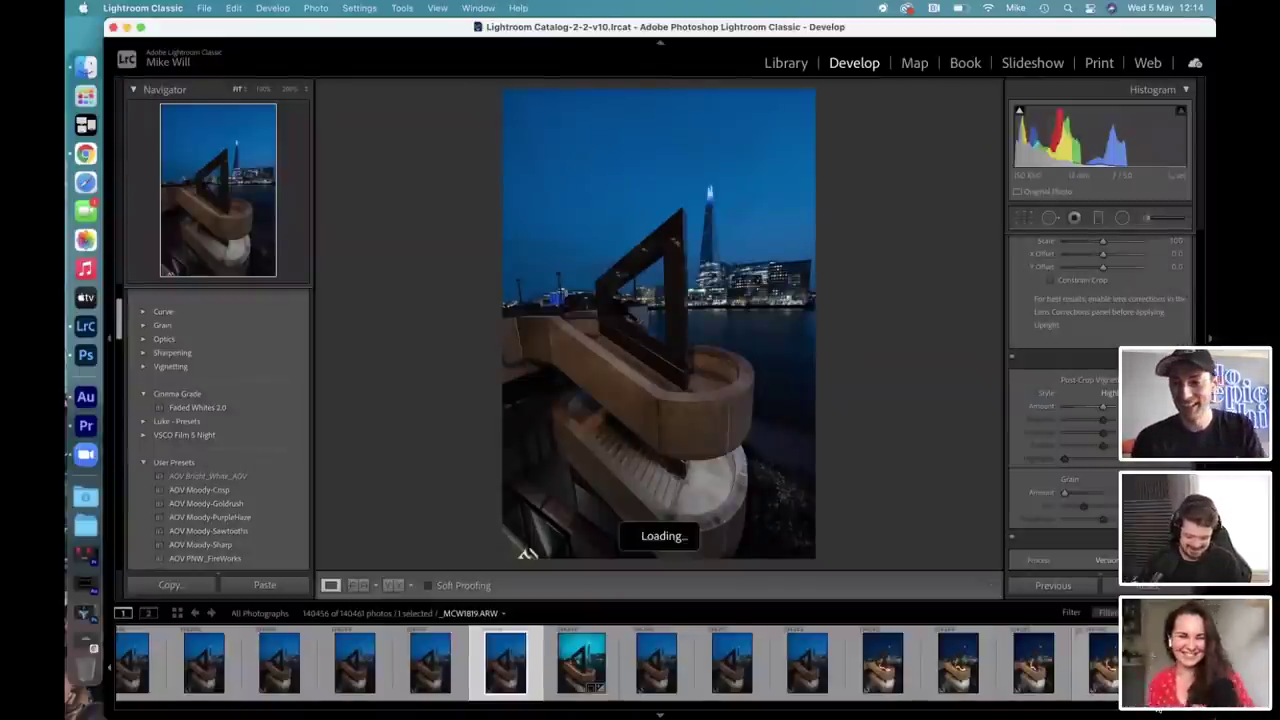
Browse the night staircase frames in the filmstrip and open the finished light-trail composite _MCW1833-Edit-Edit-Edit.tif.
{"action": "scroll", "coordinate": [1094, 440], "scroll_direction": "up", "scroll_amount": 10}
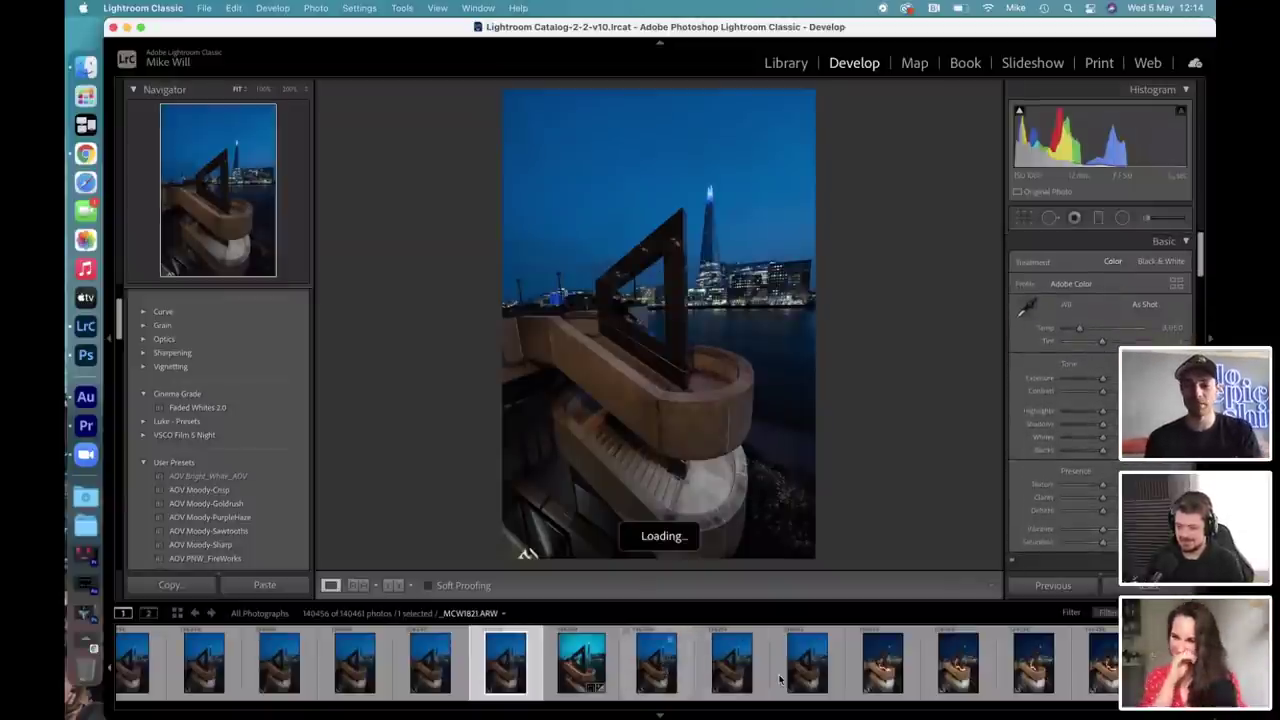
{"action": "key", "text": "Right"}
{"action": "key", "text": "Right"}
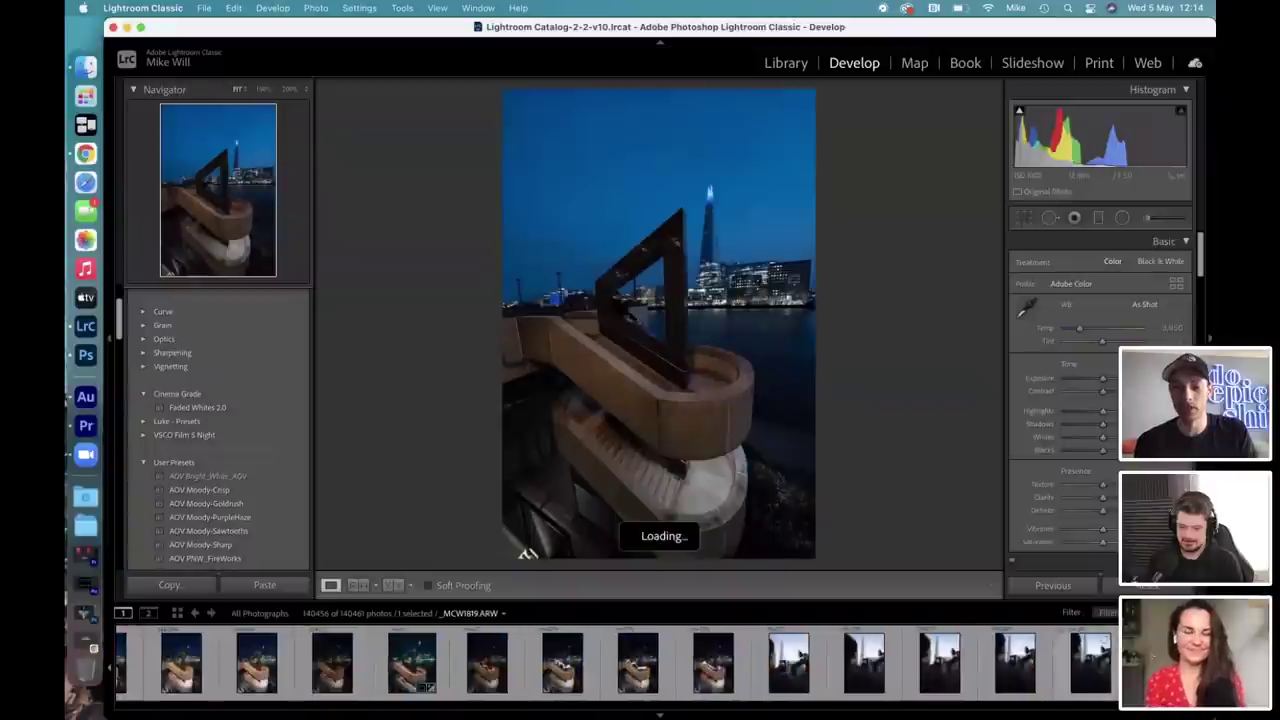
{"action": "key", "text": "Right"}
{"action": "key", "text": "Right"}
{"action": "key", "text": "Right"}
{"action": "key", "text": "Right"}
{"action": "key", "text": "Right"}
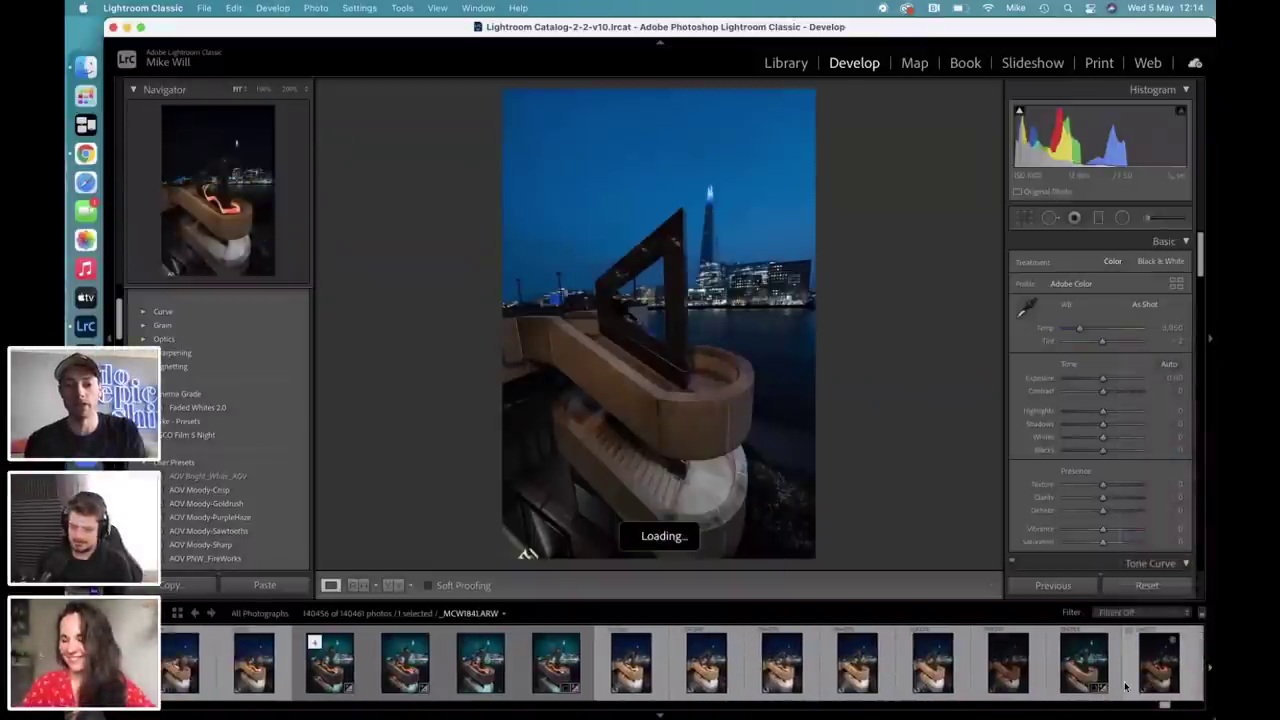
{"action": "key", "text": "Left"}
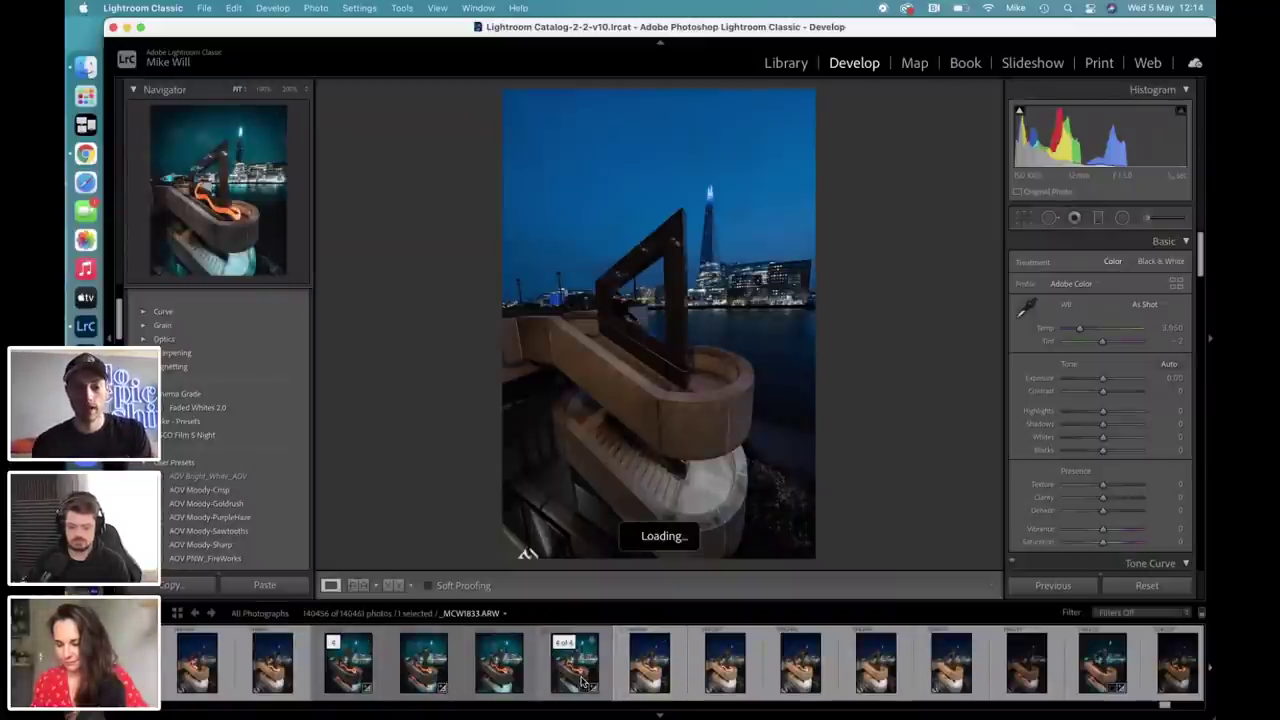
{"action": "left_click", "coordinate": [352, 665]}
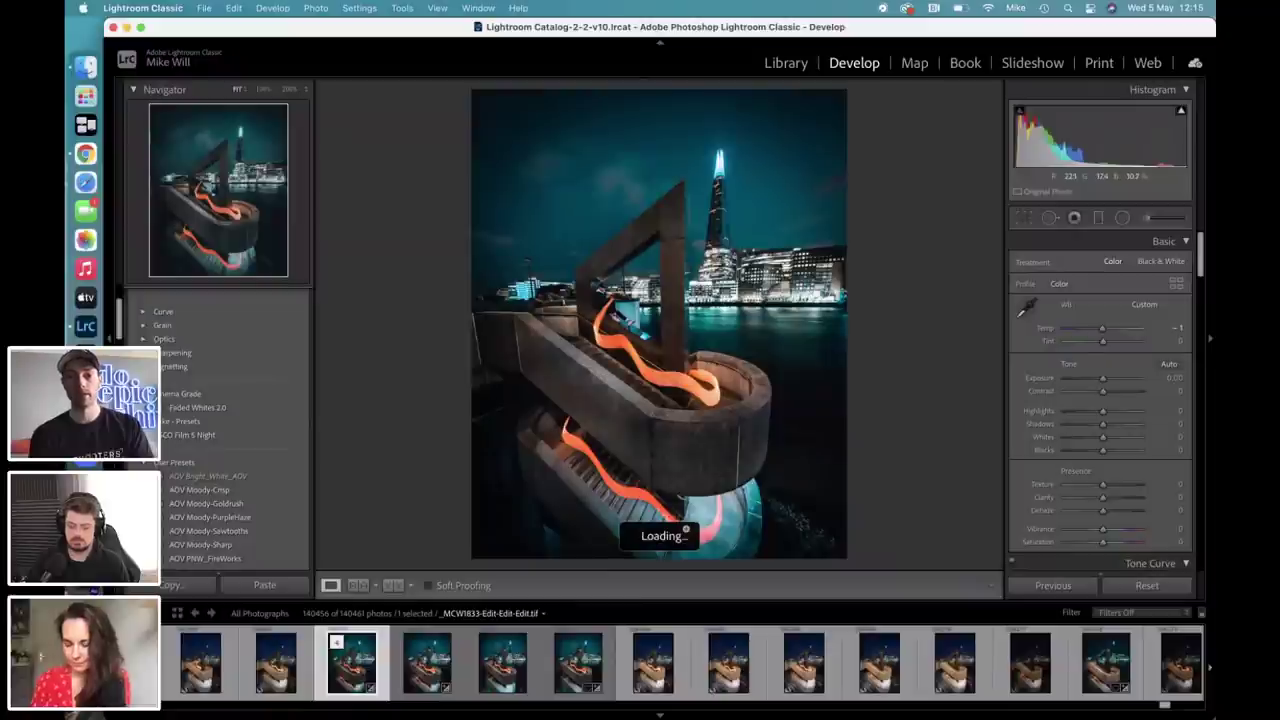
Open the teal-graded base frame _MCW1820.ARW and inspect the man seated on the structure up close.
{"action": "scroll", "coordinate": [428, 678], "scroll_direction": "up", "scroll_amount": 6}
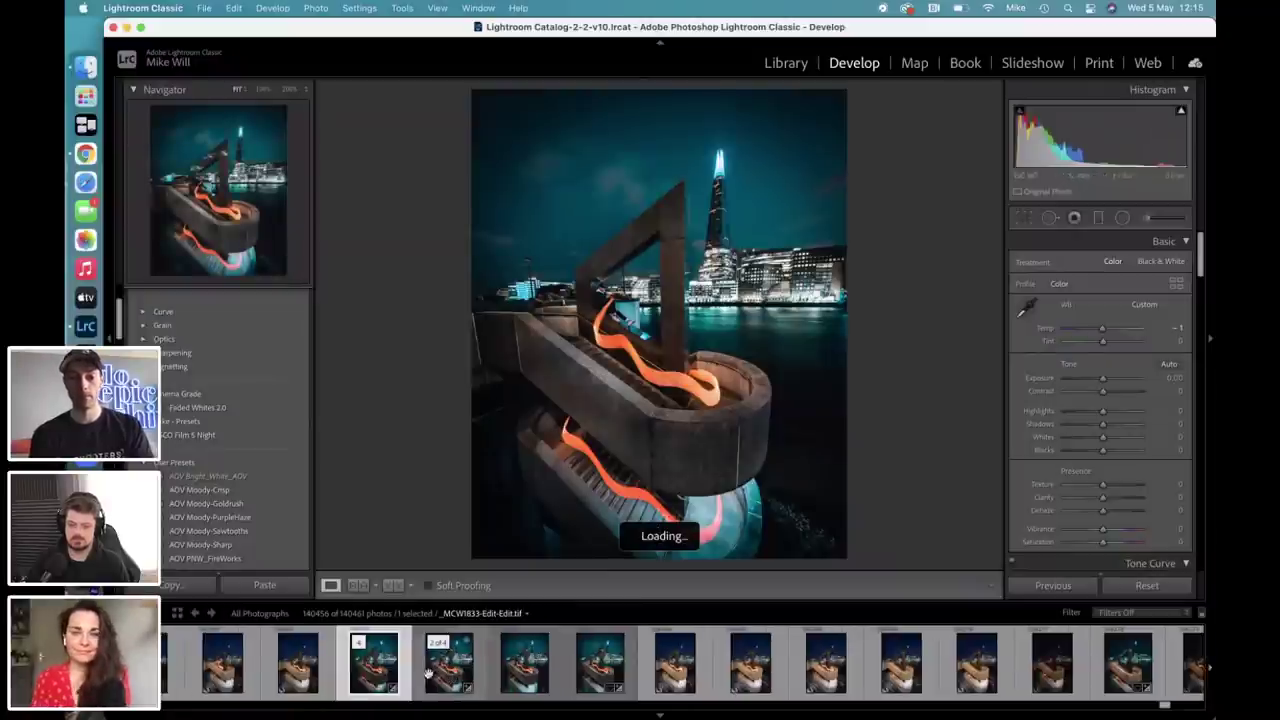
{"action": "scroll", "coordinate": [428, 678], "scroll_direction": "up", "scroll_amount": 3}
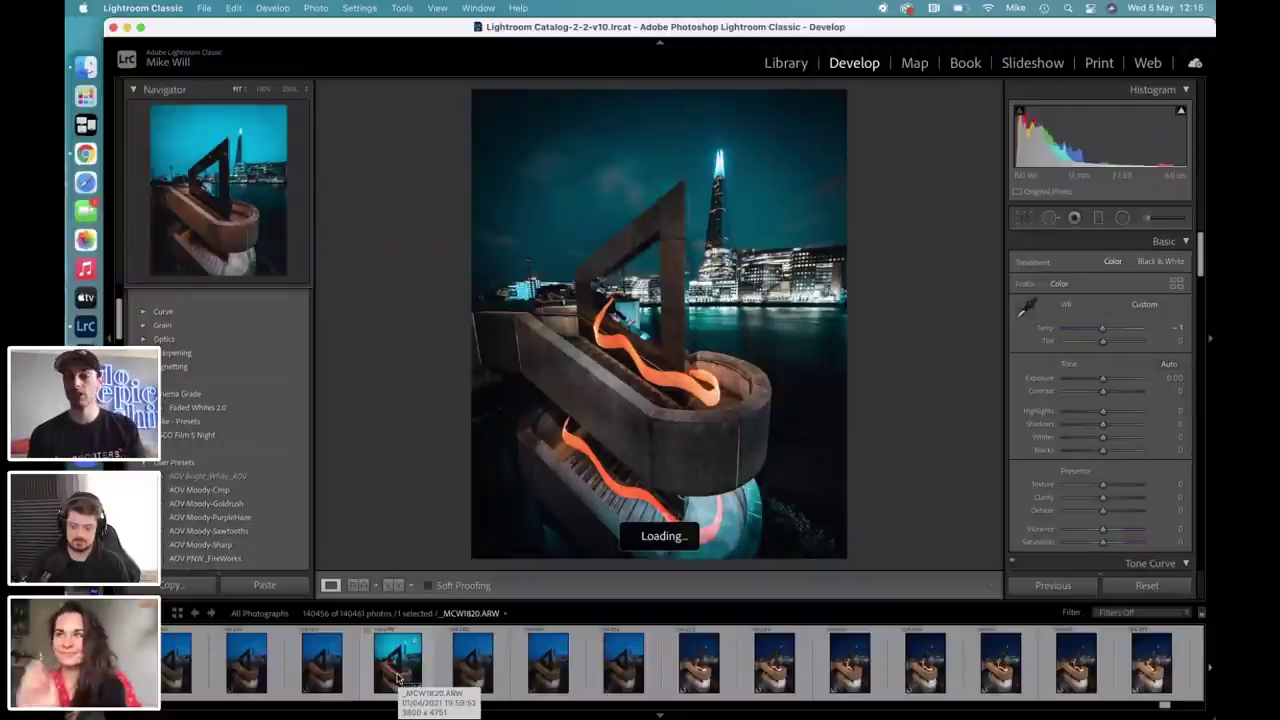
{"action": "left_click", "coordinate": [397, 678]}
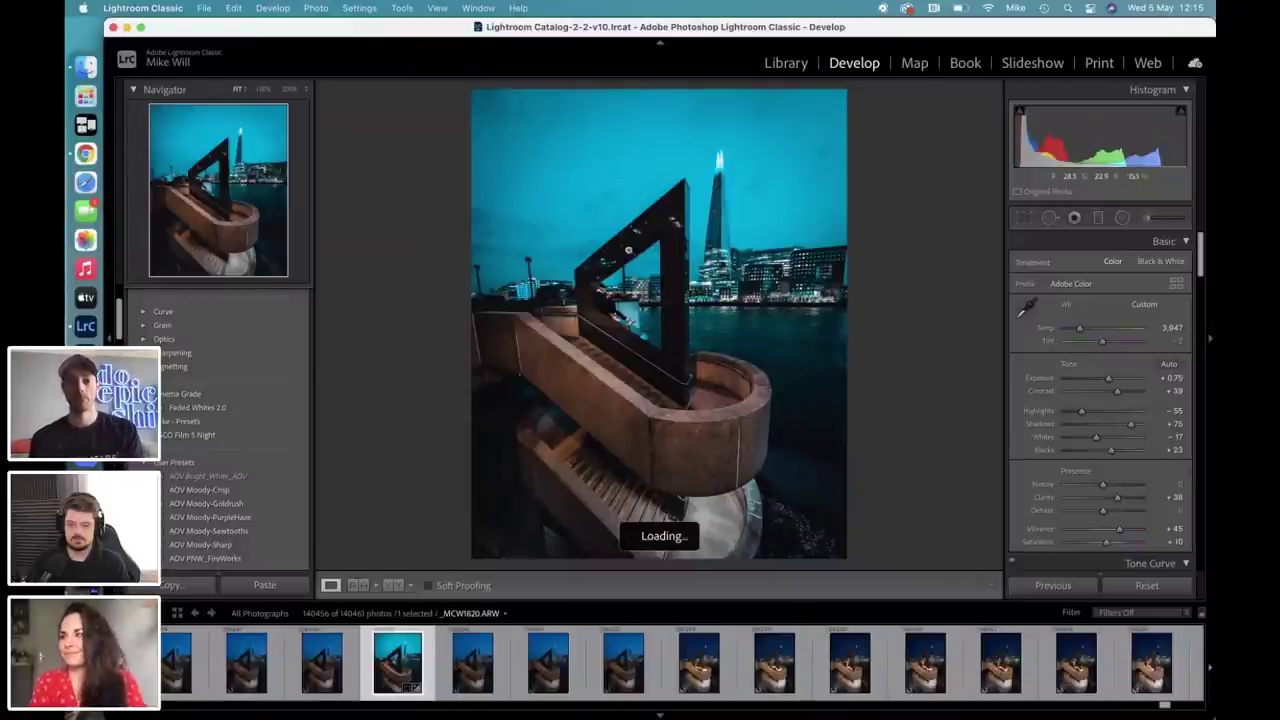
{"action": "left_click", "coordinate": [601, 302]}
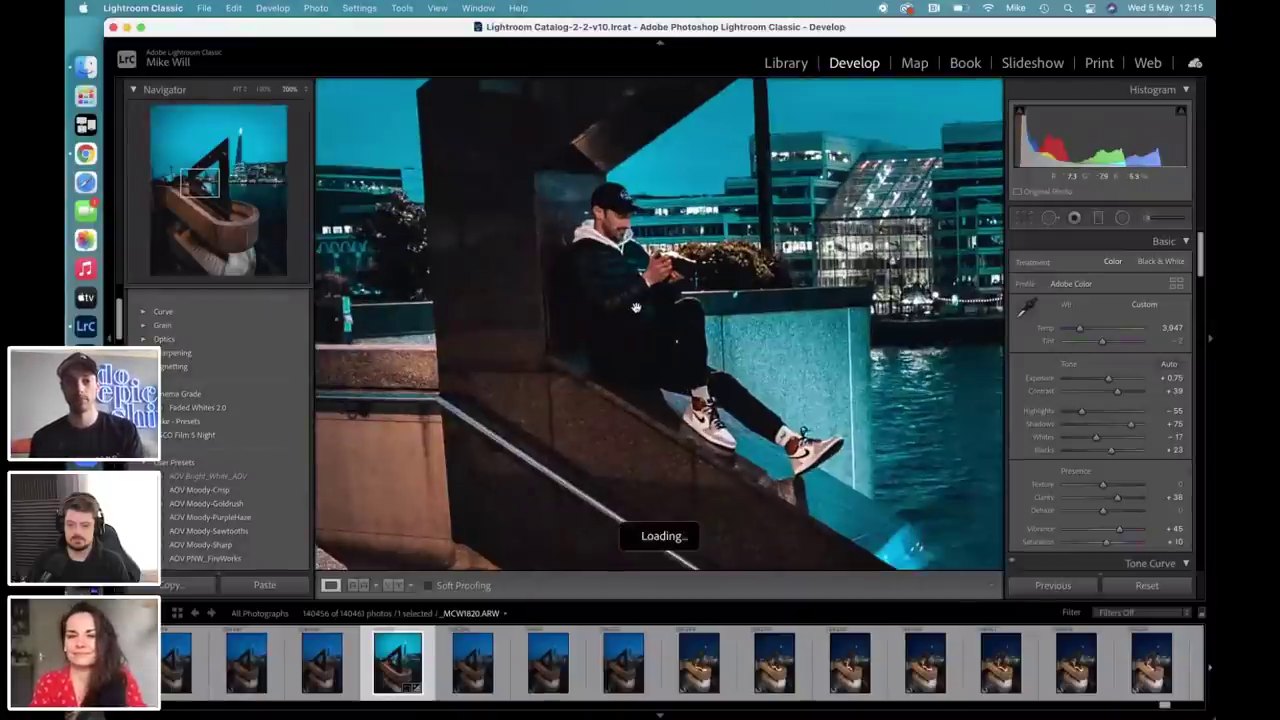
{"action": "left_click", "coordinate": [643, 305]}
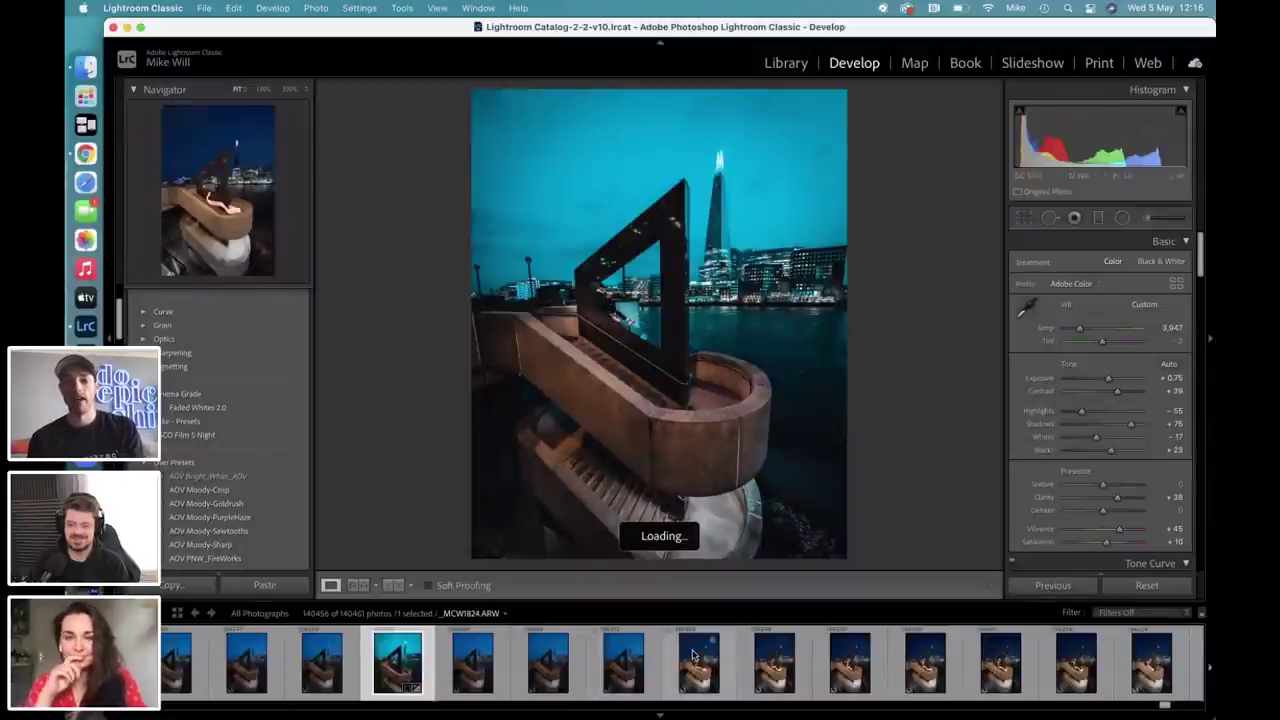
Examine the unedited light-trail exposures one by one, from _MCW1824.ARW up to the stack of edited composites.
{"action": "scroll", "coordinate": [693, 655], "scroll_direction": "right", "scroll_amount": 3}
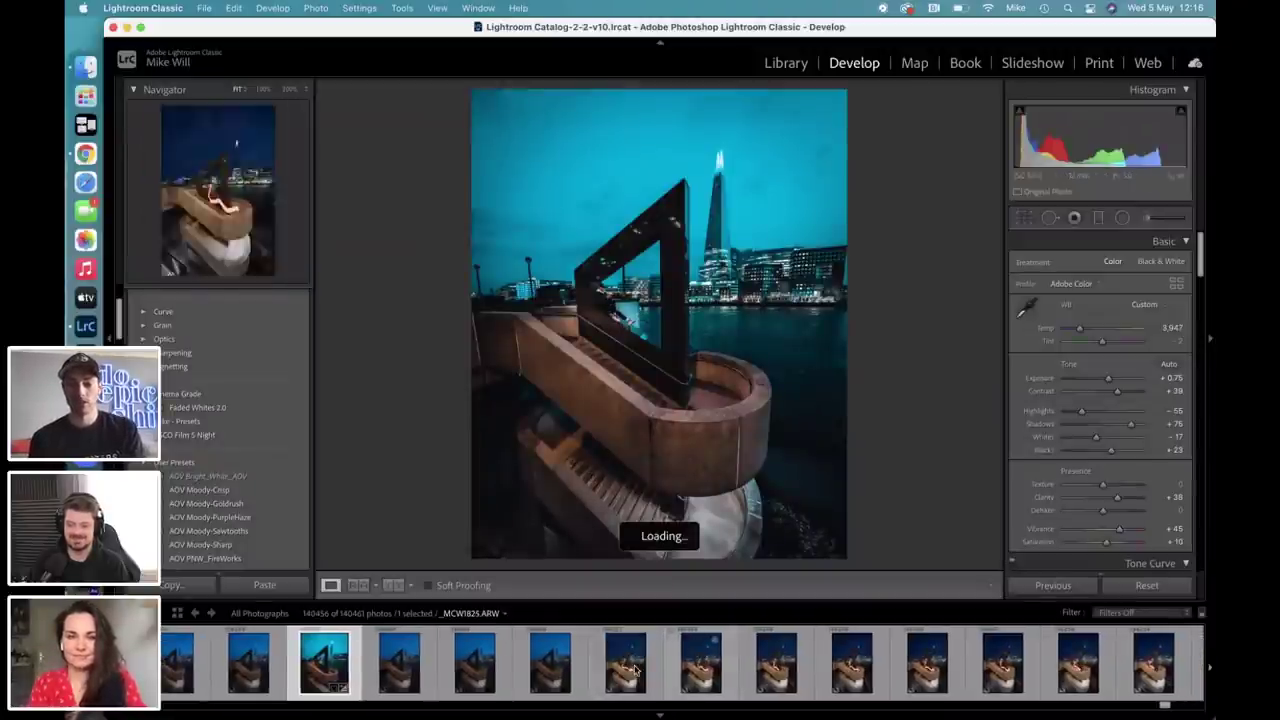
{"action": "scroll", "coordinate": [659, 660], "scroll_direction": "right", "scroll_amount": 1}
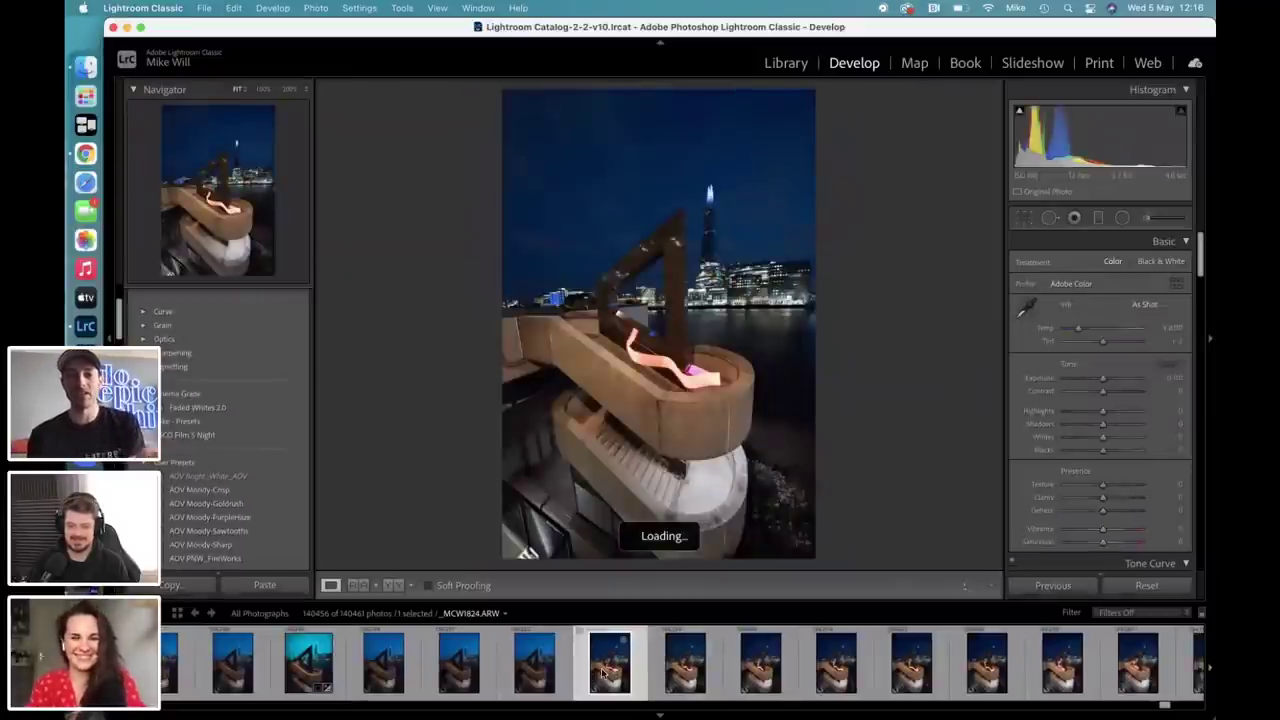
{"action": "key", "text": "Right"}
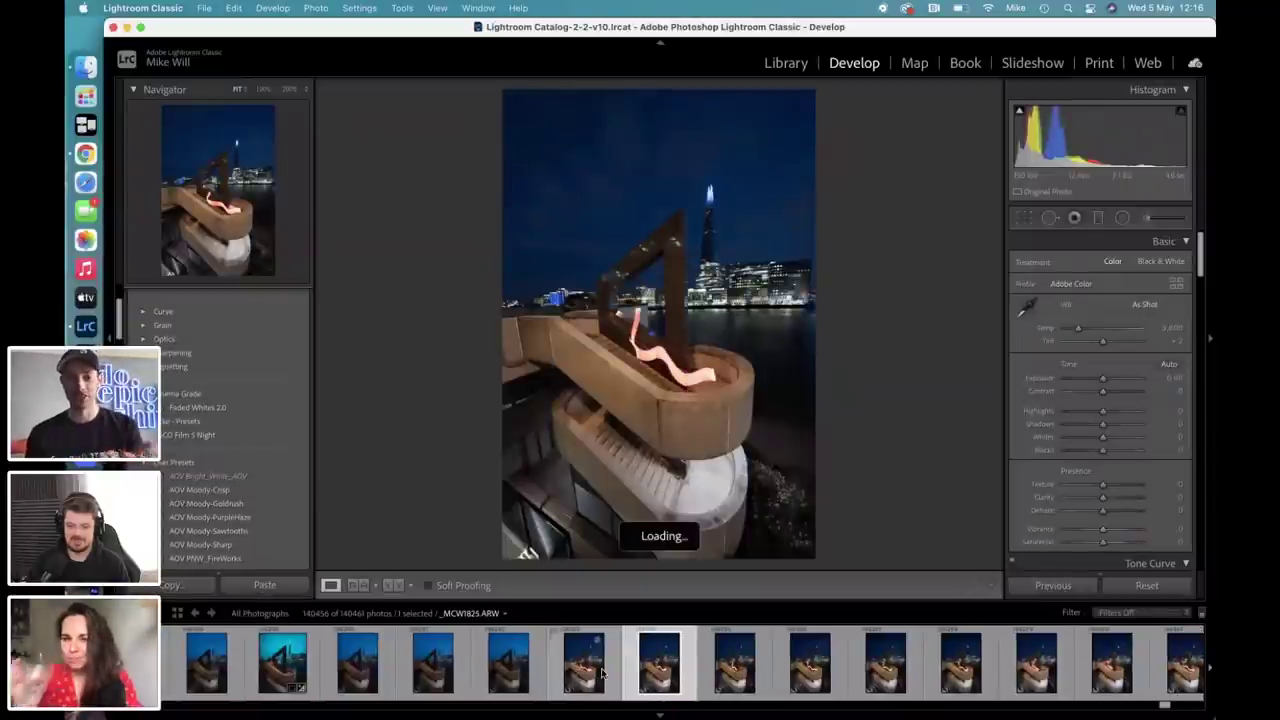
{"action": "key", "text": "Right"}
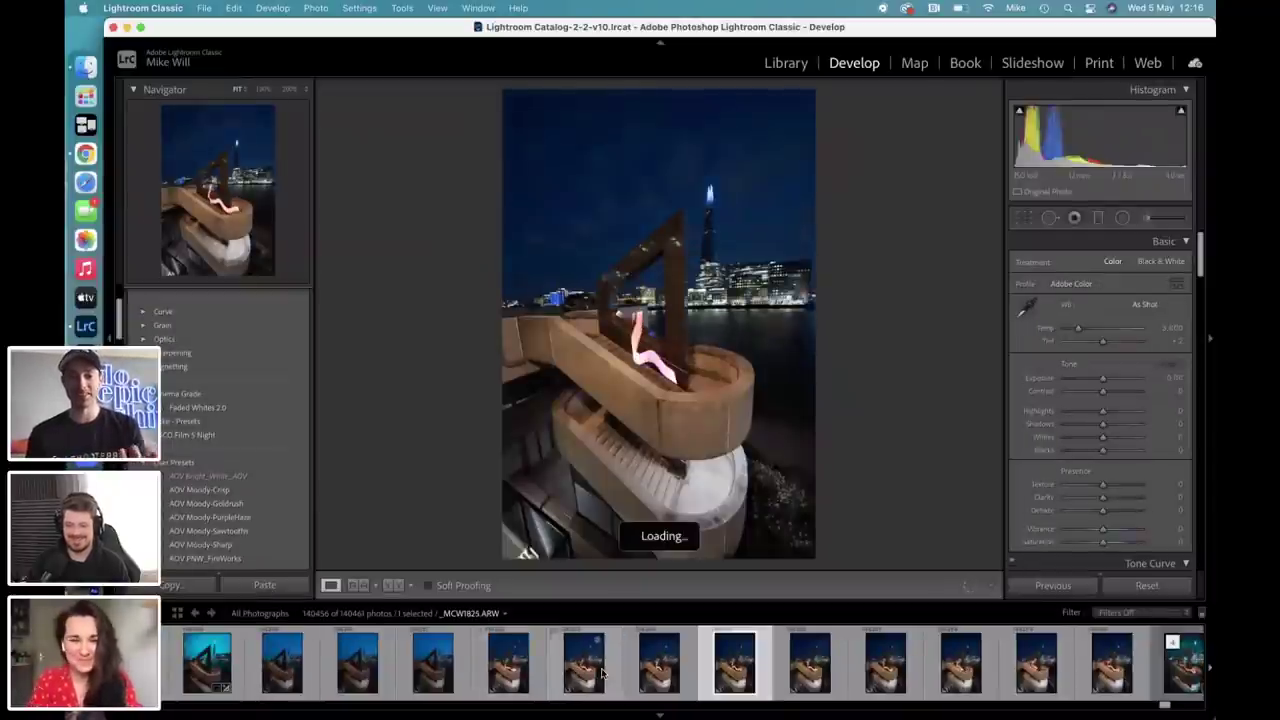
{"action": "key", "text": "Left"}
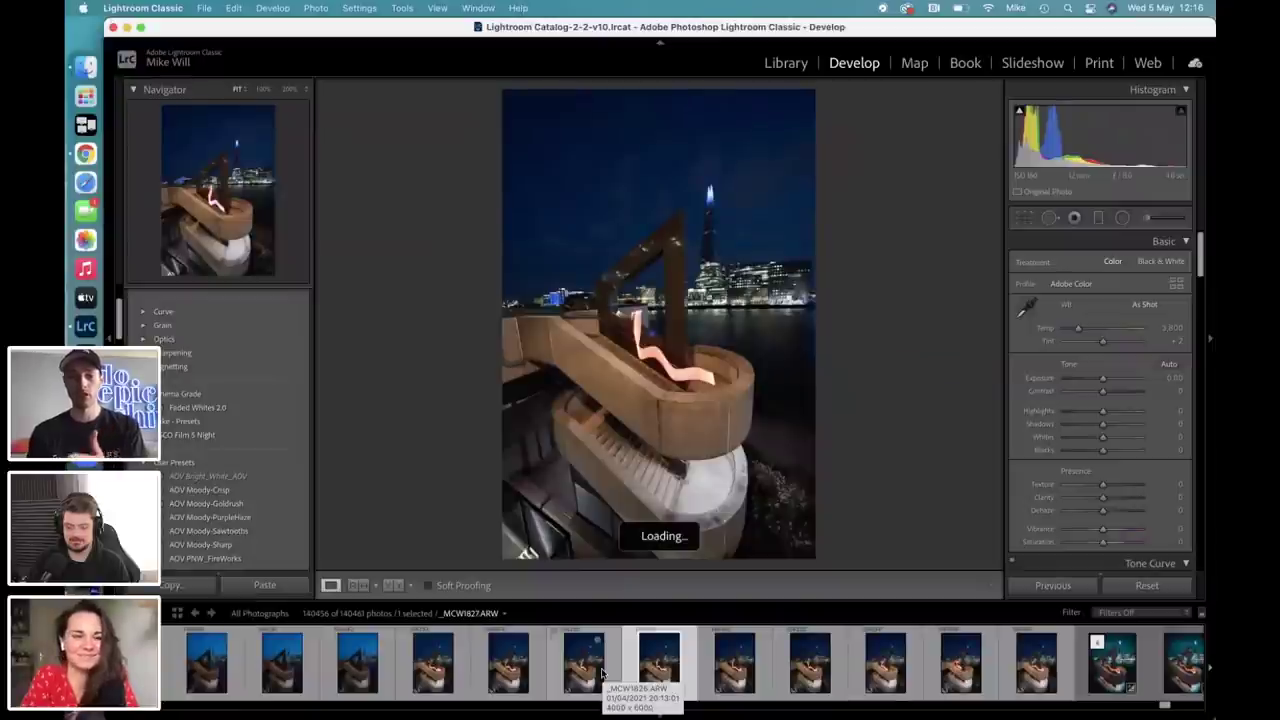
{"action": "key", "text": "Right"}
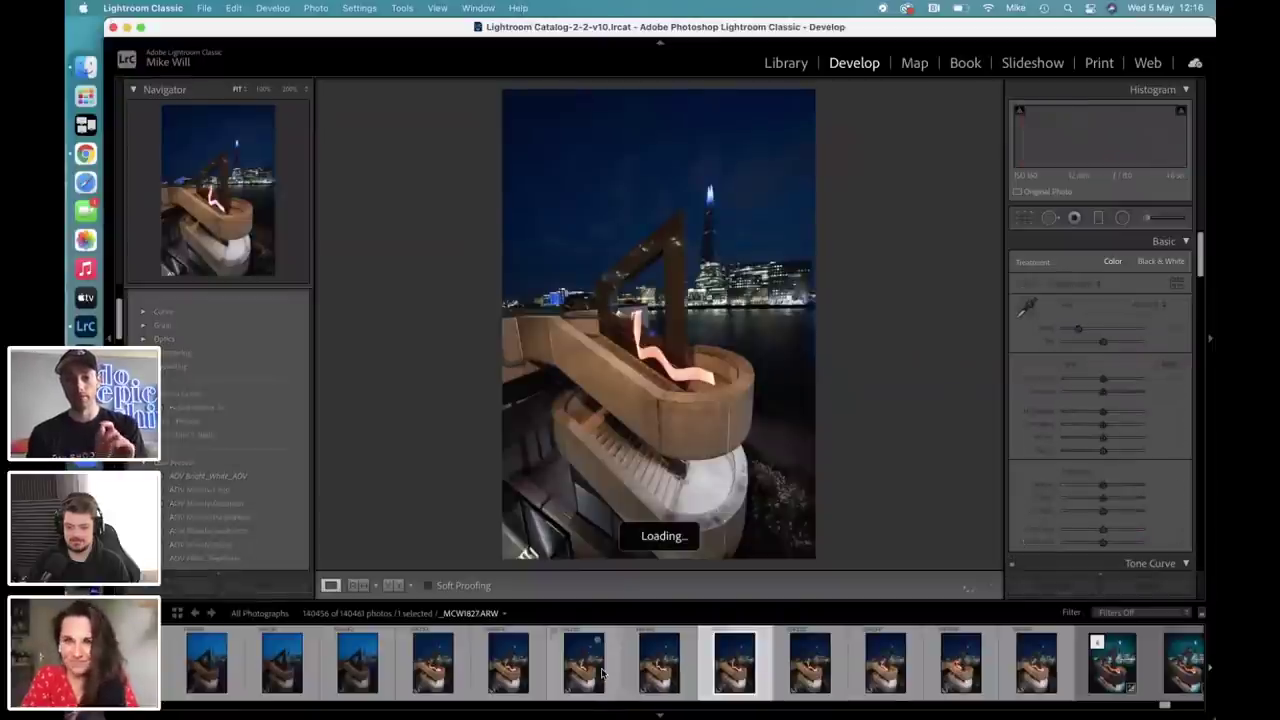
{"action": "key", "text": "Right"}
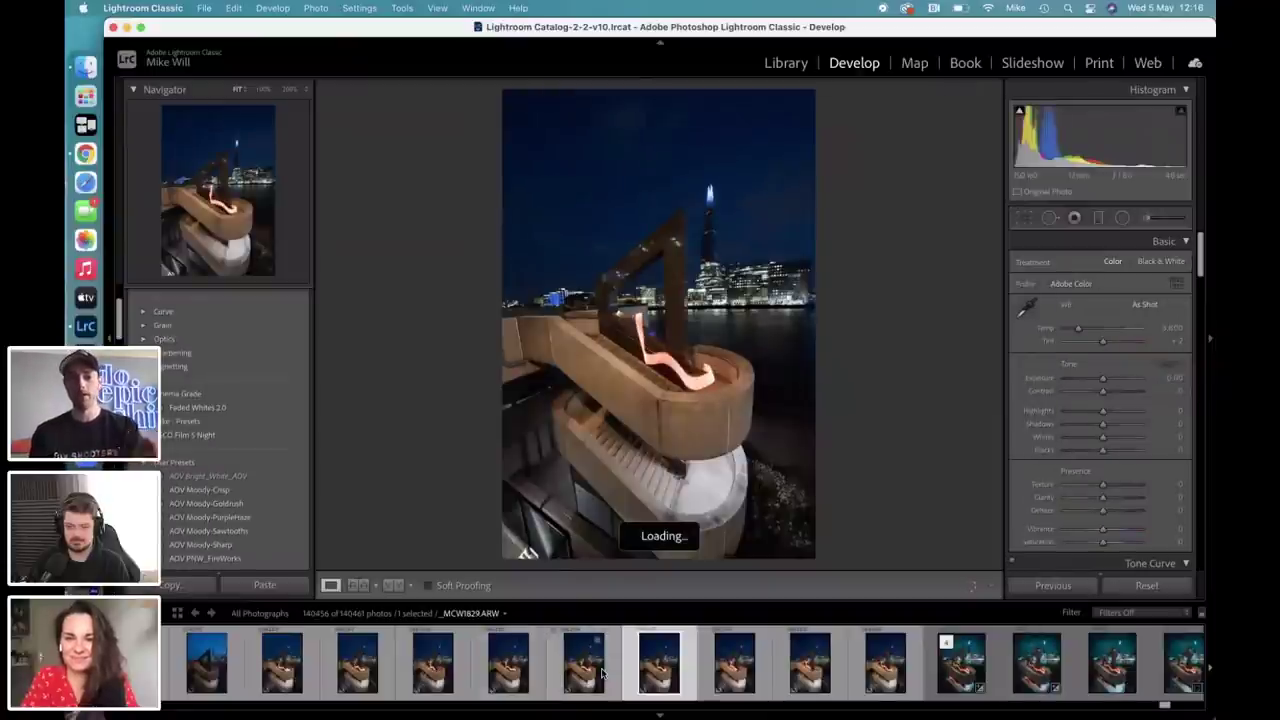
{"action": "key", "text": "Right"}
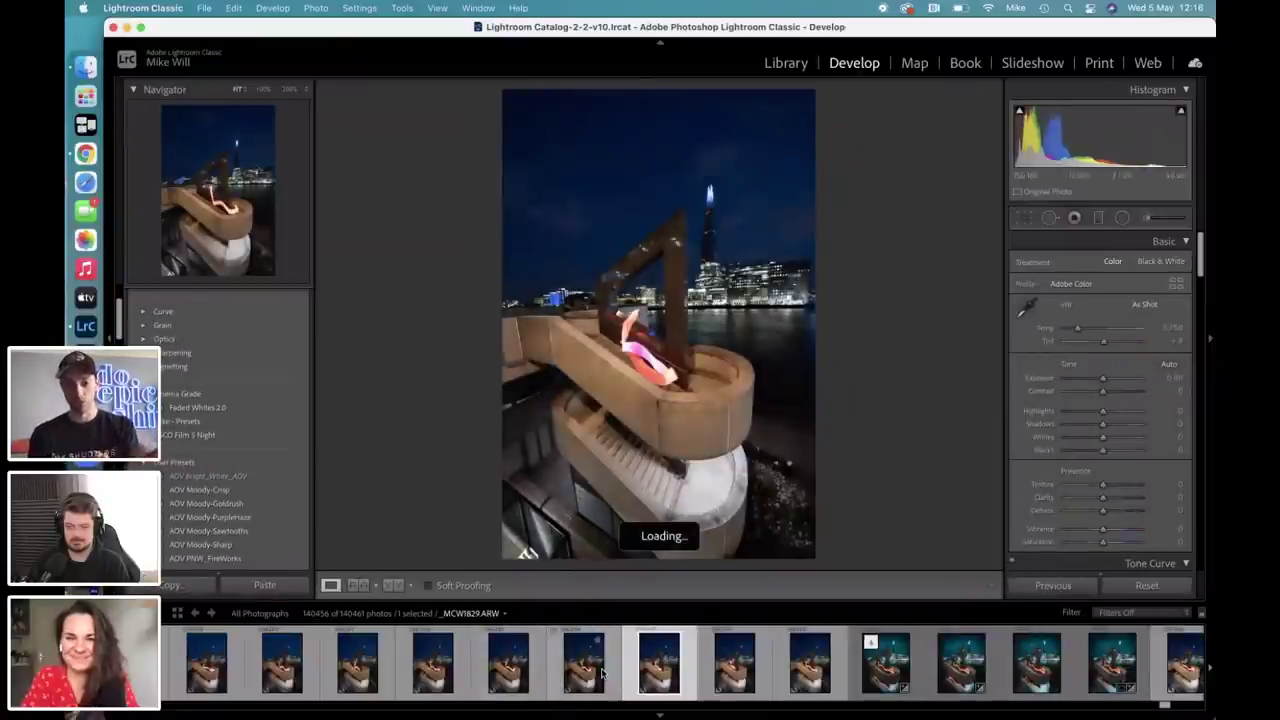
{"action": "key", "text": "Right"}
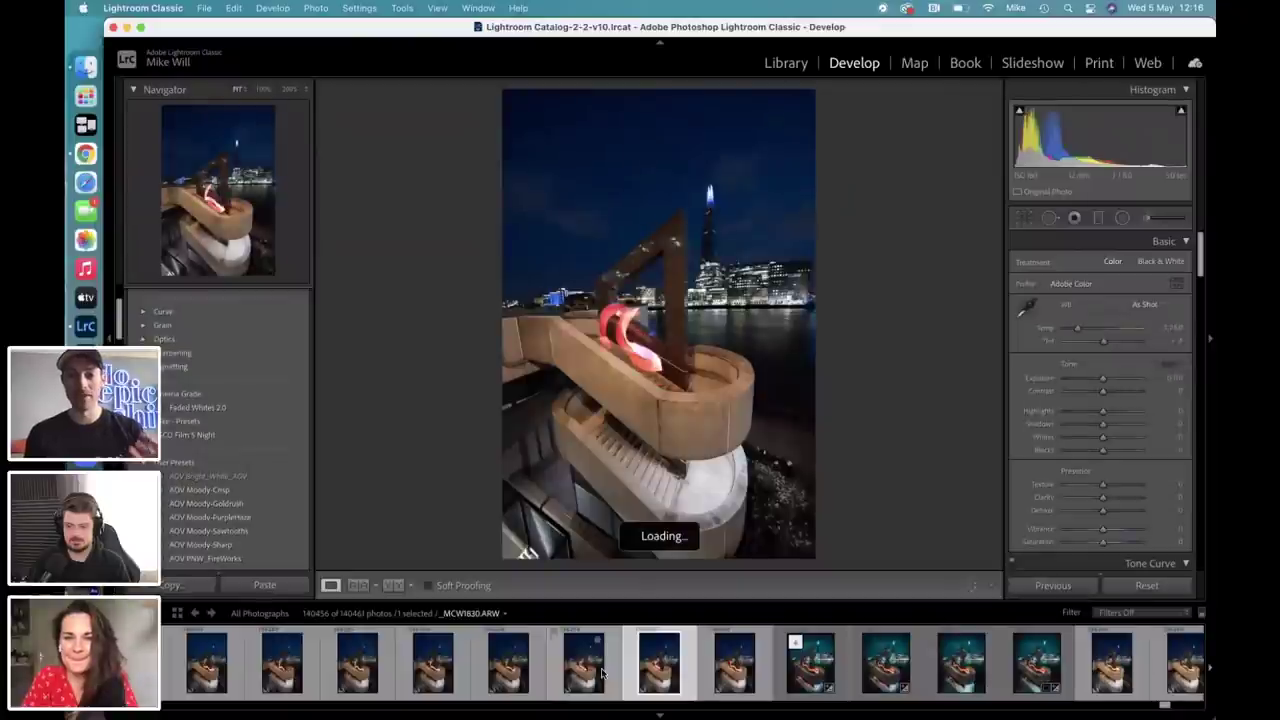
{"action": "key", "text": "Right"}
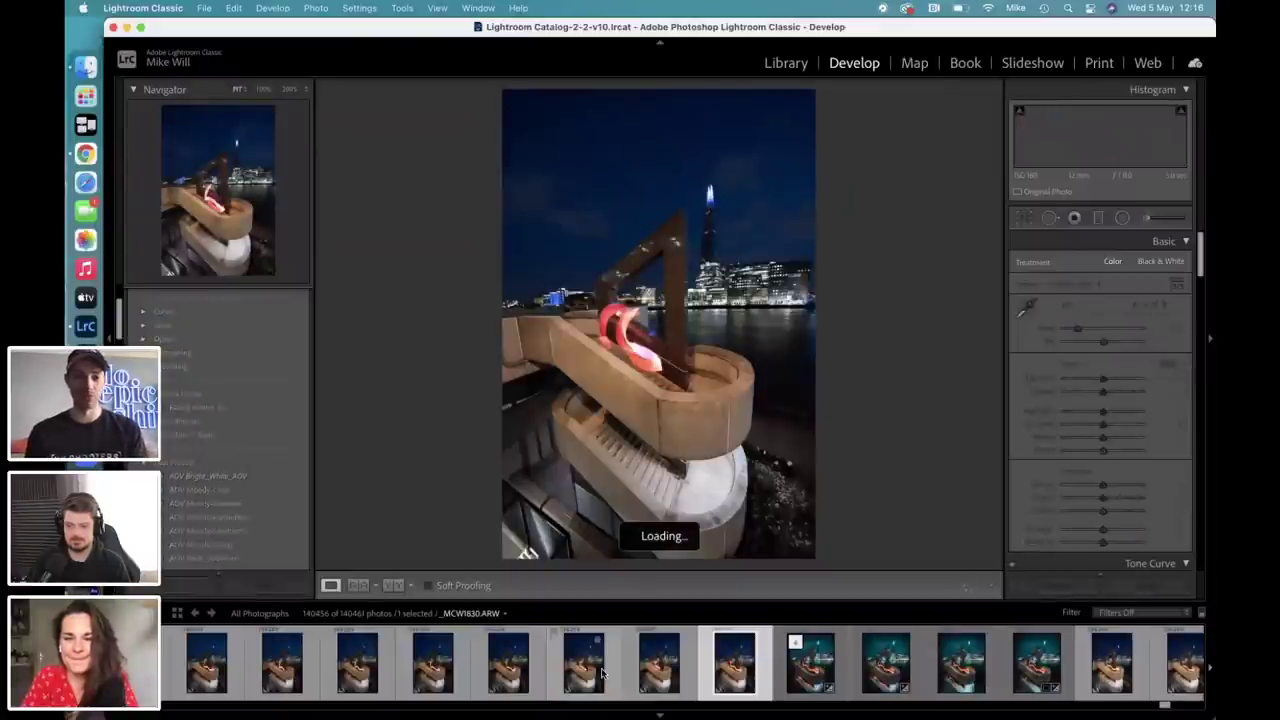
{"action": "key", "text": "Right"}
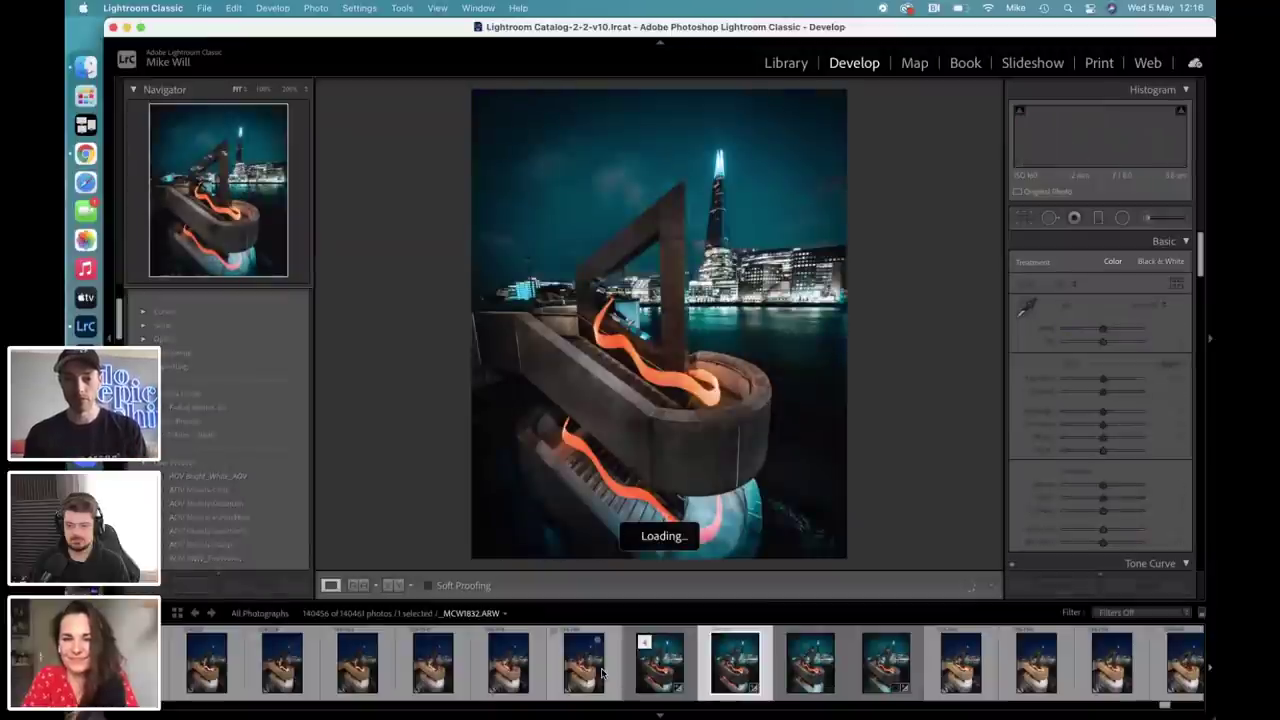
Open the edited light-trail frame _MCW1833.ARW and compare it with its unedited original.
{"action": "left_click", "coordinate": [883, 663]}
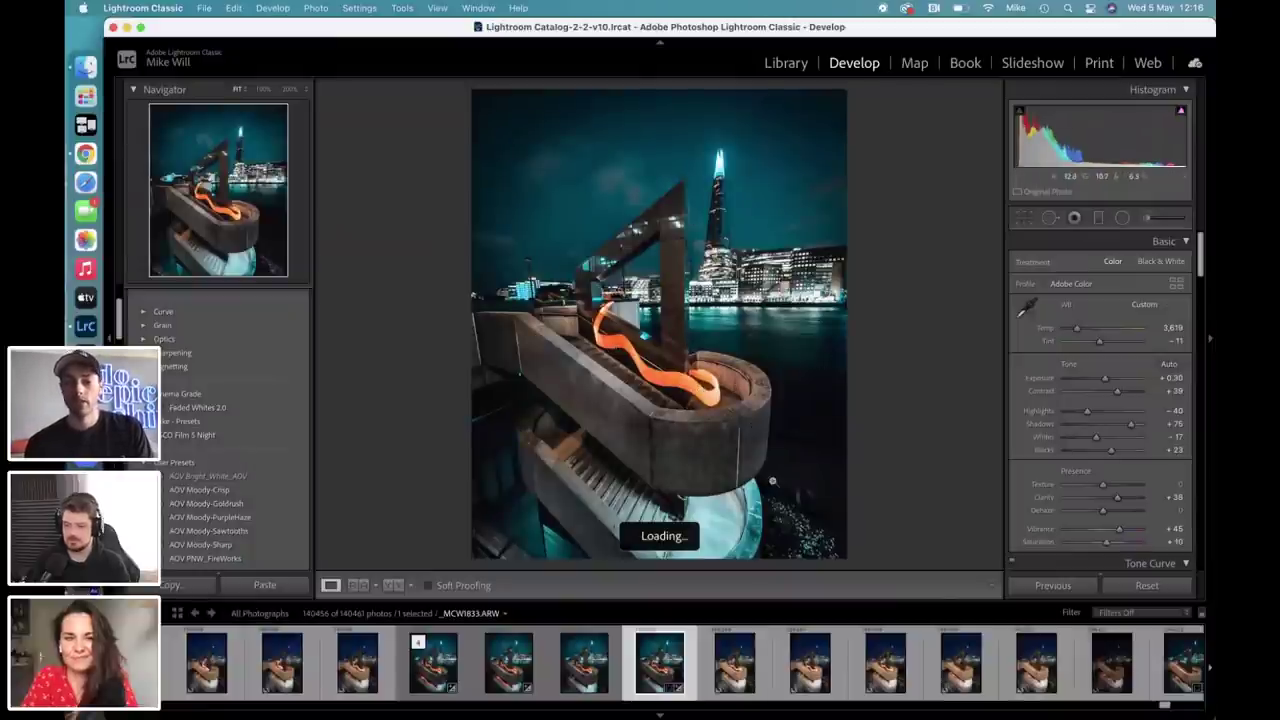
{"action": "key", "text": "backslash"}
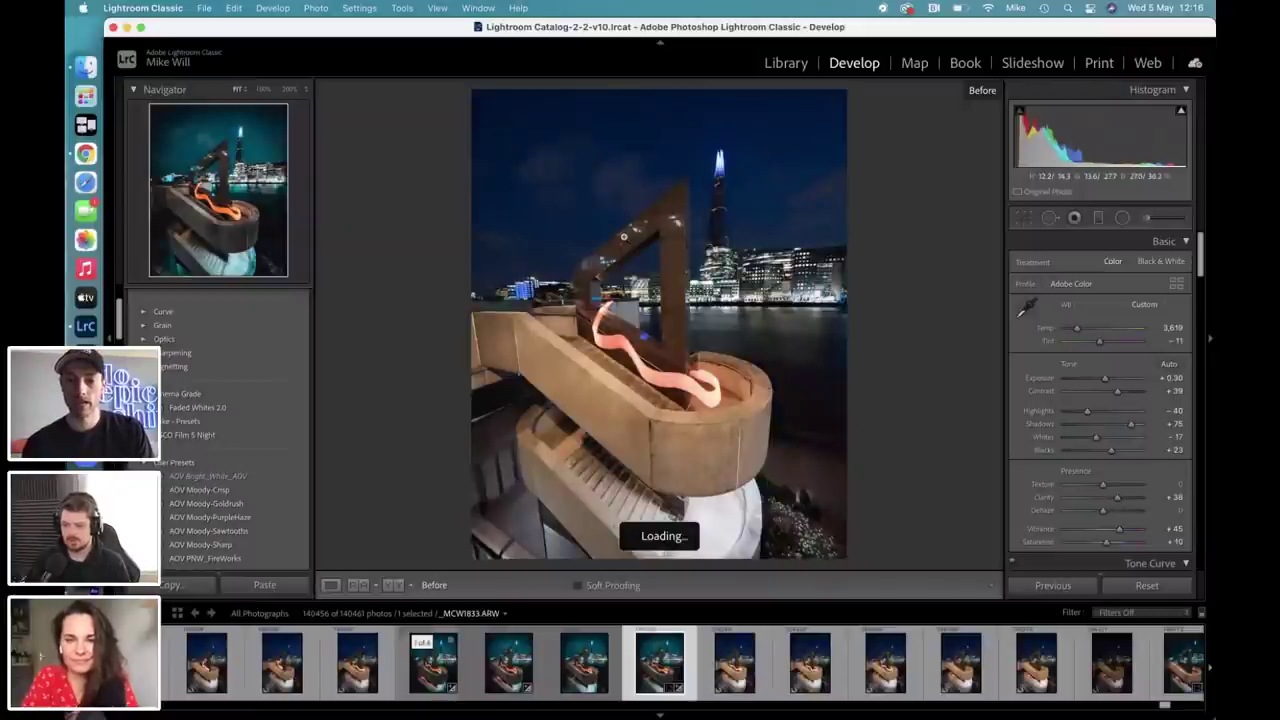
{"action": "key", "text": "backslash"}
{"action": "key", "text": "backslash"}
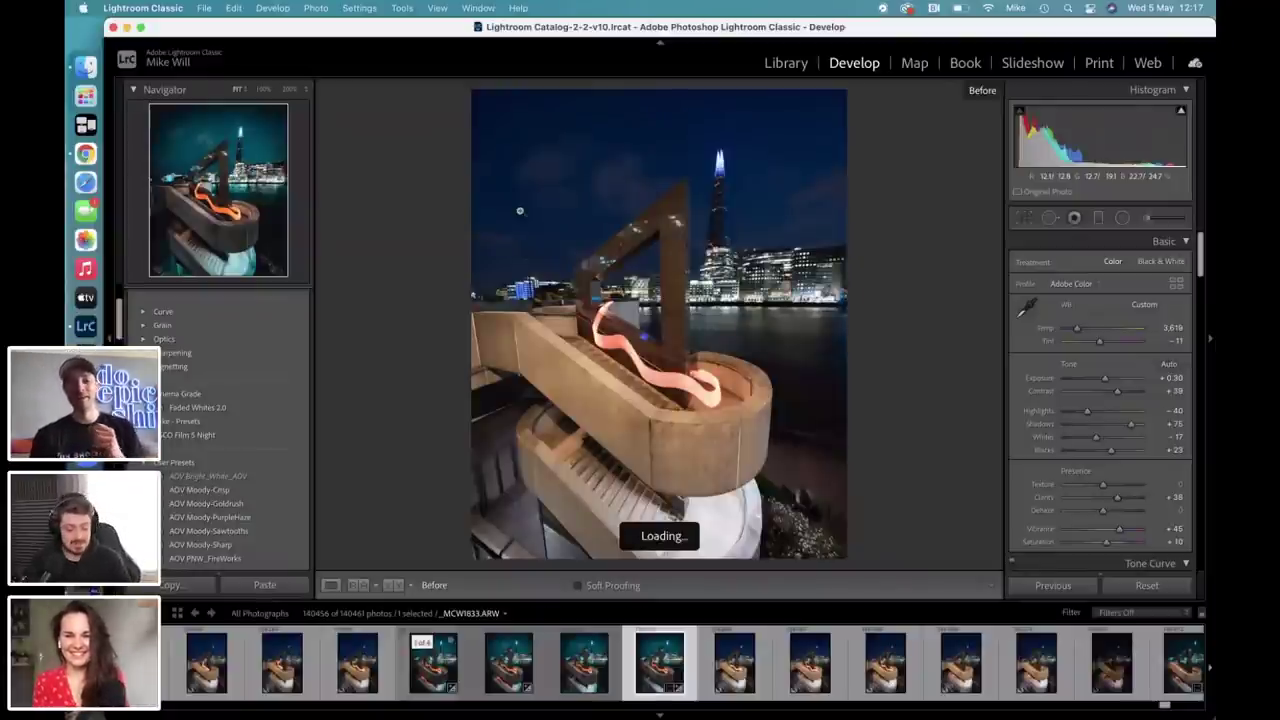
{"action": "key", "text": "backslash"}
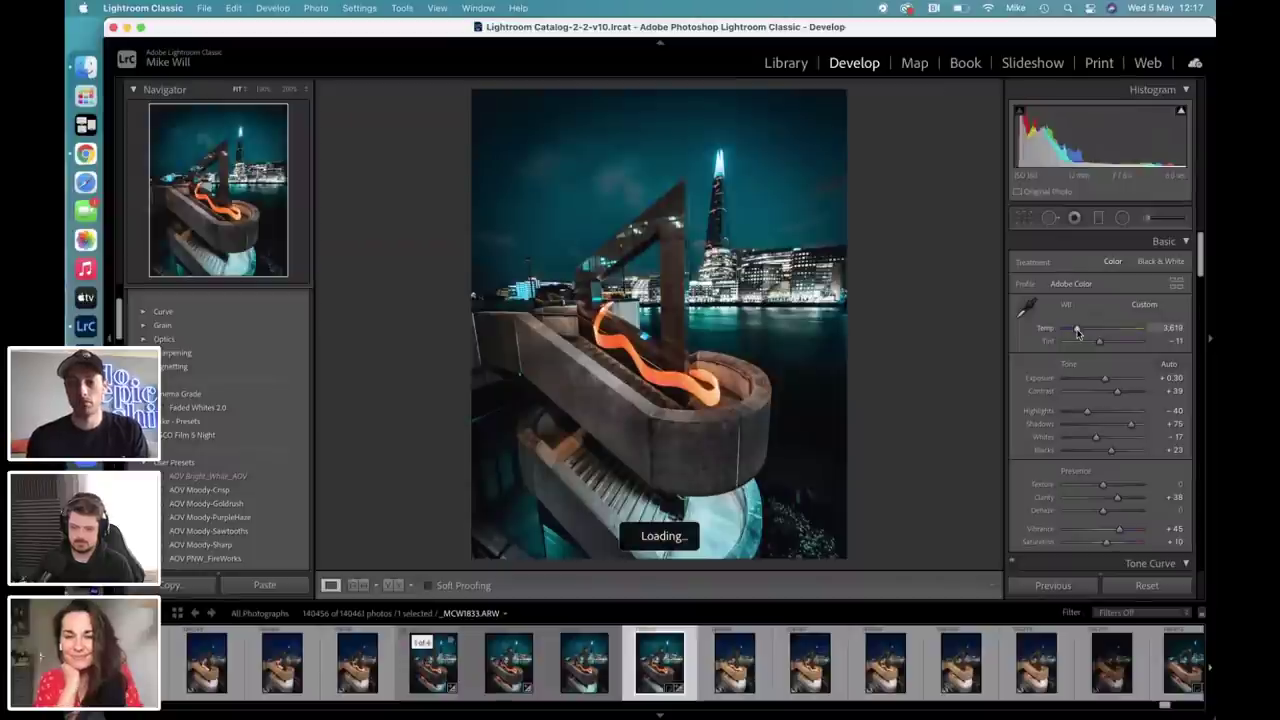
Try a cooler white balance temperature on _MCW1833.ARW, and undo the change.
{"action": "left_click_drag", "start_coordinate": [1077, 333], "coordinate": [1067, 333]}
{"action": "key", "text": "super+z"}
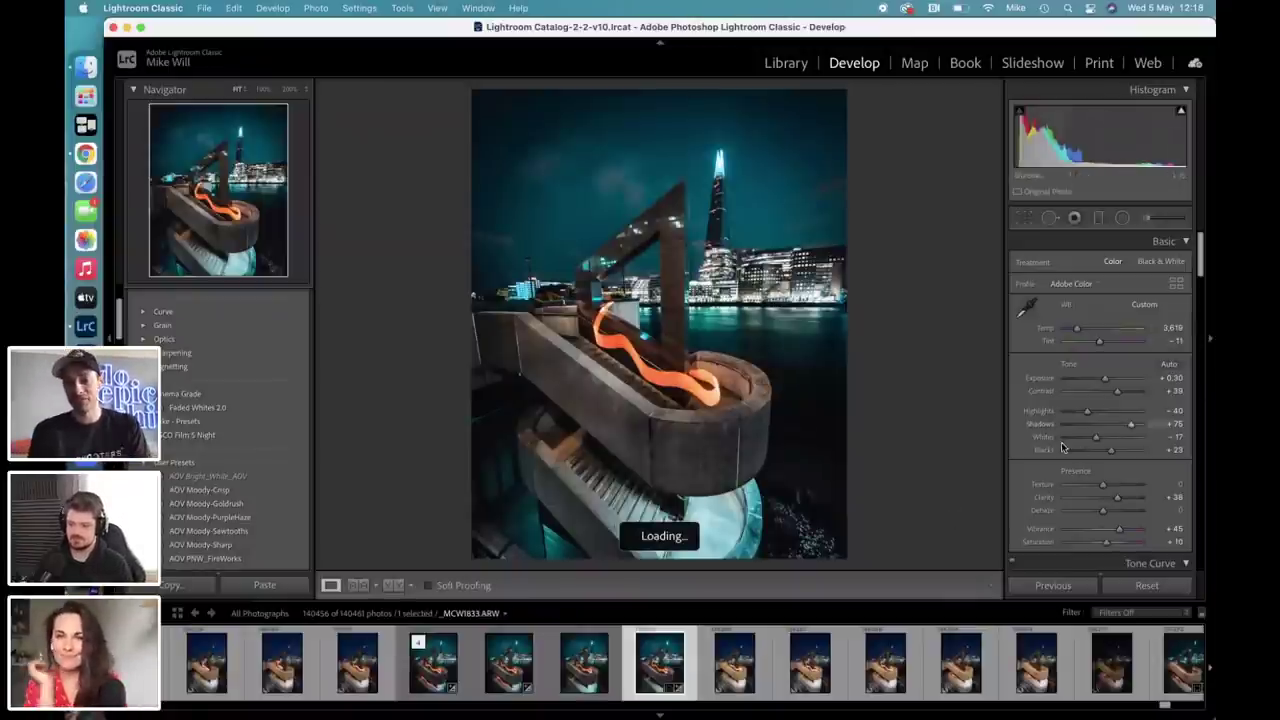
Switch repeatedly between the before and after versions of _MCW1833.ARW to examine the colour and tone edits.
{"action": "key", "text": "backslash"}
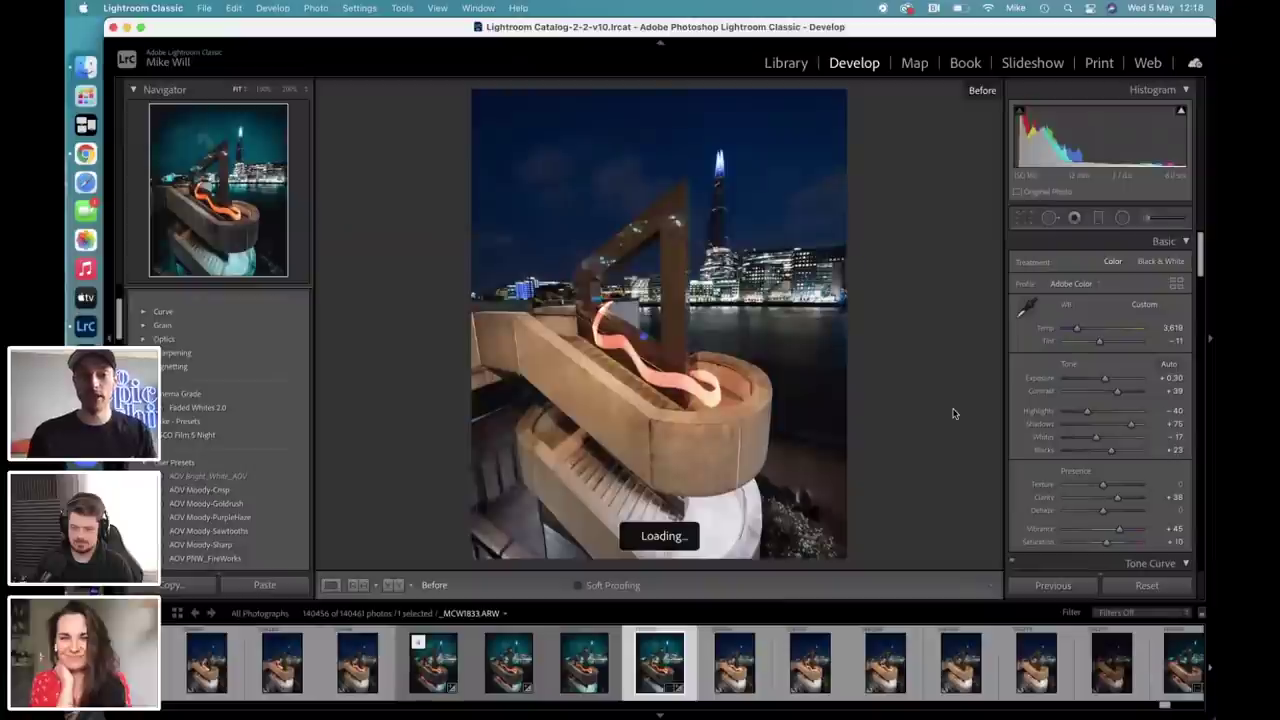
{"action": "key", "text": "backslash"}
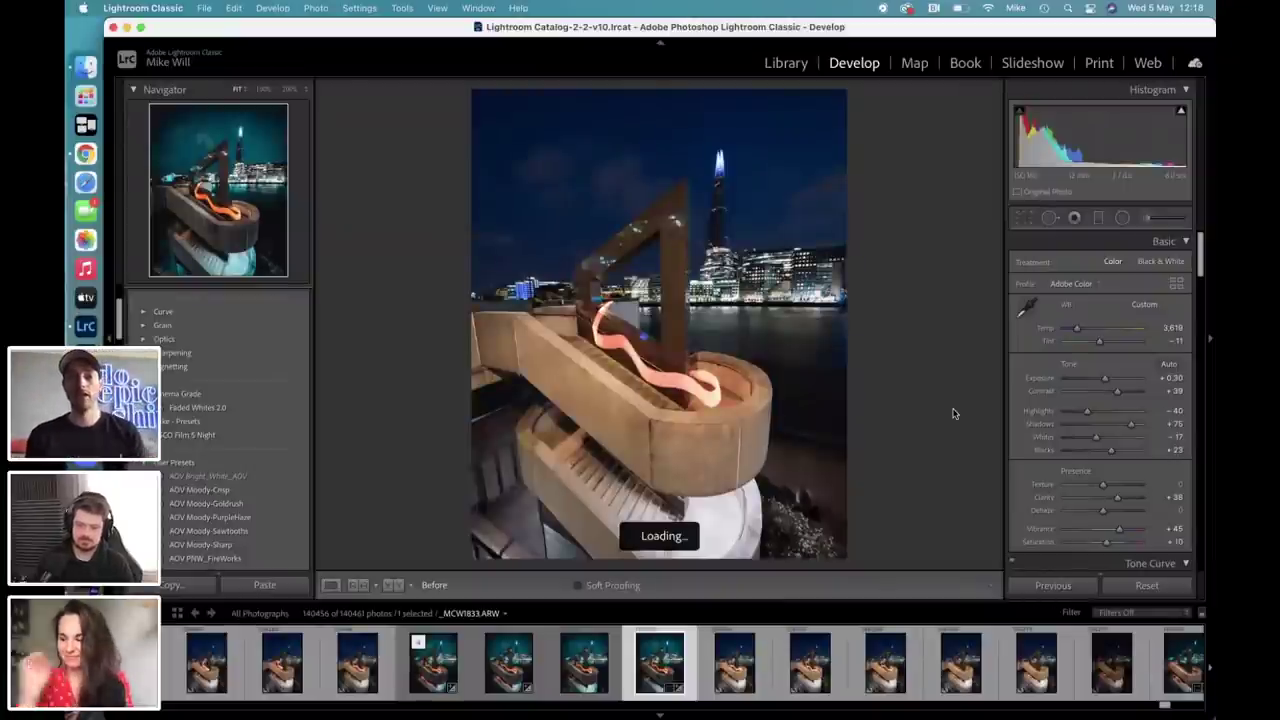
{"action": "key", "text": "backslash"}
{"action": "key", "text": "backslash"}
{"action": "key", "text": "backslash"}
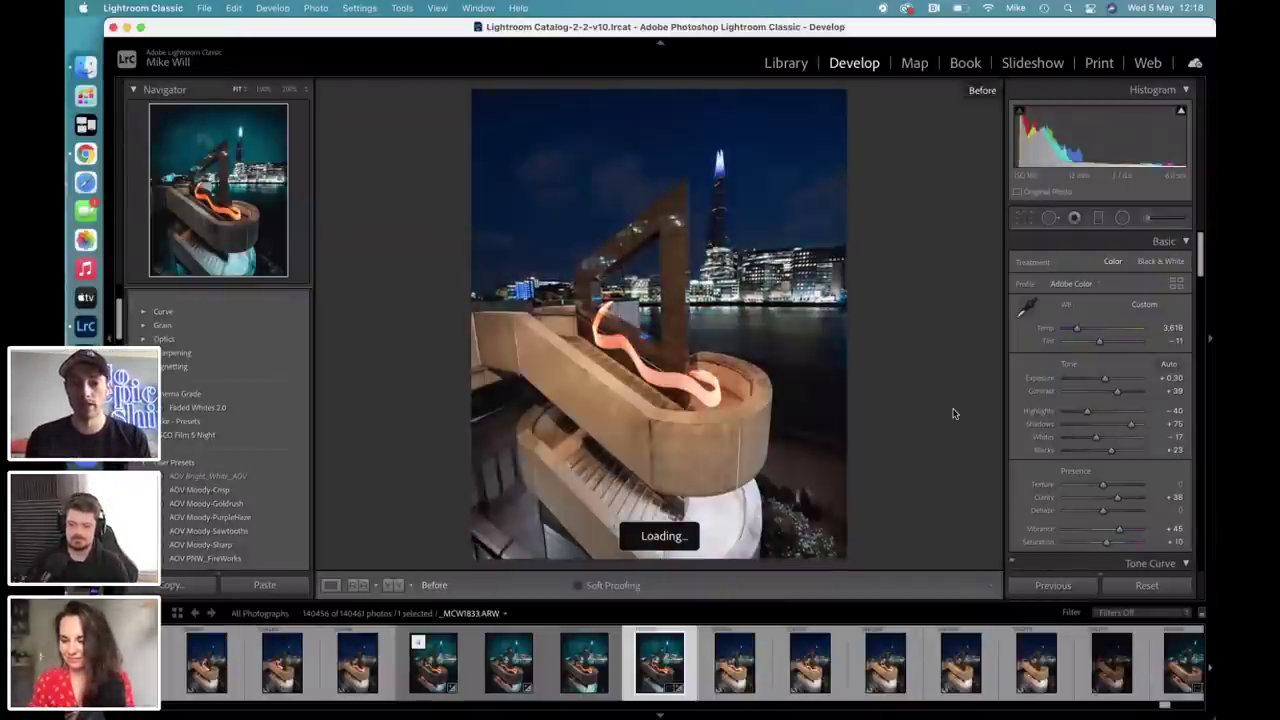
{"action": "key", "text": "backslash"}
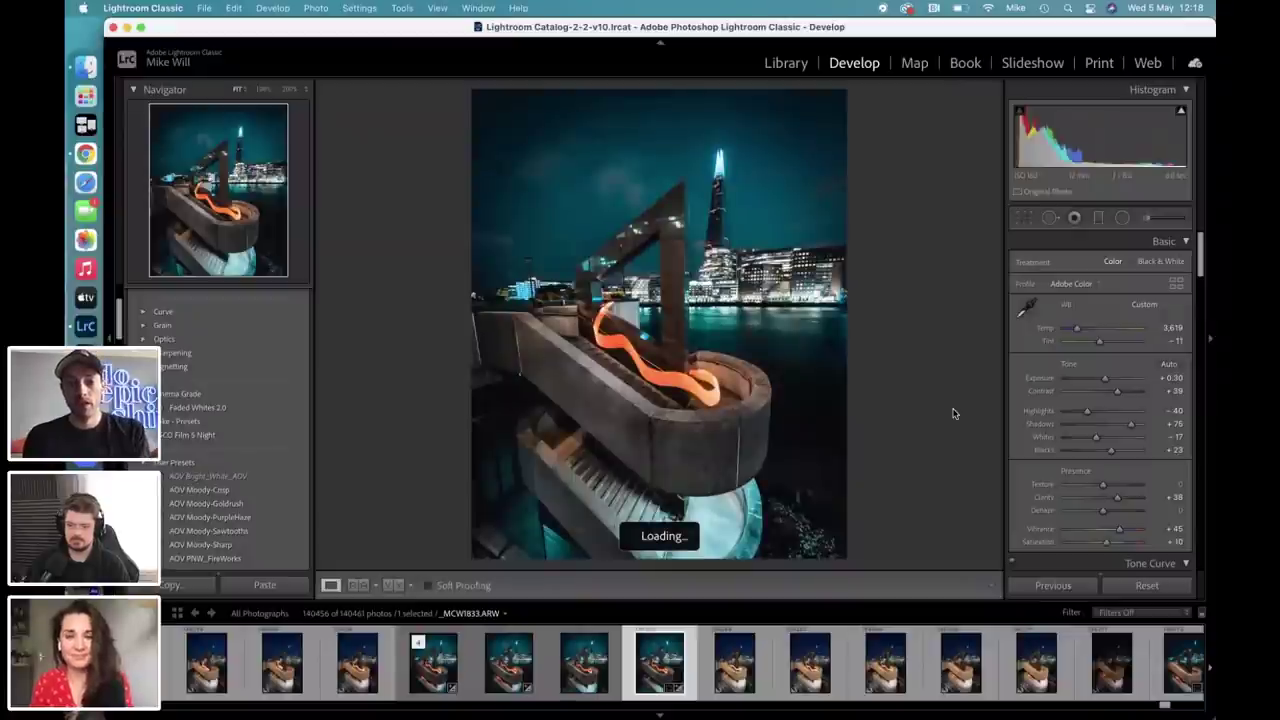
{"action": "key", "text": "backslash"}
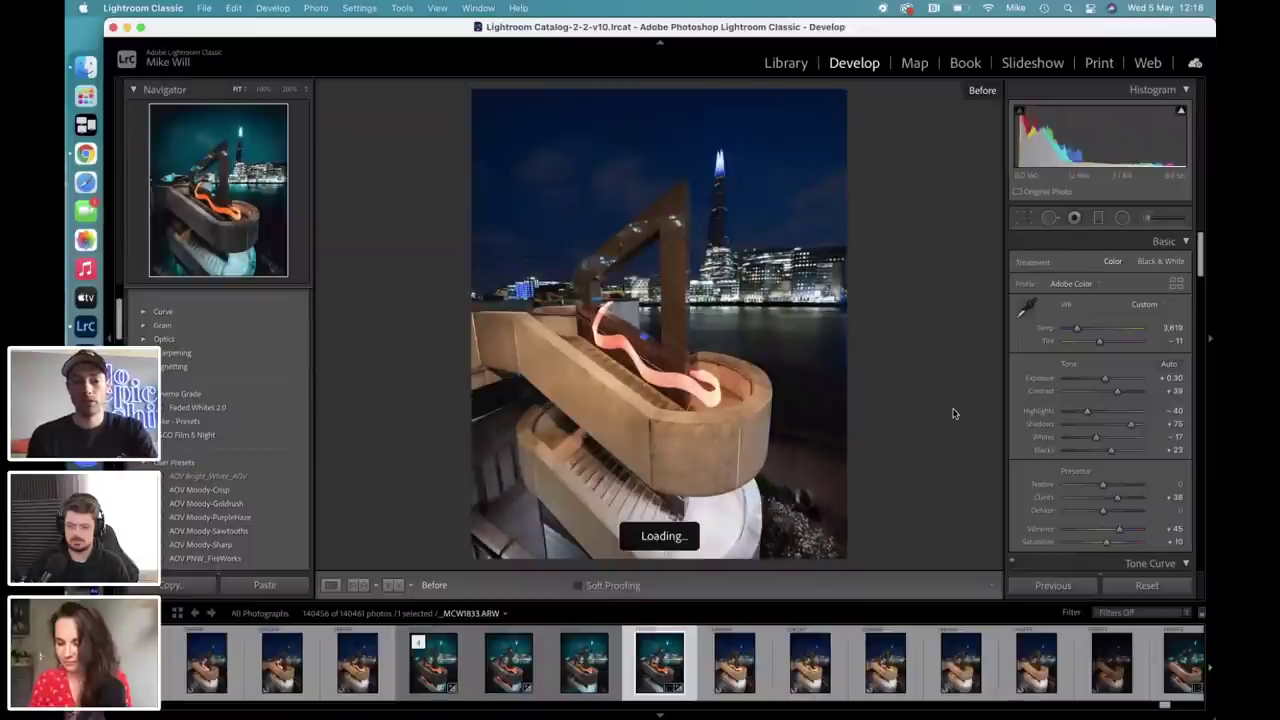
{"action": "key", "text": "backslash"}
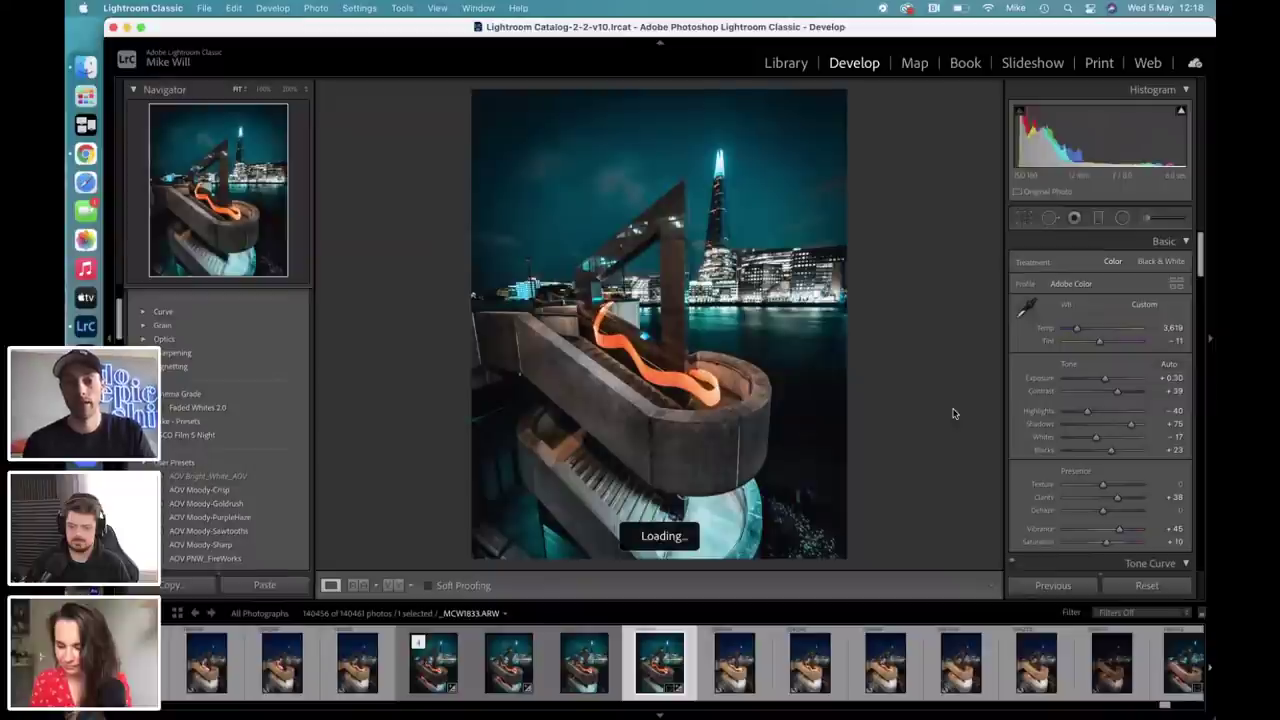
Review the Highlights color grading and Basic adjustments of _MCW1833.ARW, and open the edited lower-trail frame _MCW1840.ARW.
{"action": "scroll", "coordinate": [1131, 481], "scroll_direction": "down", "scroll_amount": 10}
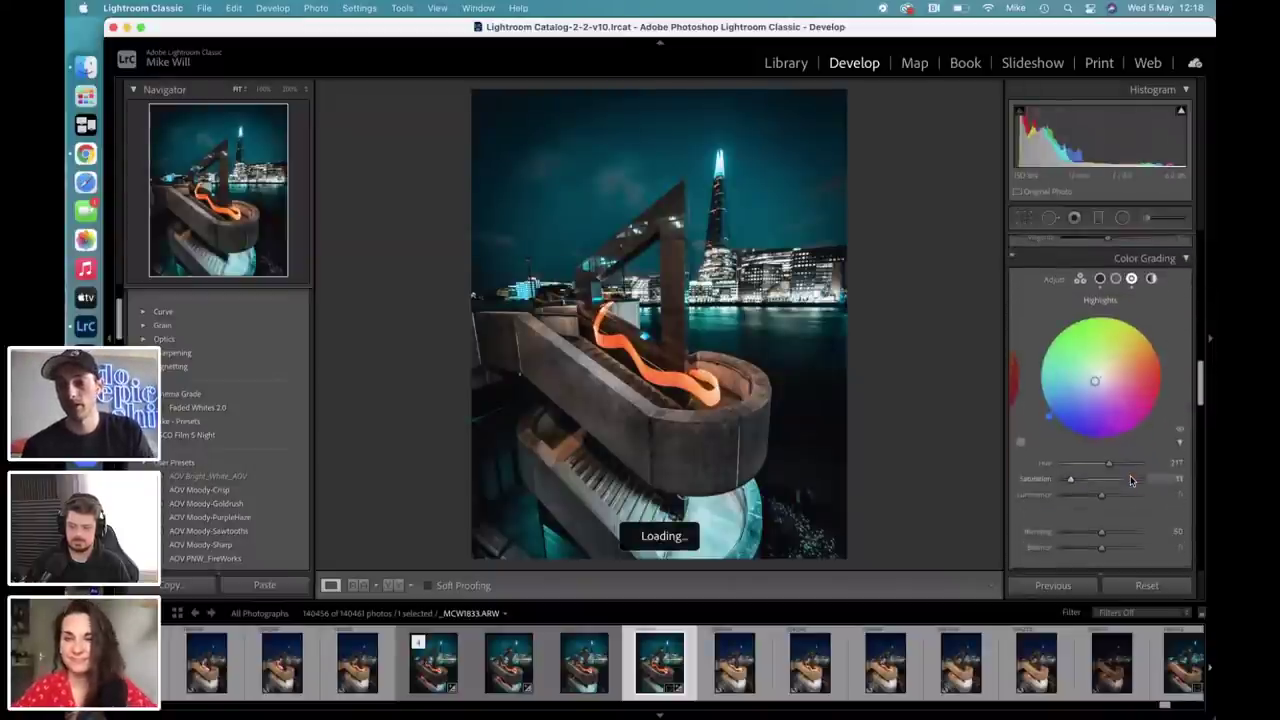
{"action": "scroll", "coordinate": [1131, 481], "scroll_direction": "up", "scroll_amount": 10}
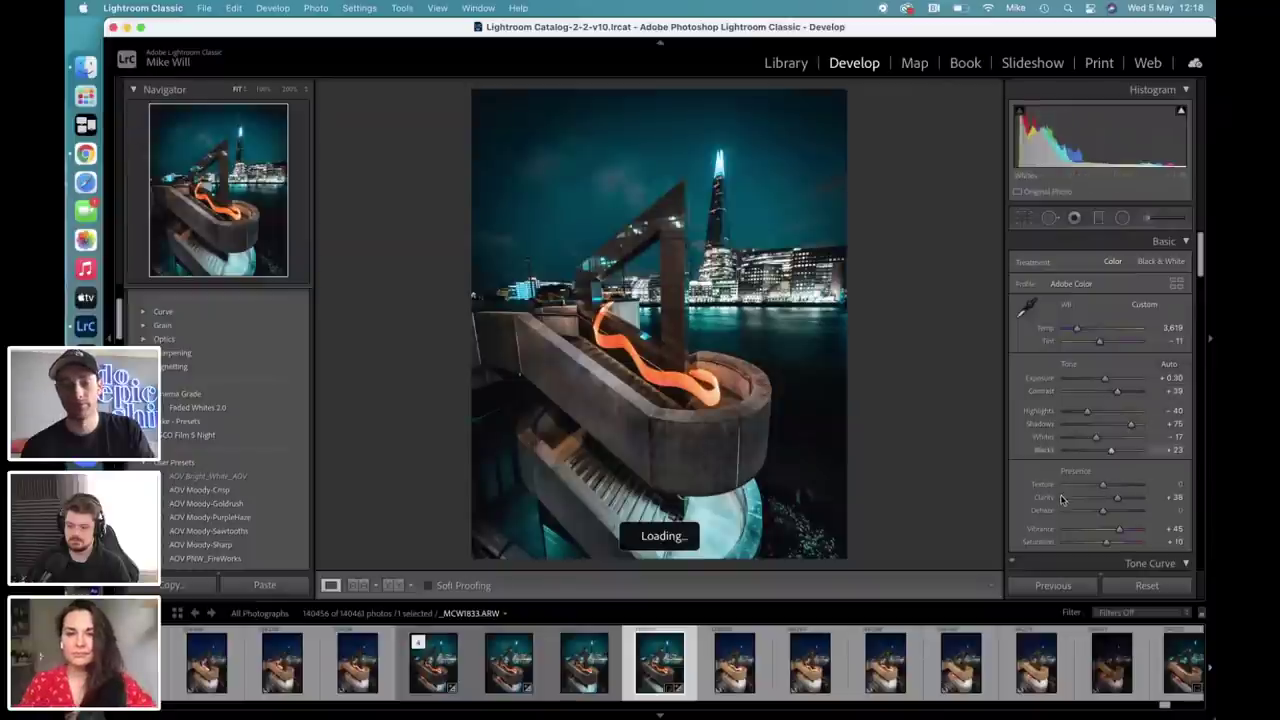
{"action": "scroll", "coordinate": [737, 676], "scroll_direction": "down", "scroll_amount": 3}
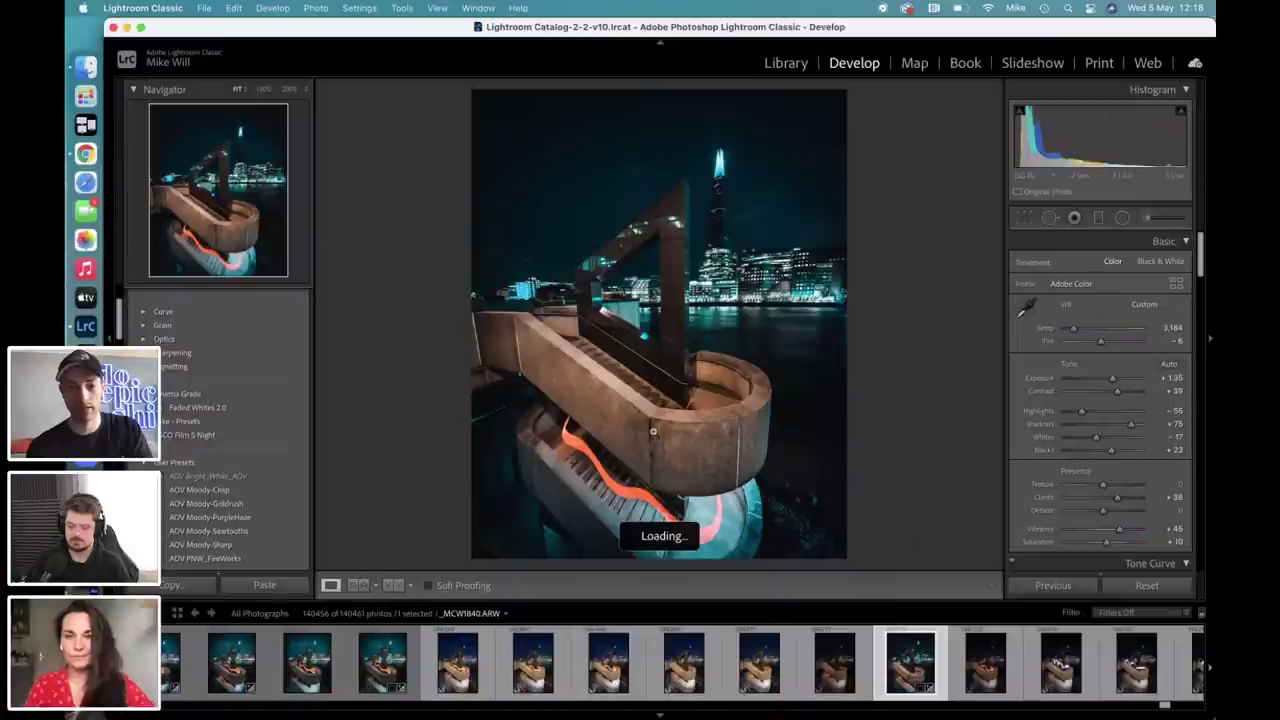
Inspect the mask overlay of the local temperature adjustment on the lower part of _MCW1840.ARW, and hide the overlay again.
{"action": "left_click", "coordinate": [1146, 215]}
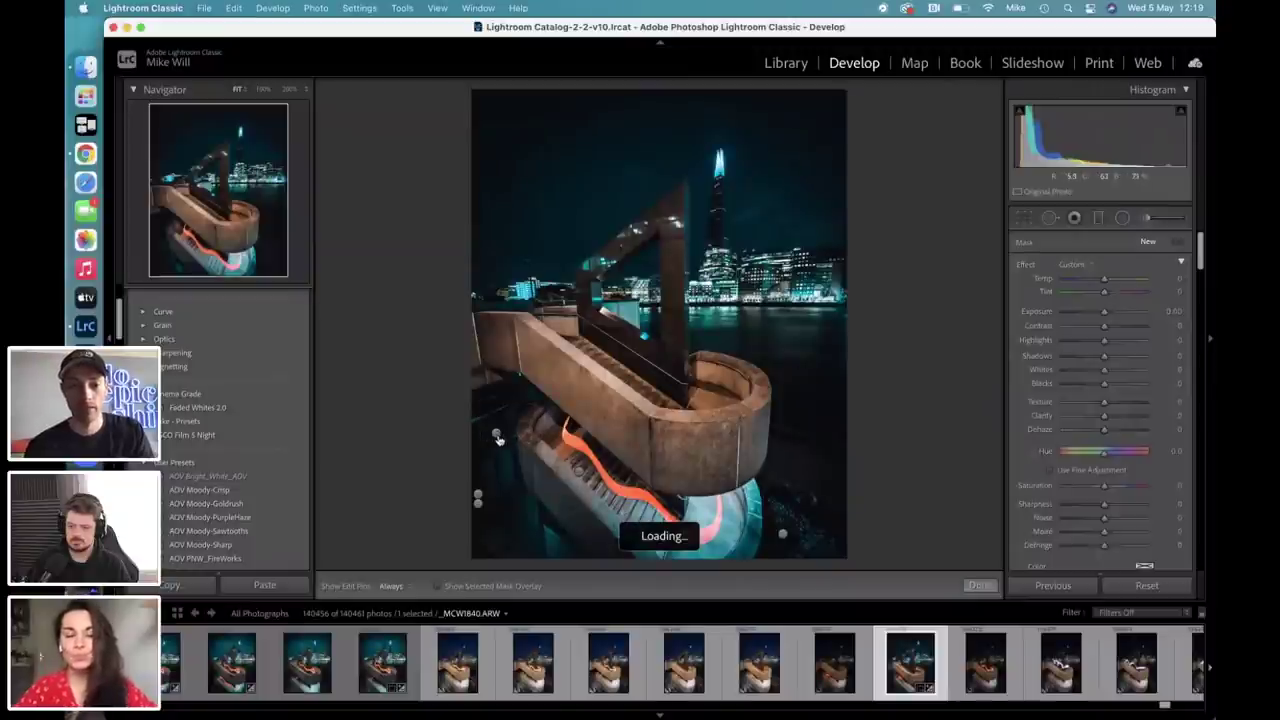
{"action": "left_click", "coordinate": [496, 435]}
{"action": "left_click", "coordinate": [496, 587]}
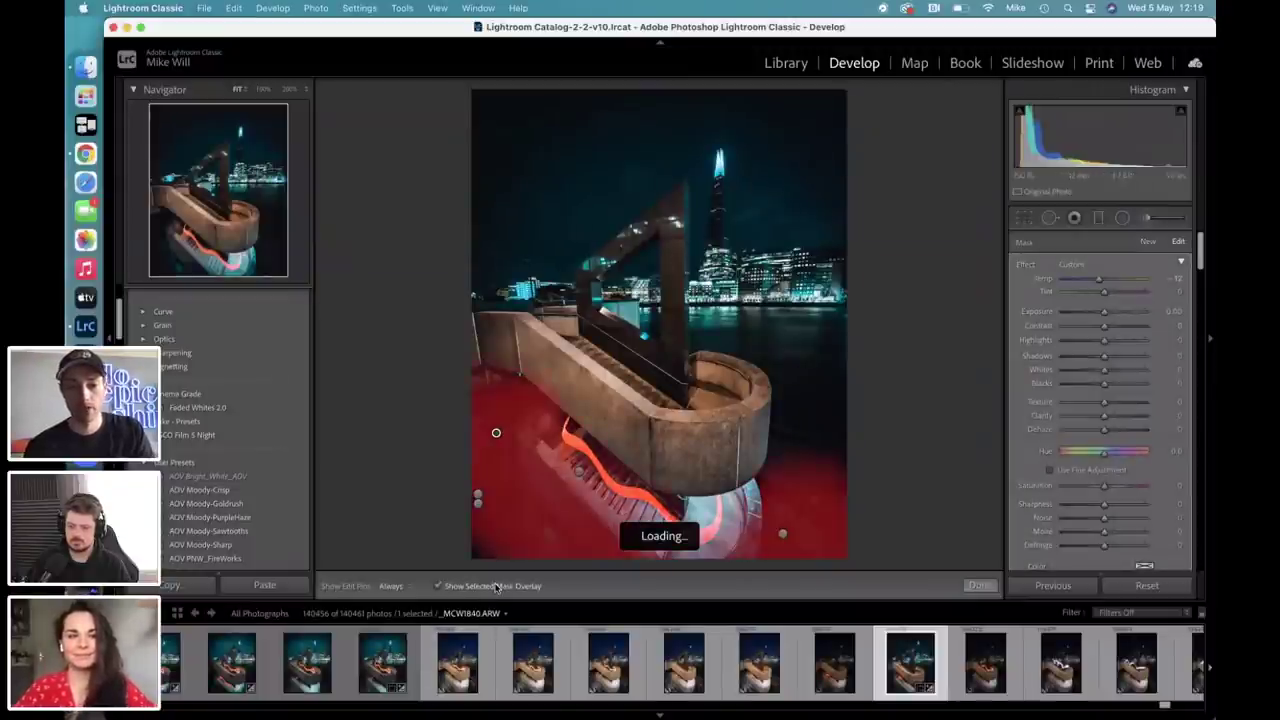
{"action": "left_click", "coordinate": [496, 587]}
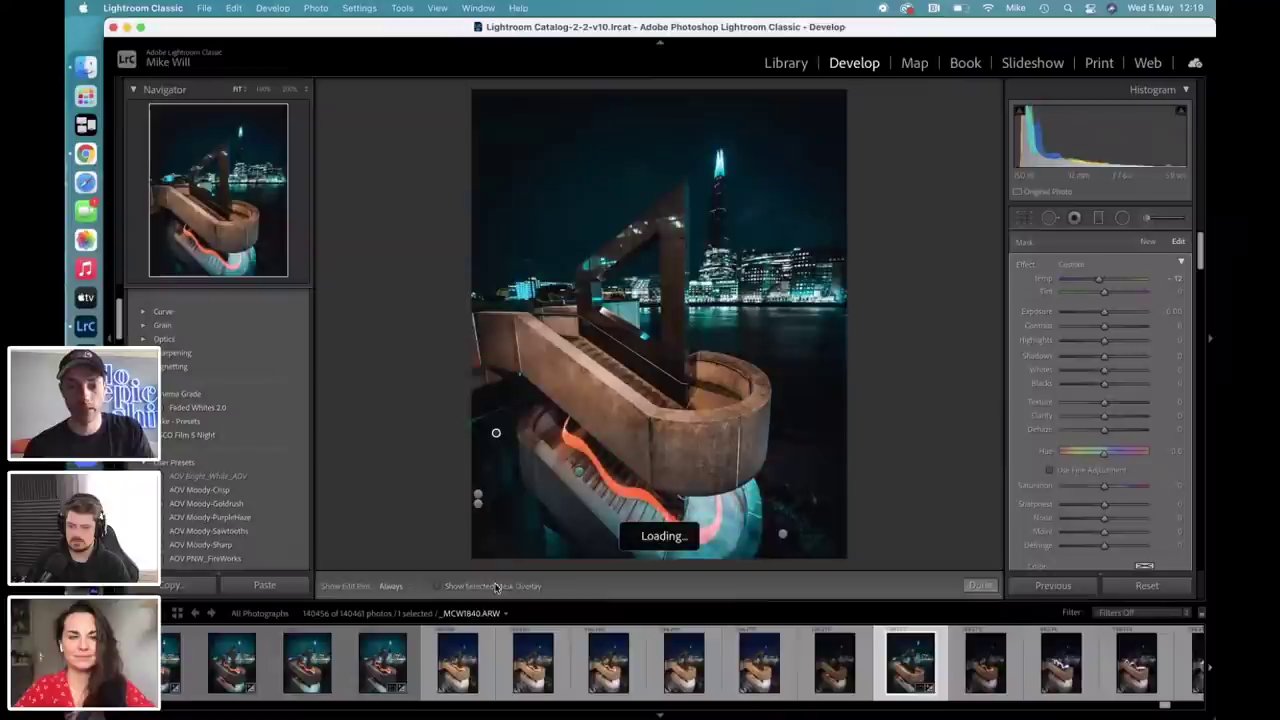
Examine the remaining brush adjustments near the lower corners of _MCW1840.ARW, toggling the mask overlay for each.
{"action": "left_click", "coordinate": [478, 496]}
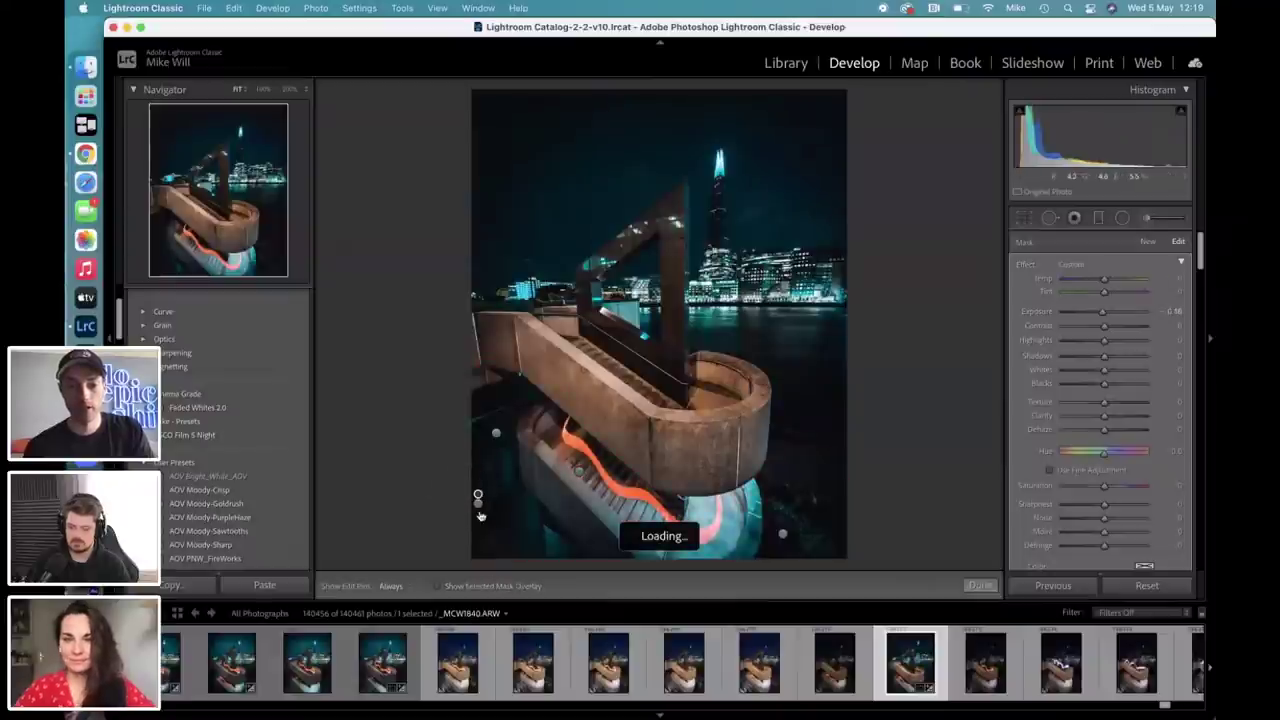
{"action": "left_click", "coordinate": [508, 588]}
{"action": "left_click", "coordinate": [508, 588]}
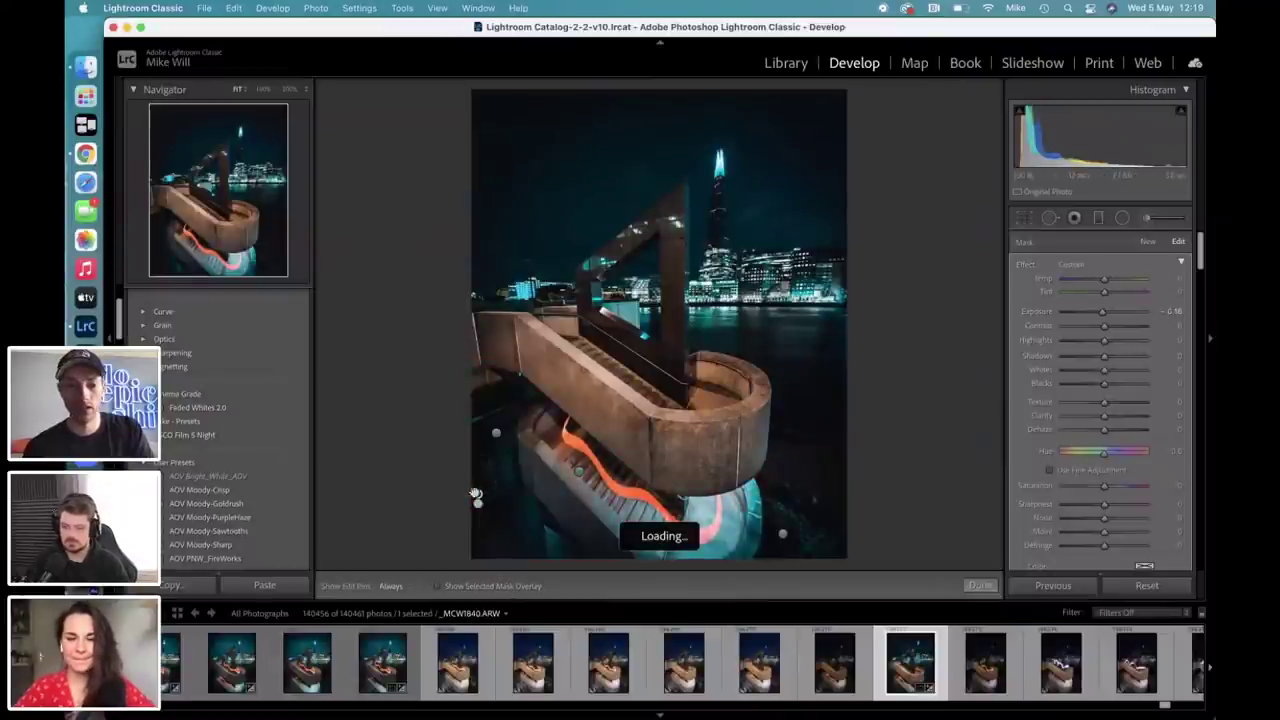
{"action": "left_click", "coordinate": [478, 503]}
{"action": "left_click", "coordinate": [506, 587]}
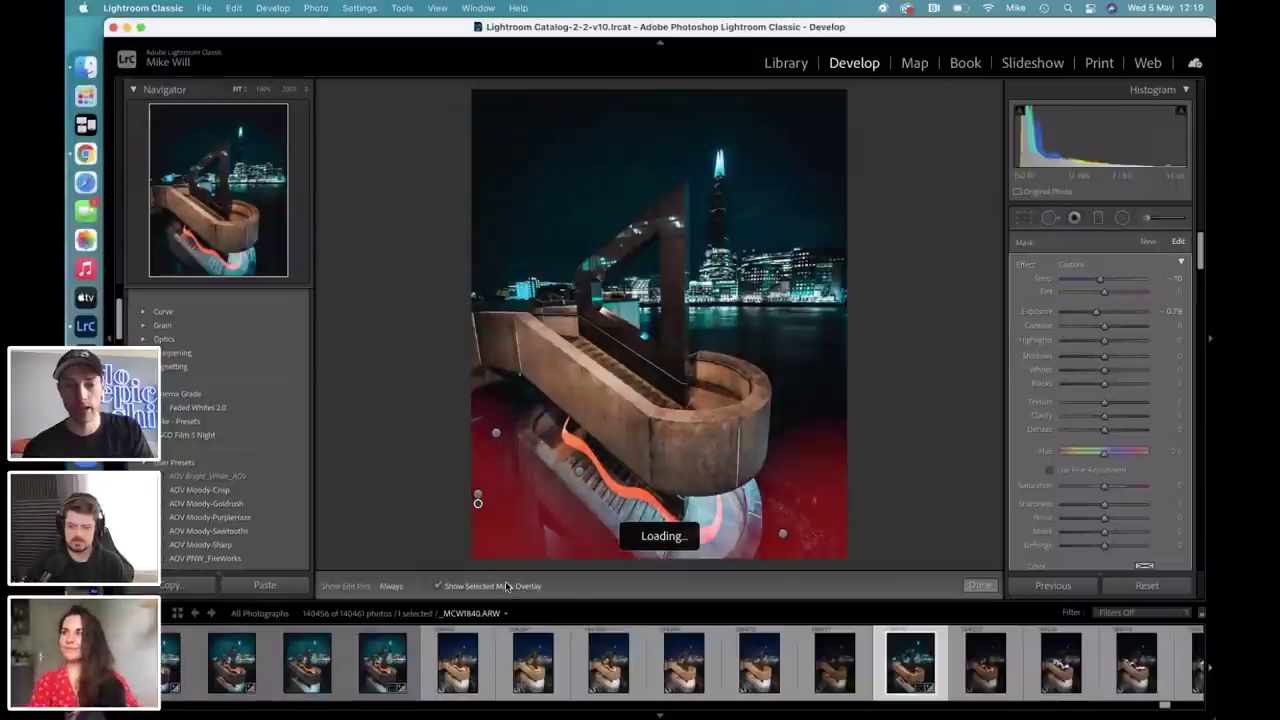
{"action": "left_click", "coordinate": [506, 587]}
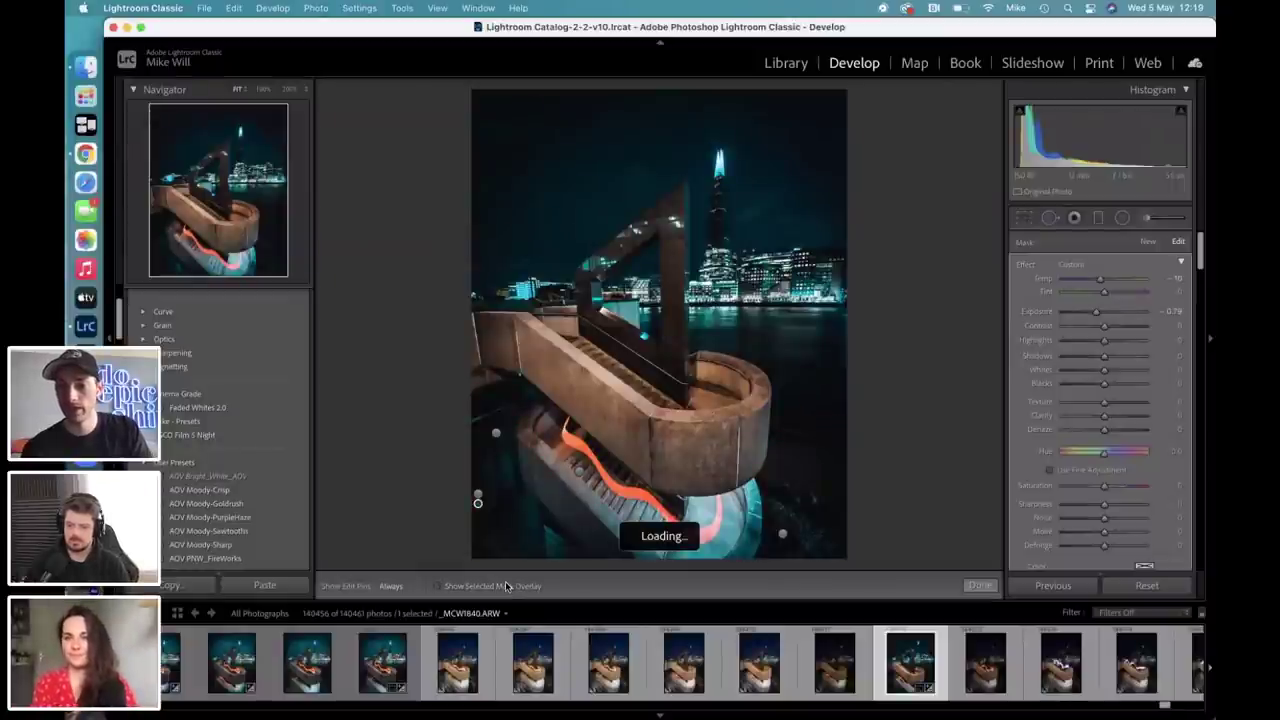
{"action": "left_click", "coordinate": [783, 535]}
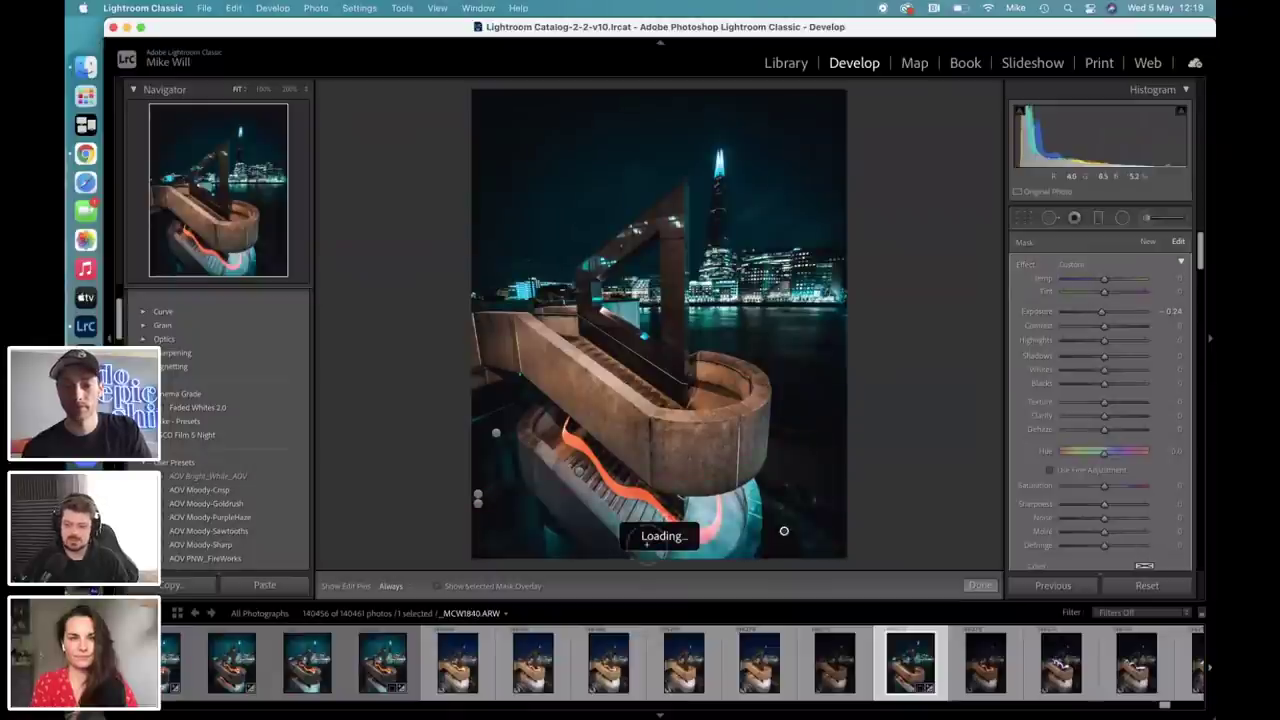
{"action": "left_click", "coordinate": [465, 586]}
{"action": "left_click", "coordinate": [465, 586]}
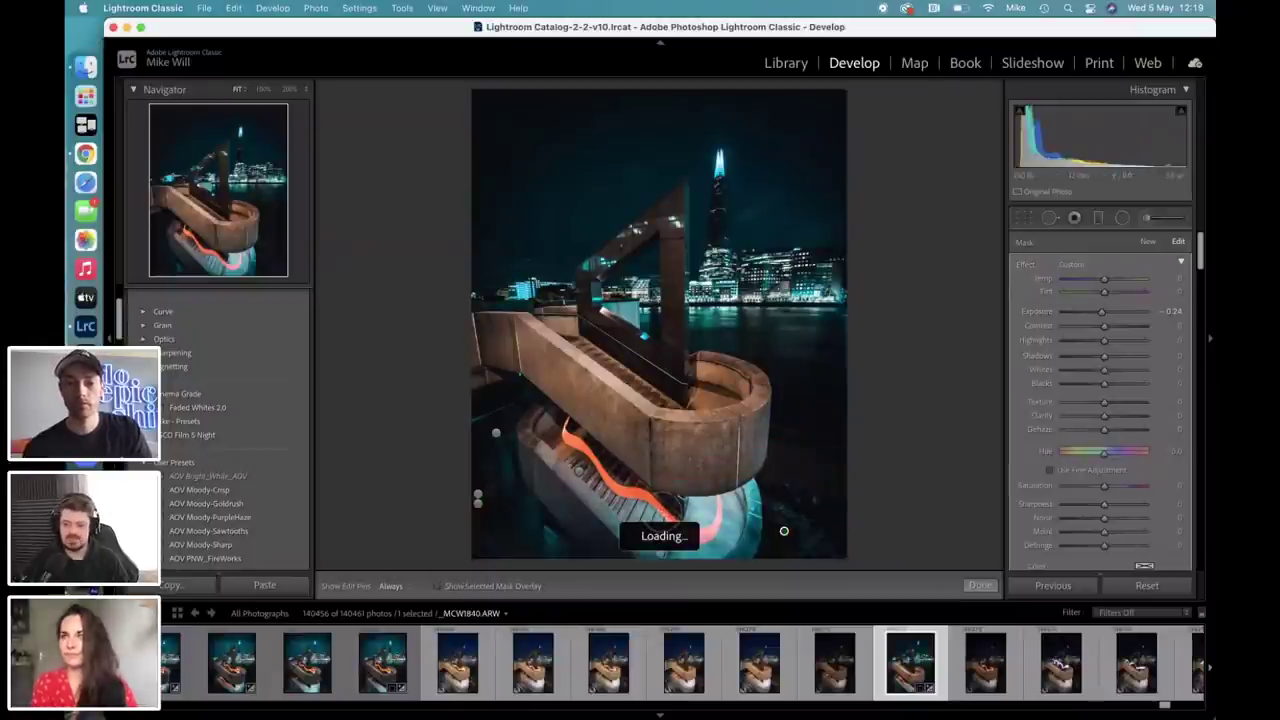
Browse the surrounding exposures and open the edited upper light-trail frame _MCW1833.ARW.
{"action": "scroll", "coordinate": [520, 677], "scroll_direction": "up", "scroll_amount": 1}
{"action": "scroll", "coordinate": [520, 677], "scroll_direction": "up", "scroll_amount": 2}
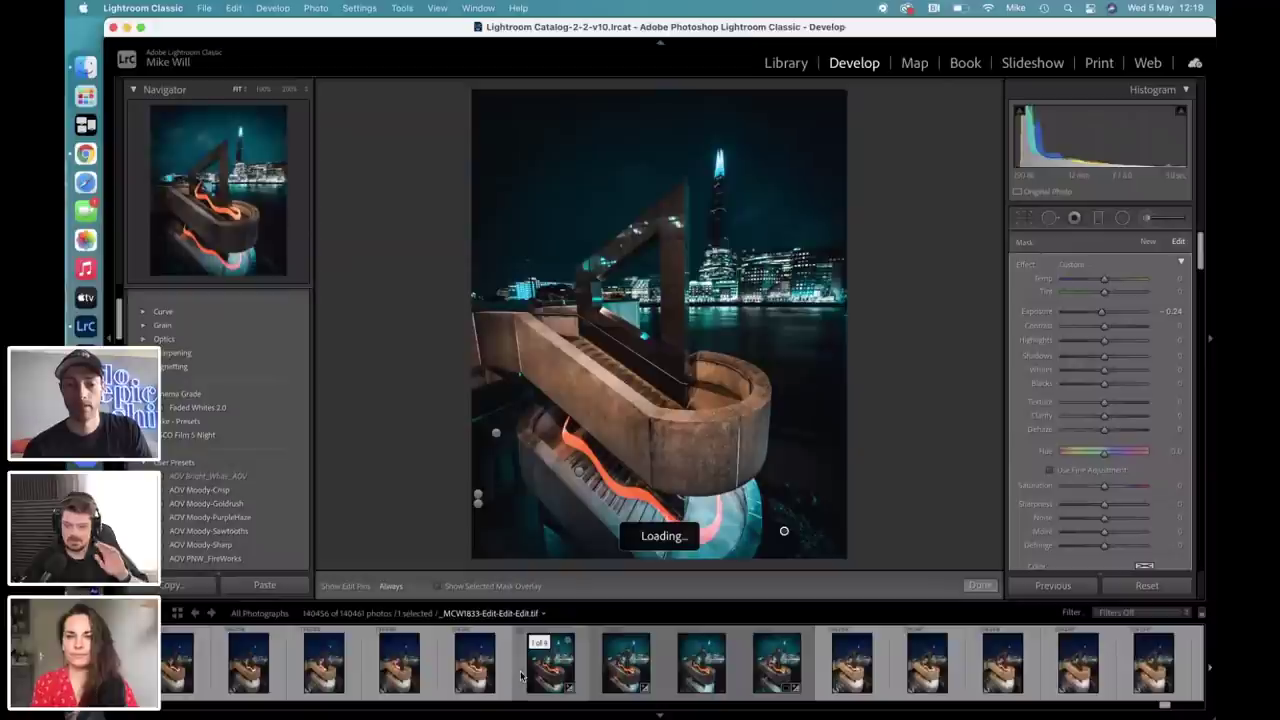
{"action": "scroll", "coordinate": [520, 677], "scroll_direction": "up", "scroll_amount": 4}
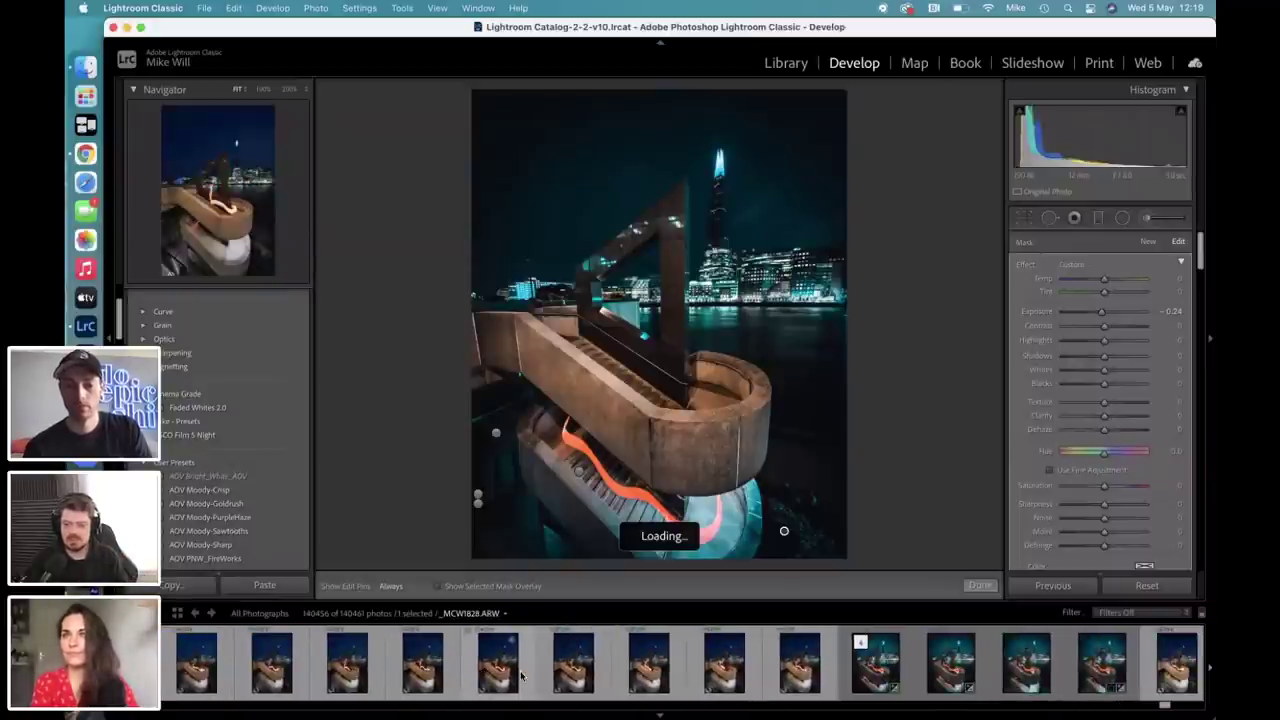
{"action": "scroll", "coordinate": [520, 677], "scroll_direction": "up", "scroll_amount": 4}
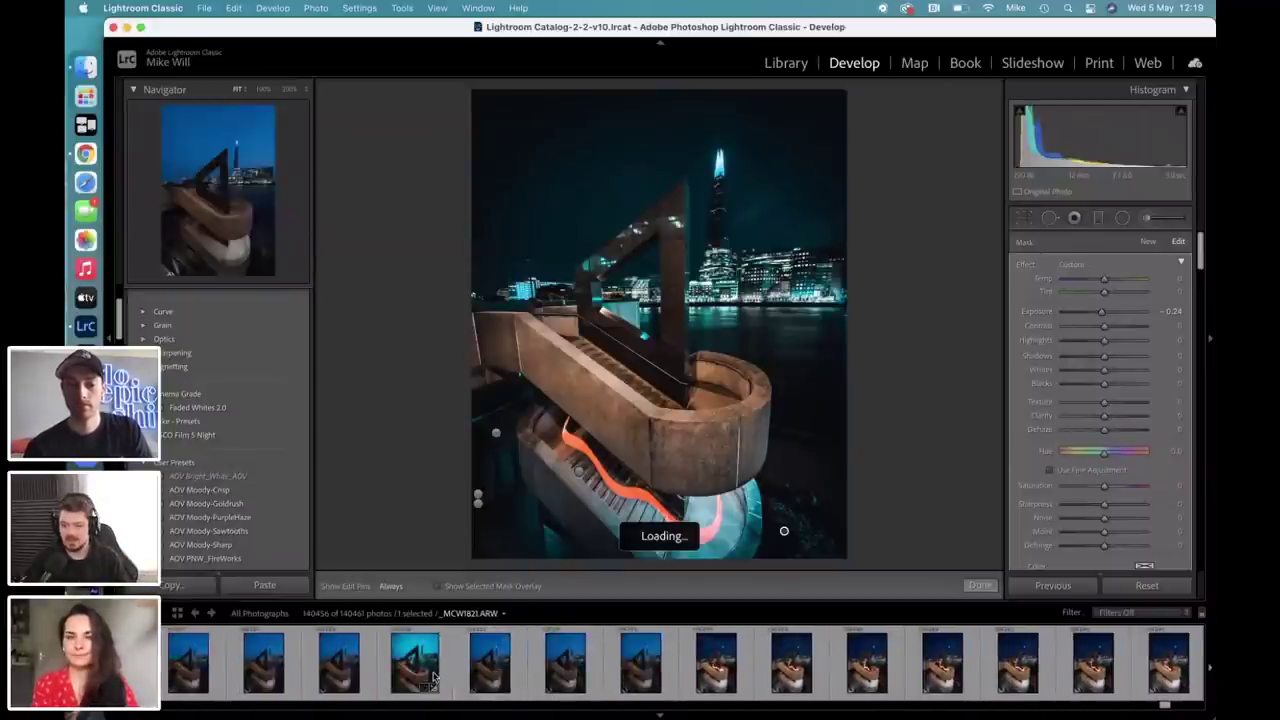
{"action": "scroll", "coordinate": [770, 676], "scroll_direction": "down", "scroll_amount": 4}
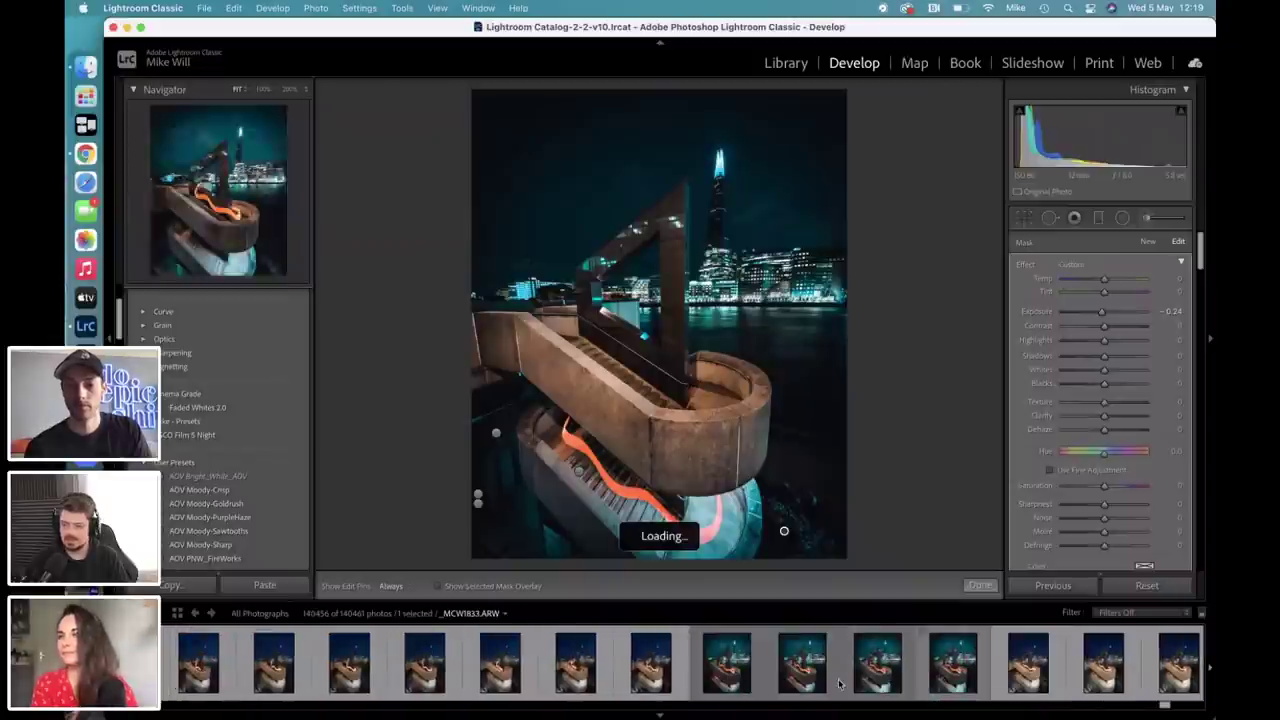
{"action": "left_click", "coordinate": [956, 668]}
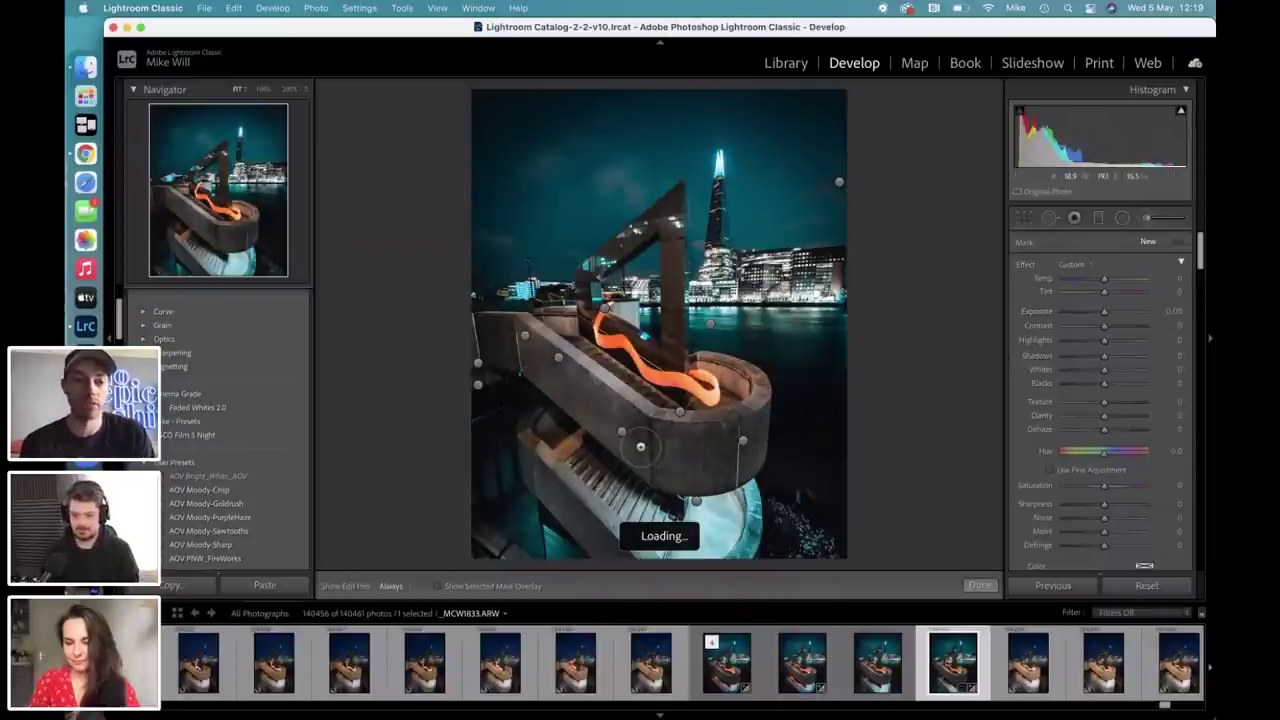
Collapse the user presets, and undo the trial white balance temperature change on _MCW1833.ARW.
{"action": "left_click", "coordinate": [150, 462]}
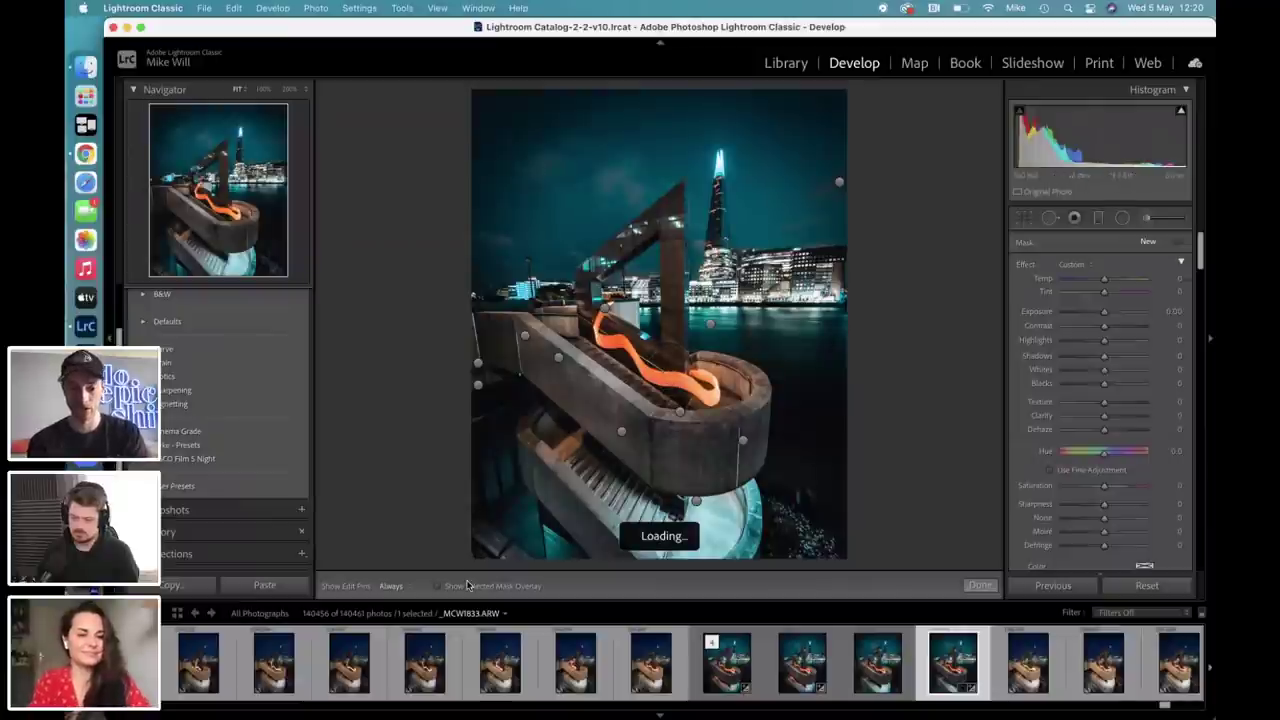
{"action": "scroll", "coordinate": [450, 683], "scroll_direction": "left", "scroll_amount": 5}
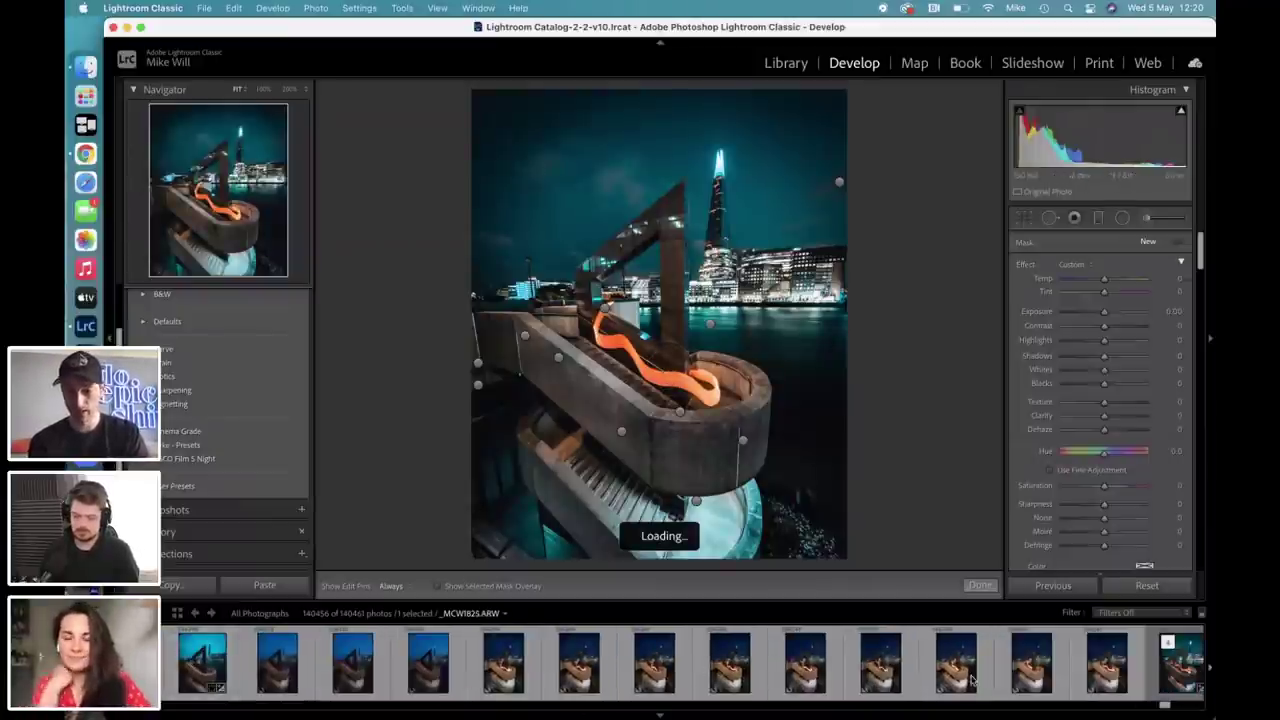
{"action": "scroll", "coordinate": [1000, 675], "scroll_direction": "right", "scroll_amount": 5}
{"action": "scroll", "coordinate": [1000, 675], "scroll_direction": "right", "scroll_amount": 1}
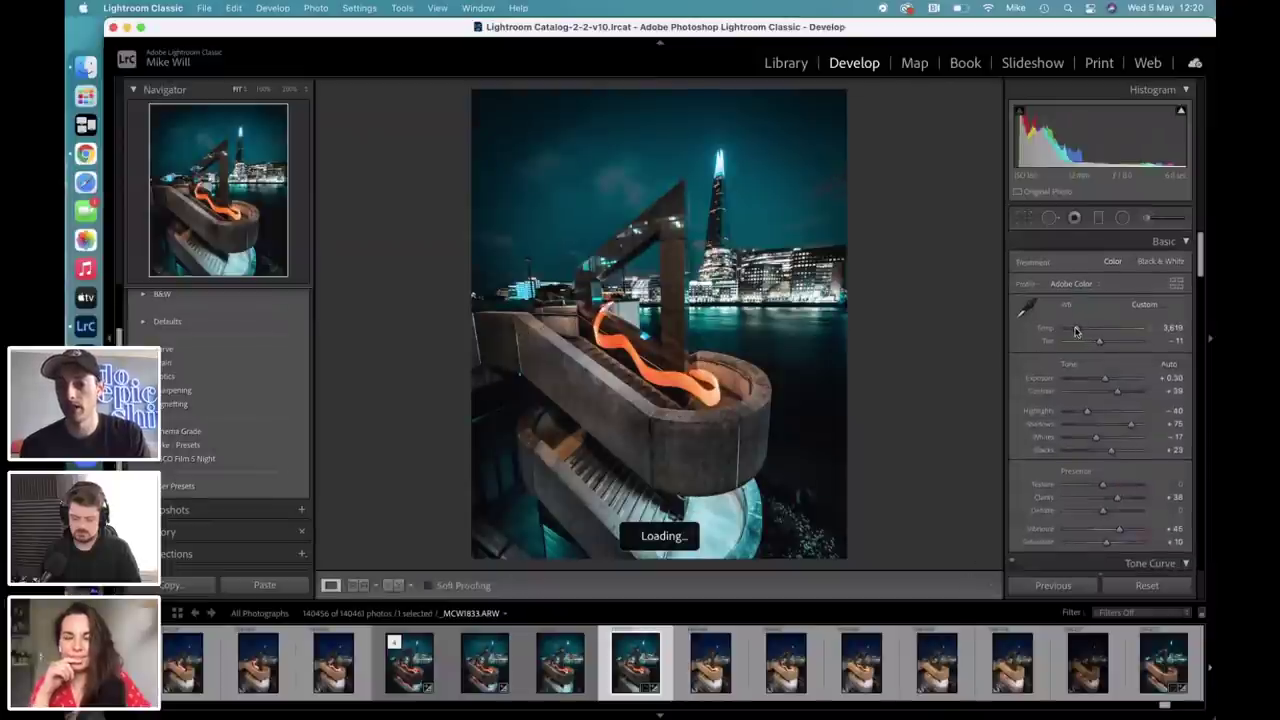
{"action": "key", "text": "super+z"}
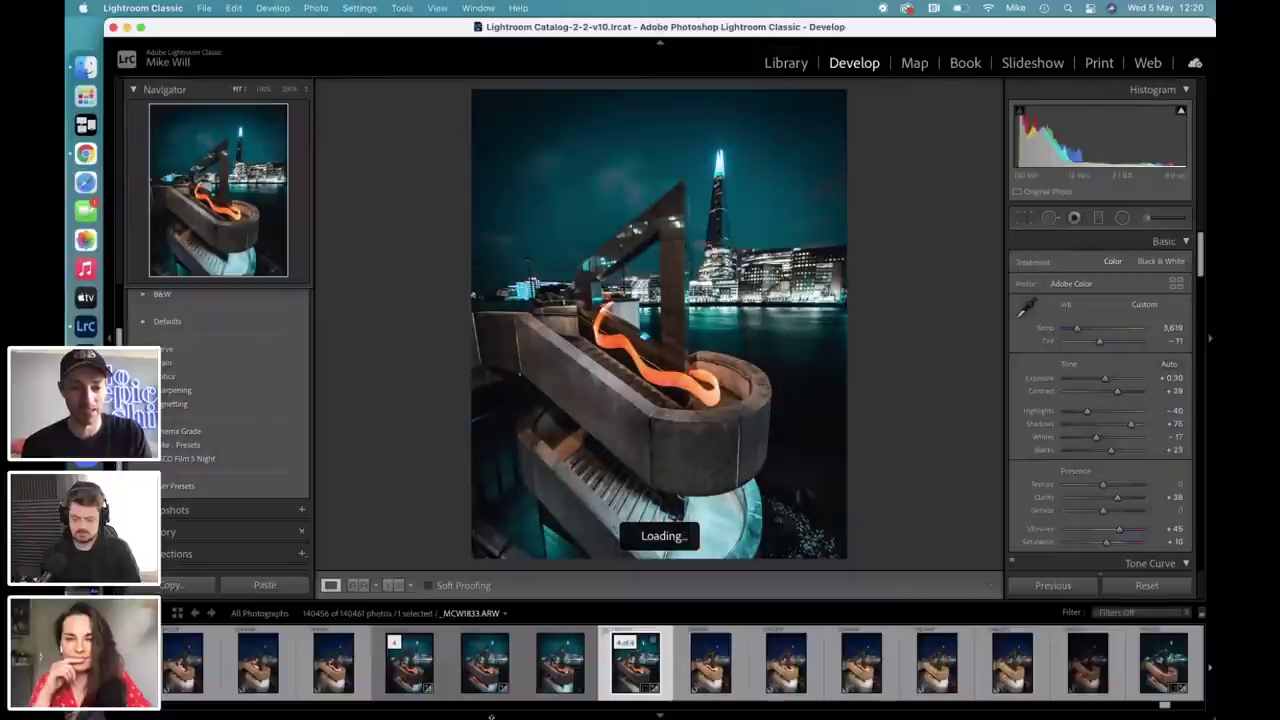
Browse to the edited blue-hour frame _MCW1820.ARW, and undo a trial white balance temperature change on it.
{"action": "key", "text": "Right"}
{"action": "key", "text": "Right"}
{"action": "key", "text": "Right"}
{"action": "key", "text": "Right"}
{"action": "key", "text": "Right"}
{"action": "key", "text": "Right"}
{"action": "key", "text": "Right"}
{"action": "key", "text": "Right"}
{"action": "key", "text": "Right"}
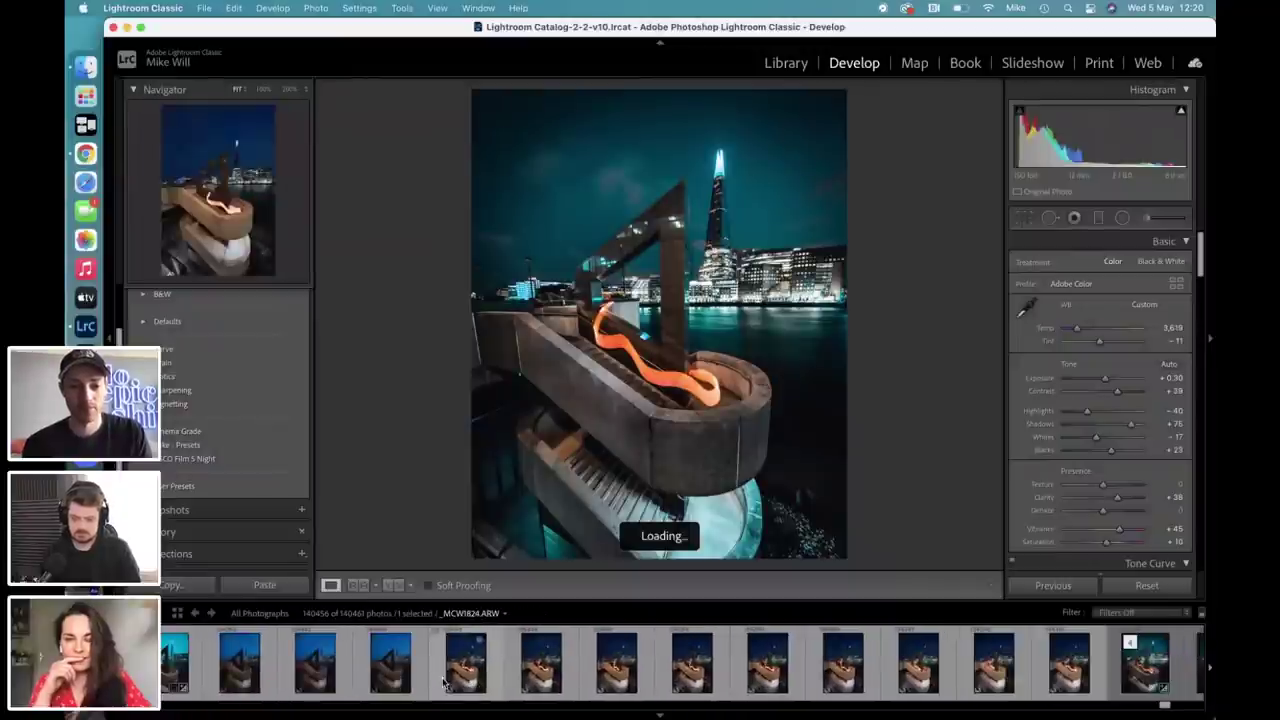
{"action": "key", "text": "Left"}
{"action": "key", "text": "Left"}
{"action": "key", "text": "Left"}
{"action": "key", "text": "Left"}
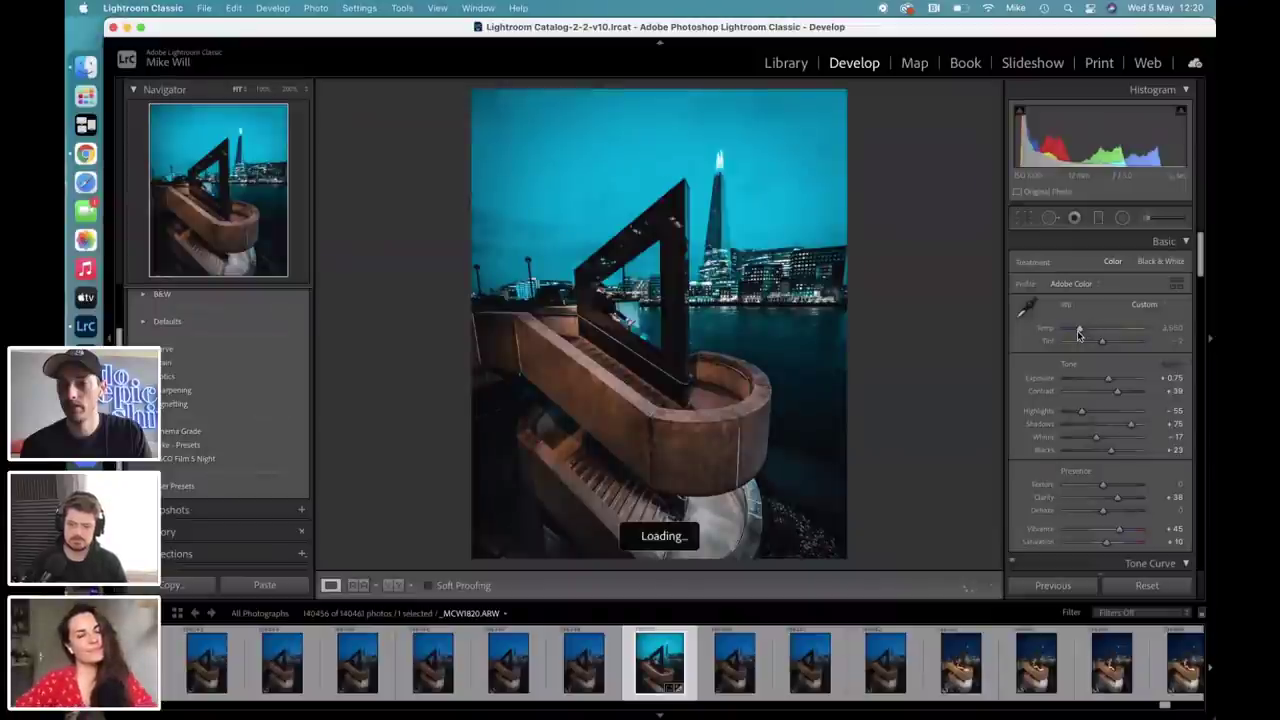
{"action": "key", "text": "super+z"}
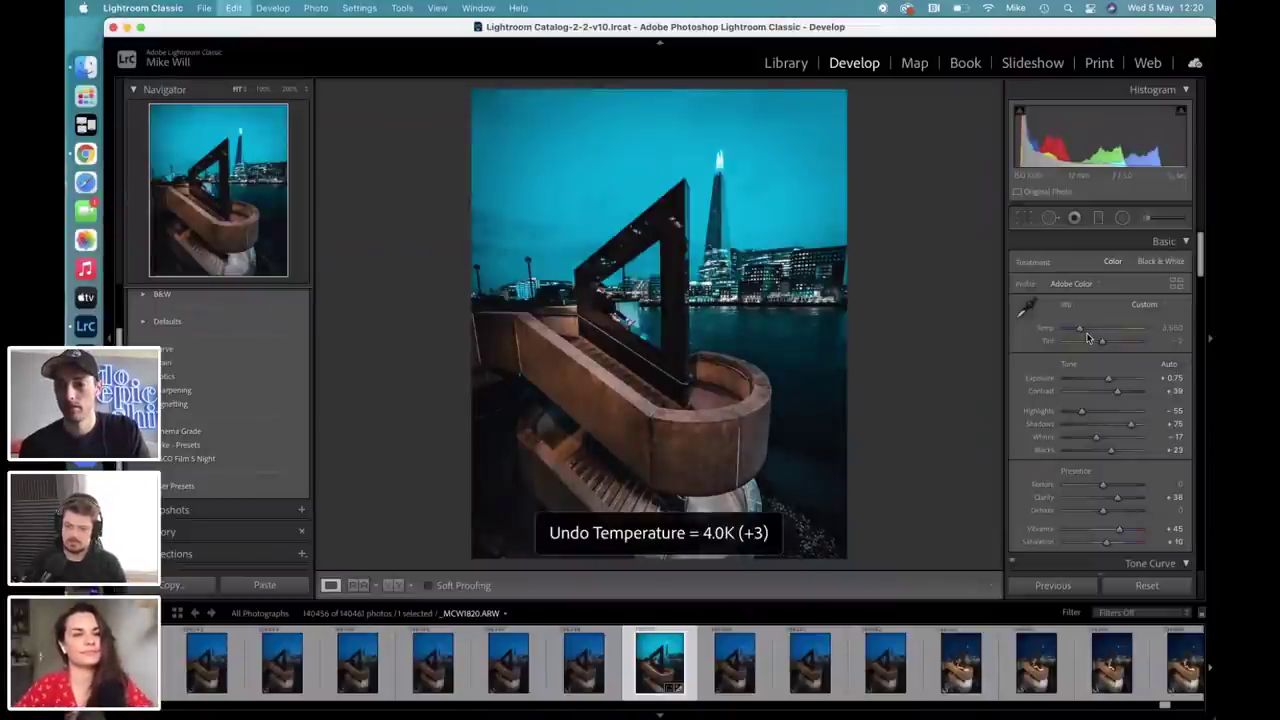
Return to the edited light-trail frame _MCW1833.ARW and send it to Adobe Photoshop 2021 for editing.
{"action": "left_click", "coordinate": [857, 654]}
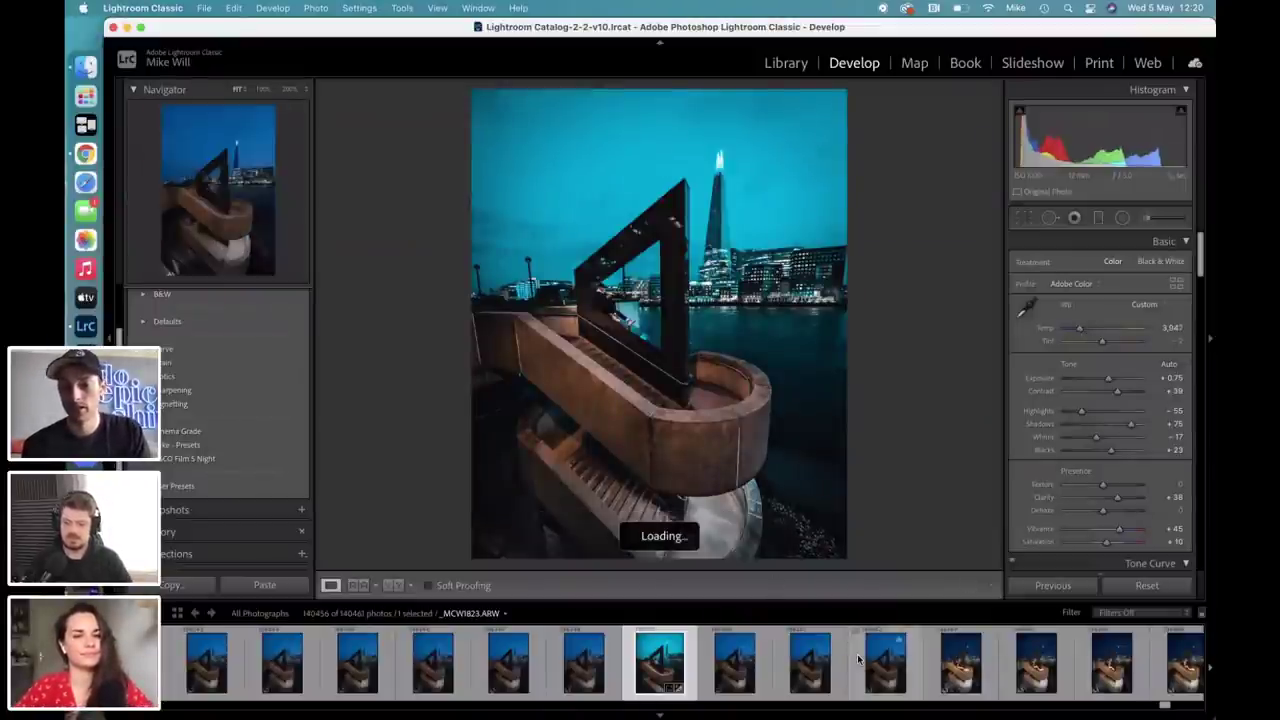
{"action": "left_click", "coordinate": [857, 656]}
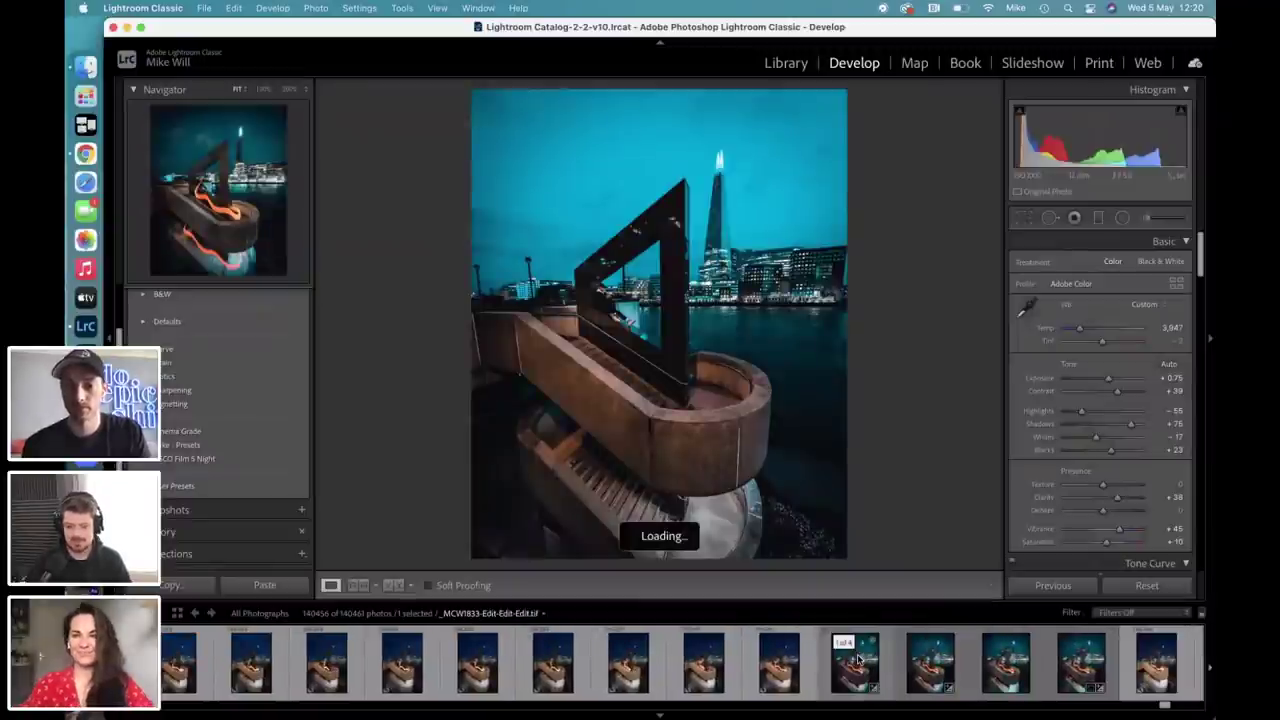
{"action": "left_click", "coordinate": [1080, 662]}
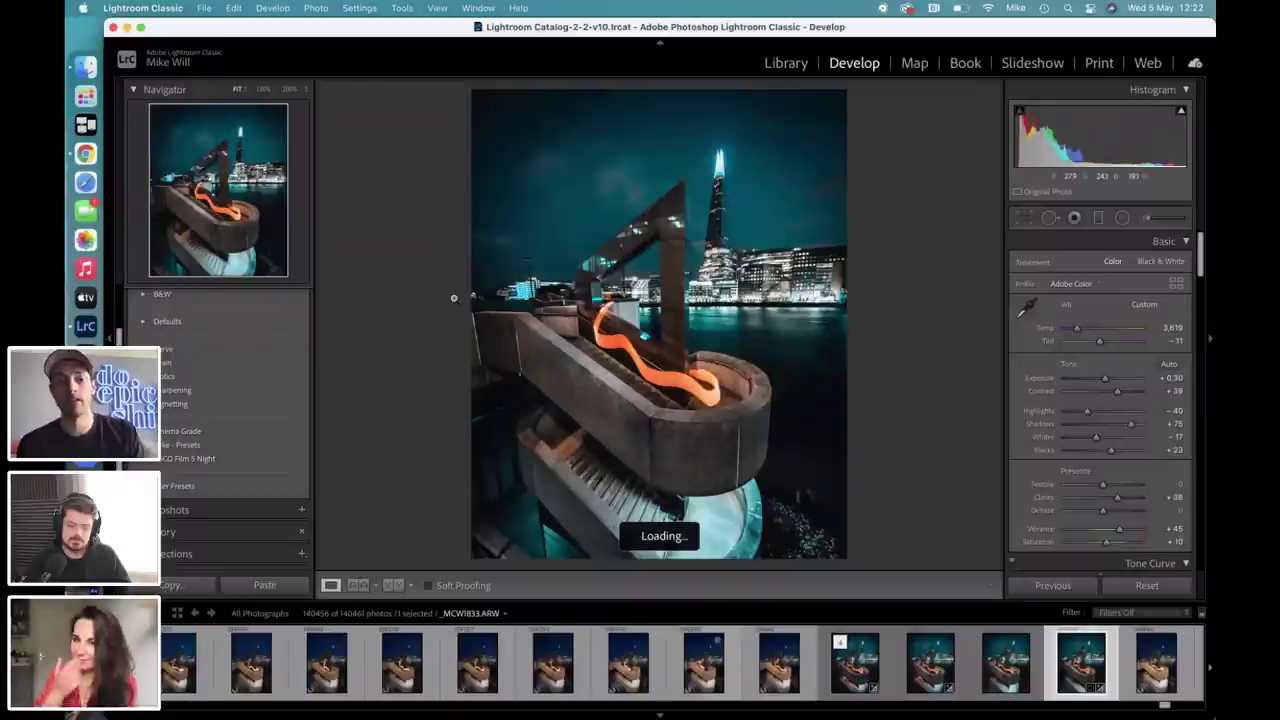
{"action": "right_click", "coordinate": [593, 360]}
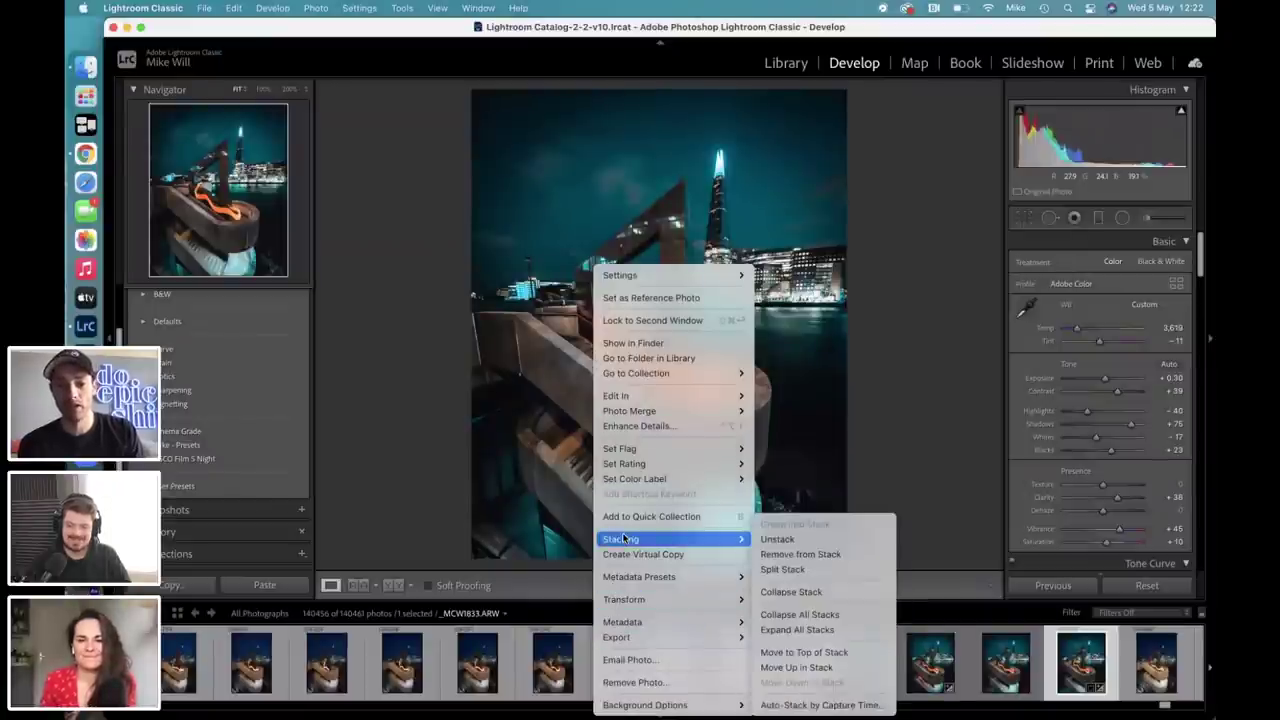
{"action": "mouse_move", "coordinate": [735, 395]}
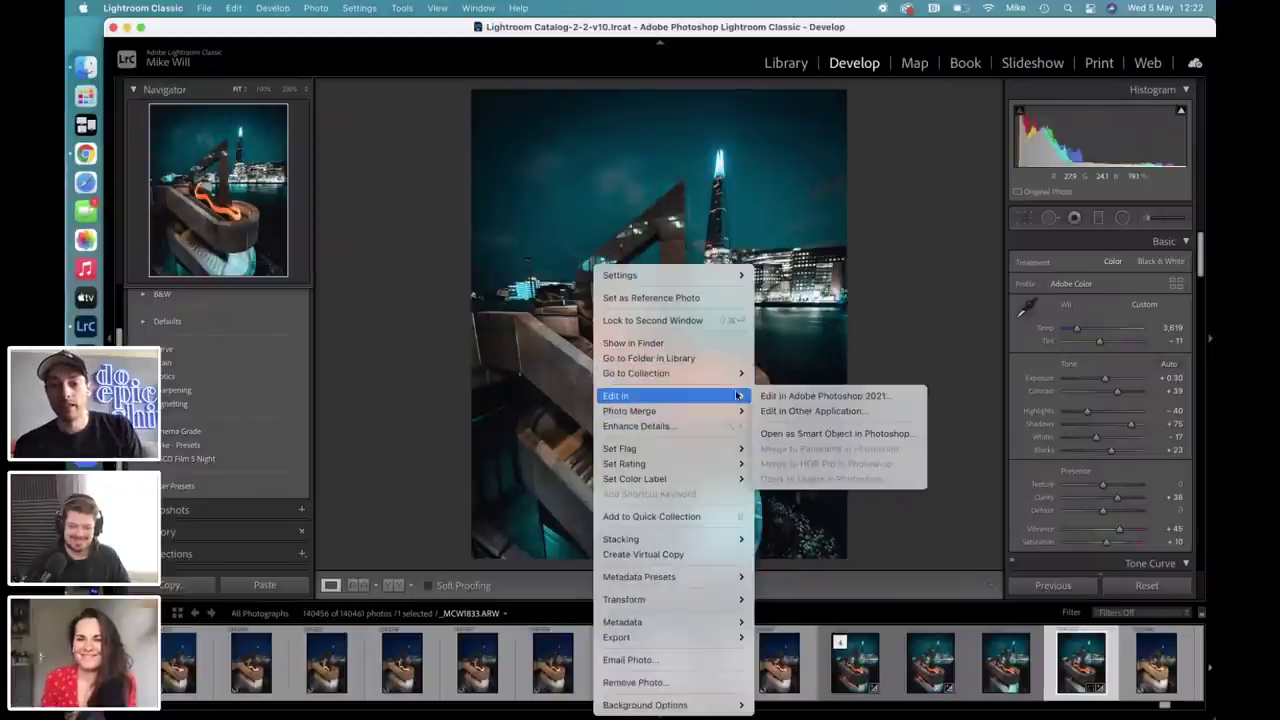
{"action": "left_click", "coordinate": [799, 395]}
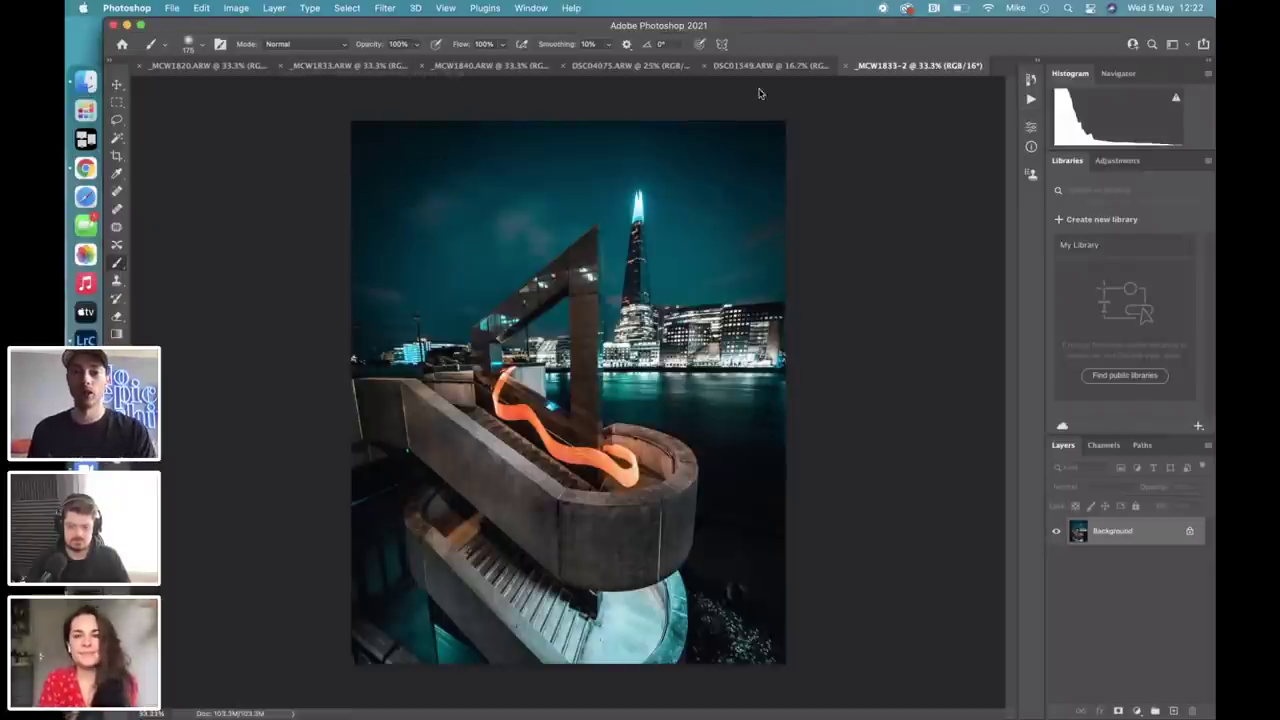
Bring up the tunnel photo DSC04075.ARW and choose the Content-Aware Spot Healing Brush with an enlarged brush size.
{"action": "left_click", "coordinate": [626, 68]}
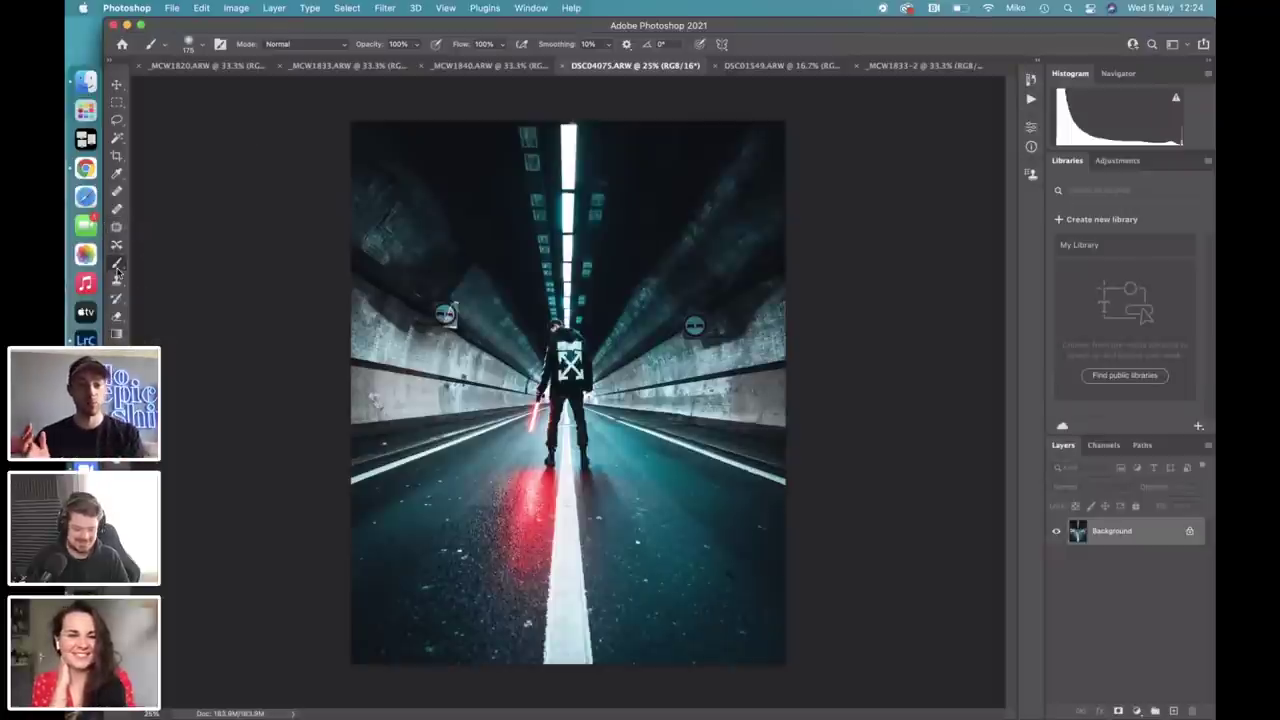
{"action": "left_click", "coordinate": [117, 206]}
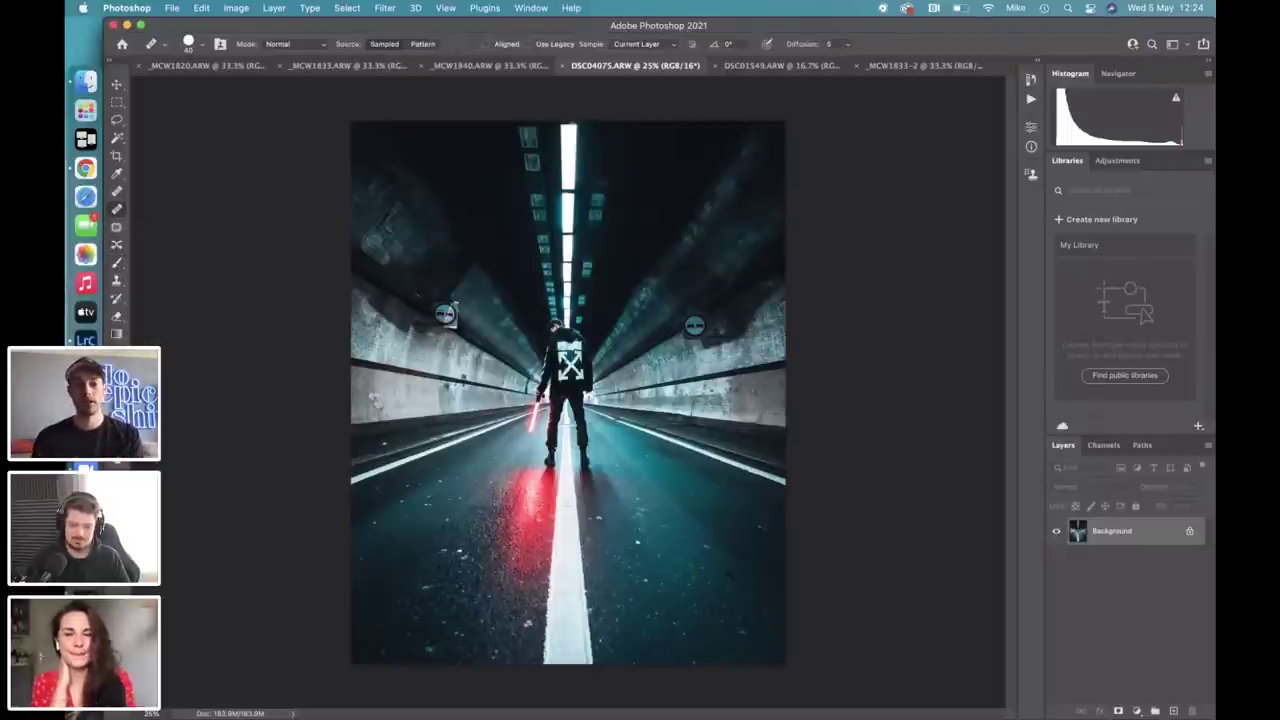
{"action": "left_click", "coordinate": [448, 550]}
{"action": "left_click", "coordinate": [628, 283]}
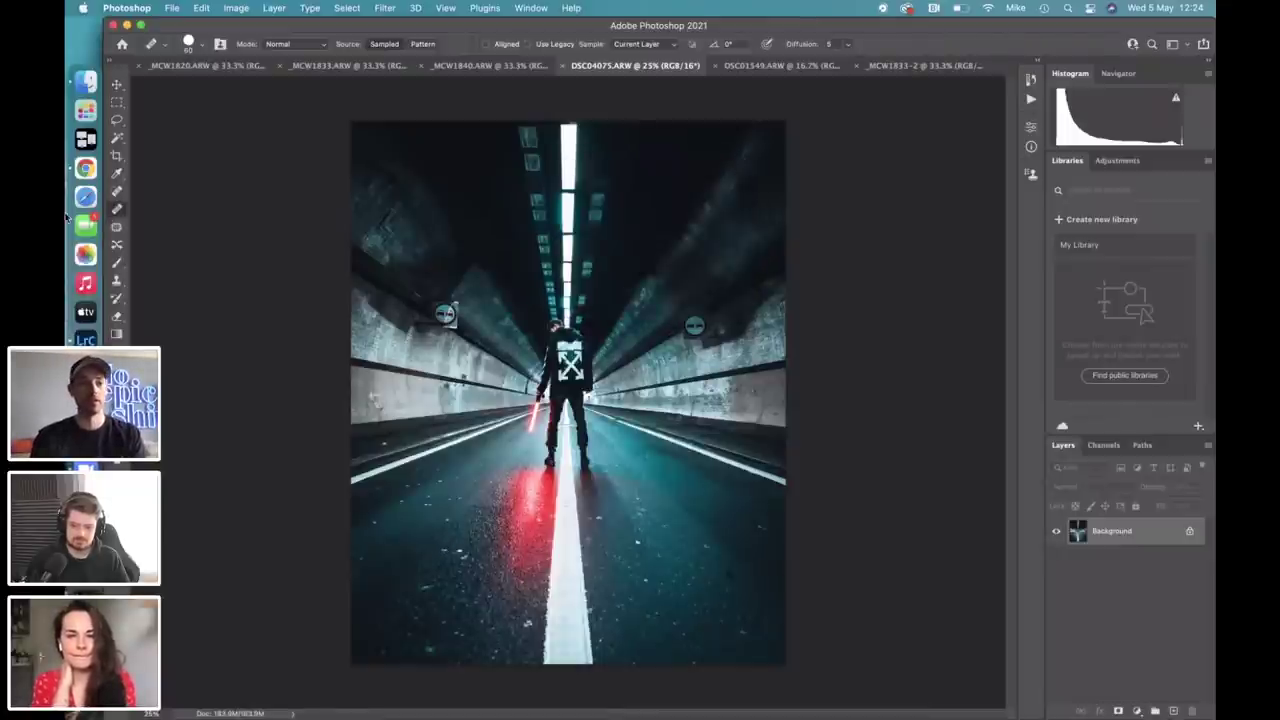
{"action": "key", "text": "shift+j"}
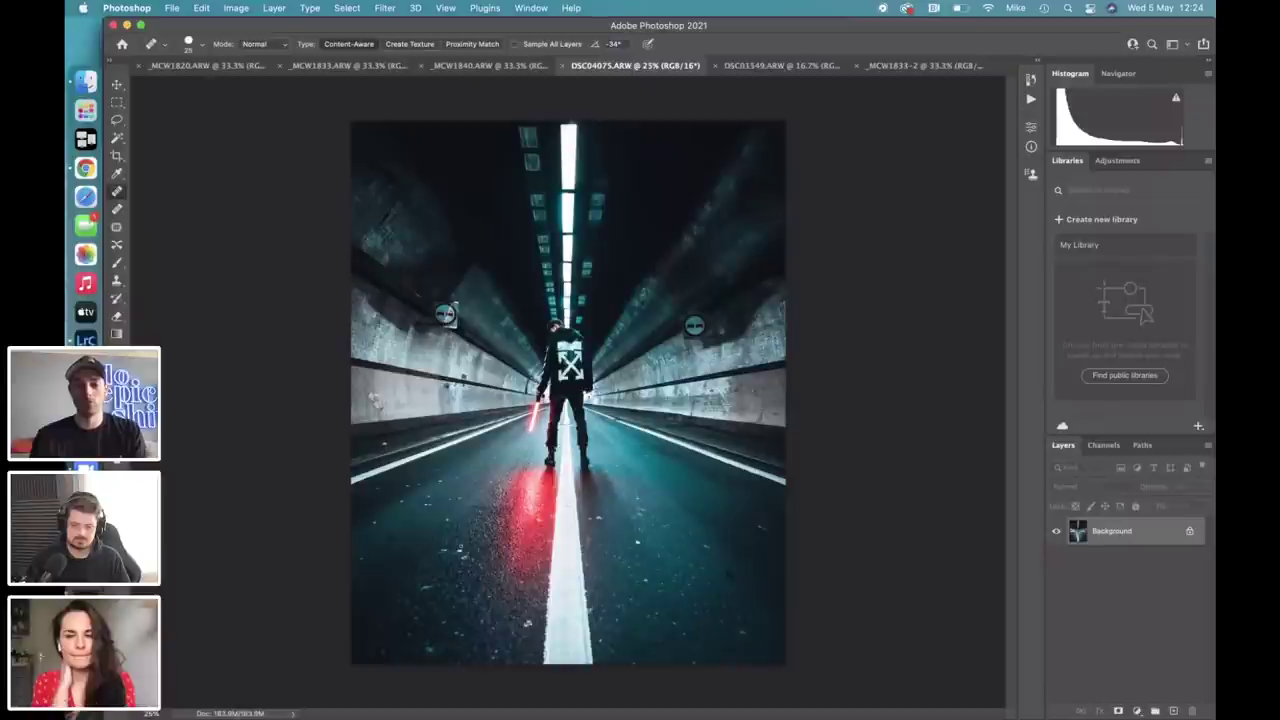
{"action": "key", "text": "bracketright"}
{"action": "key", "text": "bracketright"}
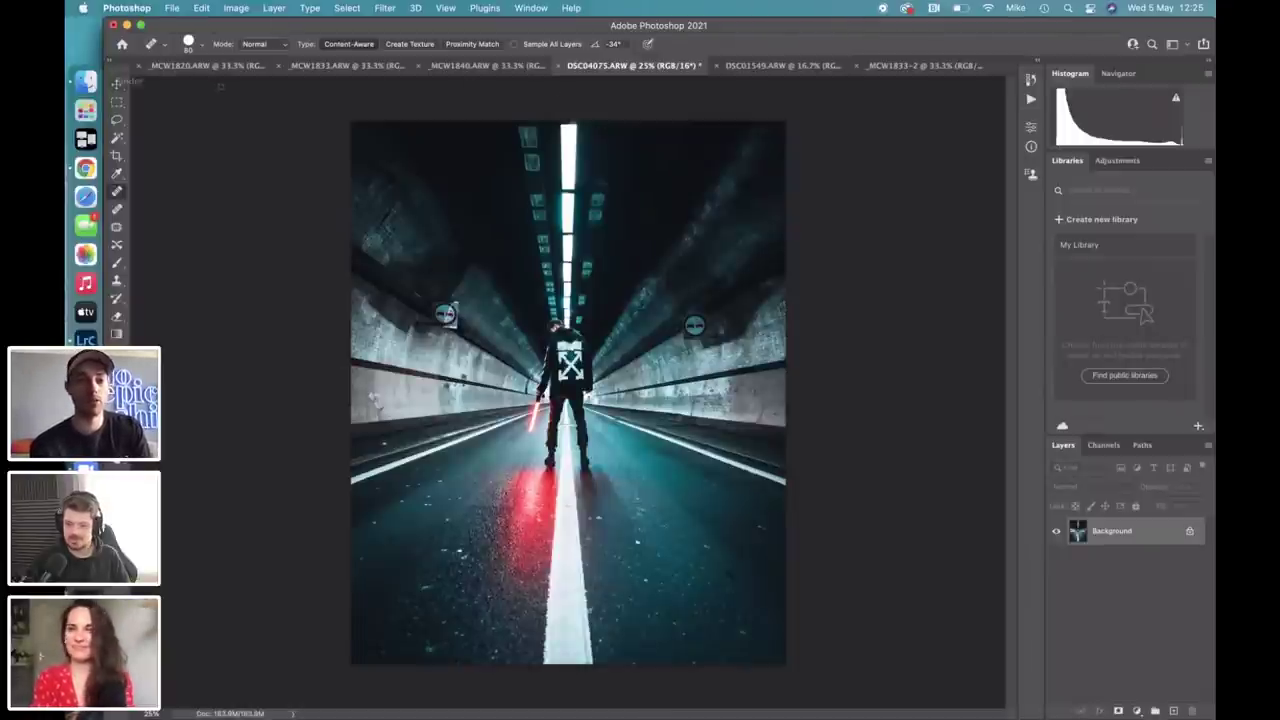
View the blue-hour document _MCW1820.ARW, and switch to the upper light-trail document _MCW1833.ARW.
{"action": "left_click", "coordinate": [158, 66]}
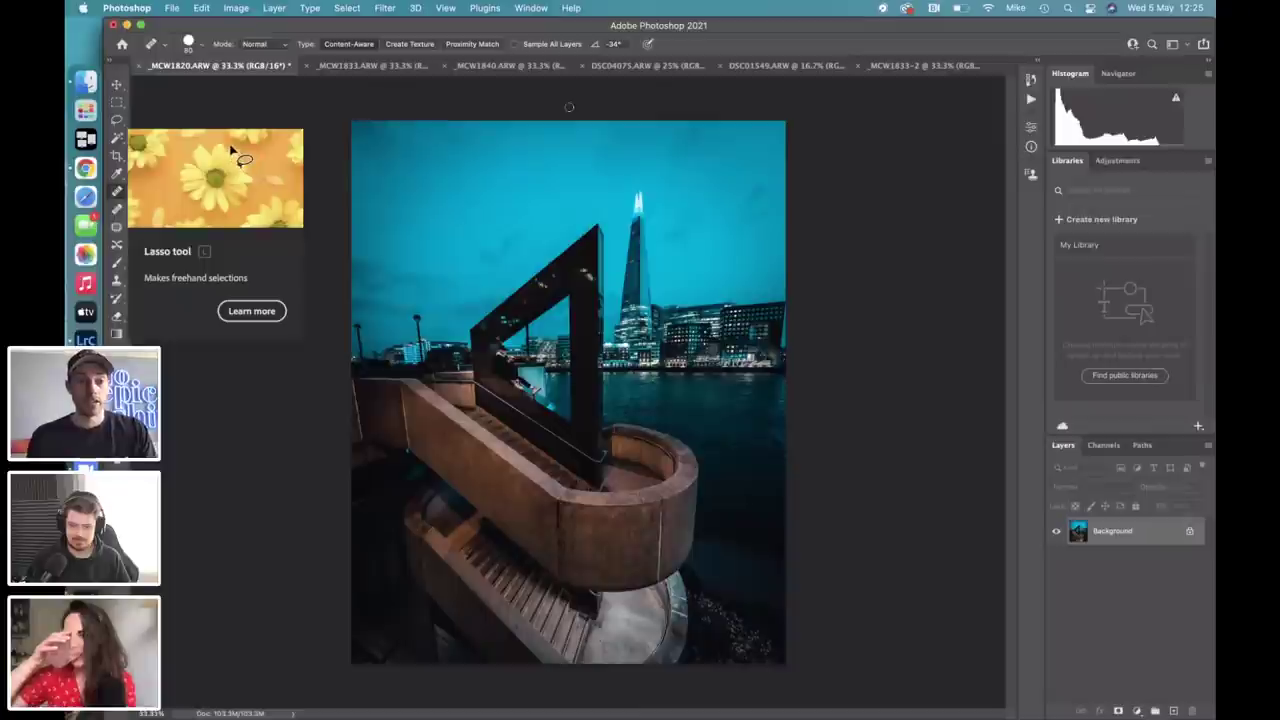
{"action": "left_click", "coordinate": [375, 70]}
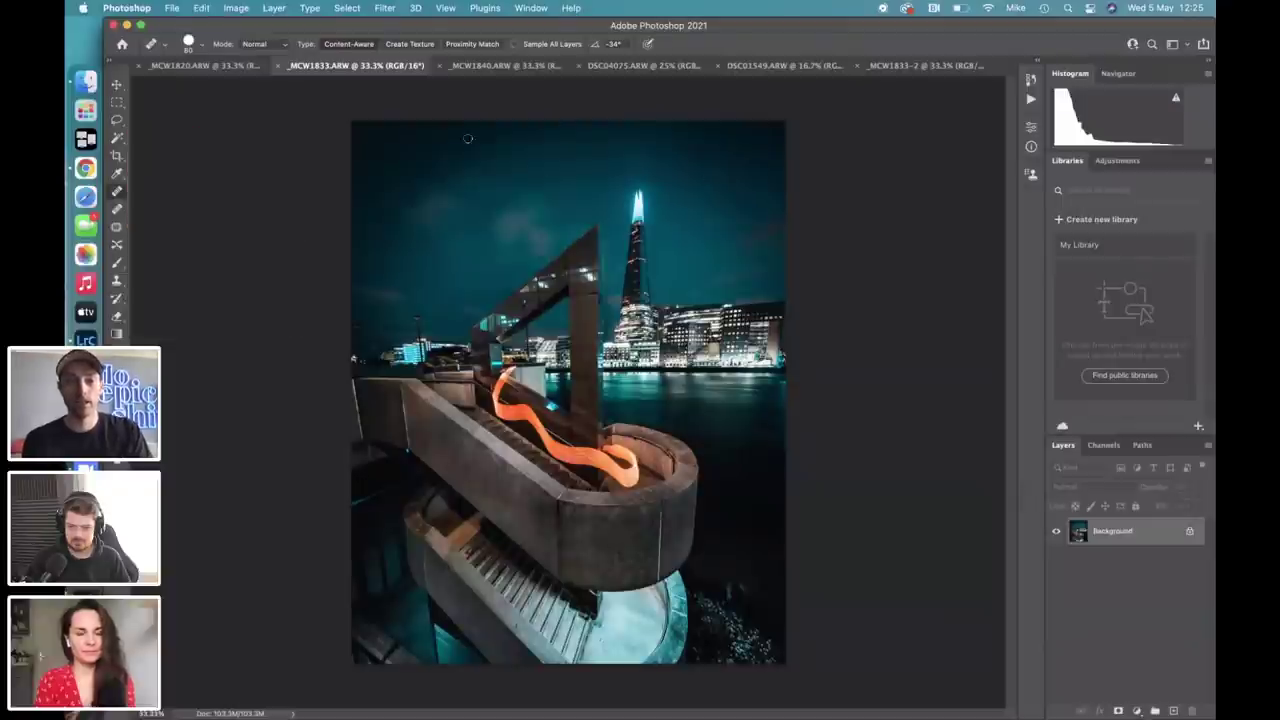
{"action": "left_click", "coordinate": [300, 258]}
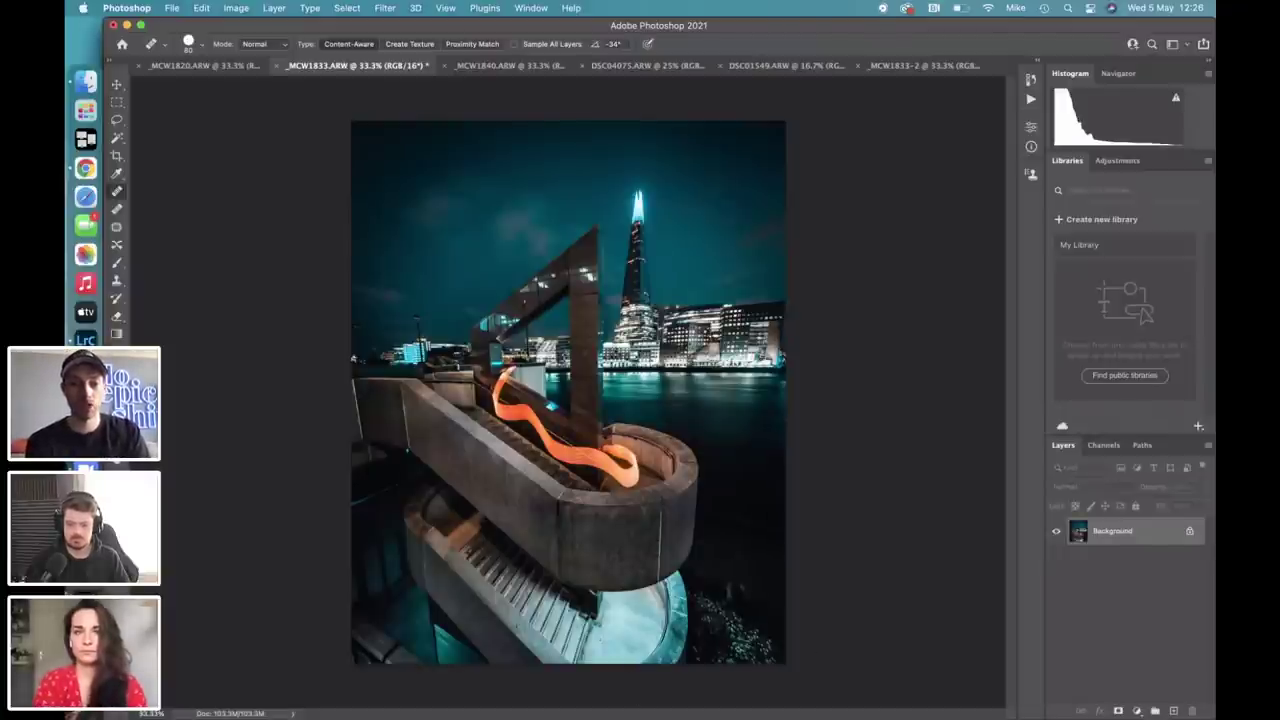
View the blue-hour document _MCW1820.ARW, and minimise Photoshop and Lightroom Classic to reach the Instagram profile in Chrome.
{"action": "left_click", "coordinate": [217, 68]}
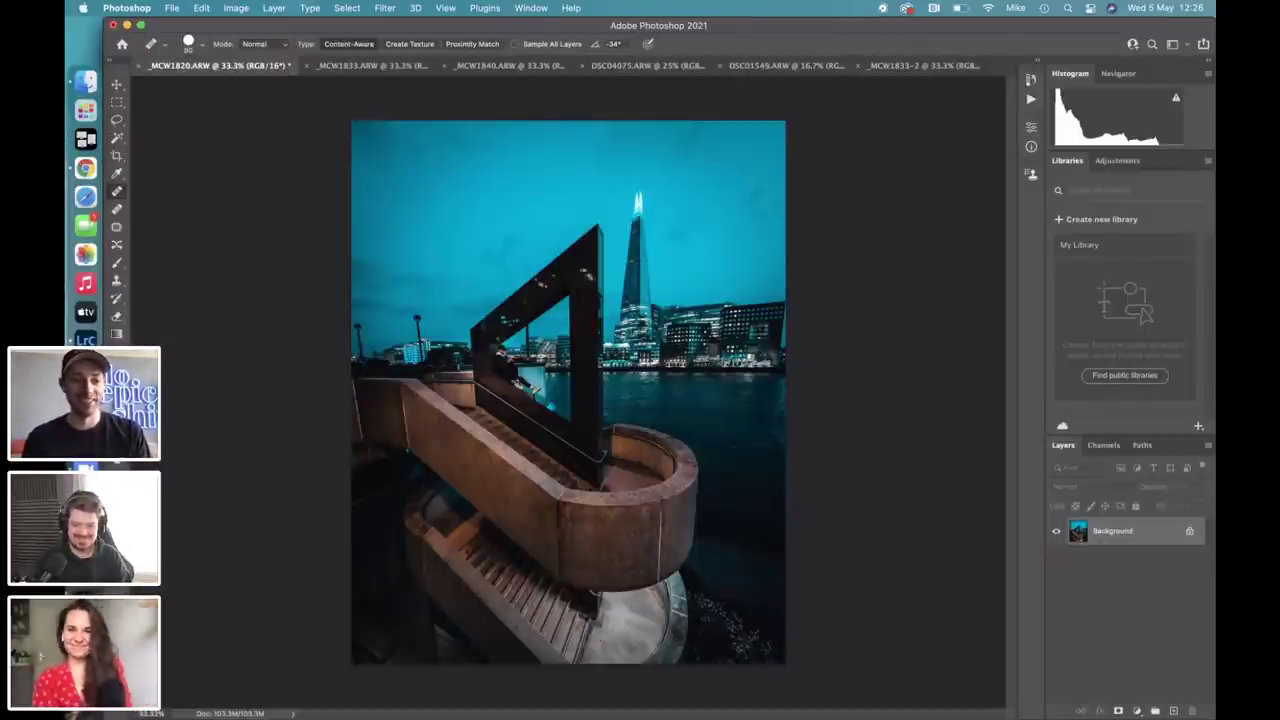
{"action": "left_click", "coordinate": [127, 25]}
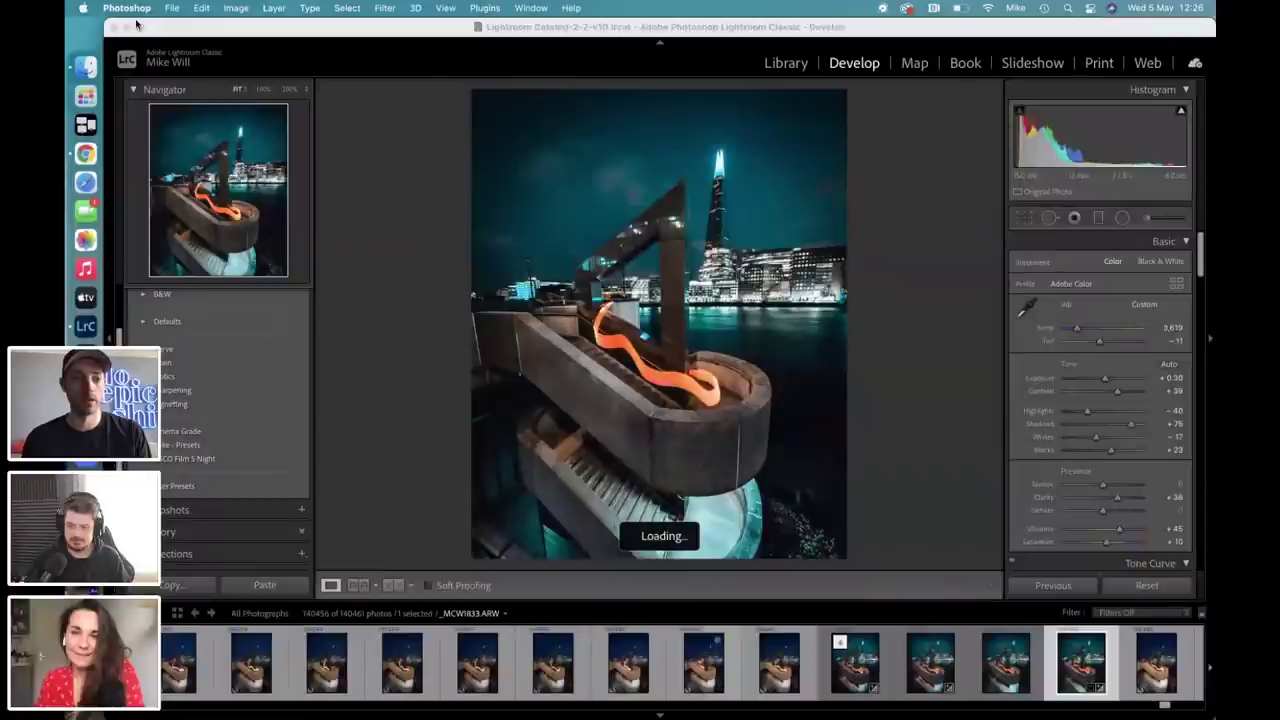
{"action": "left_click", "coordinate": [128, 27]}
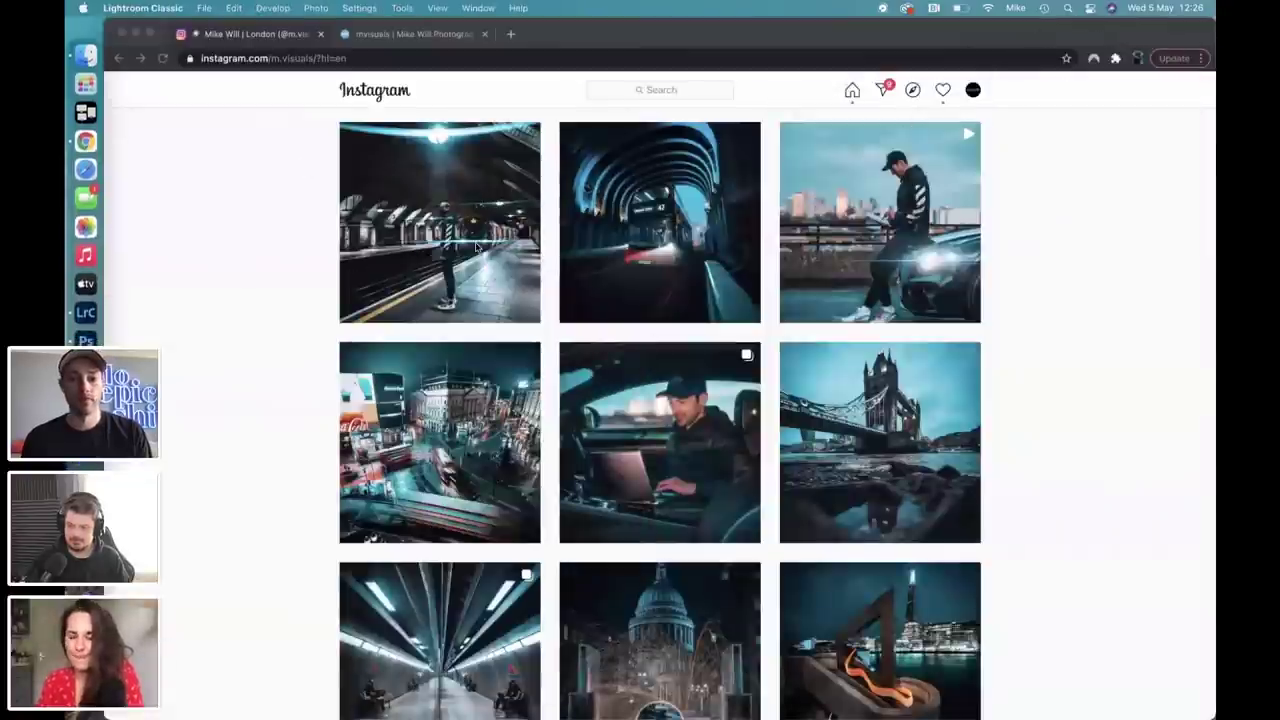
Browse the Instagram profile's photo grid and open the snowy Tower Bridge post with the red double-decker bus.
{"action": "scroll", "coordinate": [478, 372], "scroll_direction": "down", "scroll_amount": 3}
{"action": "scroll", "coordinate": [478, 370], "scroll_direction": "down", "scroll_amount": 5}
{"action": "scroll", "coordinate": [478, 370], "scroll_direction": "up", "scroll_amount": 8}
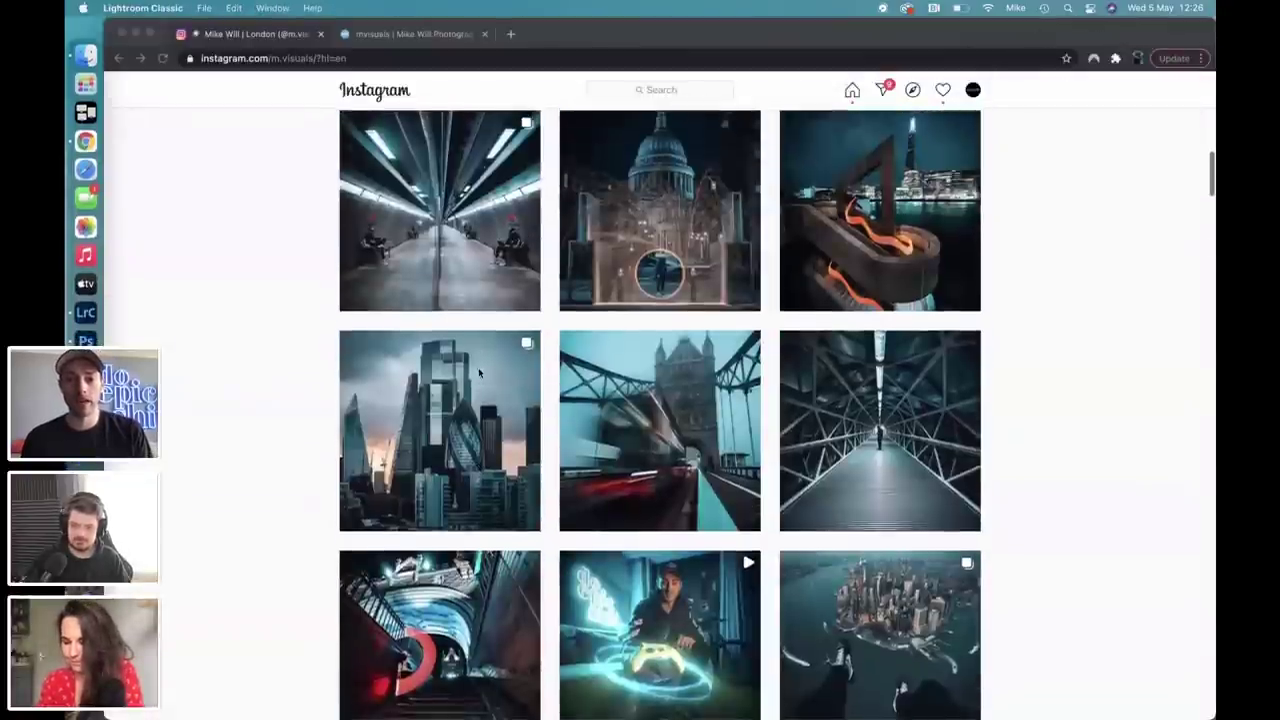
{"action": "scroll", "coordinate": [478, 372], "scroll_direction": "down", "scroll_amount": 12}
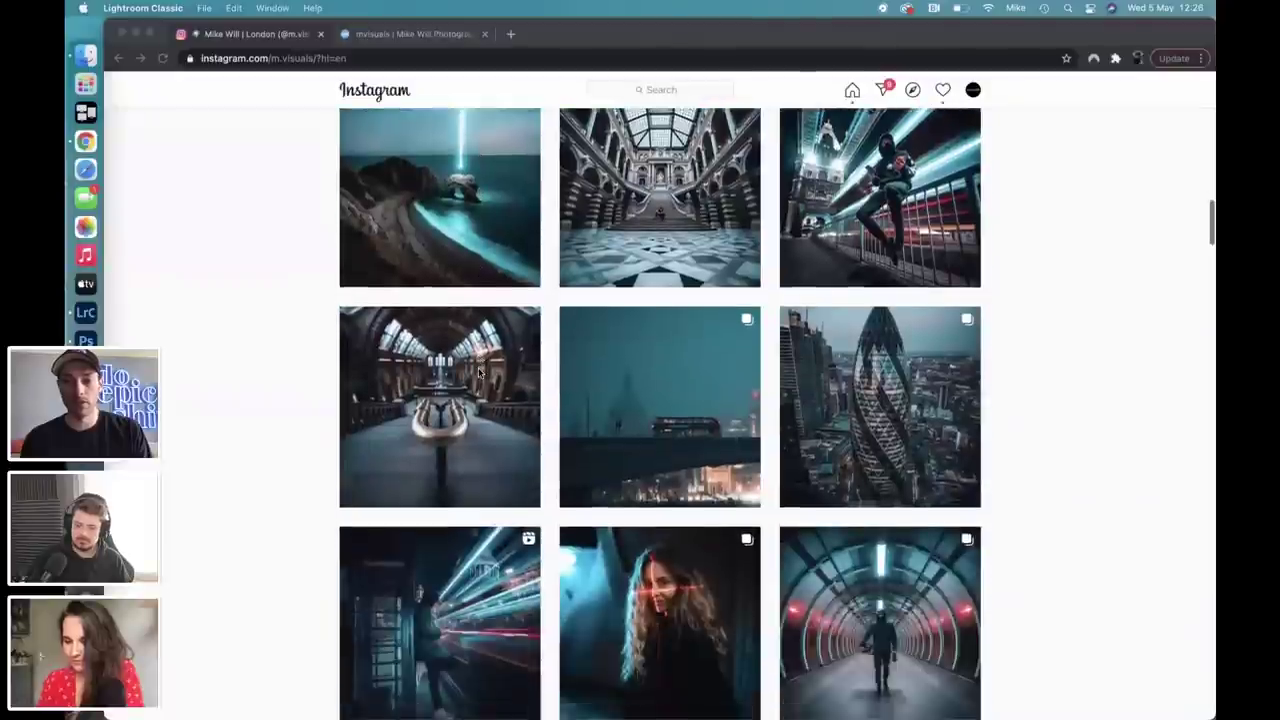
{"action": "scroll", "coordinate": [478, 372], "scroll_direction": "down", "scroll_amount": 14}
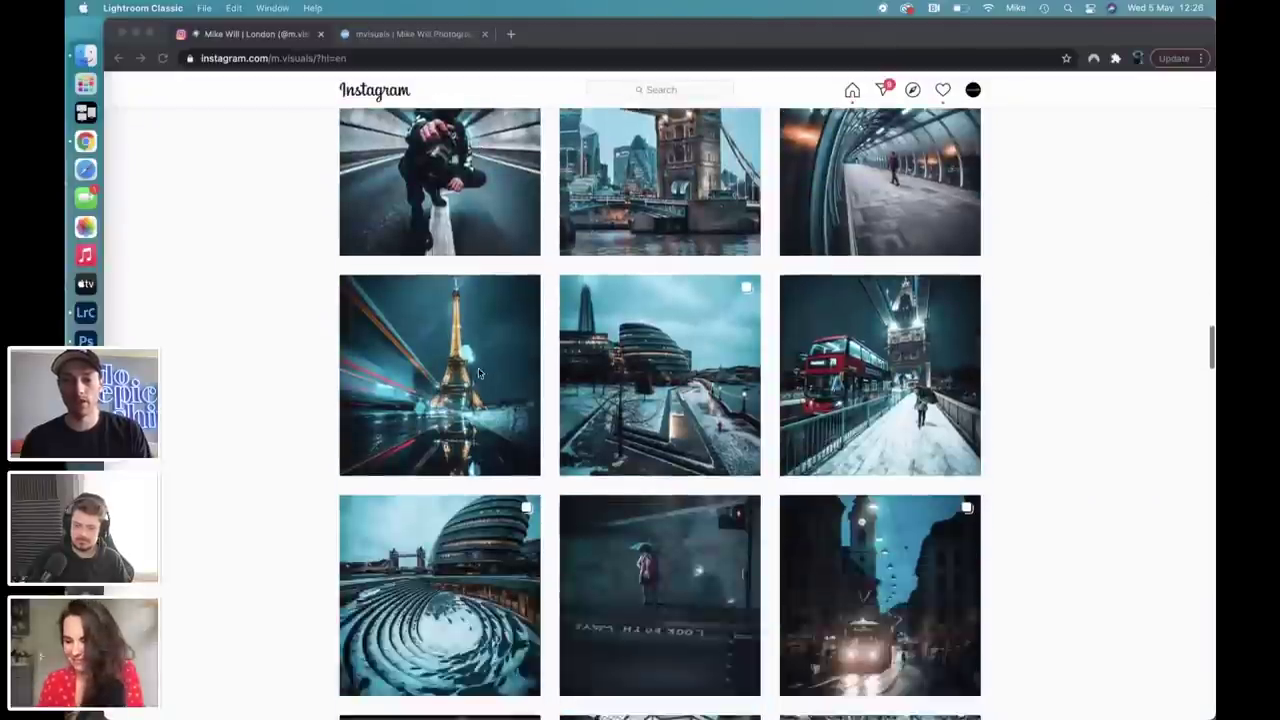
{"action": "scroll", "coordinate": [478, 372], "scroll_direction": "down", "scroll_amount": 3}
{"action": "left_click", "coordinate": [889, 312]}
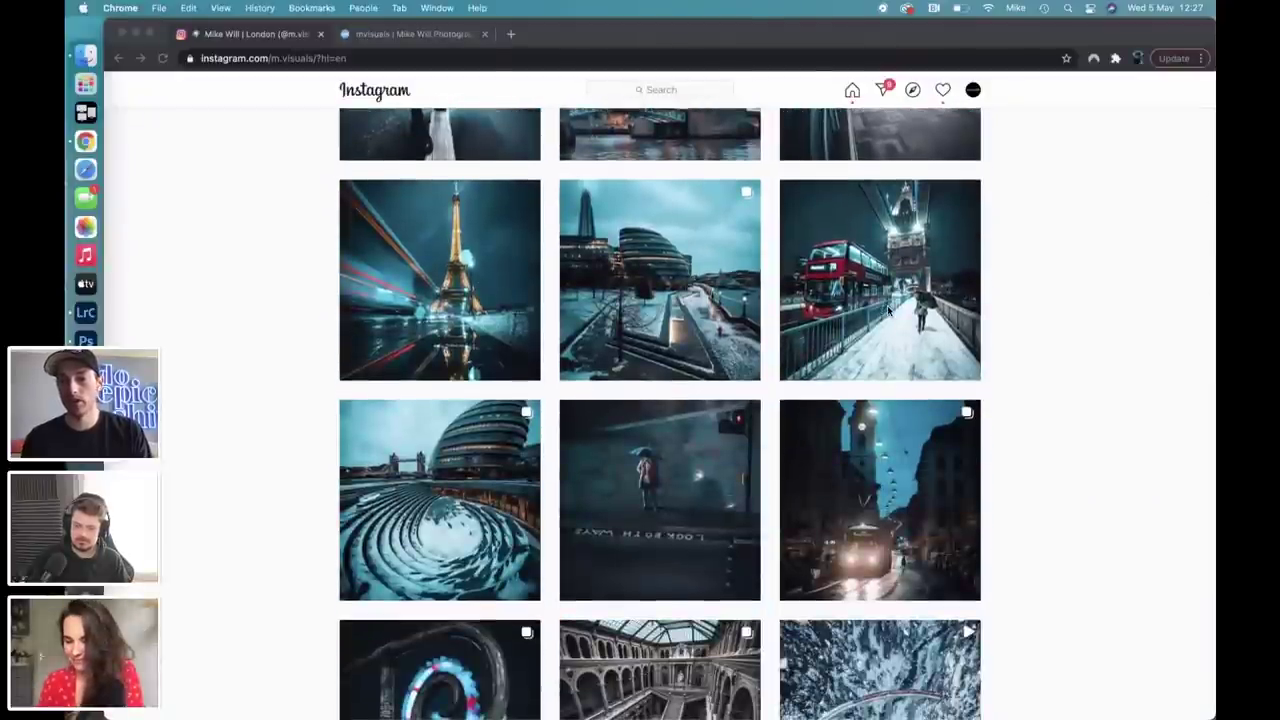
{"action": "left_click", "coordinate": [876, 310]}
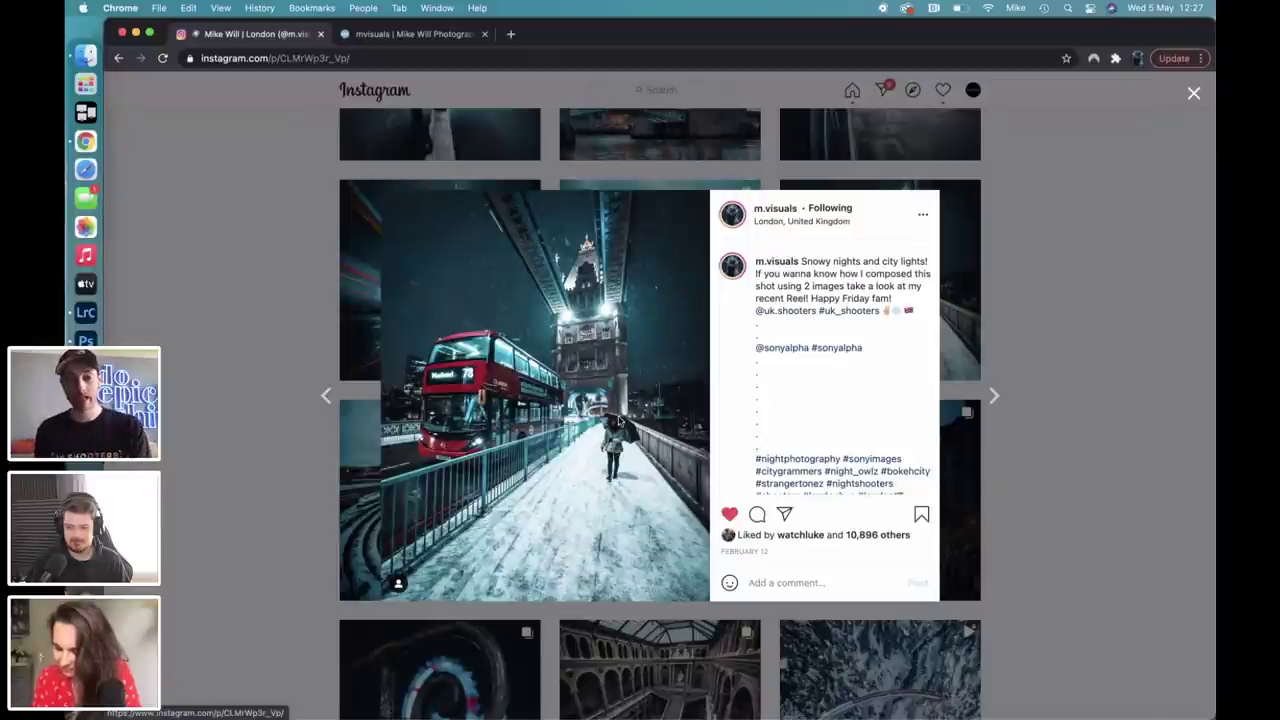
Leave the Instagram post, minimise the browser and switch back to Photoshop.
{"action": "left_click", "coordinate": [153, 306]}
{"action": "left_click", "coordinate": [136, 34]}
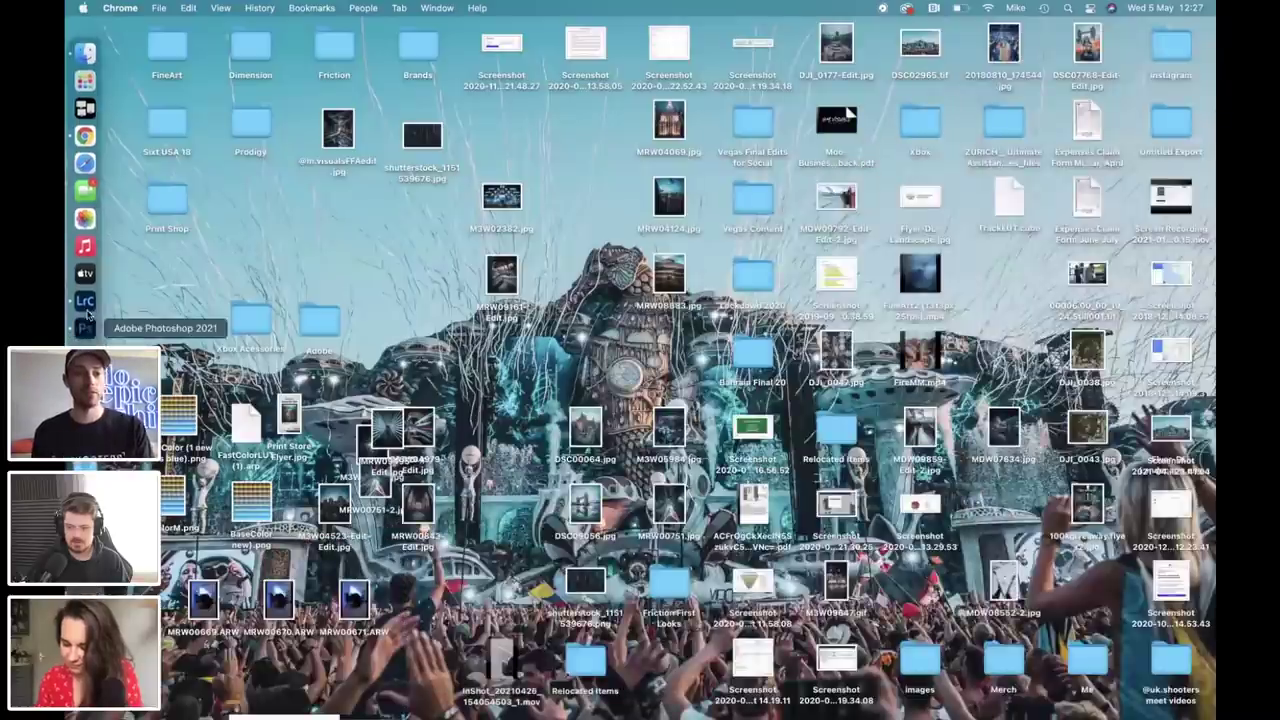
{"action": "left_click", "coordinate": [87, 320]}
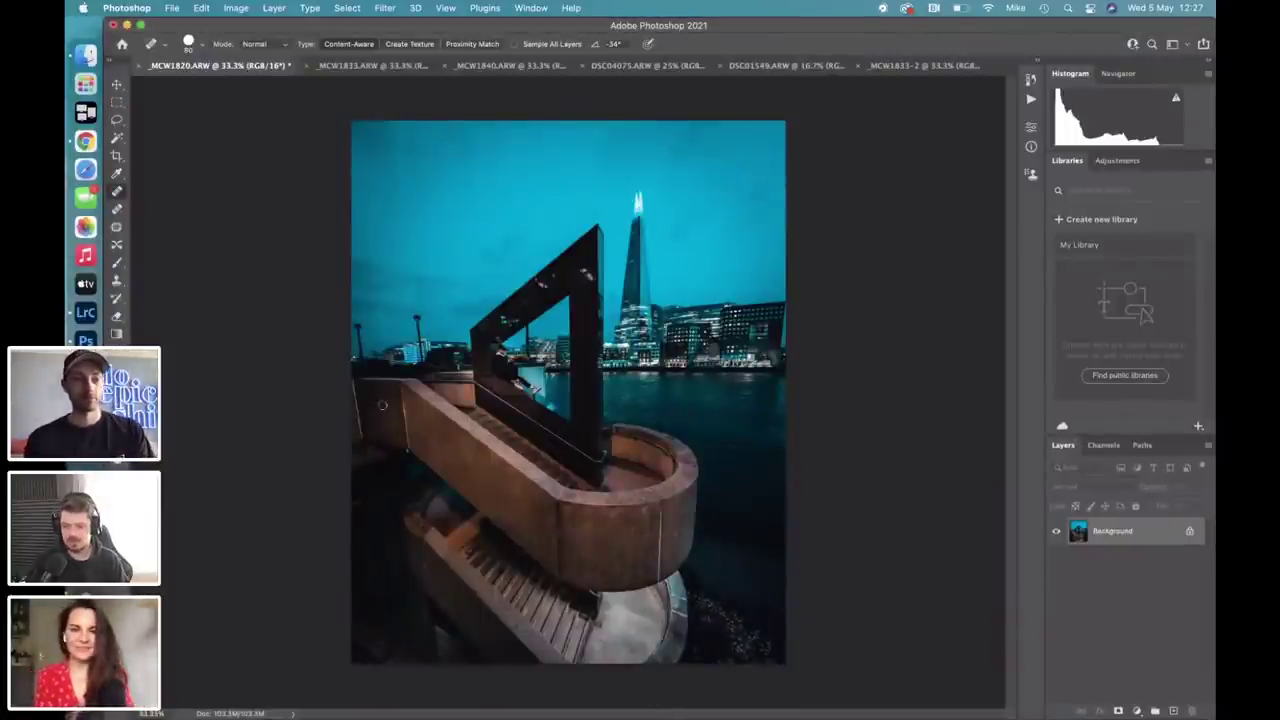
Lasso the seated man and surrounding triangular frame in _MCW1820.ARW, and move the selection onto the light-trail document _MCW1833.ARW.
{"action": "left_click", "coordinate": [116, 119]}
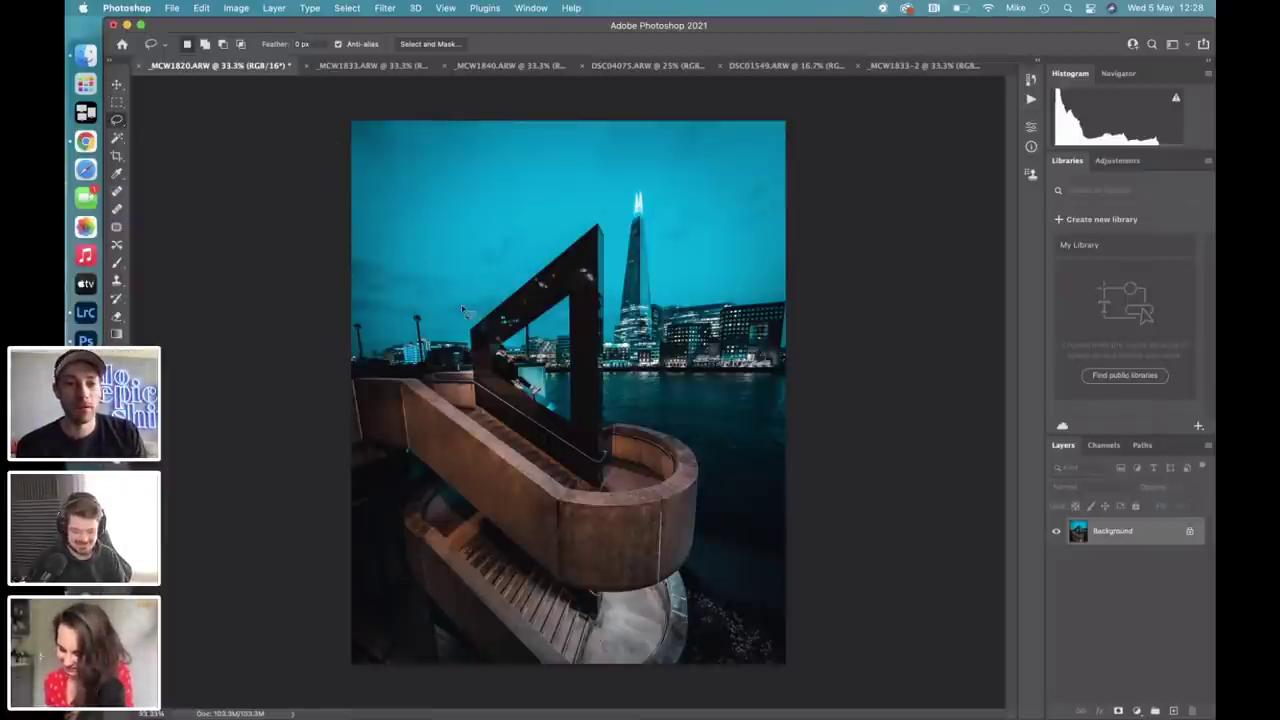
{"action": "mouse_move", "coordinate": [462, 303]}
{"action": "left_mouse_down"}
{"action": "mouse_move", "coordinate": [576, 269]}
{"action": "mouse_move", "coordinate": [608, 282]}
{"action": "mouse_move", "coordinate": [646, 330]}
{"action": "mouse_move", "coordinate": [627, 422]}
{"action": "mouse_move", "coordinate": [540, 448]}
{"action": "mouse_move", "coordinate": [465, 415]}
{"action": "mouse_move", "coordinate": [438, 328]}
{"action": "mouse_move", "coordinate": [458, 302]}
{"action": "left_mouse_up"}
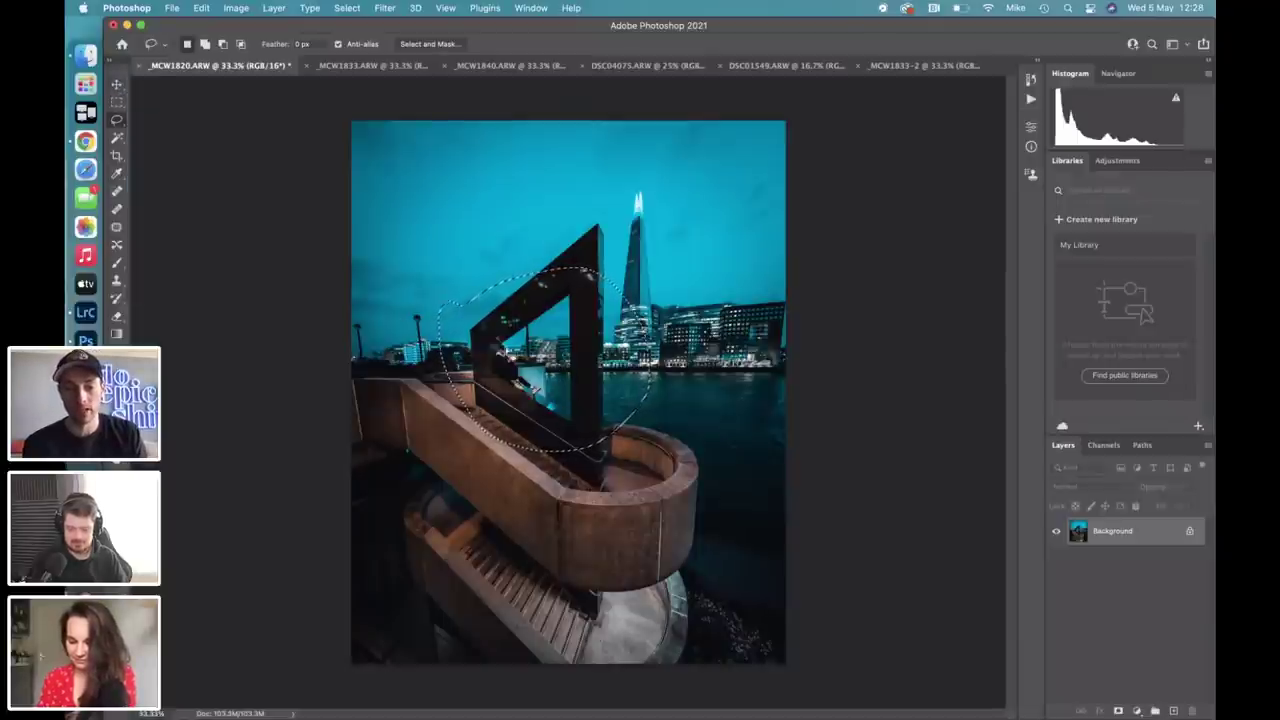
{"action": "left_click", "coordinate": [117, 84]}
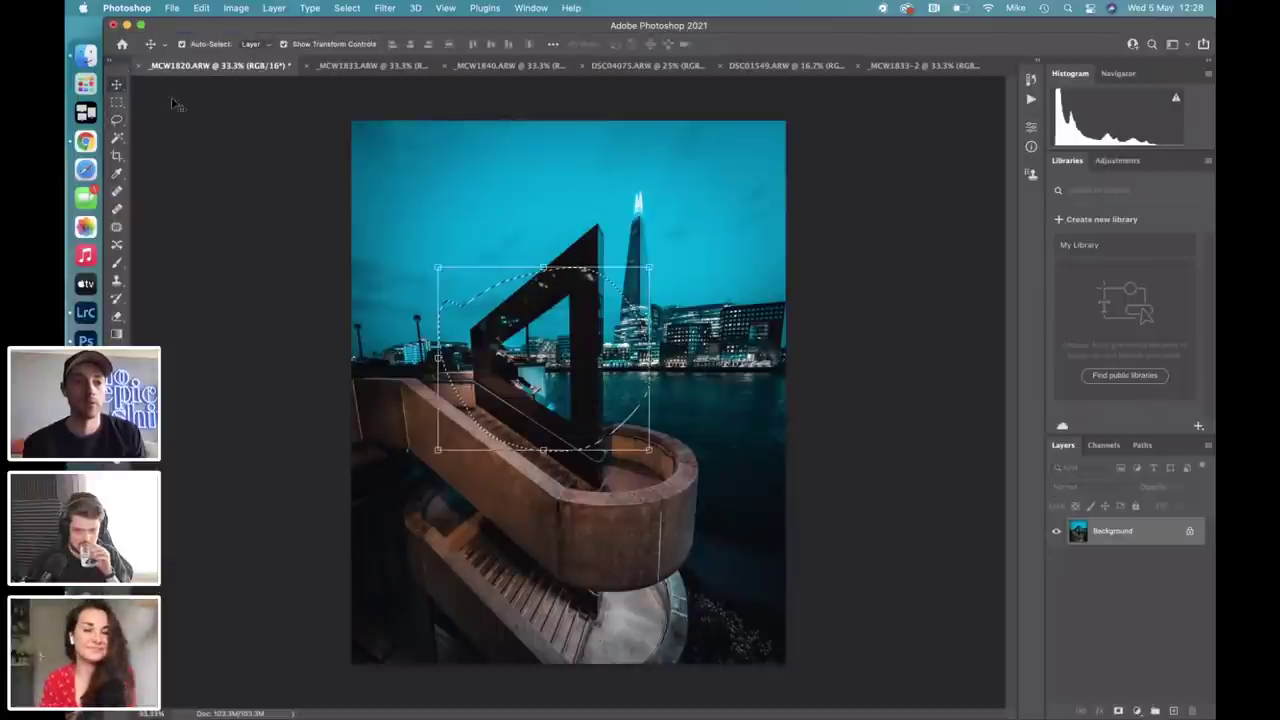
{"action": "left_click_drag", "start_coordinate": [540, 362], "coordinate": [520, 85]}
{"action": "left_click", "coordinate": [380, 65]}
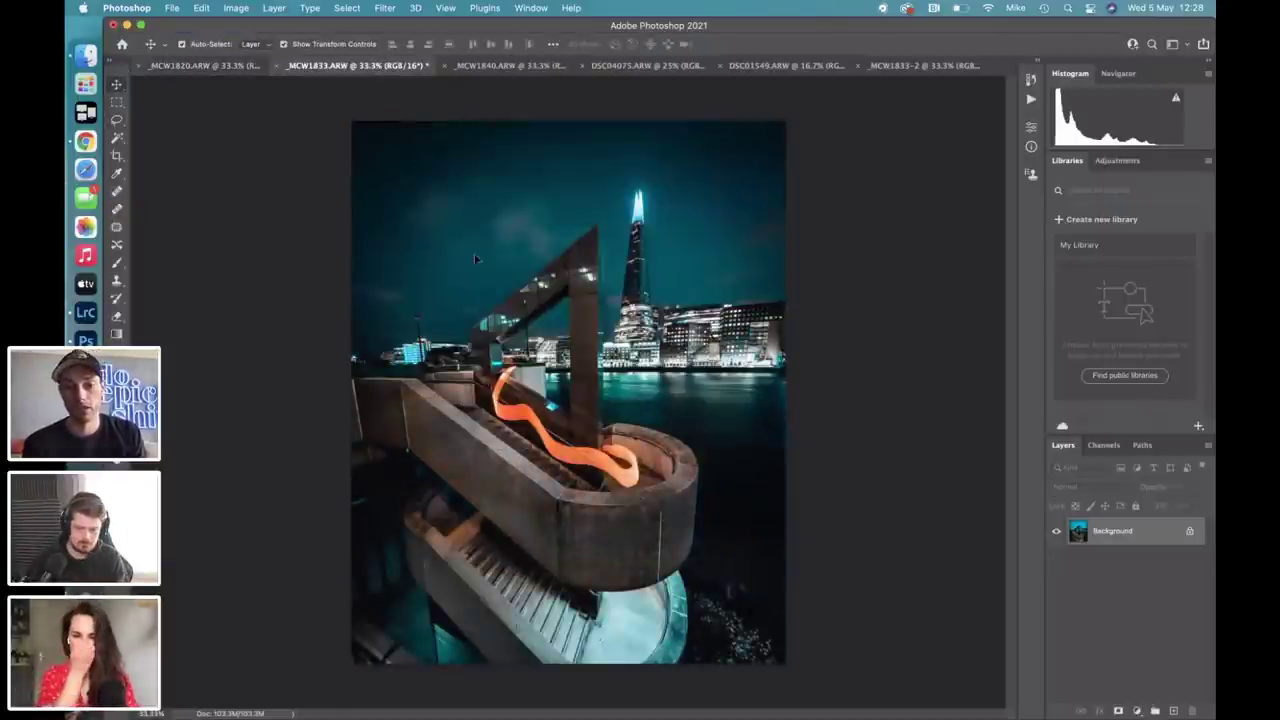
{"action": "left_click_drag", "start_coordinate": [540, 358], "coordinate": [580, 309]}
Shift the pasted cutout slightly up over the triangular frame and set Layer 1's opacity to 50%.
{"action": "scroll", "coordinate": [568, 369], "scroll_direction": "up", "scroll_amount": 2}
{"action": "scroll", "coordinate": [565, 396], "scroll_direction": "up", "scroll_amount": 3}
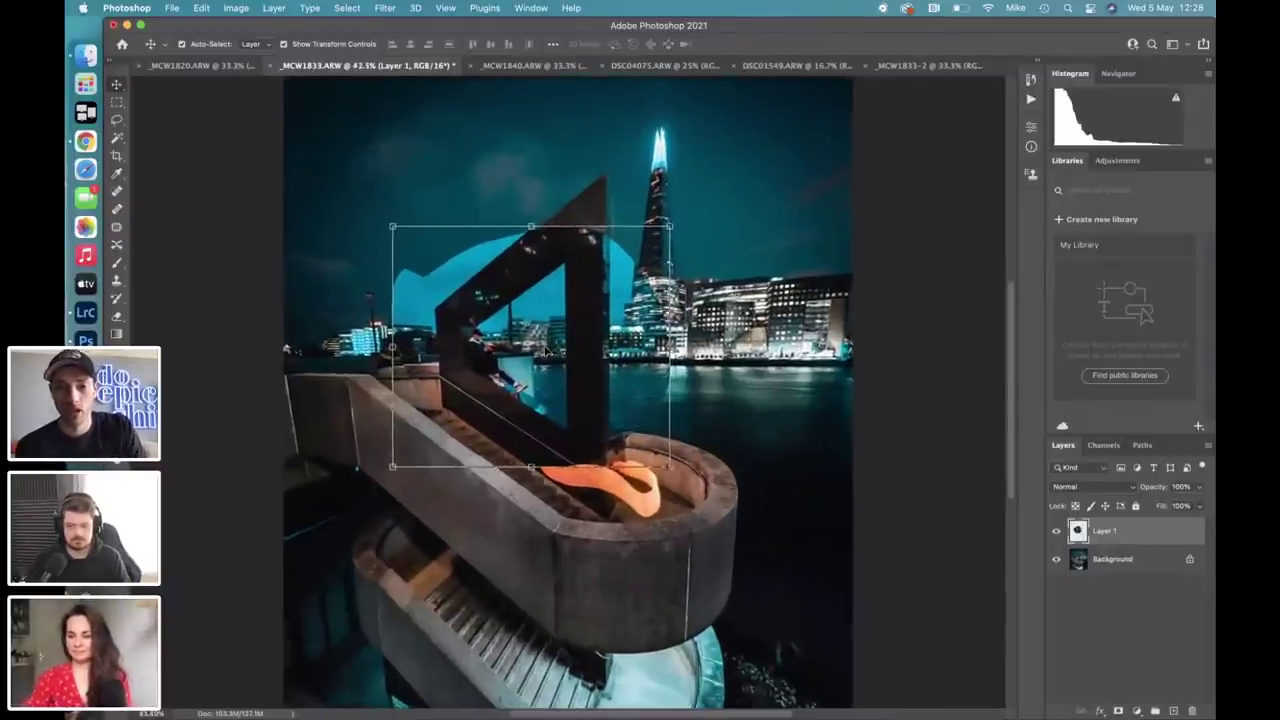
{"action": "scroll", "coordinate": [545, 350], "scroll_direction": "up", "scroll_amount": 2}
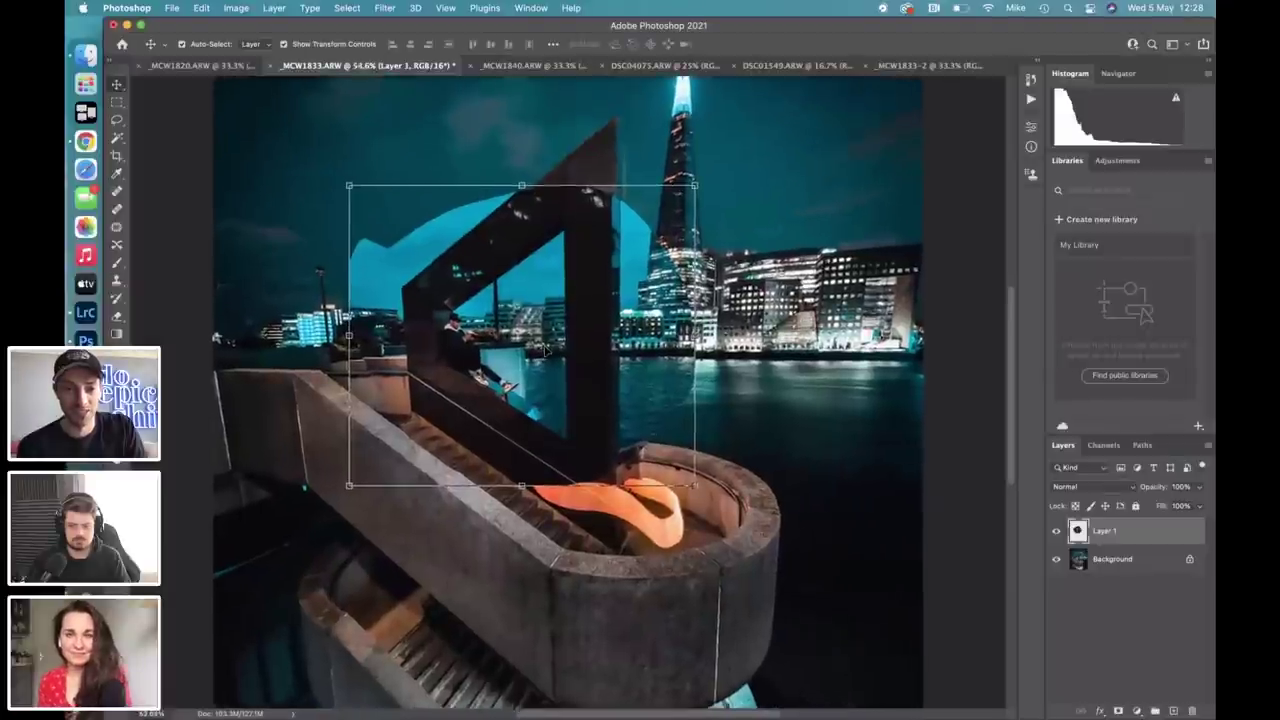
{"action": "scroll", "coordinate": [545, 350], "scroll_direction": "up", "scroll_amount": 2}
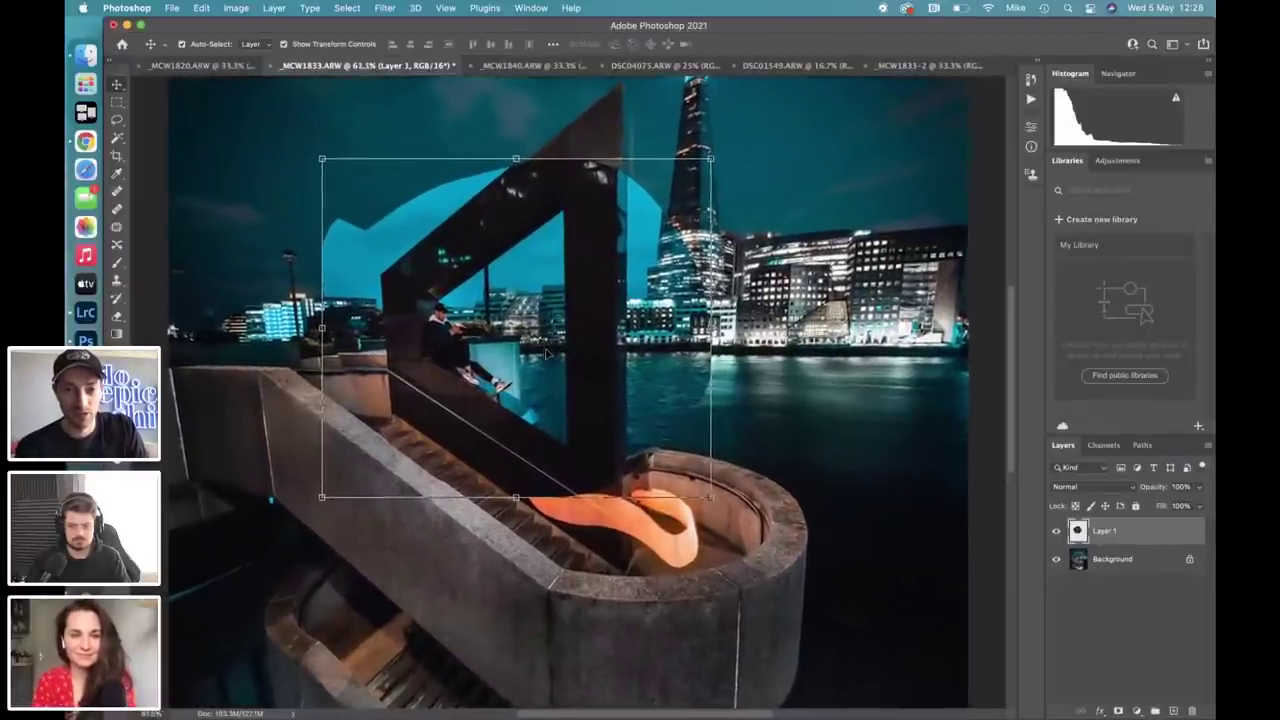
{"action": "scroll", "coordinate": [565, 390], "scroll_direction": "up", "scroll_amount": 2}
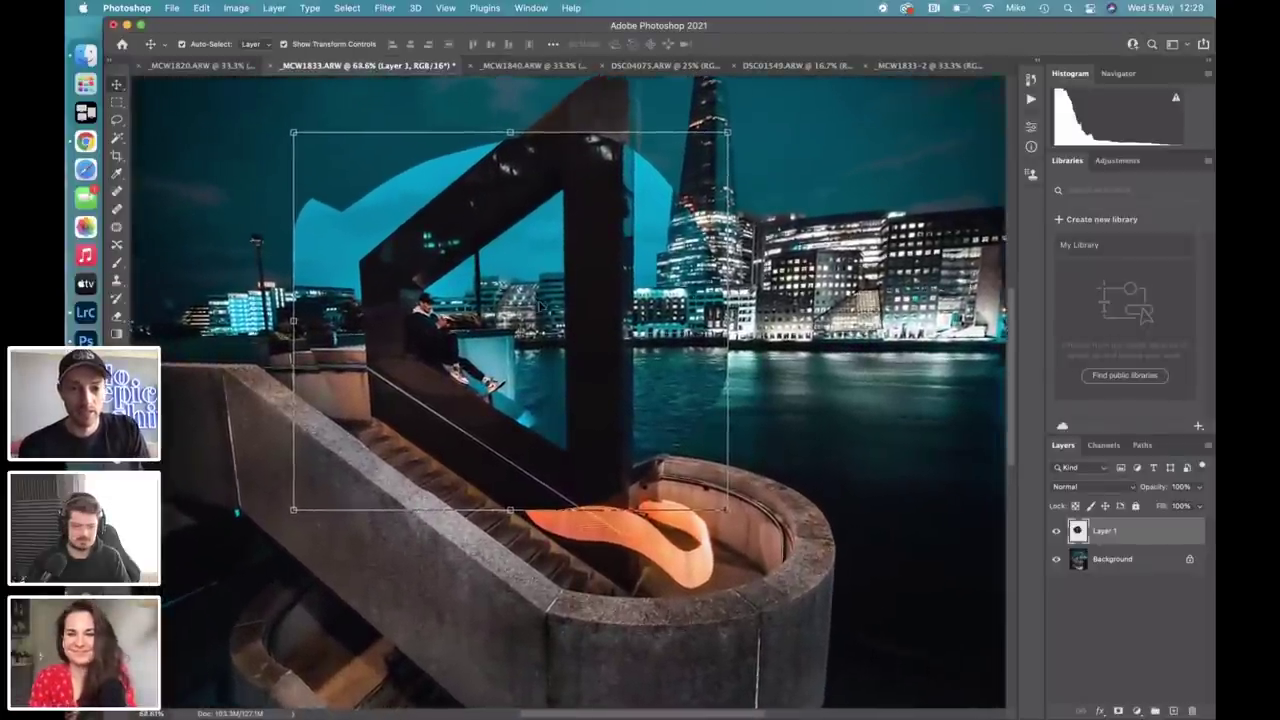
{"action": "scroll", "coordinate": [545, 370], "scroll_direction": "up", "scroll_amount": 1}
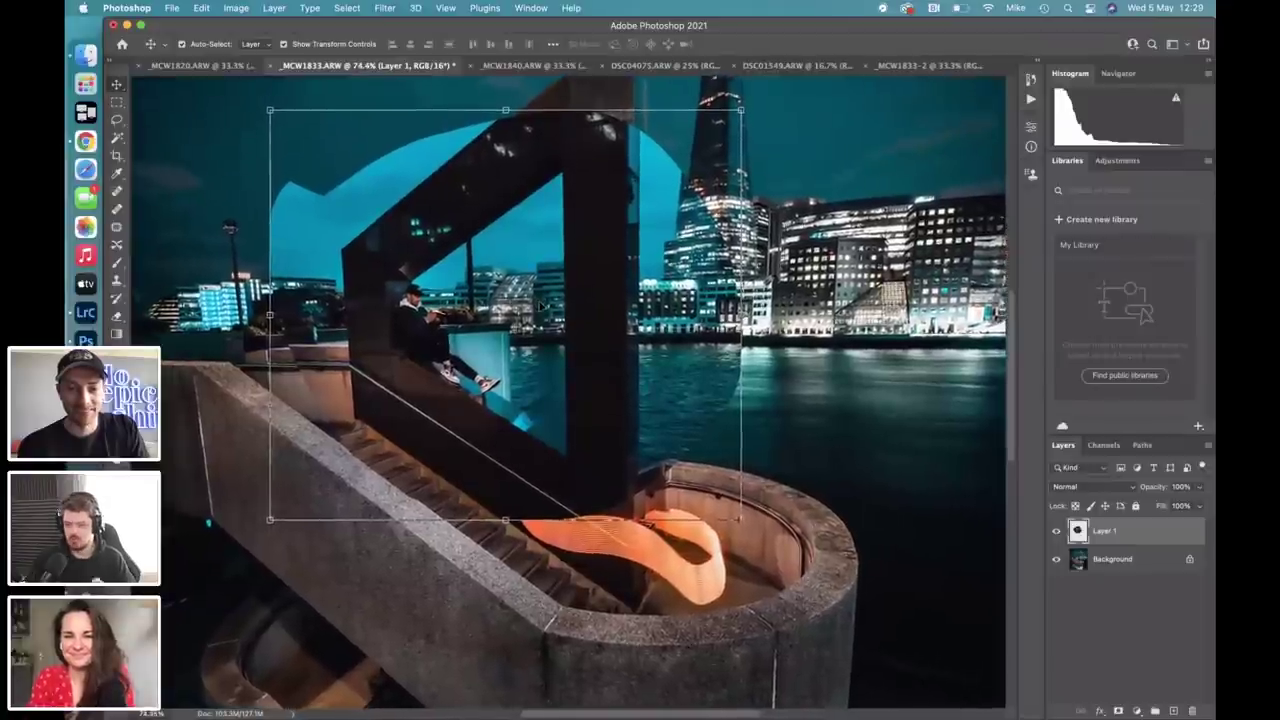
{"action": "scroll", "coordinate": [545, 315], "scroll_direction": "down", "scroll_amount": 1}
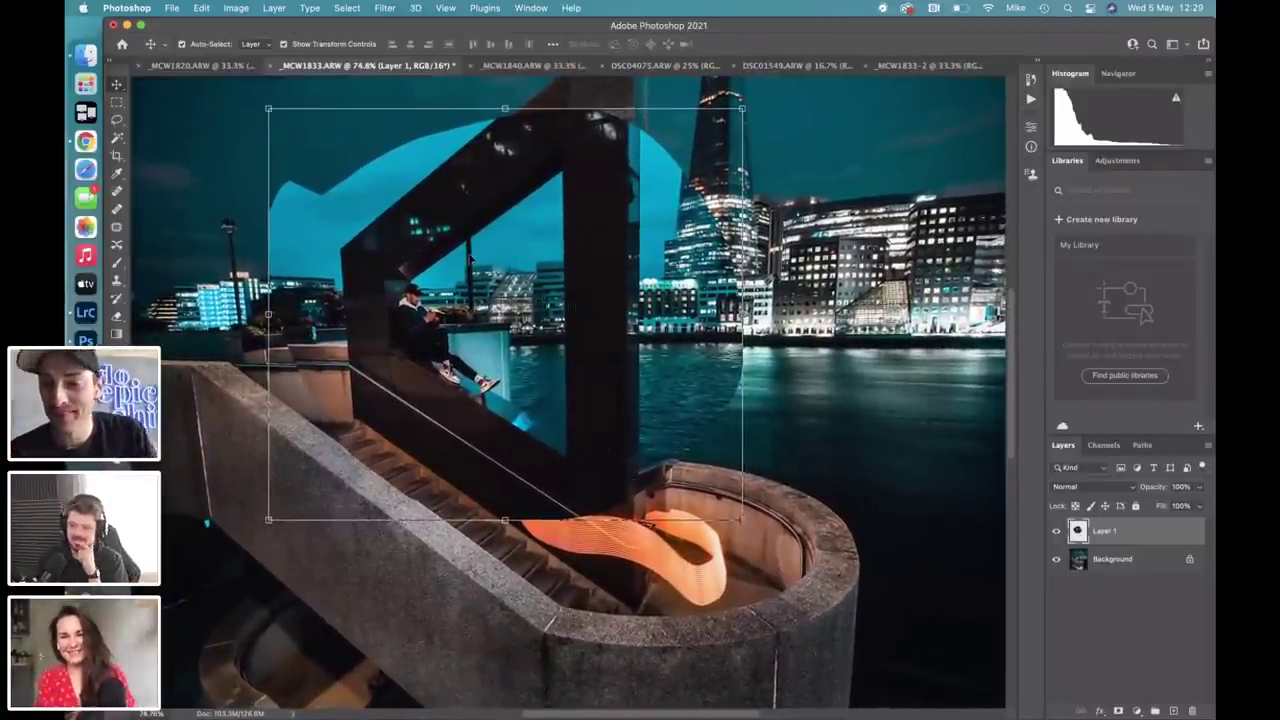
{"action": "left_click_drag", "start_coordinate": [447, 268], "coordinate": [484, 242]}
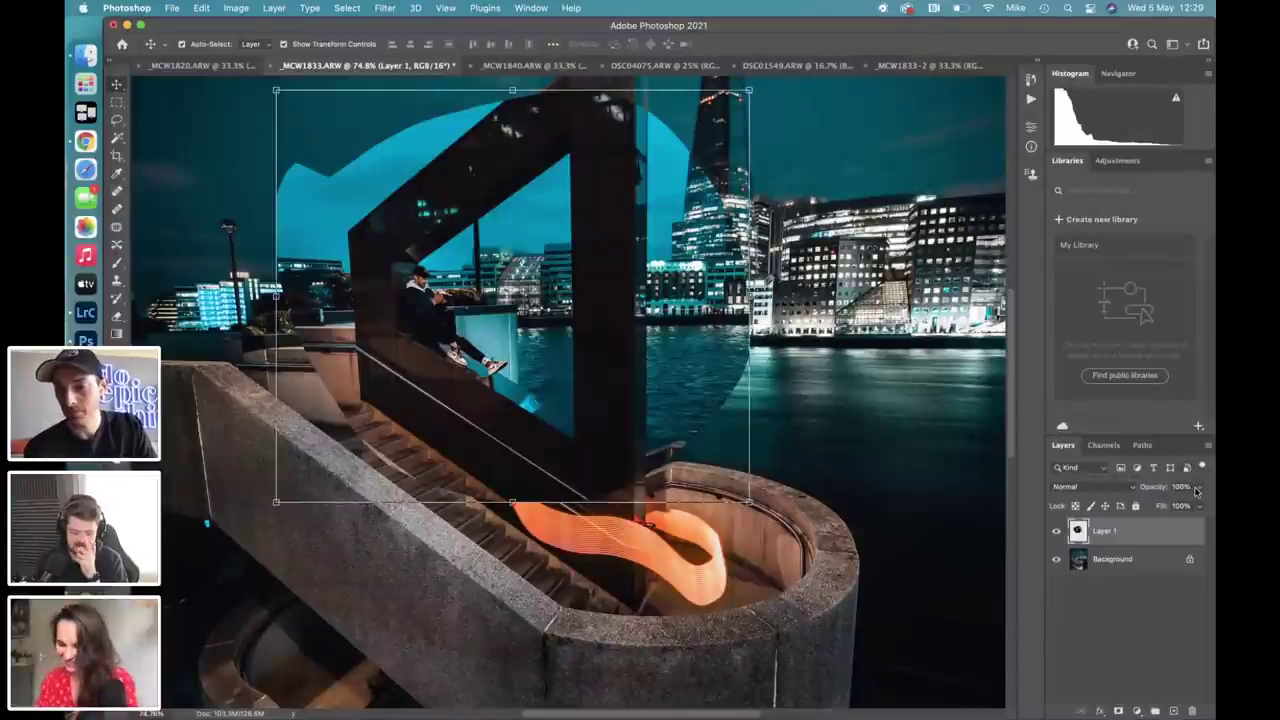
{"action": "left_click", "coordinate": [1199, 487]}
{"action": "left_click", "coordinate": [1168, 505]}
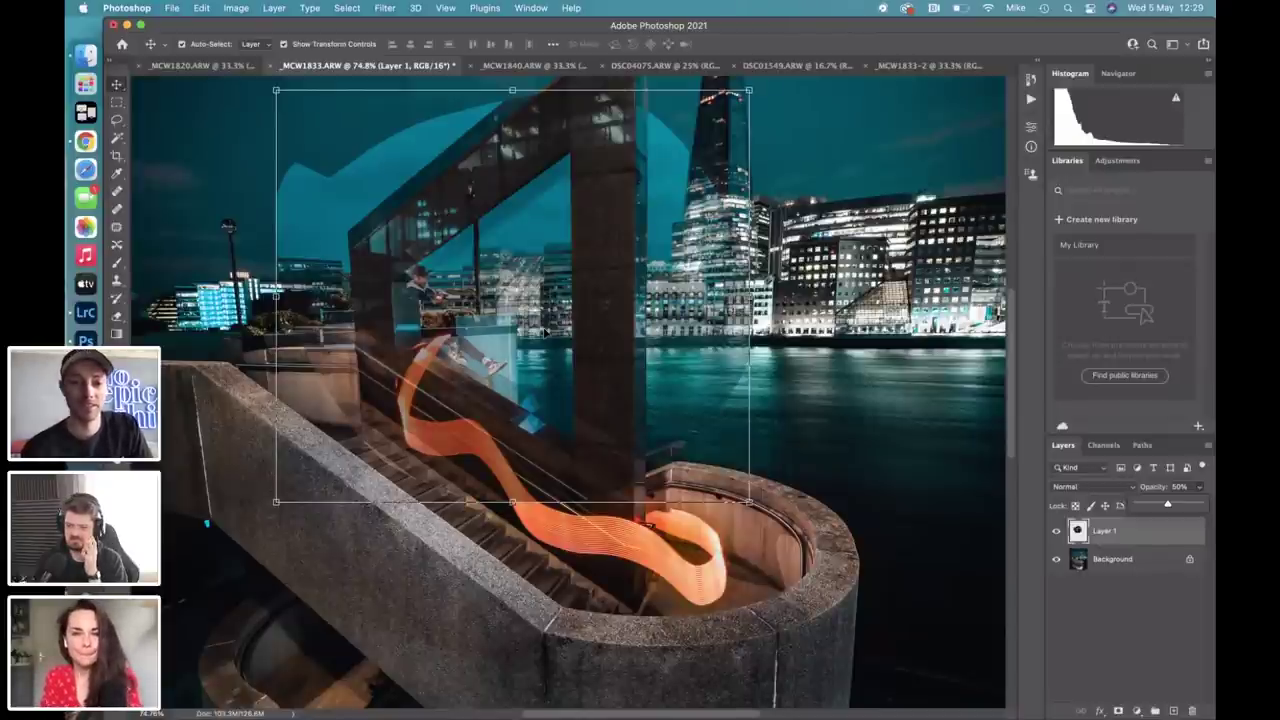
{"action": "scroll", "coordinate": [545, 332], "scroll_direction": "down", "scroll_amount": 1}
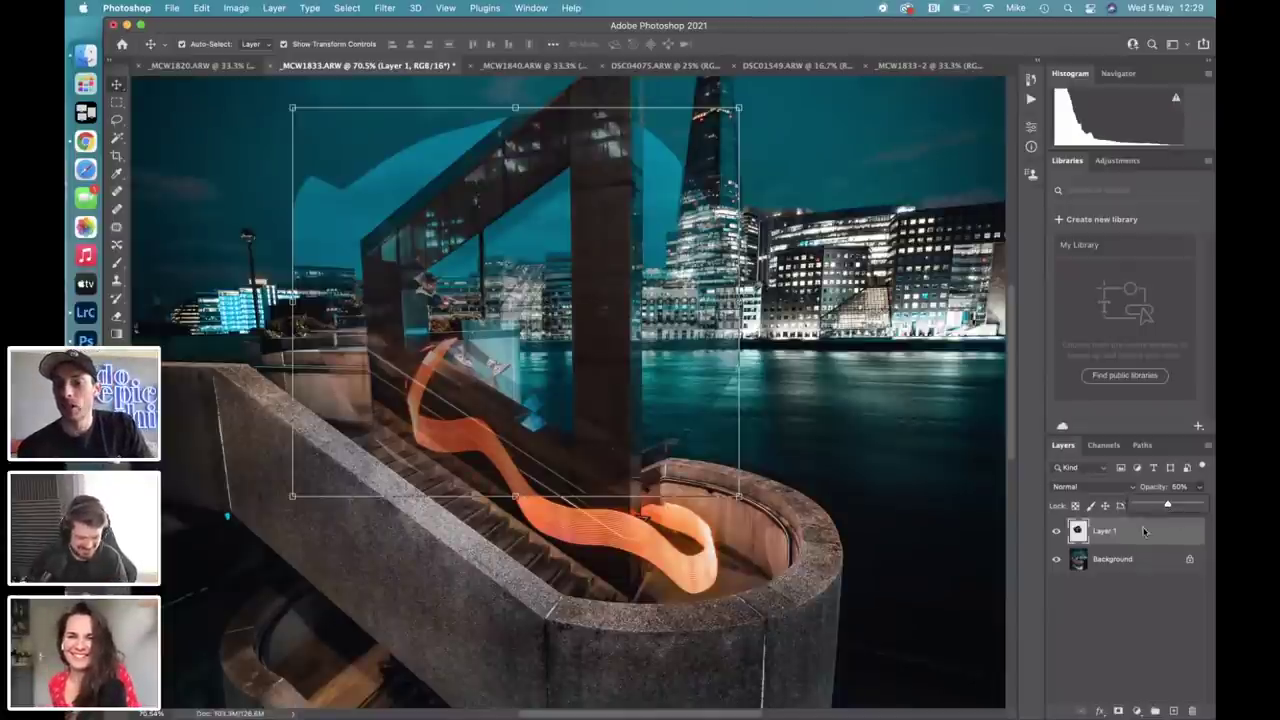
Try Layer 1's opacity at 52%, and restore it to 100%.
{"action": "left_click", "coordinate": [1078, 604]}
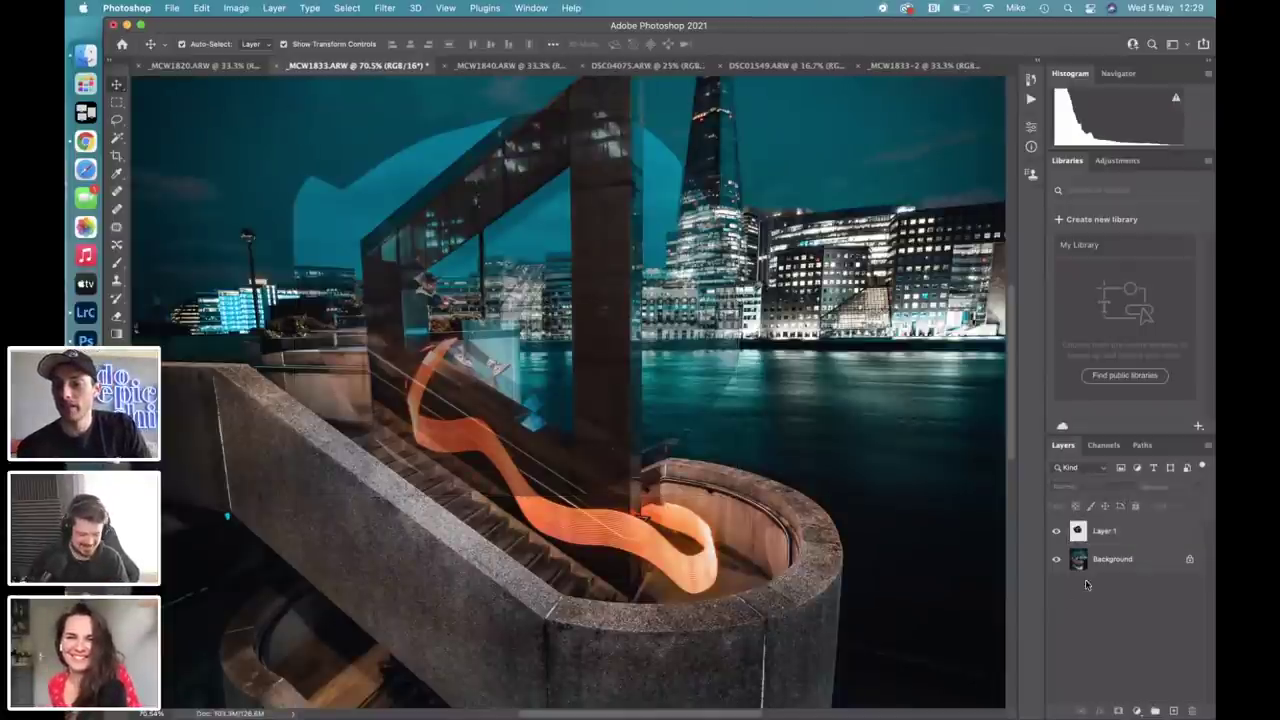
{"action": "right_click", "coordinate": [421, 300]}
{"action": "left_click", "coordinate": [443, 304]}
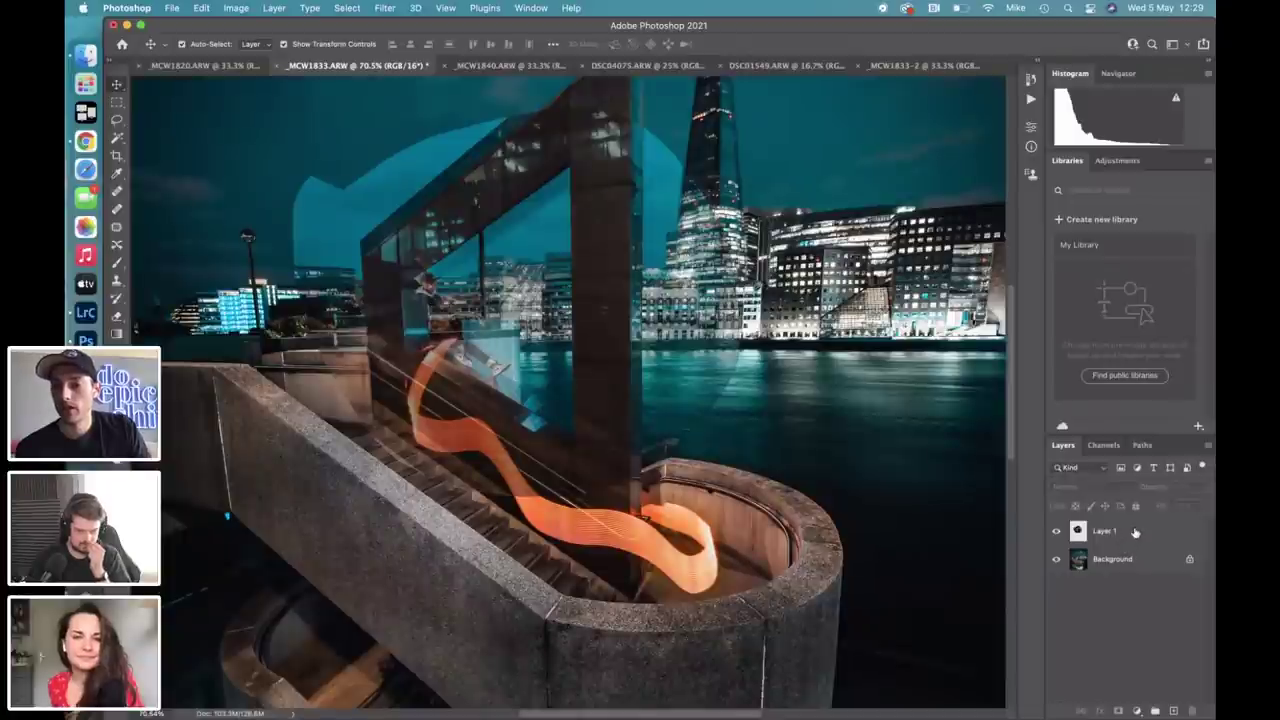
{"action": "left_click", "coordinate": [1200, 489]}
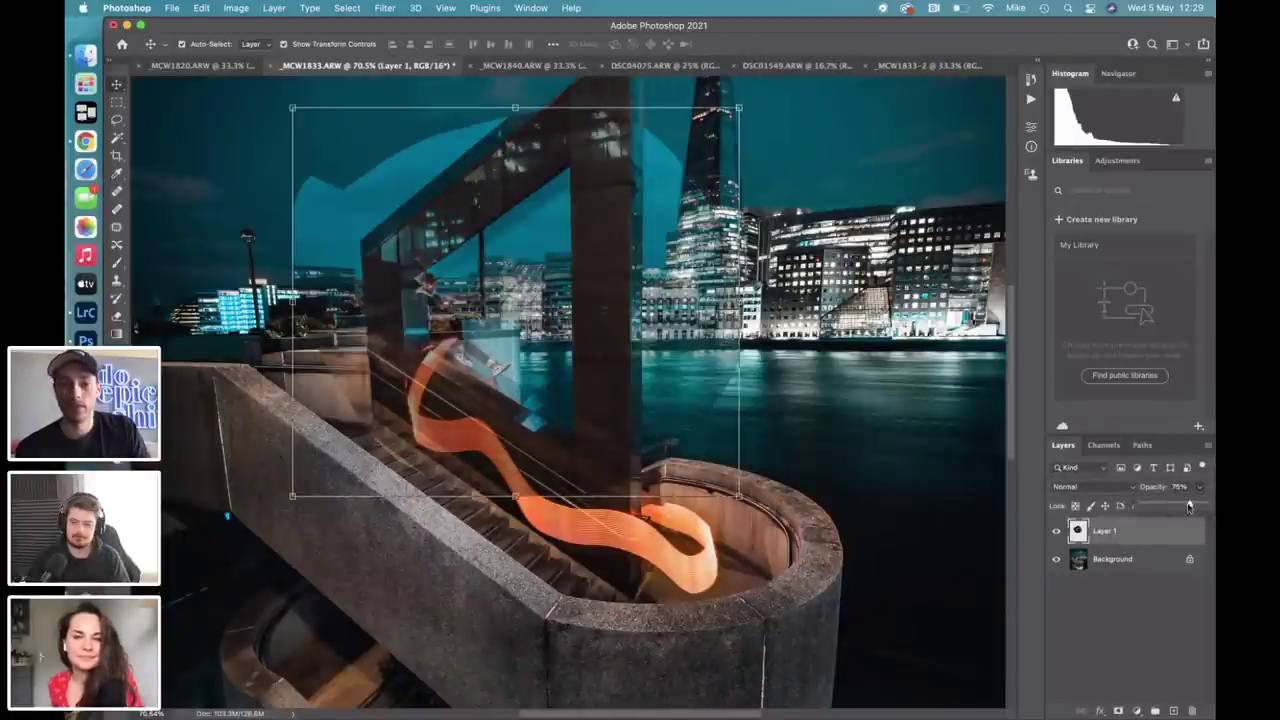
{"action": "mouse_move", "coordinate": [1175, 505]}
{"action": "left_mouse_down"}
{"action": "mouse_move", "coordinate": [1188, 508]}
{"action": "mouse_move", "coordinate": [1158, 510]}
{"action": "mouse_move", "coordinate": [1174, 507]}
{"action": "left_mouse_up"}
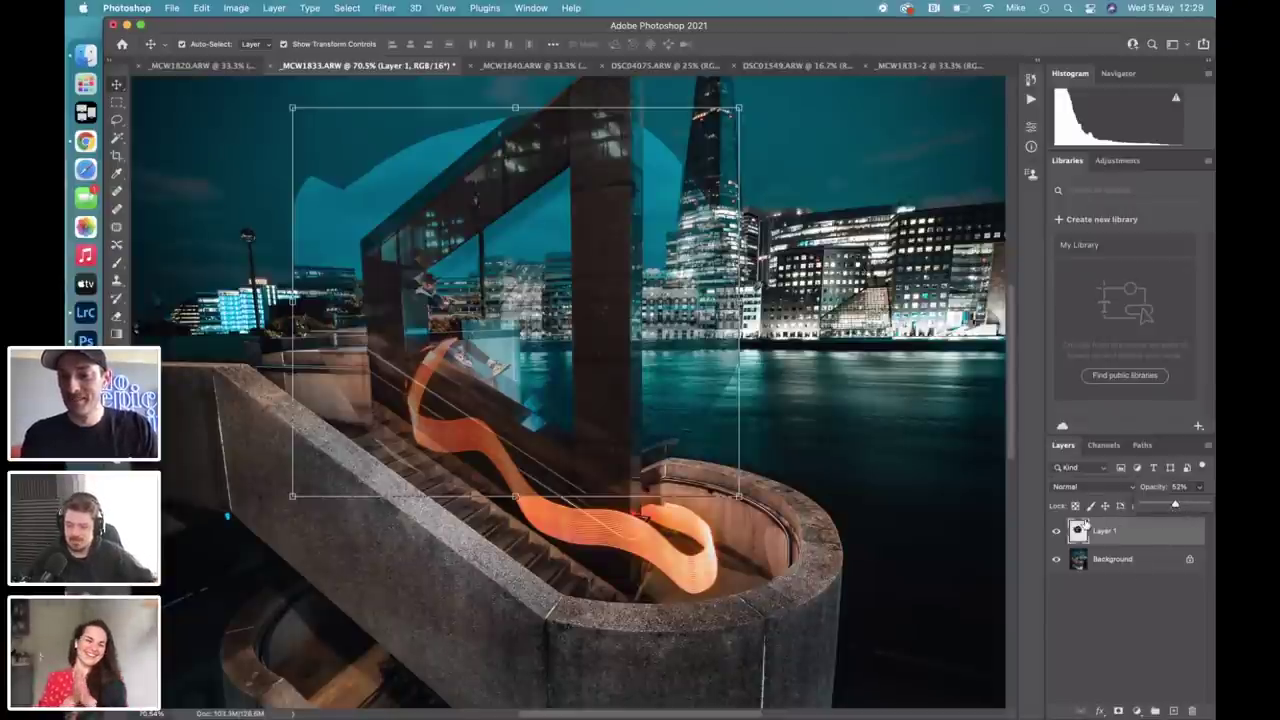
{"action": "left_click_drag", "start_coordinate": [1175, 505], "coordinate": [1210, 505]}
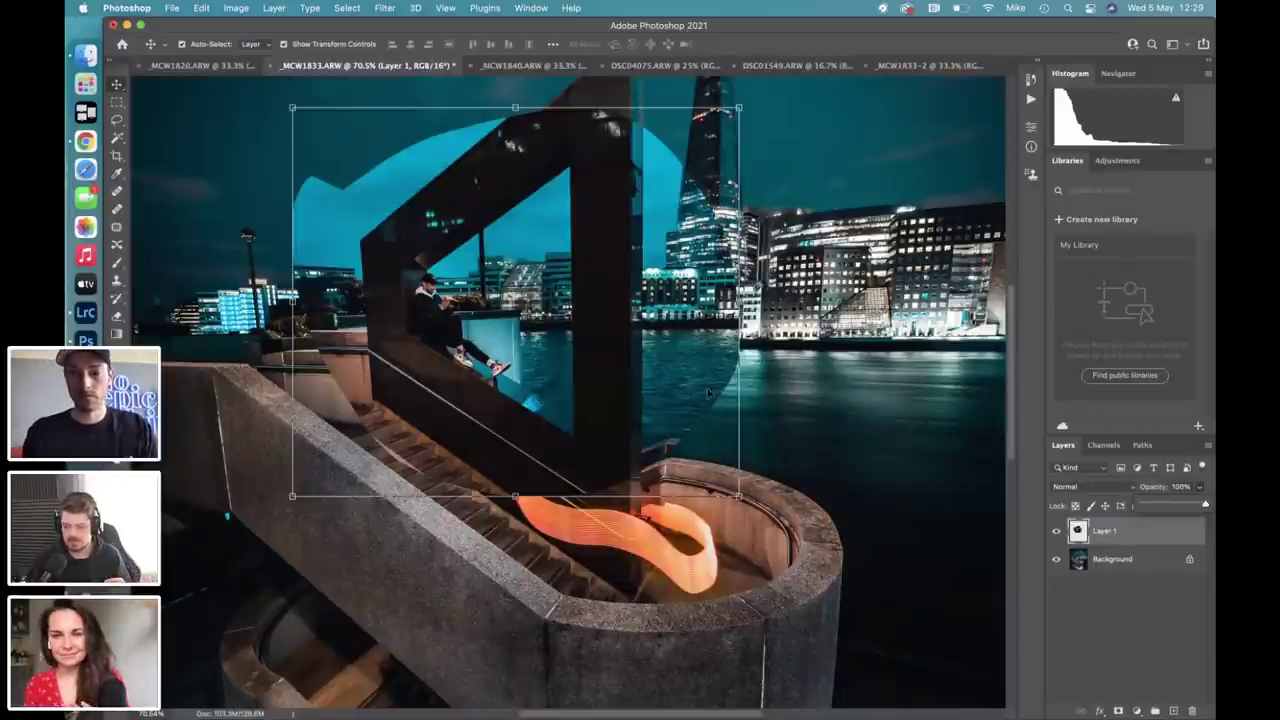
{"action": "left_click", "coordinate": [1092, 619]}
{"action": "left_click", "coordinate": [1092, 614]}
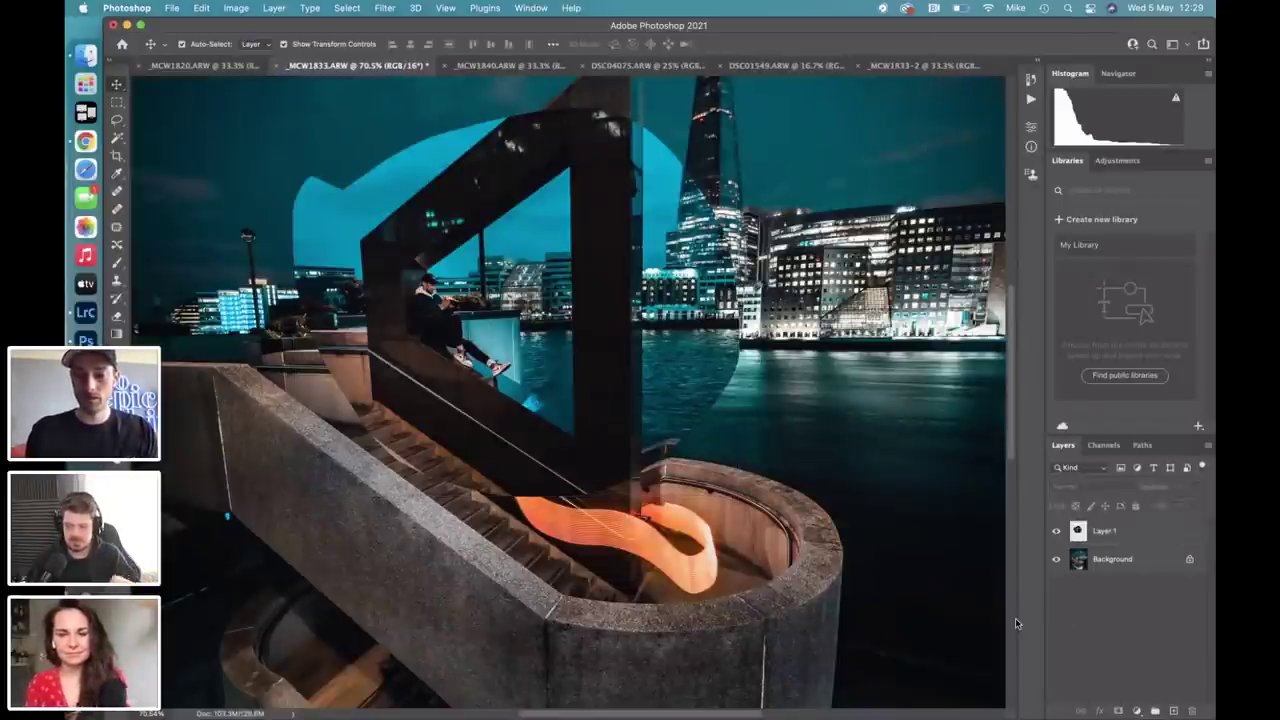
Try Layer 1 at 80%, 60% and 70% opacity, settle on 50%, and move it down to align with the background's triangular frame.
{"action": "left_click", "coordinate": [1104, 530]}
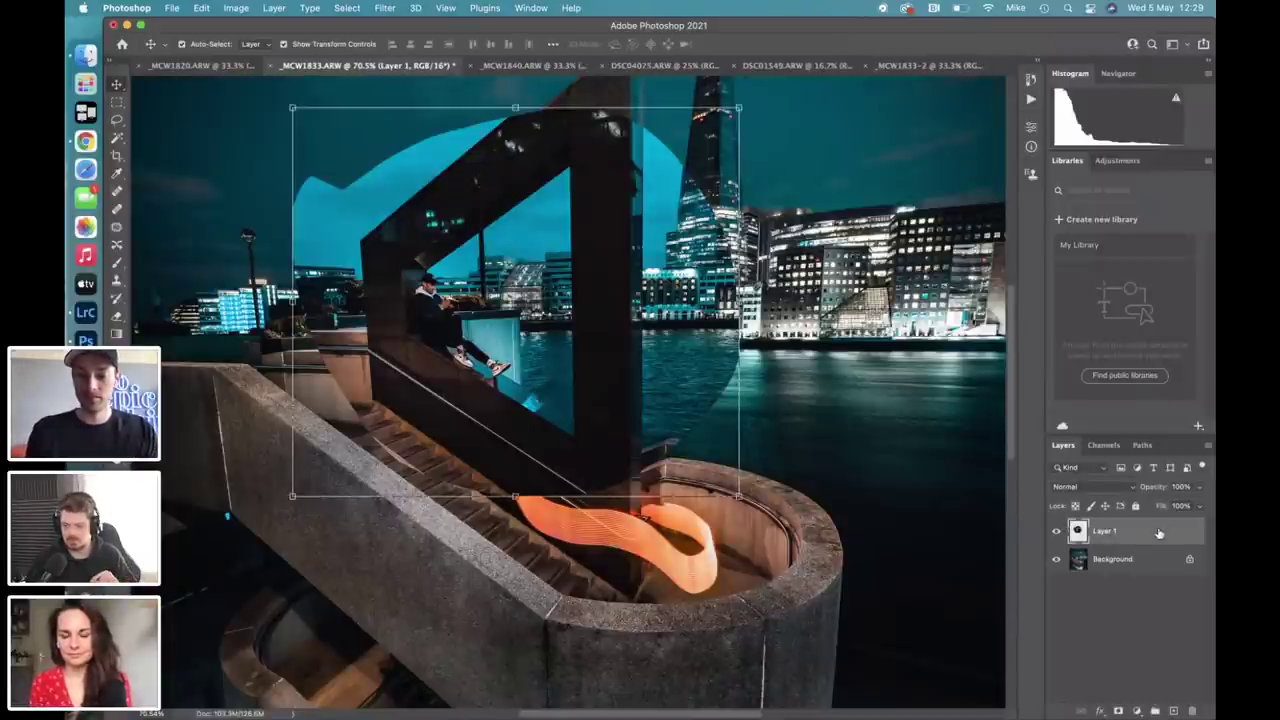
{"action": "key", "text": "8"}
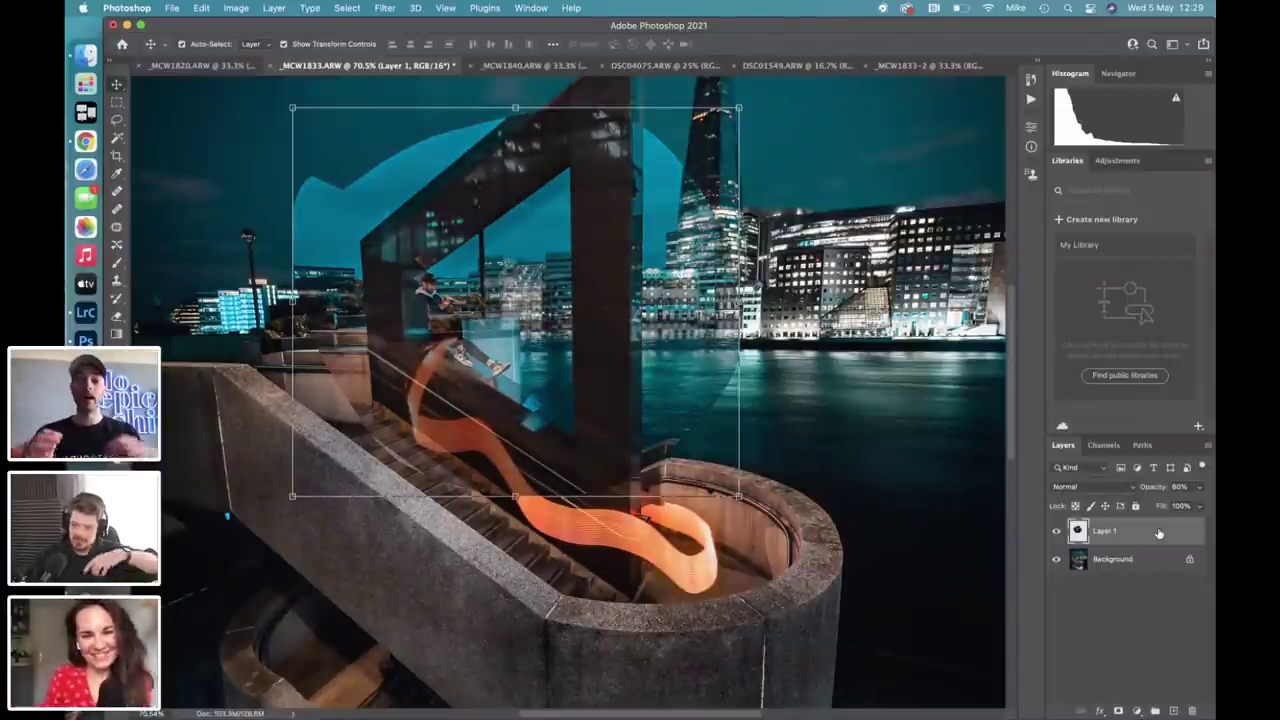
{"action": "key", "text": "6"}
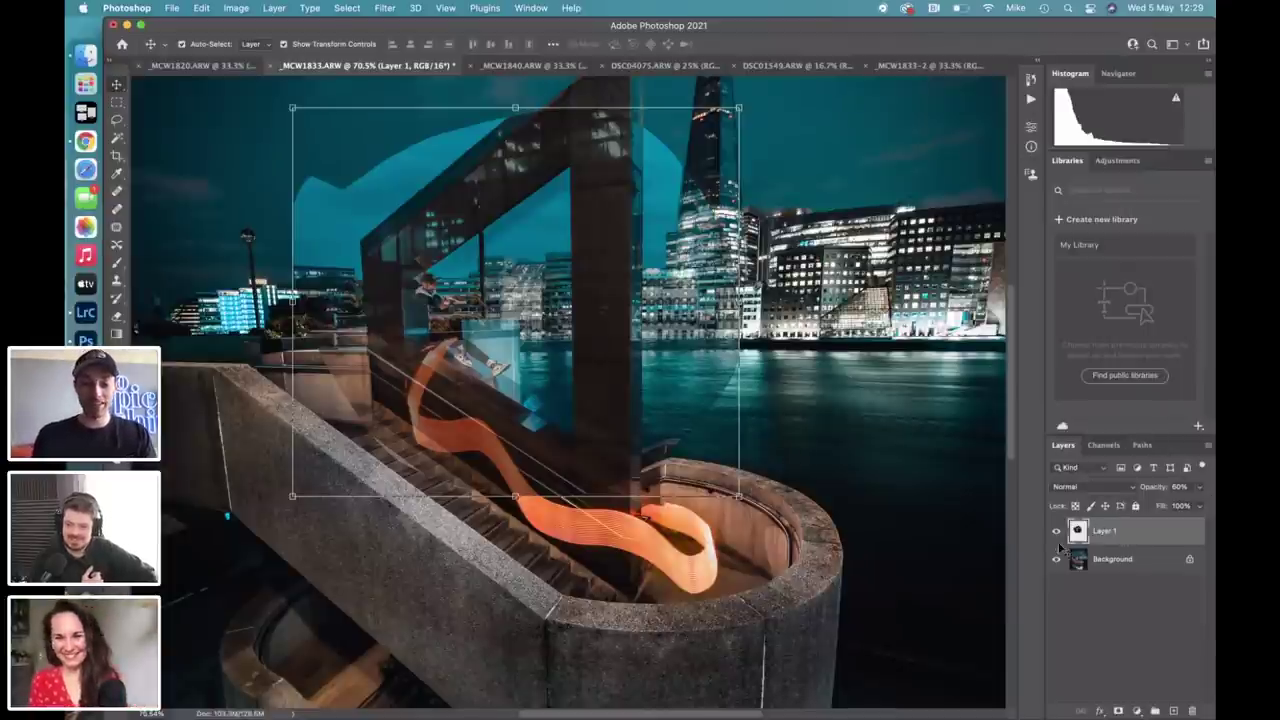
{"action": "key", "text": "7"}
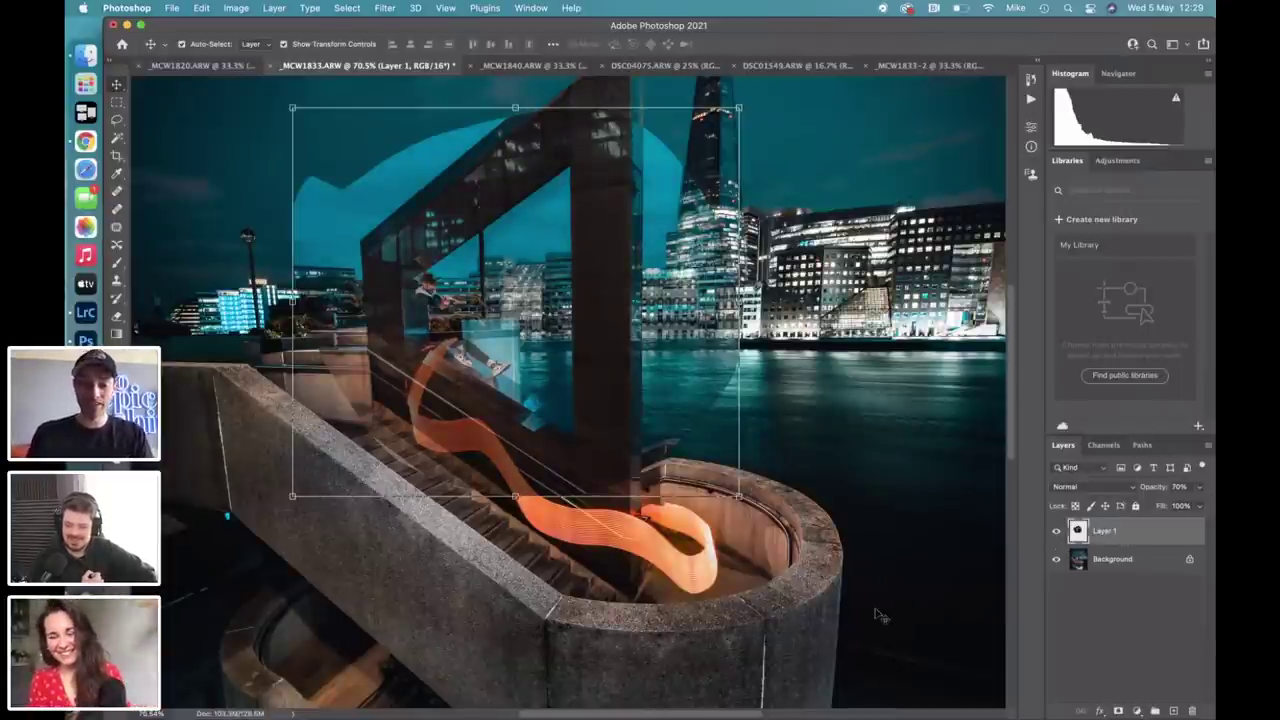
{"action": "key", "text": "5"}
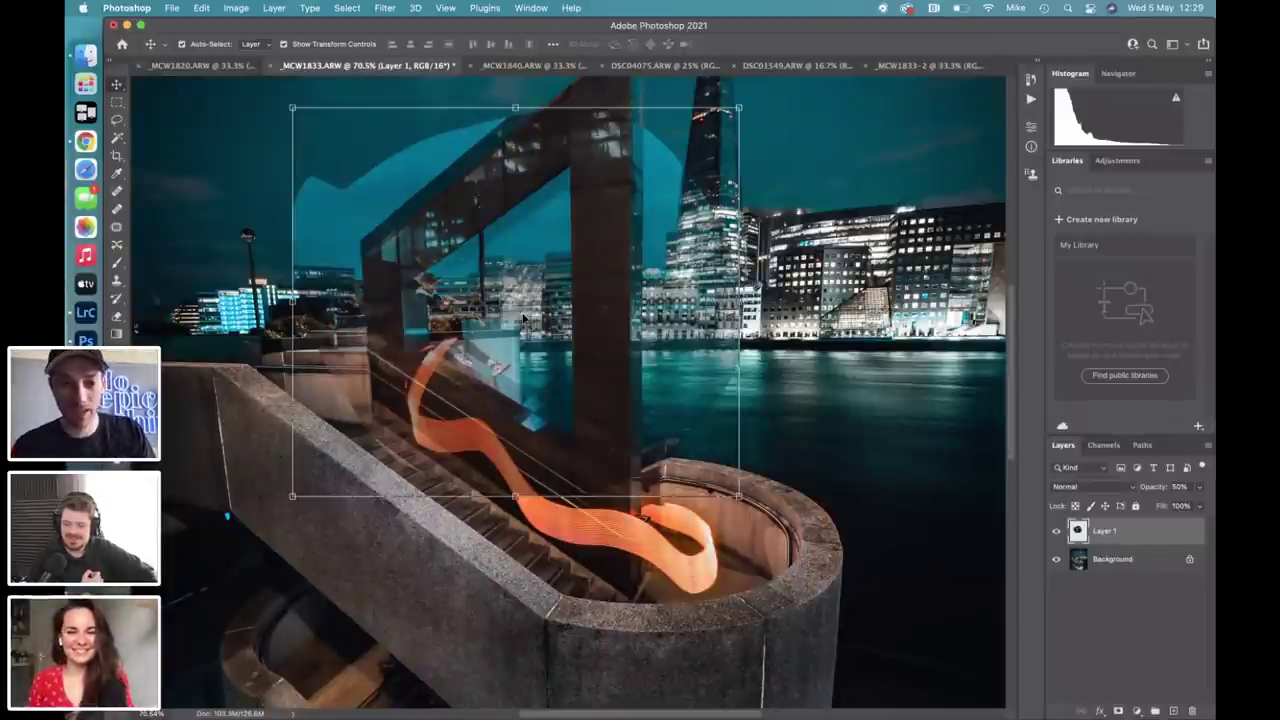
{"action": "left_click_drag", "start_coordinate": [519, 306], "coordinate": [523, 333]}
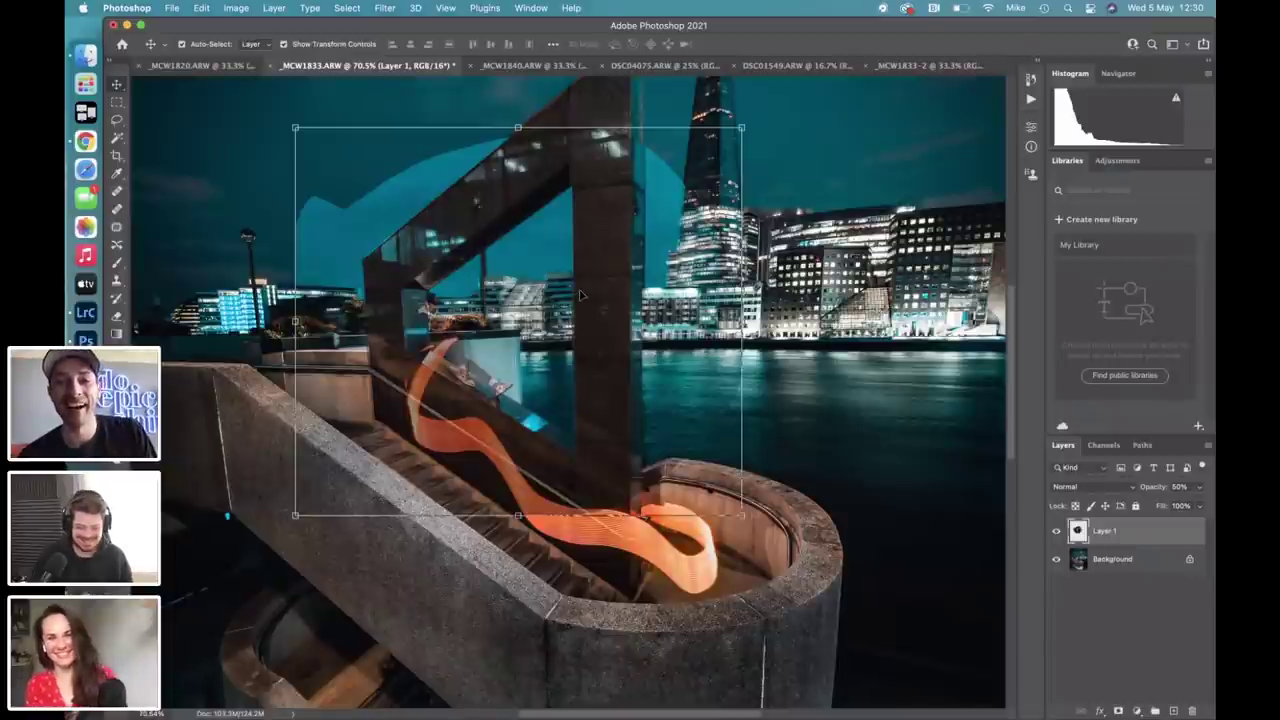
Move Layer 1 so its triangular frame lines up with the frame in the background image.
{"action": "left_click_drag", "start_coordinate": [580, 295], "coordinate": [579, 302]}
{"action": "scroll", "coordinate": [579, 301], "scroll_direction": "up", "scroll_amount": 1}
{"action": "scroll", "coordinate": [578, 300], "scroll_direction": "up", "scroll_amount": 3}
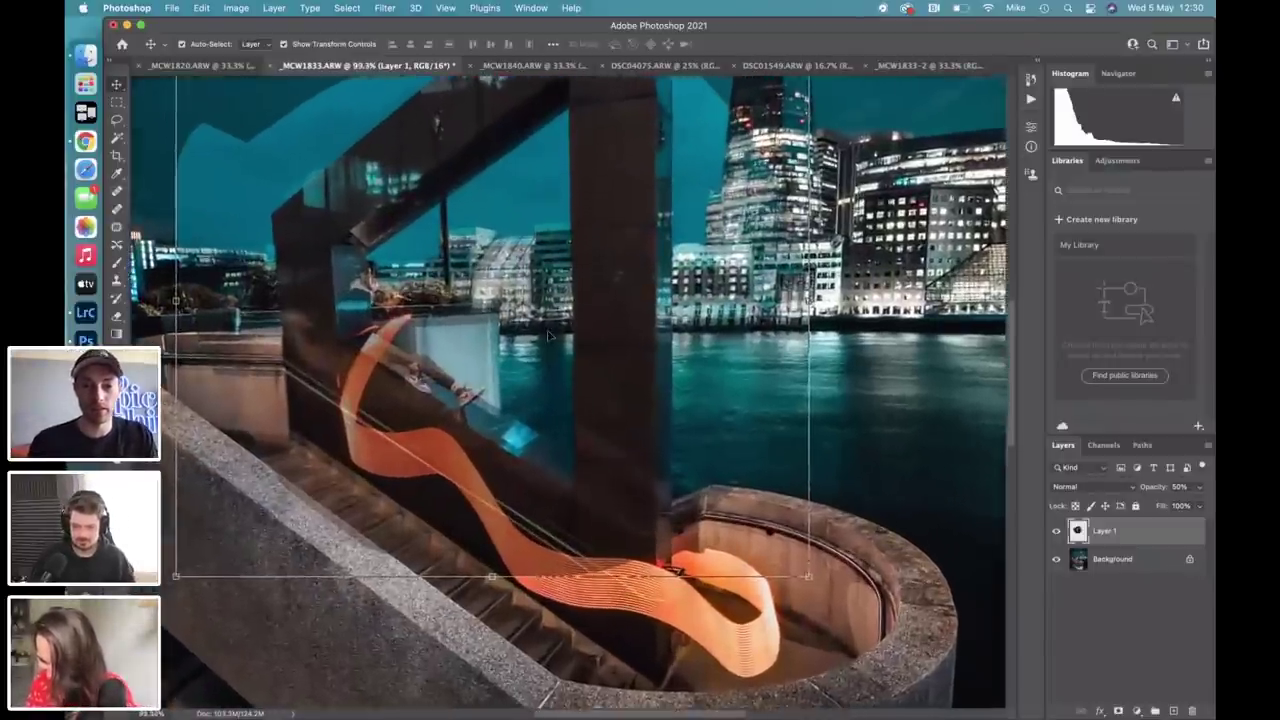
{"action": "scroll", "coordinate": [548, 336], "scroll_direction": "up", "scroll_amount": 1}
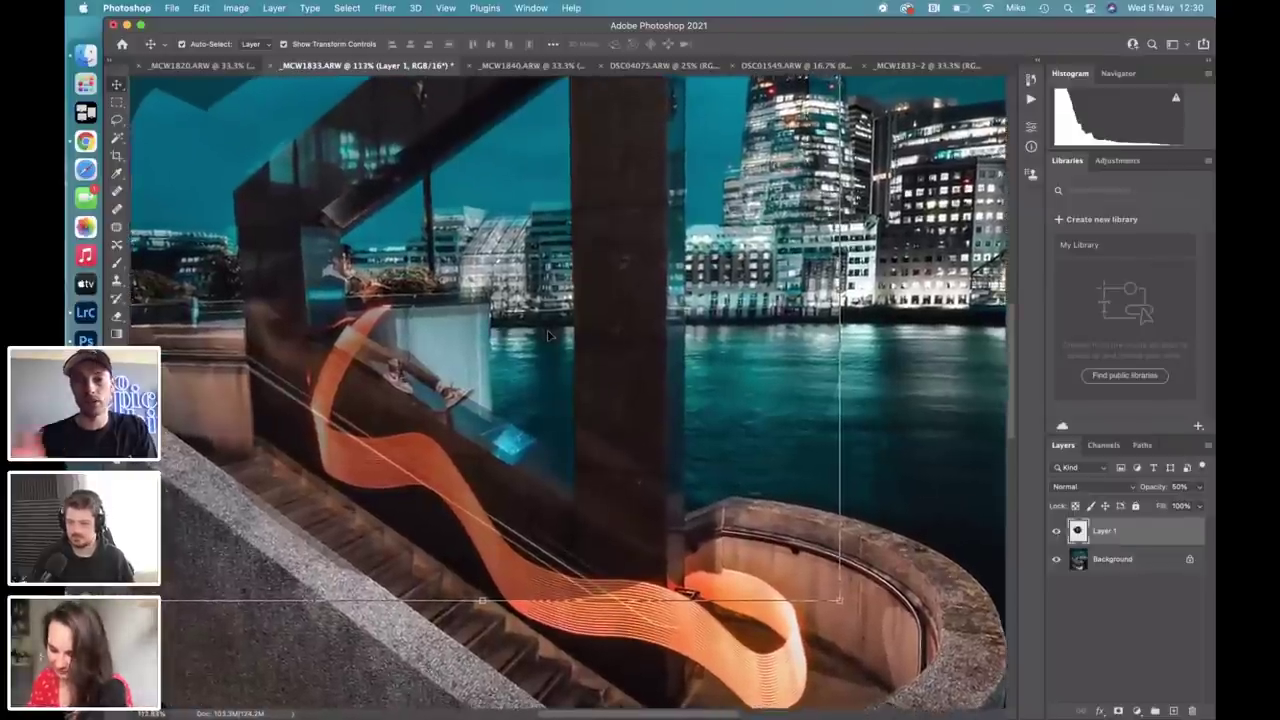
{"action": "scroll", "coordinate": [500, 300], "scroll_direction": "down", "scroll_amount": 2}
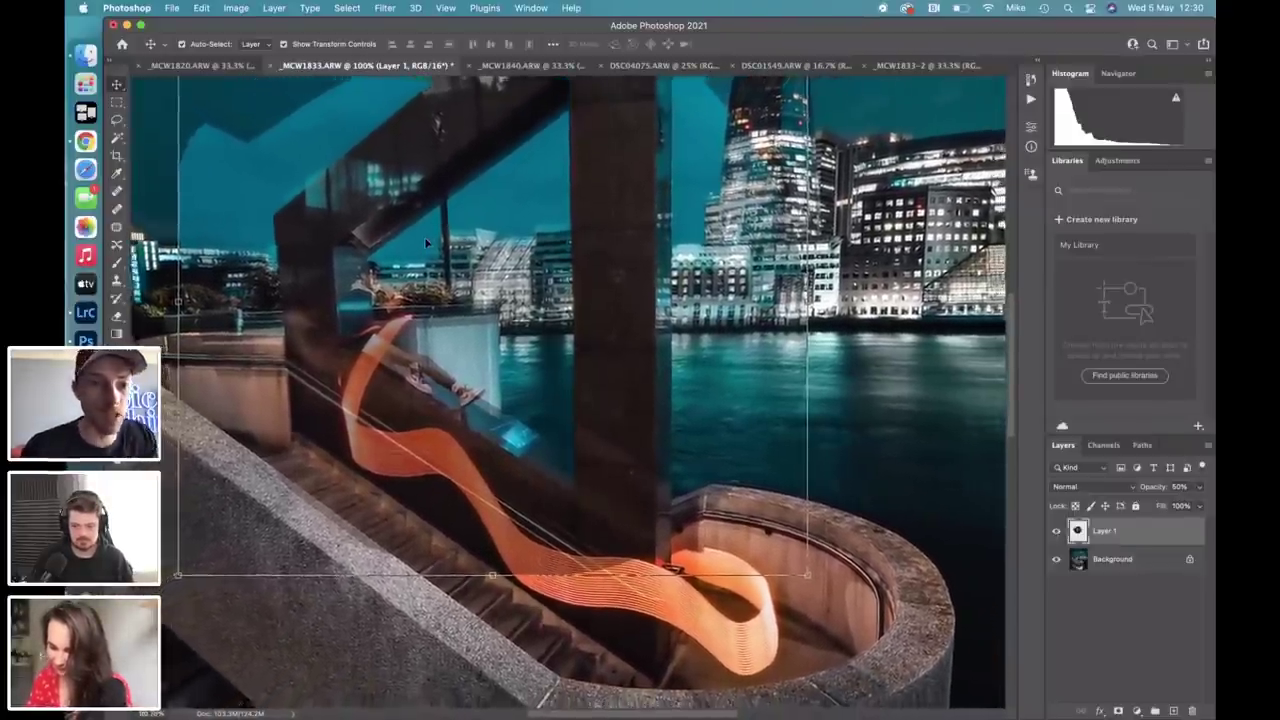
{"action": "scroll", "coordinate": [440, 250], "scroll_direction": "down", "scroll_amount": 2}
{"action": "scroll", "coordinate": [446, 262], "scroll_direction": "down", "scroll_amount": 2}
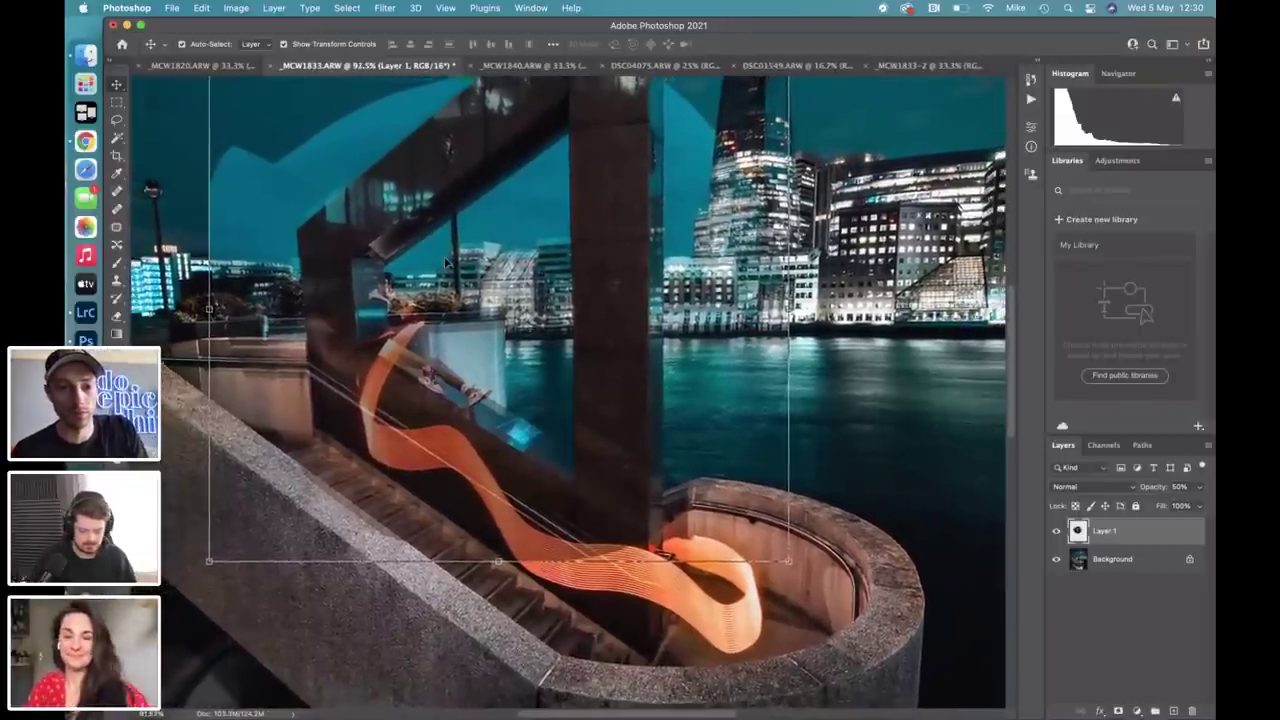
{"action": "scroll", "coordinate": [444, 256], "scroll_direction": "up", "scroll_amount": 1}
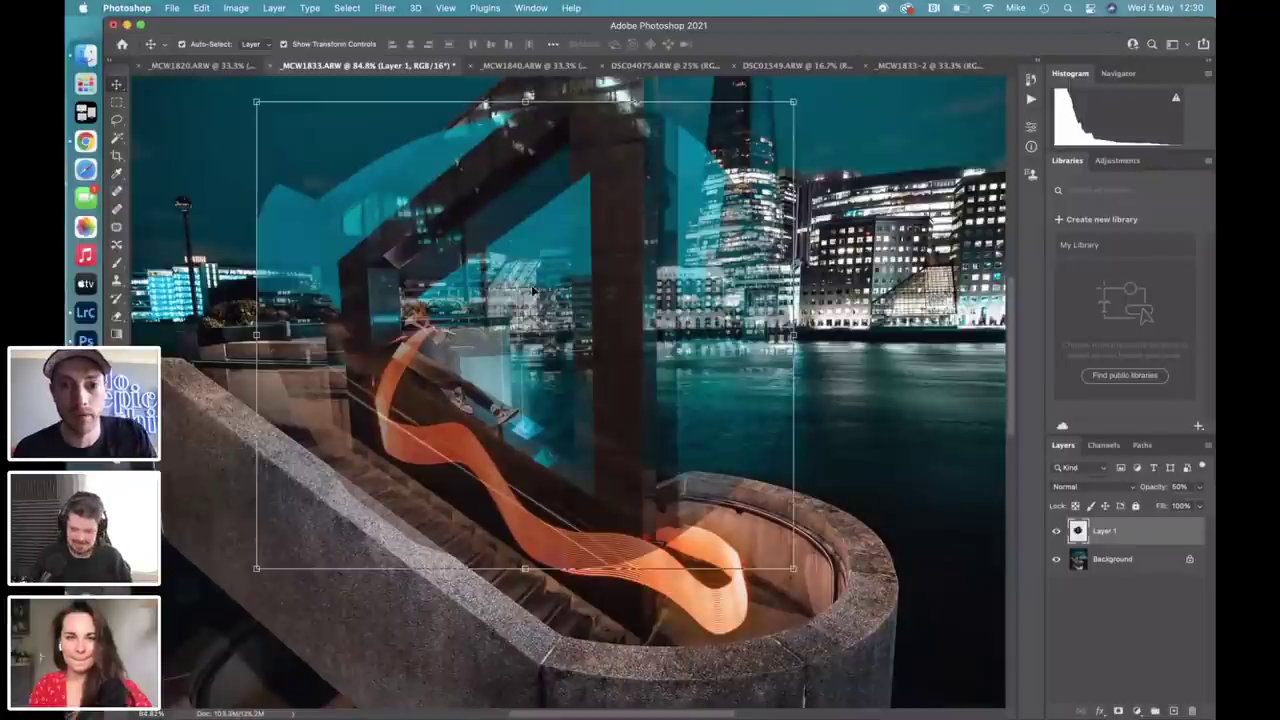
{"action": "left_click_drag", "start_coordinate": [540, 292], "coordinate": [523, 268]}
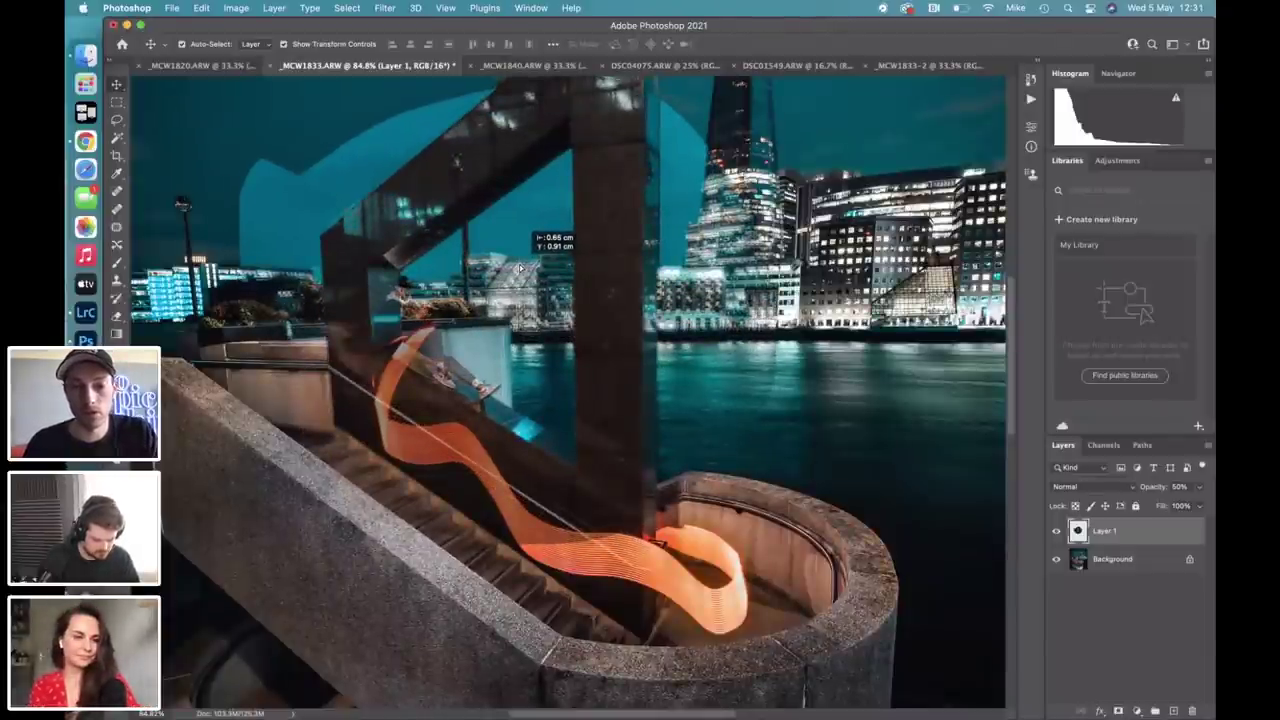
{"action": "left_click_drag", "start_coordinate": [519, 268], "coordinate": [519, 268]}
Fine-tune Layer 1's position so the planter wall, lamp post and buildings behind the seated man coincide with the background.
{"action": "scroll", "coordinate": [416, 445], "scroll_direction": "up", "scroll_amount": 3}
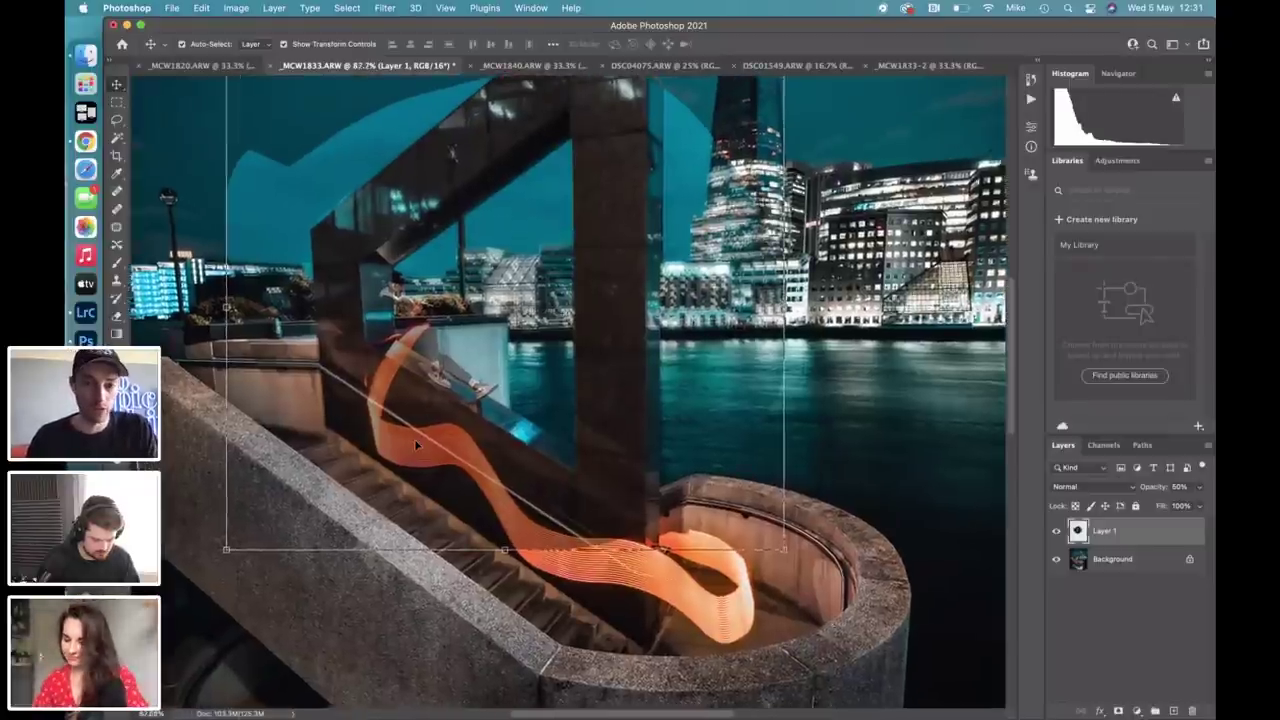
{"action": "scroll", "coordinate": [452, 335], "scroll_direction": "up", "scroll_amount": 2}
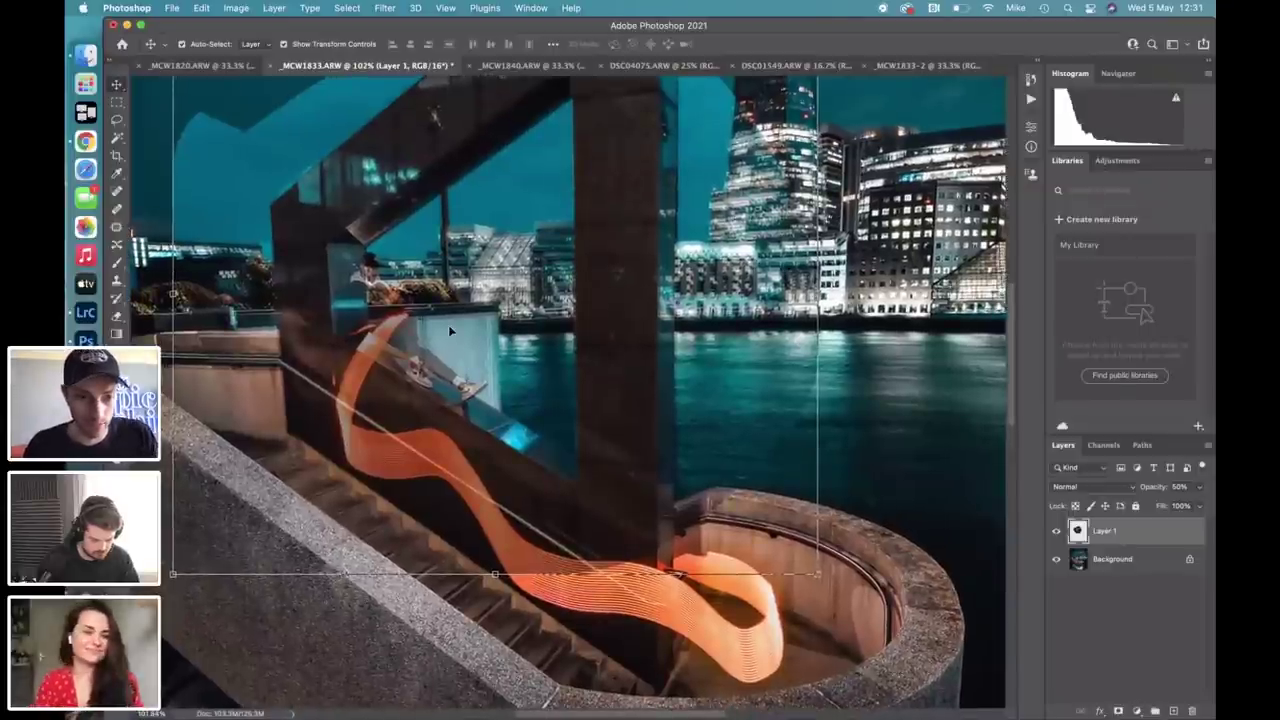
{"action": "mouse_move", "coordinate": [451, 331]}
{"action": "left_mouse_down"}
{"action": "mouse_move", "coordinate": [431, 325]}
{"action": "mouse_move", "coordinate": [446, 318]}
{"action": "left_mouse_up"}
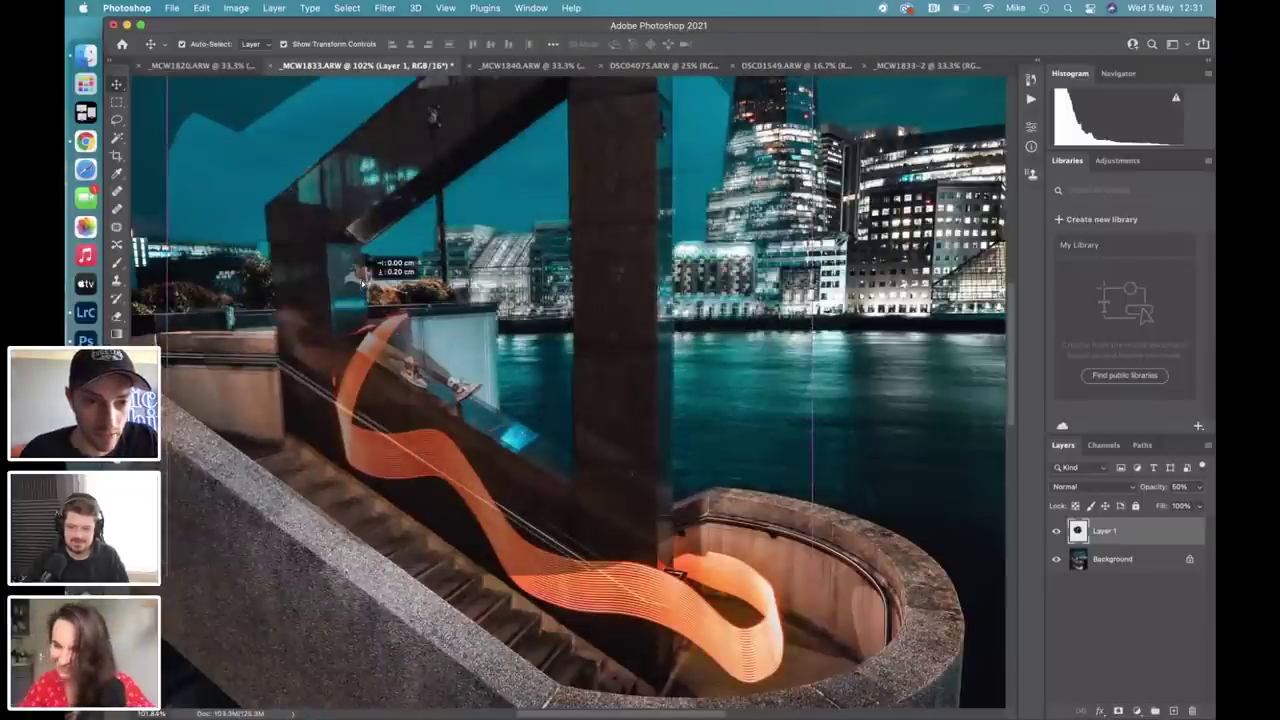
{"action": "left_click_drag", "start_coordinate": [362, 290], "coordinate": [376, 287]}
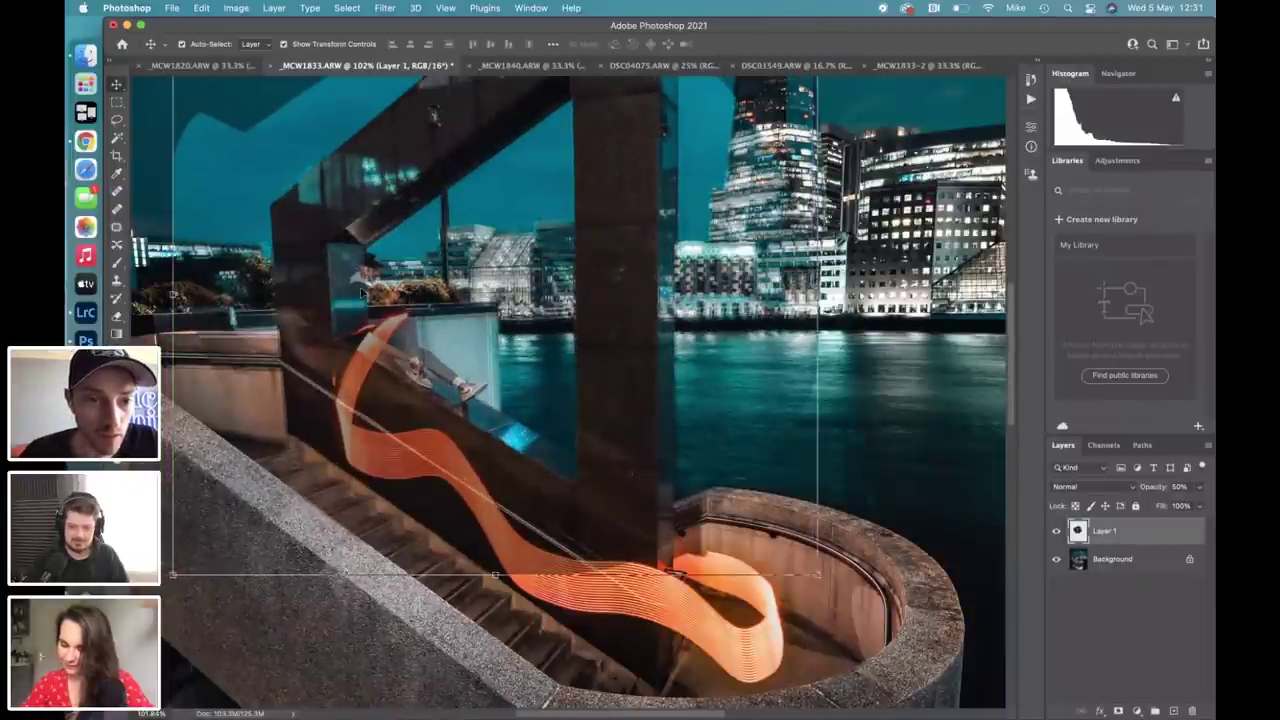
{"action": "scroll", "coordinate": [363, 292], "scroll_direction": "up", "scroll_amount": 5}
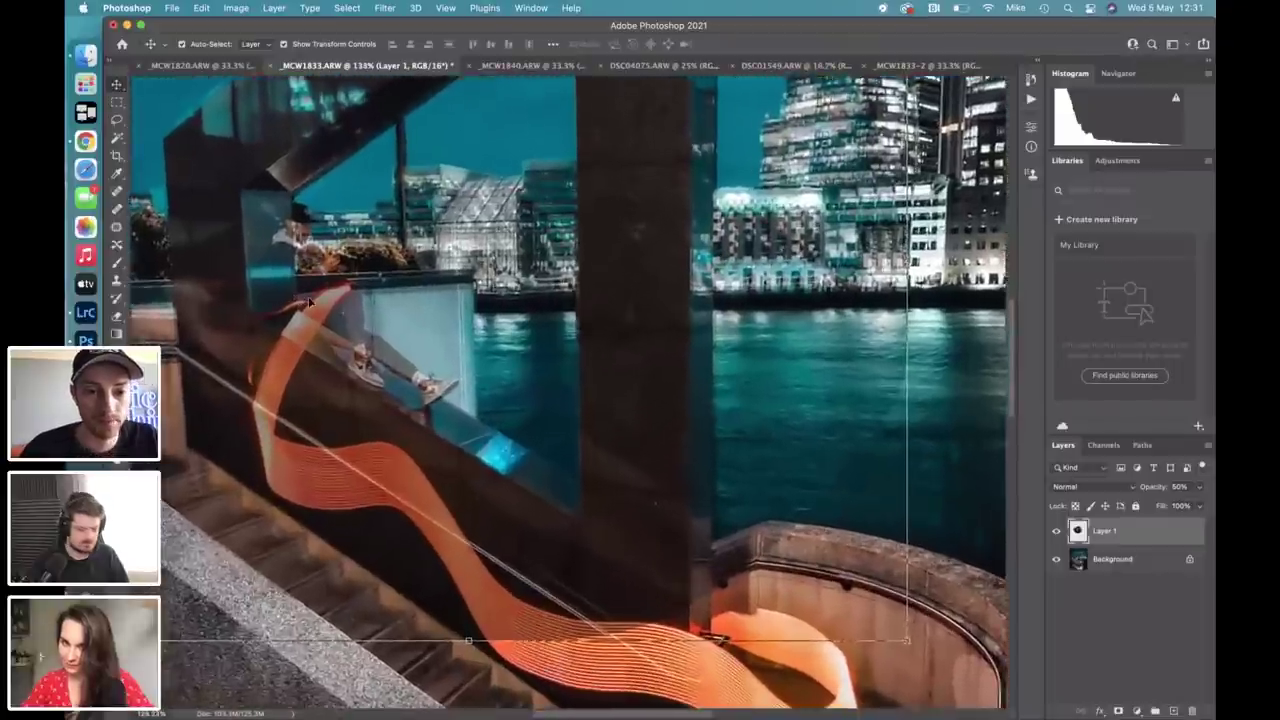
{"action": "scroll", "coordinate": [310, 300], "scroll_direction": "up", "scroll_amount": 5}
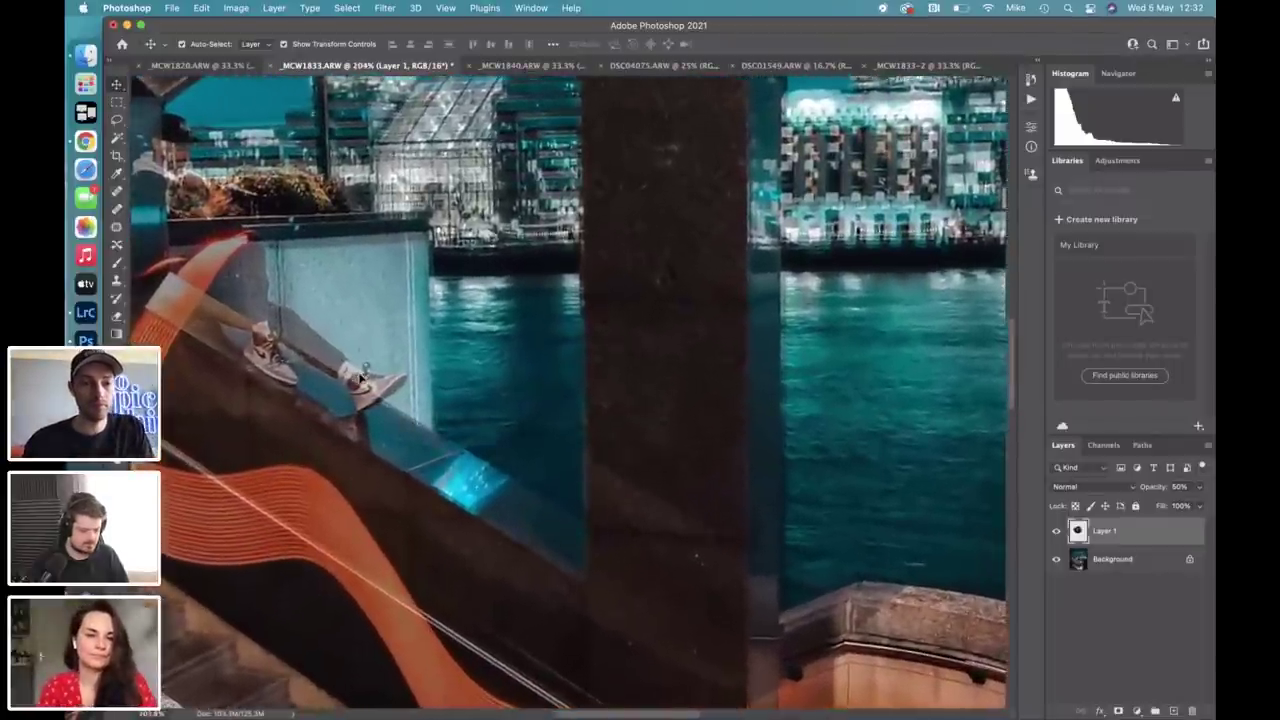
{"action": "scroll", "coordinate": [360, 378], "scroll_direction": "up", "scroll_amount": 1}
{"action": "scroll", "coordinate": [360, 363], "scroll_direction": "left", "scroll_amount": 10}
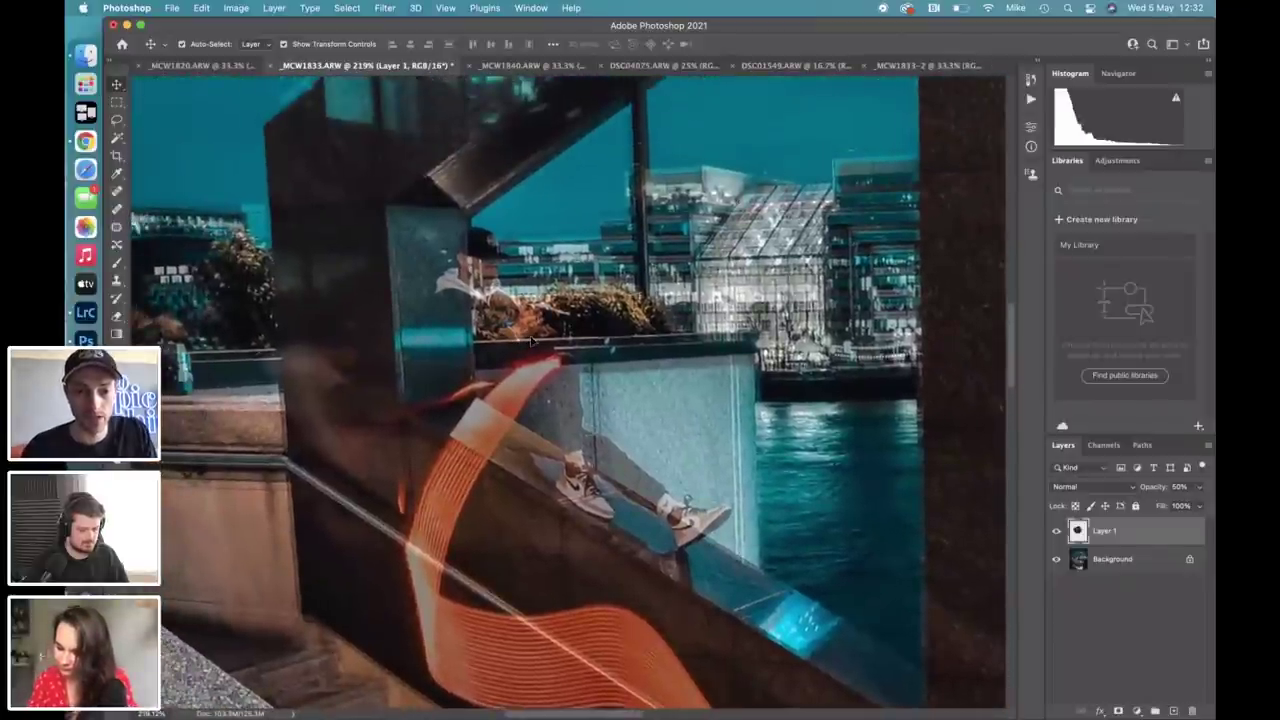
{"action": "mouse_move", "coordinate": [530, 337]}
{"action": "left_mouse_down"}
{"action": "mouse_move", "coordinate": [540, 330]}
{"action": "mouse_move", "coordinate": [522, 330]}
{"action": "left_mouse_up"}
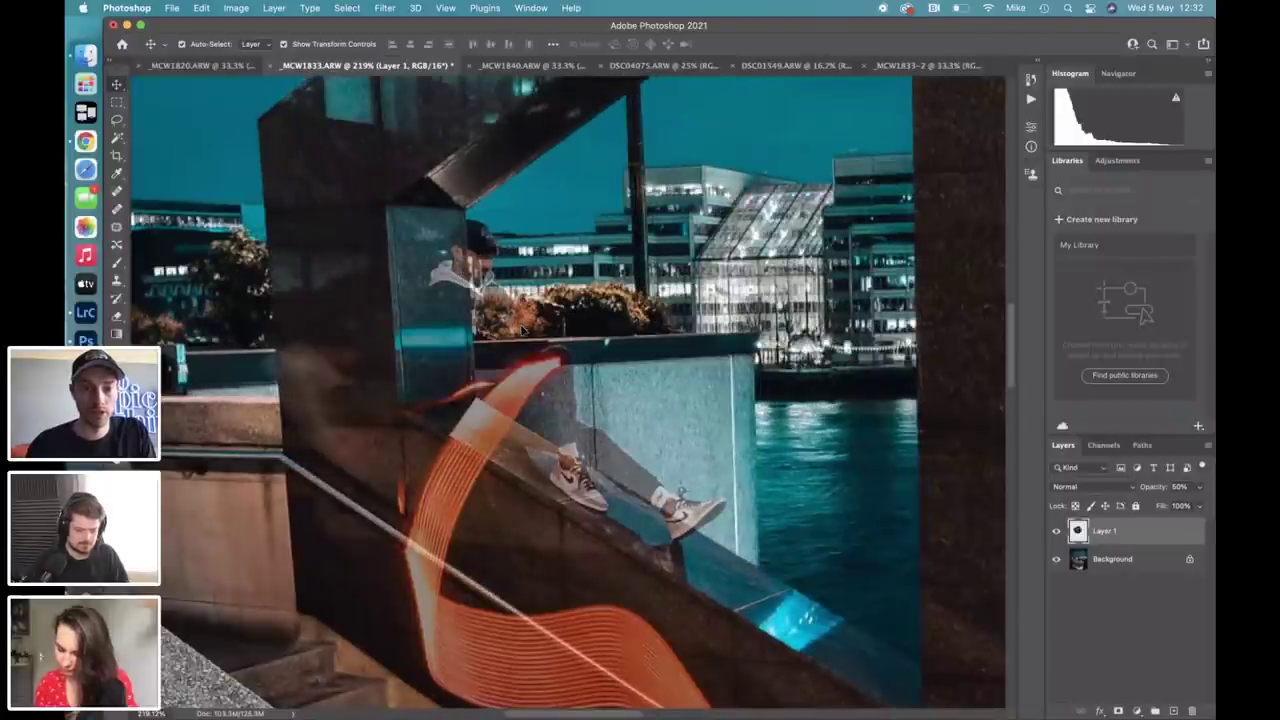
Examine how well Layer 1 lines up with the background, both across the whole image and around the triangular frame.
{"action": "scroll", "coordinate": [558, 470], "scroll_direction": "down", "scroll_amount": 5}
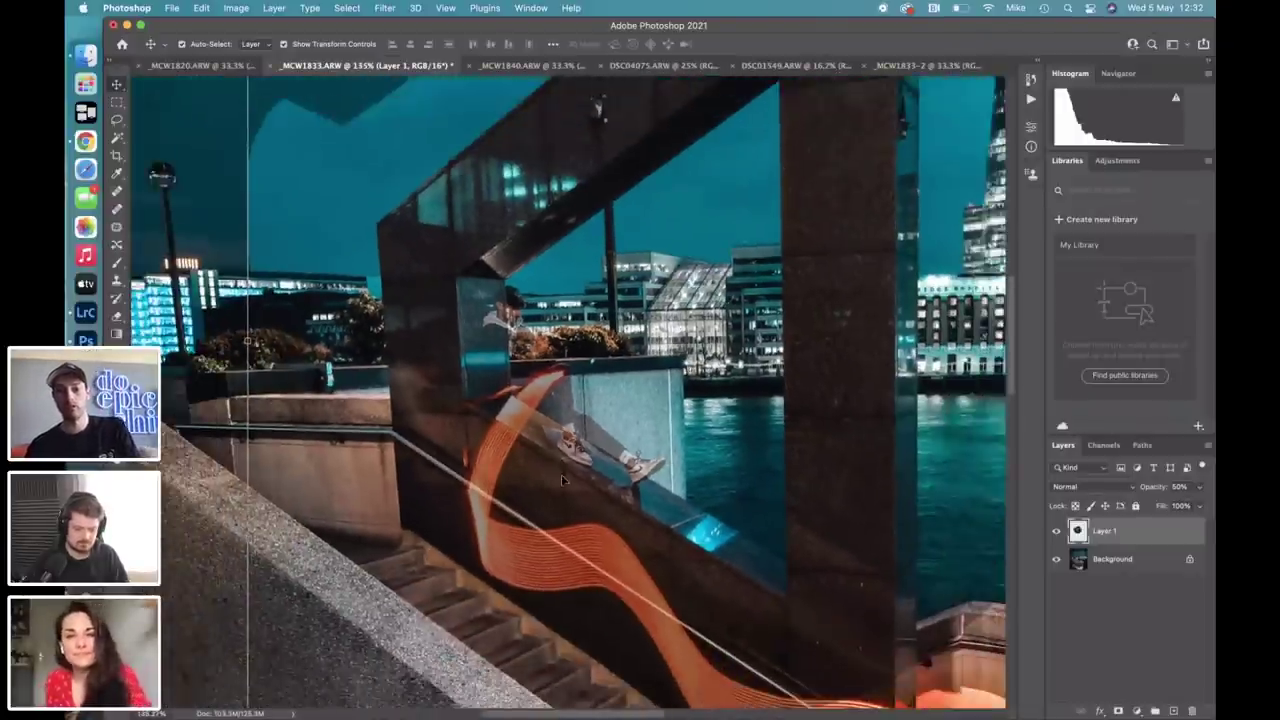
{"action": "scroll", "coordinate": [563, 484], "scroll_direction": "down", "scroll_amount": 4}
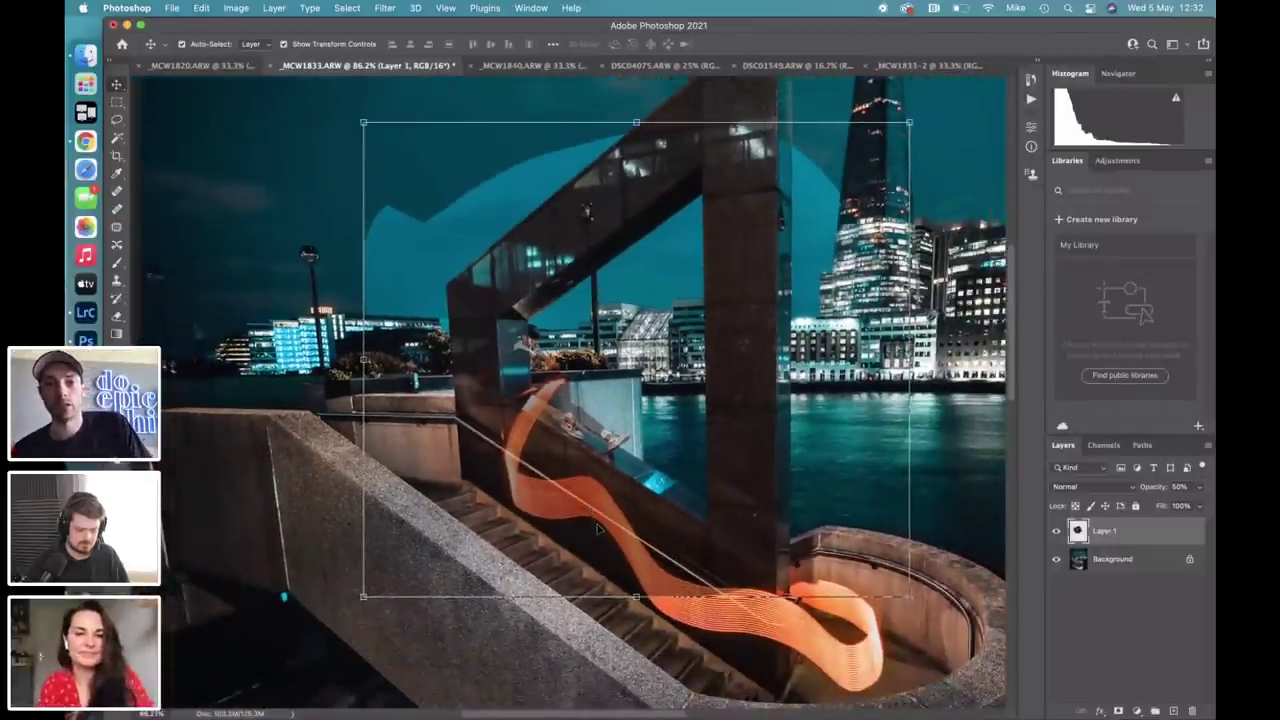
{"action": "scroll", "coordinate": [598, 530], "scroll_direction": "down", "scroll_amount": 1}
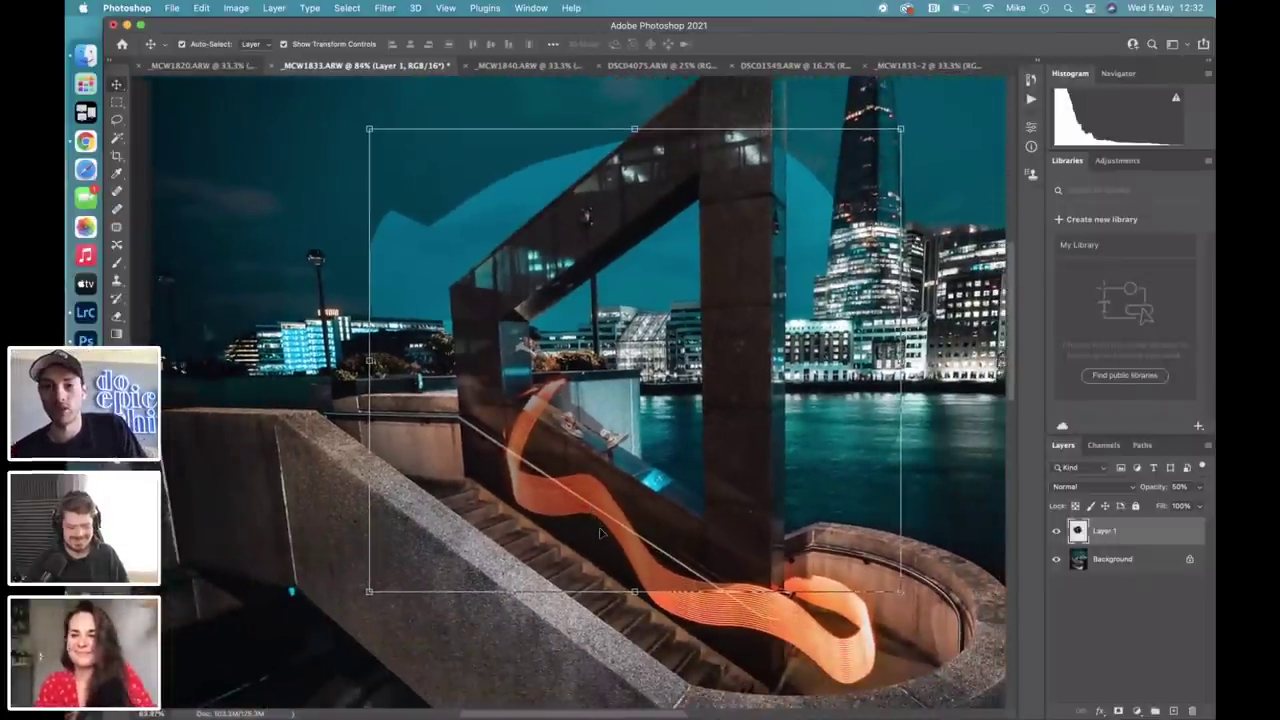
{"action": "scroll", "coordinate": [565, 324], "scroll_direction": "down", "scroll_amount": 3}
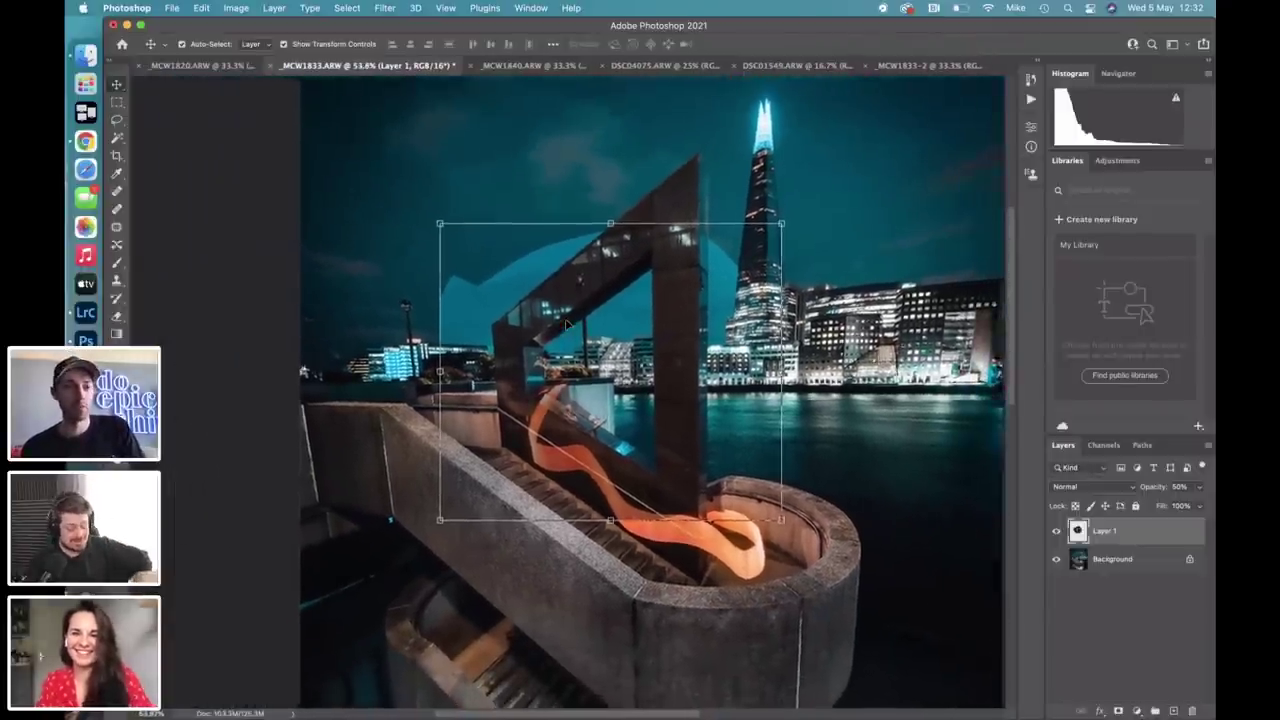
{"action": "scroll", "coordinate": [565, 330], "scroll_direction": "up", "scroll_amount": 1}
{"action": "scroll", "coordinate": [567, 390], "scroll_direction": "up", "scroll_amount": 3}
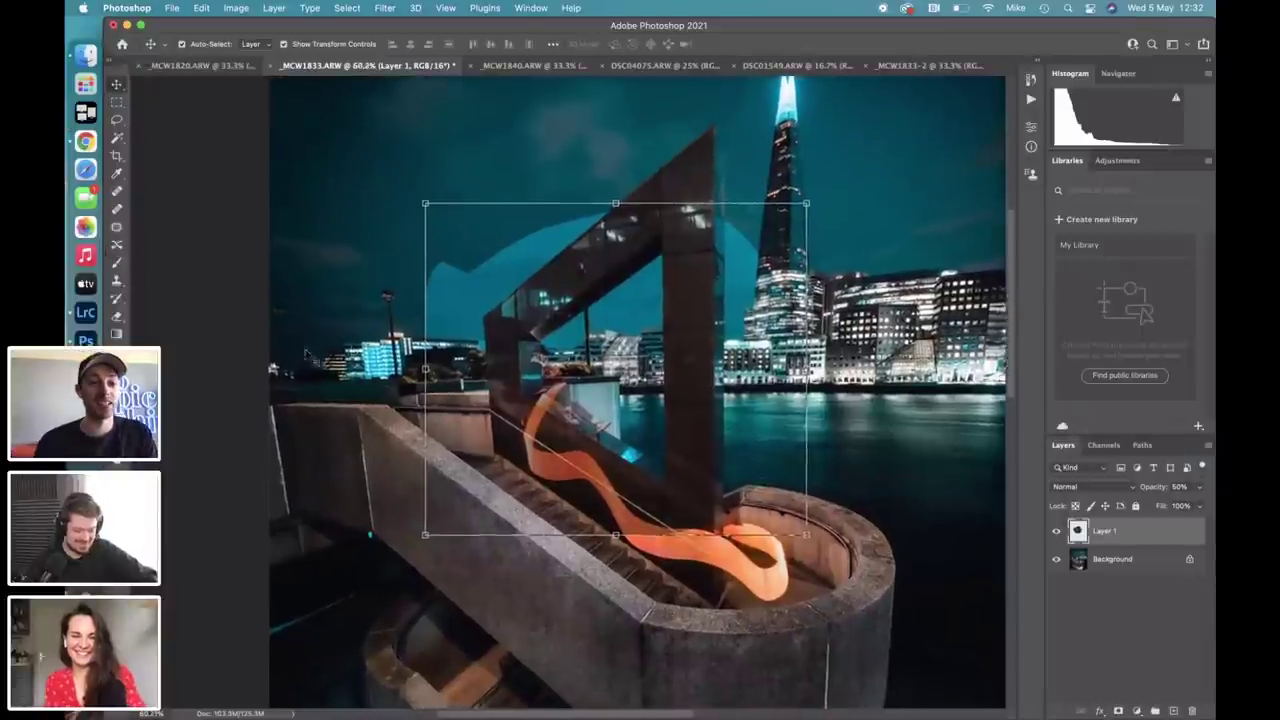
{"action": "scroll", "coordinate": [570, 385], "scroll_direction": "up", "scroll_amount": 2}
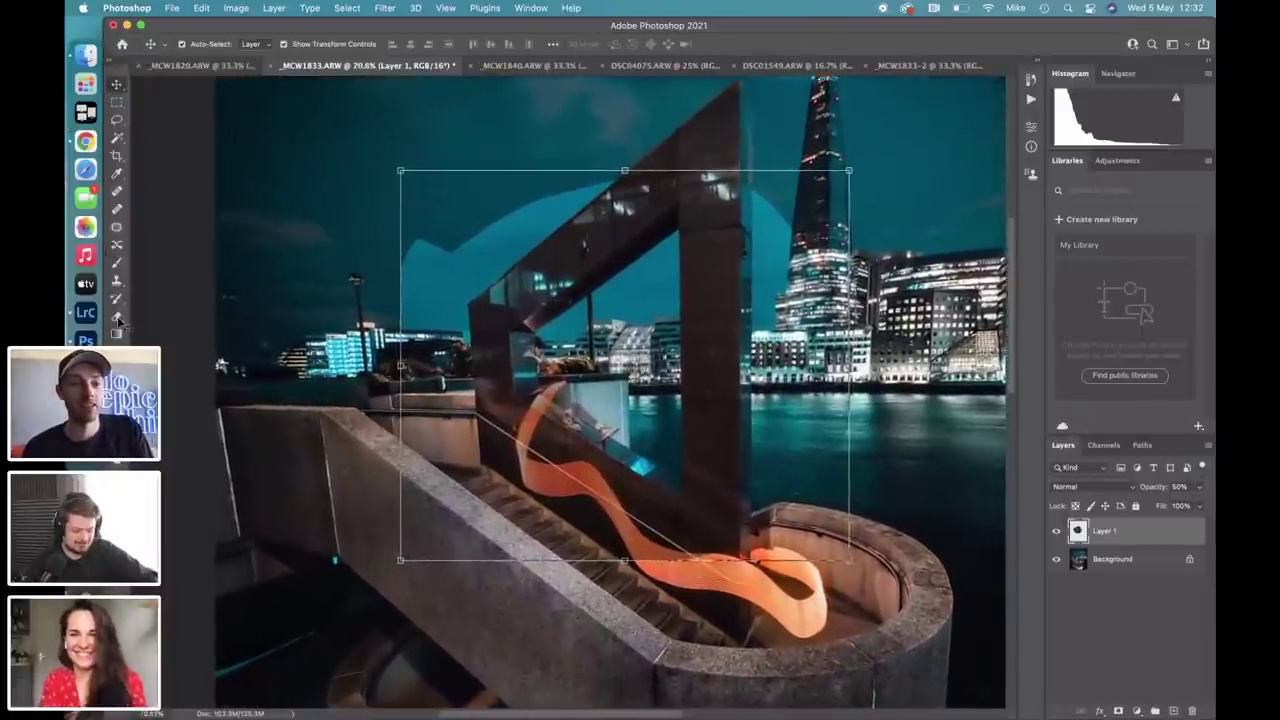
{"action": "scroll", "coordinate": [565, 395], "scroll_direction": "up", "scroll_amount": 3}
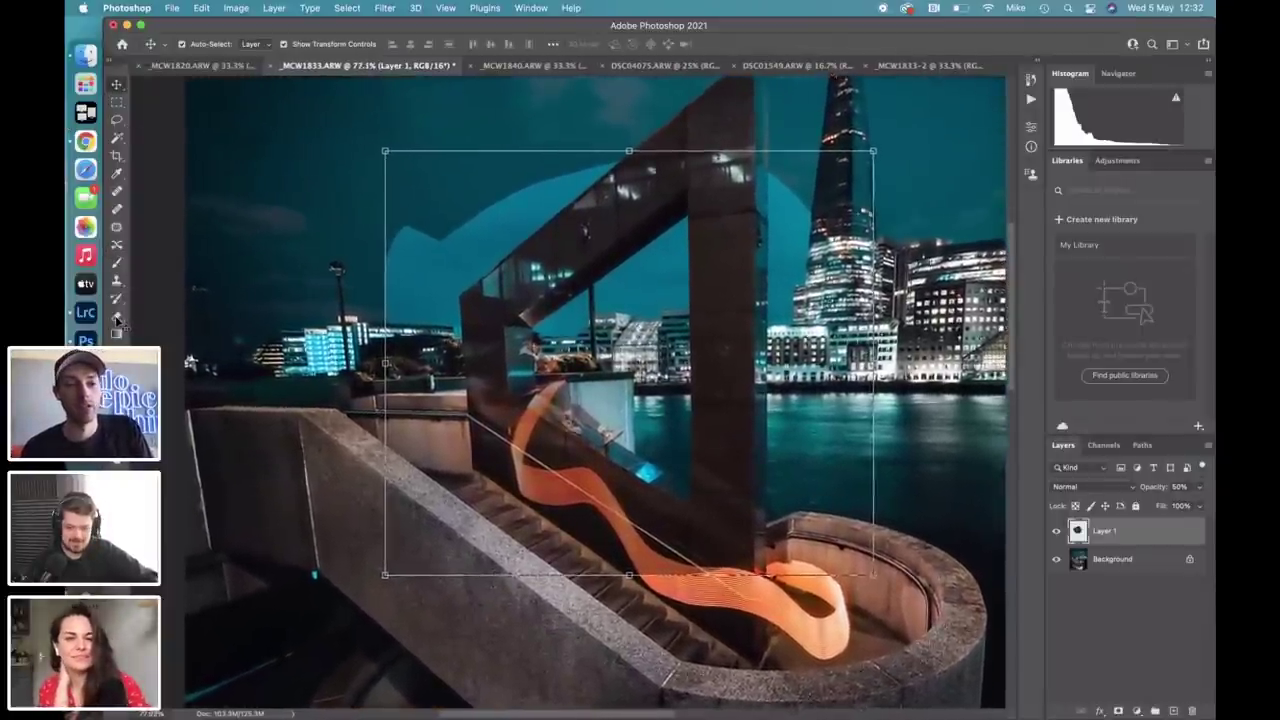
{"action": "scroll", "coordinate": [280, 273], "scroll_direction": "up", "scroll_amount": 3}
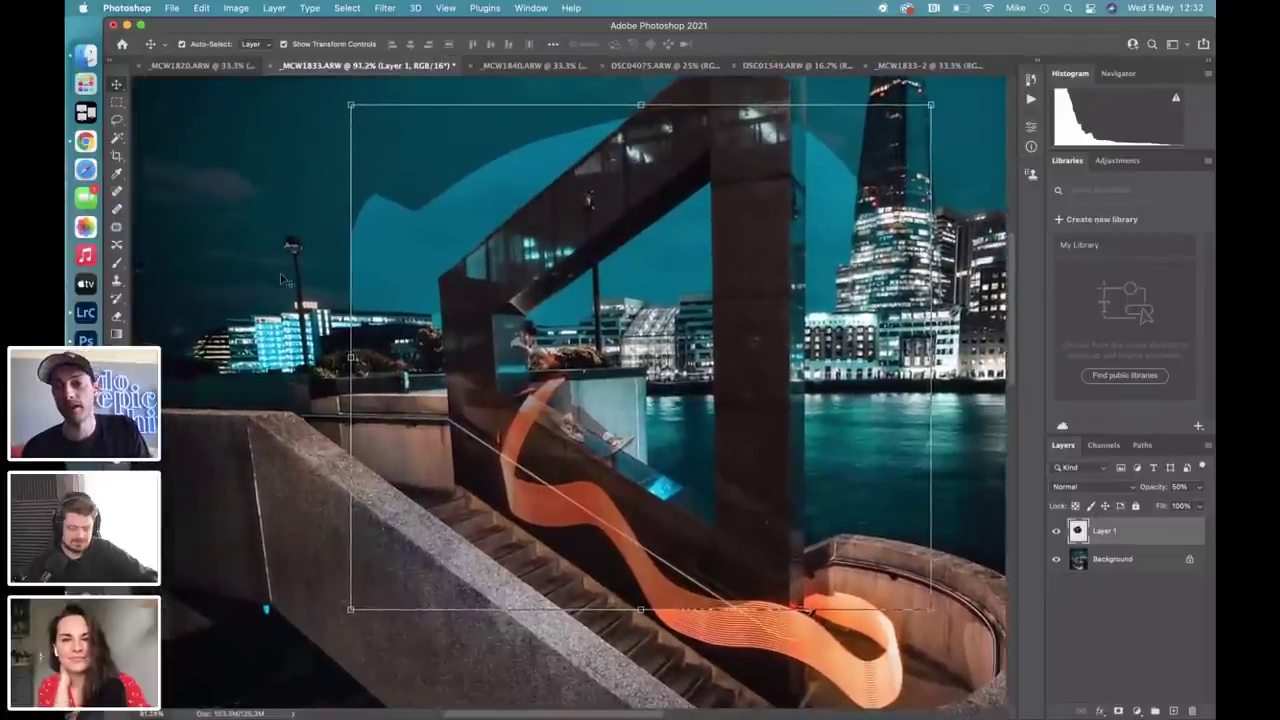
Erase Layer 1's excess sky and surroundings outside the triangular frame with the Eraser tool, enlarging the brush to 150.
{"action": "key", "text": "e"}
{"action": "scroll", "coordinate": [280, 273], "scroll_direction": "down", "scroll_amount": 4}
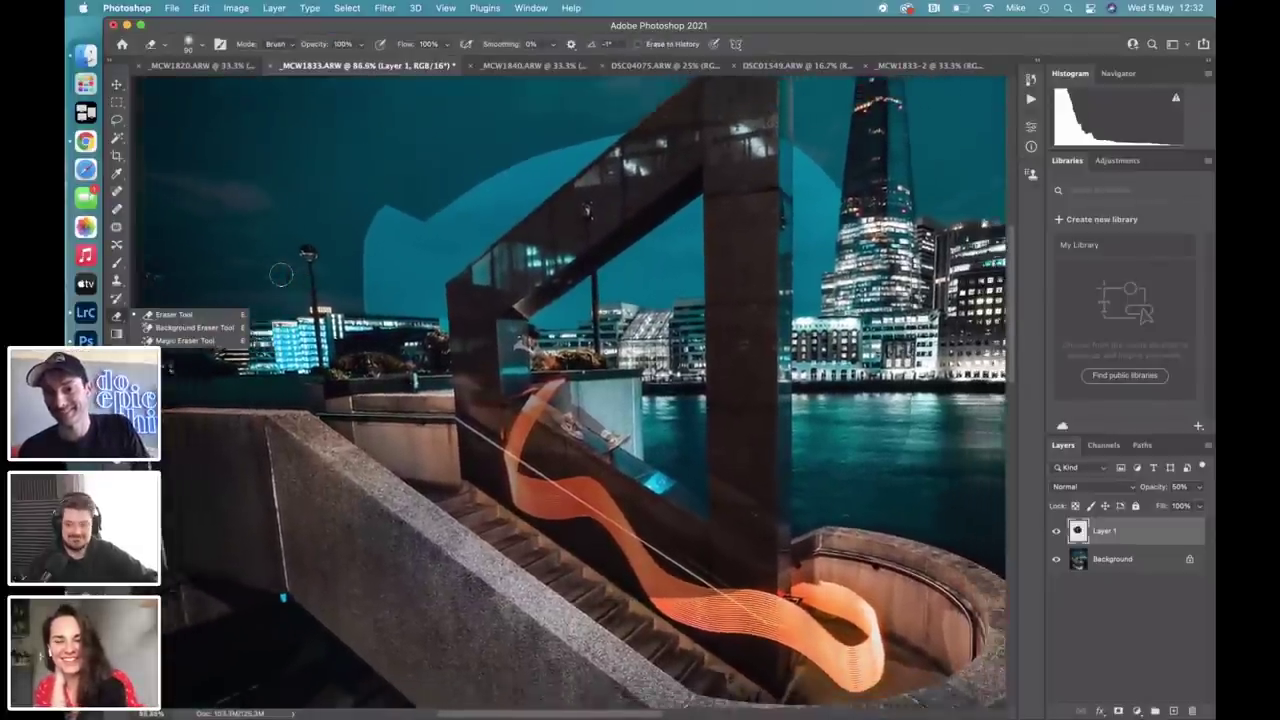
{"action": "scroll", "coordinate": [276, 270], "scroll_direction": "down", "scroll_amount": 2}
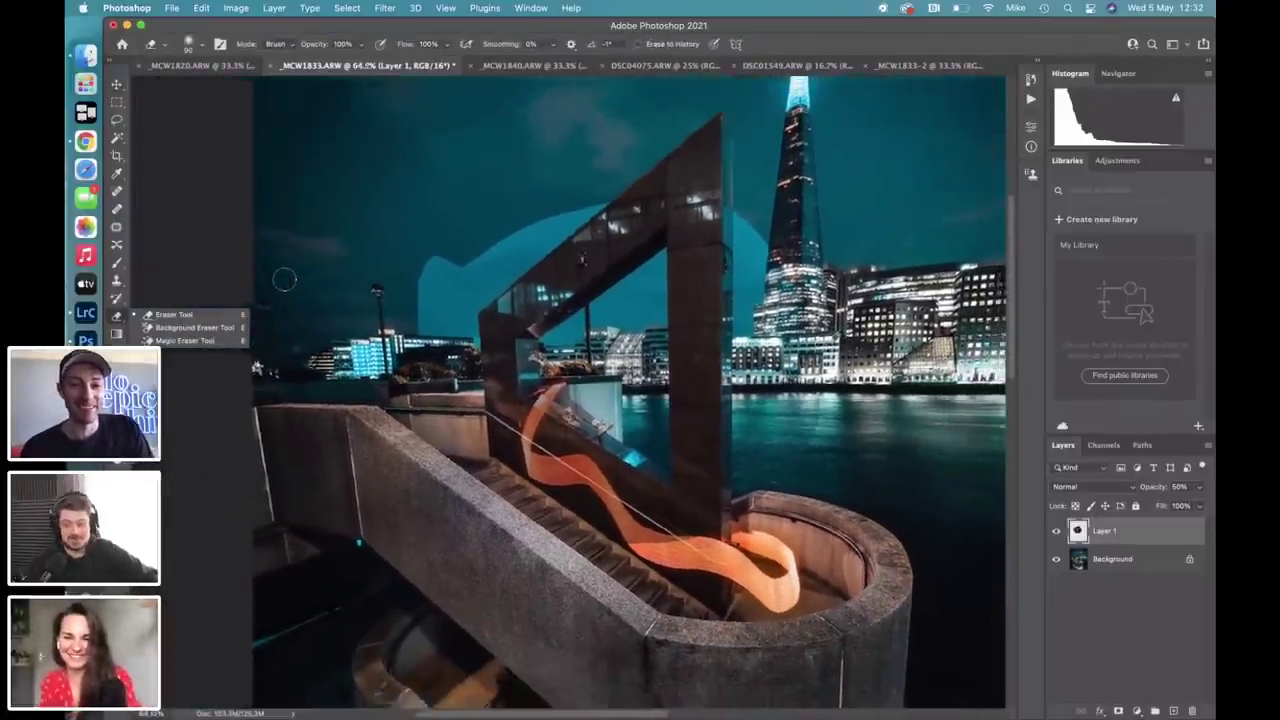
{"action": "scroll", "coordinate": [268, 264], "scroll_direction": "up", "scroll_amount": 1}
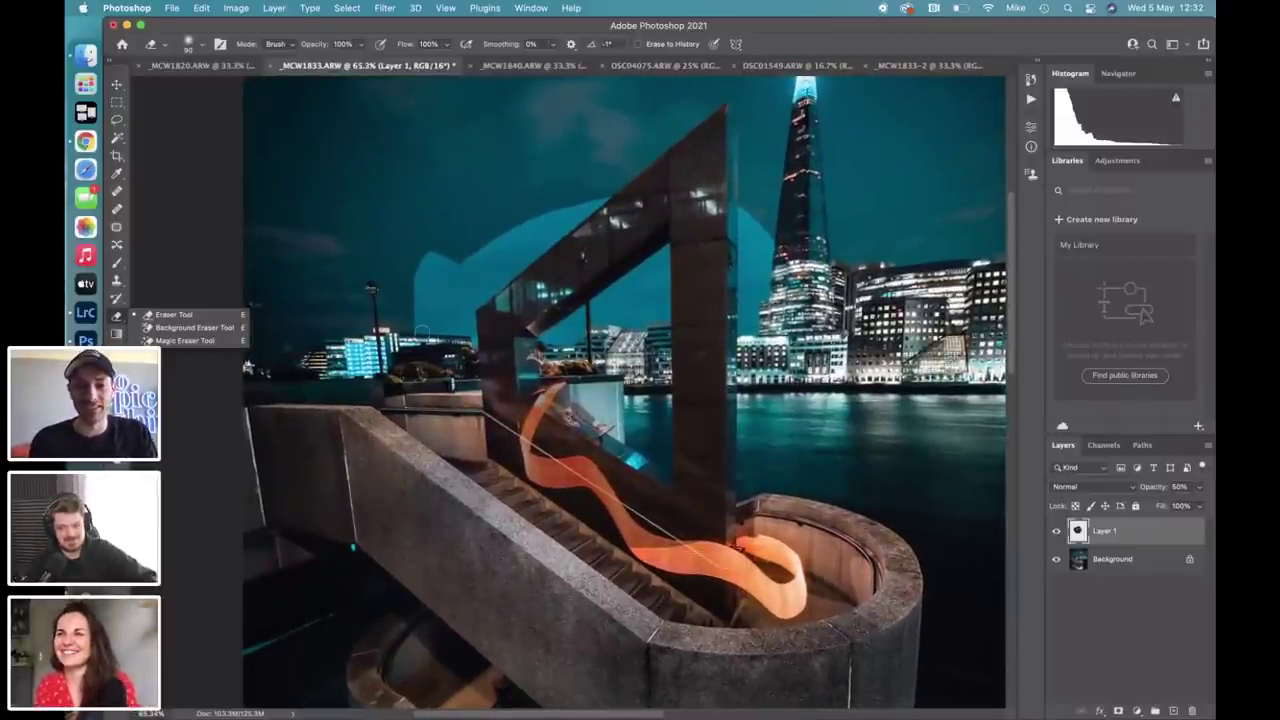
{"action": "left_click", "coordinate": [173, 314]}
{"action": "mouse_move", "coordinate": [424, 262]}
{"action": "left_mouse_down"}
{"action": "mouse_move", "coordinate": [427, 330]}
{"action": "mouse_move", "coordinate": [485, 237]}
{"action": "left_mouse_up"}
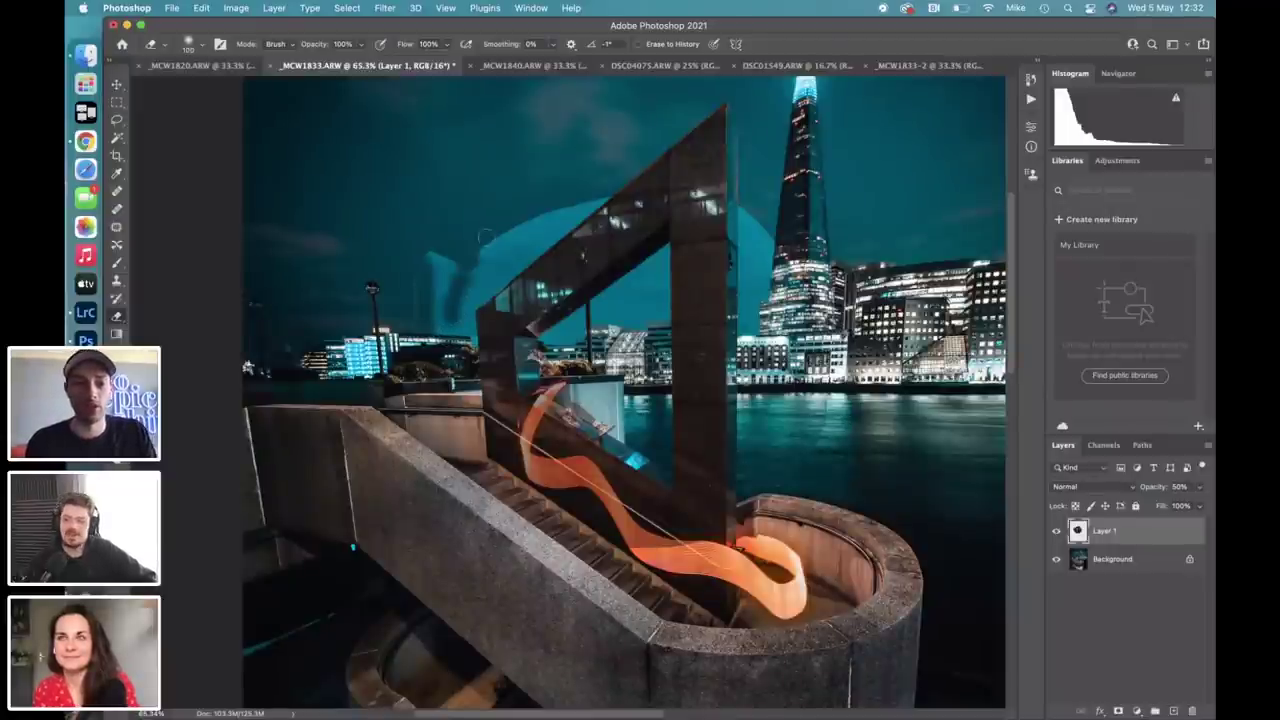
{"action": "mouse_move", "coordinate": [447, 309]}
{"action": "left_mouse_down"}
{"action": "mouse_move", "coordinate": [450, 265]}
{"action": "mouse_move", "coordinate": [405, 290]}
{"action": "mouse_move", "coordinate": [460, 300]}
{"action": "mouse_move", "coordinate": [636, 170]}
{"action": "left_mouse_up"}
{"action": "mouse_move", "coordinate": [530, 225]}
{"action": "left_mouse_down"}
{"action": "mouse_move", "coordinate": [500, 245]}
{"action": "mouse_move", "coordinate": [600, 215]}
{"action": "mouse_move", "coordinate": [725, 205]}
{"action": "mouse_move", "coordinate": [810, 425]}
{"action": "mouse_move", "coordinate": [802, 456]}
{"action": "mouse_move", "coordinate": [752, 475]}
{"action": "mouse_move", "coordinate": [739, 443]}
{"action": "mouse_move", "coordinate": [742, 196]}
{"action": "left_mouse_up"}
{"action": "mouse_move", "coordinate": [765, 449]}
{"action": "left_mouse_down"}
{"action": "mouse_move", "coordinate": [735, 300]}
{"action": "mouse_move", "coordinate": [635, 188]}
{"action": "left_mouse_up"}
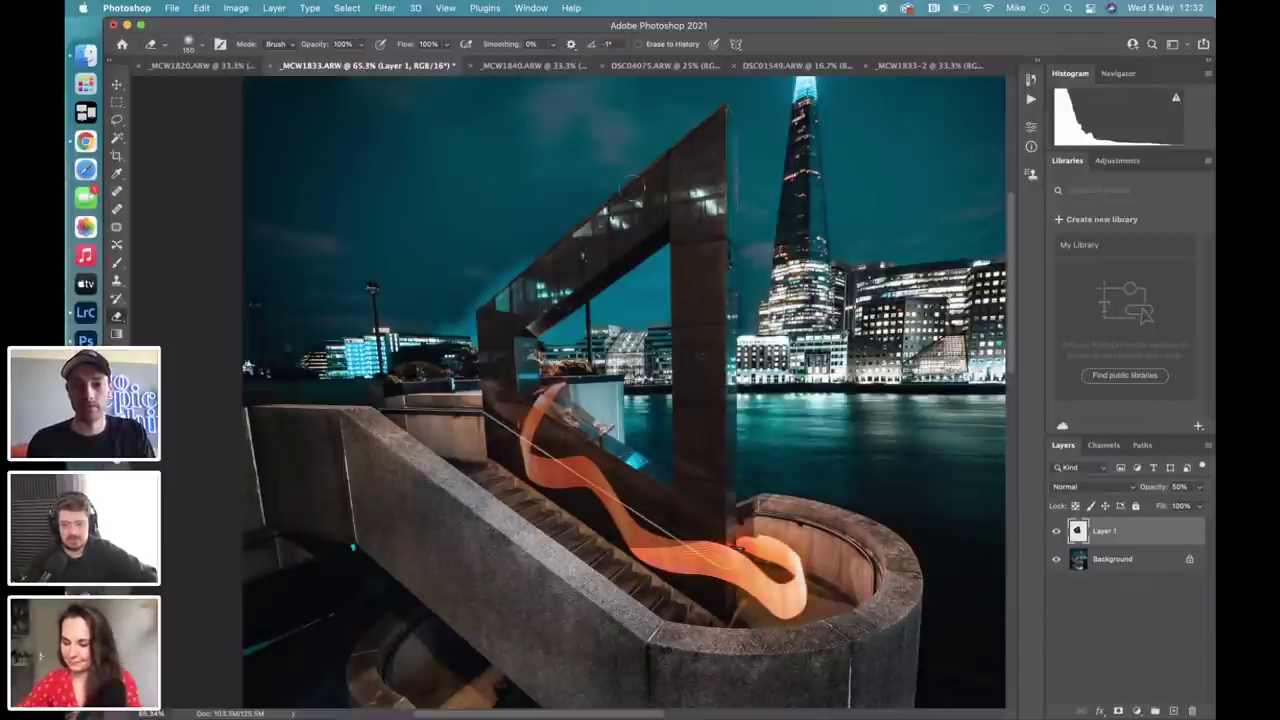
{"action": "mouse_move", "coordinate": [522, 262]}
{"action": "left_mouse_down"}
{"action": "mouse_move", "coordinate": [450, 310]}
{"action": "mouse_move", "coordinate": [443, 294]}
{"action": "mouse_move", "coordinate": [465, 297]}
{"action": "mouse_move", "coordinate": [455, 358]}
{"action": "mouse_move", "coordinate": [451, 315]}
{"action": "left_mouse_up"}
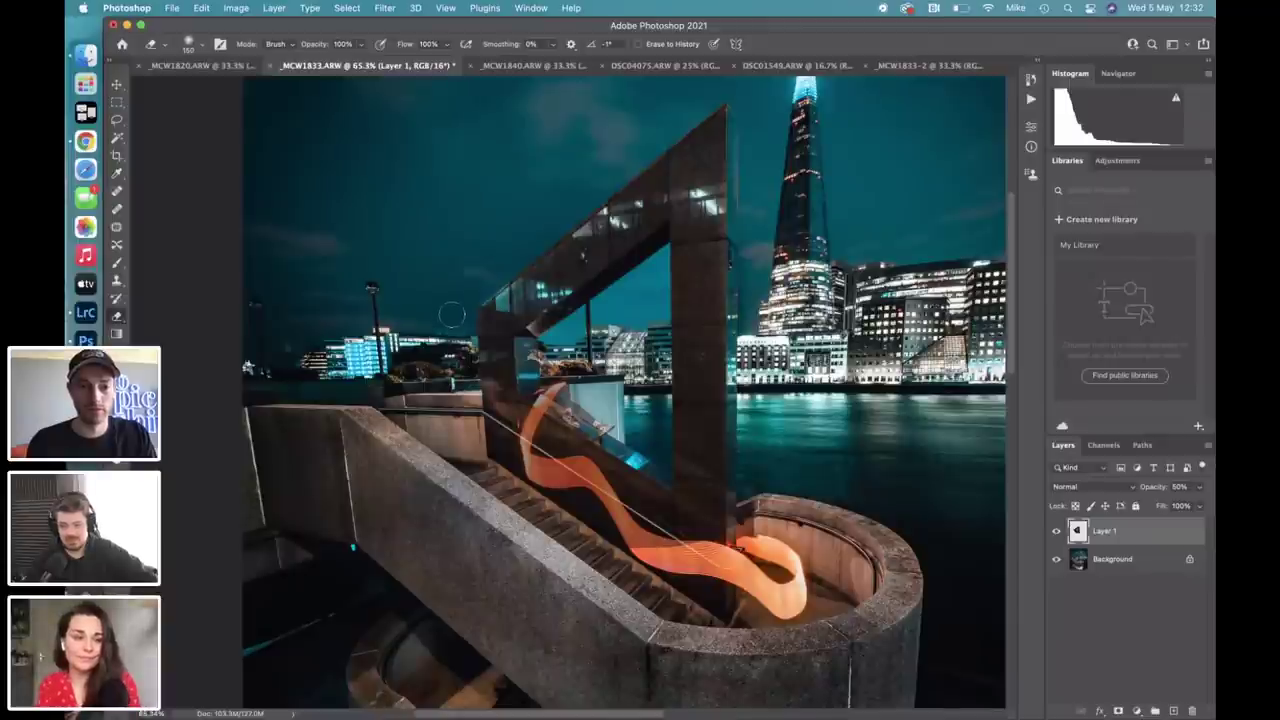
Check the erased cutout with the Background layer hidden, show the background again, and set Layer 1's opacity to 100%.
{"action": "left_click", "coordinate": [1056, 560]}
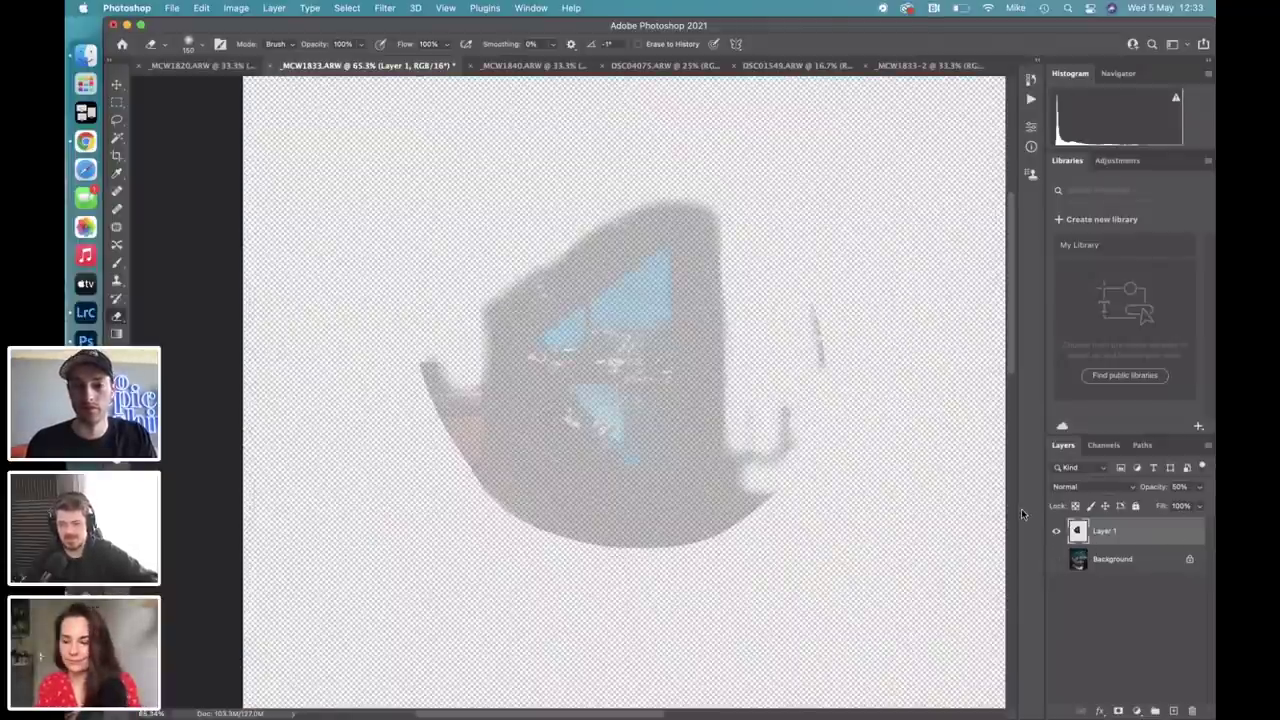
{"action": "left_click", "coordinate": [1056, 560]}
{"action": "left_click", "coordinate": [1196, 487]}
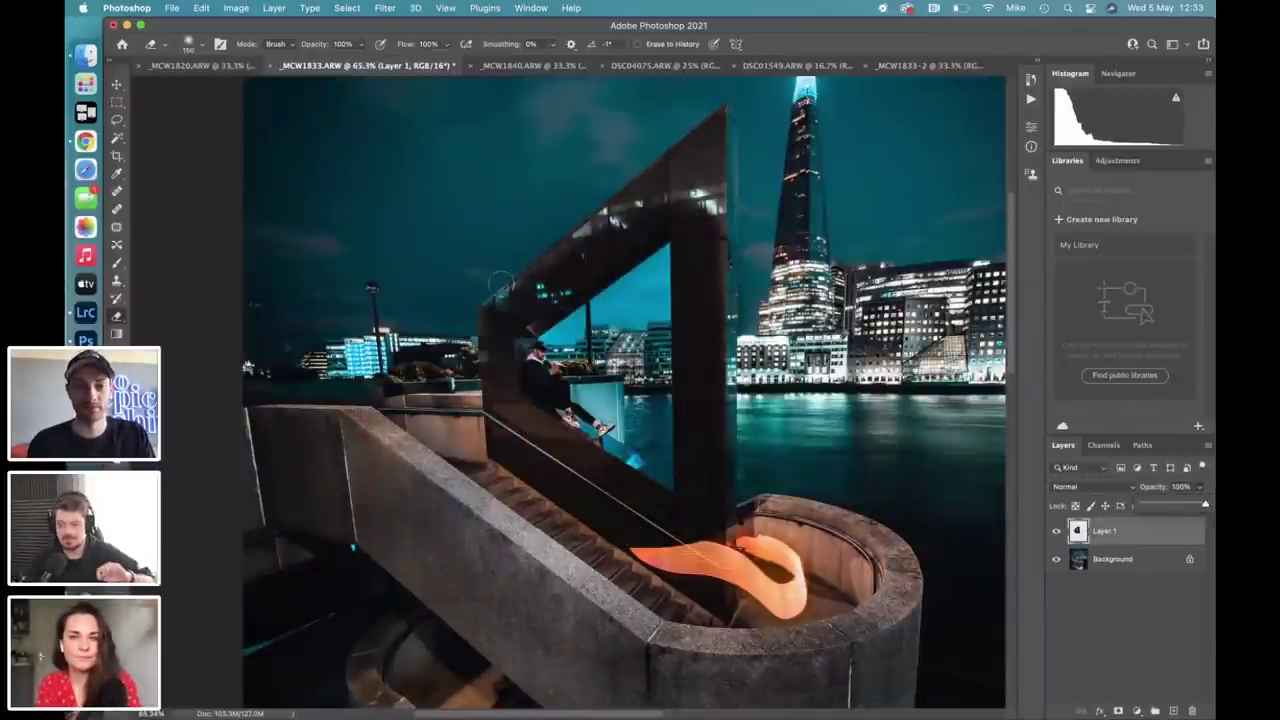
{"action": "left_click", "coordinate": [476, 298]}
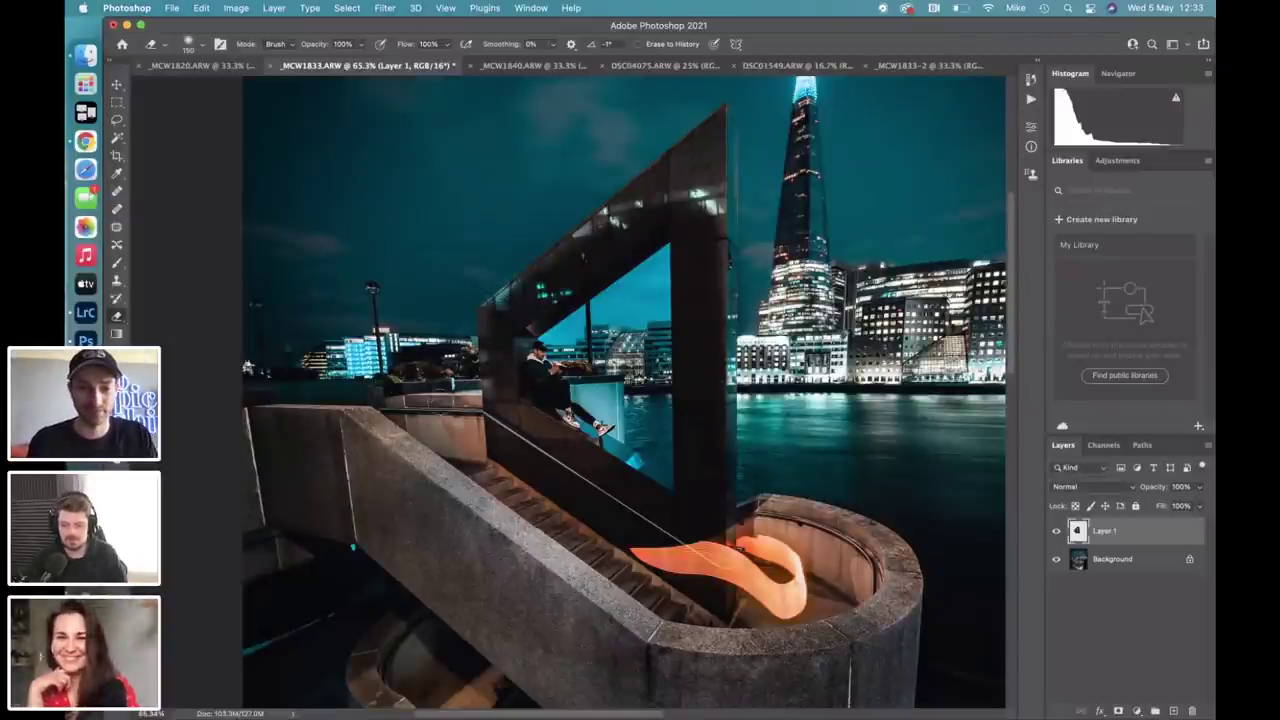
Erase the lower part of Layer 1 along the staircase to reveal the orange light trail beneath the triangular frame.
{"action": "key", "text": "bracketleft"}
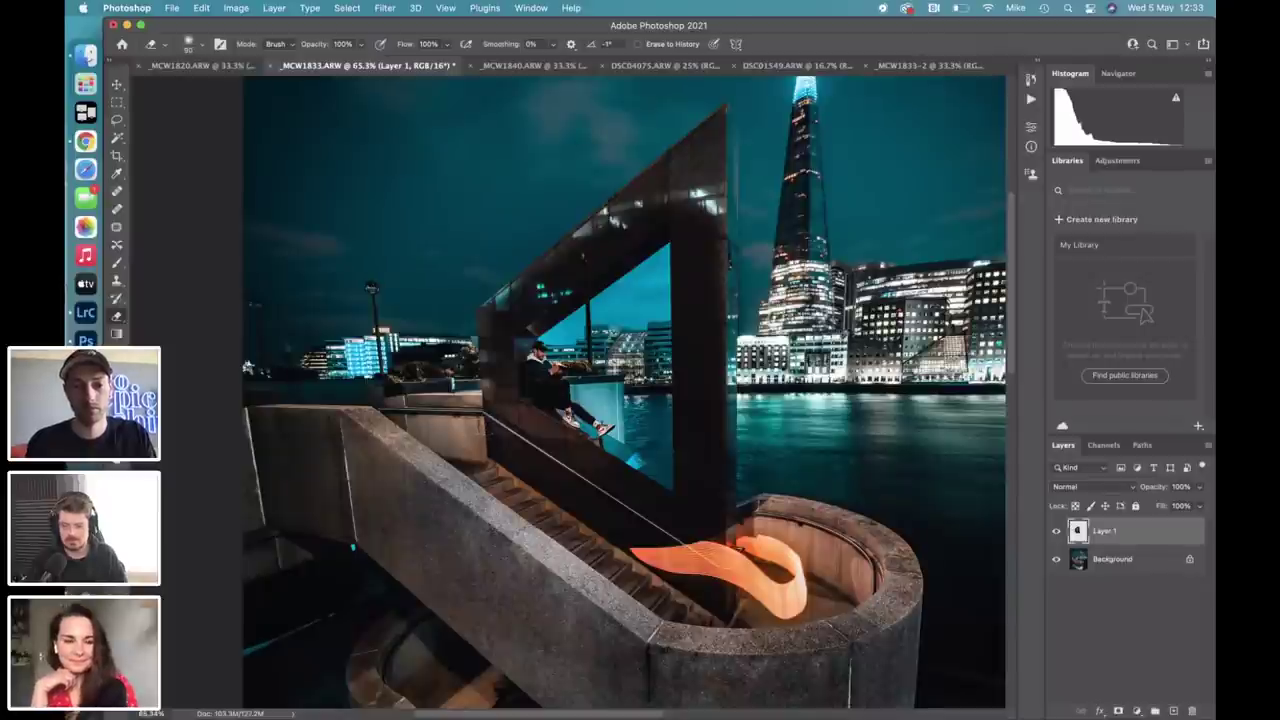
{"action": "mouse_move", "coordinate": [618, 530]}
{"action": "left_mouse_down"}
{"action": "mouse_move", "coordinate": [530, 455]}
{"action": "mouse_move", "coordinate": [515, 478]}
{"action": "left_mouse_up"}
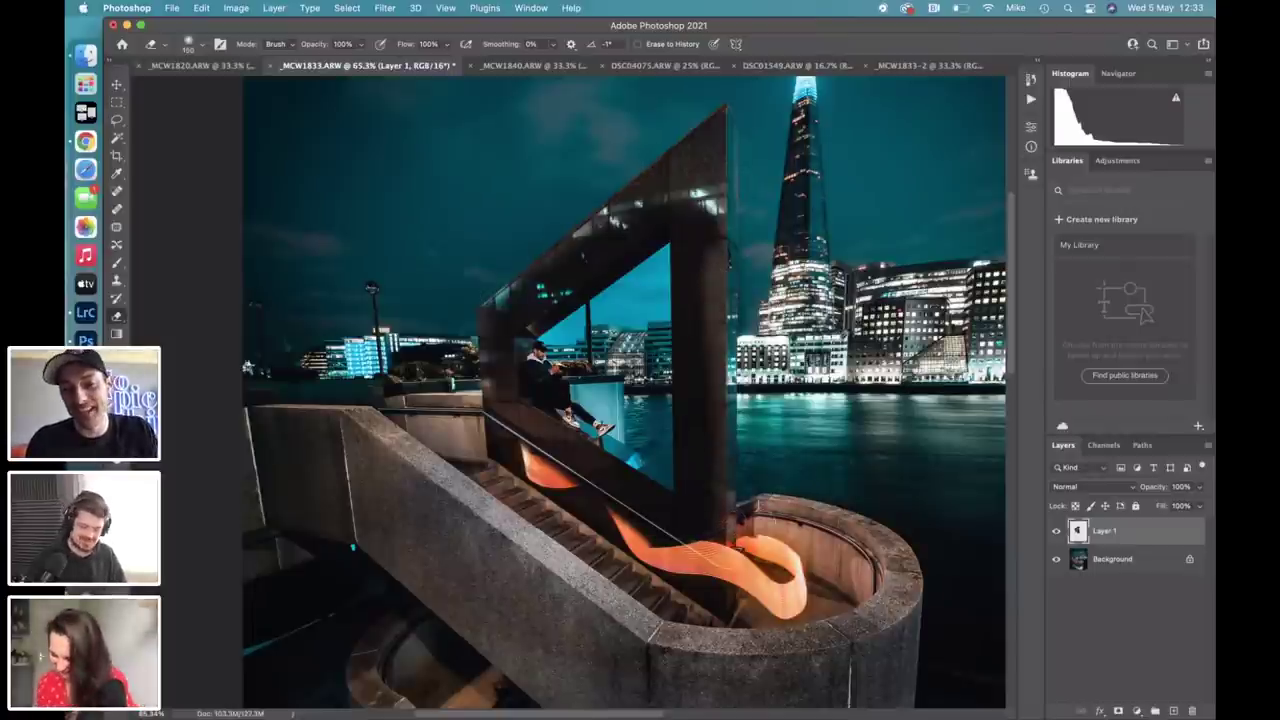
{"action": "mouse_move", "coordinate": [748, 512]}
{"action": "left_mouse_down"}
{"action": "mouse_move", "coordinate": [662, 524]}
{"action": "mouse_move", "coordinate": [592, 498]}
{"action": "left_mouse_up"}
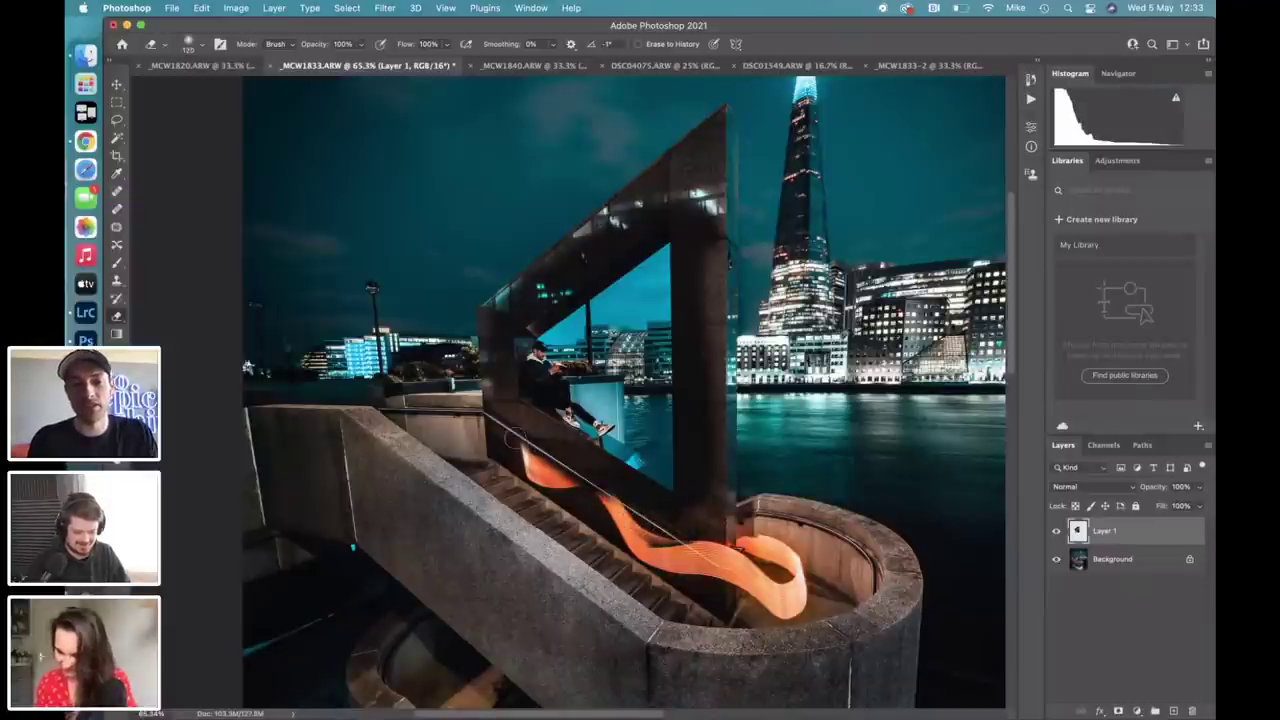
{"action": "mouse_move", "coordinate": [510, 440]}
{"action": "left_mouse_down"}
{"action": "mouse_move", "coordinate": [595, 486]}
{"action": "mouse_move", "coordinate": [615, 482]}
{"action": "mouse_move", "coordinate": [682, 540]}
{"action": "mouse_move", "coordinate": [745, 517]}
{"action": "left_mouse_up"}
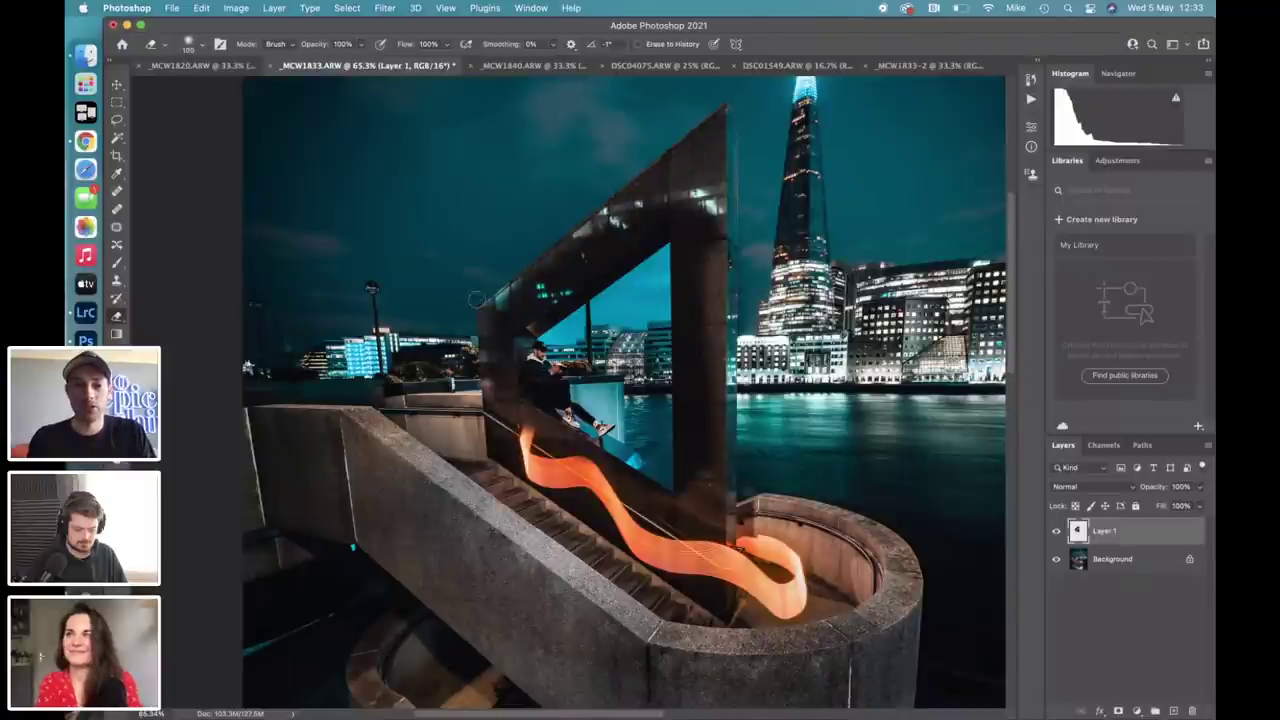
Erase Layer 1 over the slanted beam and the upper pillar of the triangular frame.
{"action": "mouse_move", "coordinate": [492, 338]}
{"action": "left_mouse_down"}
{"action": "mouse_move", "coordinate": [540, 278]}
{"action": "mouse_move", "coordinate": [618, 220]}
{"action": "left_mouse_up"}
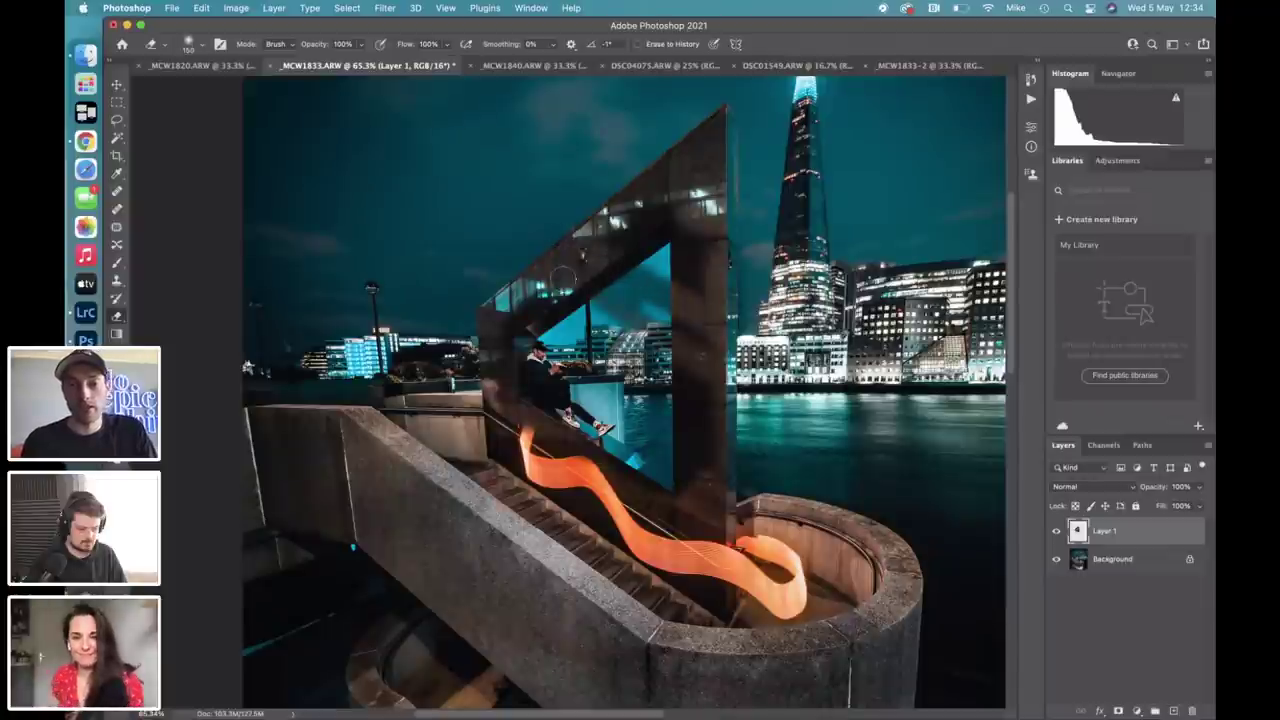
{"action": "key", "text": "bracketright"}
{"action": "key", "text": "bracketright"}
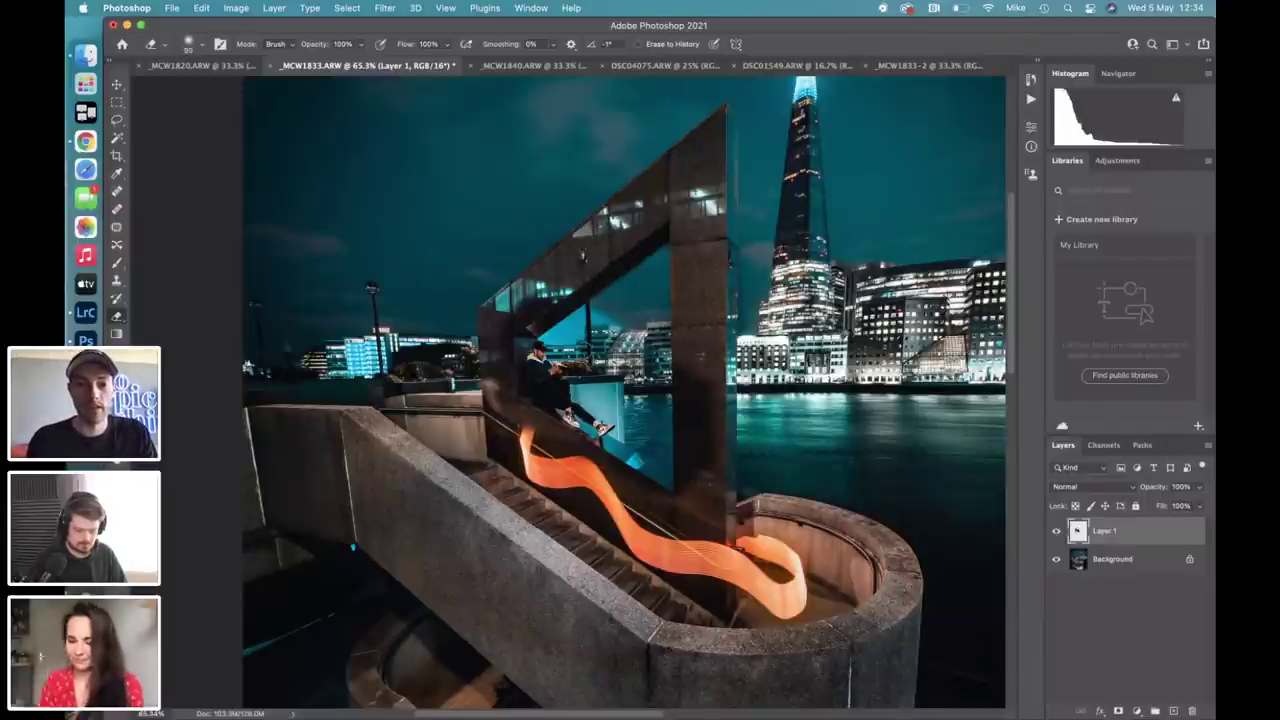
Hide the Background layer, erase the stray Layer 1 remnants around the cutout with a 200 brush, and show the Background again.
{"action": "left_click", "coordinate": [1056, 559]}
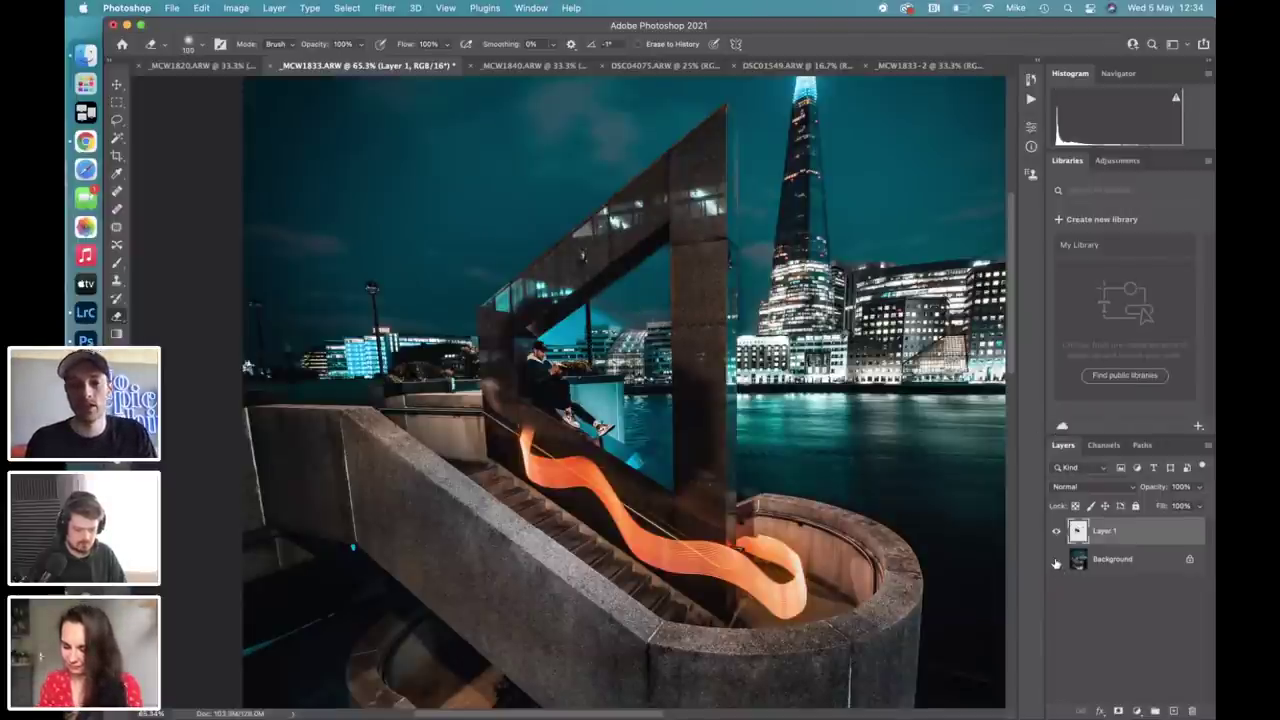
{"action": "mouse_move", "coordinate": [405, 390]}
{"action": "left_mouse_down"}
{"action": "mouse_move", "coordinate": [411, 342]}
{"action": "mouse_move", "coordinate": [430, 370]}
{"action": "left_mouse_up"}
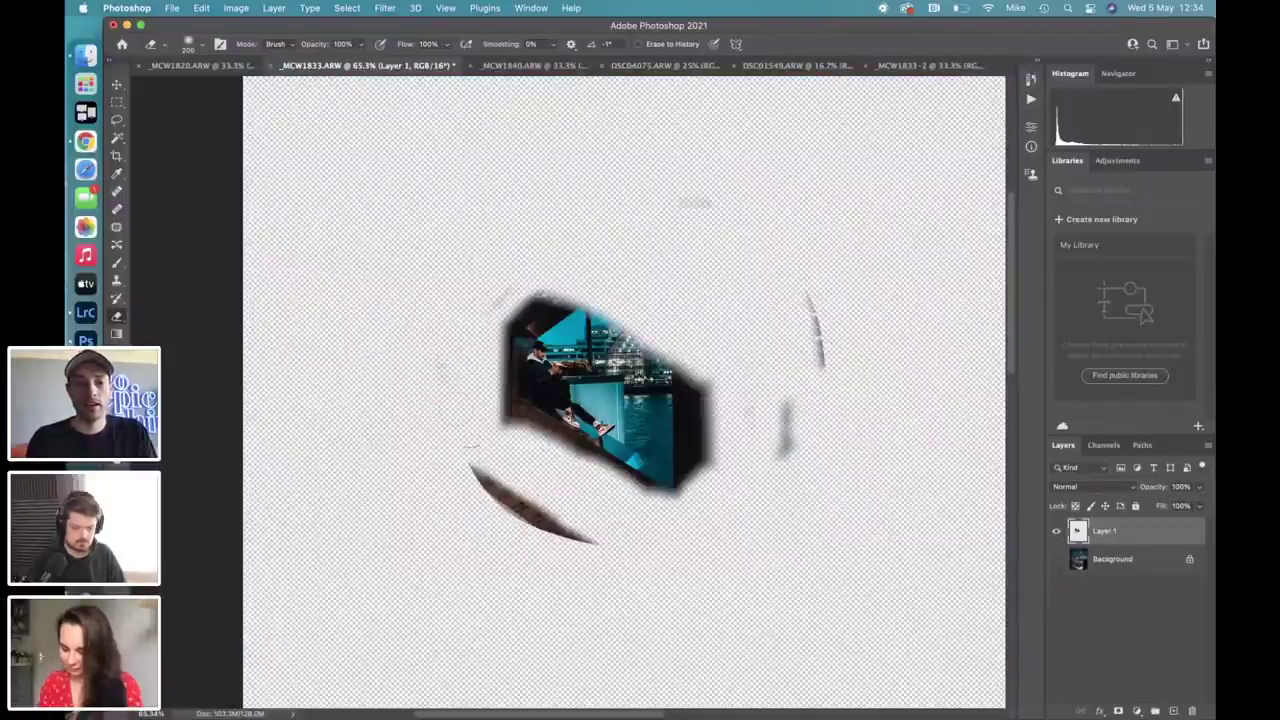
{"action": "key", "text": "bracketright"}
{"action": "key", "text": "bracketright"}
{"action": "key", "text": "bracketright"}
{"action": "key", "text": "bracketright"}
{"action": "left_click_drag", "start_coordinate": [443, 466], "coordinate": [591, 534]}
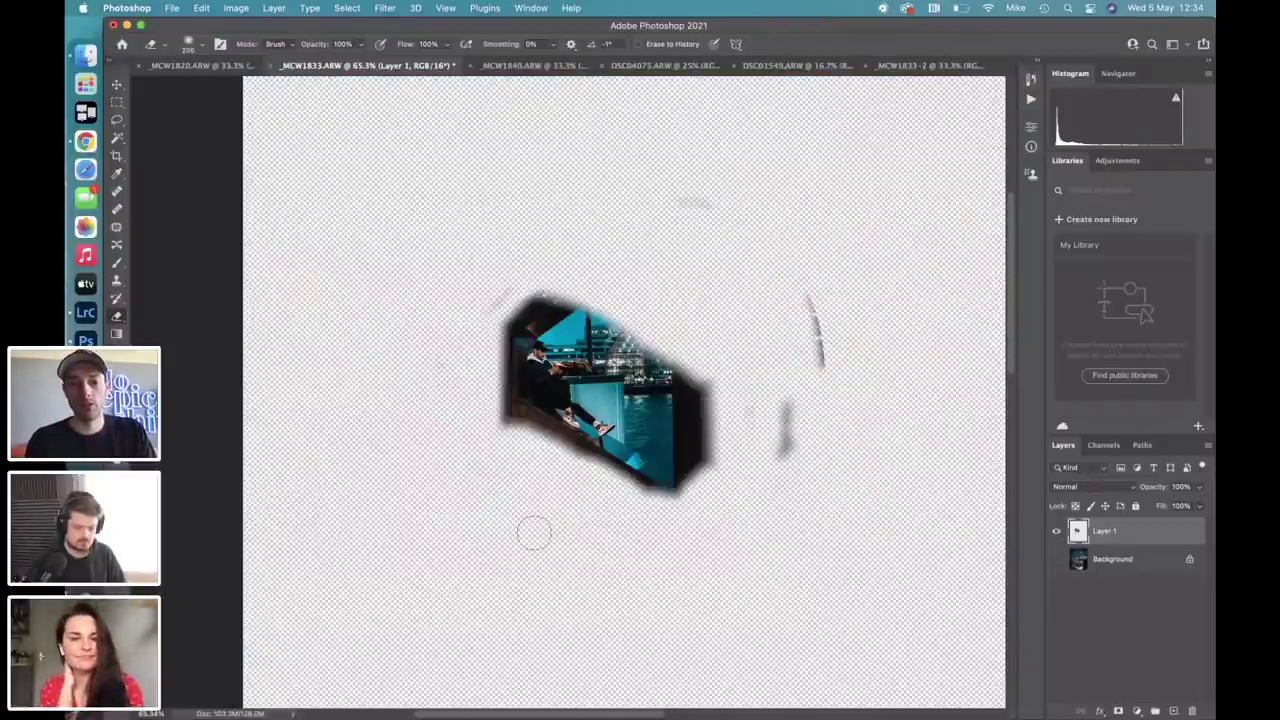
{"action": "left_click_drag", "start_coordinate": [790, 420], "coordinate": [792, 450]}
{"action": "left_click_drag", "start_coordinate": [820, 314], "coordinate": [820, 390]}
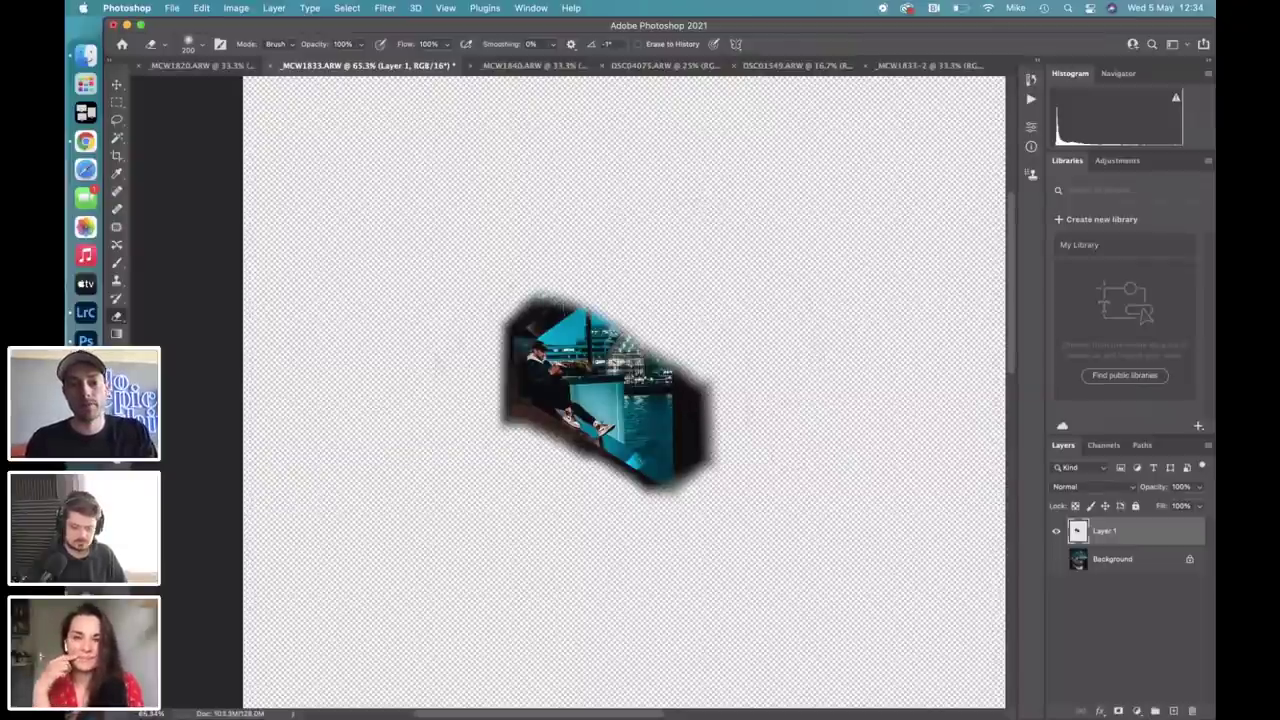
{"action": "left_click", "coordinate": [1057, 560]}
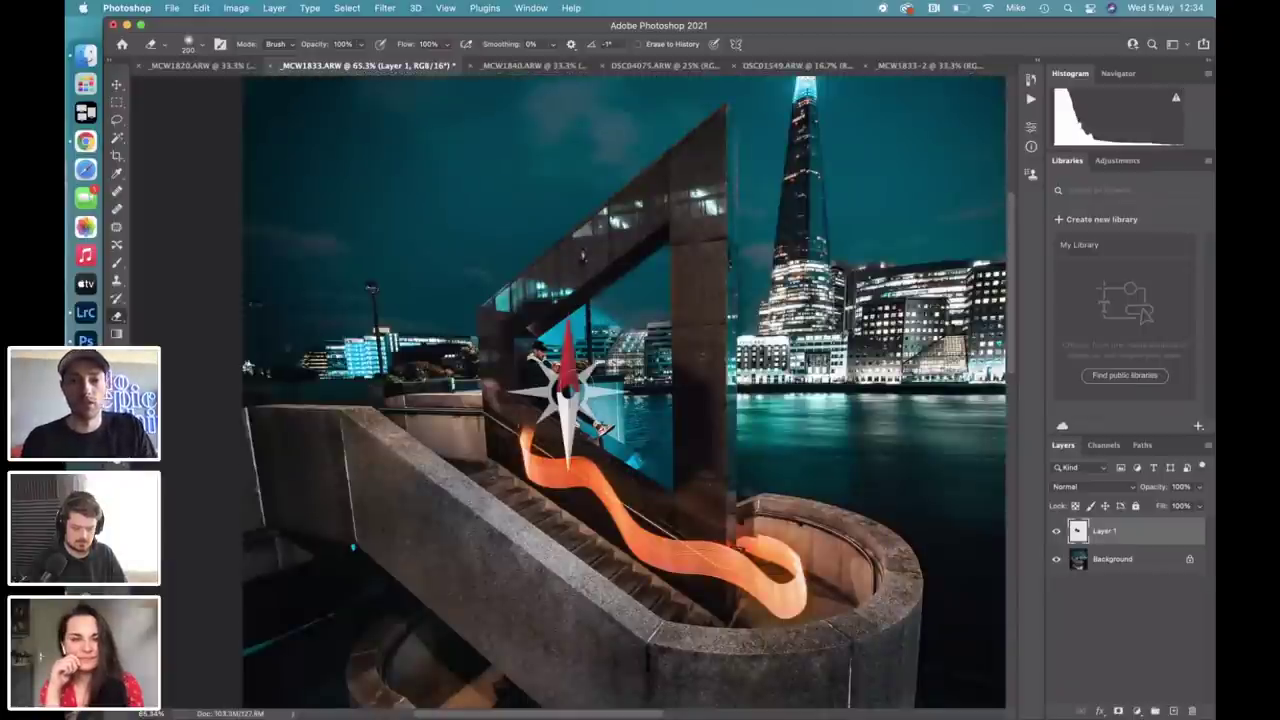
Examine how the seated man blends into the light-trail scene, both close up and across the wider image.
{"action": "scroll", "coordinate": [578, 377], "scroll_direction": "up", "scroll_amount": 4}
{"action": "scroll", "coordinate": [578, 377], "scroll_direction": "up", "scroll_amount": 4}
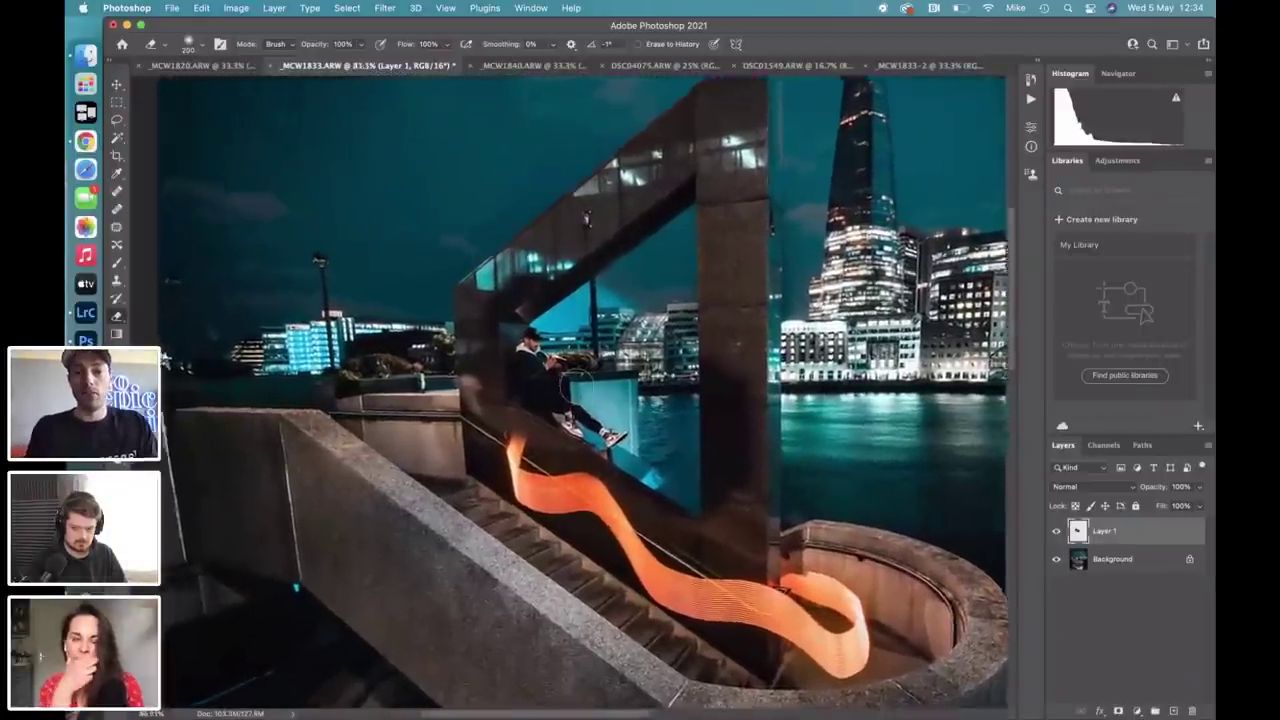
{"action": "scroll", "coordinate": [578, 380], "scroll_direction": "down", "scroll_amount": 1}
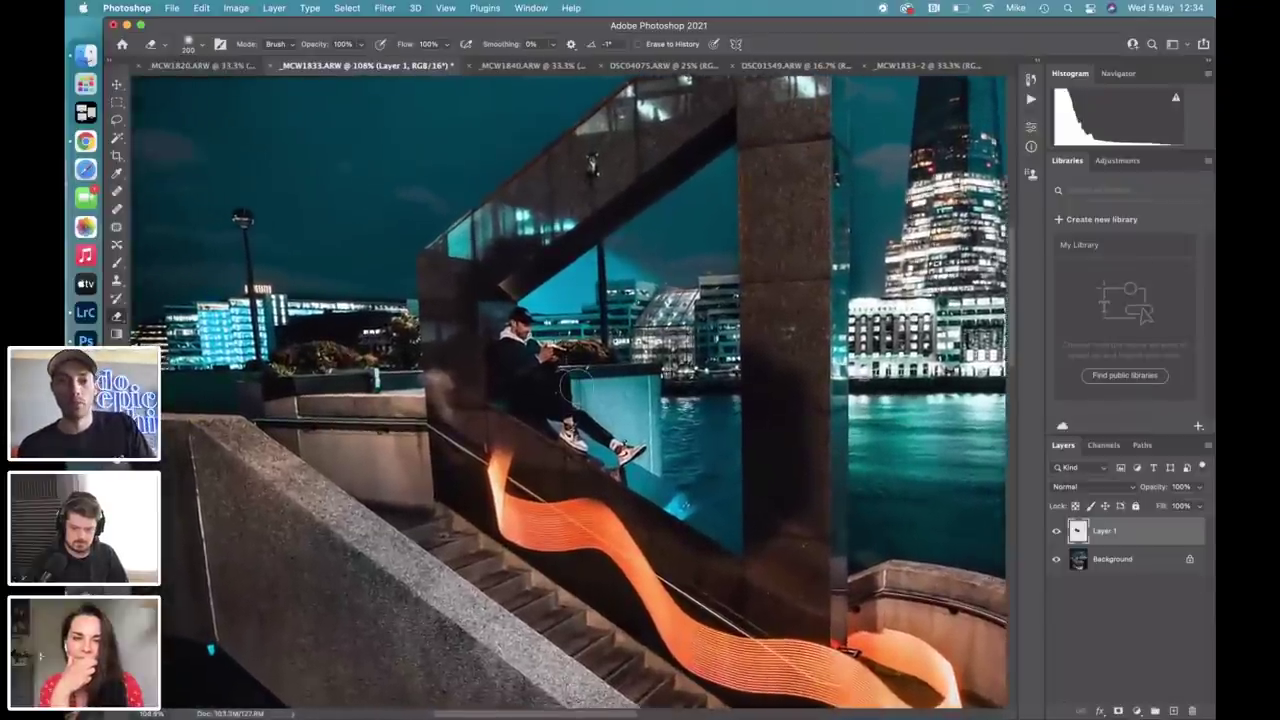
{"action": "scroll", "coordinate": [697, 248], "scroll_direction": "down", "scroll_amount": 3}
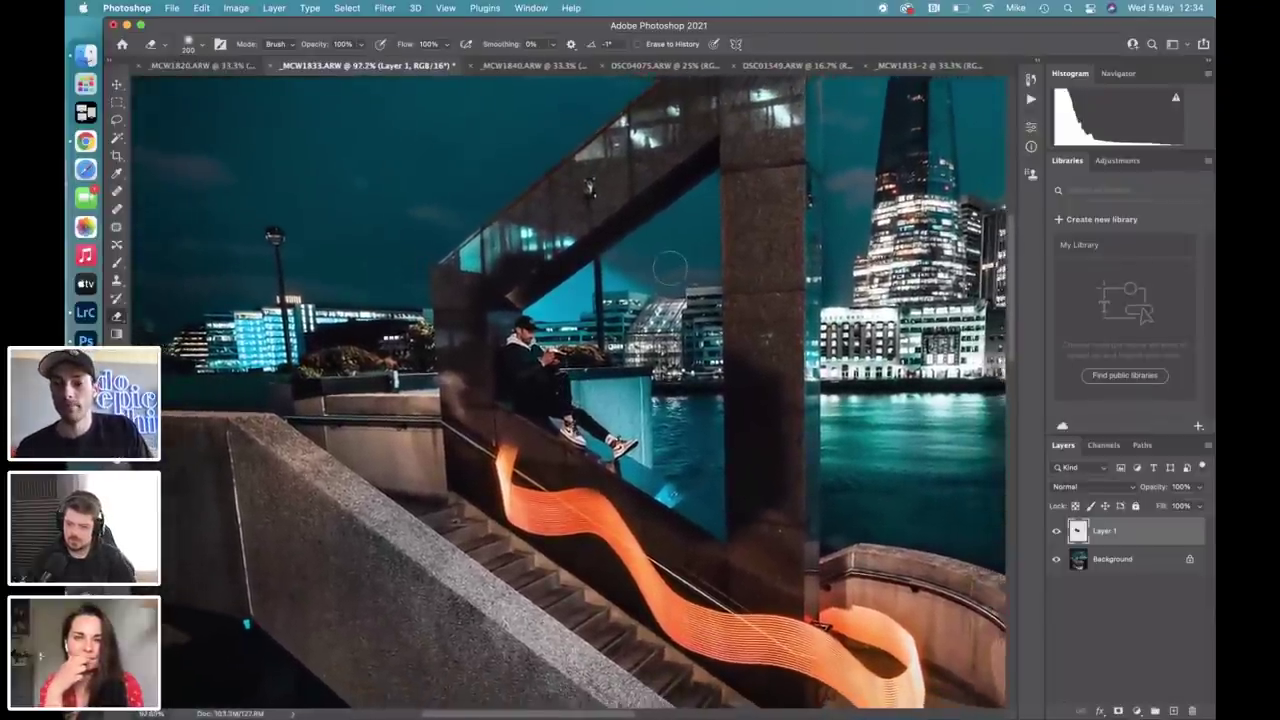
{"action": "scroll", "coordinate": [589, 288], "scroll_direction": "down", "scroll_amount": 3}
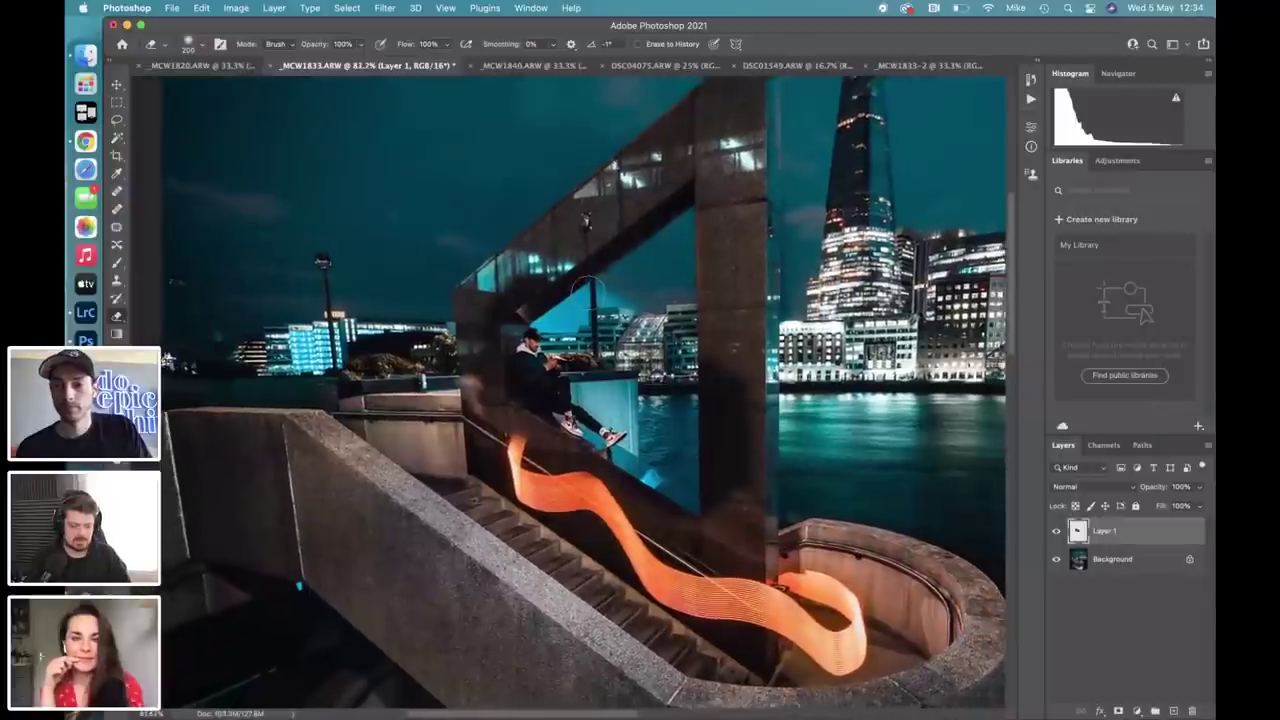
{"action": "scroll", "coordinate": [589, 289], "scroll_direction": "down", "scroll_amount": 1}
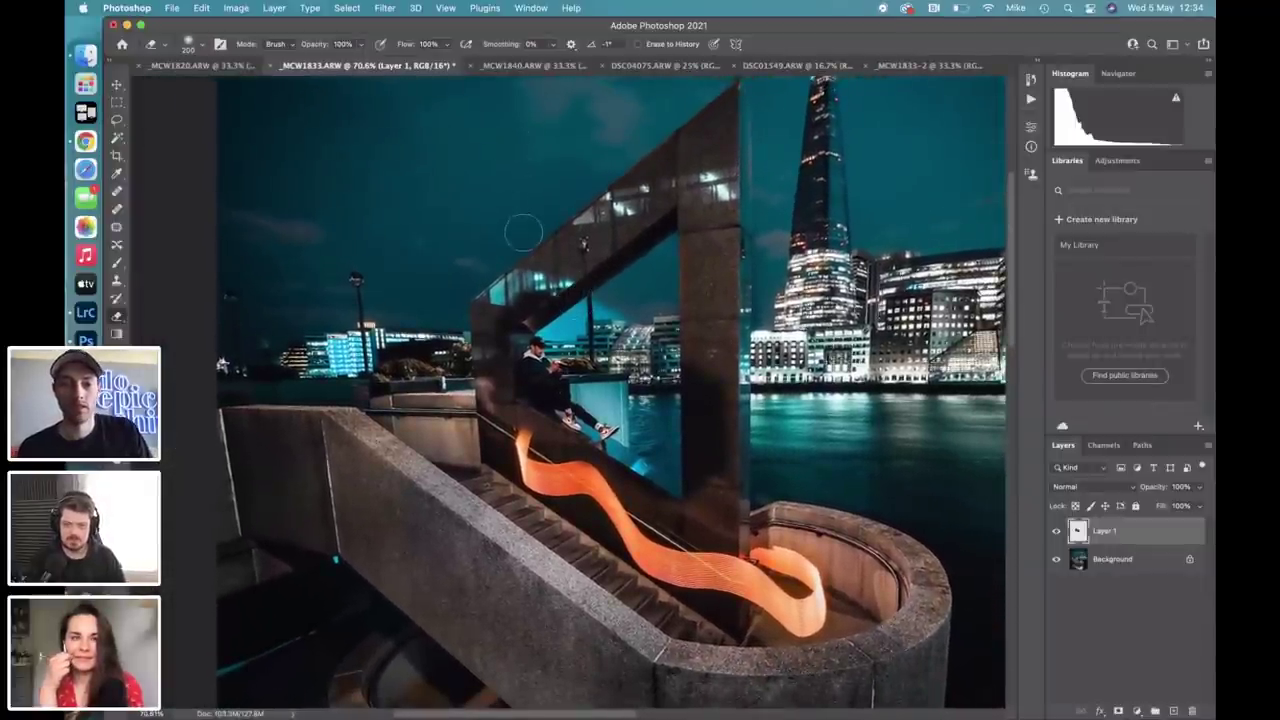
Check the zoom options in the Tools preferences and close them with the settings as they are.
{"action": "left_click", "coordinate": [124, 8]}
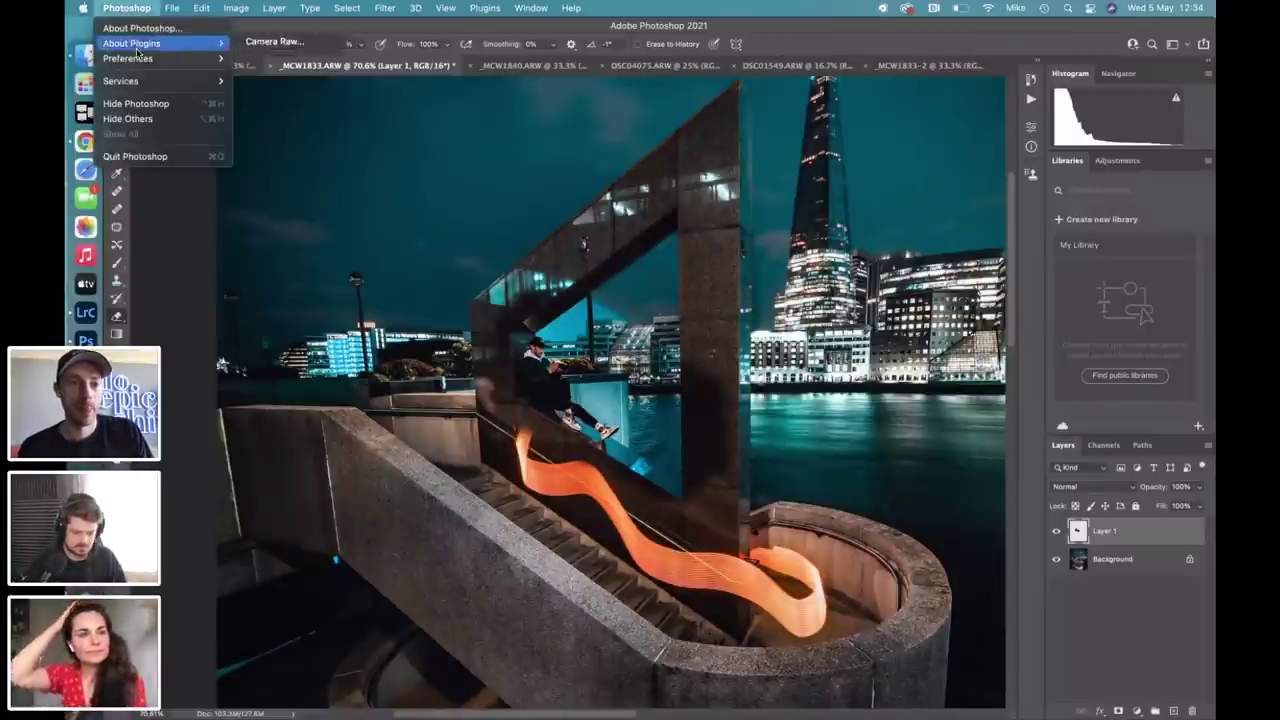
{"action": "mouse_move", "coordinate": [138, 60]}
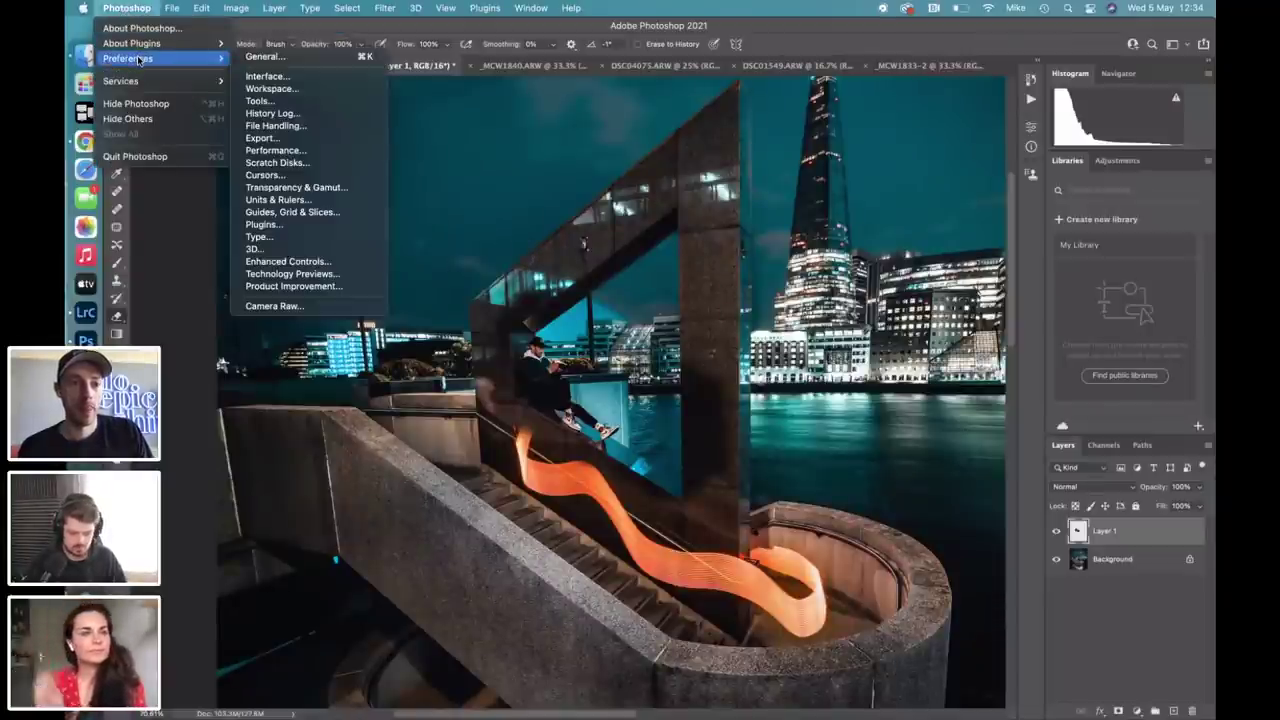
{"action": "left_click", "coordinate": [298, 104]}
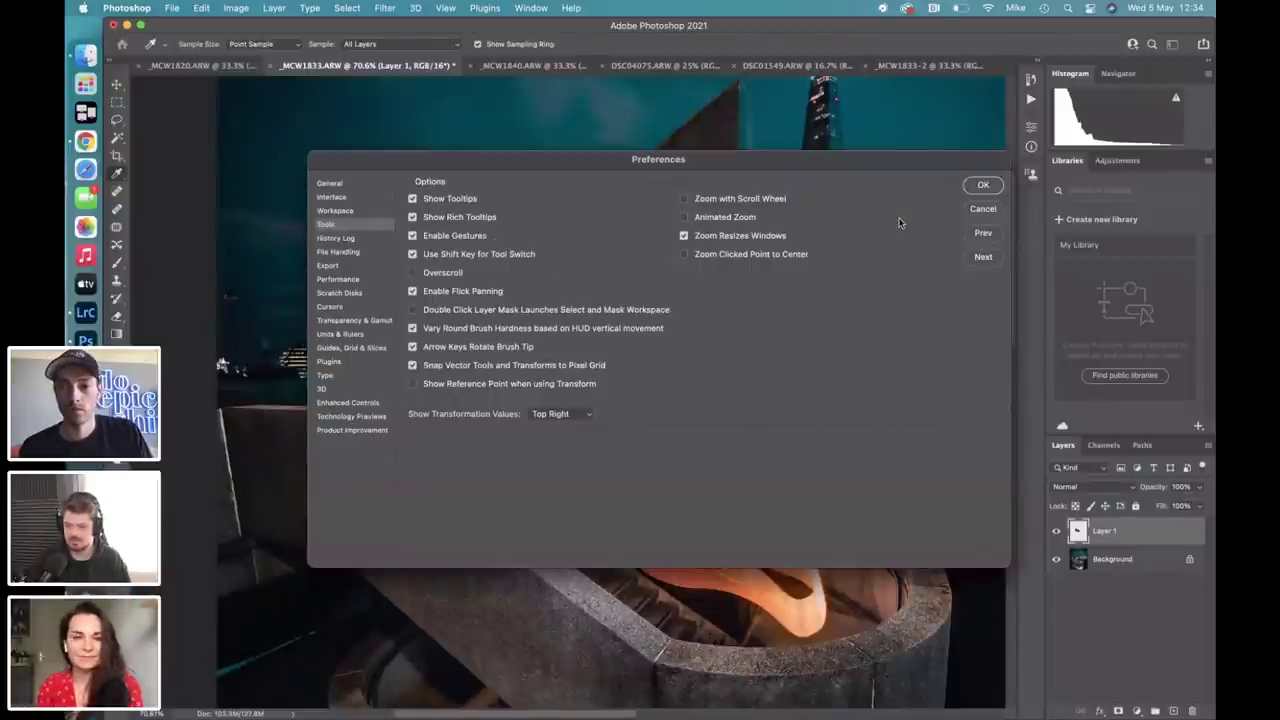
{"action": "left_click", "coordinate": [983, 187]}
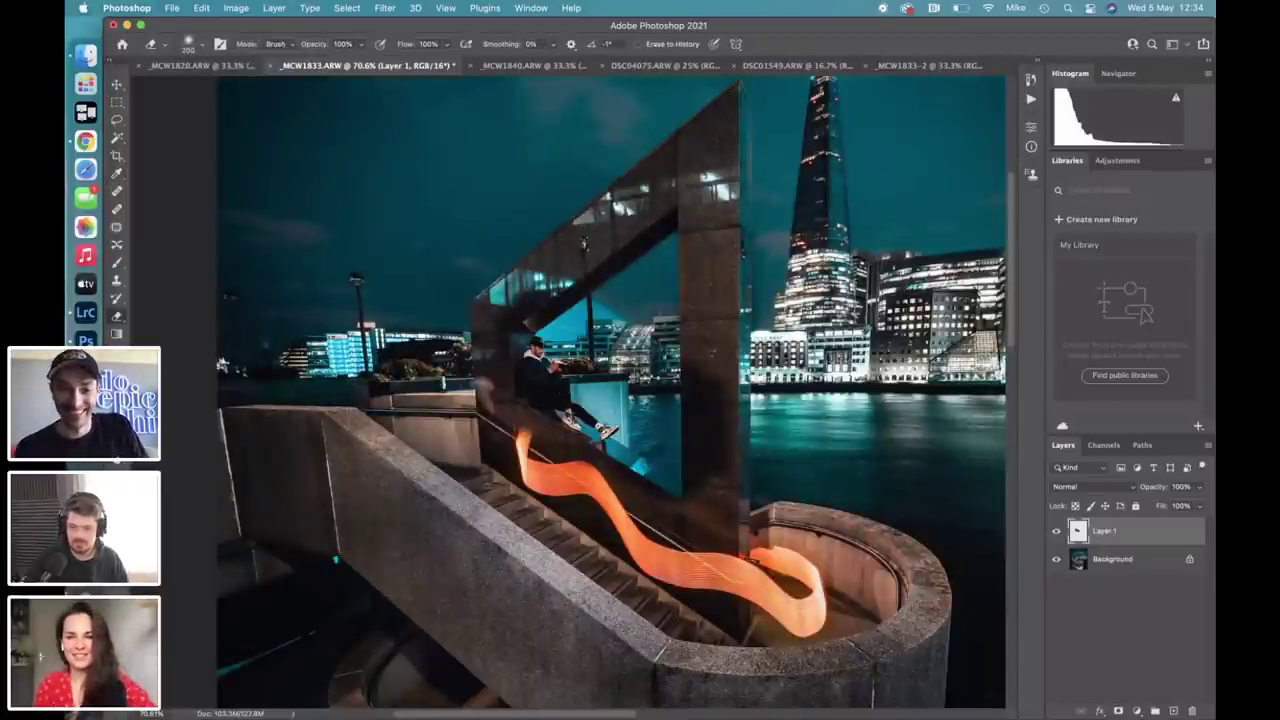
Erase Layer 1's dark patch on the thick pillar of the triangular frame with the eraser brush reduced to 125.
{"action": "scroll", "coordinate": [600, 370], "scroll_direction": "up", "scroll_amount": 3}
{"action": "scroll", "coordinate": [572, 392], "scroll_direction": "up", "scroll_amount": 5}
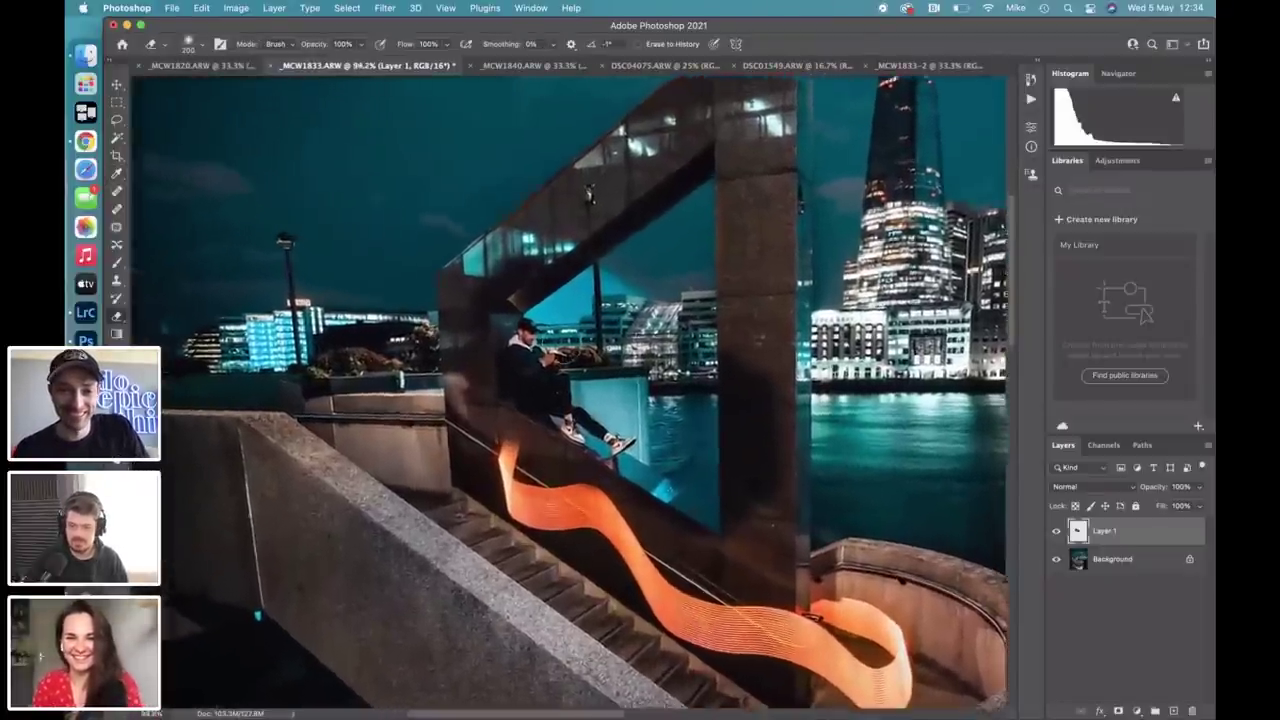
{"action": "scroll", "coordinate": [574, 341], "scroll_direction": "up", "scroll_amount": 2}
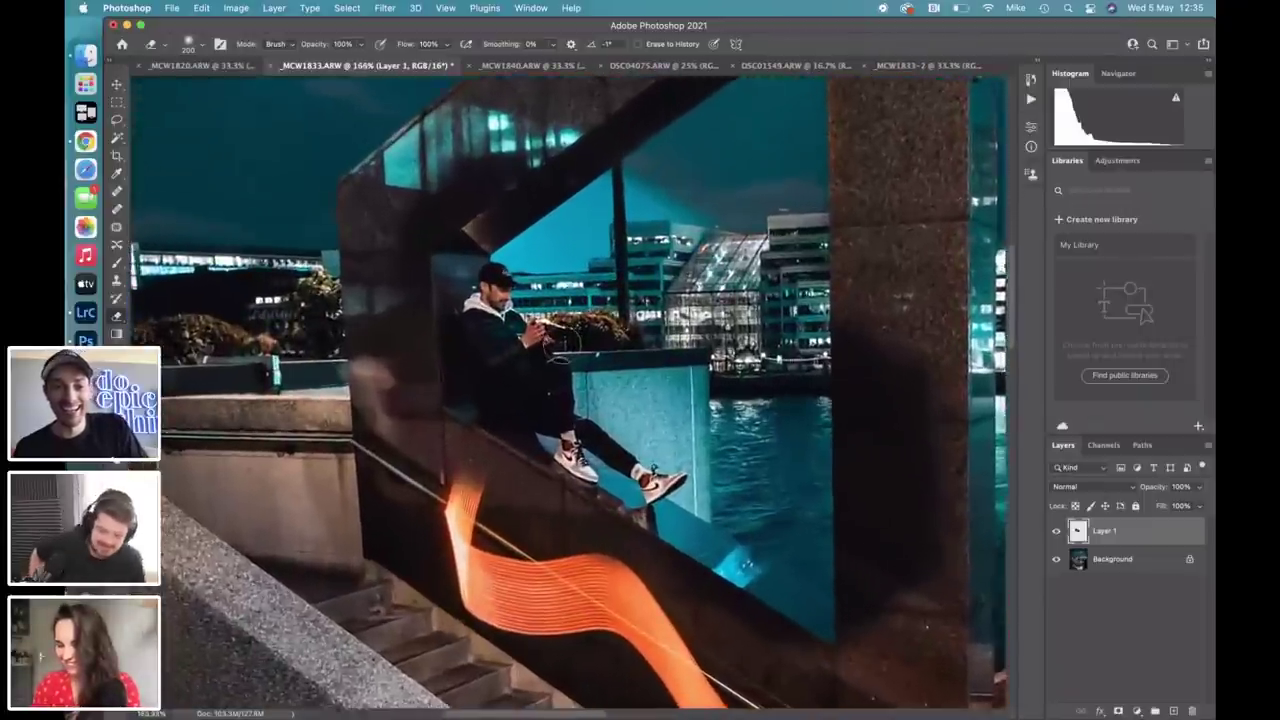
{"action": "scroll", "coordinate": [565, 340], "scroll_direction": "down", "scroll_amount": 3}
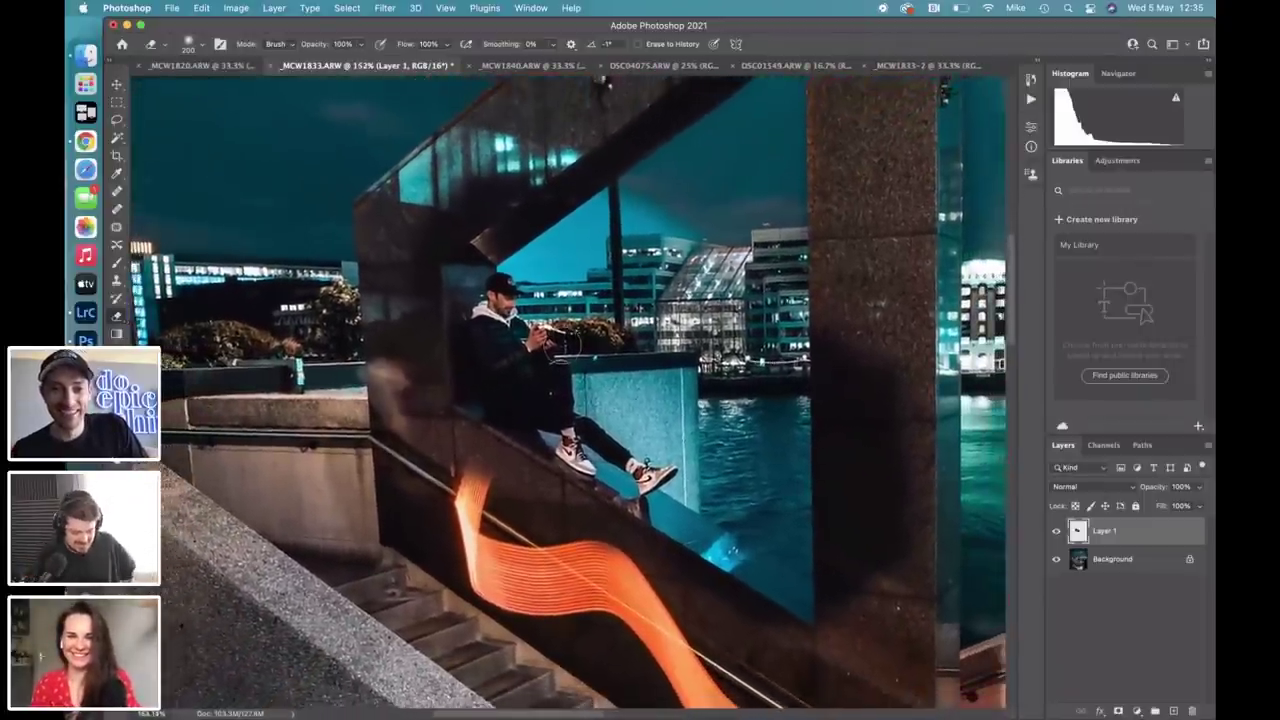
{"action": "scroll", "coordinate": [565, 347], "scroll_direction": "up", "scroll_amount": 2}
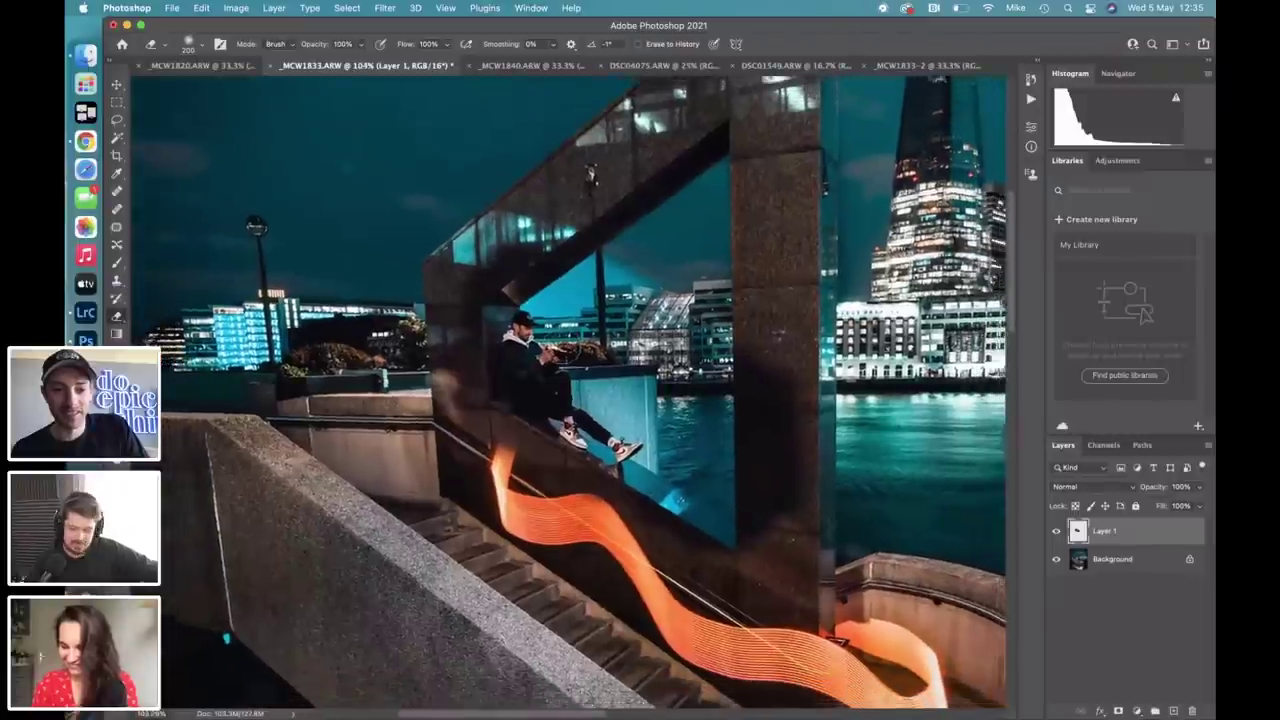
{"action": "scroll", "coordinate": [566, 346], "scroll_direction": "up", "scroll_amount": 3}
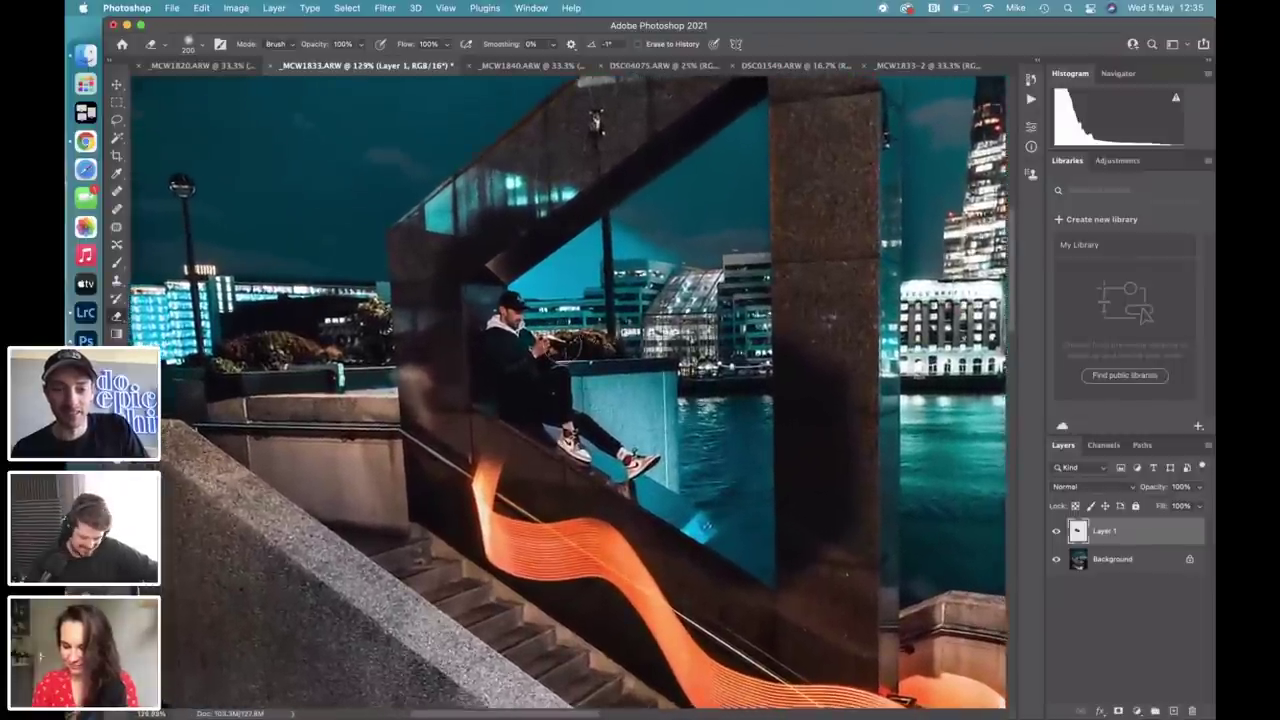
{"action": "scroll", "coordinate": [566, 346], "scroll_direction": "up", "scroll_amount": 1}
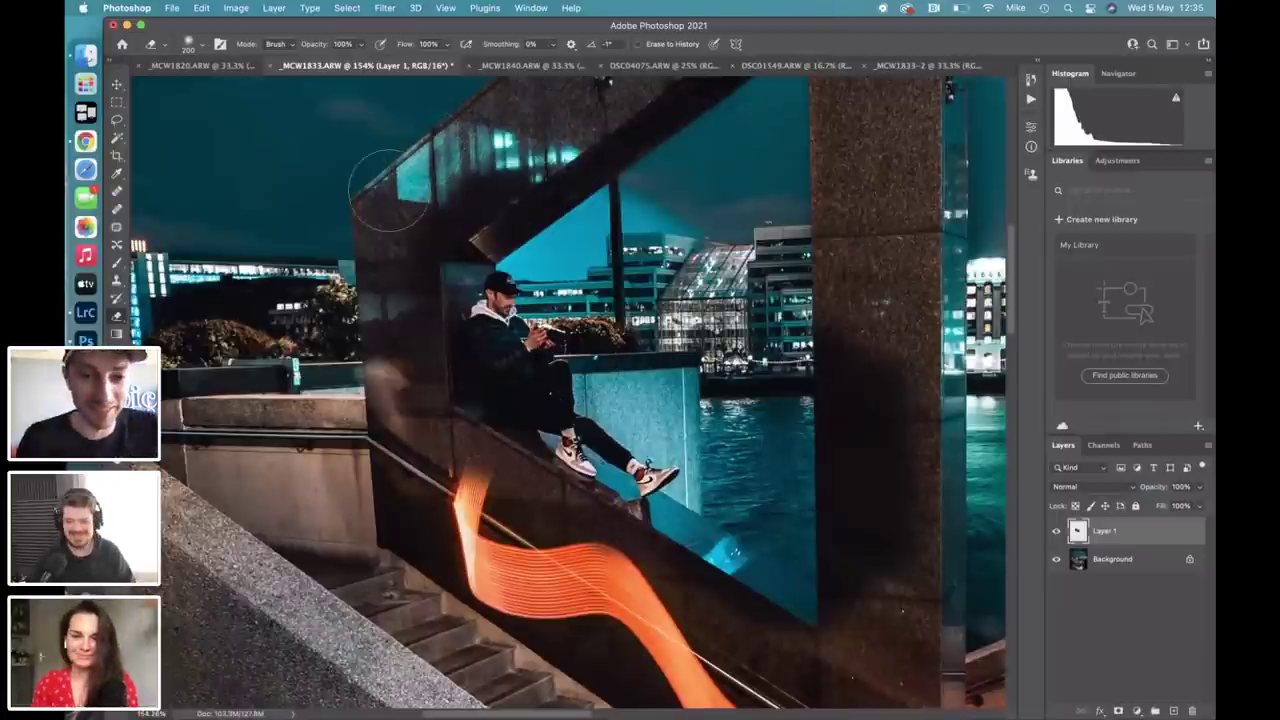
{"action": "left_click_drag", "start_coordinate": [866, 486], "coordinate": [851, 451]}
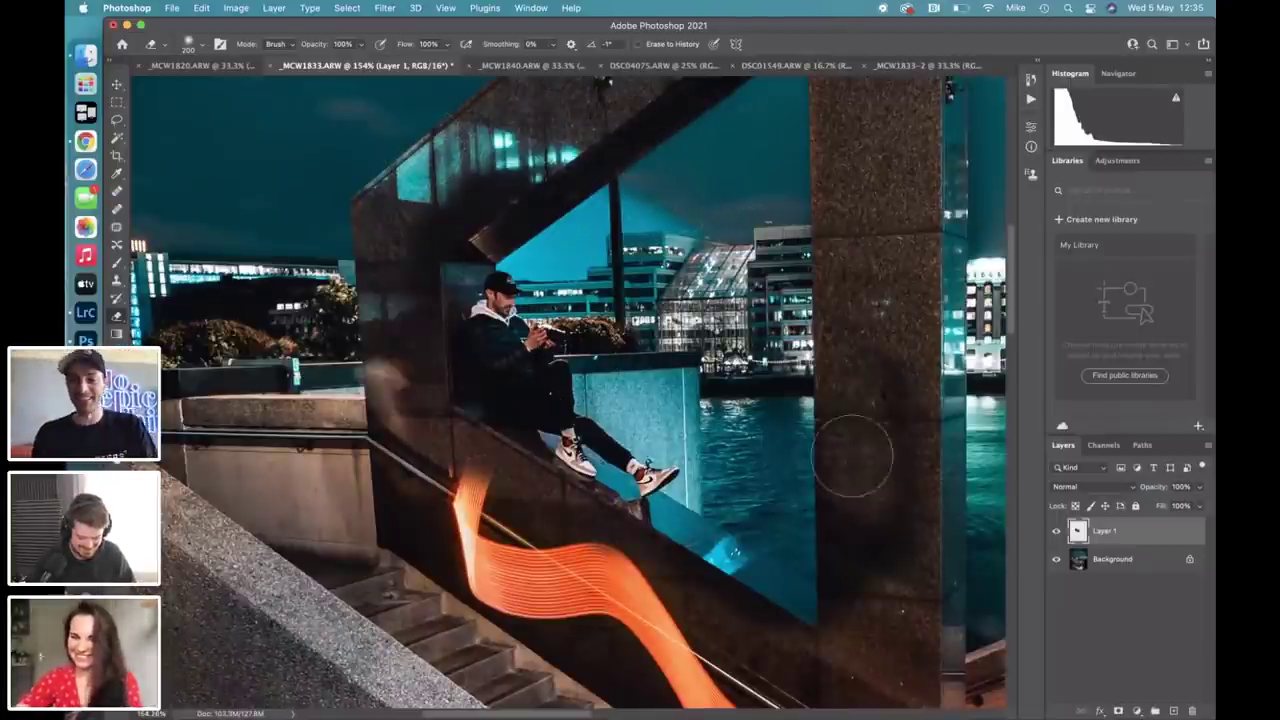
{"action": "key", "text": "bracketleft"}
{"action": "key", "text": "bracketleft"}
{"action": "key", "text": "bracketleft"}
{"action": "mouse_move", "coordinate": [847, 407]}
{"action": "left_mouse_down"}
{"action": "mouse_move", "coordinate": [911, 571]}
{"action": "mouse_move", "coordinate": [900, 609]}
{"action": "mouse_move", "coordinate": [861, 615]}
{"action": "mouse_move", "coordinate": [855, 335]}
{"action": "mouse_move", "coordinate": [838, 585]}
{"action": "left_mouse_up"}
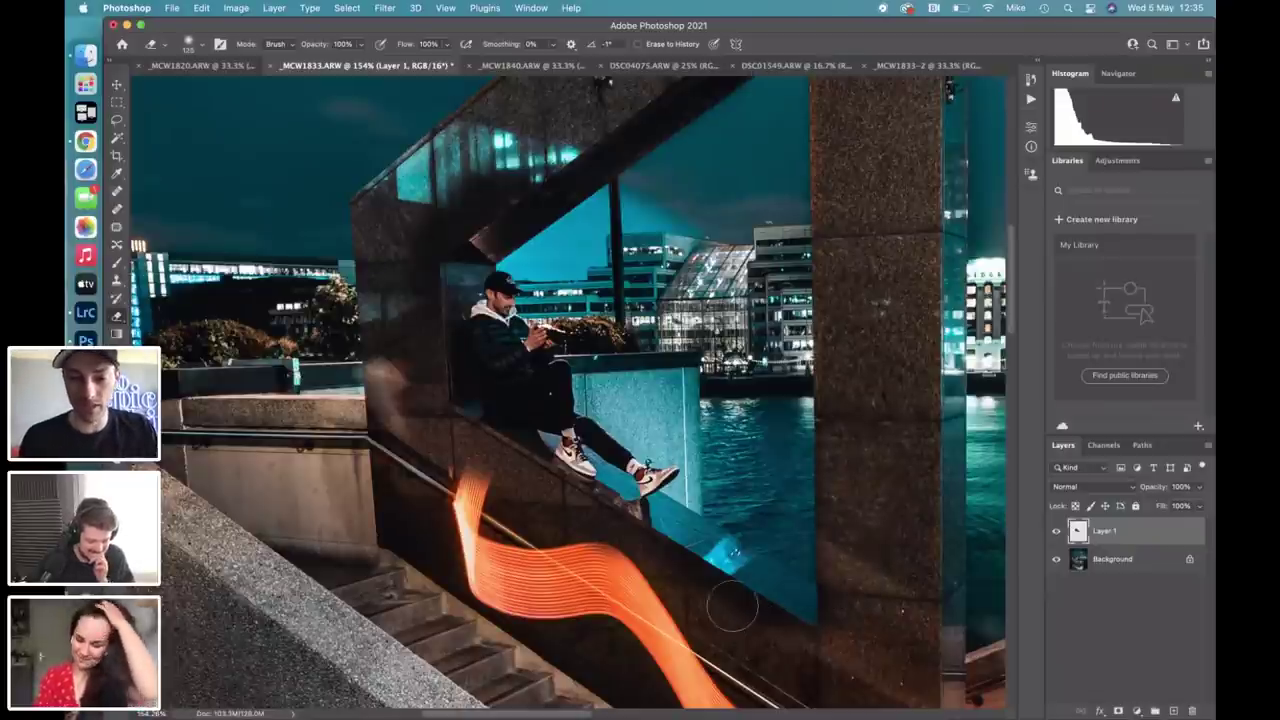
Try to erase Layer 1's river area and lower frame edge beside the pillar, reducing the brush to 50.
{"action": "mouse_move", "coordinate": [697, 594]}
{"action": "left_mouse_down"}
{"action": "mouse_move", "coordinate": [787, 540]}
{"action": "mouse_move", "coordinate": [814, 600]}
{"action": "mouse_move", "coordinate": [800, 457]}
{"action": "mouse_move", "coordinate": [752, 523]}
{"action": "mouse_move", "coordinate": [750, 423]}
{"action": "left_mouse_up"}
{"action": "key", "text": "bracketleft"}
{"action": "key", "text": "bracketleft"}
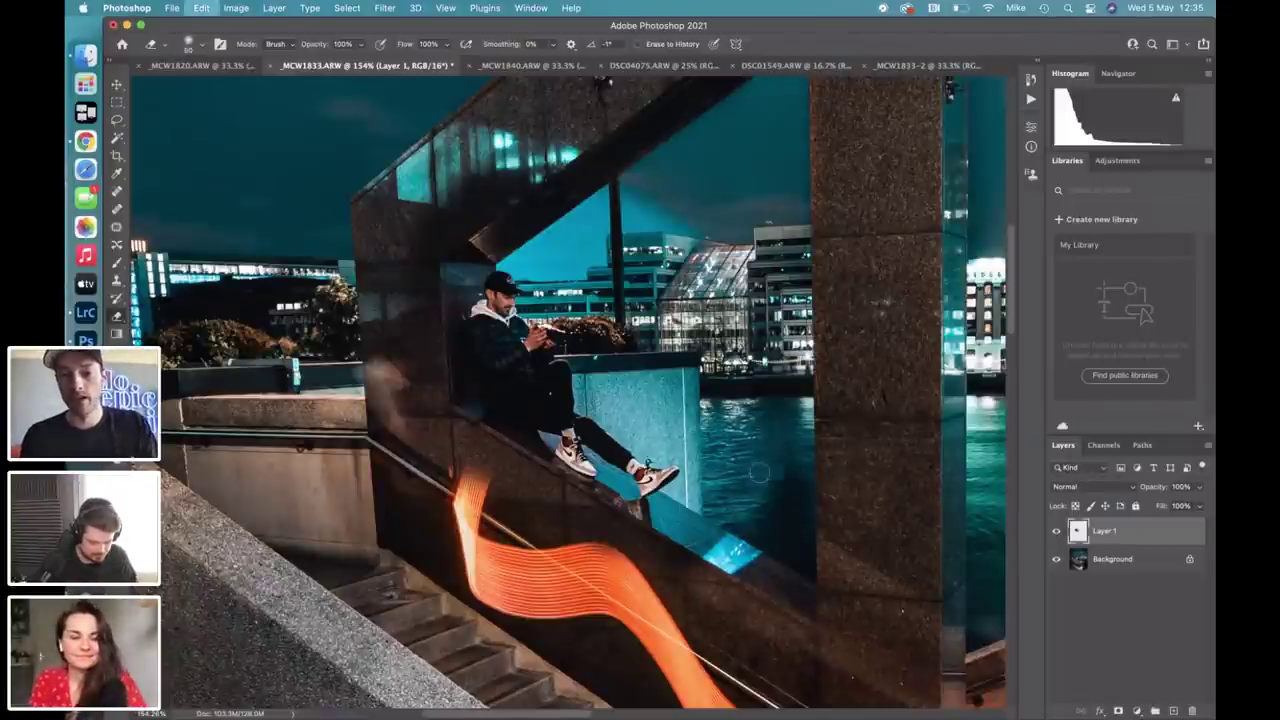
{"action": "left_click_drag", "start_coordinate": [765, 480], "coordinate": [804, 482]}
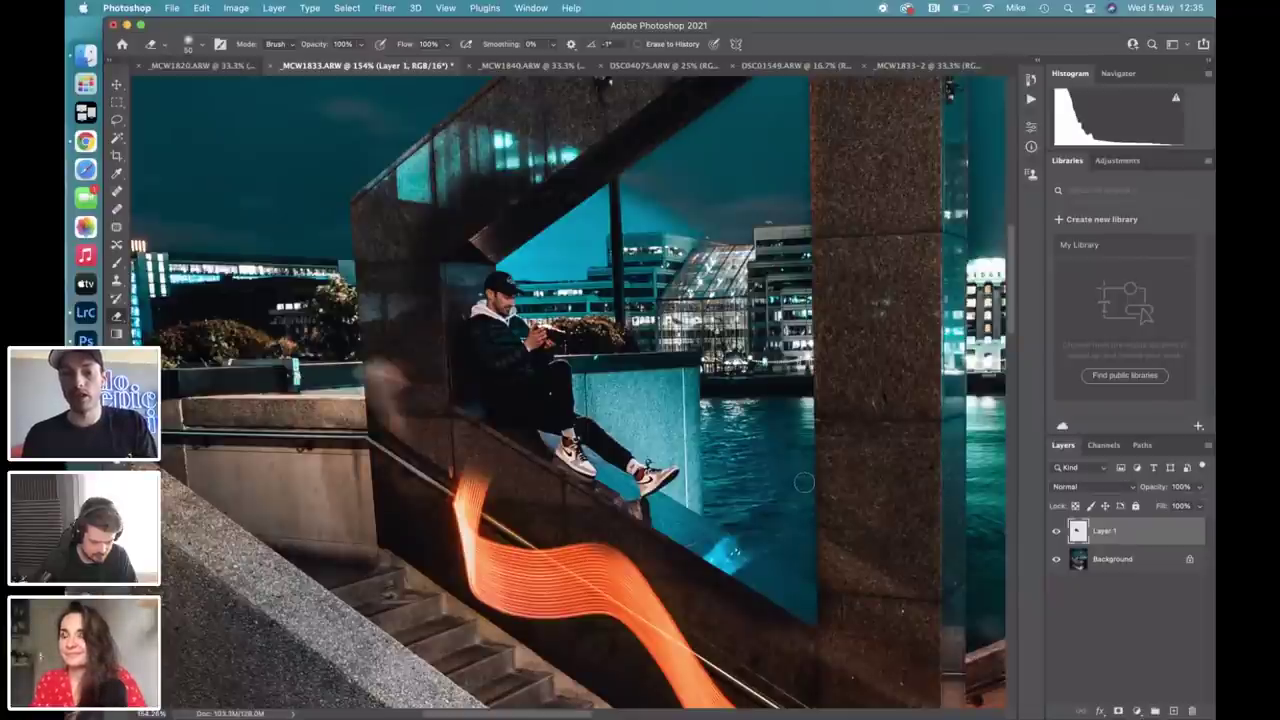
Erase Layer 1's teal water inside the frame, between the man's shoes and the pillar, down to the lower ledge.
{"action": "scroll", "coordinate": [804, 483], "scroll_direction": "down", "scroll_amount": 4}
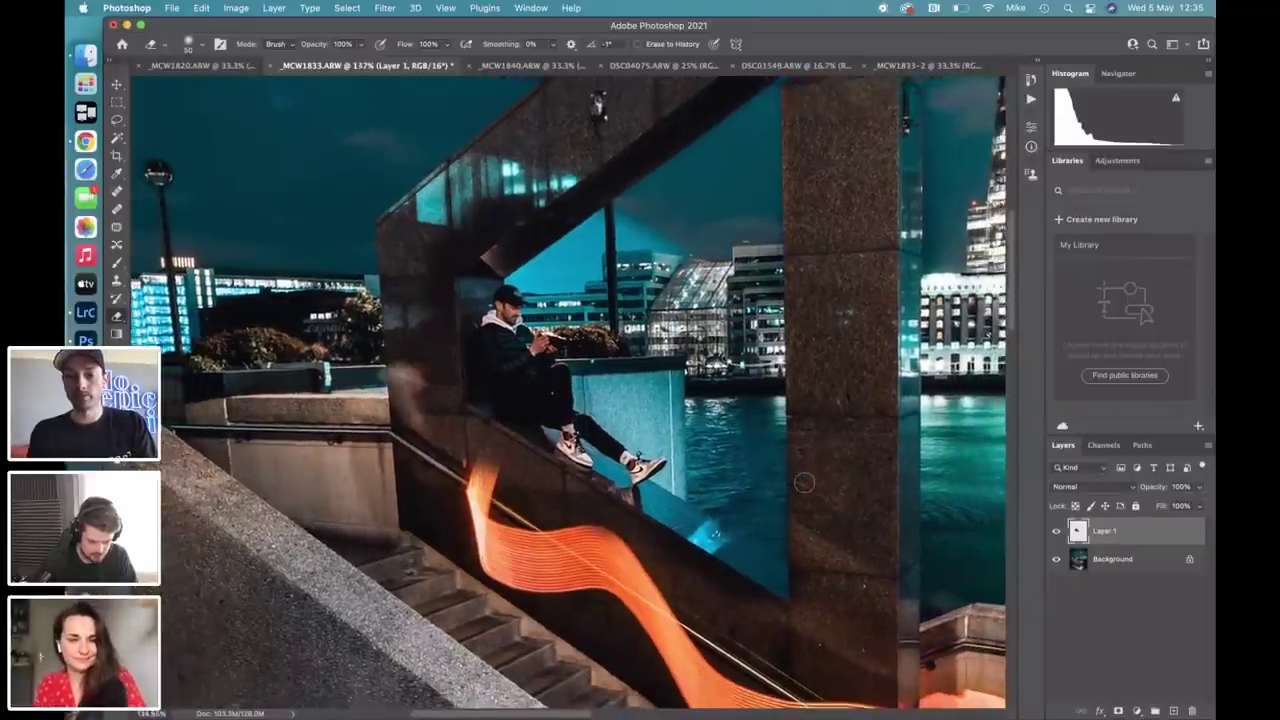
{"action": "scroll", "coordinate": [804, 483], "scroll_direction": "up", "scroll_amount": 2}
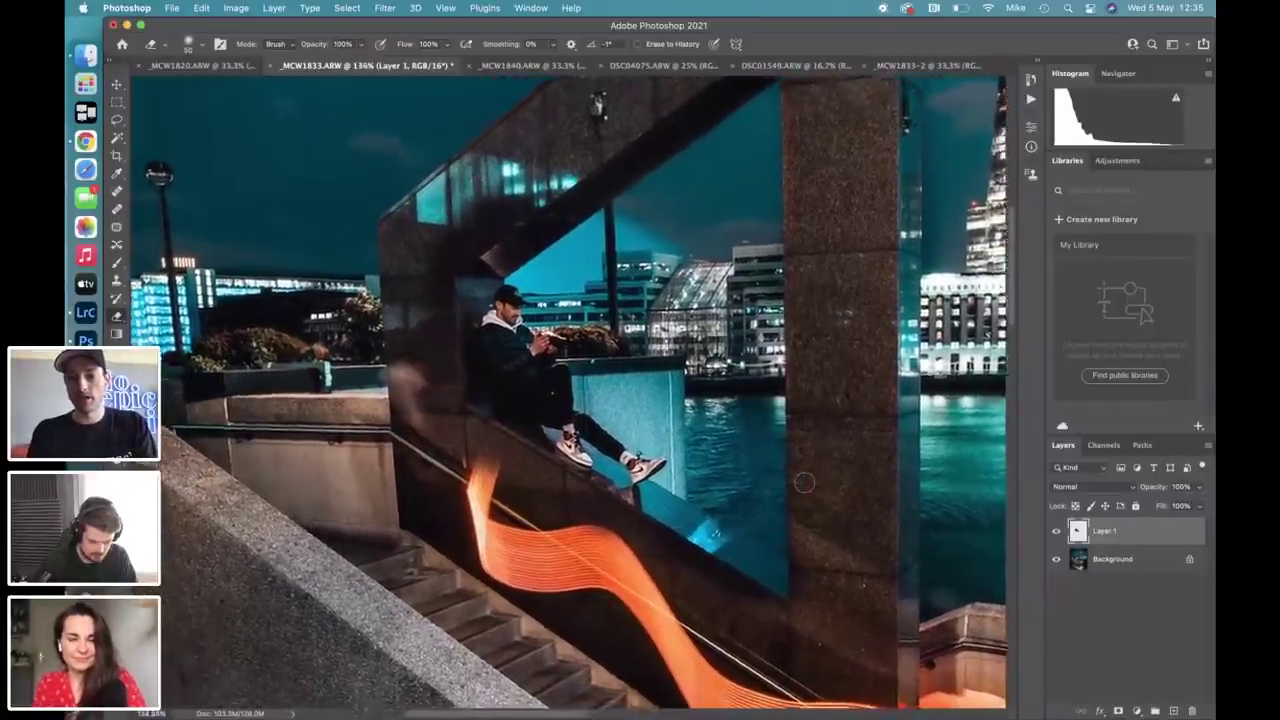
{"action": "scroll", "coordinate": [804, 483], "scroll_direction": "down", "scroll_amount": 2}
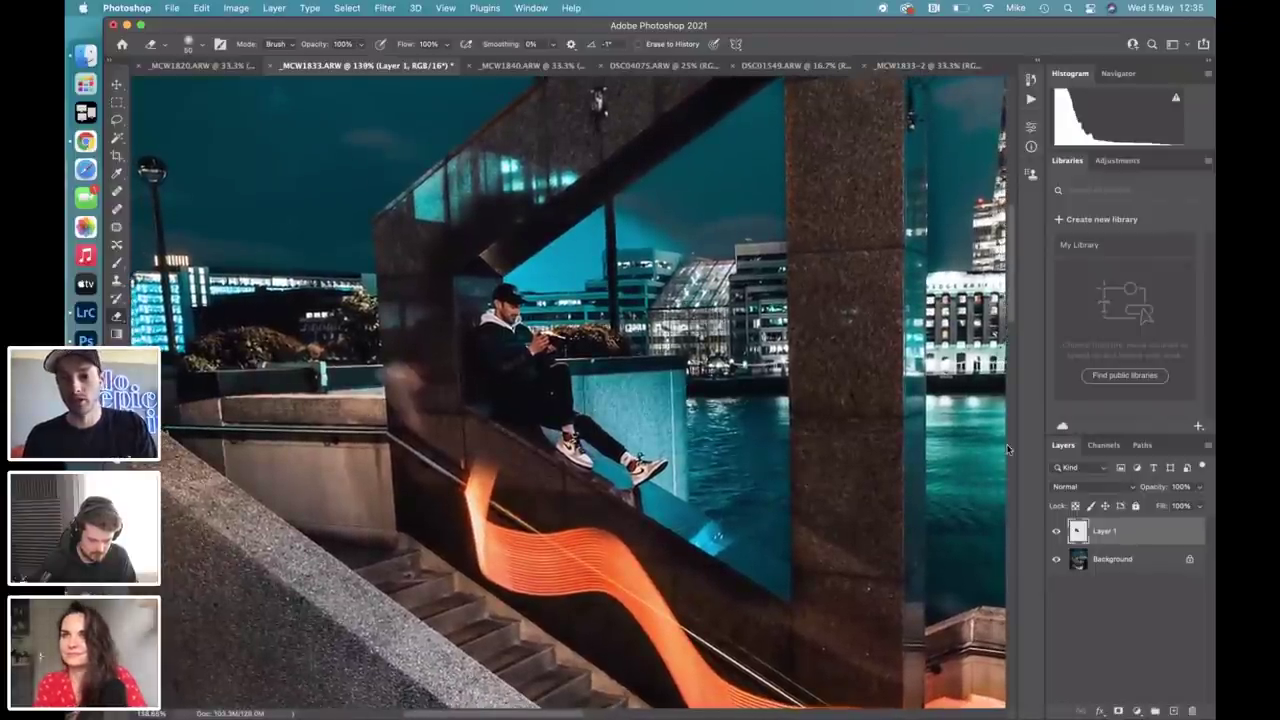
{"action": "scroll", "coordinate": [796, 469], "scroll_direction": "up", "scroll_amount": 1}
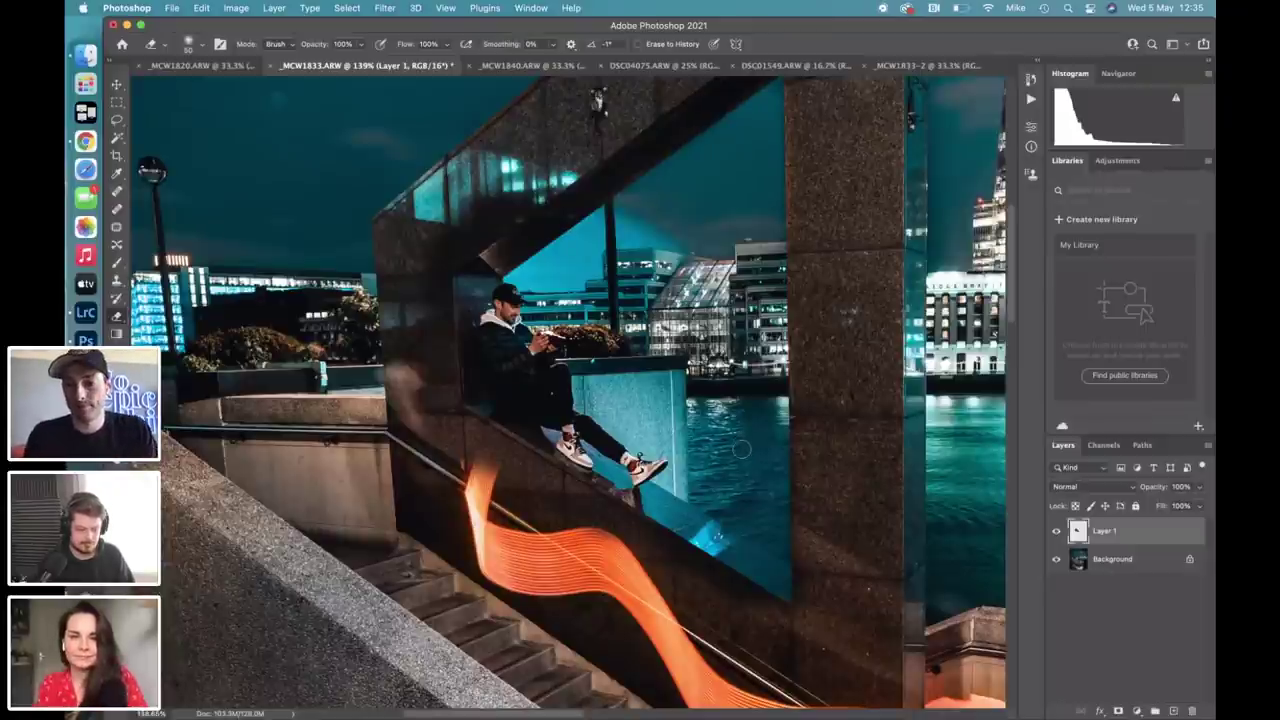
{"action": "mouse_move", "coordinate": [753, 510]}
{"action": "left_mouse_down"}
{"action": "mouse_move", "coordinate": [773, 579]}
{"action": "mouse_move", "coordinate": [793, 461]}
{"action": "left_mouse_up"}
{"action": "mouse_move", "coordinate": [780, 548]}
{"action": "left_mouse_down"}
{"action": "mouse_move", "coordinate": [755, 440]}
{"action": "mouse_move", "coordinate": [720, 430]}
{"action": "mouse_move", "coordinate": [714, 532]}
{"action": "left_mouse_up"}
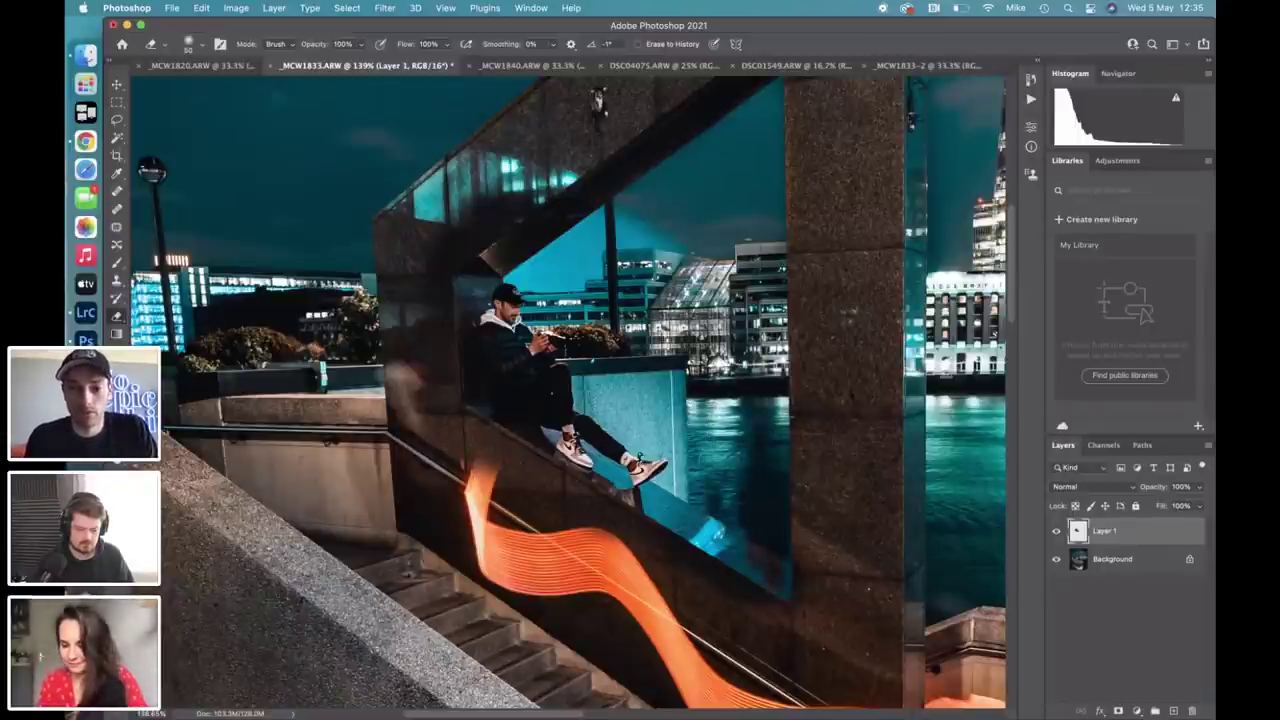
{"action": "mouse_move", "coordinate": [700, 480]}
{"action": "left_mouse_down"}
{"action": "mouse_move", "coordinate": [765, 538]}
{"action": "mouse_move", "coordinate": [708, 511]}
{"action": "mouse_move", "coordinate": [732, 515]}
{"action": "mouse_move", "coordinate": [683, 551]}
{"action": "mouse_move", "coordinate": [741, 525]}
{"action": "mouse_move", "coordinate": [740, 573]}
{"action": "mouse_move", "coordinate": [794, 579]}
{"action": "mouse_move", "coordinate": [782, 592]}
{"action": "mouse_move", "coordinate": [703, 566]}
{"action": "mouse_move", "coordinate": [730, 511]}
{"action": "mouse_move", "coordinate": [690, 512]}
{"action": "left_mouse_up"}
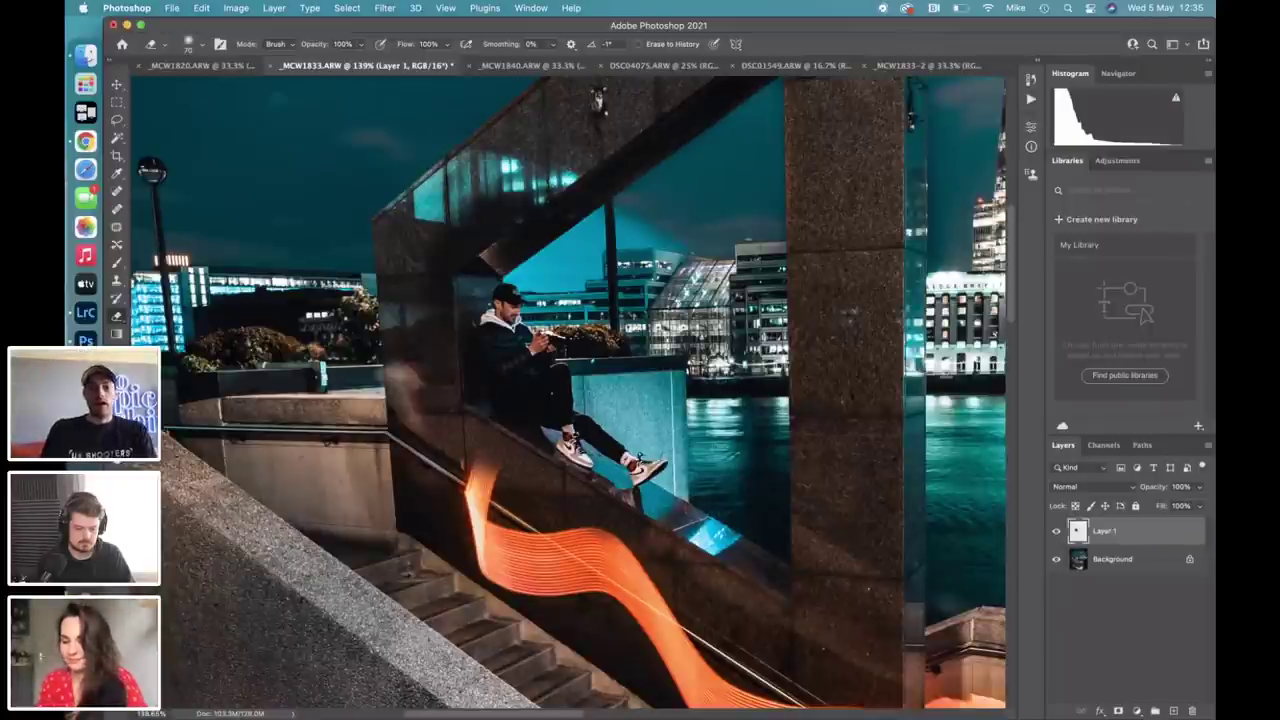
Erase Layer 1's excess sky and buildings inside the triangular frame with the eraser brush at 80.
{"action": "left_click_drag", "start_coordinate": [720, 300], "coordinate": [750, 360]}
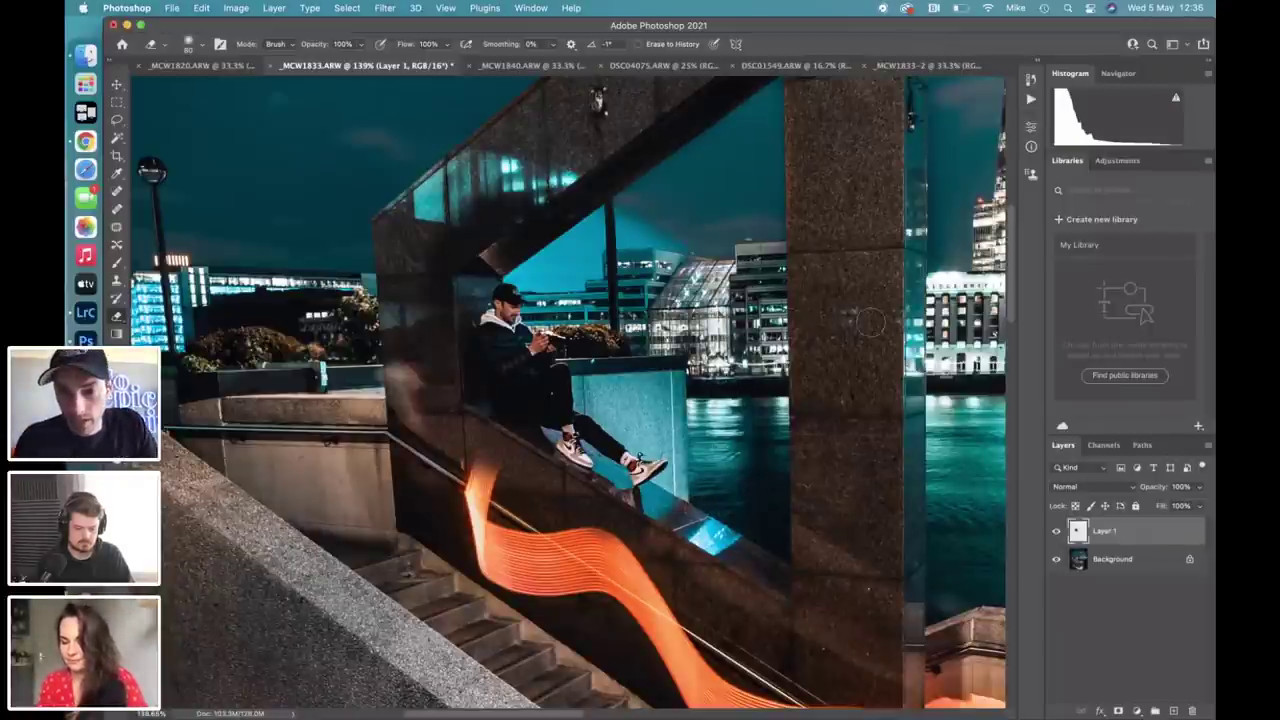
{"action": "mouse_move", "coordinate": [650, 145]}
{"action": "left_mouse_down"}
{"action": "mouse_move", "coordinate": [665, 255]}
{"action": "mouse_move", "coordinate": [630, 270]}
{"action": "left_mouse_up"}
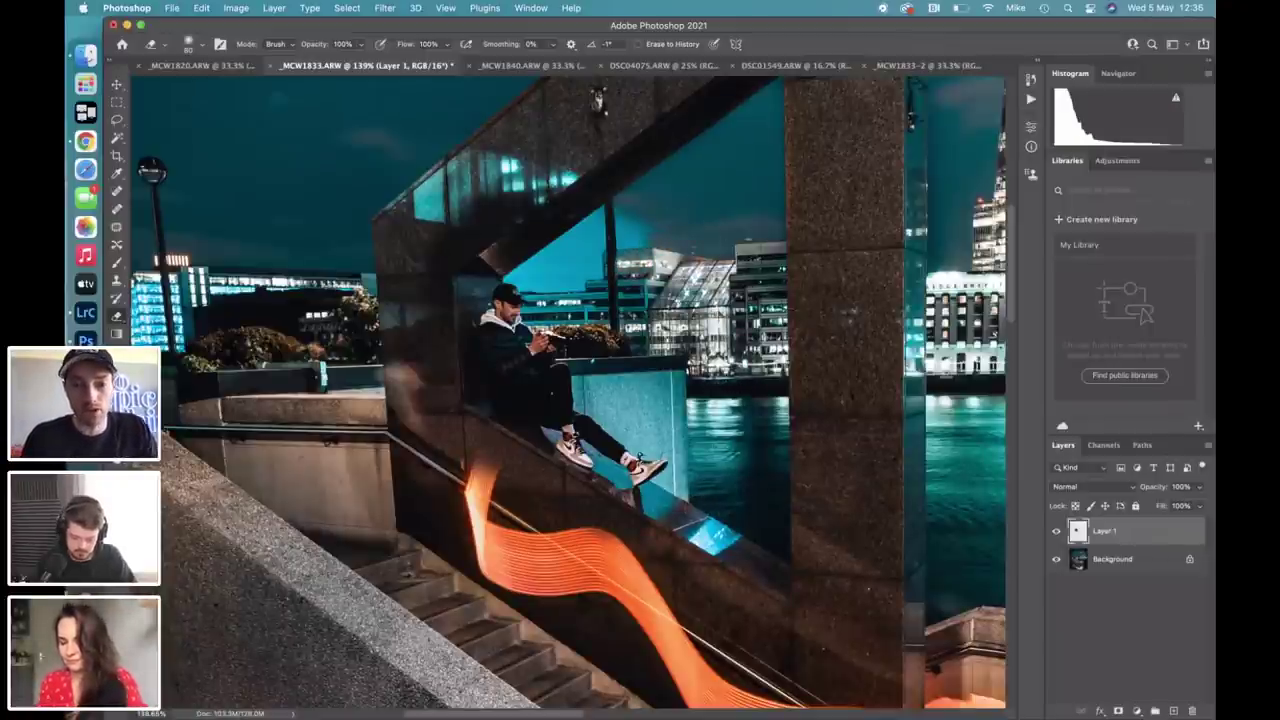
{"action": "scroll", "coordinate": [620, 300], "scroll_direction": "left", "scroll_amount": 5}
{"action": "scroll", "coordinate": [620, 300], "scroll_direction": "up", "scroll_amount": 3}
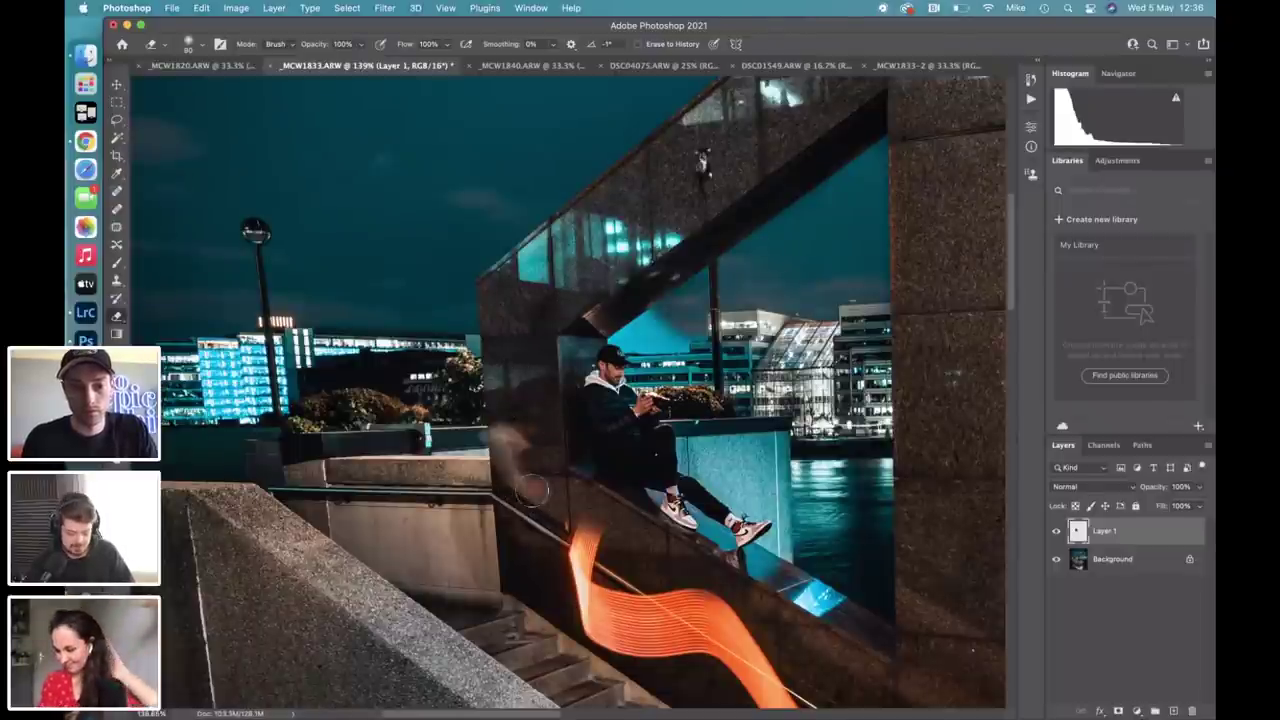
Erase Layer 1's dark area over the light trail's upper end below the man with the eraser brush reduced to 20.
{"action": "left_click_drag", "start_coordinate": [533, 489], "coordinate": [617, 556]}
{"action": "mouse_move", "coordinate": [507, 463]}
{"action": "left_mouse_down"}
{"action": "mouse_move", "coordinate": [595, 500]}
{"action": "mouse_move", "coordinate": [705, 578]}
{"action": "mouse_move", "coordinate": [790, 598]}
{"action": "mouse_move", "coordinate": [618, 580]}
{"action": "left_mouse_up"}
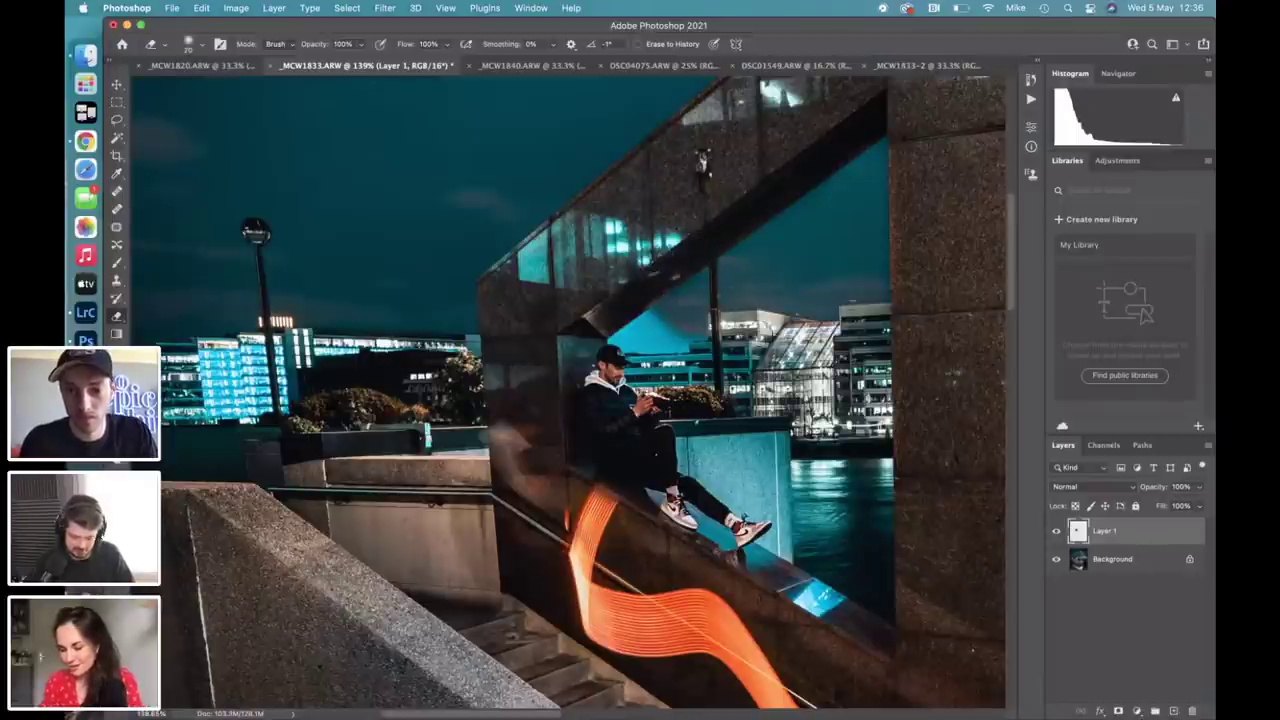
Erase the outer edge of Layer 1's bright teal sky and buildings beside the man's cap, varying the eraser brush between 40 and 25.
{"action": "scroll", "coordinate": [679, 293], "scroll_direction": "right", "scroll_amount": 5}
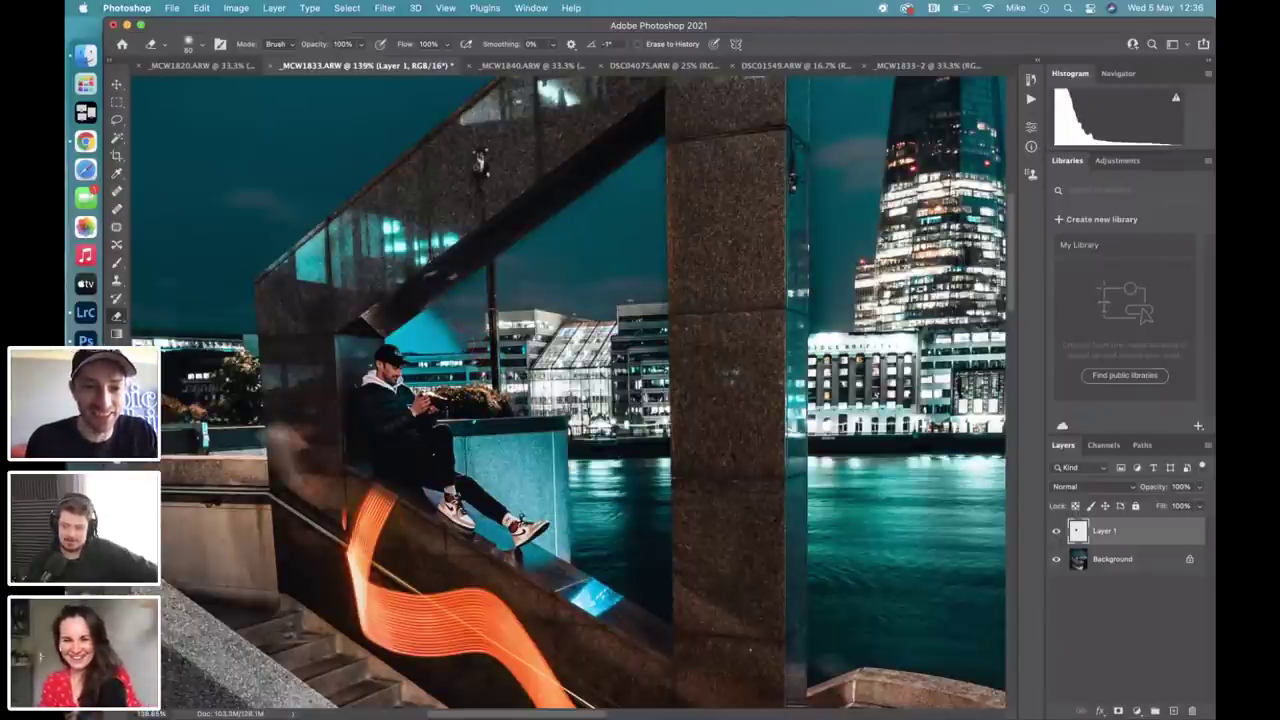
{"action": "left_click_drag", "start_coordinate": [339, 300], "coordinate": [410, 245]}
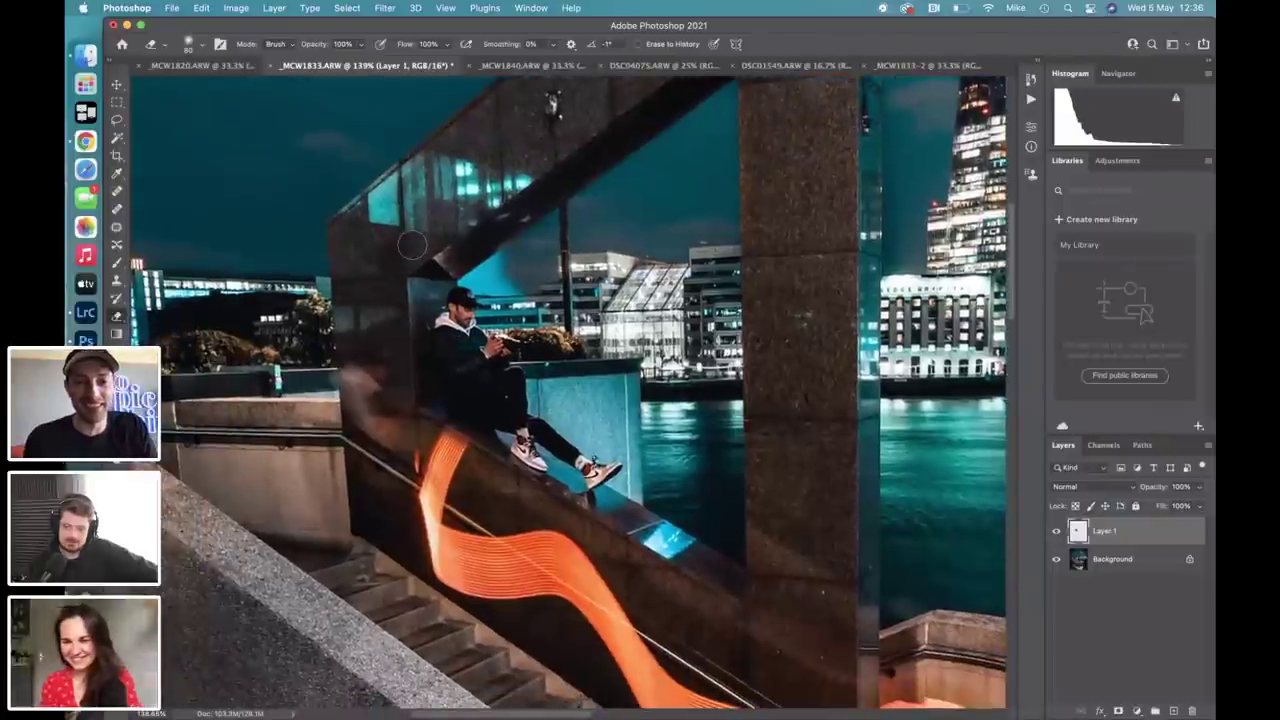
{"action": "scroll", "coordinate": [412, 243], "scroll_direction": "up", "scroll_amount": 3}
{"action": "scroll", "coordinate": [410, 243], "scroll_direction": "up", "scroll_amount": 5}
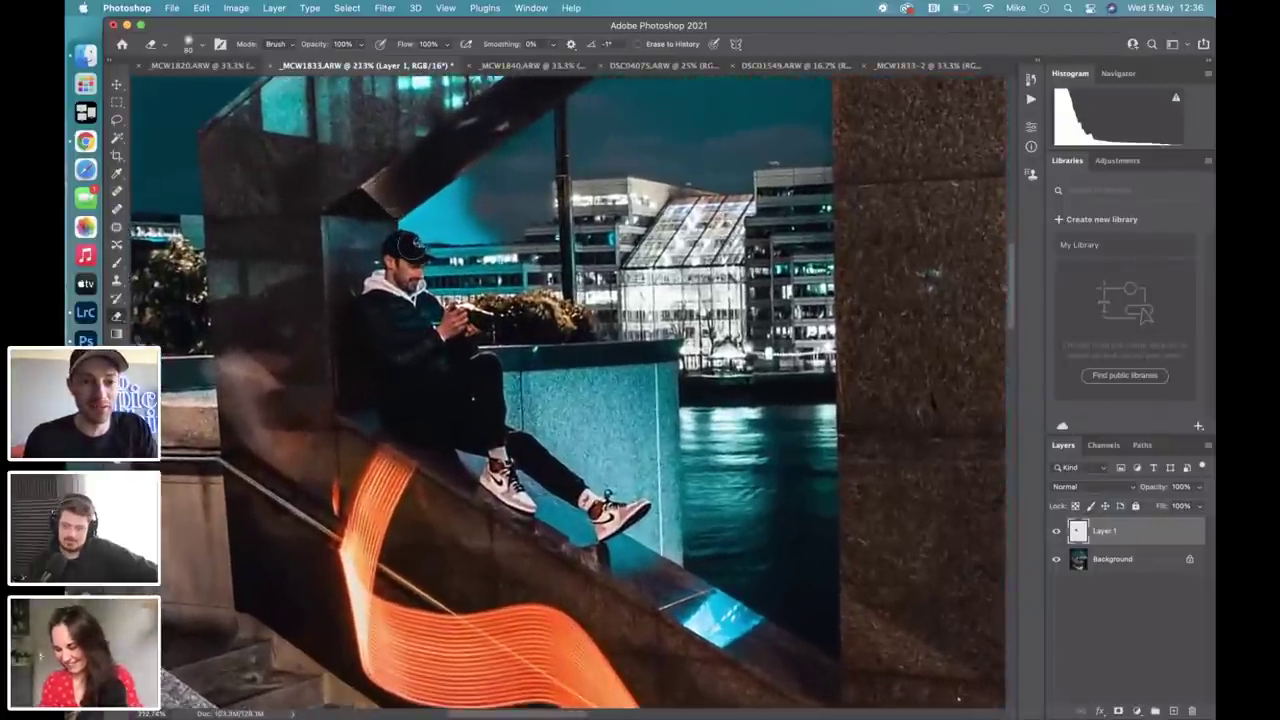
{"action": "scroll", "coordinate": [500, 300], "scroll_direction": "down", "scroll_amount": 2}
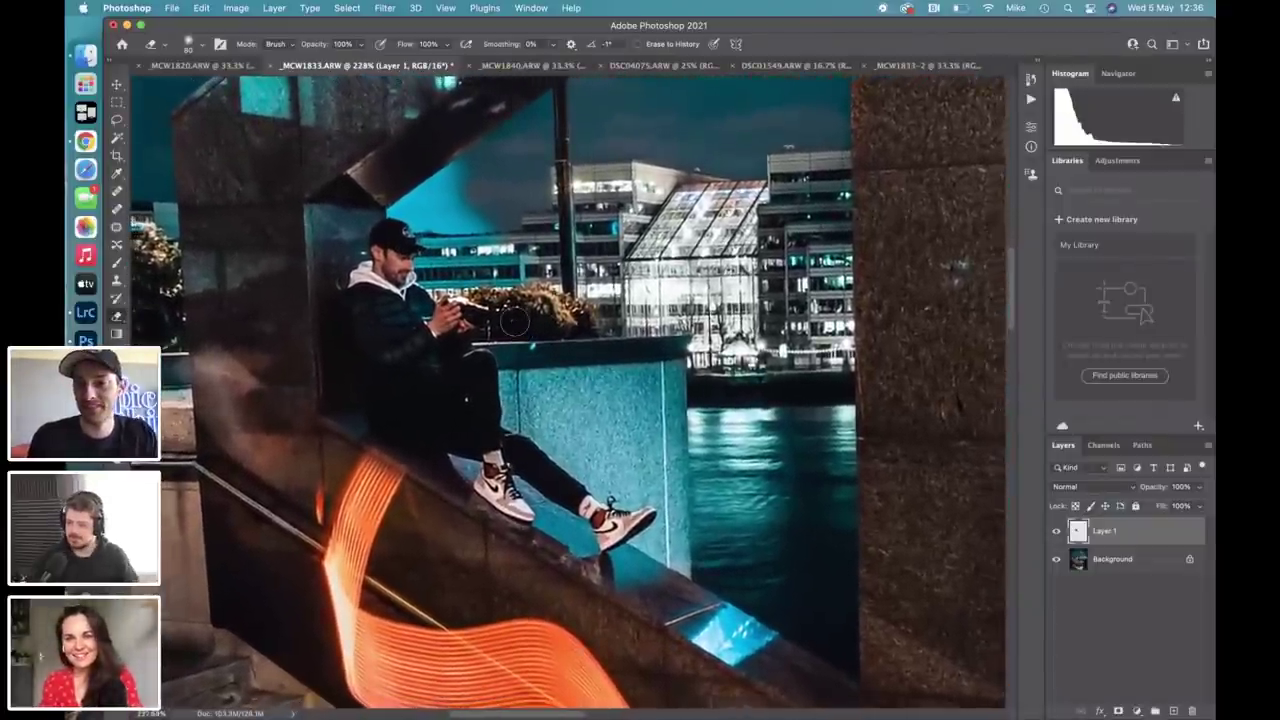
{"action": "scroll", "coordinate": [512, 321], "scroll_direction": "down", "scroll_amount": 2}
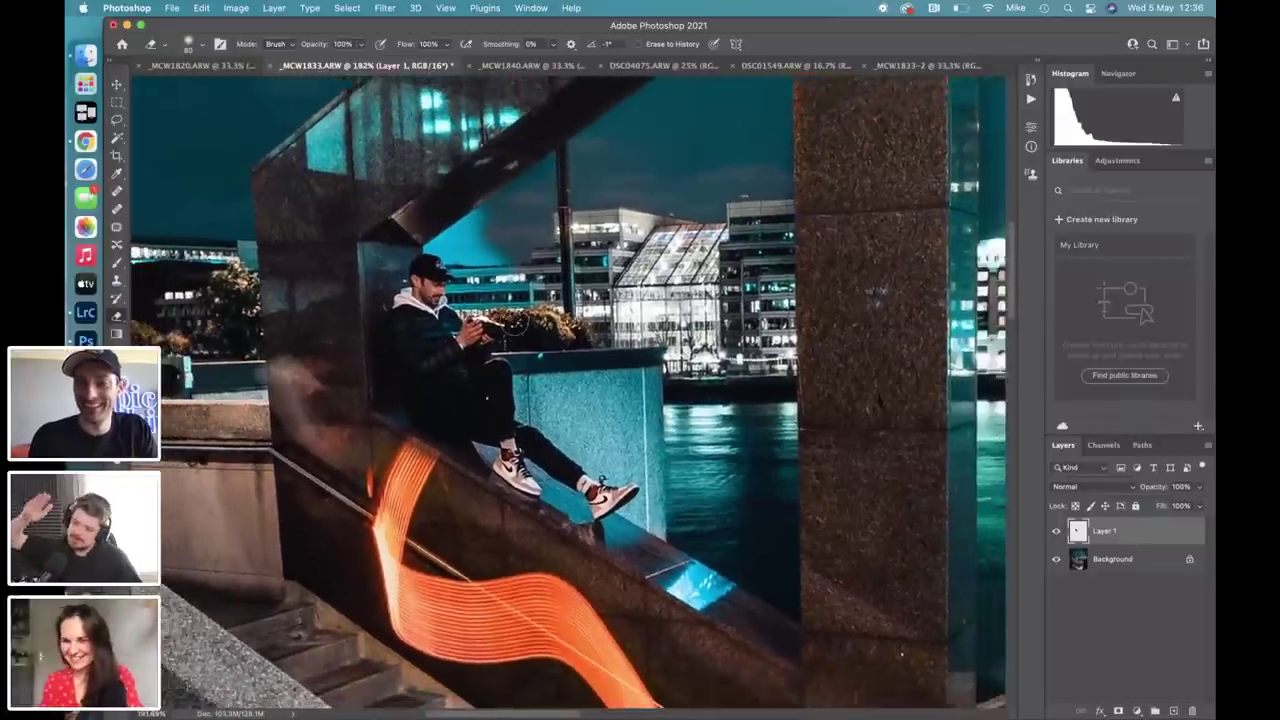
{"action": "scroll", "coordinate": [513, 325], "scroll_direction": "up", "scroll_amount": 5}
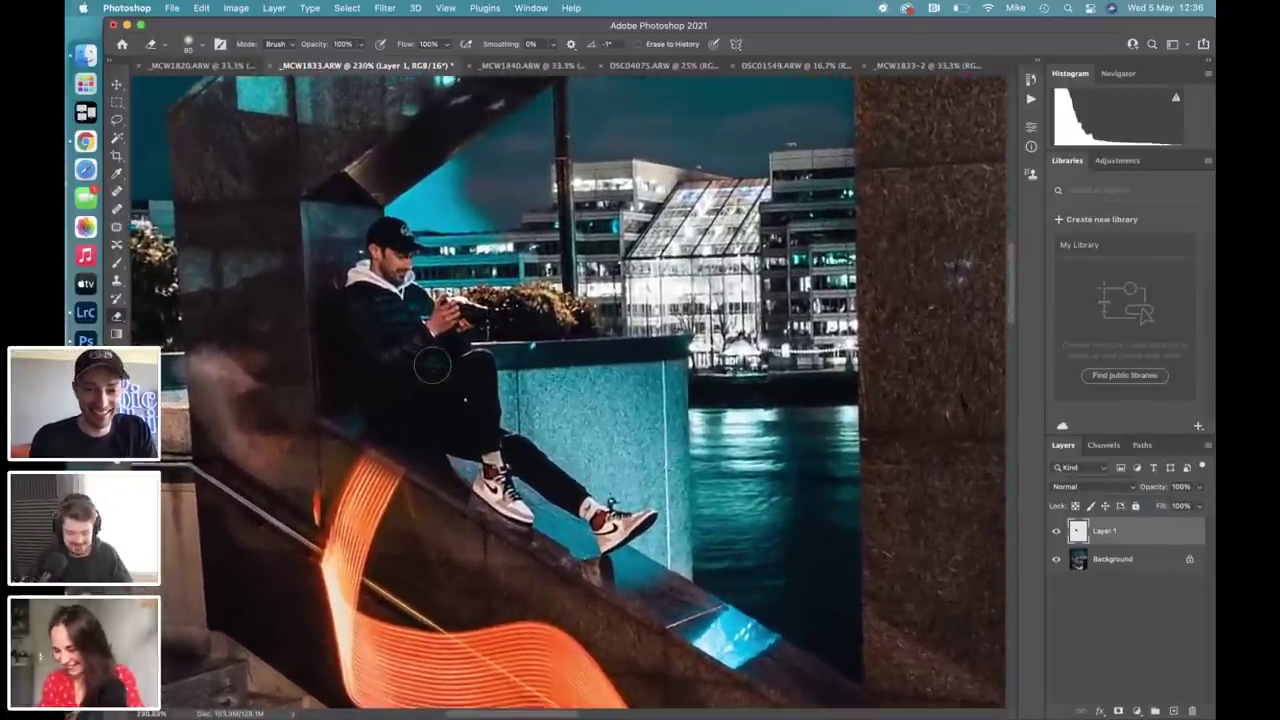
{"action": "scroll", "coordinate": [432, 367], "scroll_direction": "up", "scroll_amount": 2}
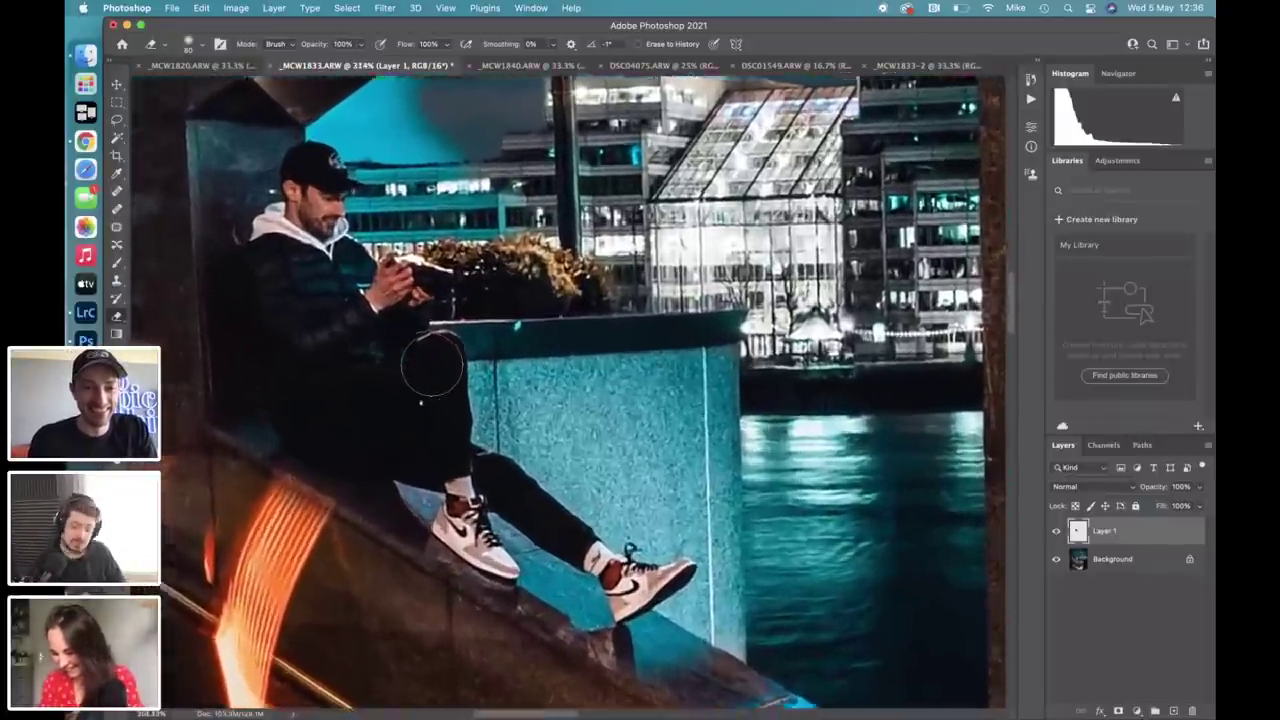
{"action": "scroll", "coordinate": [385, 283], "scroll_direction": "left", "scroll_amount": 5}
{"action": "scroll", "coordinate": [385, 283], "scroll_direction": "up", "scroll_amount": 2}
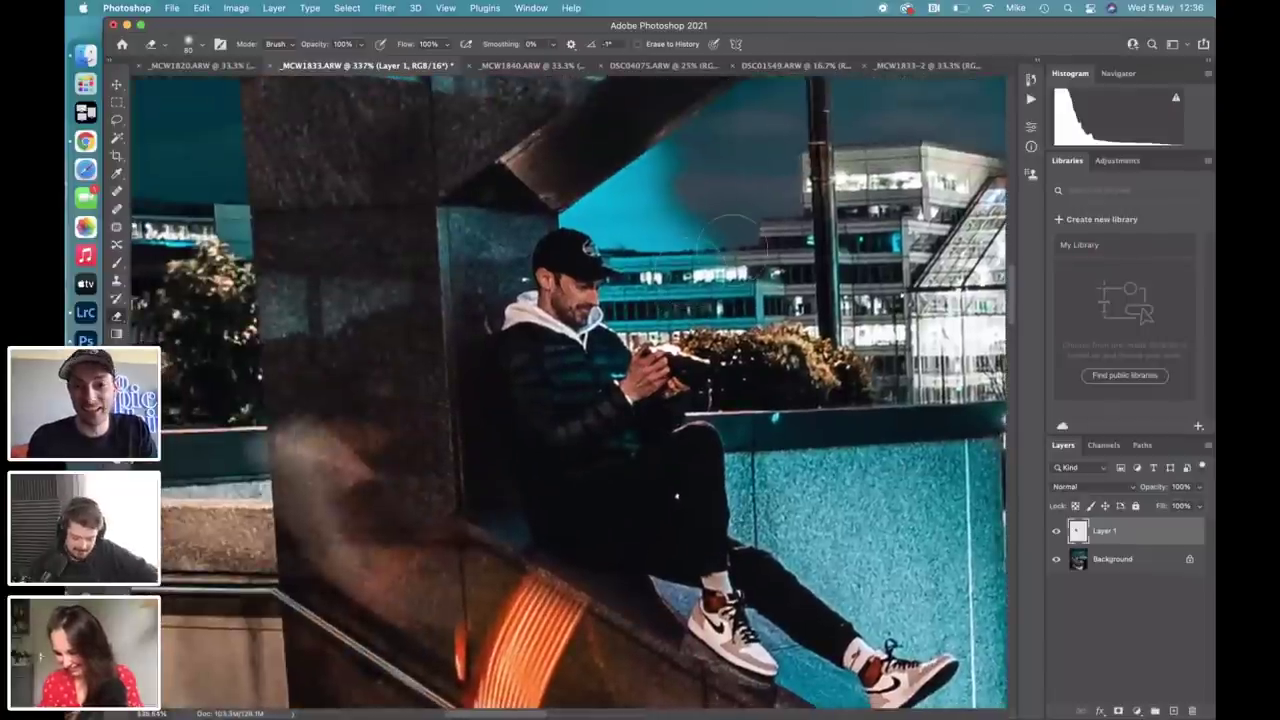
{"action": "mouse_move", "coordinate": [726, 238]}
{"action": "left_mouse_down"}
{"action": "mouse_move", "coordinate": [674, 190]}
{"action": "mouse_move", "coordinate": [668, 118]}
{"action": "mouse_move", "coordinate": [631, 129]}
{"action": "mouse_move", "coordinate": [654, 137]}
{"action": "mouse_move", "coordinate": [649, 180]}
{"action": "mouse_move", "coordinate": [652, 162]}
{"action": "mouse_move", "coordinate": [625, 150]}
{"action": "mouse_move", "coordinate": [484, 190]}
{"action": "mouse_move", "coordinate": [484, 157]}
{"action": "left_mouse_up"}
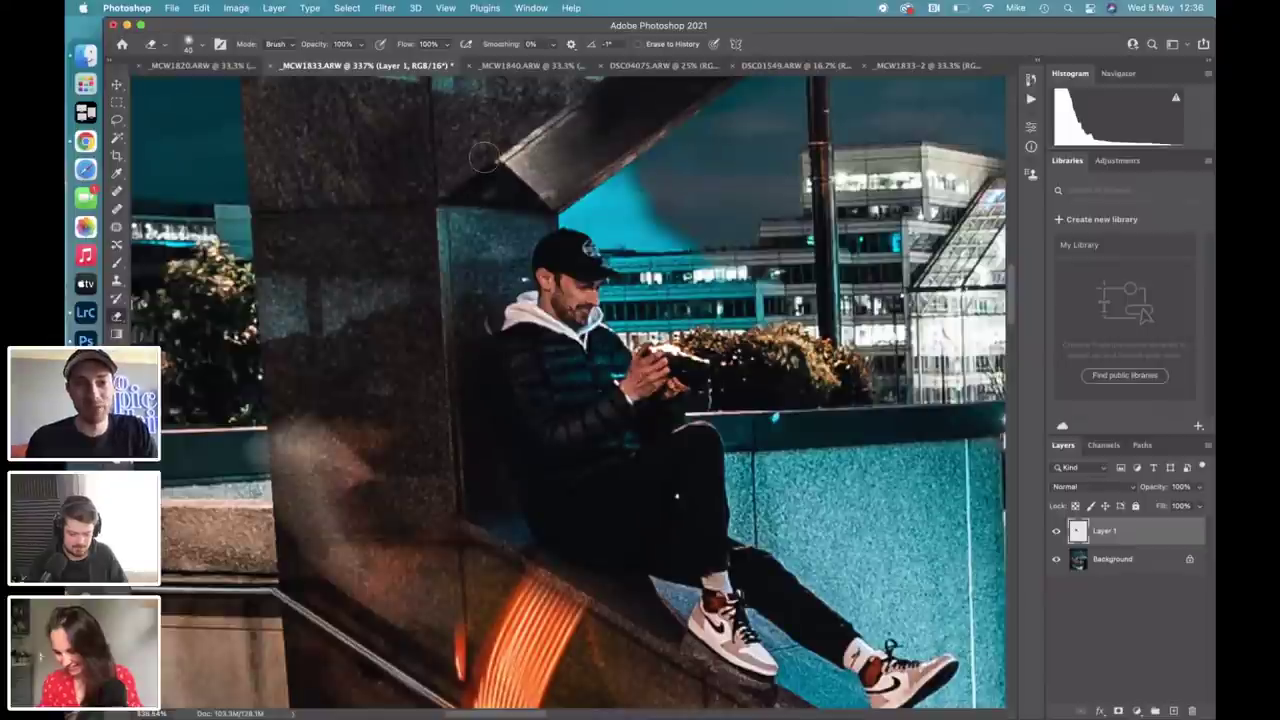
{"action": "key", "text": "bracketleft"}
{"action": "mouse_move", "coordinate": [684, 236]}
{"action": "left_mouse_down"}
{"action": "mouse_move", "coordinate": [672, 246]}
{"action": "mouse_move", "coordinate": [716, 298]}
{"action": "left_mouse_up"}
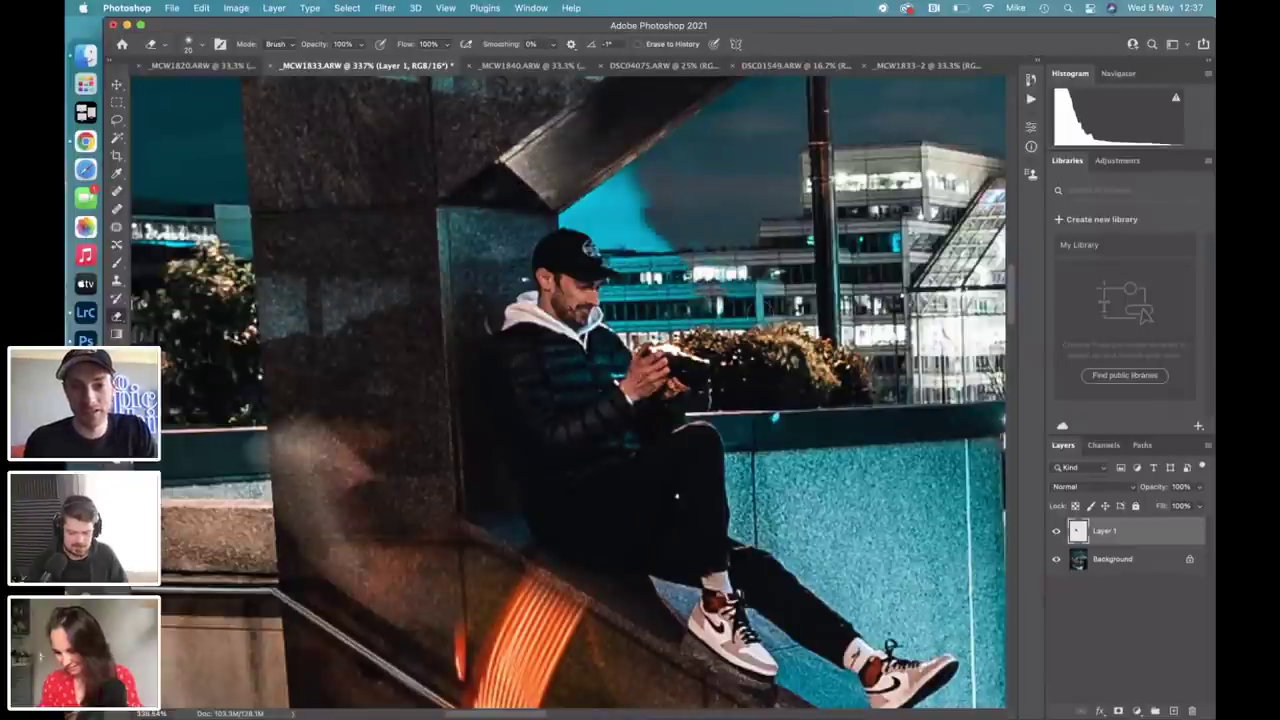
{"action": "key", "text": "bracketright"}
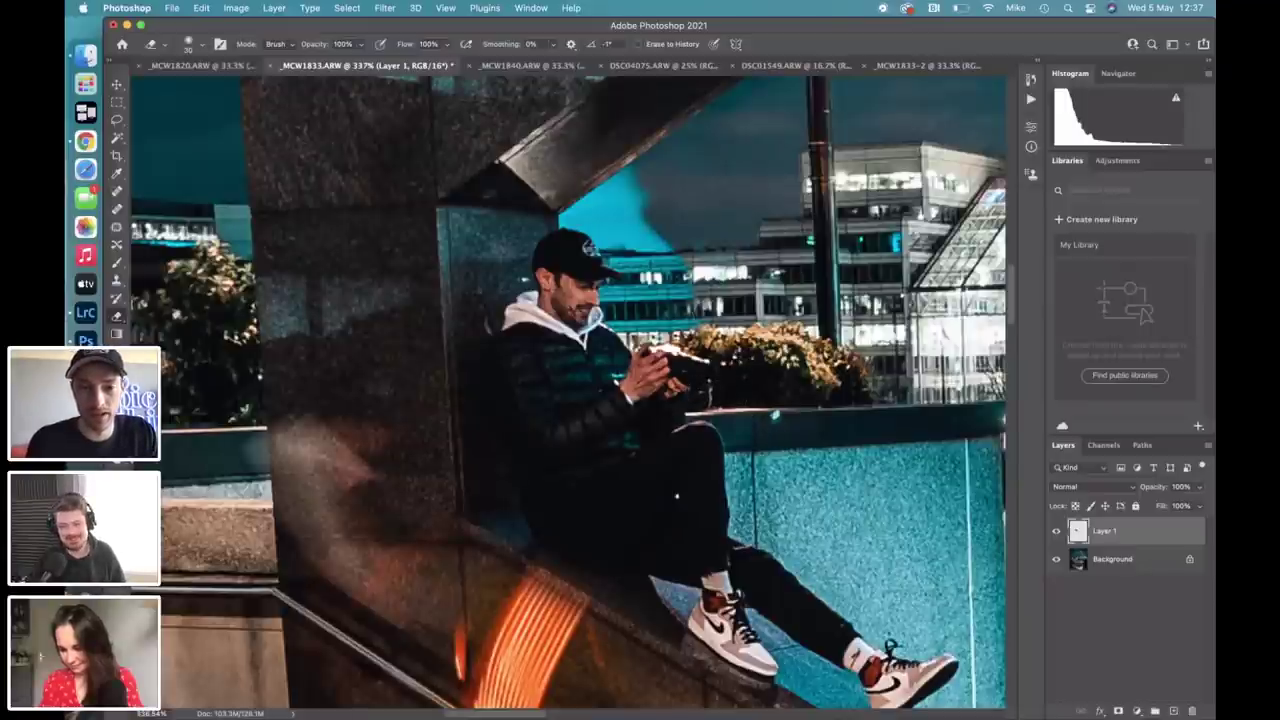
{"action": "mouse_move", "coordinate": [692, 308]}
{"action": "left_mouse_down"}
{"action": "mouse_move", "coordinate": [660, 212]}
{"action": "mouse_move", "coordinate": [635, 185]}
{"action": "mouse_move", "coordinate": [565, 172]}
{"action": "left_mouse_up"}
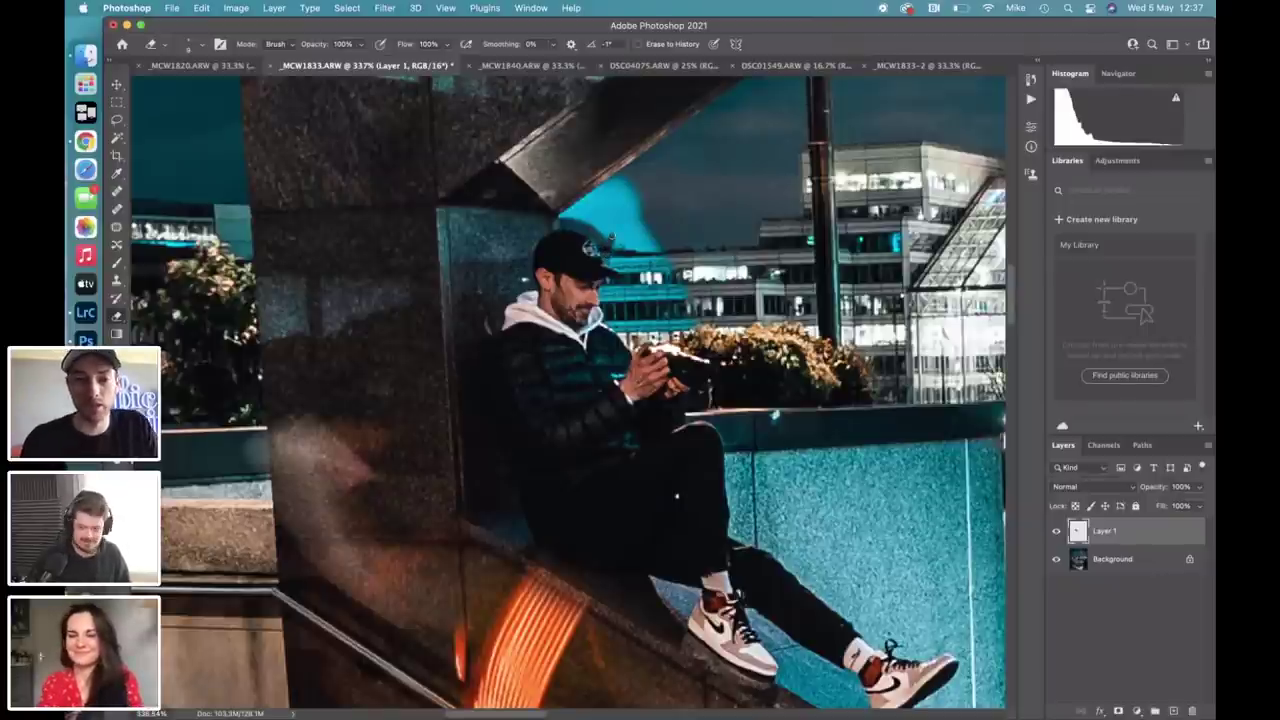
Erase Layer 1's remaining bright sky patch between the man's cap and the frame's underside with a small Soft Round eraser brush.
{"action": "scroll", "coordinate": [610, 237], "scroll_direction": "up", "scroll_amount": 2}
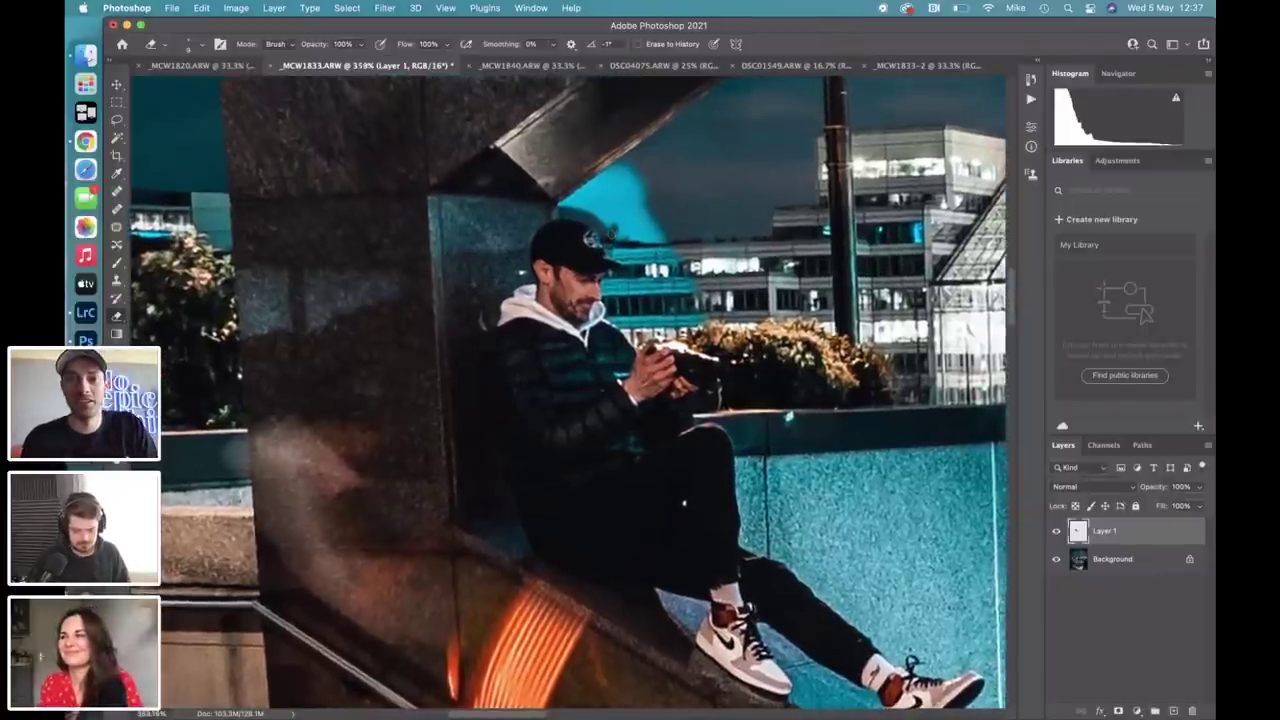
{"action": "scroll", "coordinate": [610, 237], "scroll_direction": "up", "scroll_amount": 3}
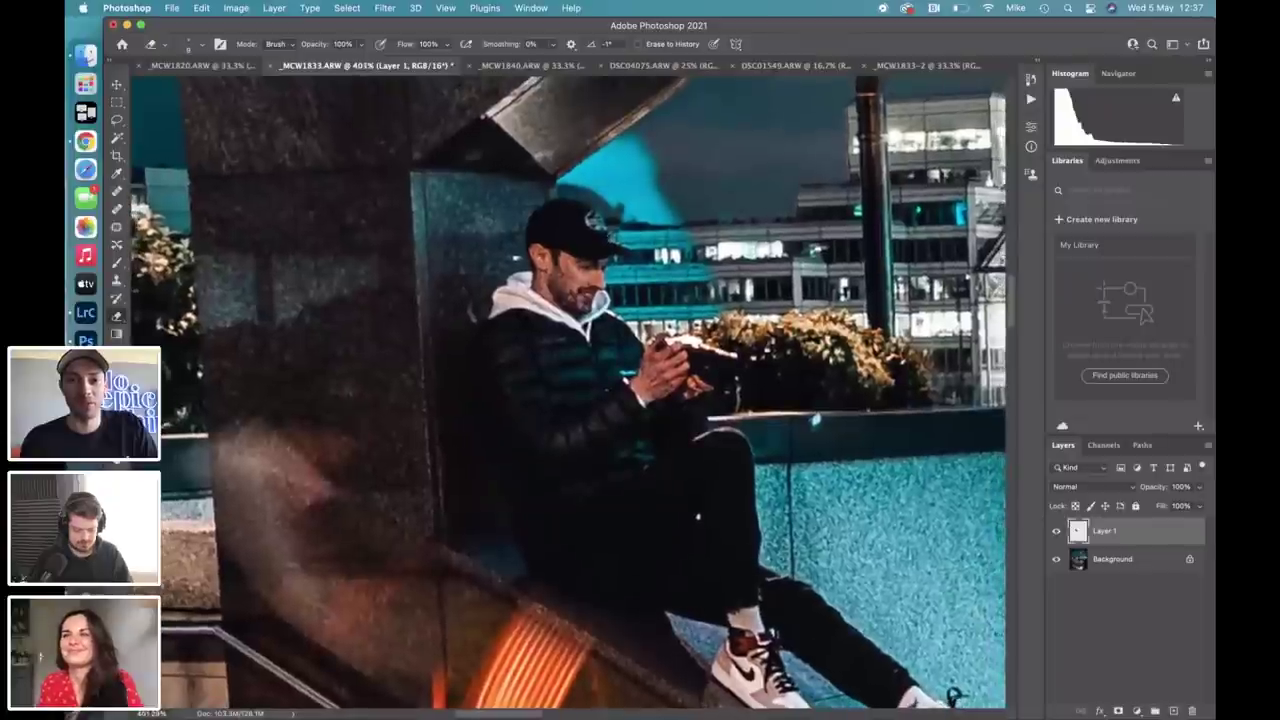
{"action": "scroll", "coordinate": [610, 237], "scroll_direction": "up", "scroll_amount": 1}
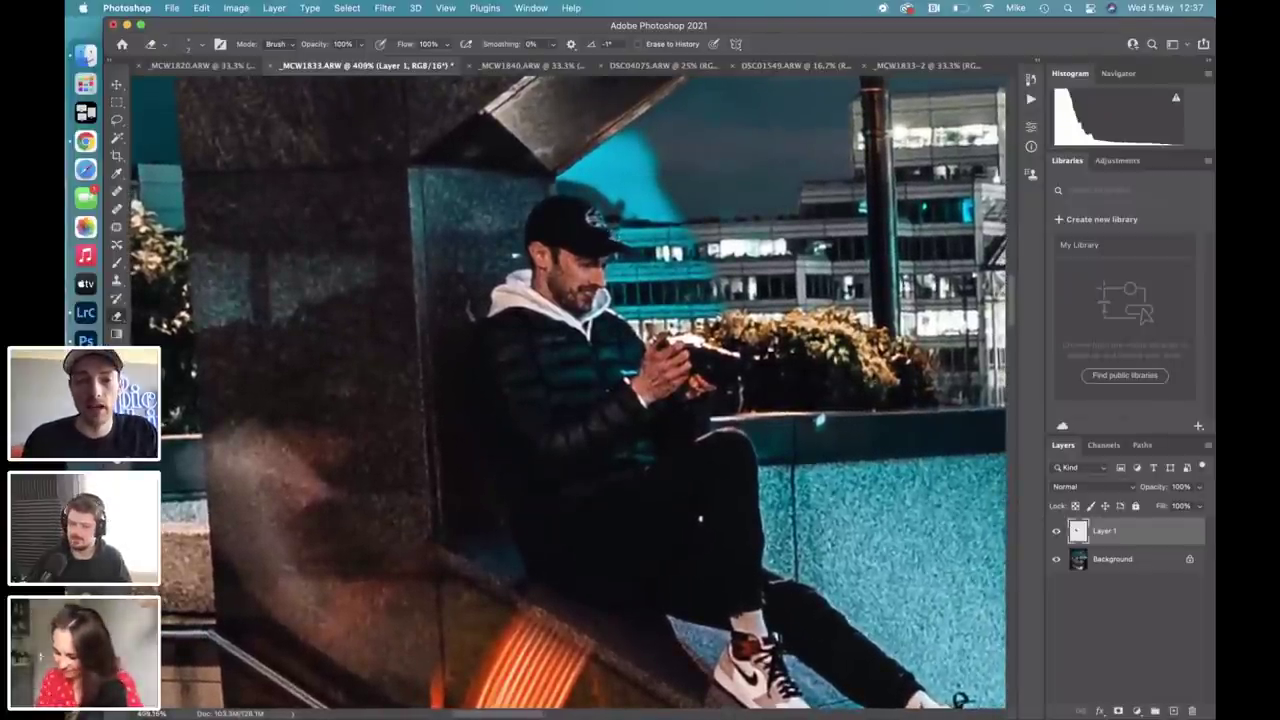
{"action": "left_click", "coordinate": [201, 46]}
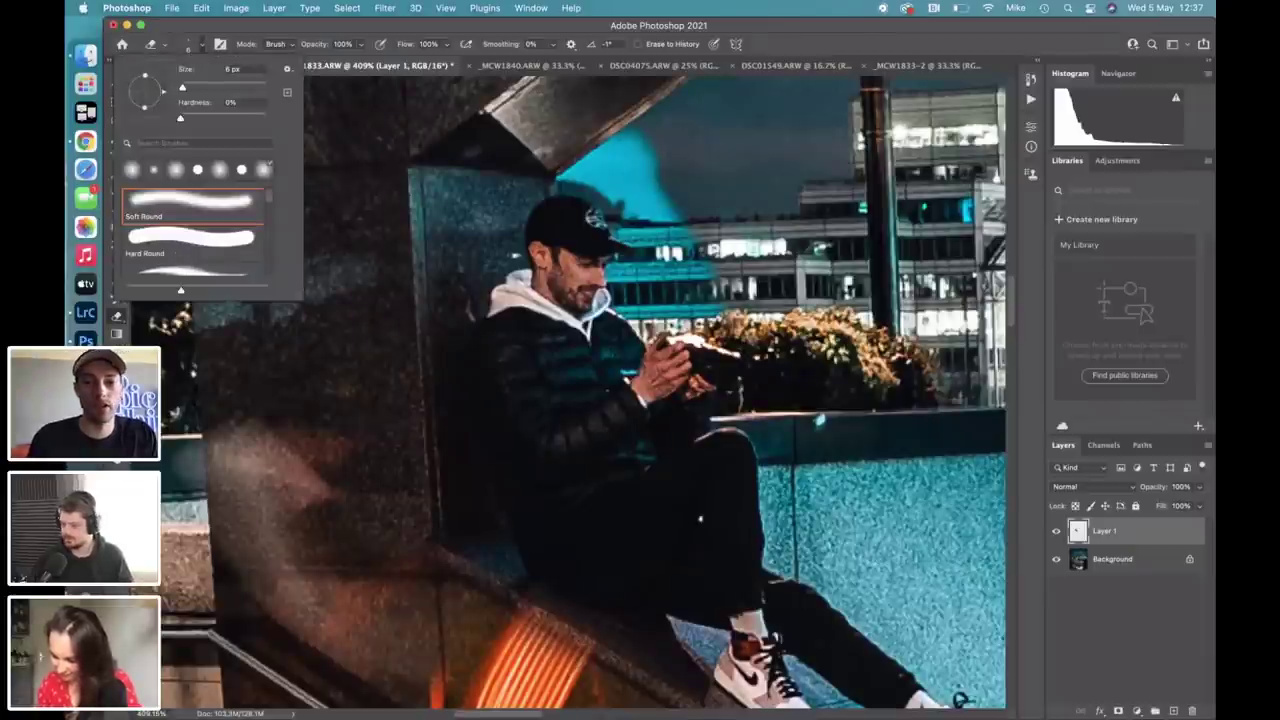
{"action": "key", "text": "Escape"}
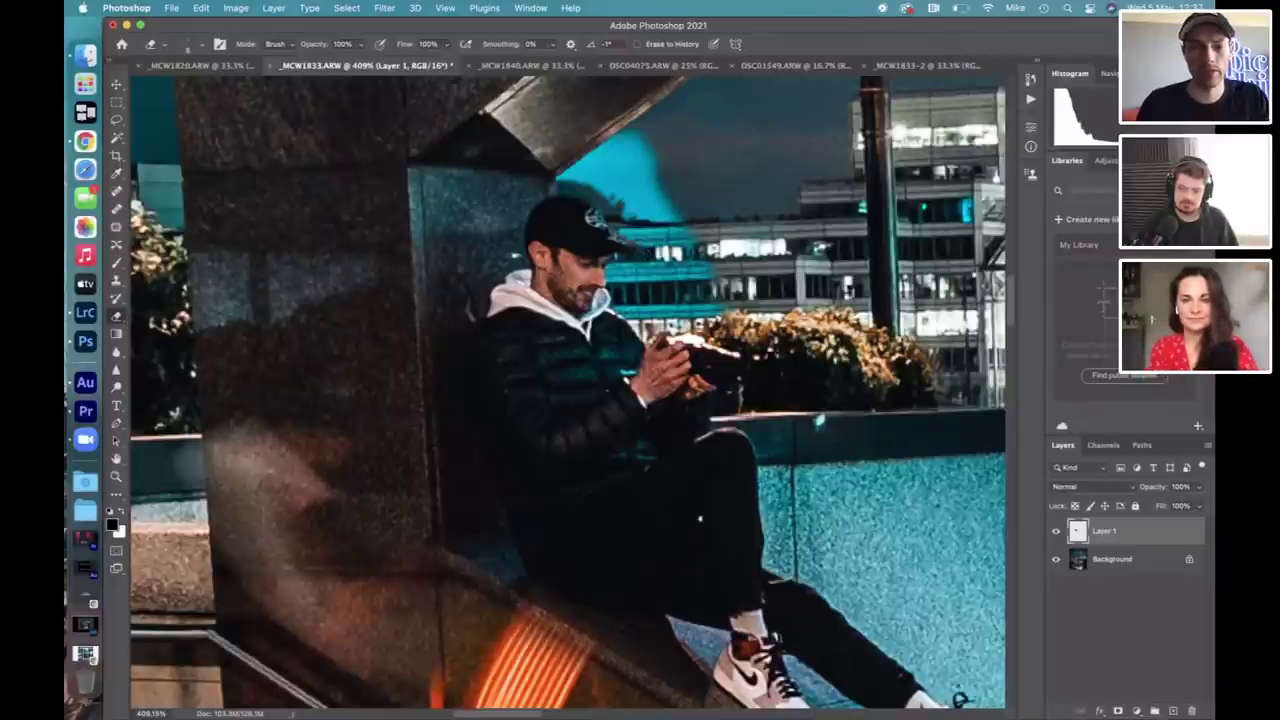
{"action": "mouse_move", "coordinate": [624, 208]}
{"action": "left_mouse_down"}
{"action": "mouse_move", "coordinate": [548, 180]}
{"action": "mouse_move", "coordinate": [600, 164]}
{"action": "mouse_move", "coordinate": [575, 156]}
{"action": "mouse_move", "coordinate": [590, 135]}
{"action": "mouse_move", "coordinate": [628, 148]}
{"action": "mouse_move", "coordinate": [660, 182]}
{"action": "mouse_move", "coordinate": [708, 316]}
{"action": "mouse_move", "coordinate": [680, 320]}
{"action": "mouse_move", "coordinate": [686, 288]}
{"action": "mouse_move", "coordinate": [655, 222]}
{"action": "mouse_move", "coordinate": [572, 150]}
{"action": "mouse_move", "coordinate": [580, 176]}
{"action": "mouse_move", "coordinate": [618, 200]}
{"action": "left_mouse_up"}
Erase Layer 1's leftover teal haze along the frame's lower edge and above the cap brim at 500% zoom.
{"action": "key", "text": "z"}
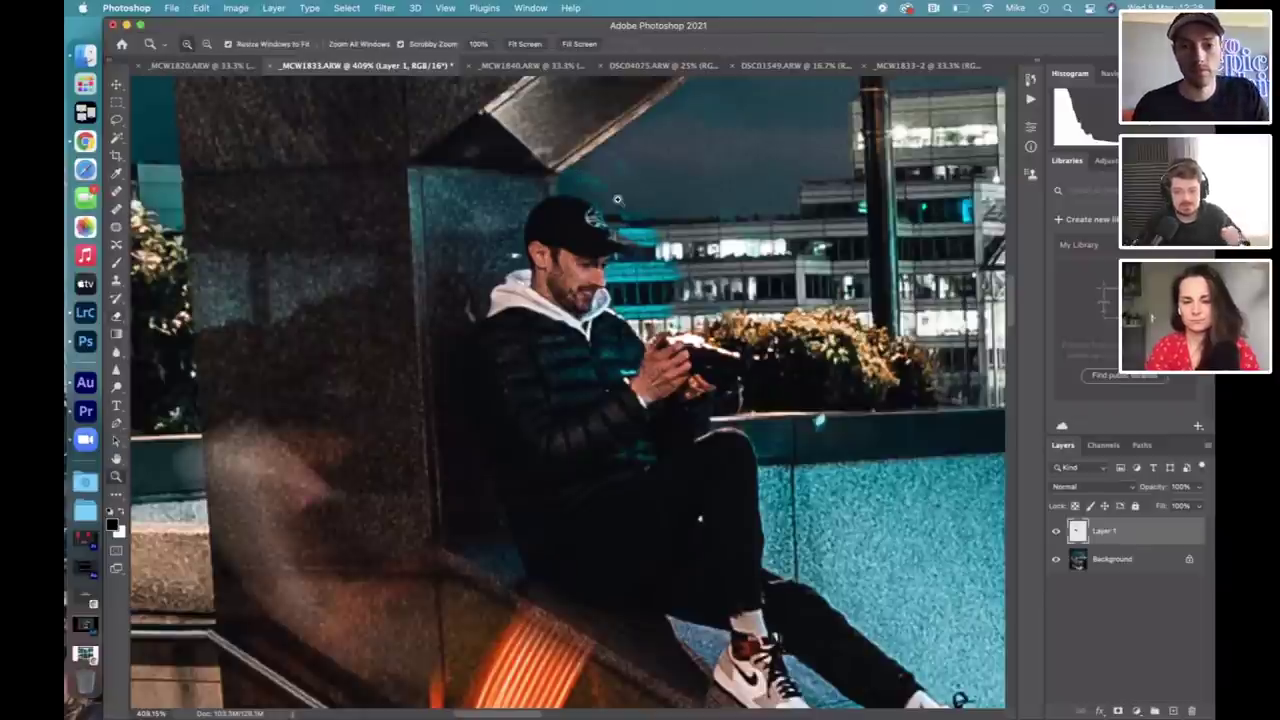
{"action": "left_click", "coordinate": [607, 189]}
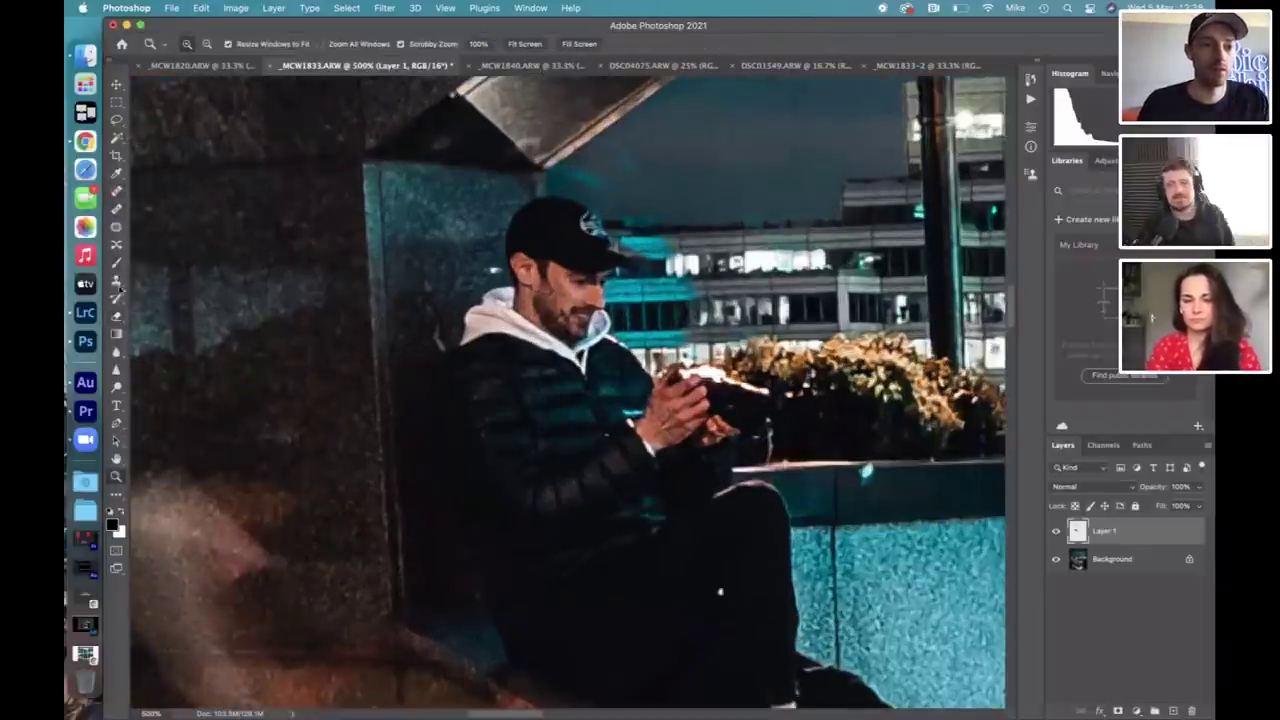
{"action": "left_click", "coordinate": [118, 317]}
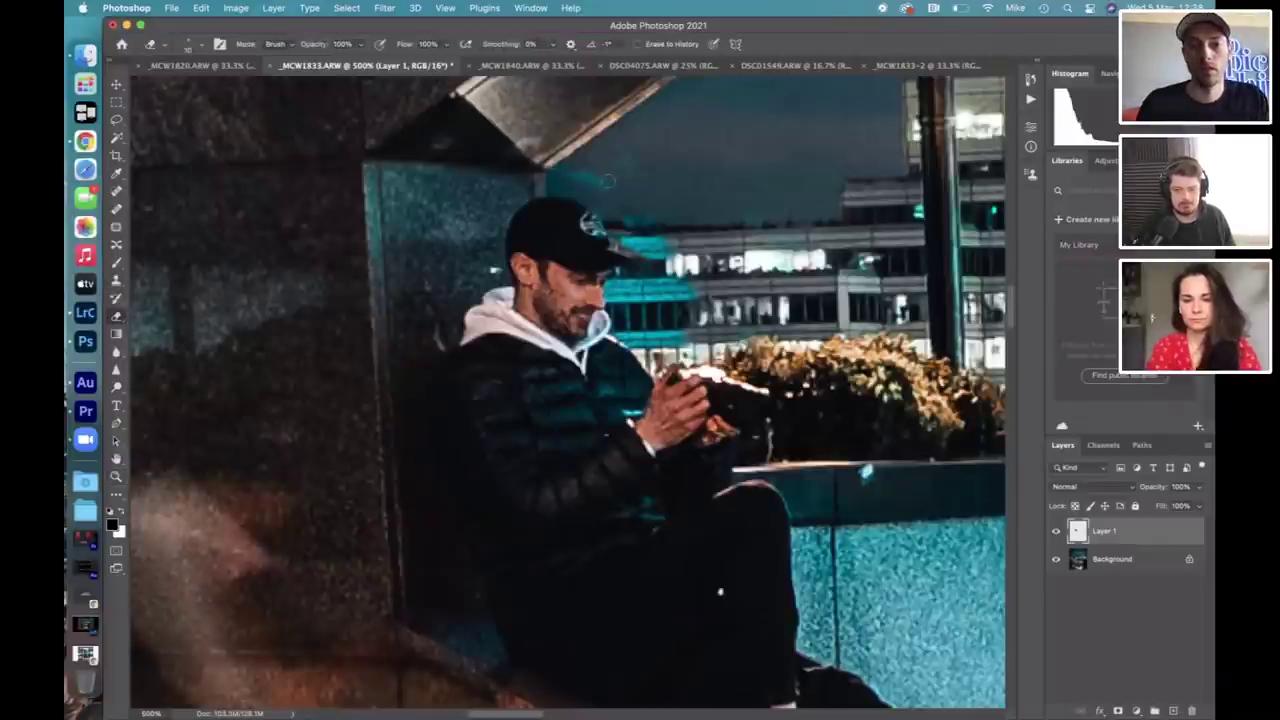
{"action": "mouse_move", "coordinate": [607, 181]}
{"action": "left_mouse_down"}
{"action": "mouse_move", "coordinate": [590, 180]}
{"action": "mouse_move", "coordinate": [648, 224]}
{"action": "left_mouse_up"}
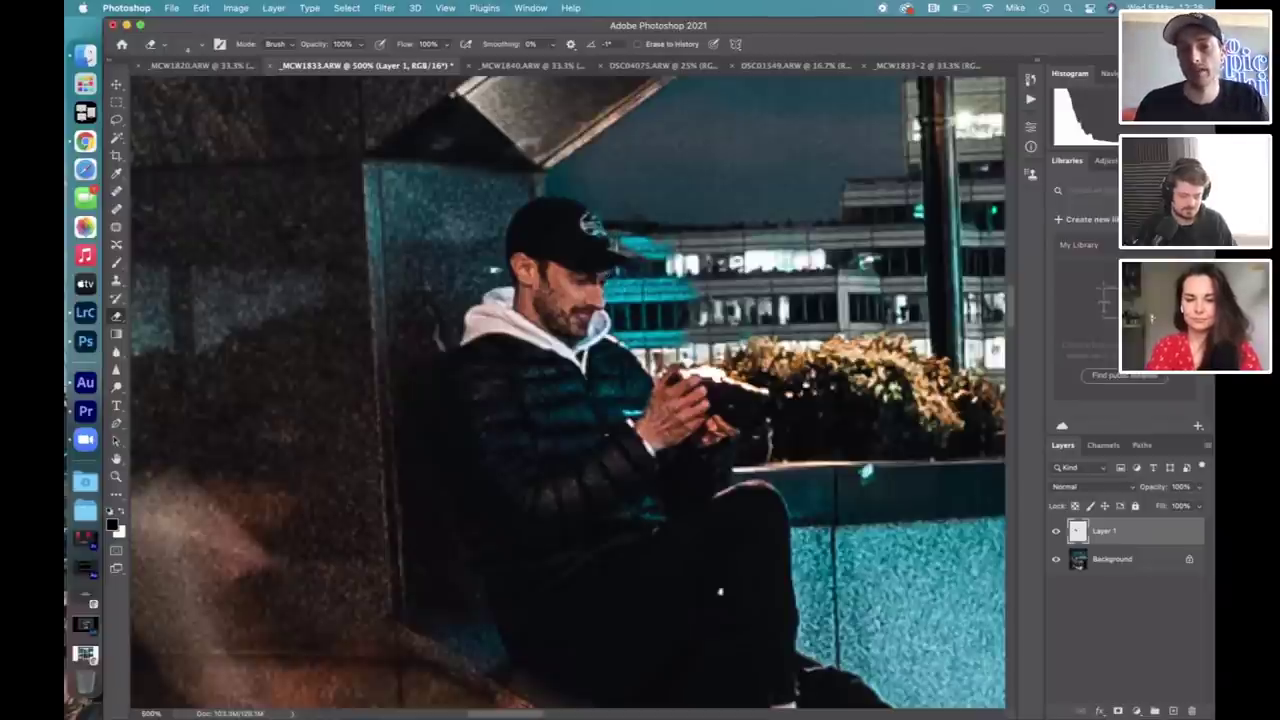
Erase Layer 1 over the light trail's tip where it meets the man's seat with the eraser brush at 50.
{"action": "scroll", "coordinate": [676, 299], "scroll_direction": "down", "scroll_amount": 5}
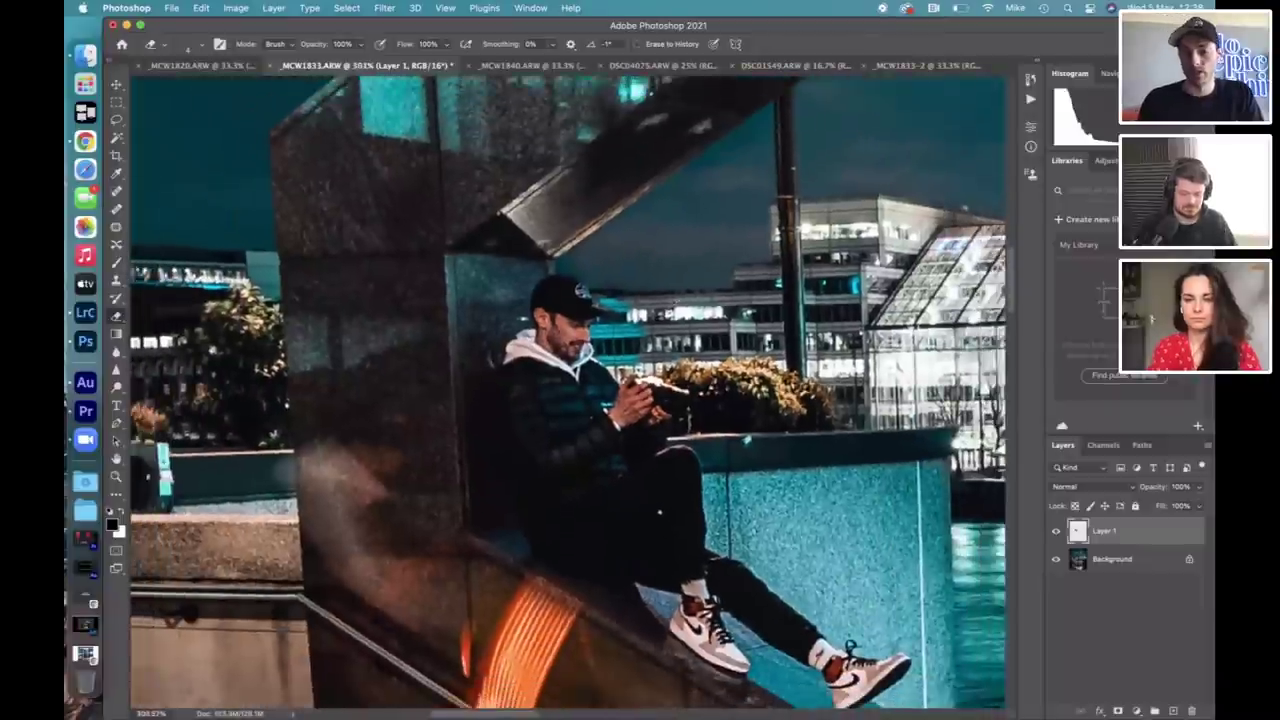
{"action": "scroll", "coordinate": [676, 299], "scroll_direction": "down", "scroll_amount": 1}
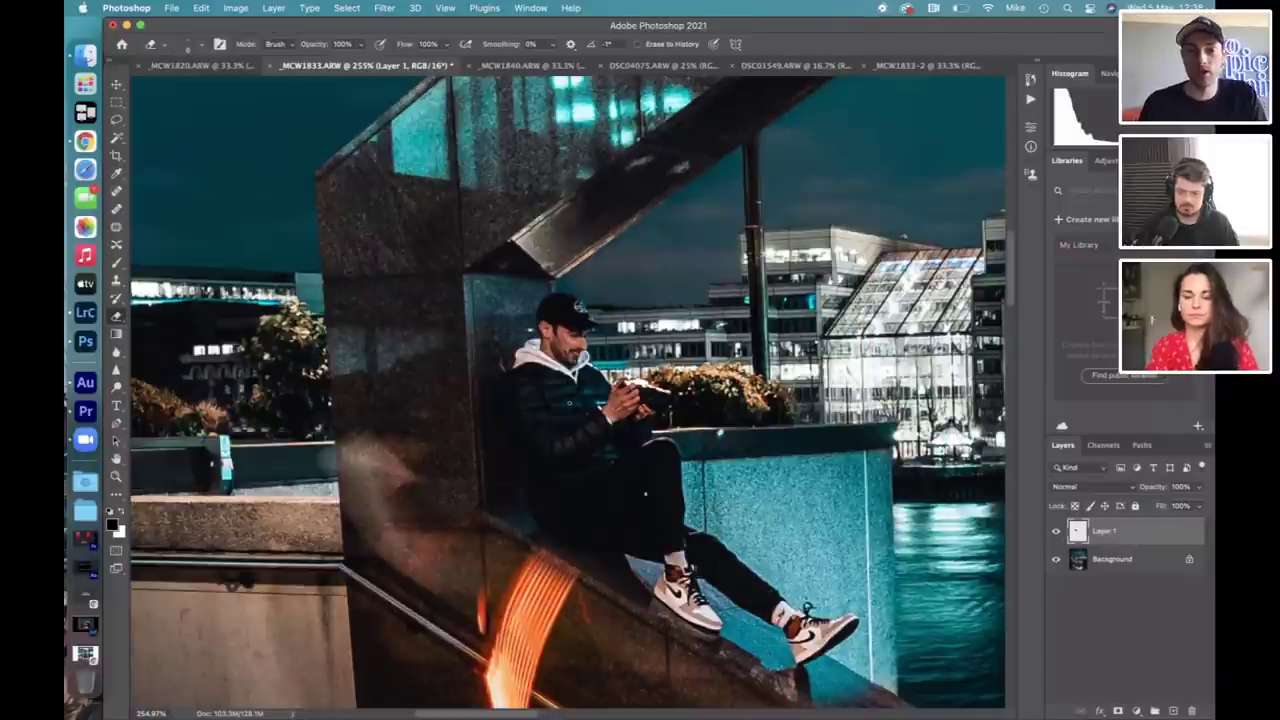
{"action": "scroll", "coordinate": [565, 405], "scroll_direction": "down", "scroll_amount": 5}
{"action": "scroll", "coordinate": [565, 405], "scroll_direction": "down", "scroll_amount": 3}
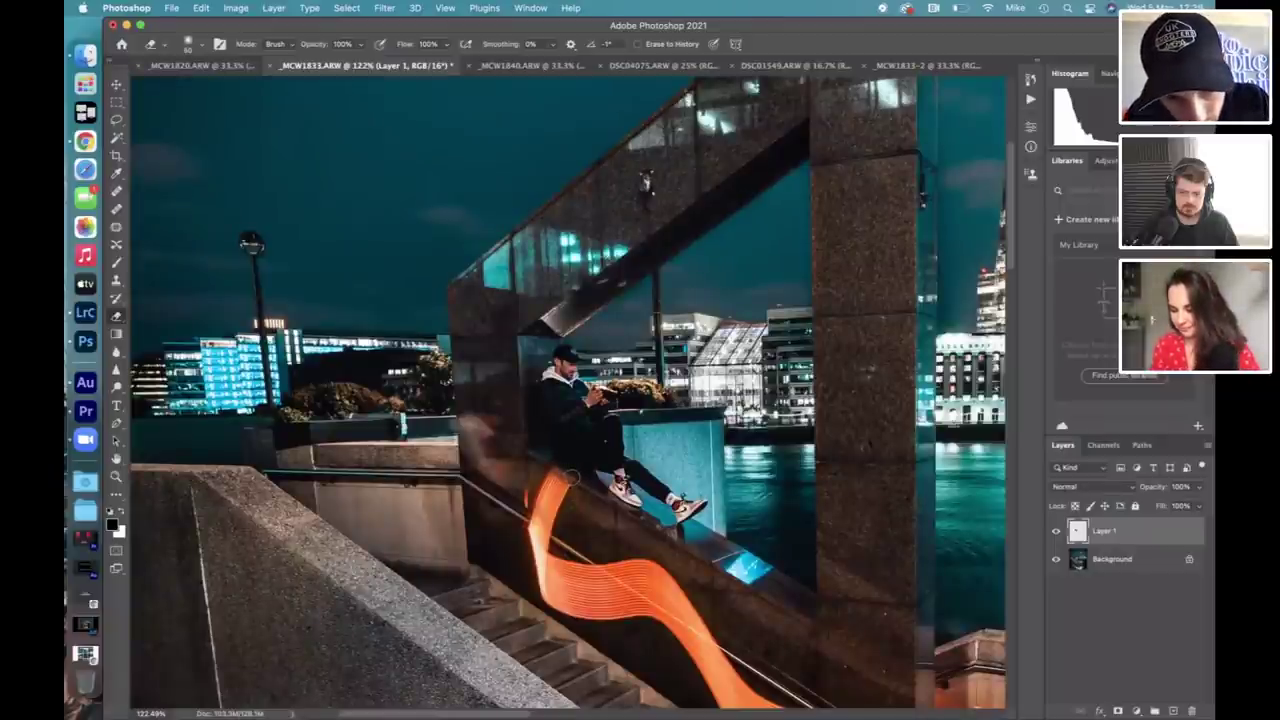
{"action": "left_click_drag", "start_coordinate": [558, 472], "coordinate": [557, 466]}
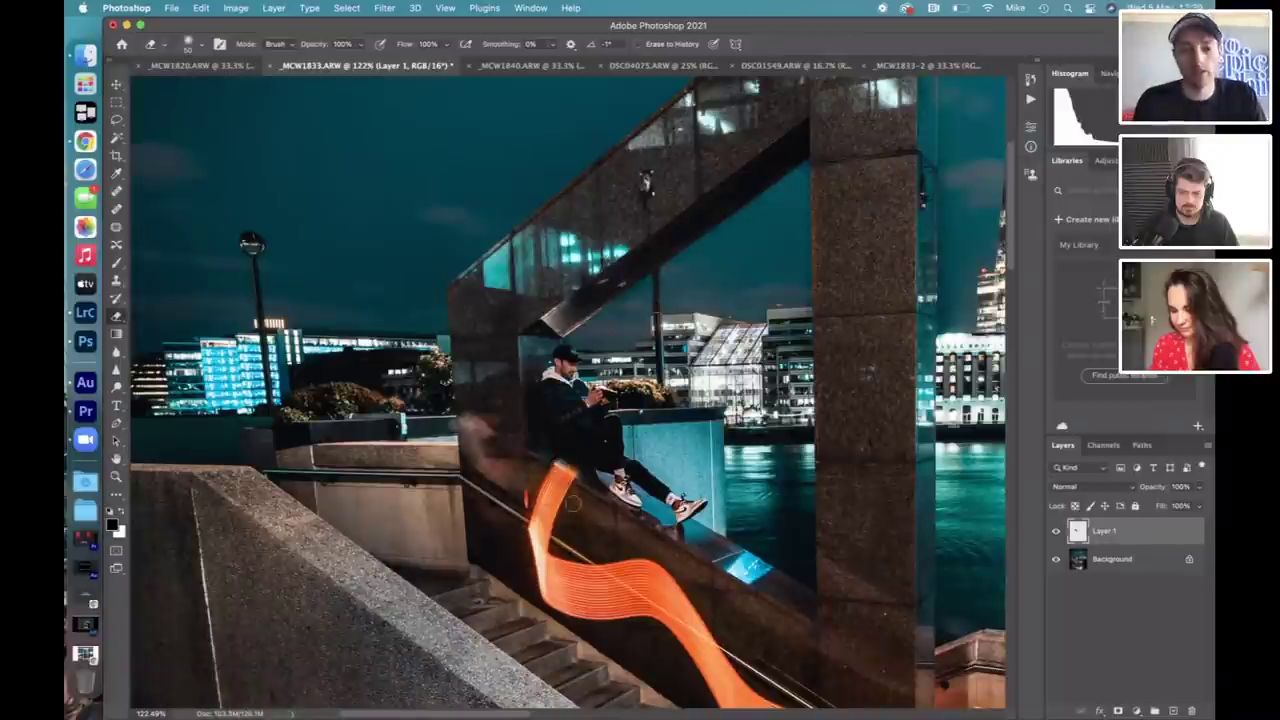
Compare the composite with Layer 1 hidden and shown, and view Layer 1 without the Background layer.
{"action": "left_click", "coordinate": [1057, 560]}
{"action": "left_click", "coordinate": [1055, 535], "text": "alt"}
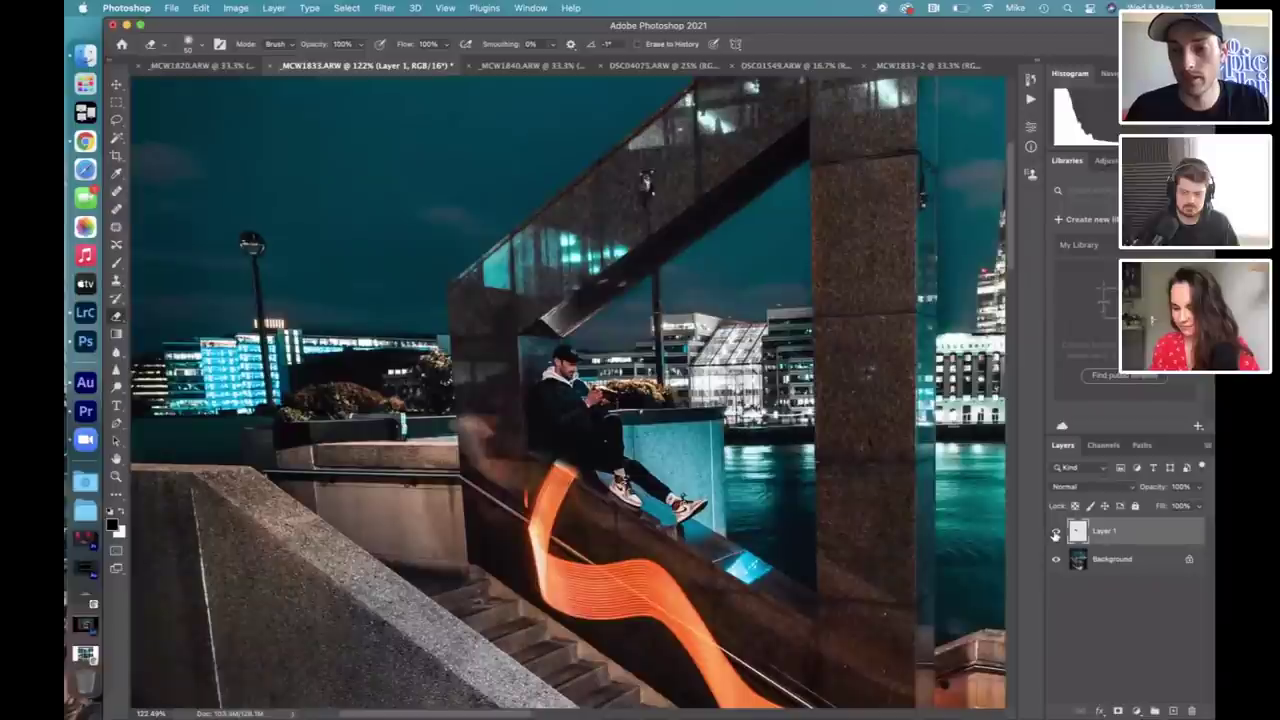
{"action": "left_click", "coordinate": [1055, 535]}
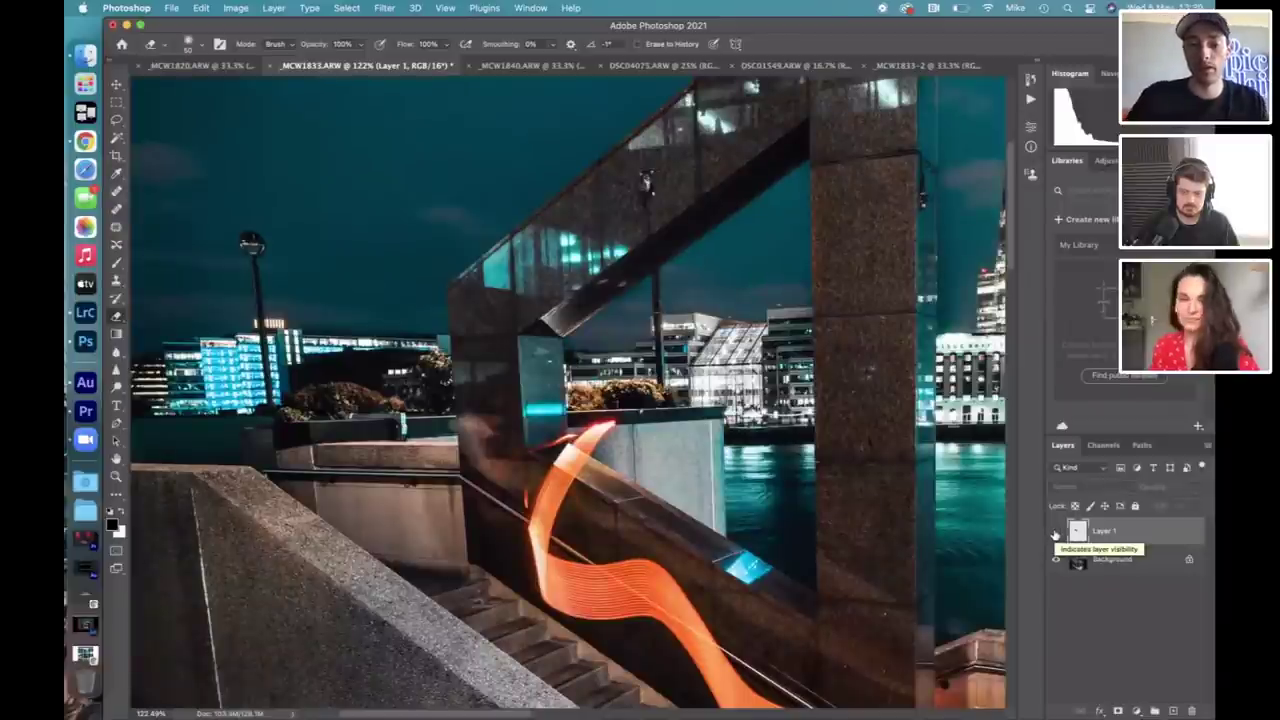
{"action": "left_click", "coordinate": [1055, 533]}
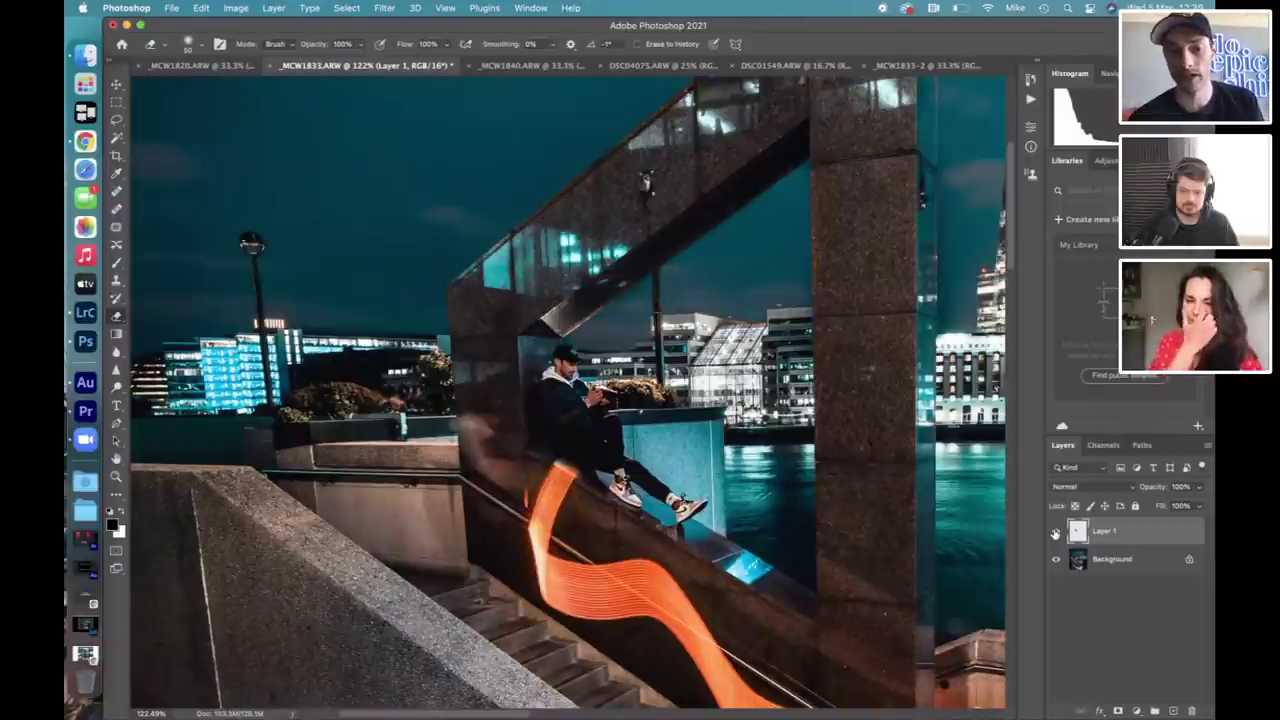
{"action": "left_click", "coordinate": [1055, 533]}
{"action": "left_click", "coordinate": [1055, 533]}
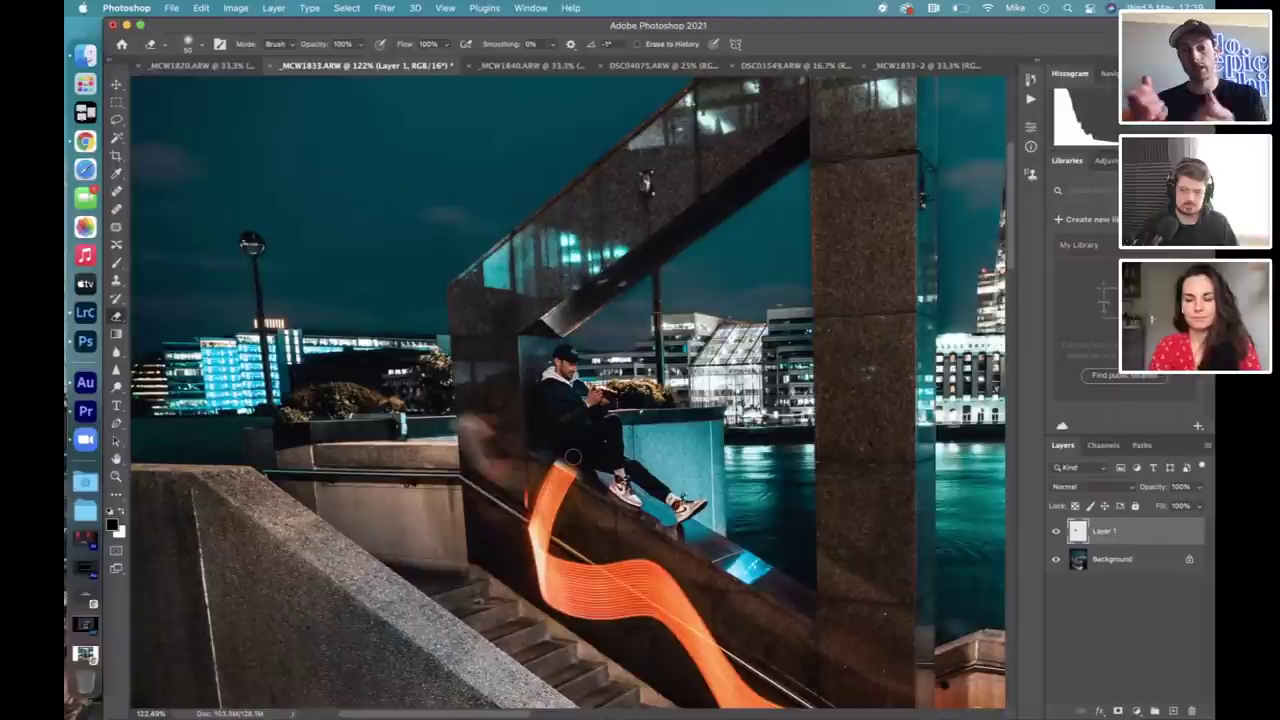
{"action": "left_click", "coordinate": [1055, 560]}
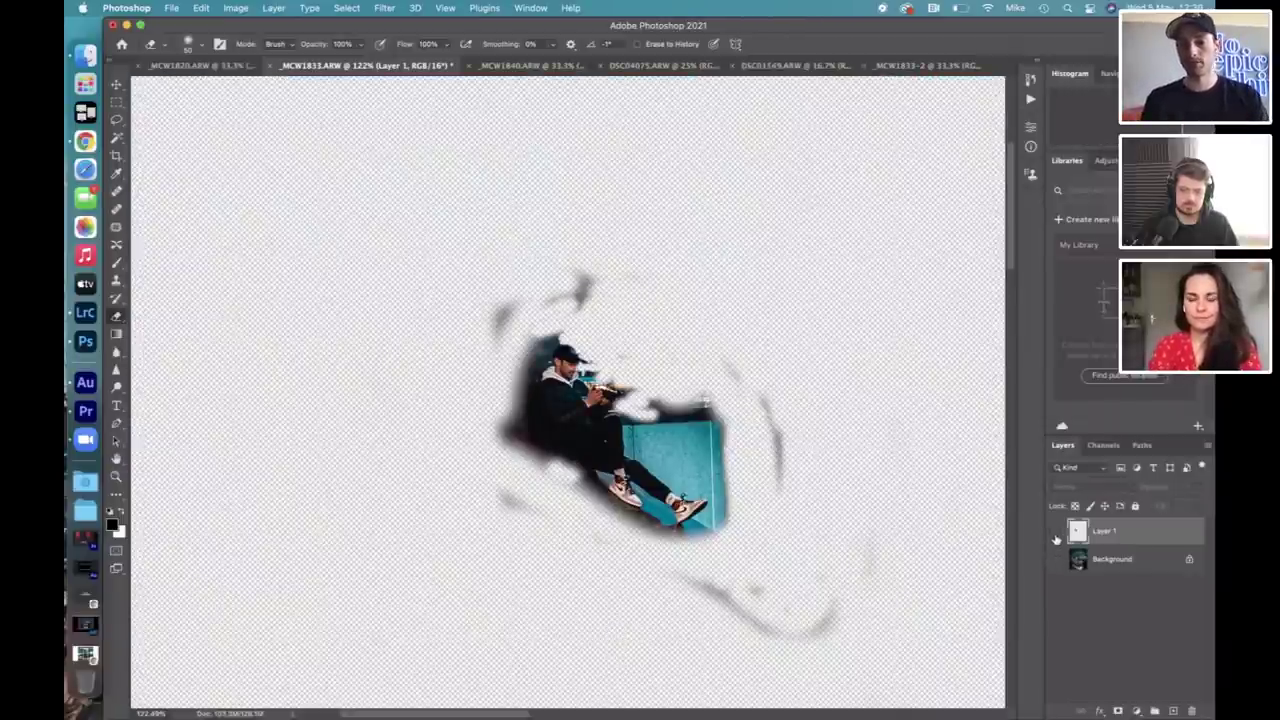
{"action": "left_click", "coordinate": [1053, 532]}
{"action": "left_click", "coordinate": [1055, 560]}
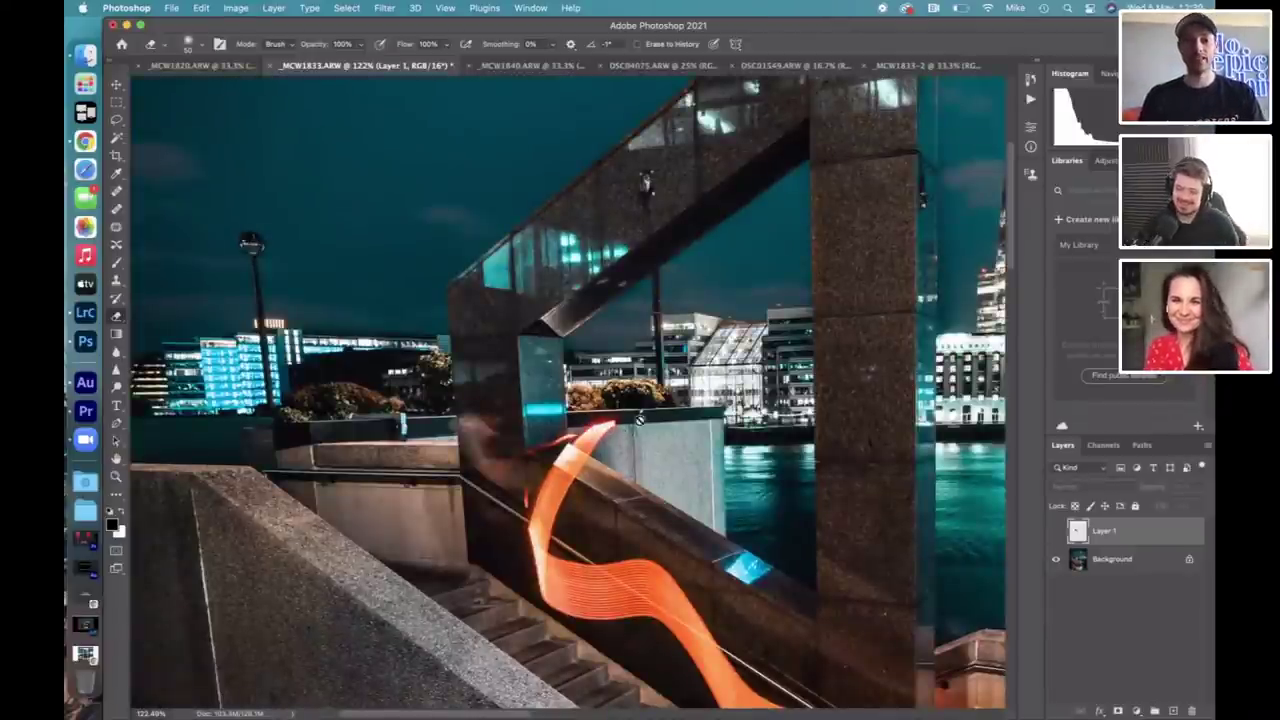
{"action": "left_click", "coordinate": [1055, 531]}
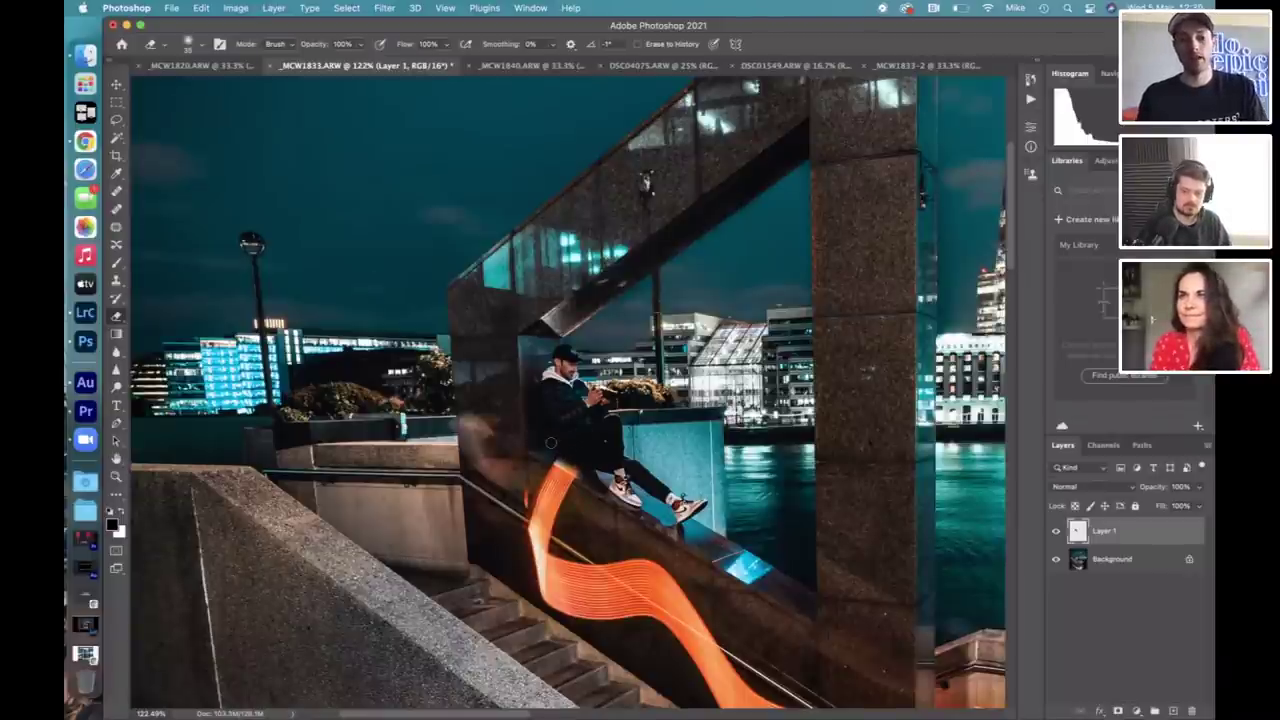
{"action": "scroll", "coordinate": [549, 441], "scroll_direction": "up", "scroll_amount": 5}
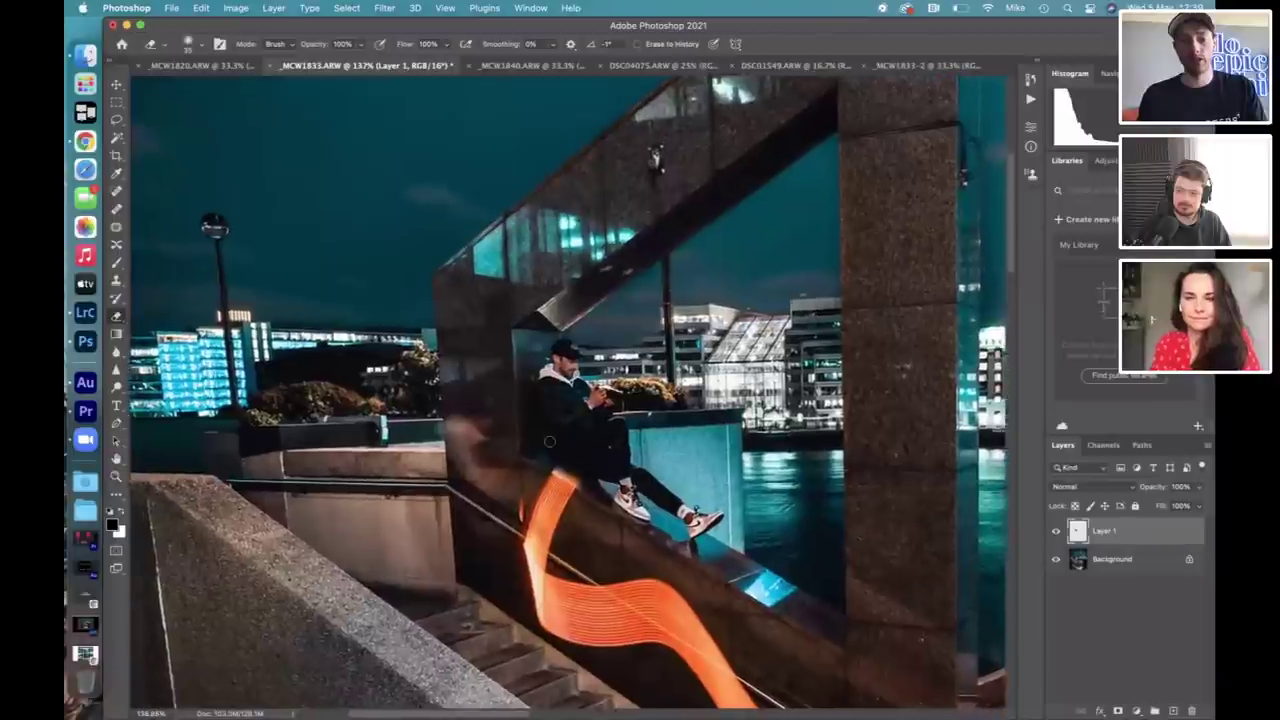
{"action": "scroll", "coordinate": [549, 441], "scroll_direction": "up", "scroll_amount": 4}
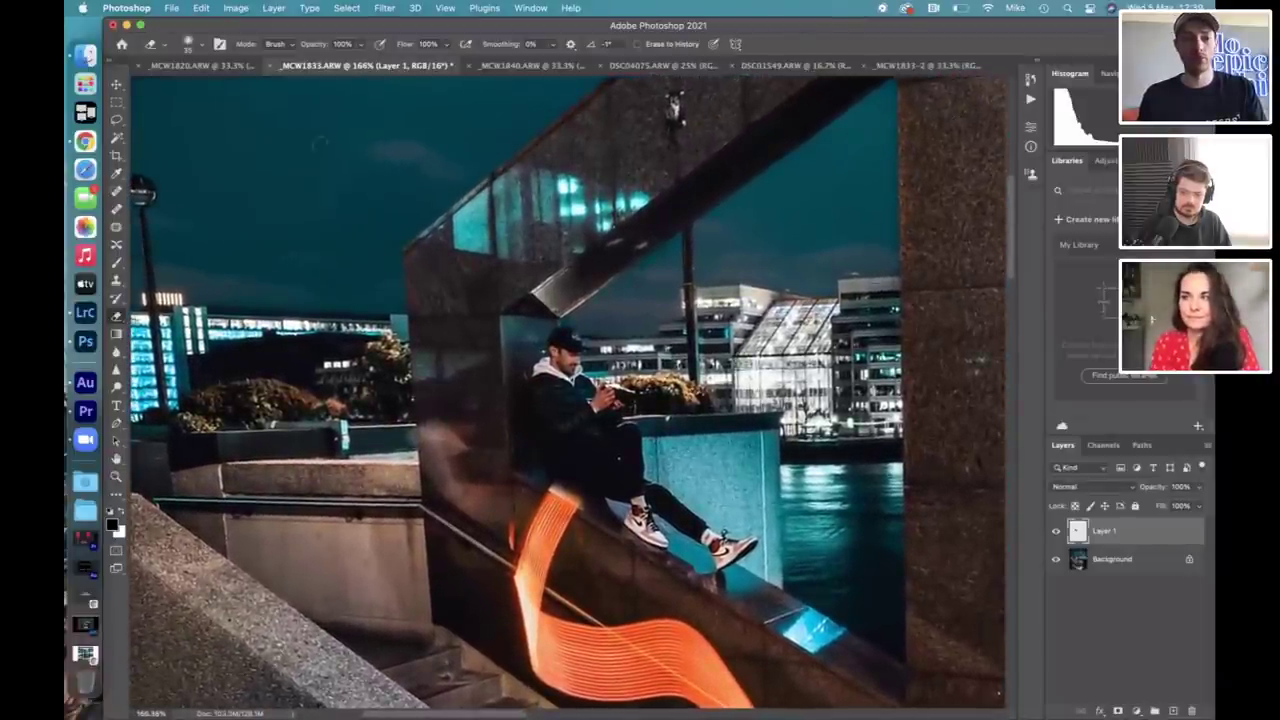
Set the eraser's opacity to 80% and test it on Layer 1 above the light trail's tip, undoing the last stroke.
{"action": "left_click_drag", "start_coordinate": [359, 44], "coordinate": [348, 63]}
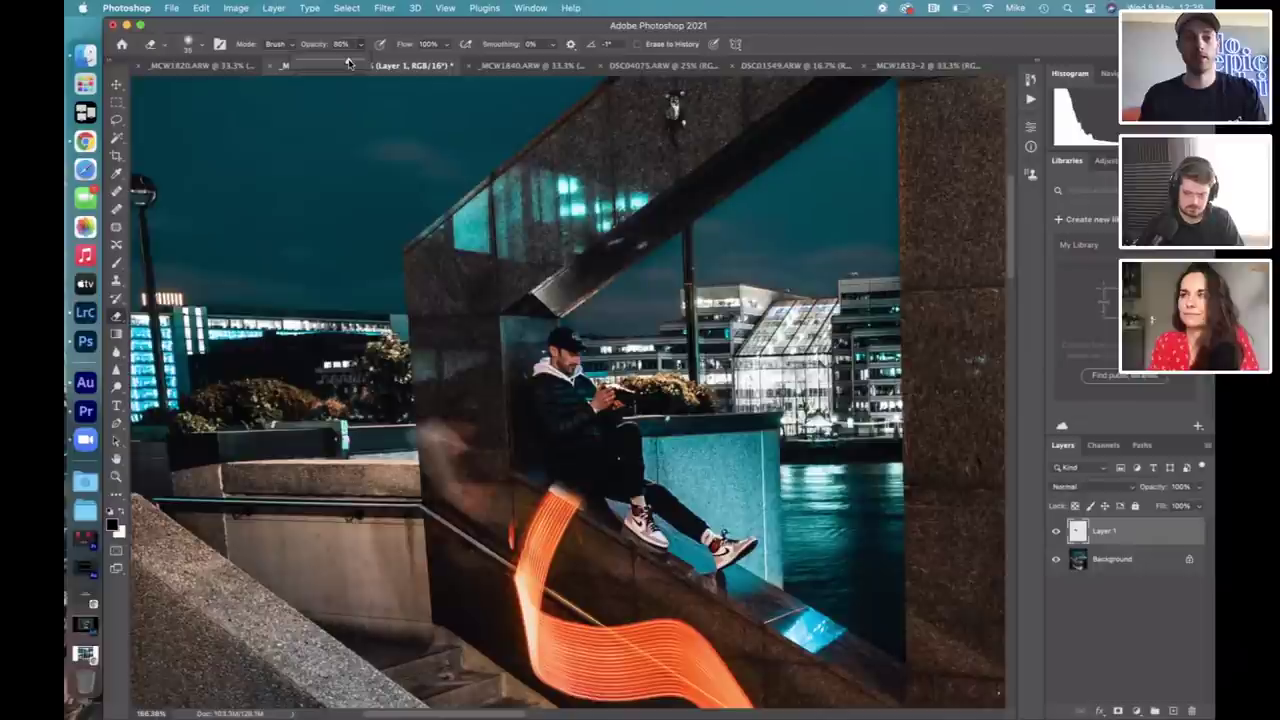
{"action": "left_click", "coordinate": [585, 493]}
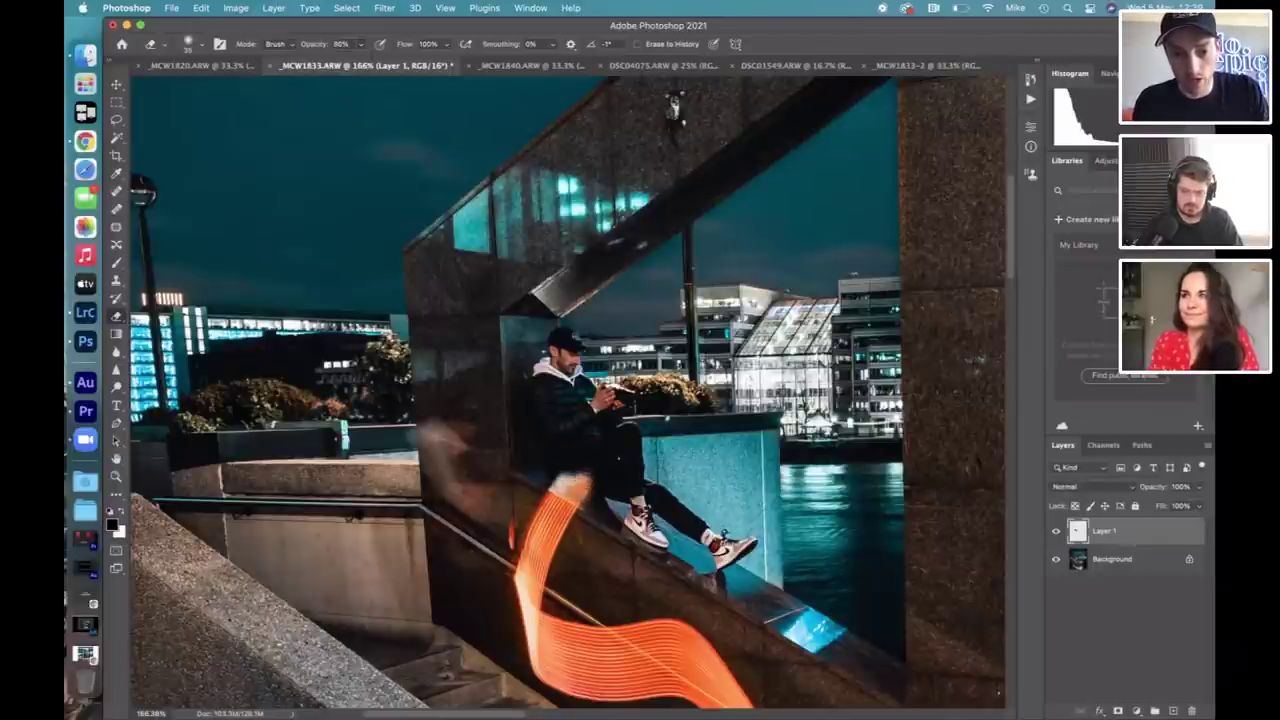
{"action": "mouse_move", "coordinate": [586, 478]}
{"action": "left_mouse_down"}
{"action": "mouse_move", "coordinate": [590, 465]}
{"action": "mouse_move", "coordinate": [571, 466]}
{"action": "left_mouse_up"}
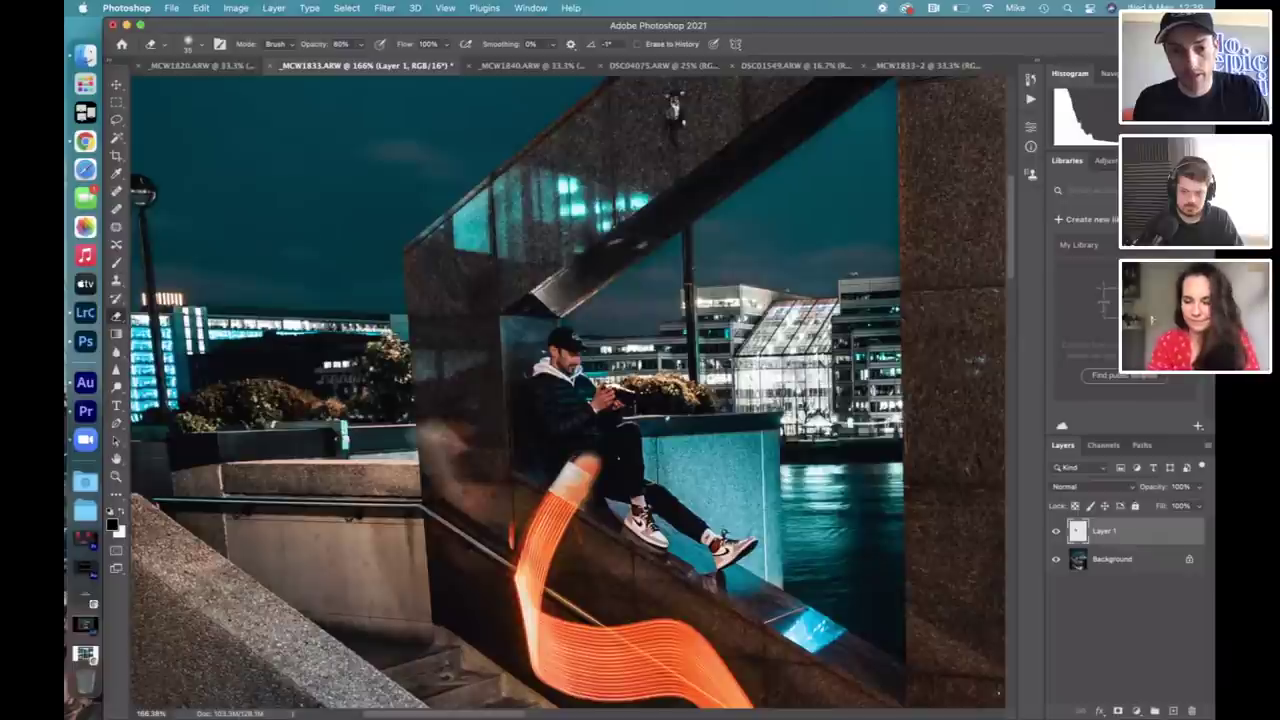
{"action": "key", "text": "super+z"}
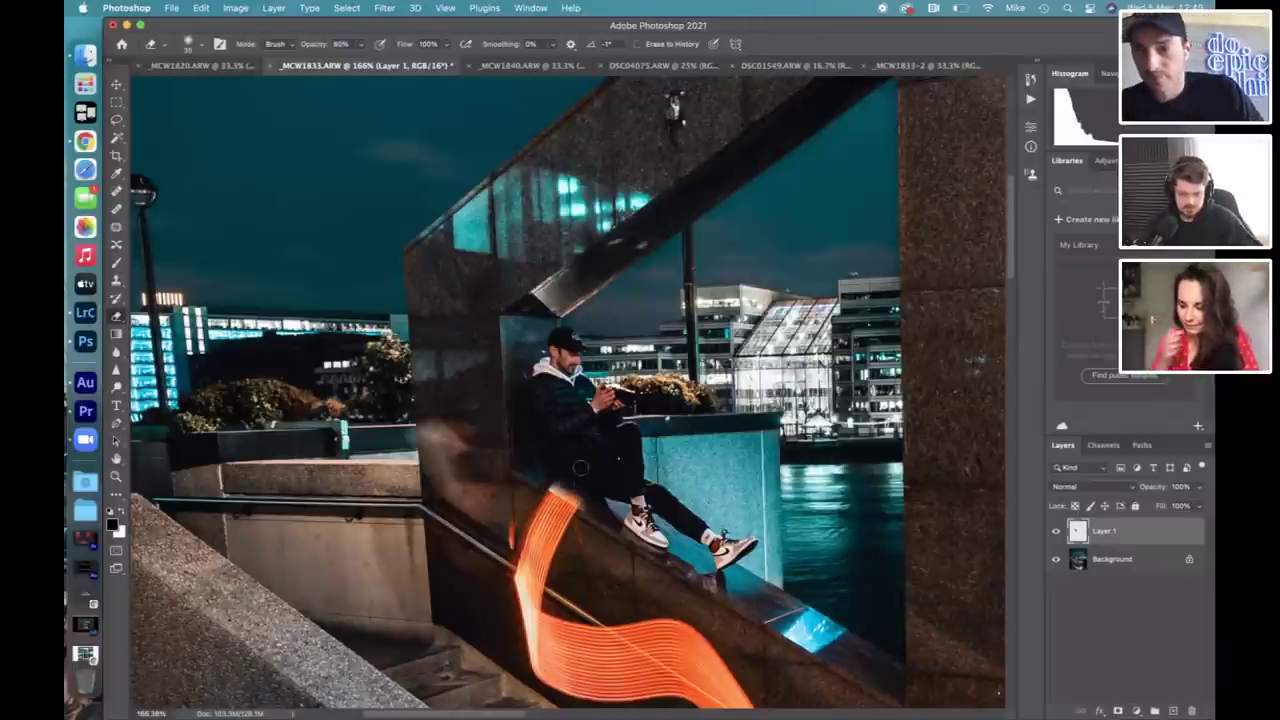
Erase Layer 1 across the man's thigh with a size 15 eraser brush to reveal the light trail's upper end.
{"action": "scroll", "coordinate": [580, 467], "scroll_direction": "up", "scroll_amount": 5}
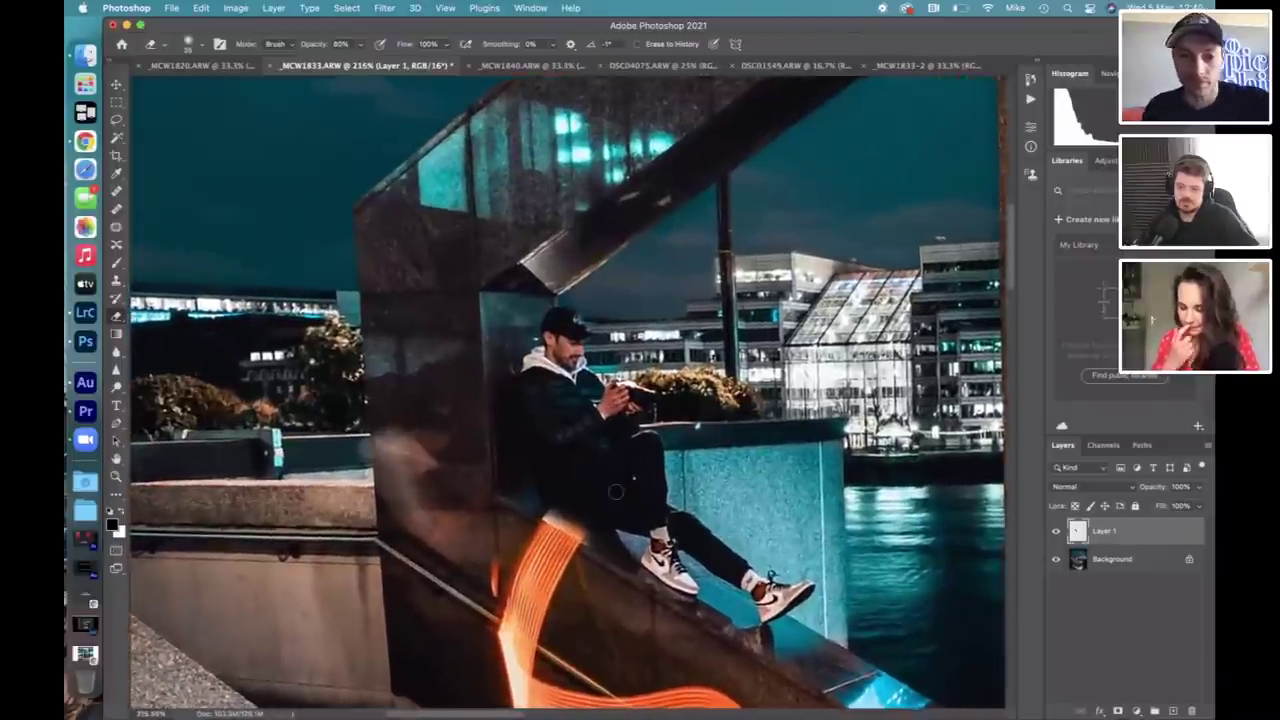
{"action": "scroll", "coordinate": [577, 490], "scroll_direction": "up", "scroll_amount": 1}
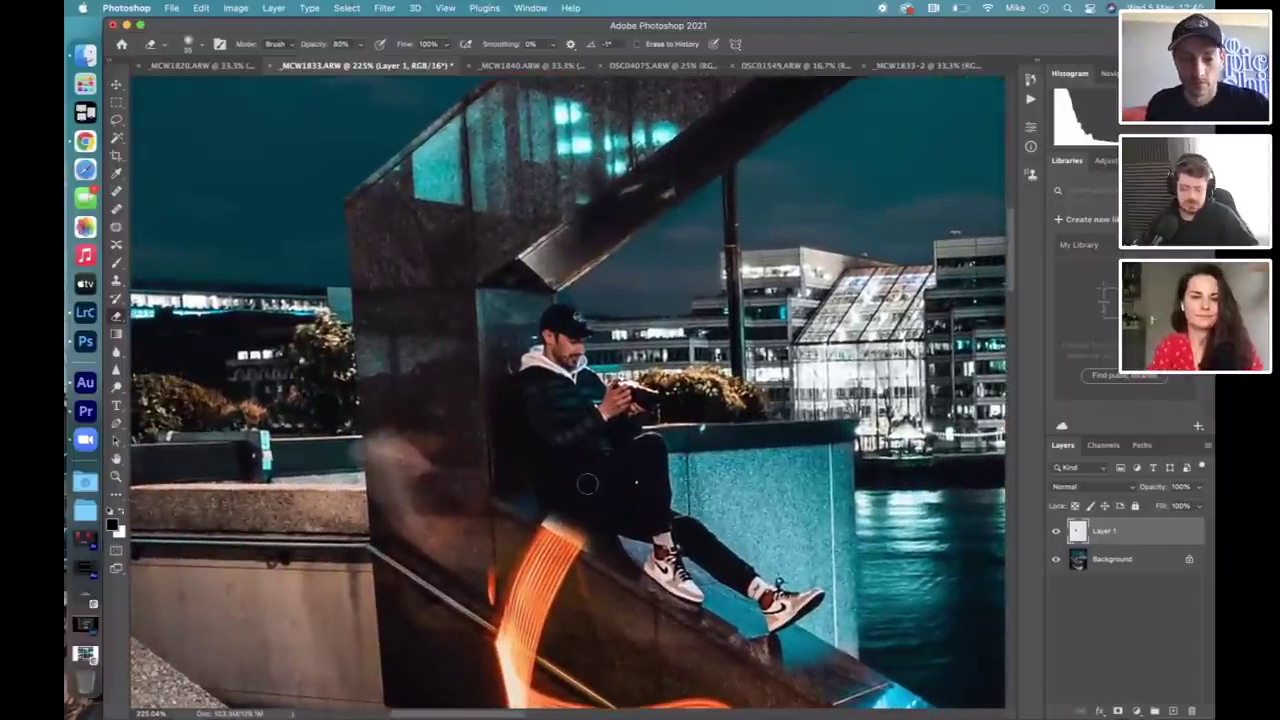
{"action": "key", "text": "bracketleft"}
{"action": "left_click_drag", "start_coordinate": [610, 477], "coordinate": [588, 486]}
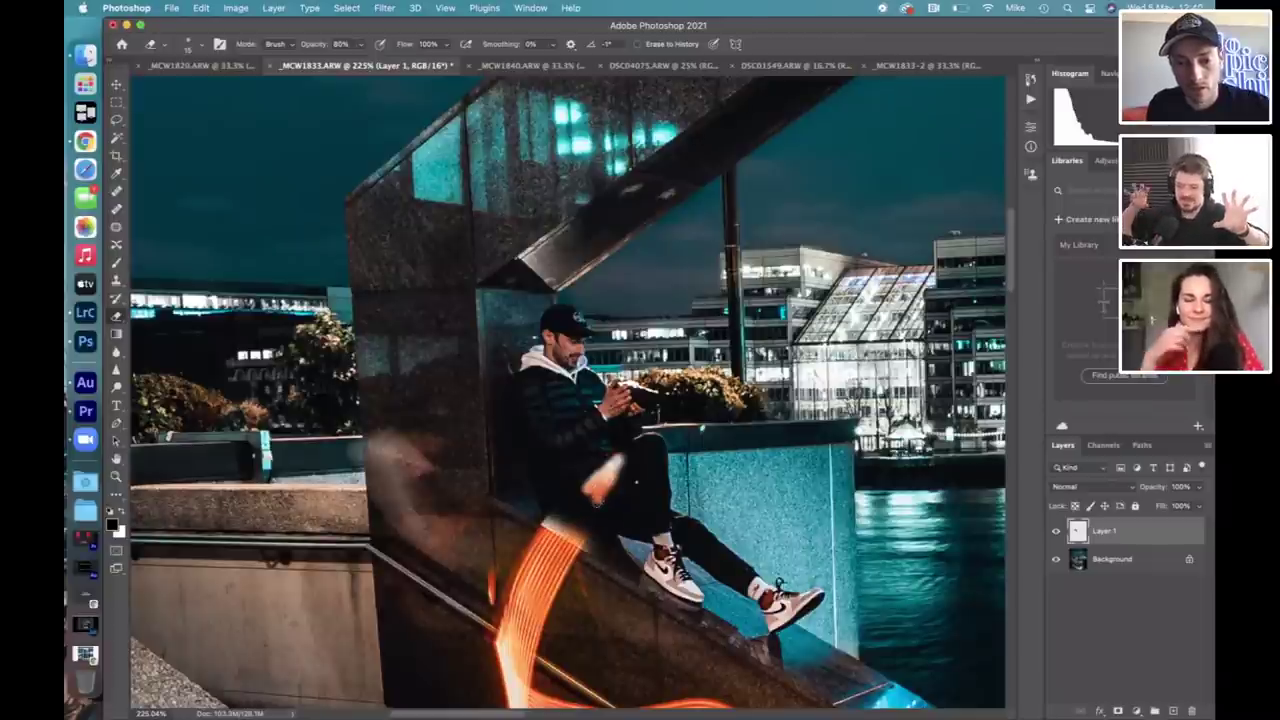
{"action": "mouse_move", "coordinate": [596, 507]}
{"action": "left_mouse_down"}
{"action": "mouse_move", "coordinate": [587, 528]}
{"action": "mouse_move", "coordinate": [568, 516]}
{"action": "mouse_move", "coordinate": [584, 506]}
{"action": "mouse_move", "coordinate": [572, 522]}
{"action": "left_mouse_up"}
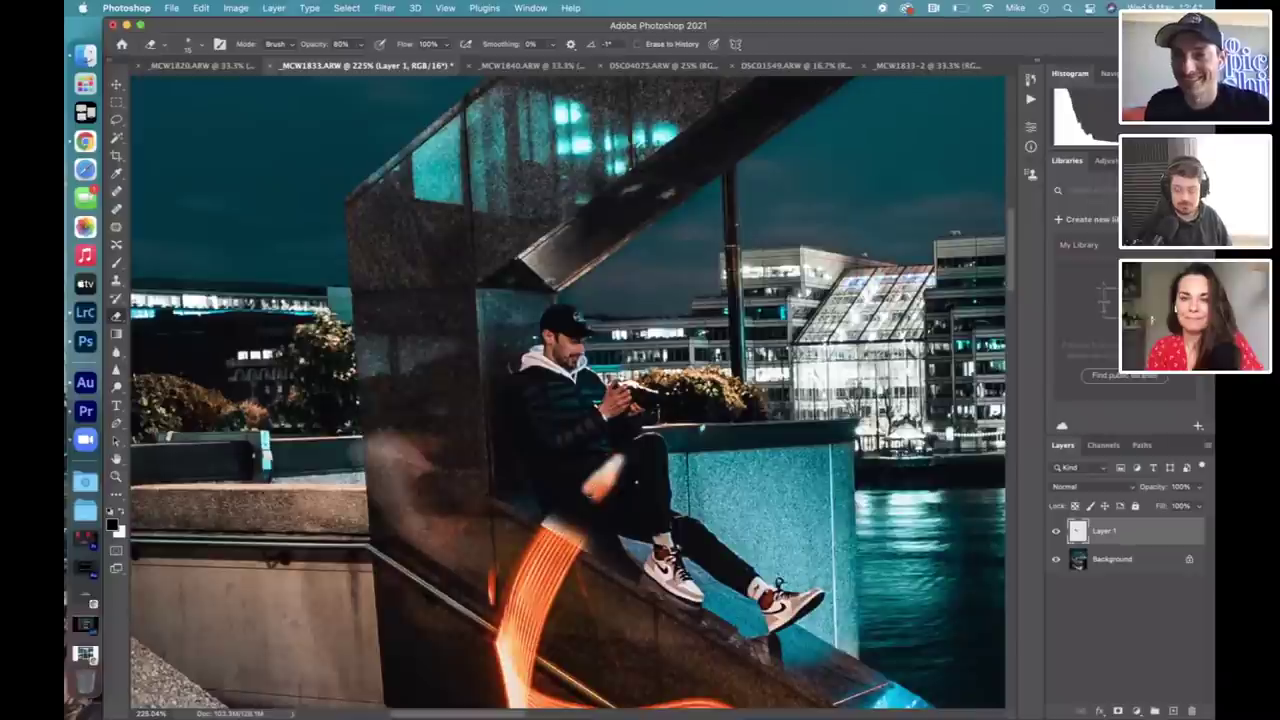
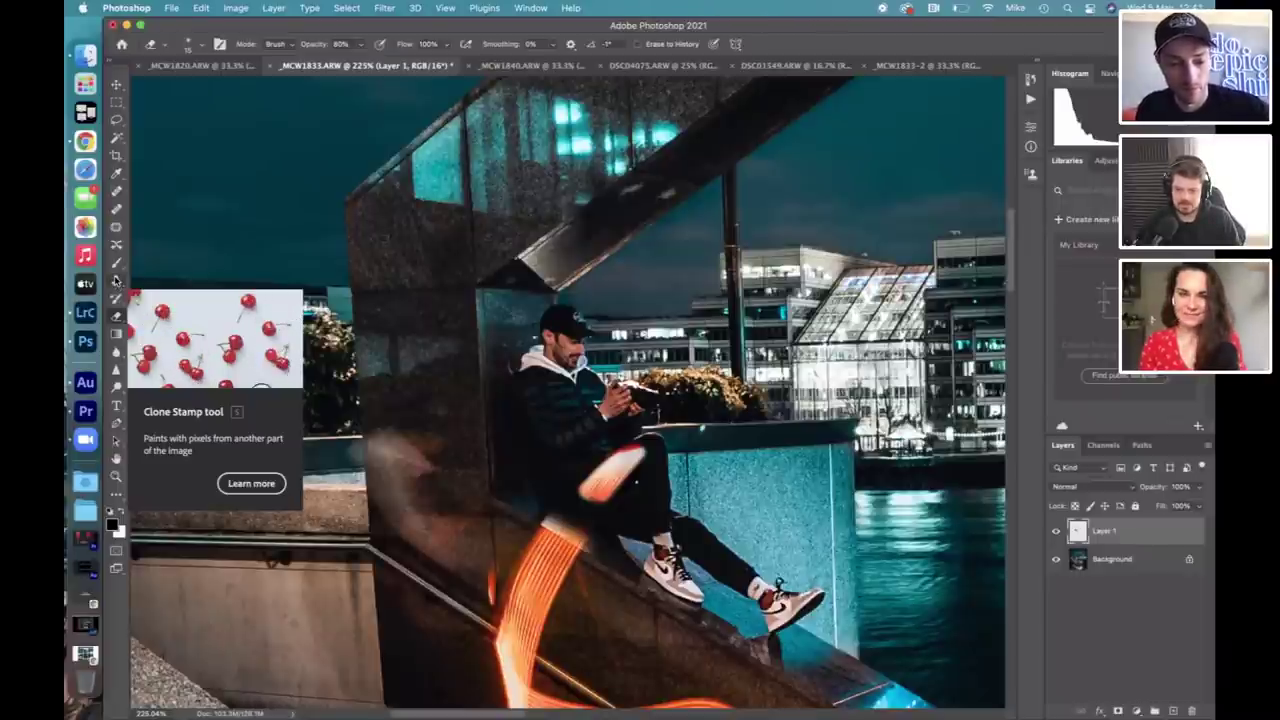
Switch to the Quick Selection tool and hide Layer 1 to expose the full light trail.
{"action": "key", "text": "w"}
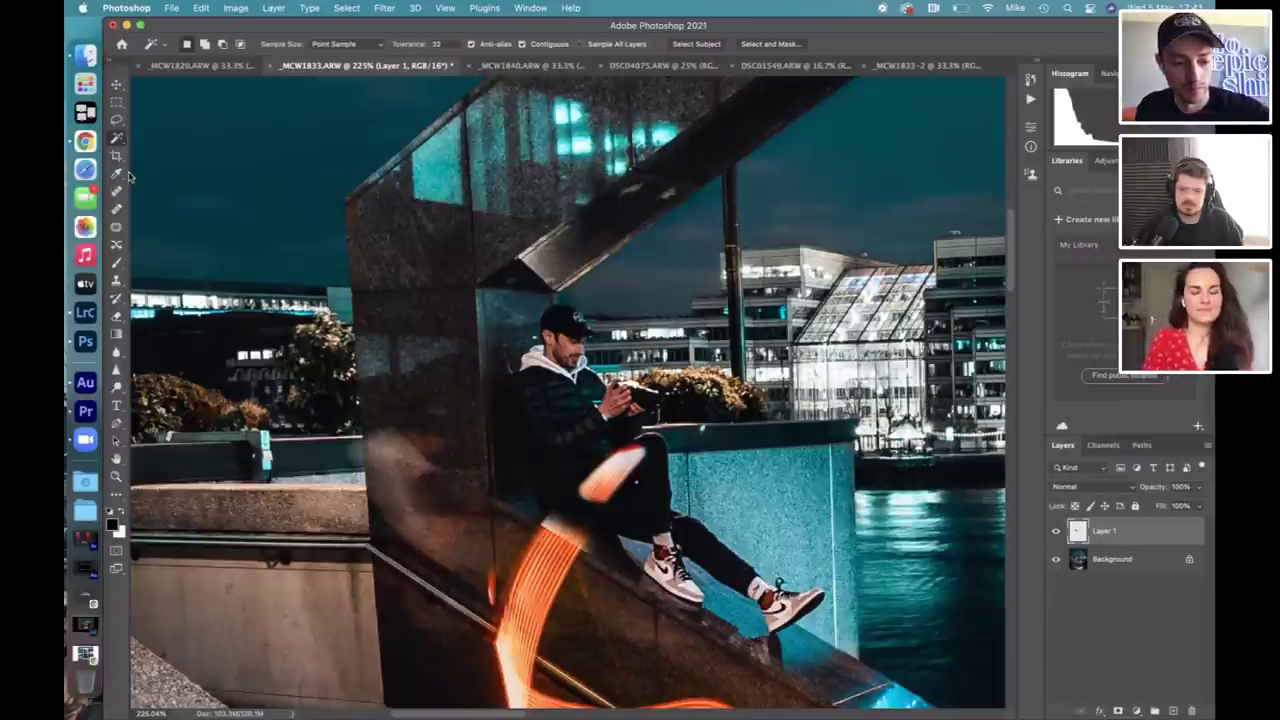
{"action": "key", "text": "shift+w"}
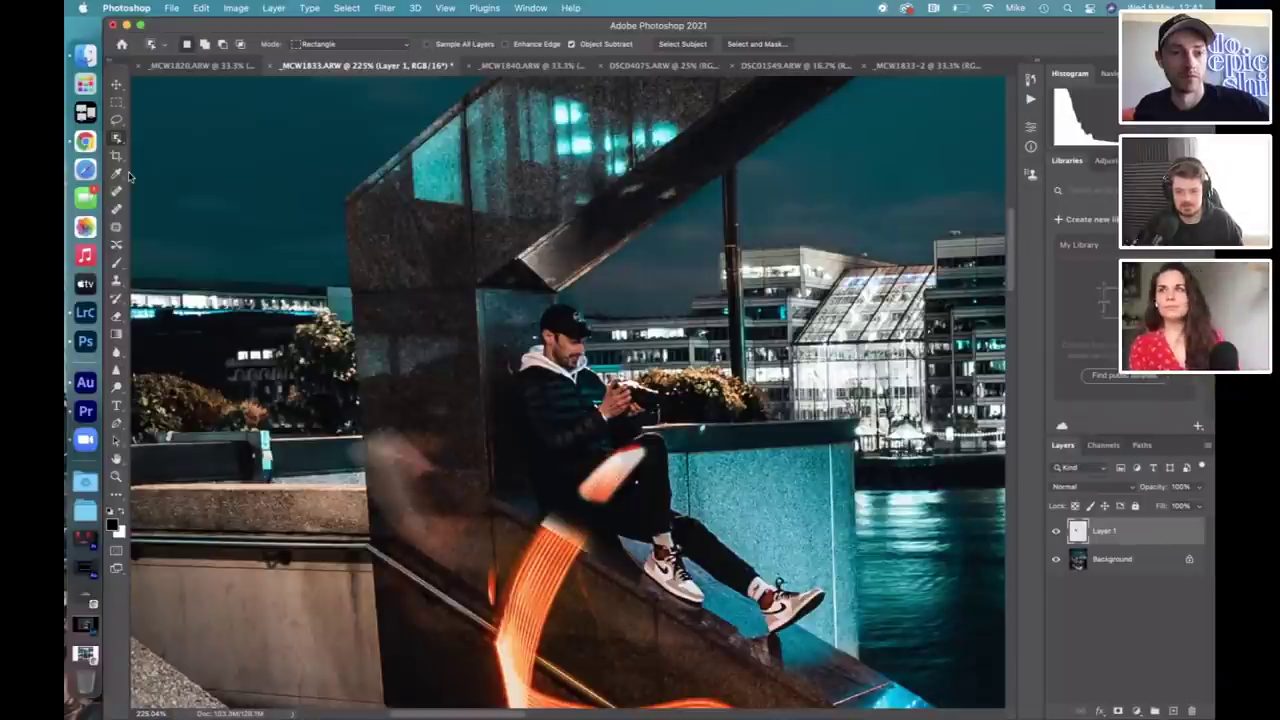
{"action": "key", "text": "shift+w"}
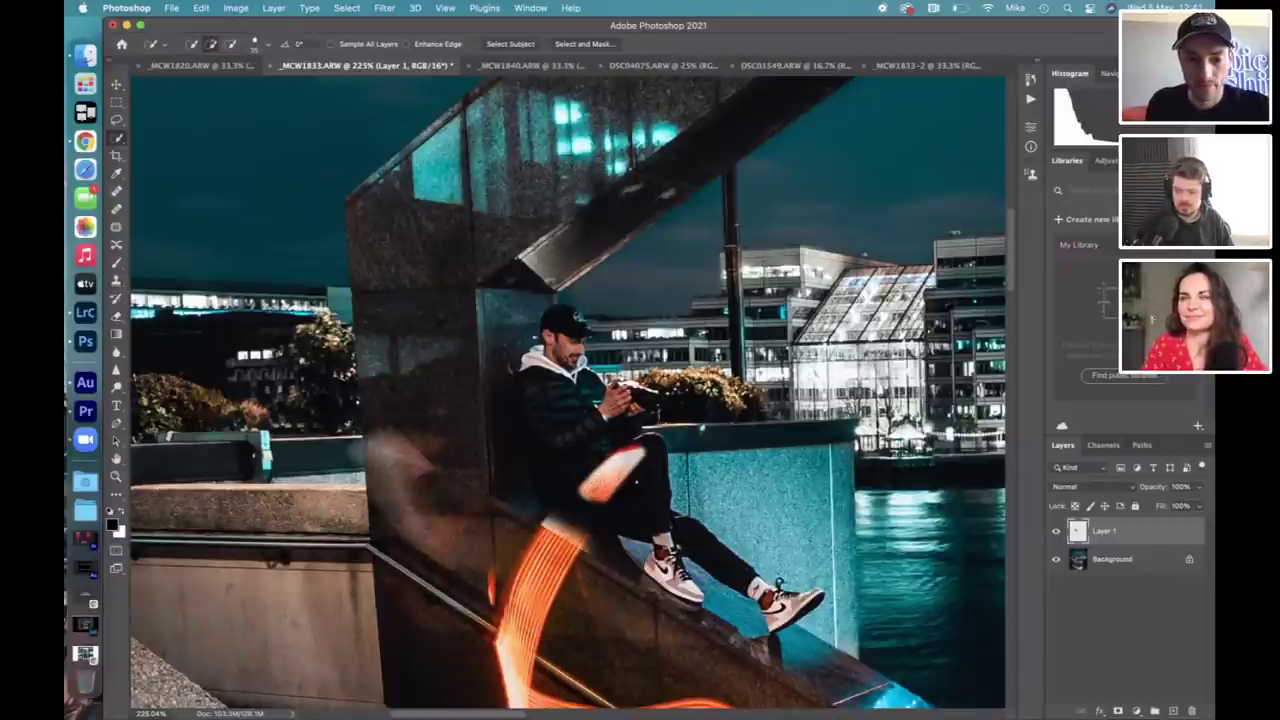
{"action": "left_click", "coordinate": [1056, 531]}
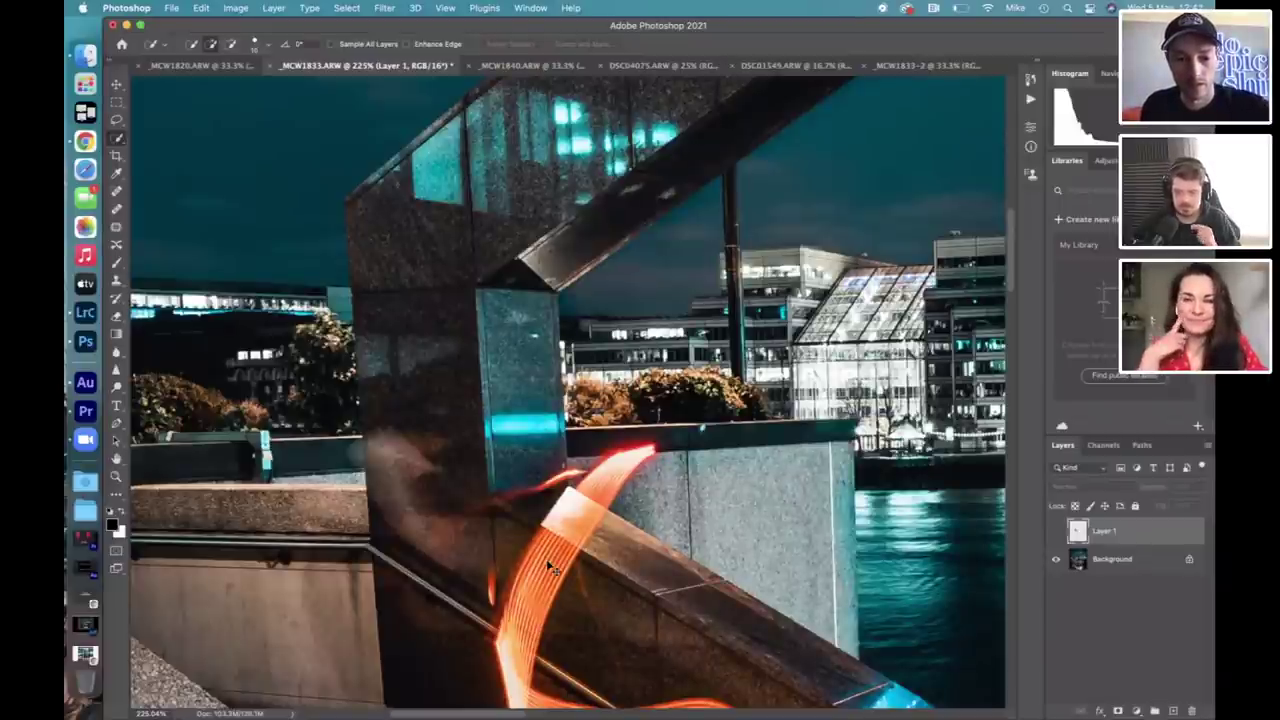
{"action": "left_click", "coordinate": [1056, 531]}
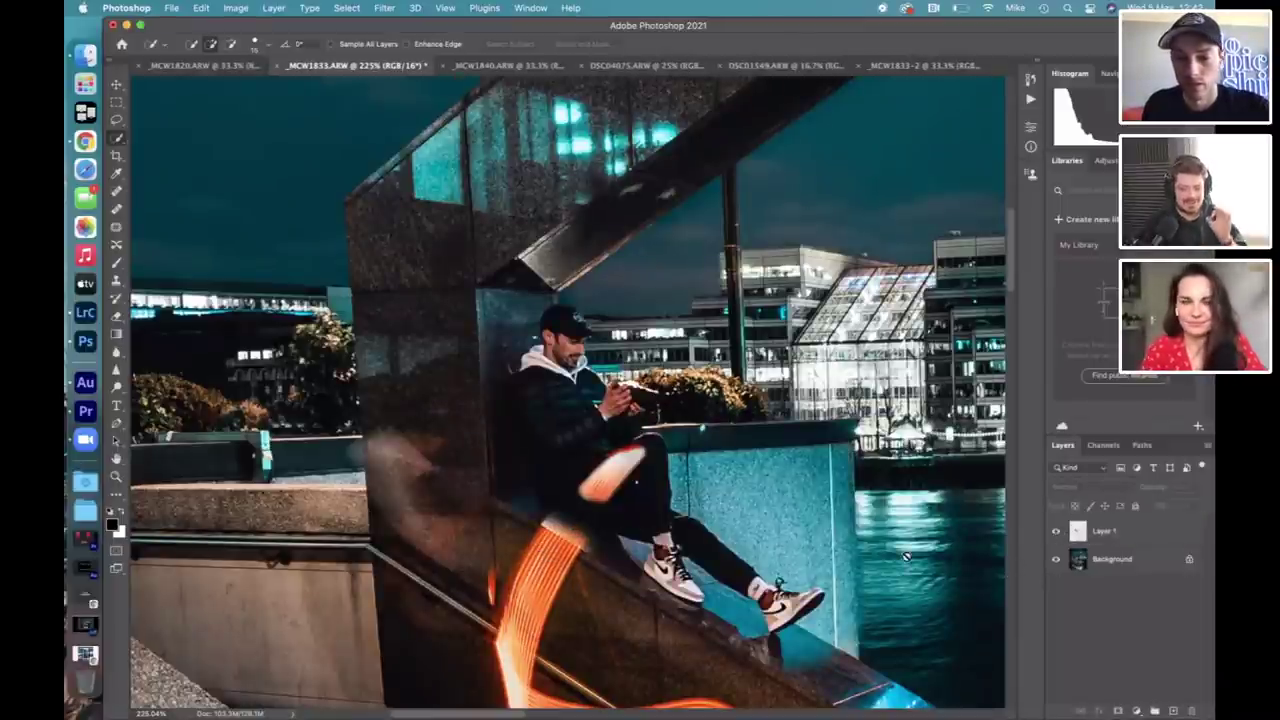
{"action": "left_click", "coordinate": [1056, 531]}
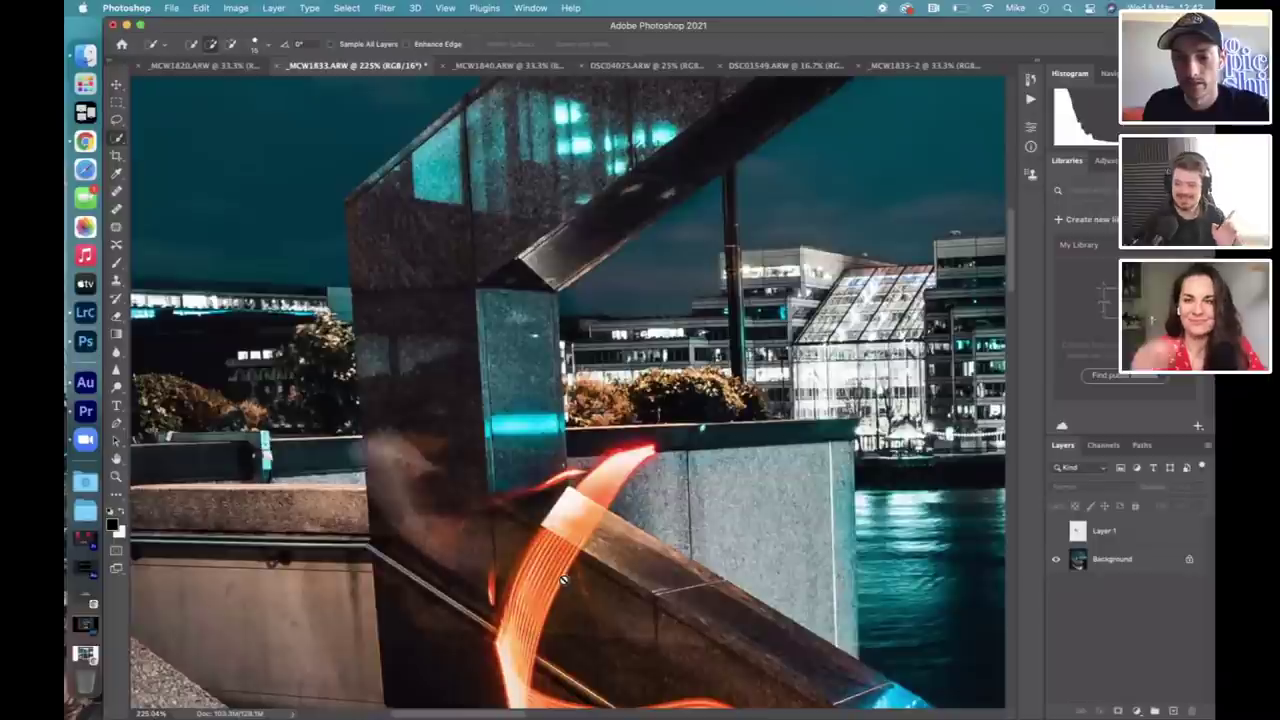
Select the orange trail segment below the ledge on the Background layer and copy it to a new layer.
{"action": "left_click", "coordinate": [1112, 560]}
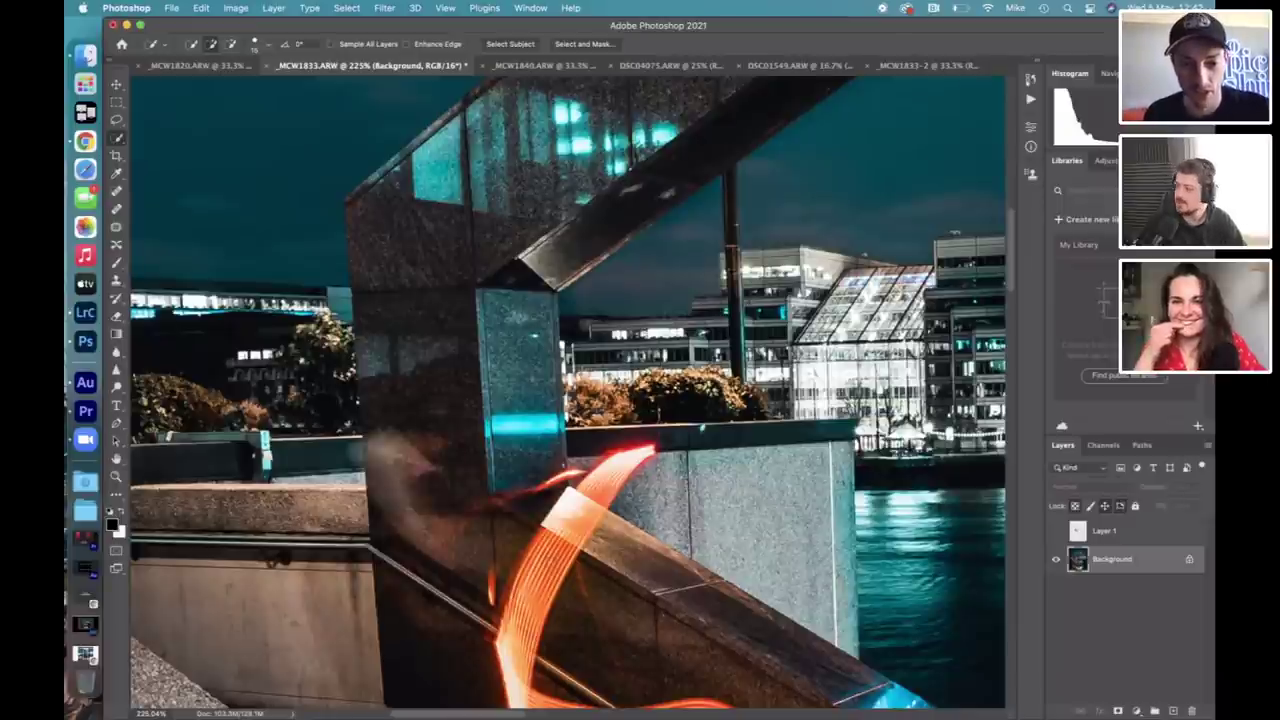
{"action": "left_click", "coordinate": [560, 560]}
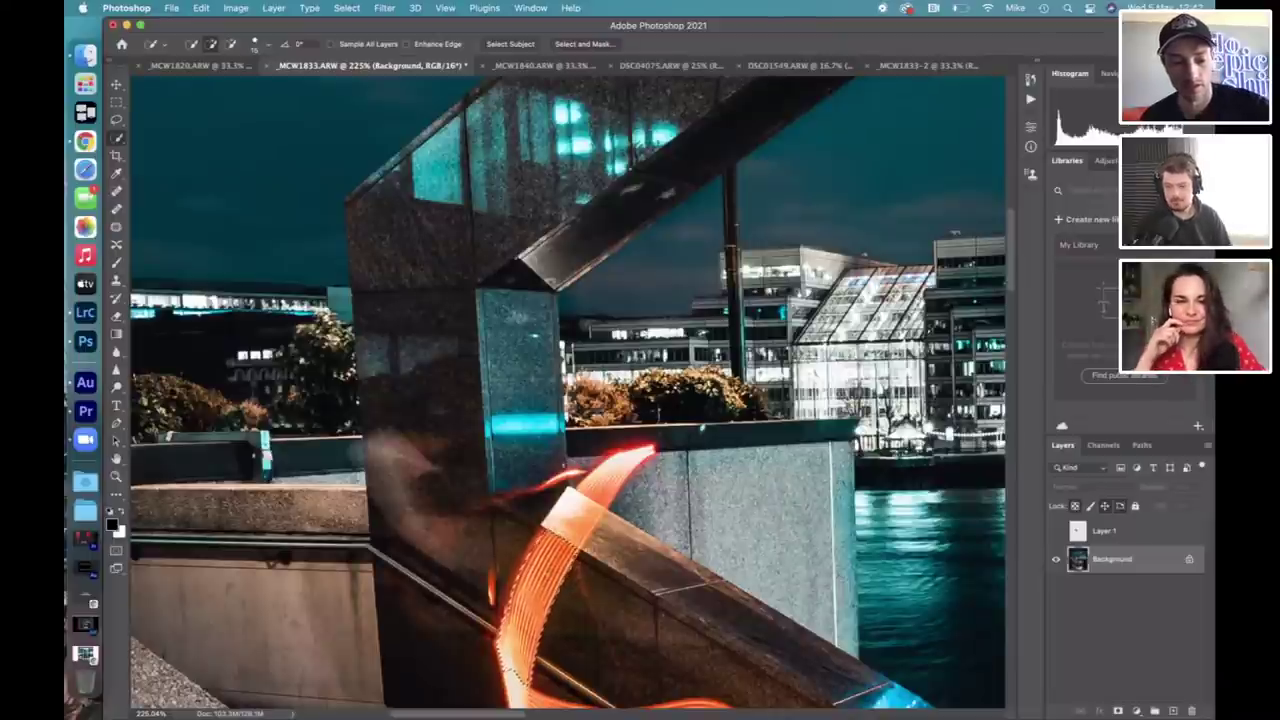
{"action": "key", "text": "super+j"}
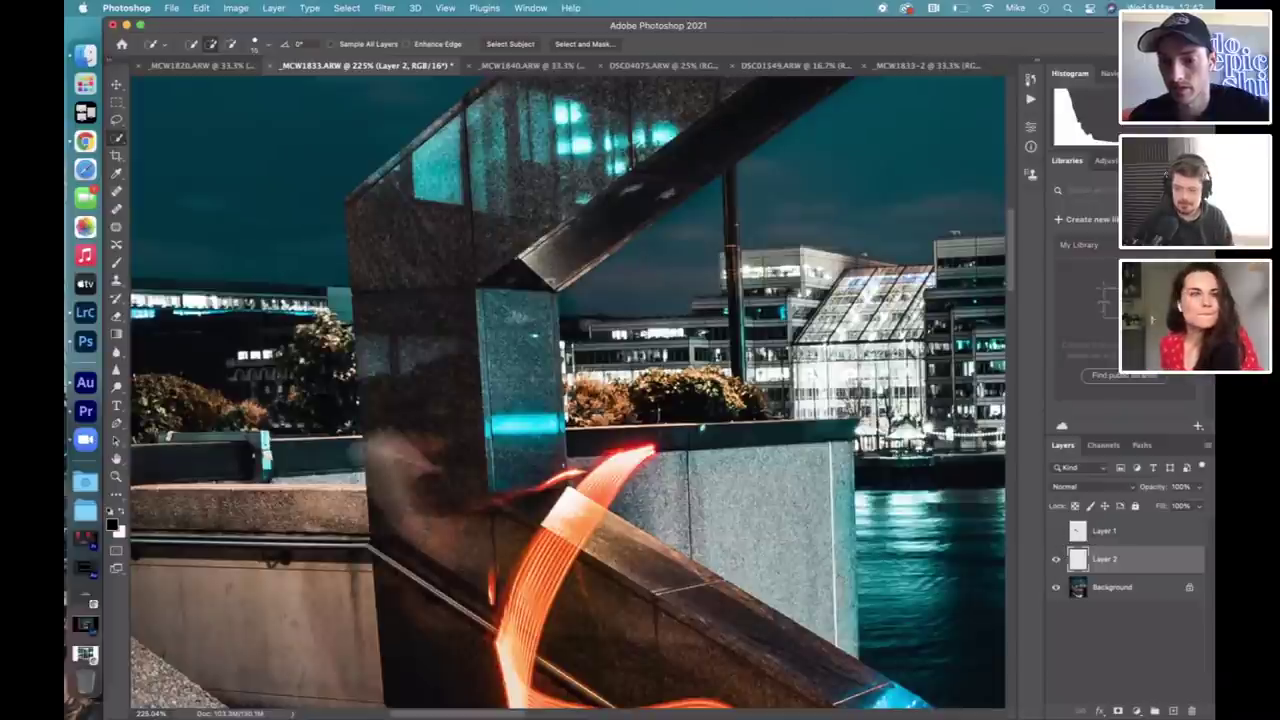
Puppet Warp the copied trail segment on Layer 2, pinning its lower end and bending its upper end toward the ledge.
{"action": "left_click", "coordinate": [201, 8]}
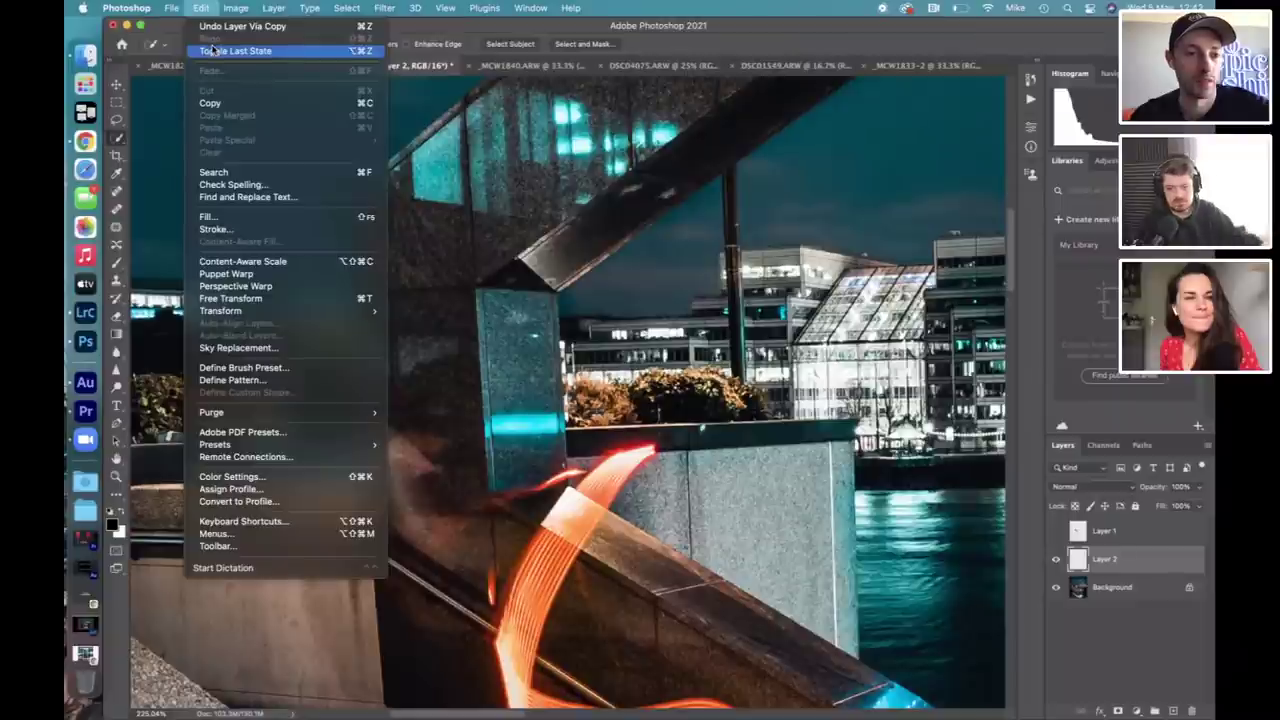
{"action": "left_click", "coordinate": [255, 277]}
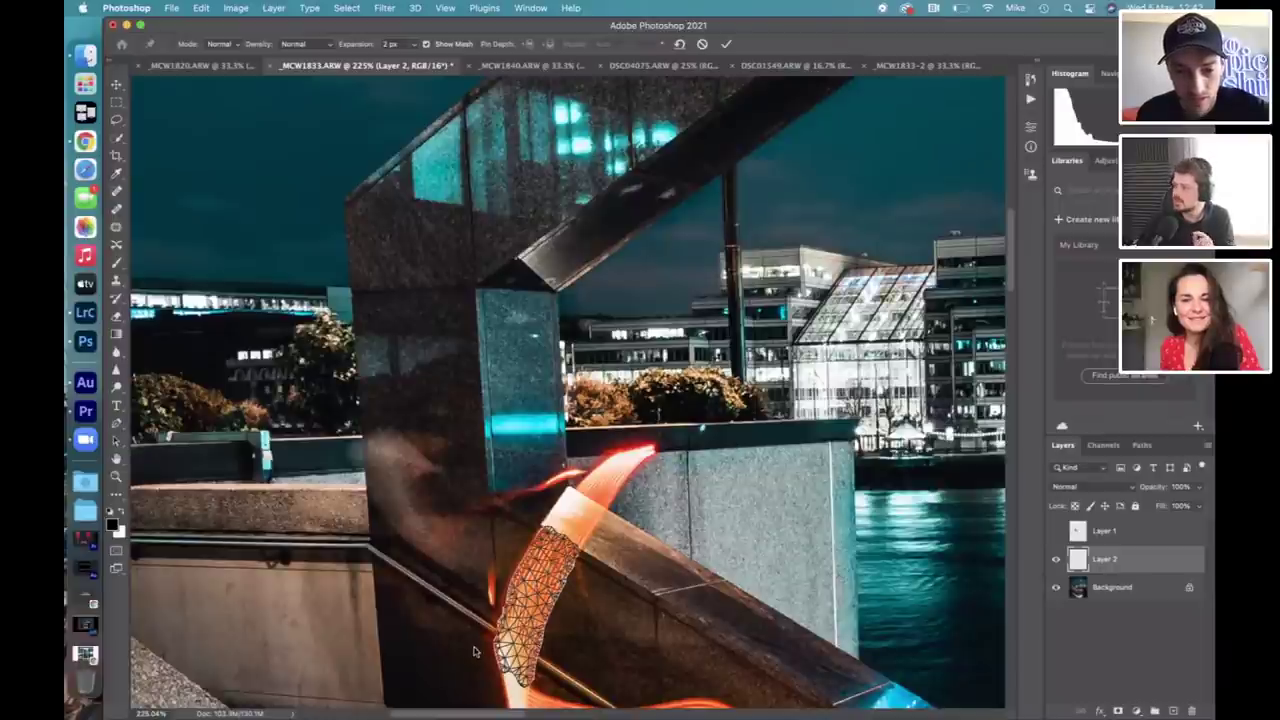
{"action": "left_click", "coordinate": [531, 680]}
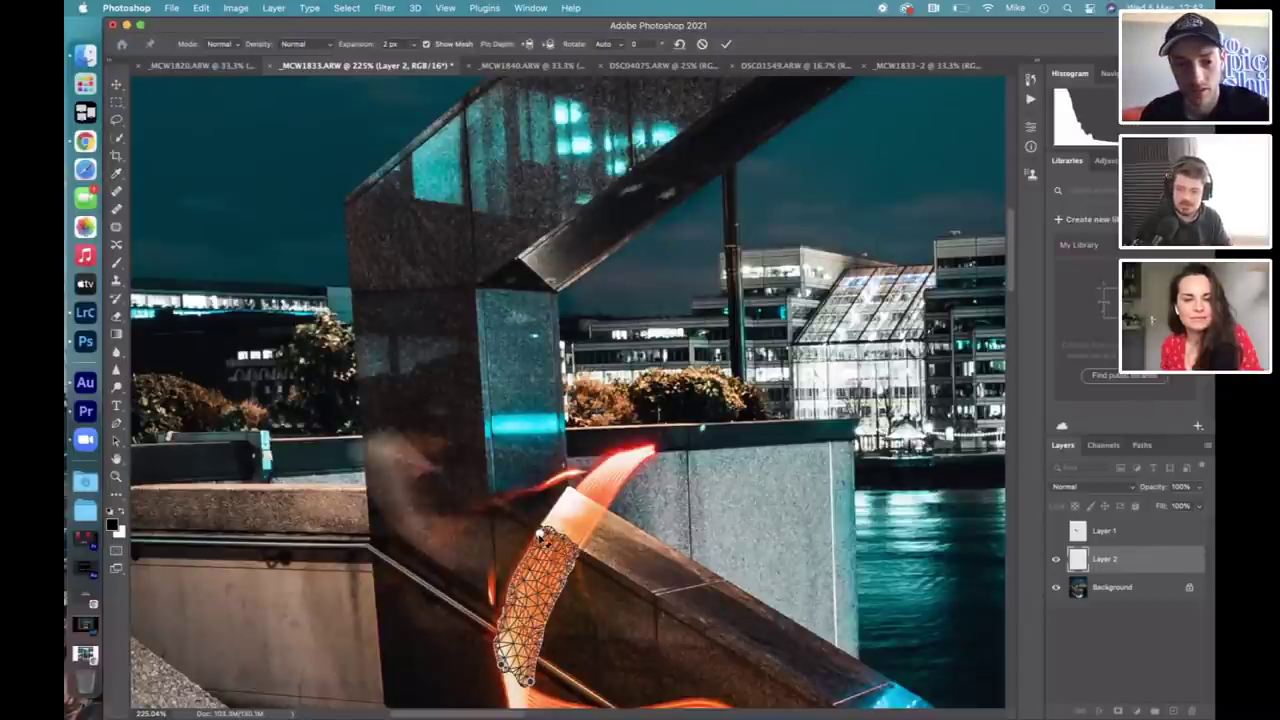
{"action": "mouse_move", "coordinate": [544, 538]}
{"action": "left_mouse_down"}
{"action": "mouse_move", "coordinate": [561, 553]}
{"action": "mouse_move", "coordinate": [554, 528]}
{"action": "mouse_move", "coordinate": [541, 558]}
{"action": "left_mouse_up"}
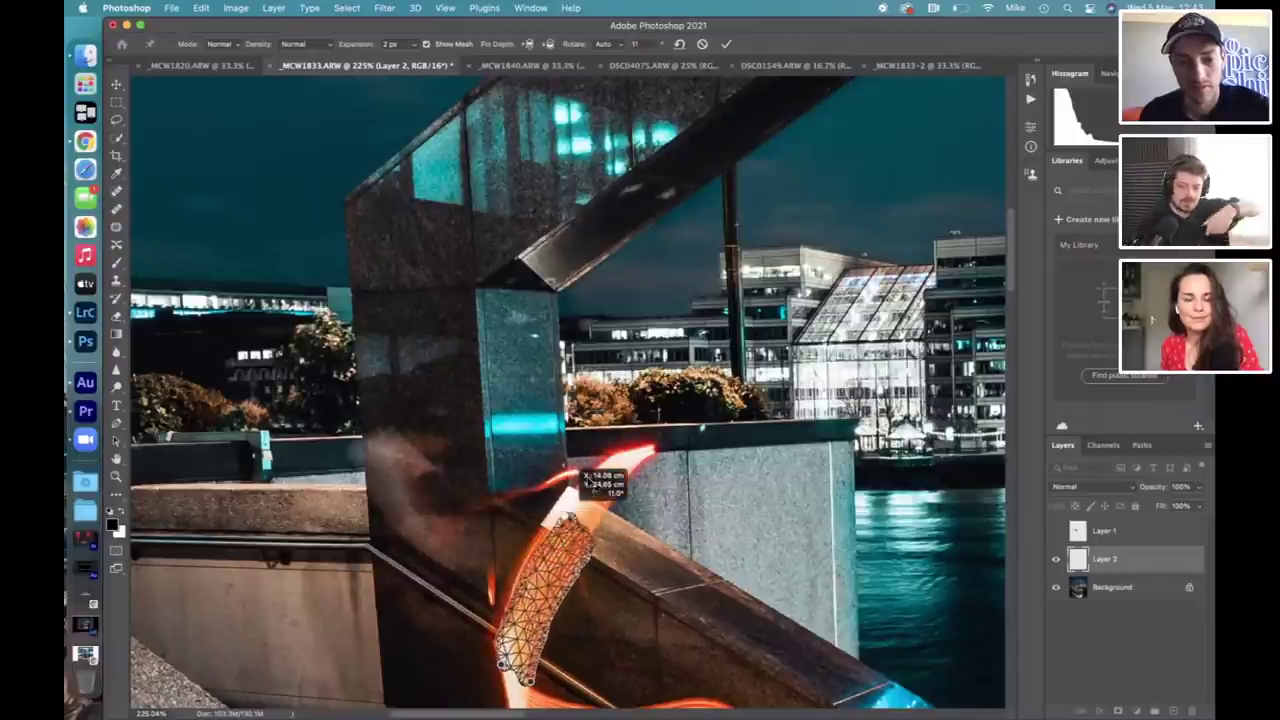
{"action": "mouse_move", "coordinate": [587, 487]}
{"action": "left_mouse_down"}
{"action": "mouse_move", "coordinate": [592, 470]}
{"action": "mouse_move", "coordinate": [570, 496]}
{"action": "left_mouse_up"}
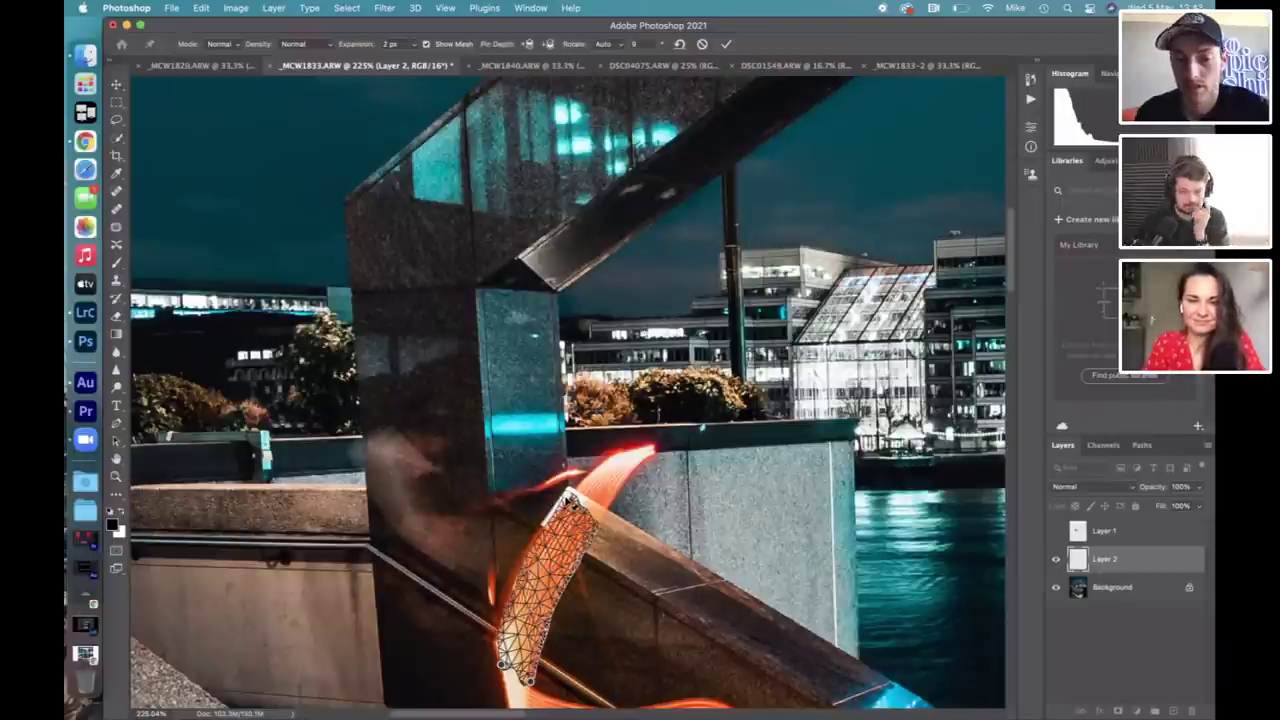
{"action": "mouse_move", "coordinate": [572, 498]}
{"action": "left_mouse_down"}
{"action": "mouse_move", "coordinate": [564, 560]}
{"action": "mouse_move", "coordinate": [580, 478]}
{"action": "mouse_move", "coordinate": [604, 535]}
{"action": "mouse_move", "coordinate": [578, 572]}
{"action": "mouse_move", "coordinate": [586, 560]}
{"action": "mouse_move", "coordinate": [560, 593]}
{"action": "mouse_move", "coordinate": [578, 562]}
{"action": "mouse_move", "coordinate": [524, 561]}
{"action": "left_mouse_up"}
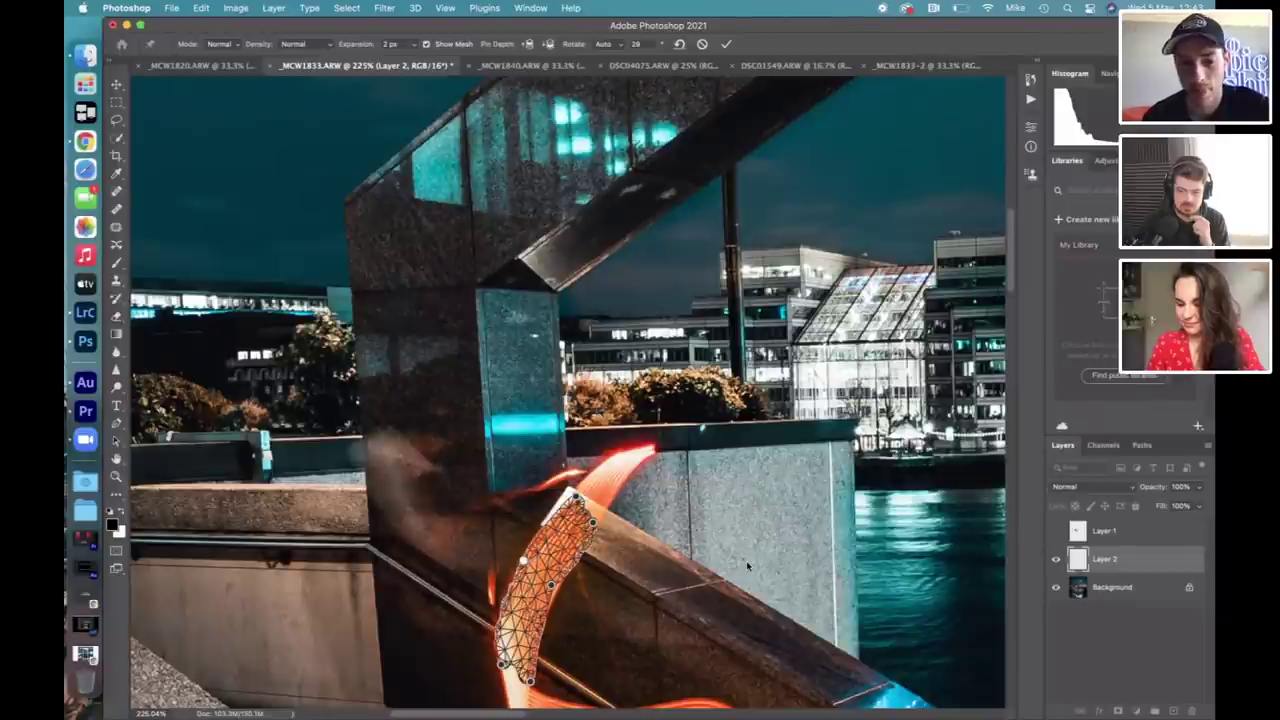
{"action": "key", "text": "Return"}
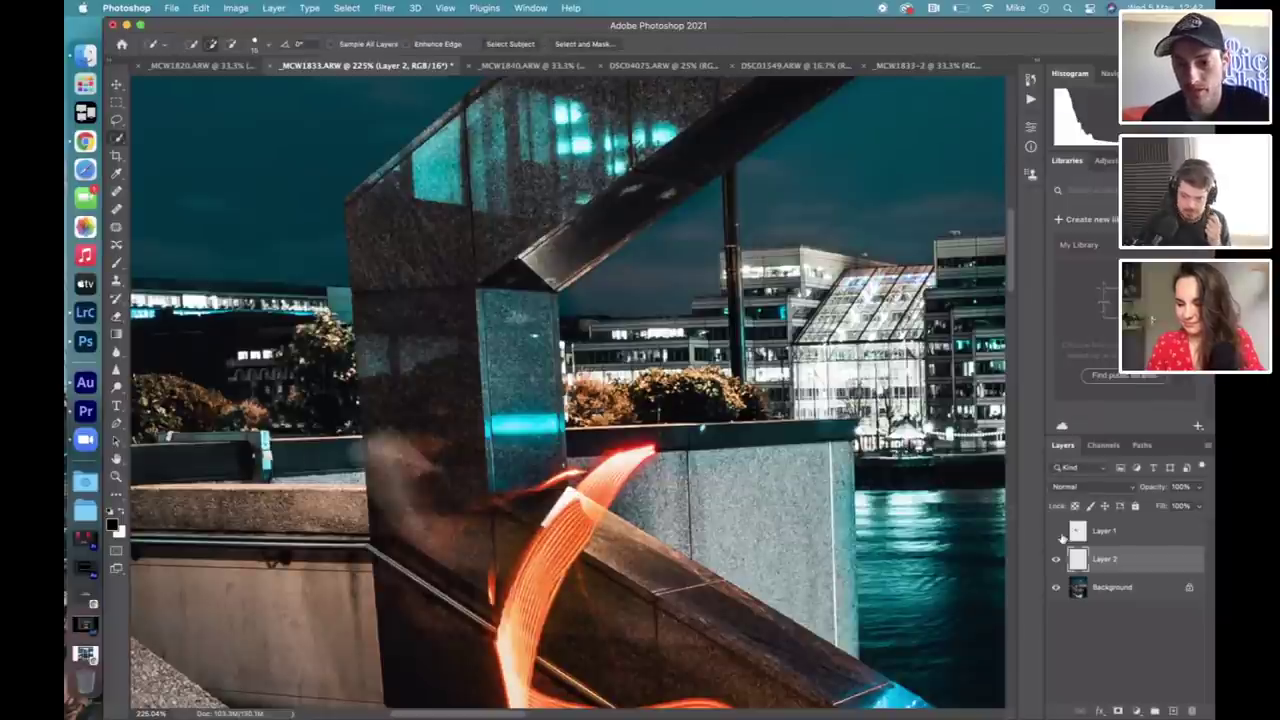
Move Layer 2's trail segment up over the light trail's upper end and rotate it about 19° to follow the curve.
{"action": "left_click", "coordinate": [116, 84]}
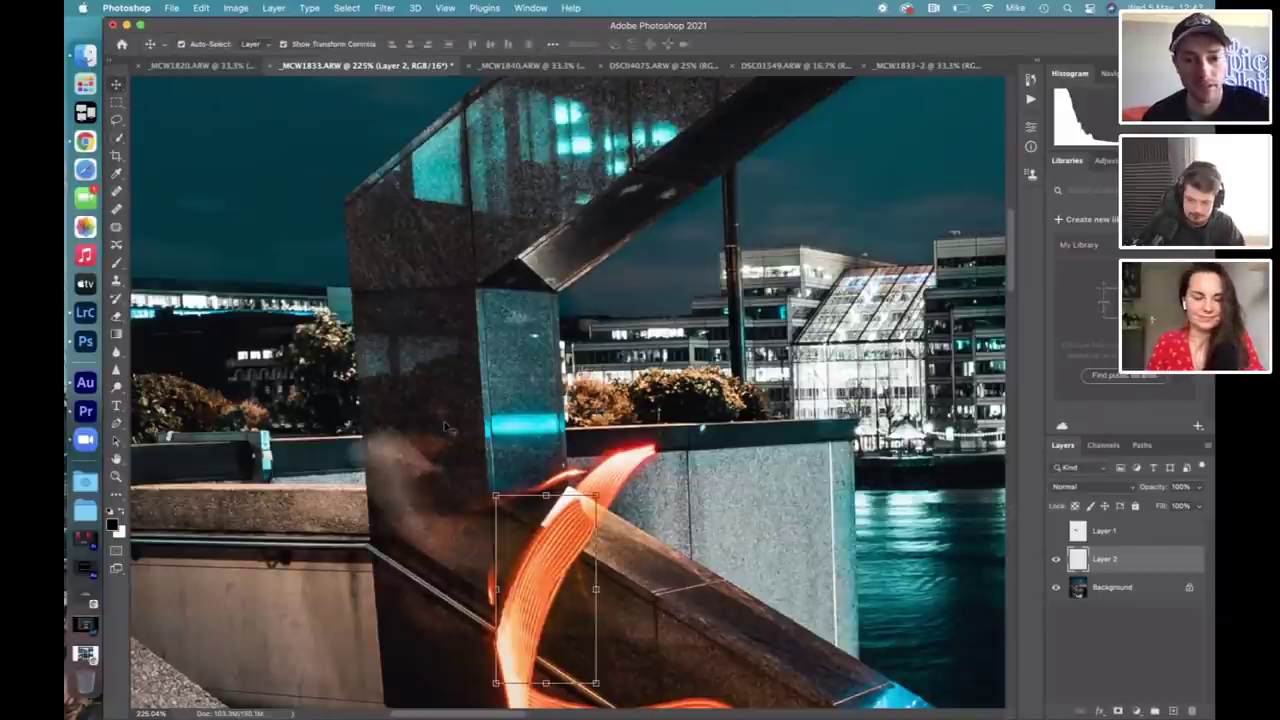
{"action": "left_click_drag", "start_coordinate": [538, 570], "coordinate": [573, 507]}
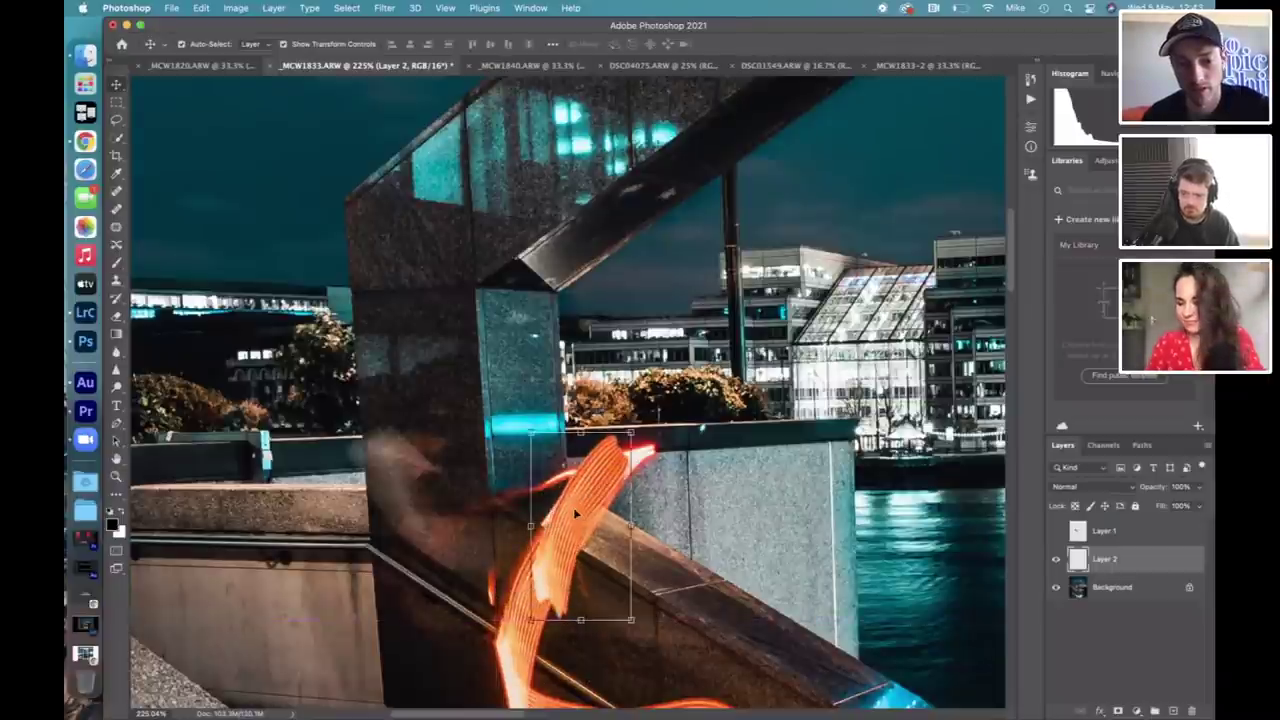
{"action": "left_click_drag", "start_coordinate": [585, 645], "coordinate": [555, 628]}
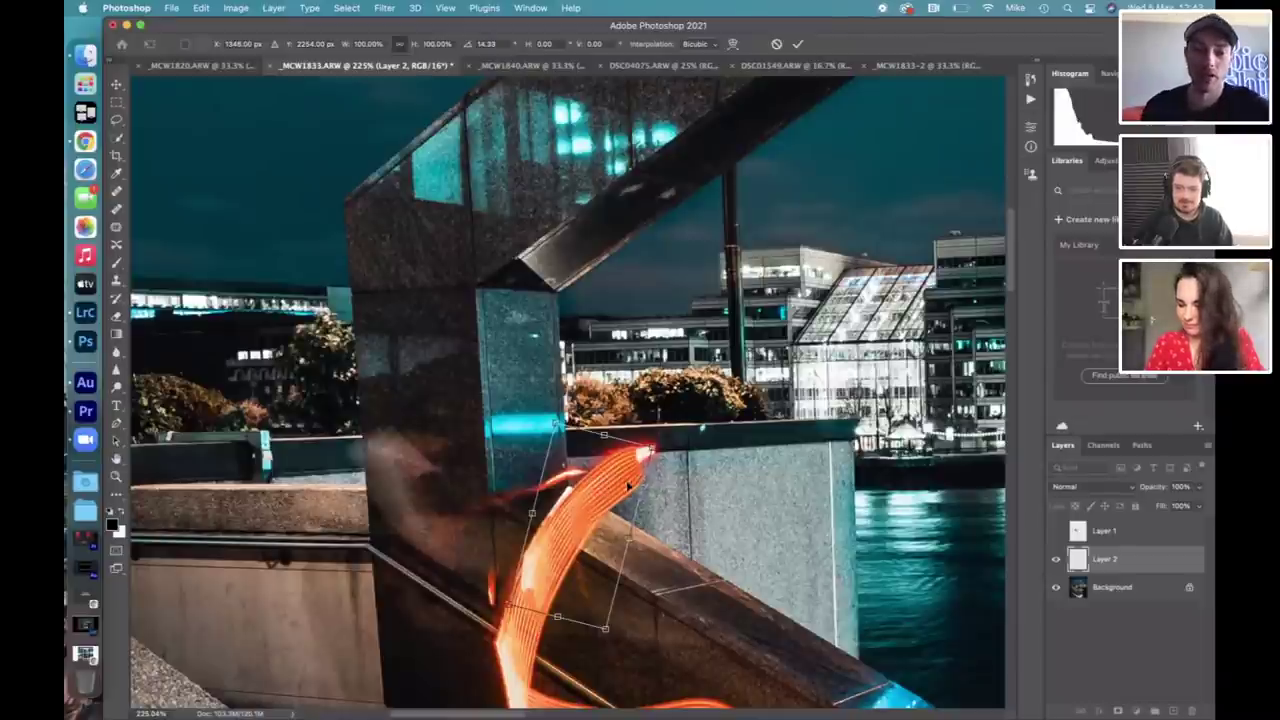
{"action": "key", "text": "cmd+z"}
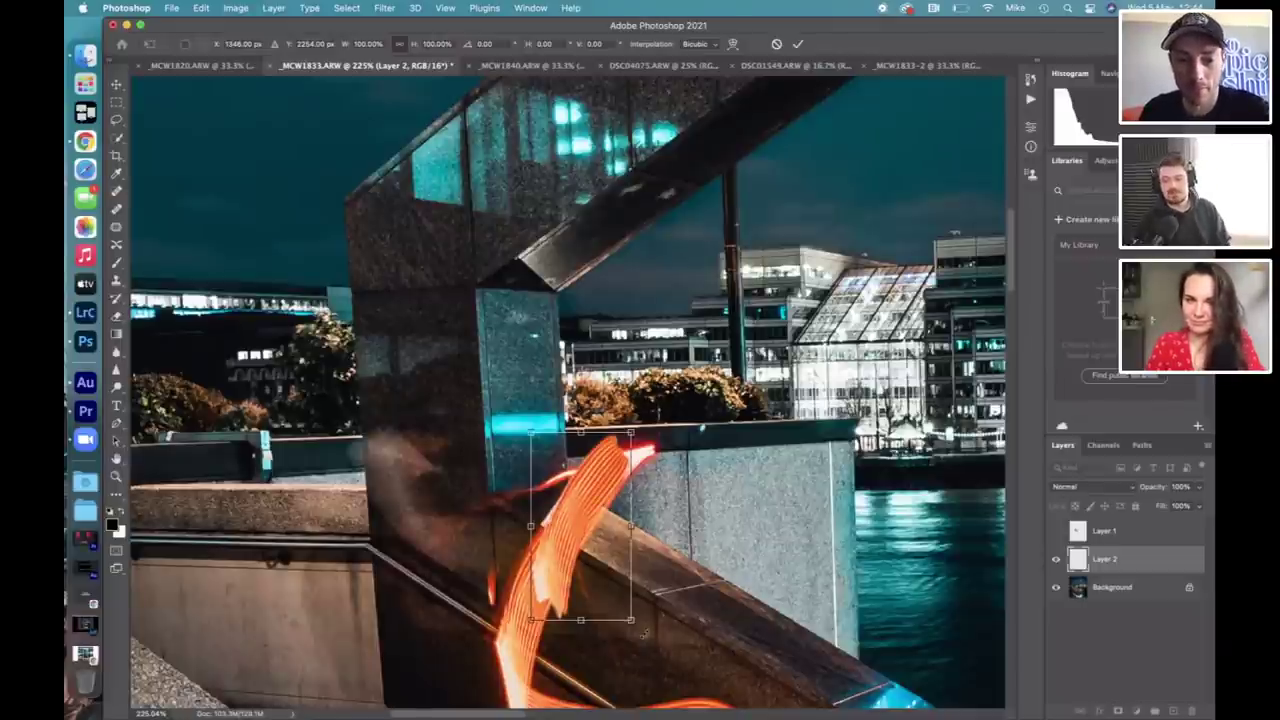
{"action": "left_click_drag", "start_coordinate": [640, 628], "coordinate": [609, 640]}
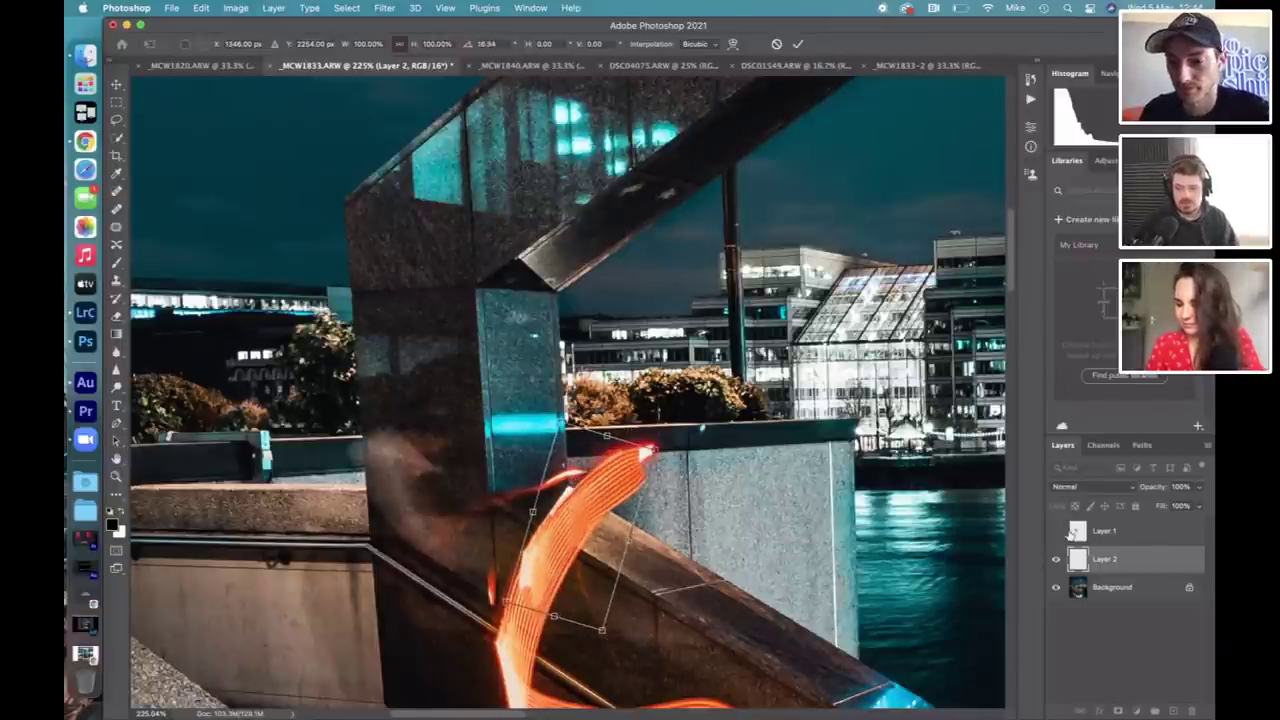
{"action": "key", "text": "Return"}
Show Layer 1 and warp Layer 2's trail segment, pulling its upper-left and lower-right corners inward and its upper-right corner slightly outward.
{"action": "left_click", "coordinate": [1055, 531]}
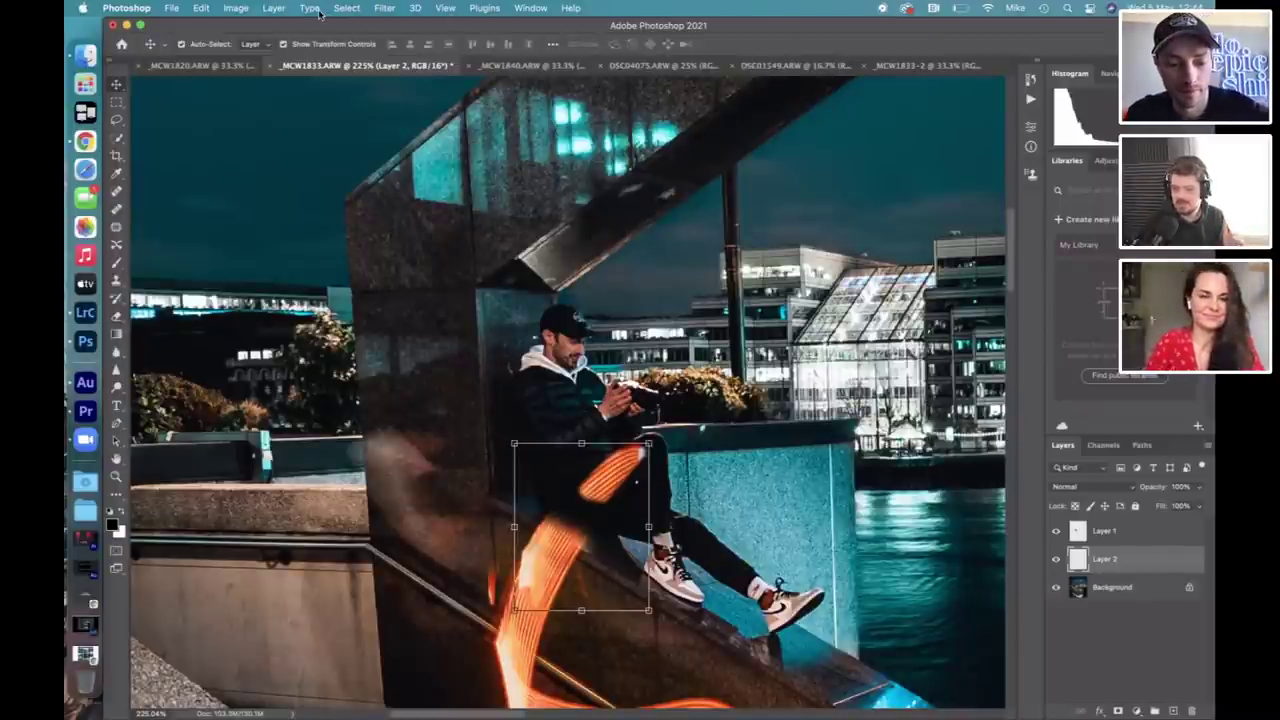
{"action": "key", "text": "super+t"}
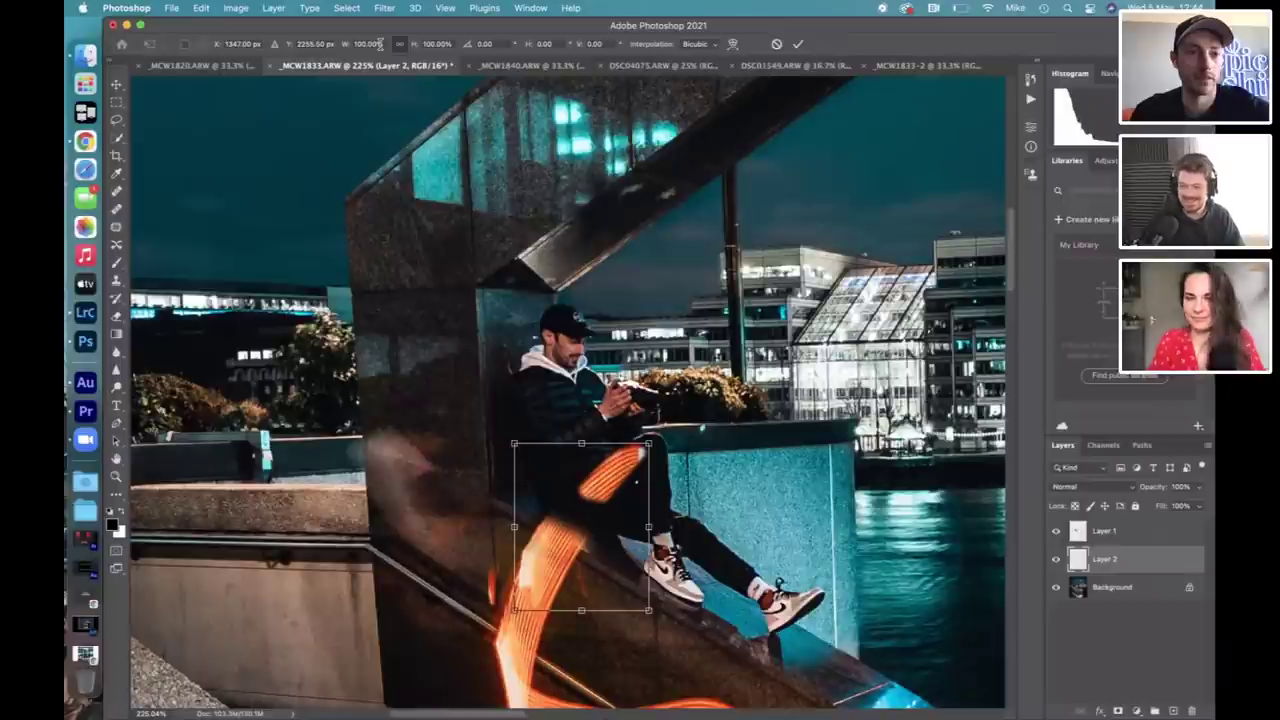
{"action": "left_click", "coordinate": [732, 44]}
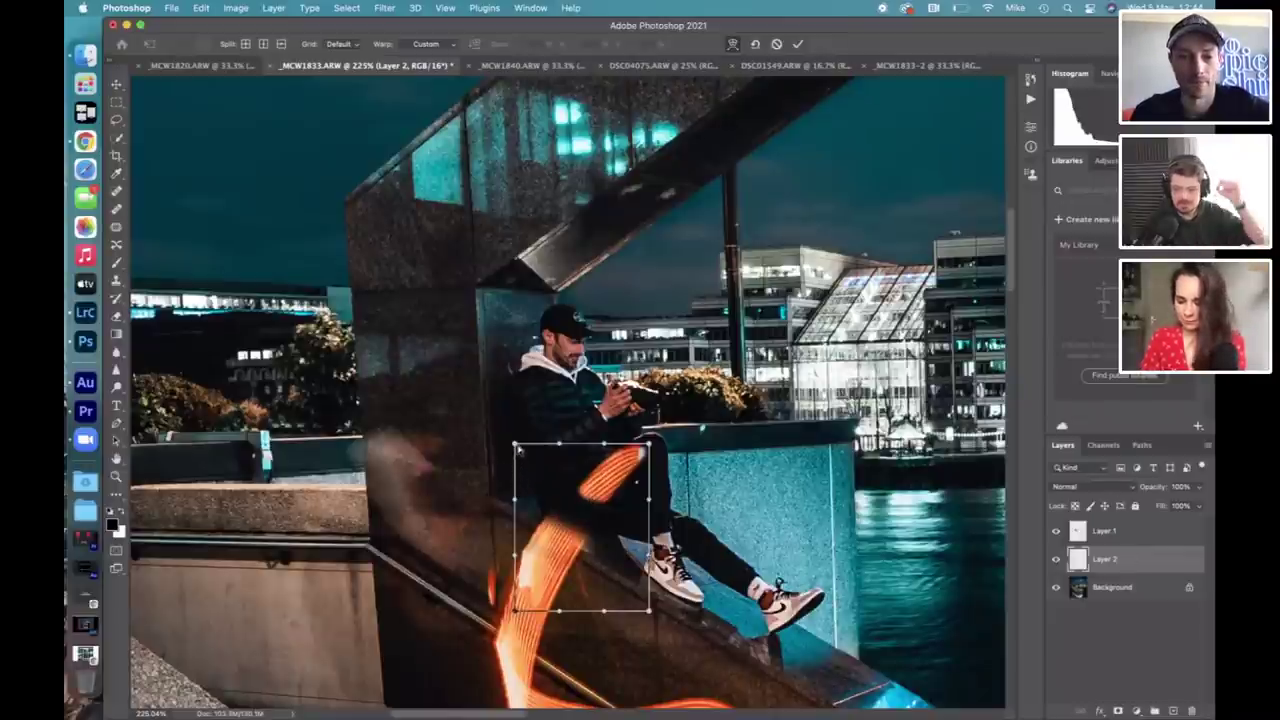
{"action": "left_click_drag", "start_coordinate": [514, 447], "coordinate": [556, 443]}
{"action": "left_click_drag", "start_coordinate": [632, 592], "coordinate": [560, 598]}
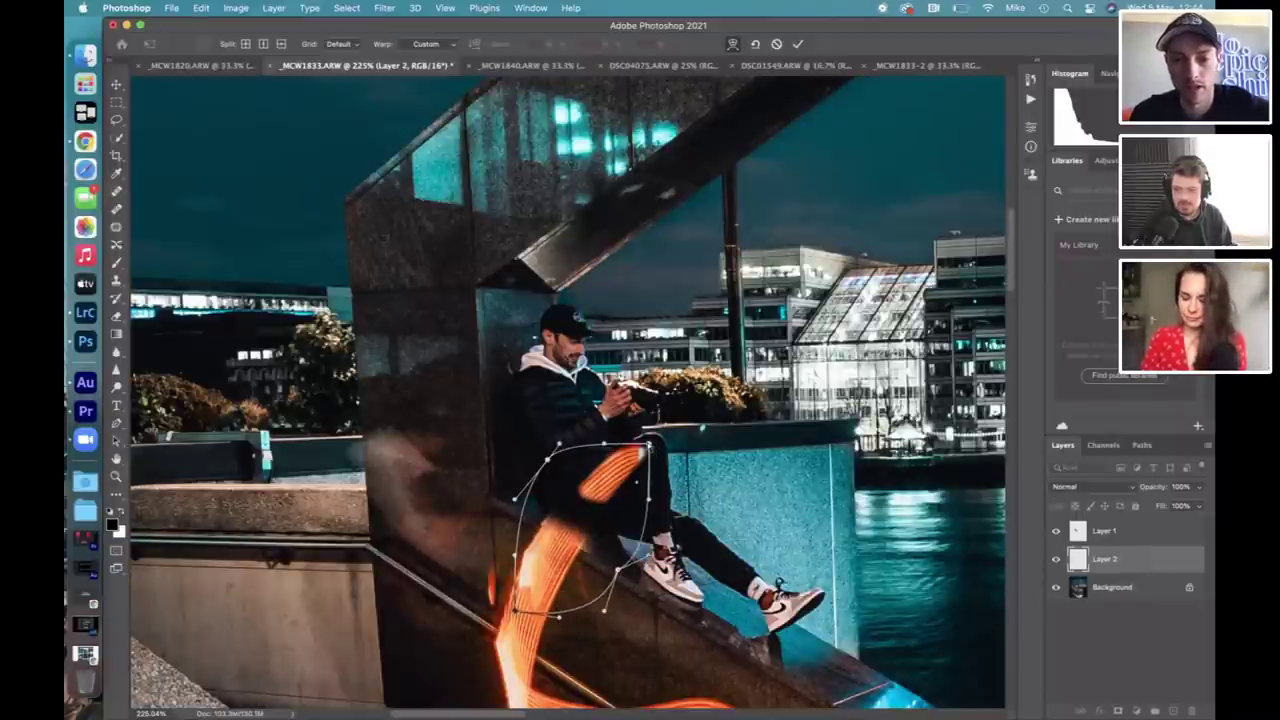
{"action": "mouse_move", "coordinate": [650, 444]}
{"action": "left_mouse_down"}
{"action": "mouse_move", "coordinate": [660, 422]}
{"action": "mouse_move", "coordinate": [651, 431]}
{"action": "left_mouse_up"}
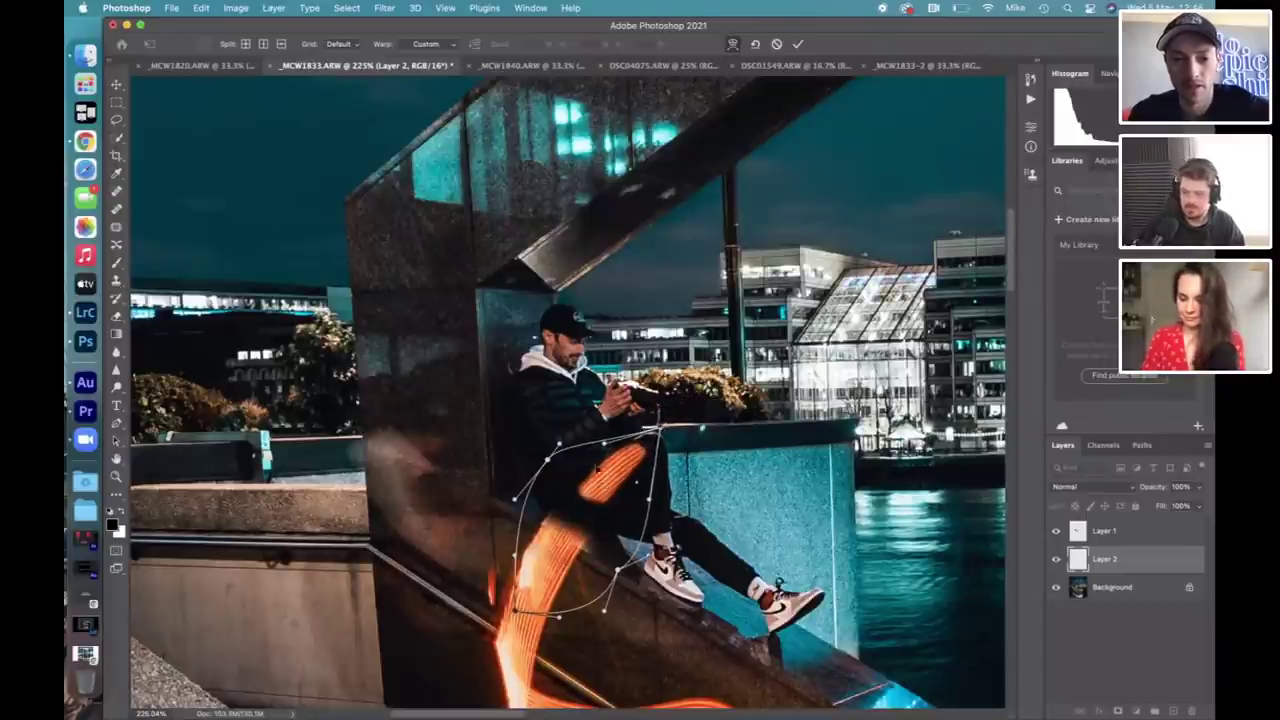
{"action": "left_click_drag", "start_coordinate": [598, 468], "coordinate": [604, 470]}
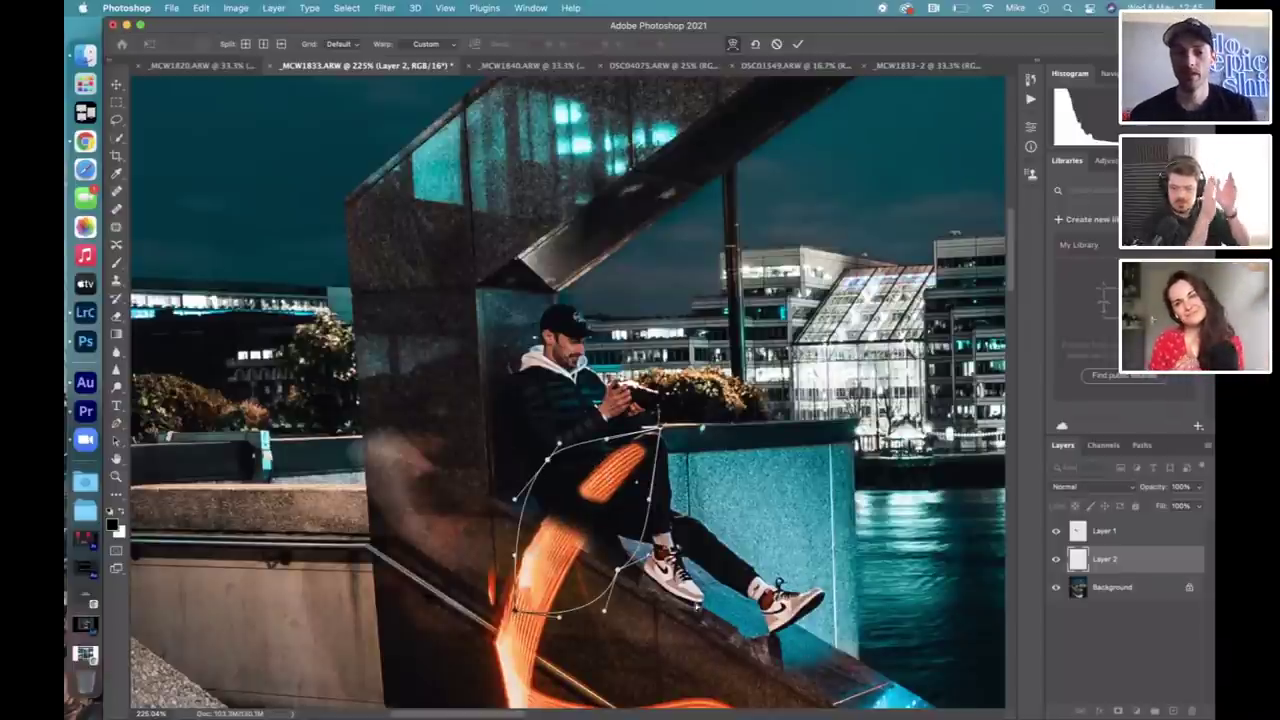
{"action": "left_click", "coordinate": [118, 84]}
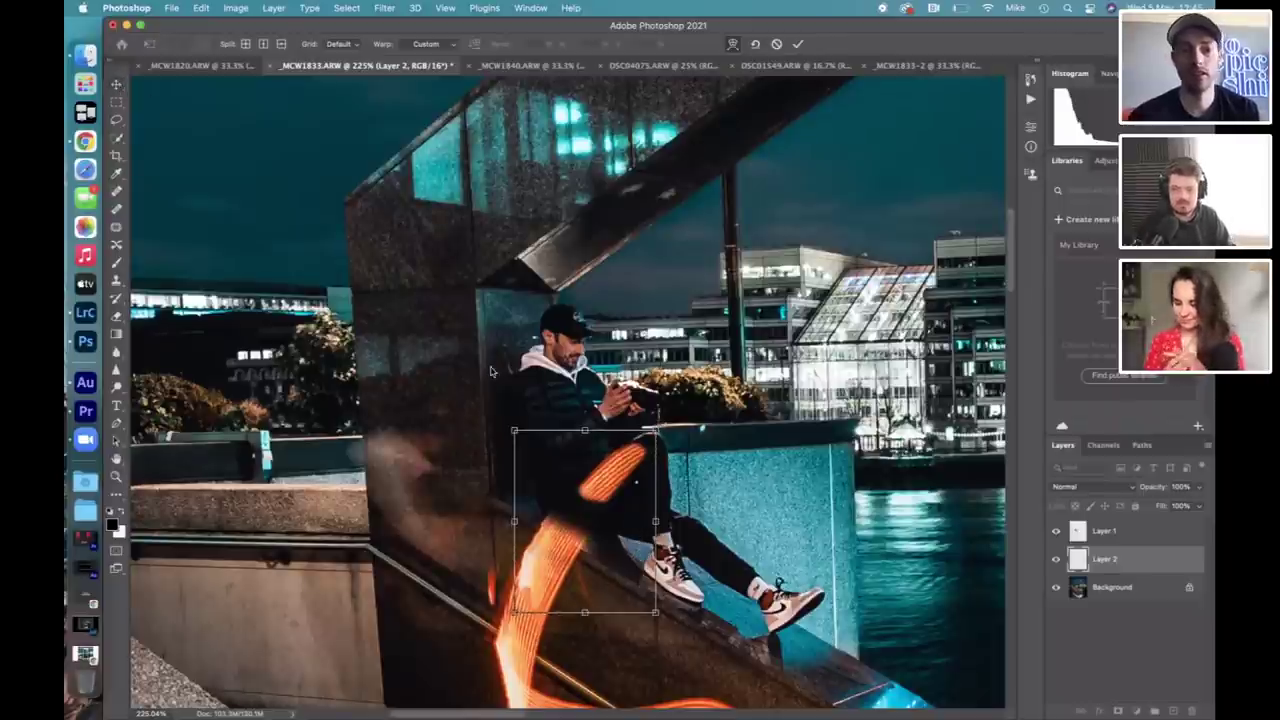
{"action": "left_click_drag", "start_coordinate": [576, 508], "coordinate": [592, 473]}
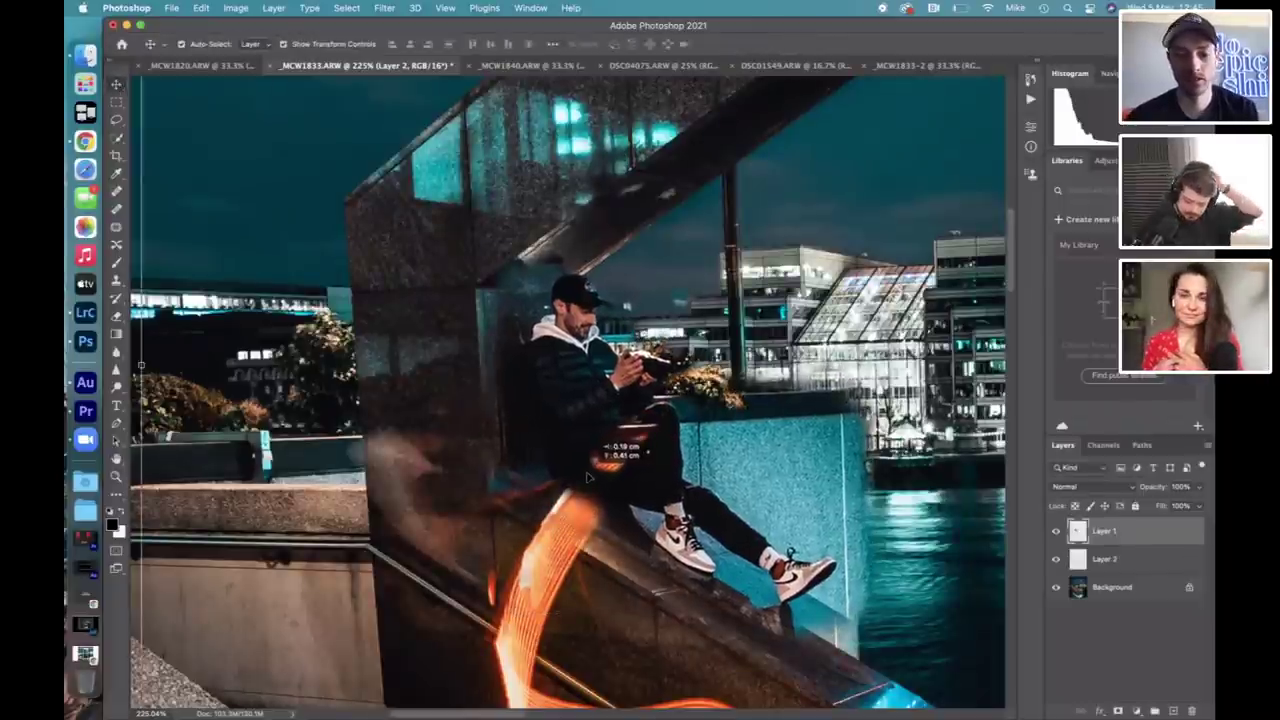
{"action": "key", "text": "super+z"}
{"action": "left_click", "coordinate": [1097, 563]}
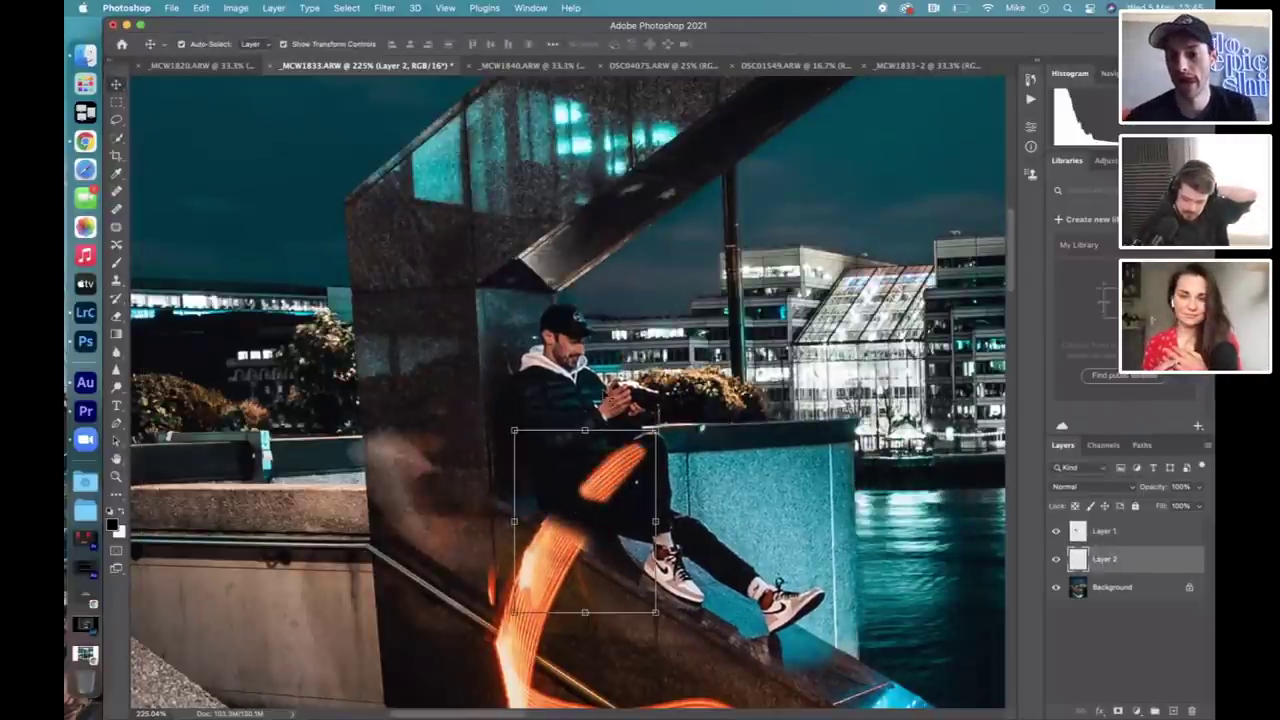
{"action": "left_click_drag", "start_coordinate": [593, 506], "coordinate": [602, 492]}
{"action": "key", "text": "super+z"}
{"action": "left_click", "coordinate": [1112, 561]}
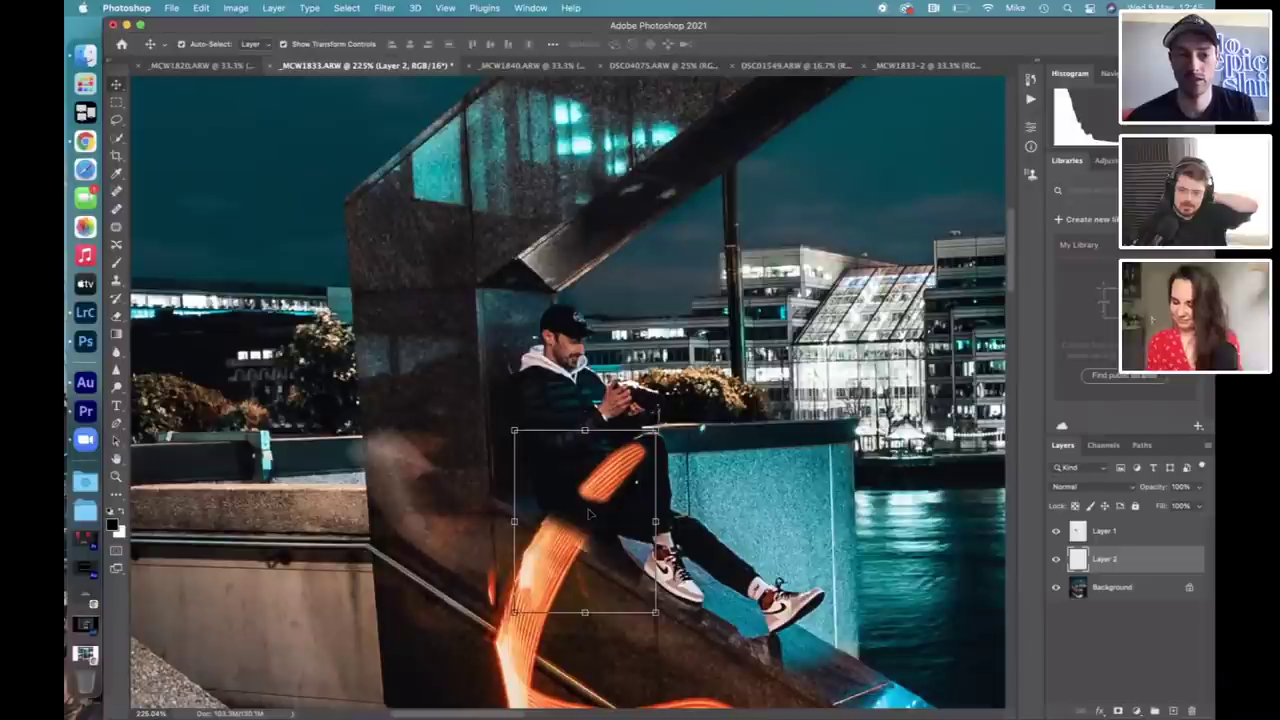
{"action": "left_click", "coordinate": [590, 514]}
{"action": "double_click", "coordinate": [1120, 568]}
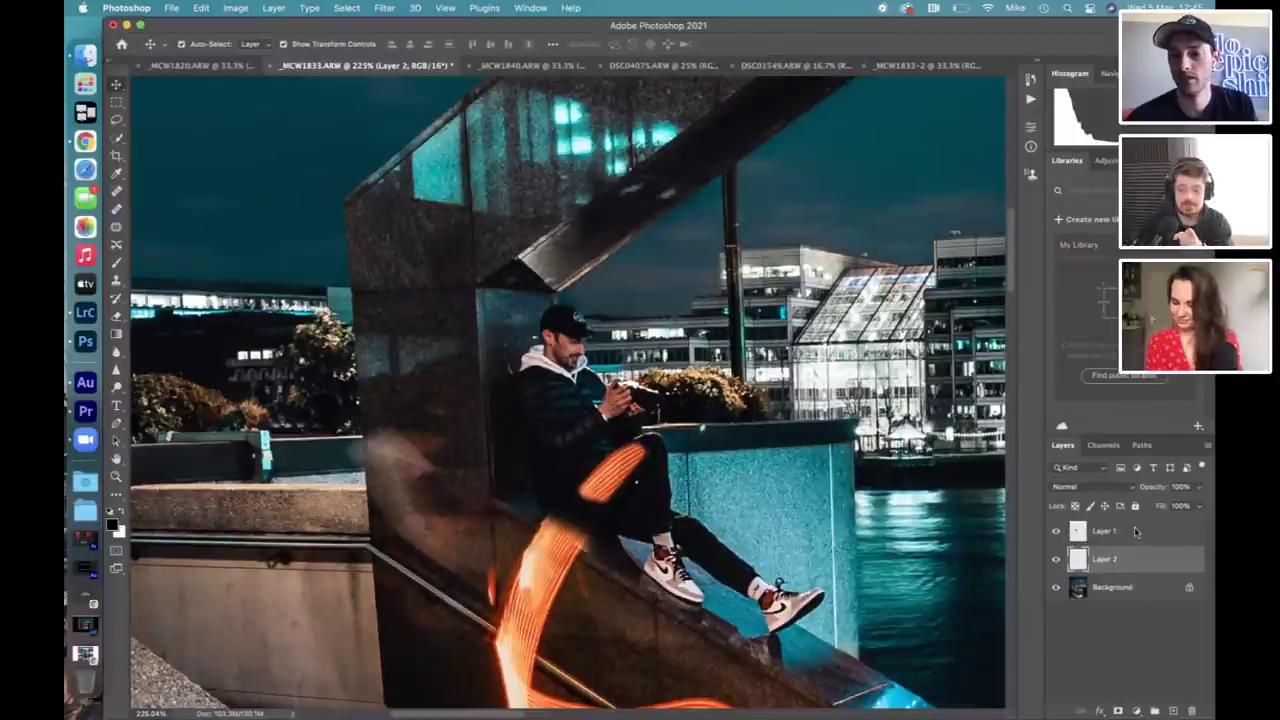
{"action": "left_click", "coordinate": [770, 169]}
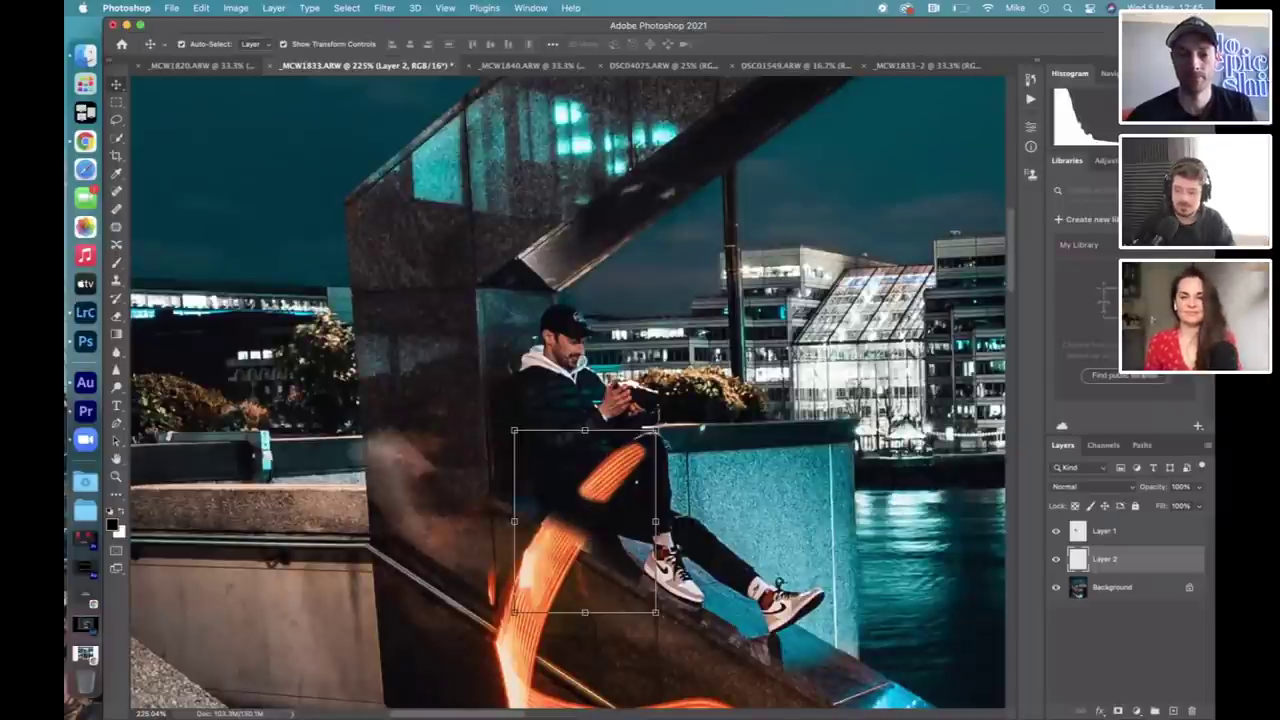
Place Layer 2 above Layer 1 and move its trail segment up across the man's lap, rotating it about -5°.
{"action": "left_click_drag", "start_coordinate": [1140, 531], "coordinate": [1050, 512]}
{"action": "left_click_drag", "start_coordinate": [598, 505], "coordinate": [600, 501]}
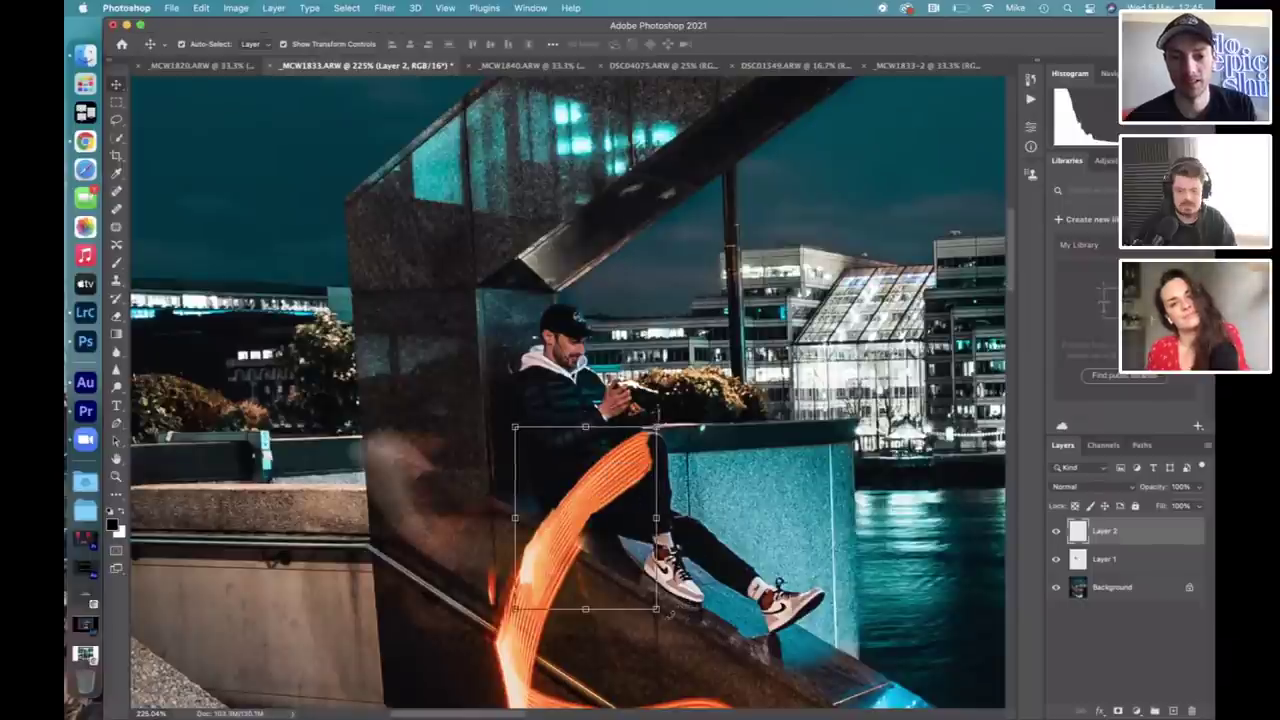
{"action": "left_click_drag", "start_coordinate": [668, 616], "coordinate": [685, 582]}
{"action": "left_click_drag", "start_coordinate": [573, 506], "coordinate": [588, 474]}
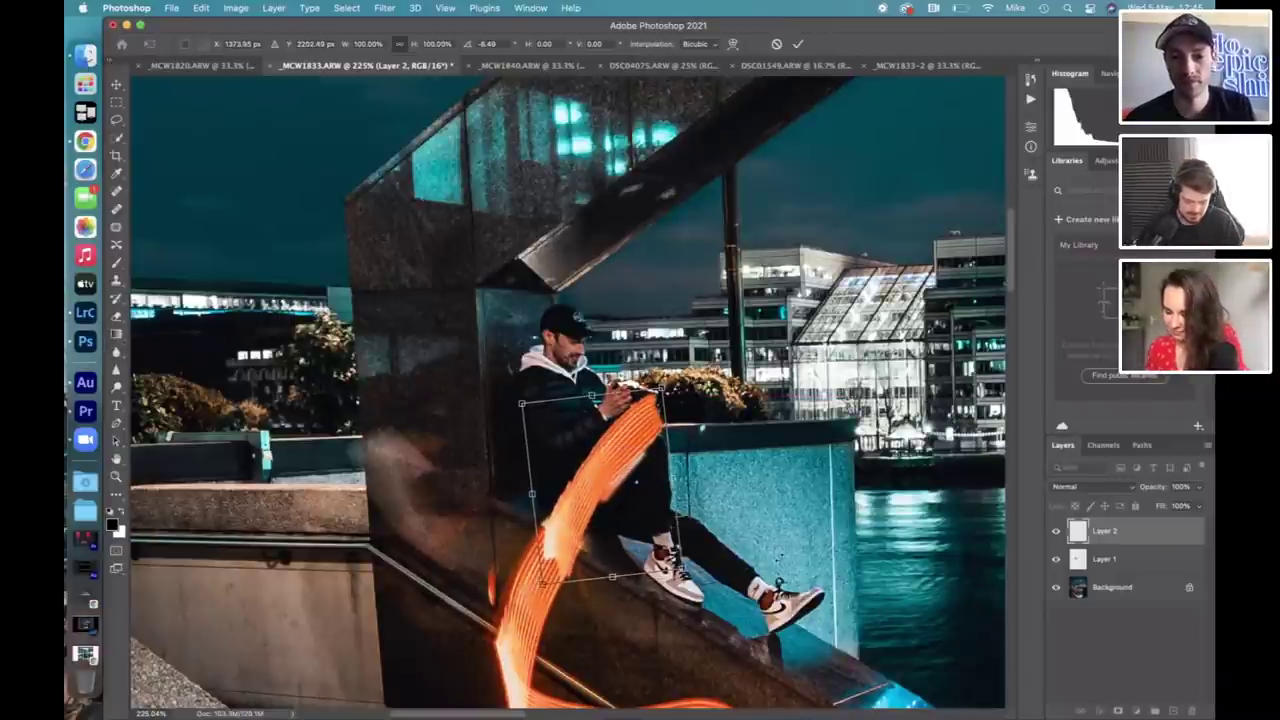
{"action": "left_click_drag", "start_coordinate": [704, 582], "coordinate": [720, 568]}
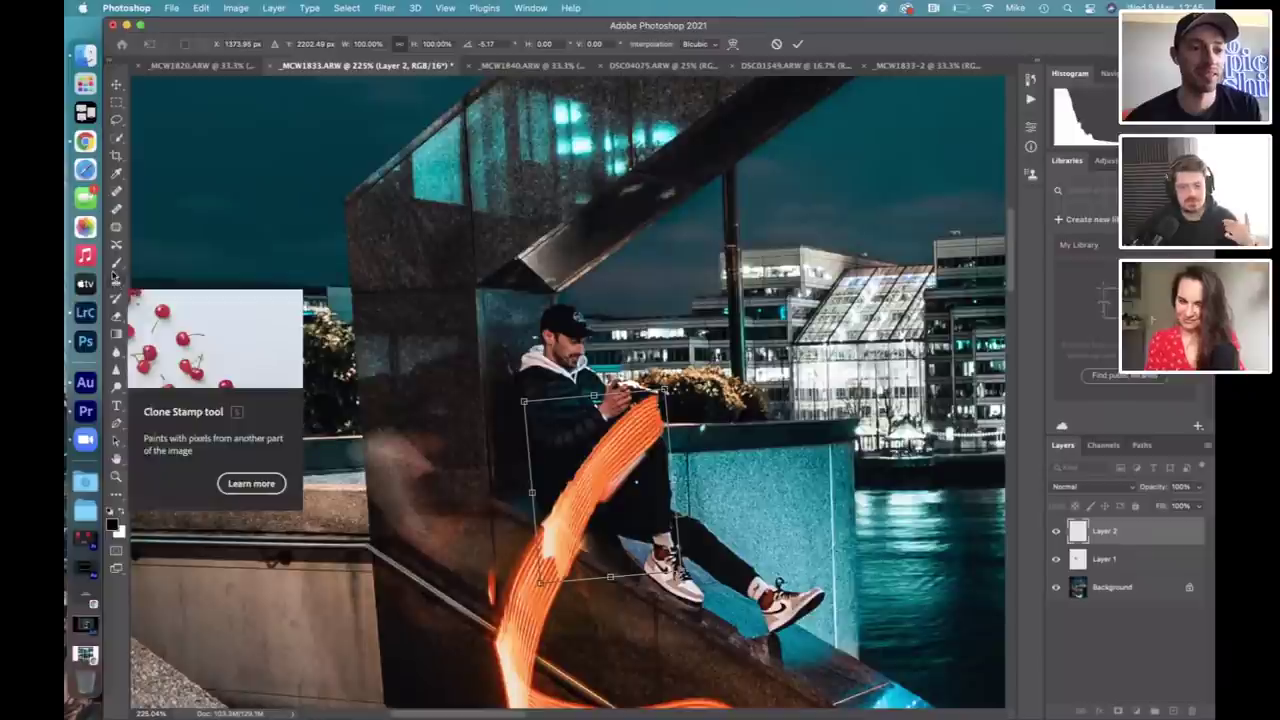
Erase part of Layer 2's trail segment along its edge over the man's knee, using the Eraser at 100% opacity and size 30.
{"action": "left_click", "coordinate": [116, 315]}
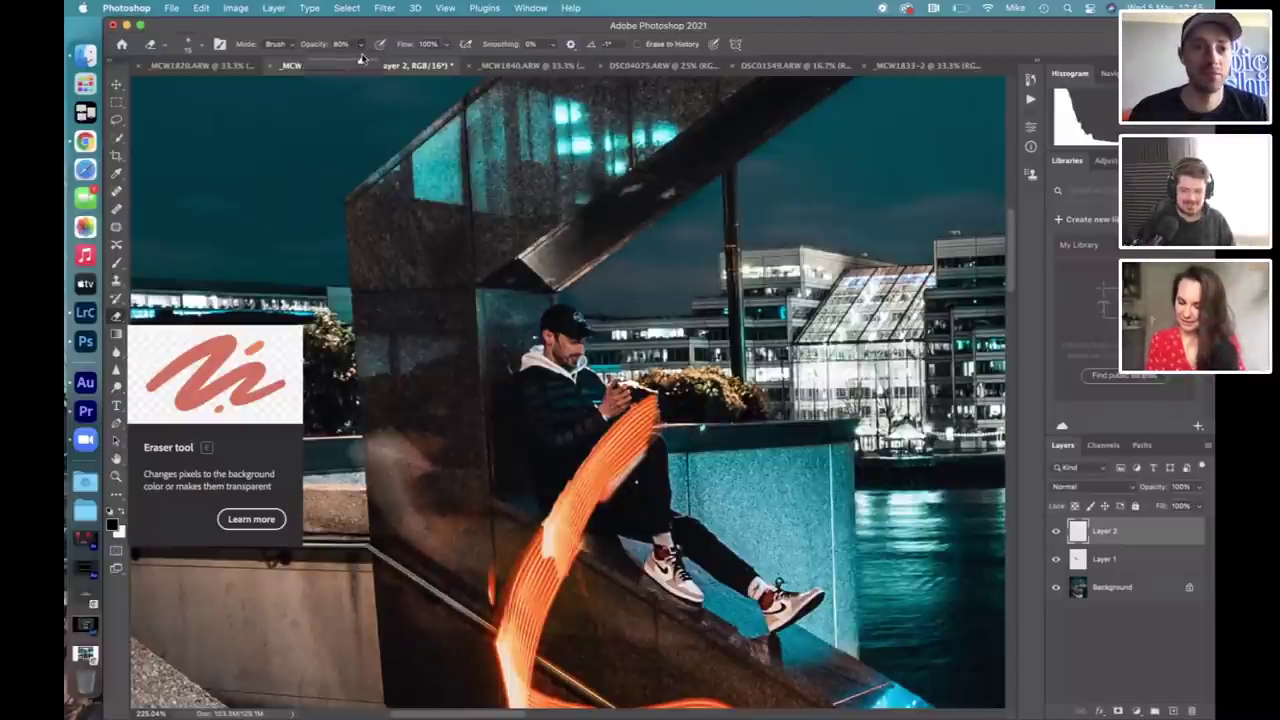
{"action": "key", "text": "0"}
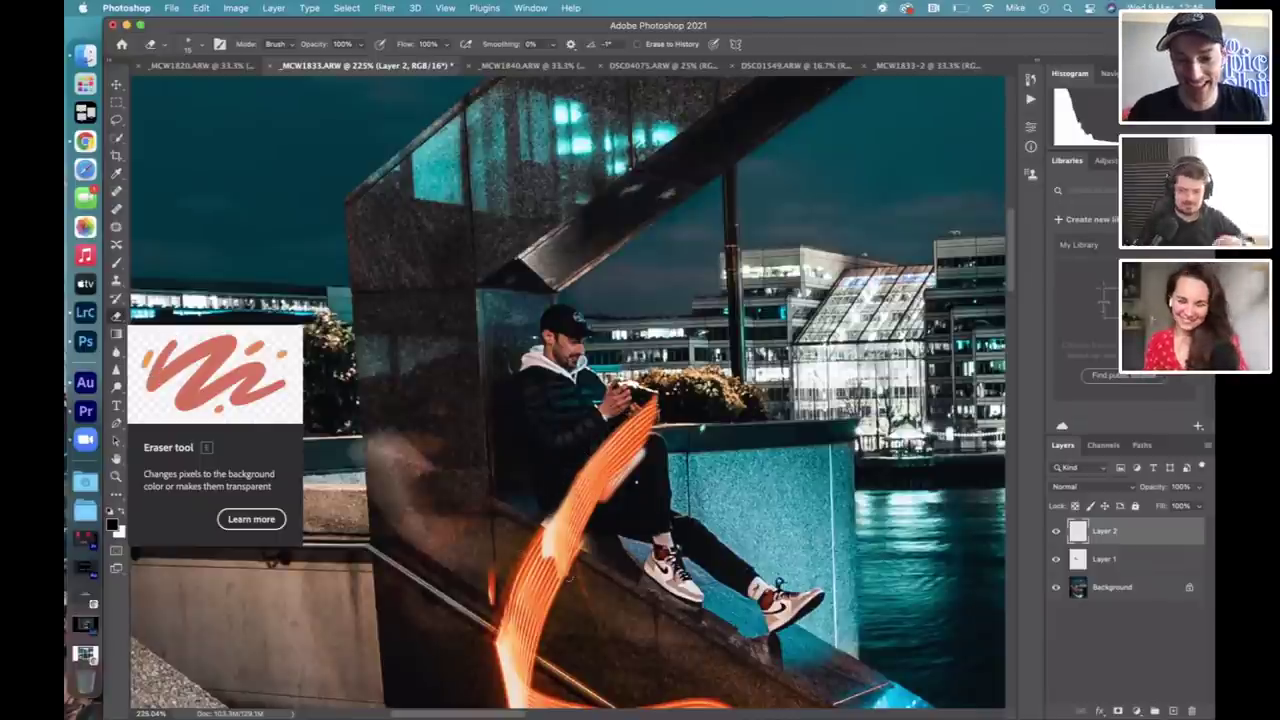
{"action": "key", "text": "bracketright"}
{"action": "key", "text": "bracketright"}
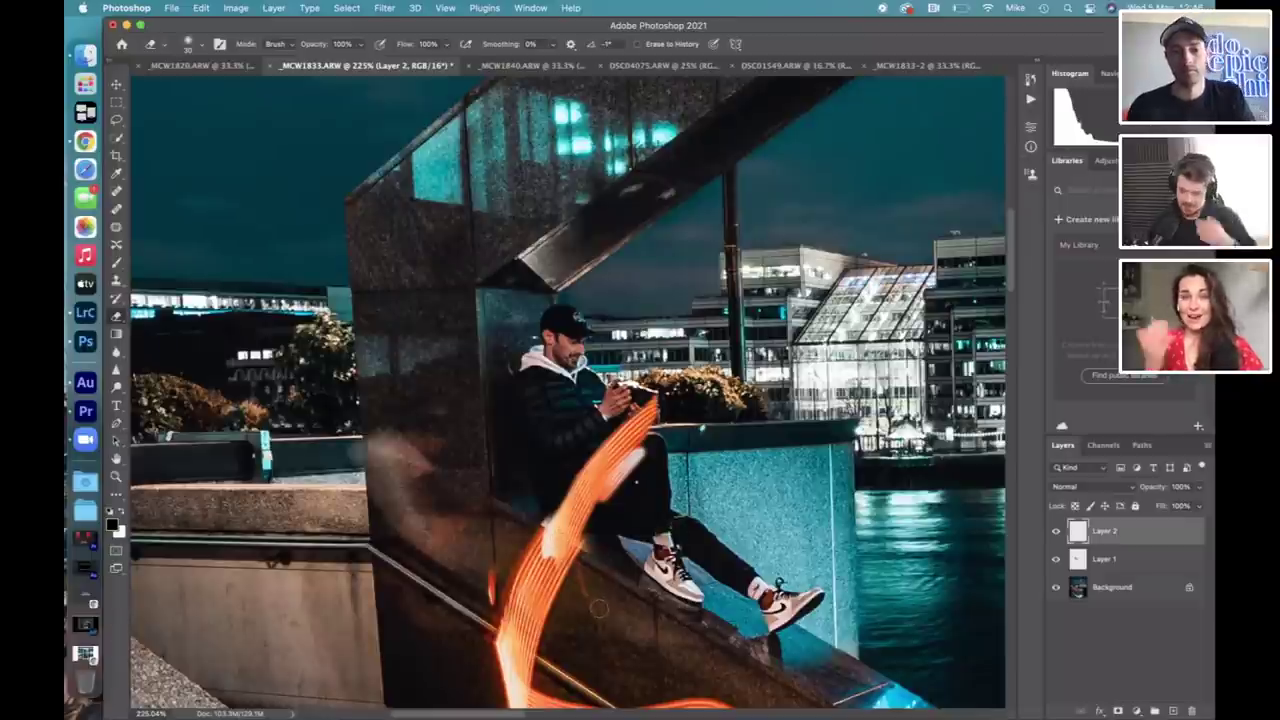
{"action": "scroll", "coordinate": [565, 400], "scroll_direction": "down", "scroll_amount": 5}
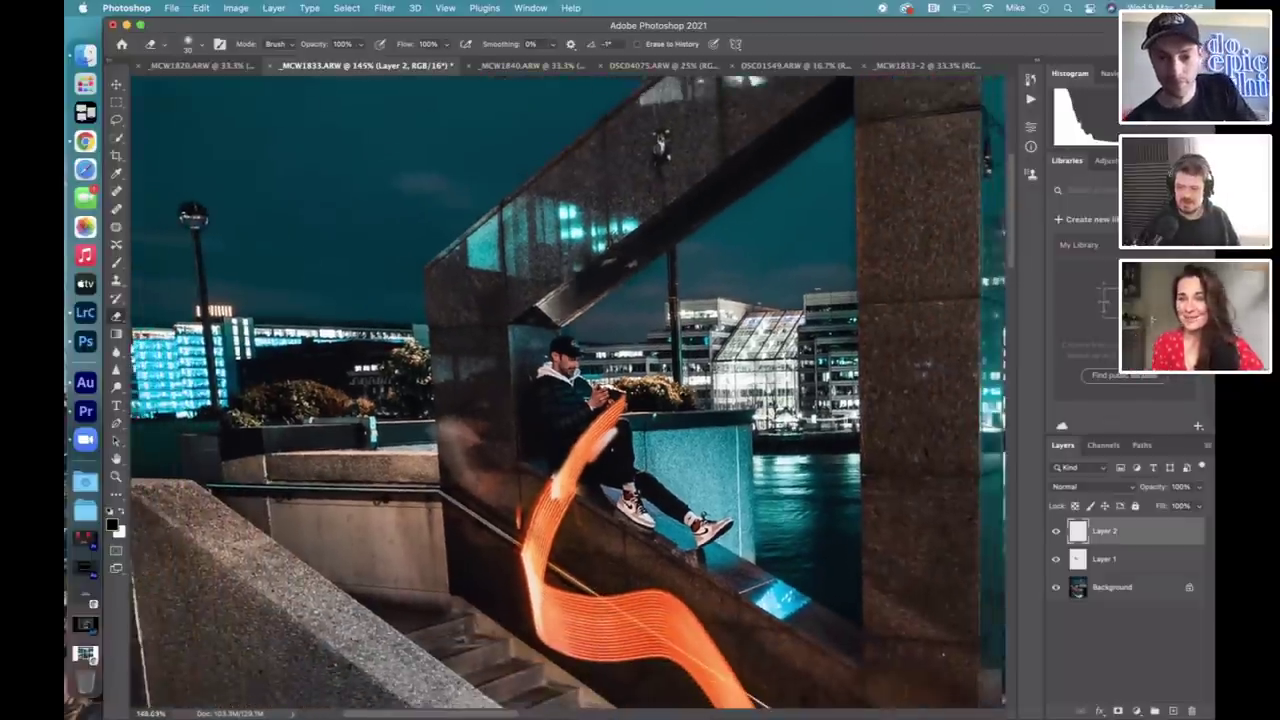
{"action": "scroll", "coordinate": [565, 400], "scroll_direction": "down", "scroll_amount": 1}
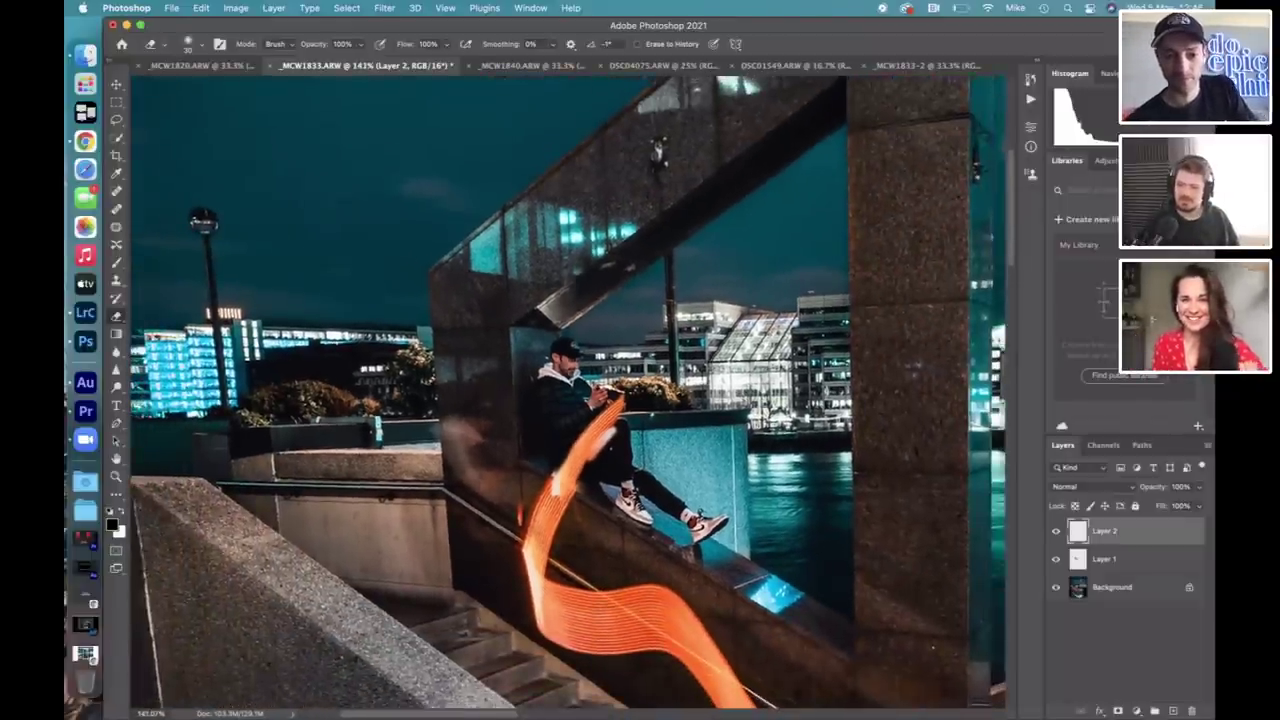
{"action": "scroll", "coordinate": [572, 400], "scroll_direction": "up", "scroll_amount": 4}
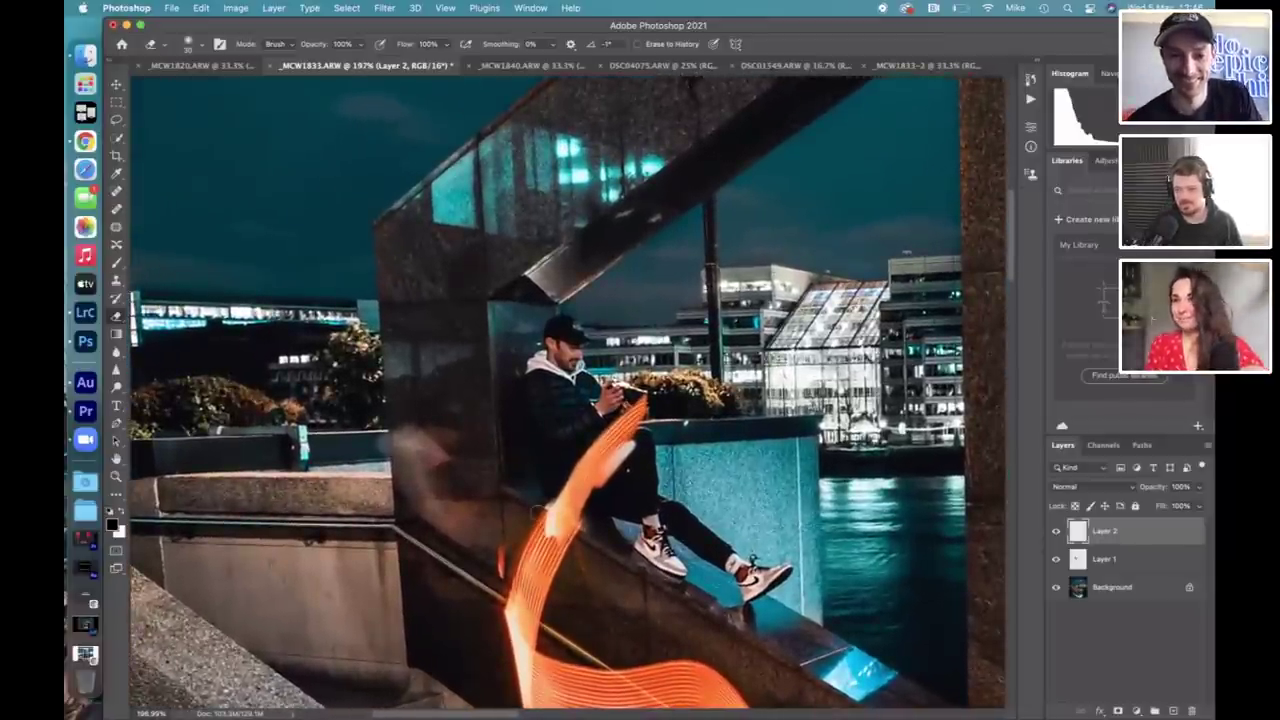
{"action": "scroll", "coordinate": [566, 368], "scroll_direction": "down", "scroll_amount": 2}
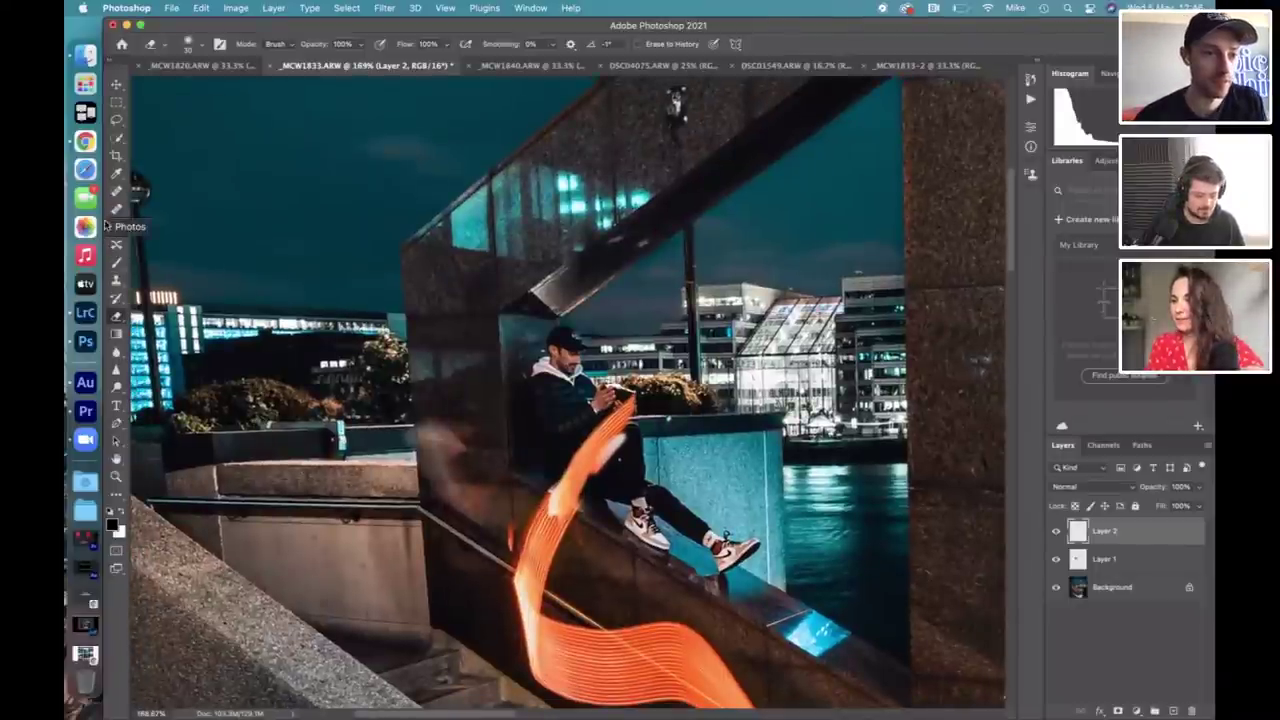
Switch to the Clone Stamp tool and make Layer 1 the active layer.
{"action": "left_click", "coordinate": [116, 281]}
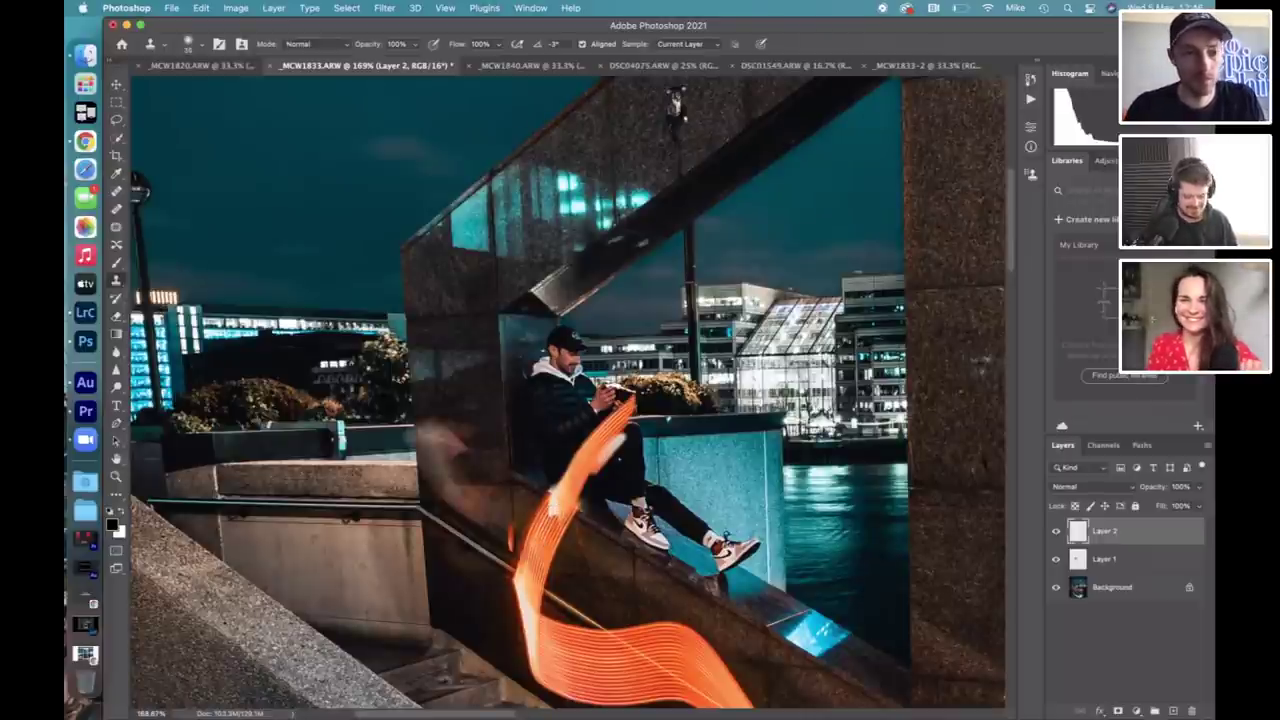
{"action": "left_click", "coordinate": [1120, 587]}
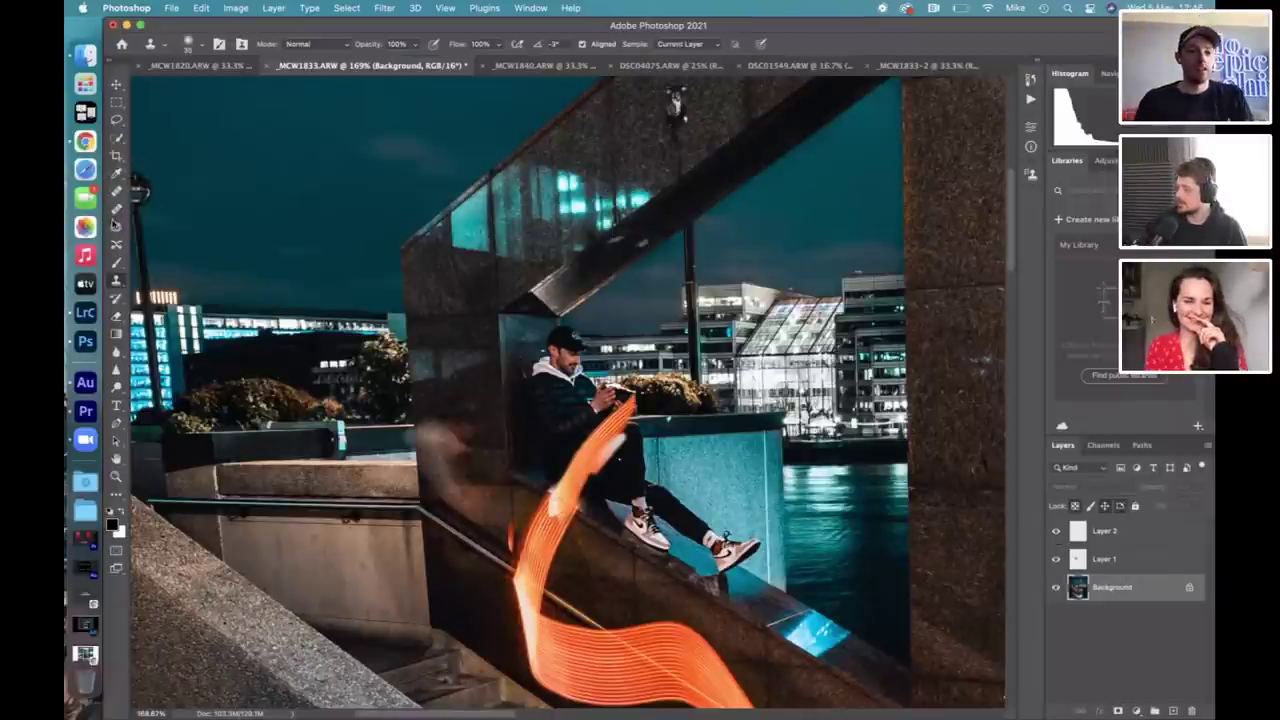
{"action": "left_click", "coordinate": [1137, 560]}
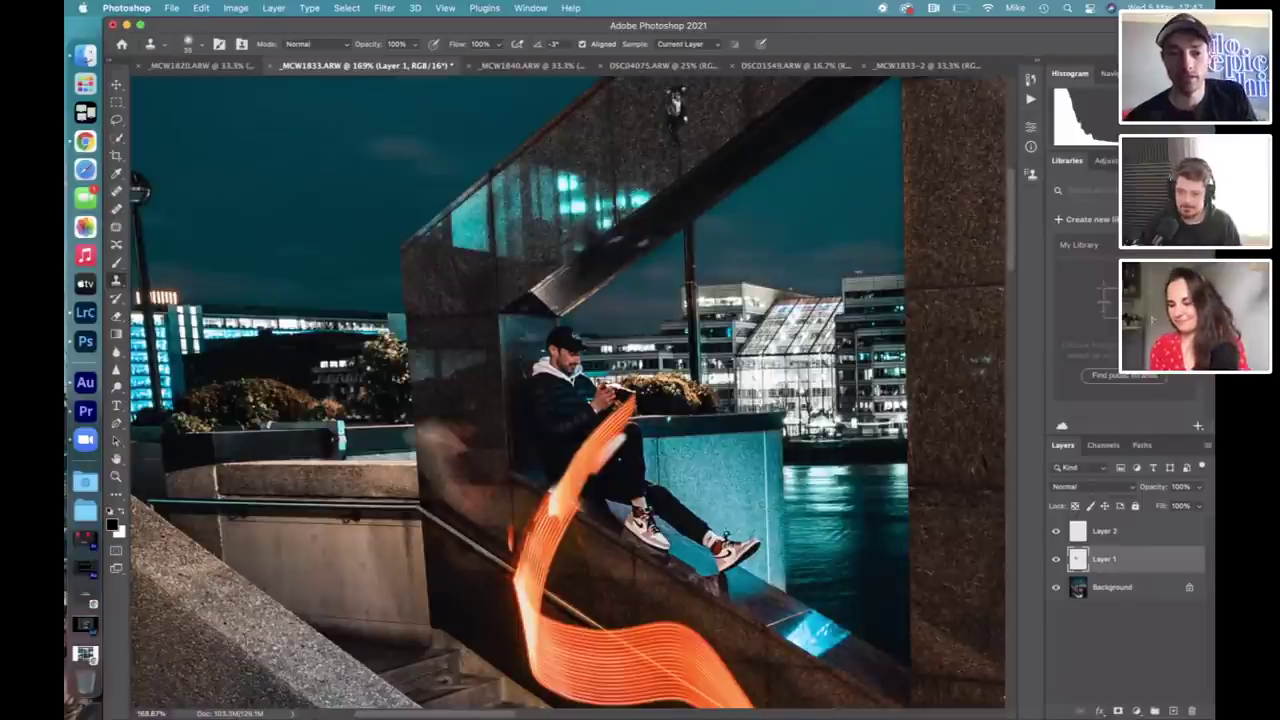
Examine the whole composite to judge how the light trail and the seated man fit the scene.
{"action": "scroll", "coordinate": [565, 345], "scroll_direction": "down", "scroll_amount": 5}
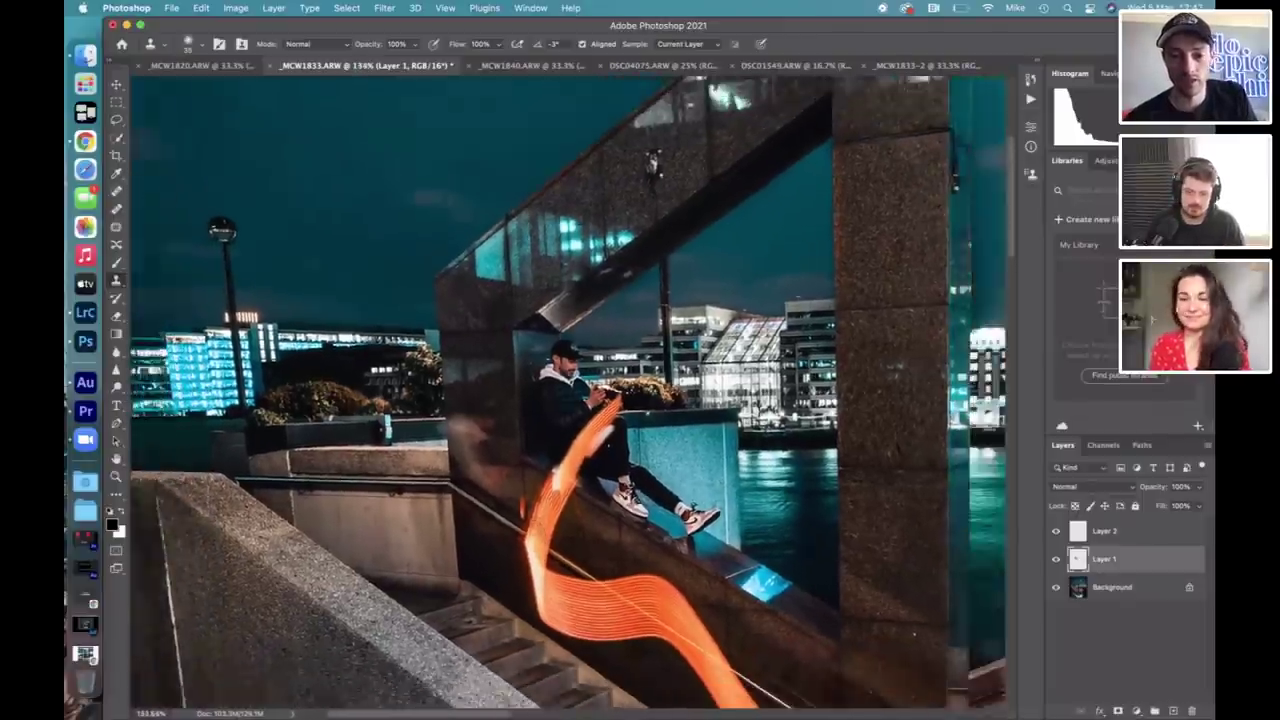
{"action": "scroll", "coordinate": [561, 385], "scroll_direction": "down", "scroll_amount": 4}
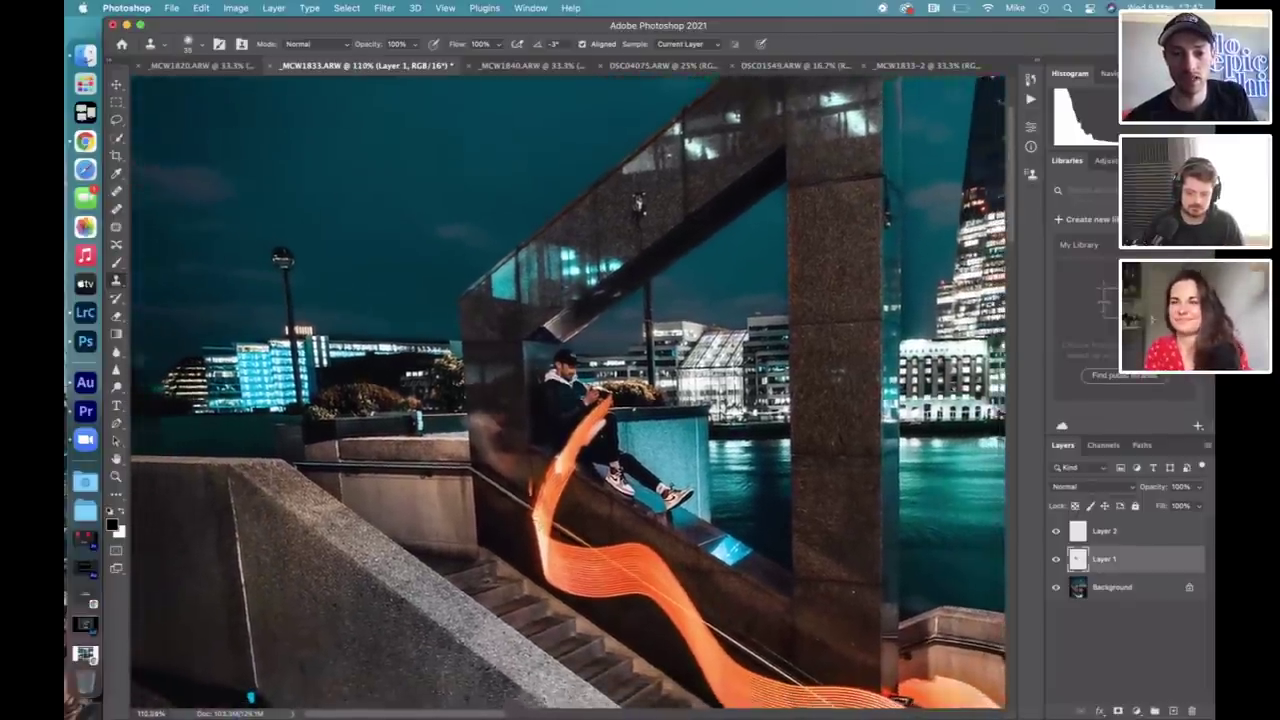
{"action": "scroll", "coordinate": [565, 390], "scroll_direction": "down", "scroll_amount": 1}
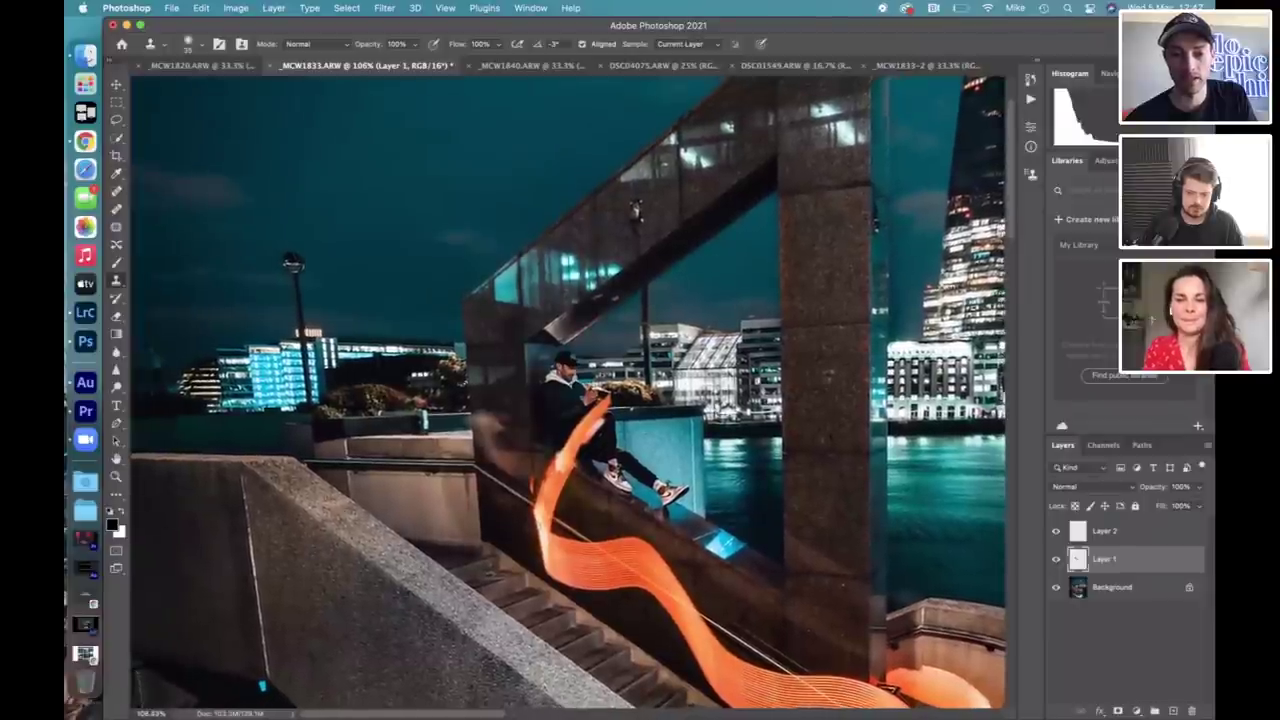
{"action": "scroll", "coordinate": [565, 390], "scroll_direction": "down", "scroll_amount": 3}
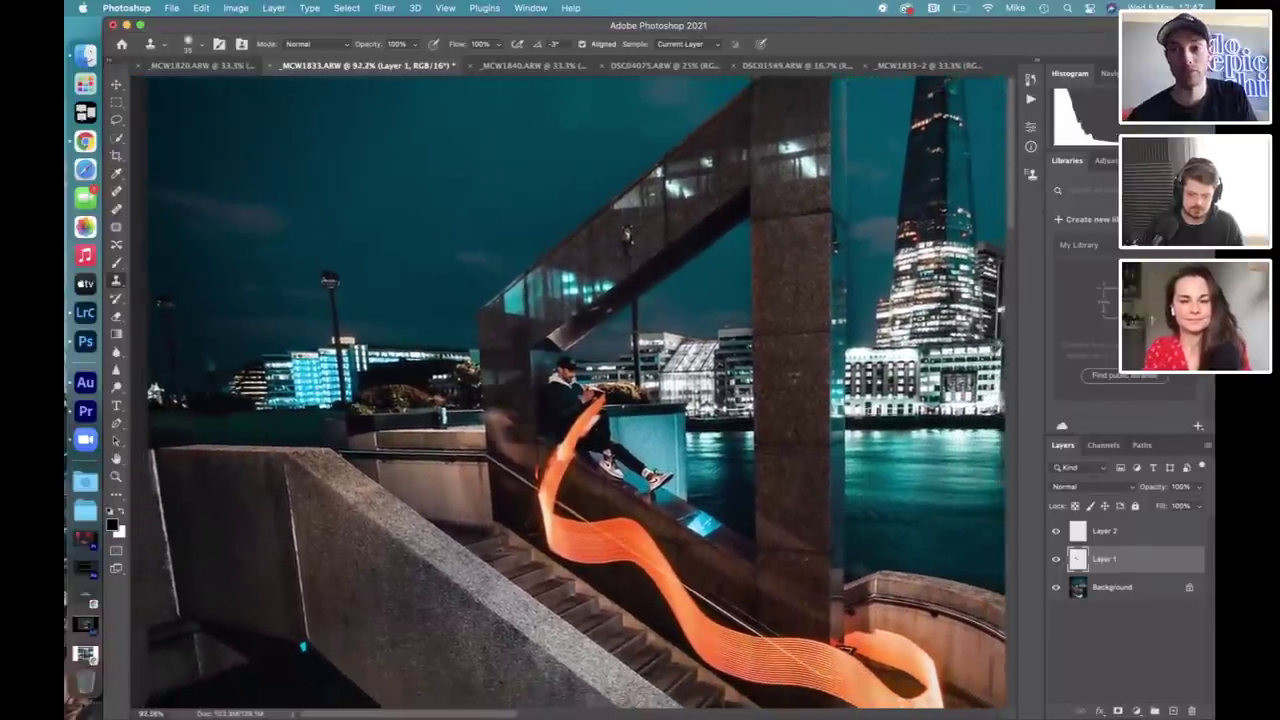
{"action": "scroll", "coordinate": [565, 390], "scroll_direction": "down", "scroll_amount": 2}
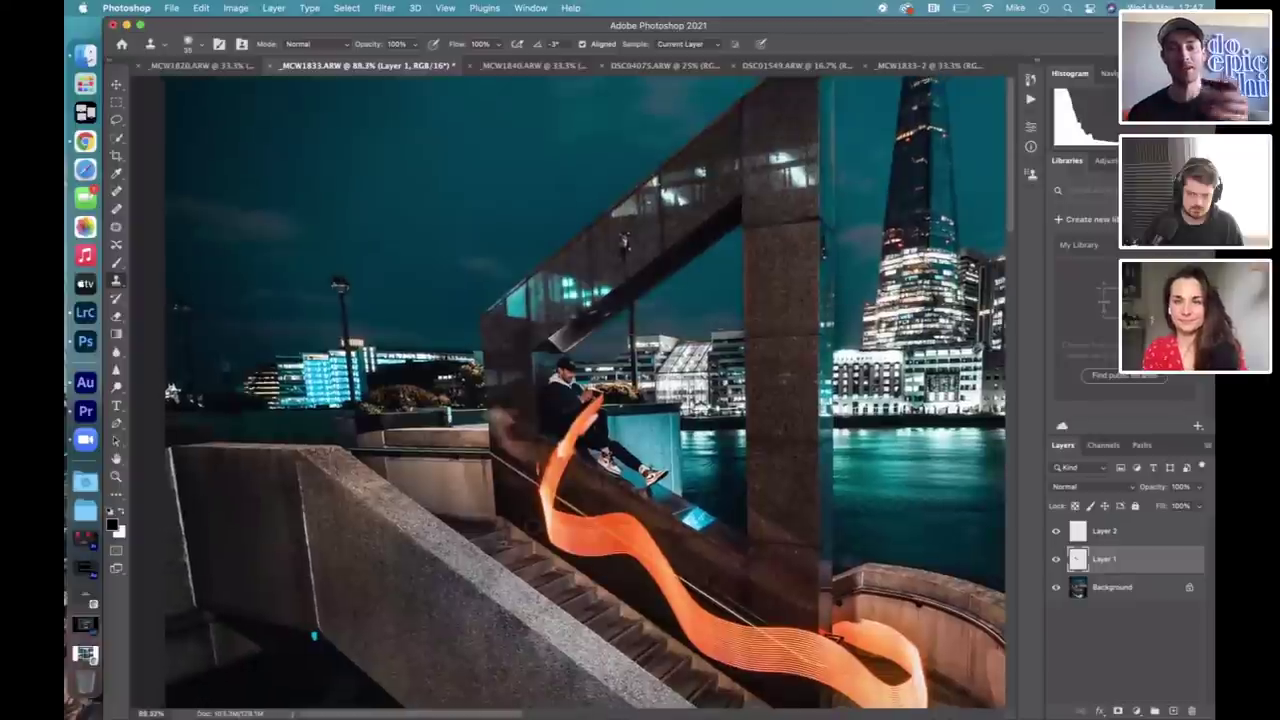
{"action": "scroll", "coordinate": [565, 390], "scroll_direction": "down", "scroll_amount": 2}
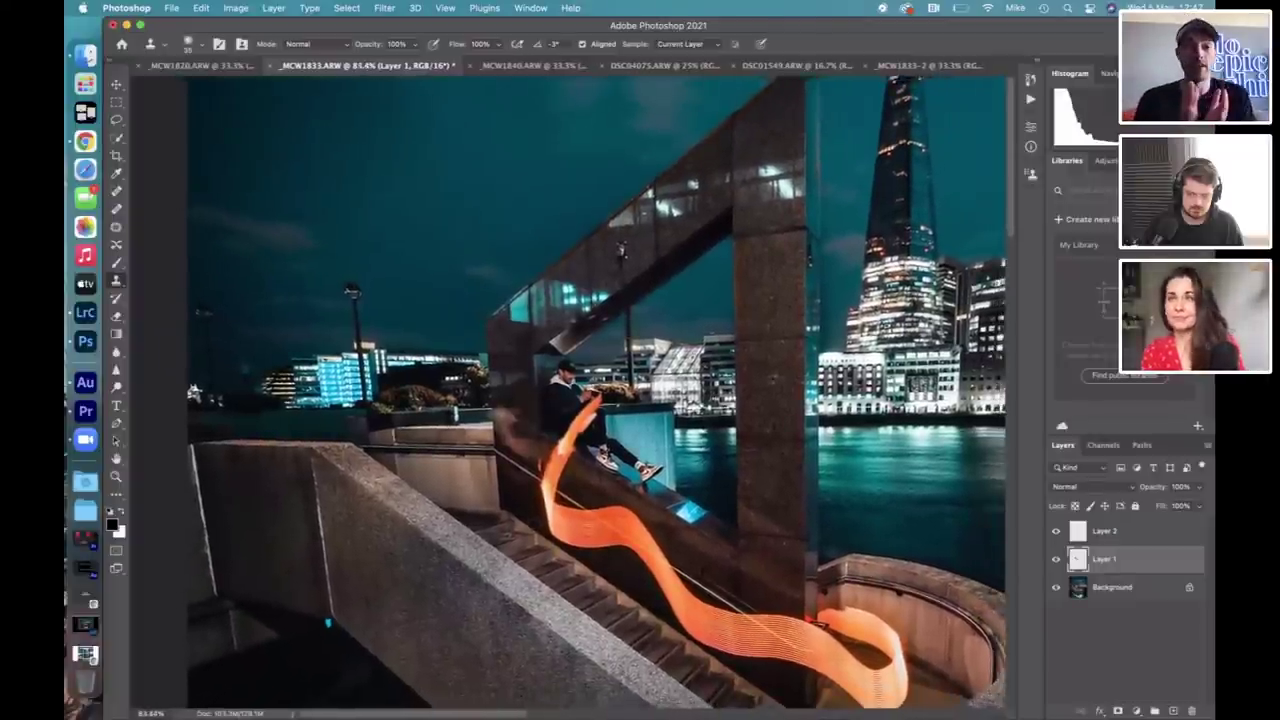
{"action": "scroll", "coordinate": [565, 390], "scroll_direction": "down", "scroll_amount": 2}
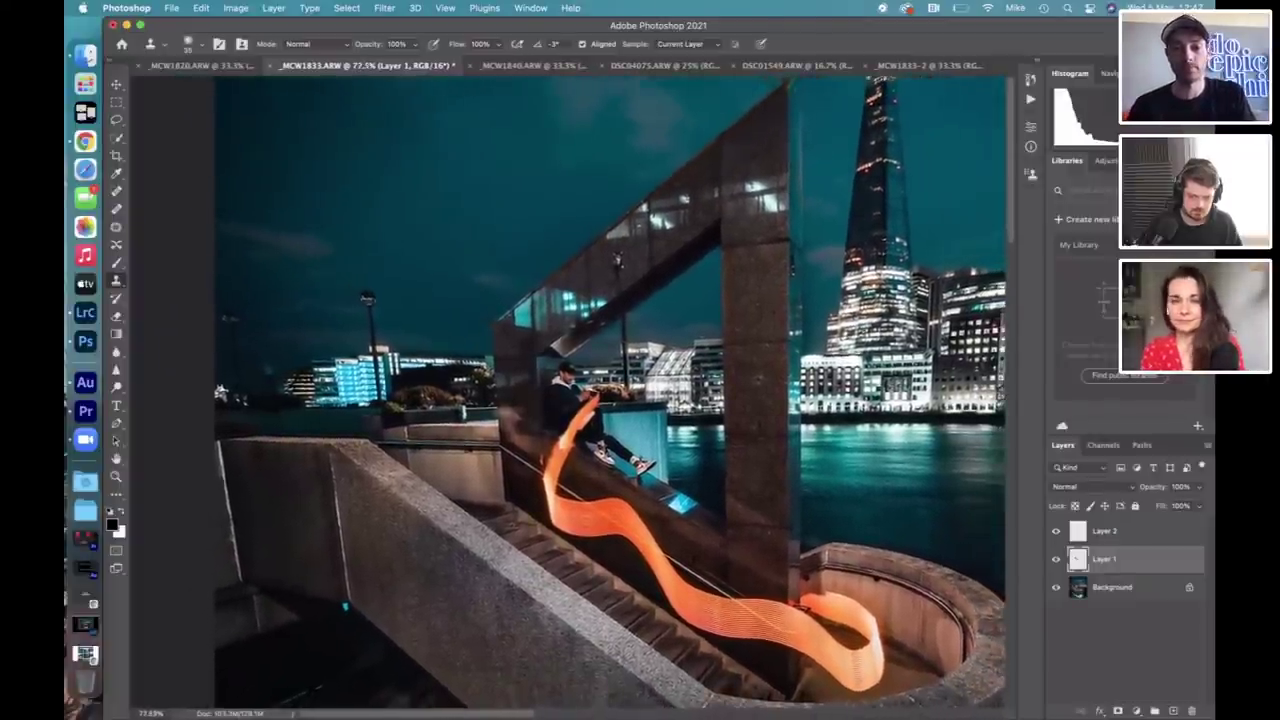
{"action": "scroll", "coordinate": [565, 390], "scroll_direction": "down", "scroll_amount": 2}
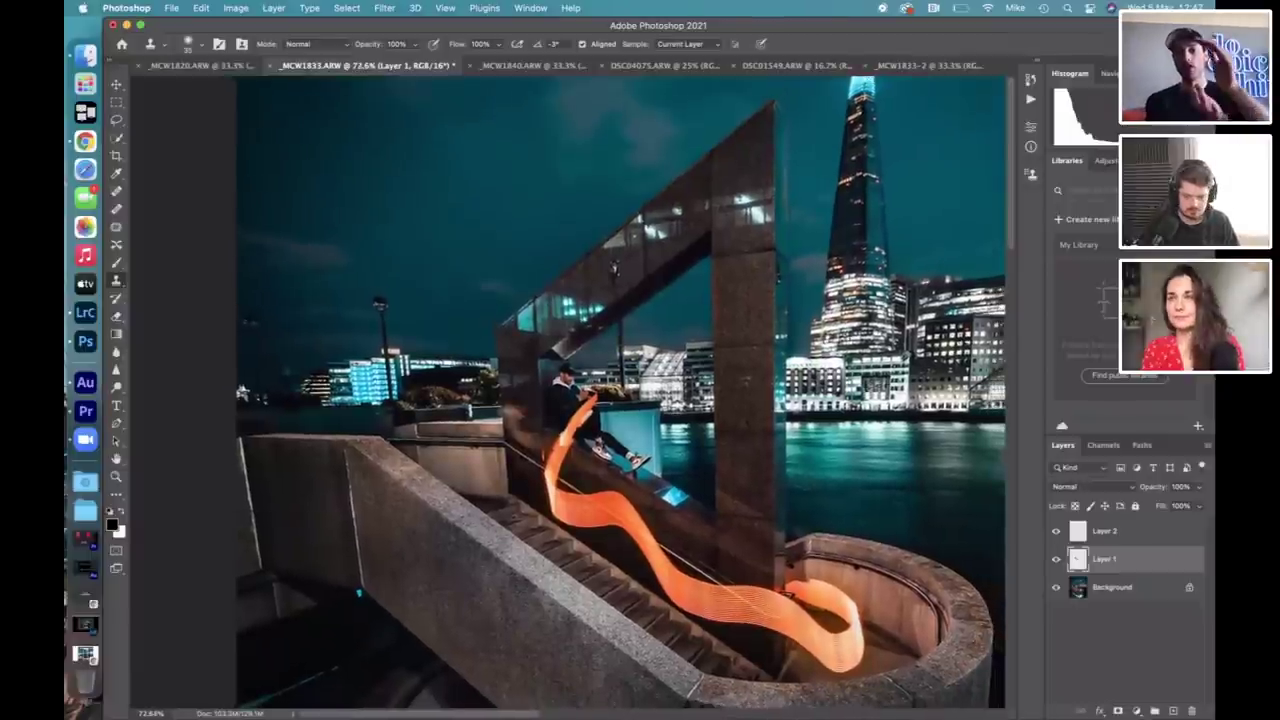
{"action": "scroll", "coordinate": [565, 390], "scroll_direction": "down", "scroll_amount": 1}
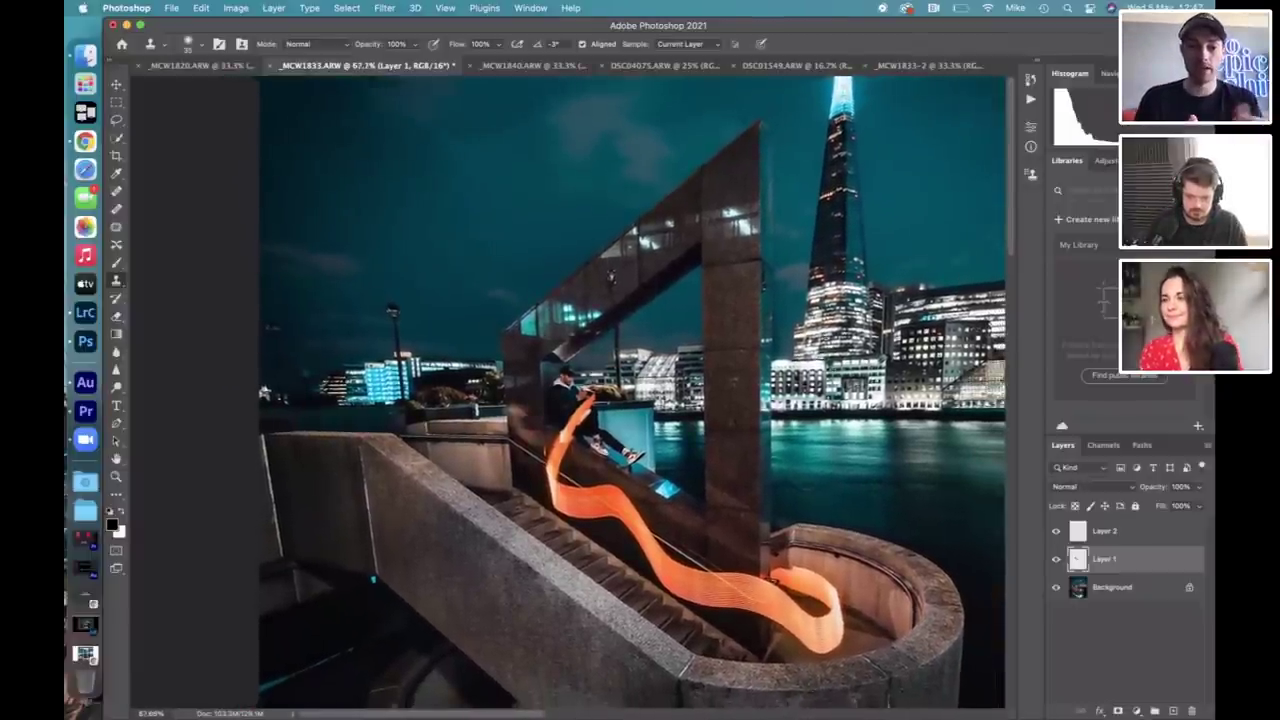
{"action": "key", "text": "super+minus"}
{"action": "scroll", "coordinate": [634, 390], "scroll_direction": "down", "scroll_amount": 2}
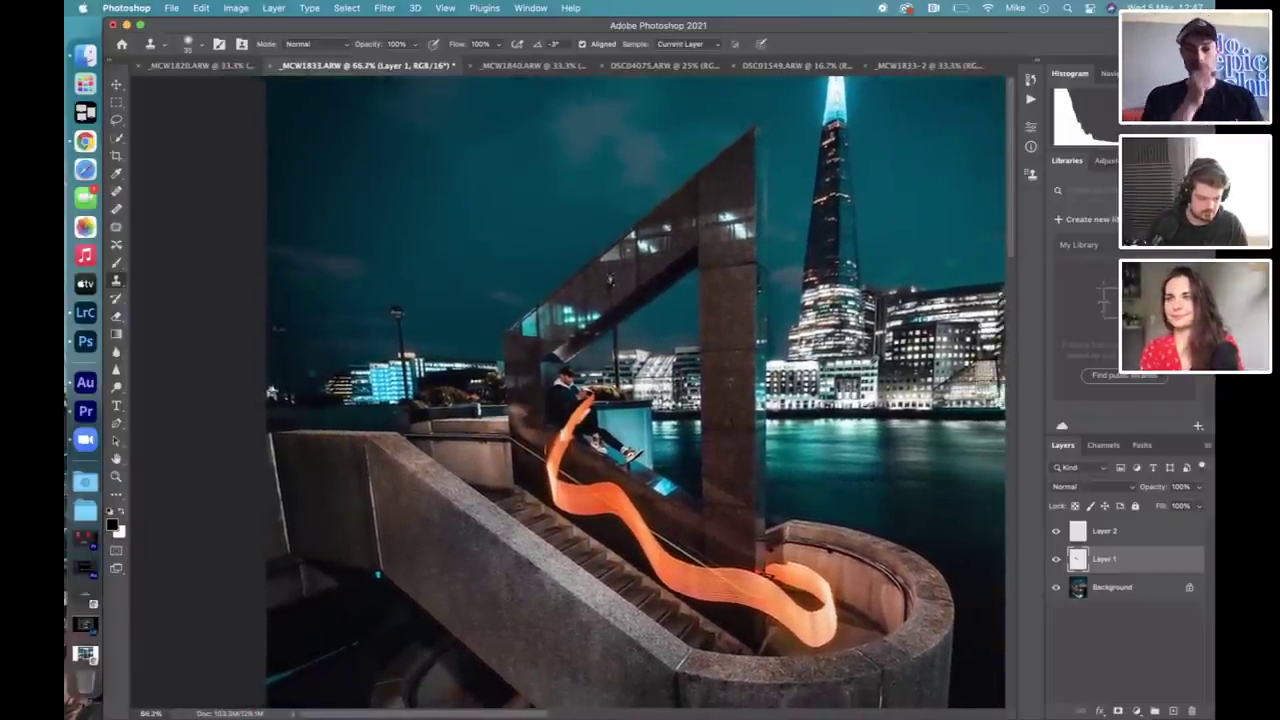
{"action": "scroll", "coordinate": [638, 390], "scroll_direction": "down", "scroll_amount": 1}
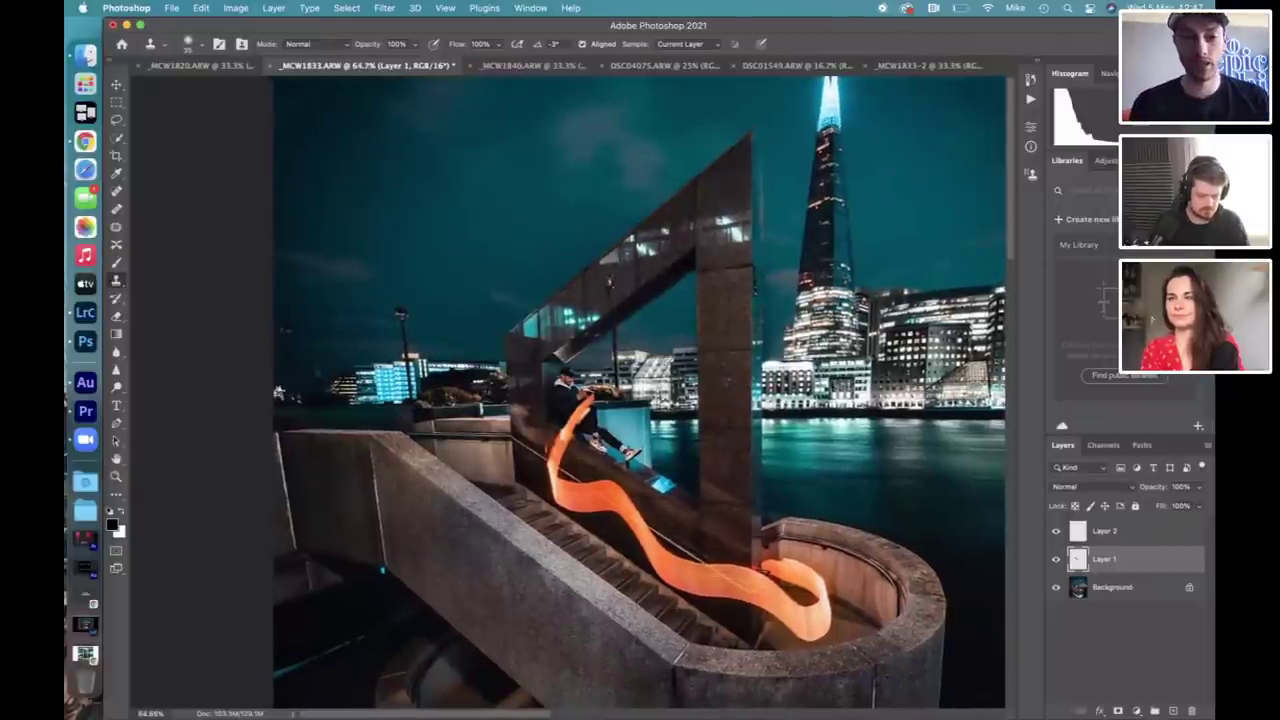
{"action": "scroll", "coordinate": [638, 390], "scroll_direction": "down", "scroll_amount": 2}
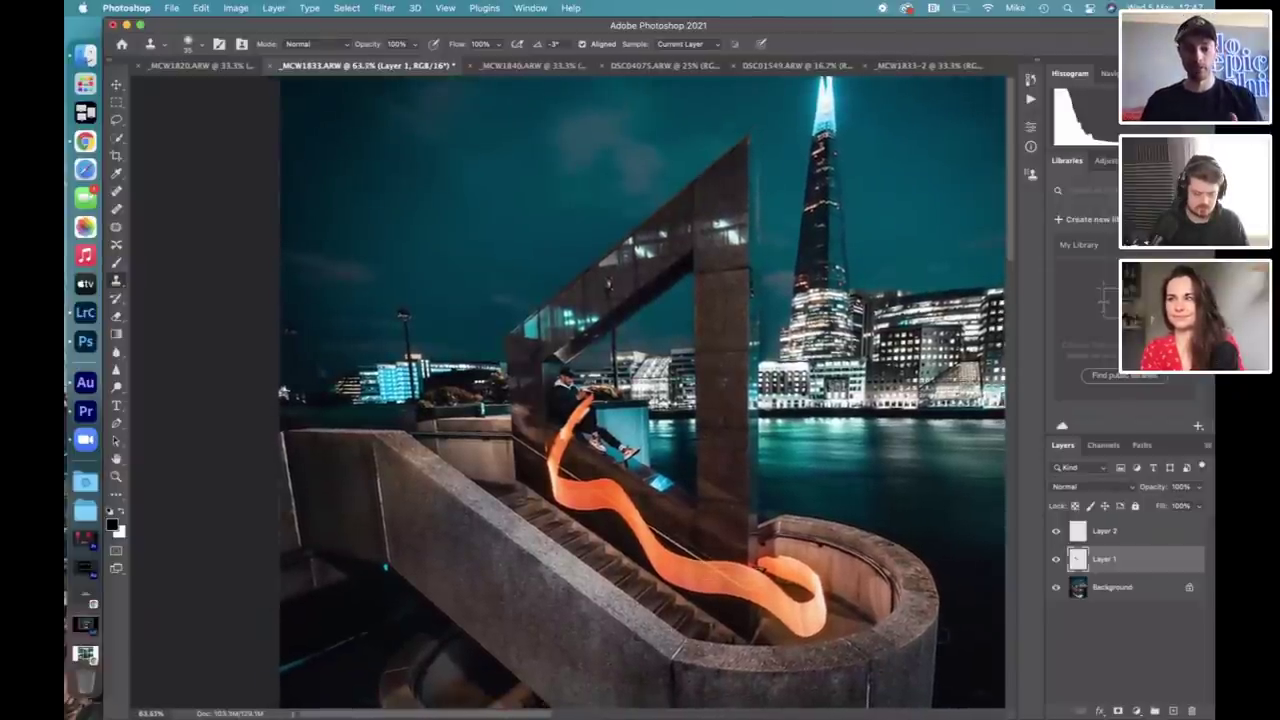
{"action": "scroll", "coordinate": [638, 390], "scroll_direction": "down", "scroll_amount": 2}
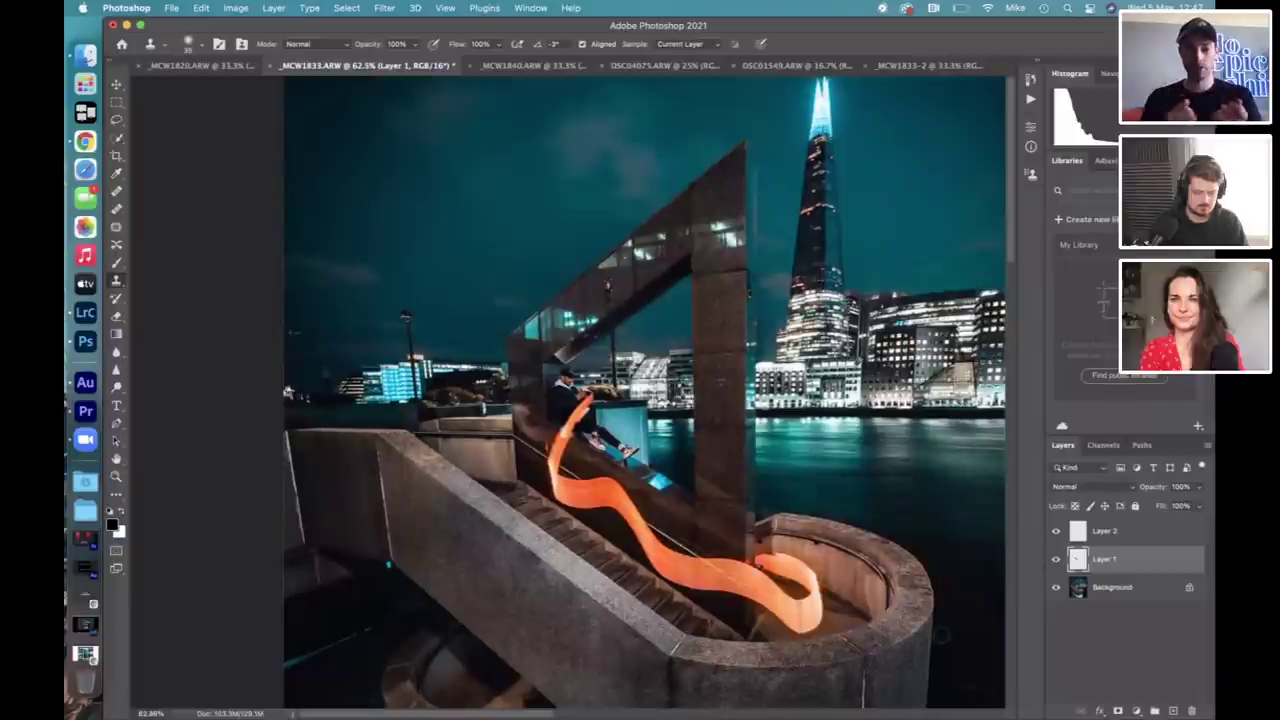
{"action": "scroll", "coordinate": [638, 390], "scroll_direction": "down", "scroll_amount": 2}
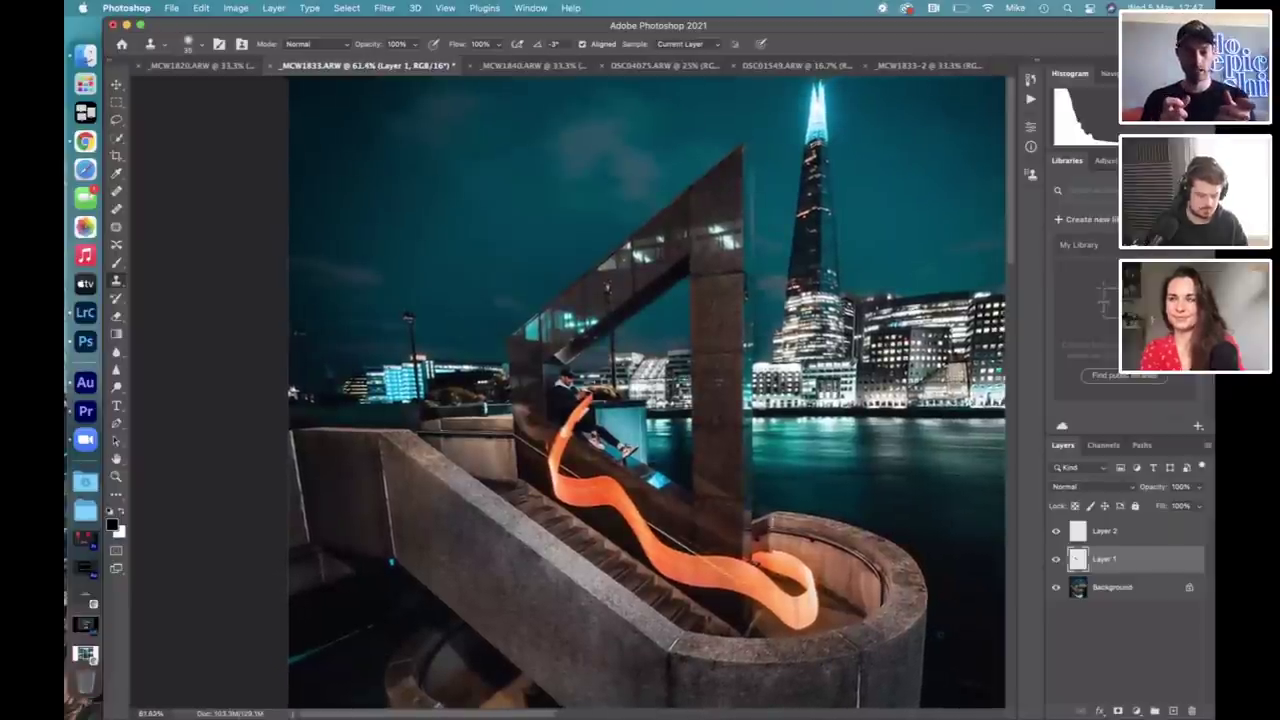
{"action": "scroll", "coordinate": [638, 390], "scroll_direction": "down", "scroll_amount": 2}
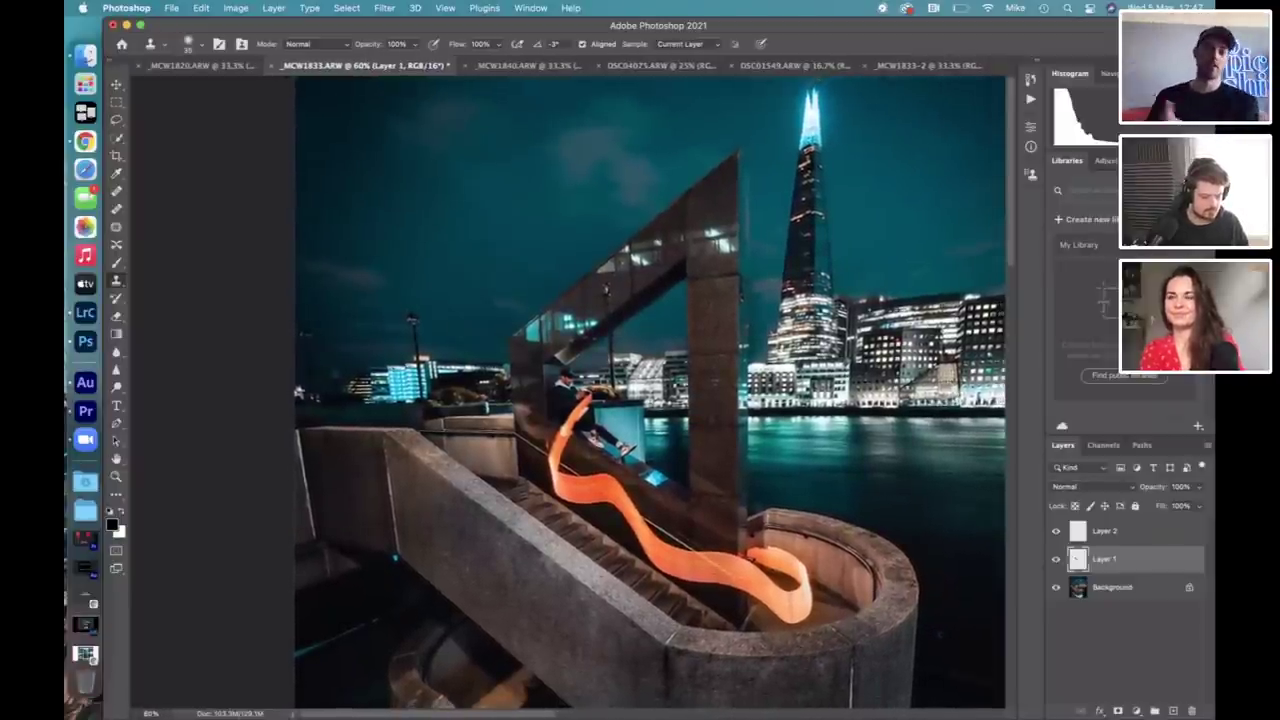
{"action": "scroll", "coordinate": [650, 390], "scroll_direction": "down", "scroll_amount": 1}
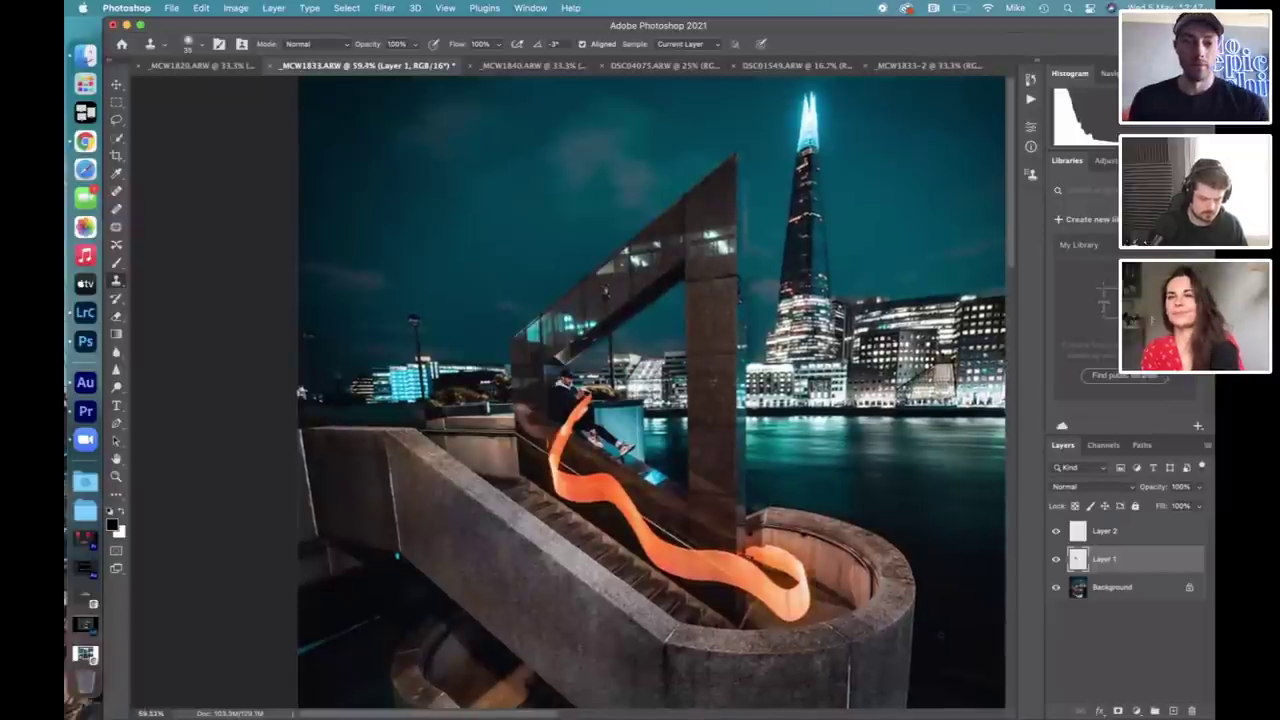
{"action": "scroll", "coordinate": [650, 390], "scroll_direction": "up", "scroll_amount": 4}
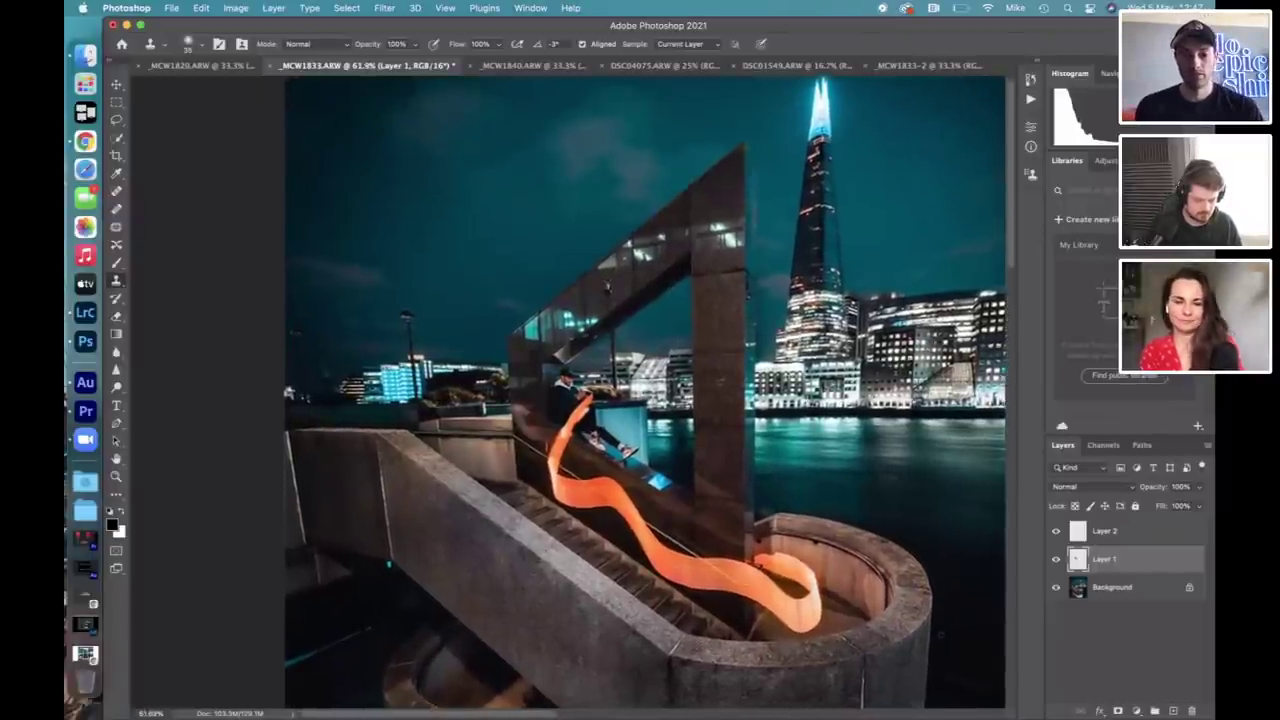
{"action": "scroll", "coordinate": [650, 390], "scroll_direction": "up", "scroll_amount": 4}
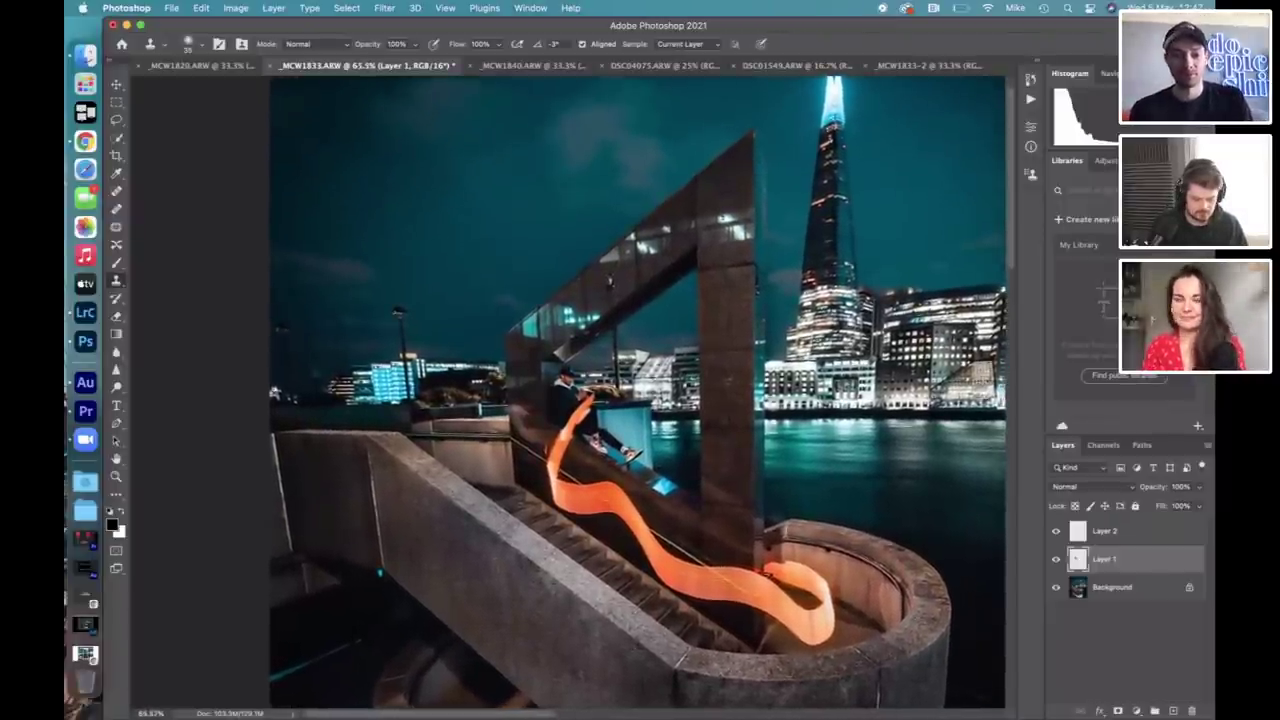
{"action": "scroll", "coordinate": [650, 390], "scroll_direction": "up", "scroll_amount": 1}
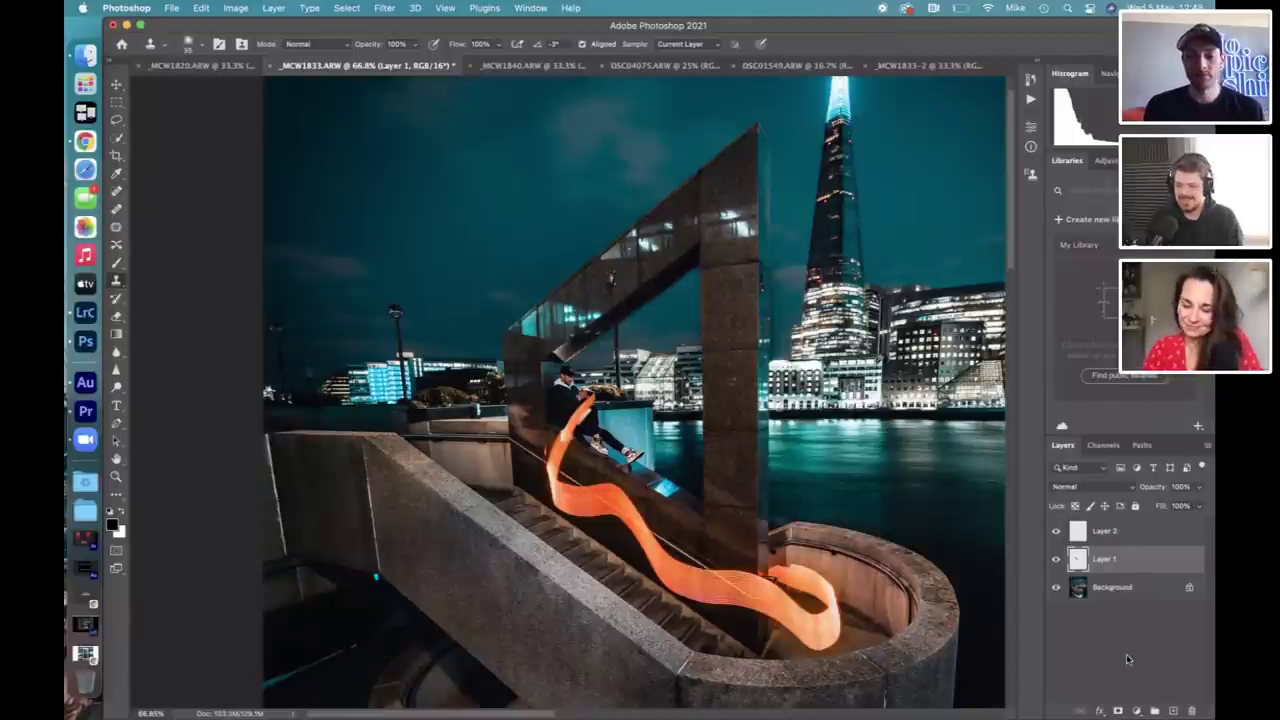
Review the composite including the lower staircase, and bring up the _MCW1840.ARW frame with the light trail on the lower steps.
{"action": "scroll", "coordinate": [572, 230], "scroll_direction": "down", "scroll_amount": 3}
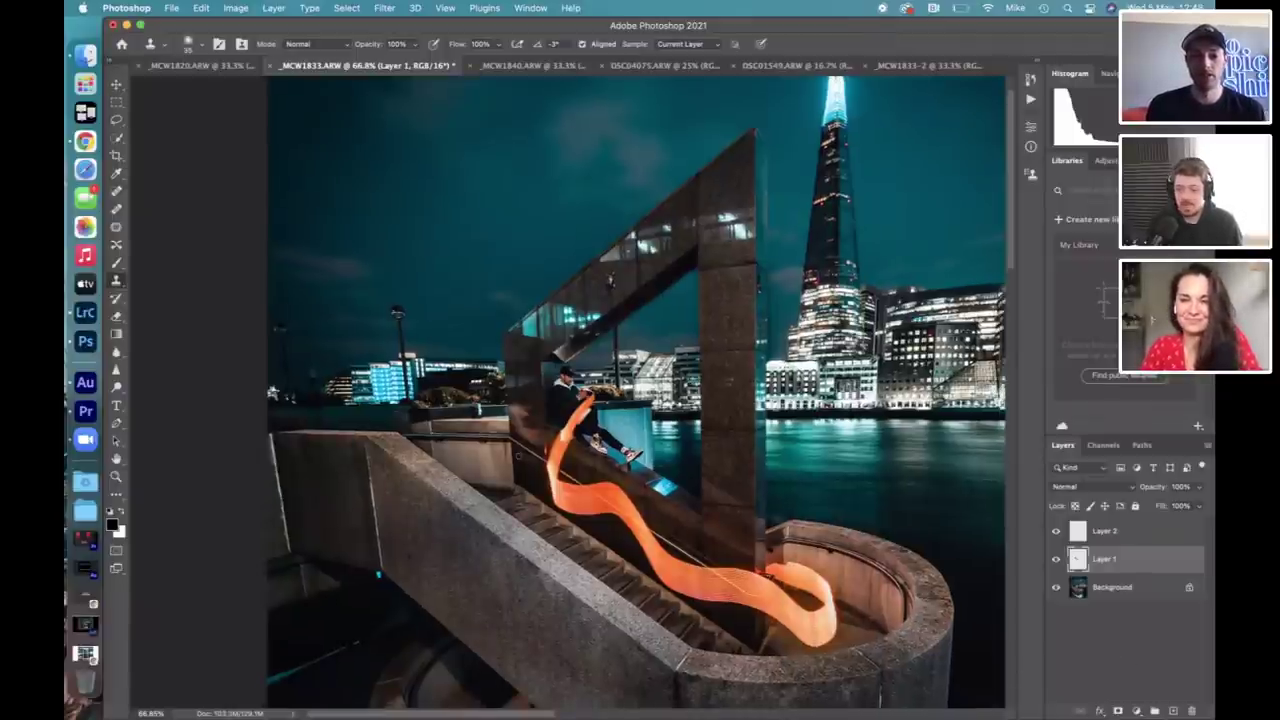
{"action": "scroll", "coordinate": [572, 300], "scroll_direction": "down", "scroll_amount": 3}
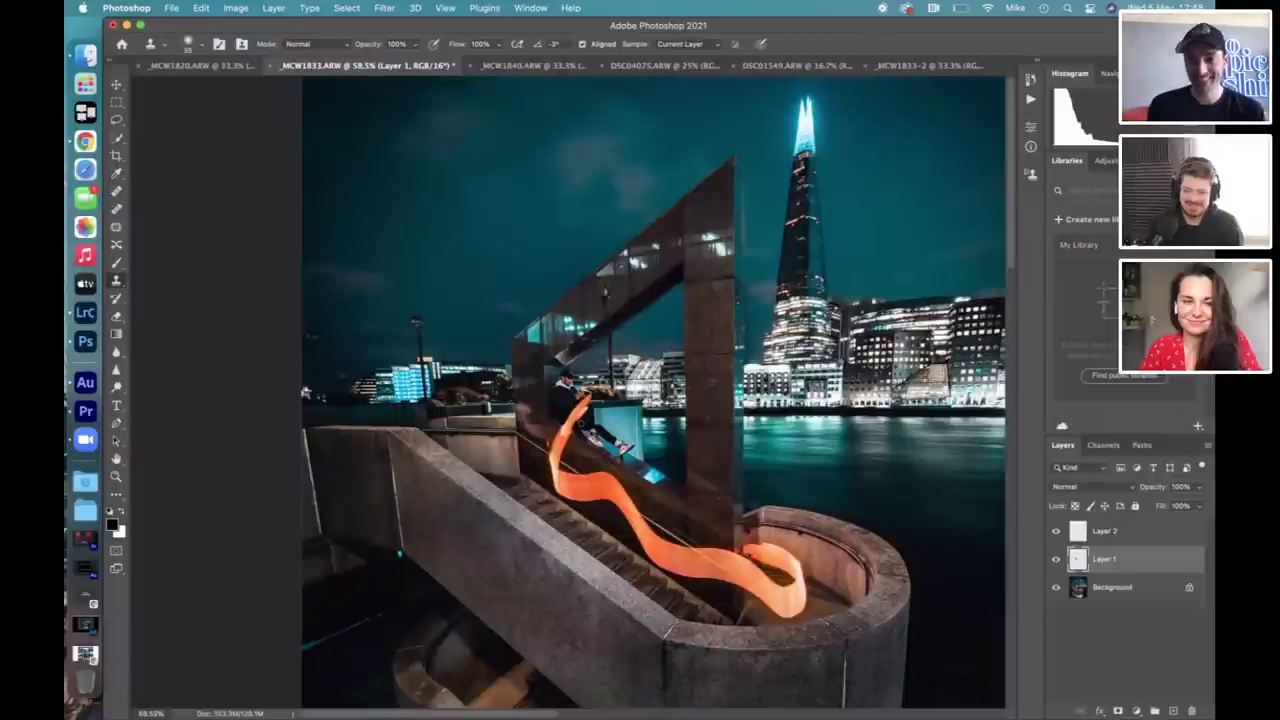
{"action": "scroll", "coordinate": [664, 400], "scroll_direction": "down", "scroll_amount": 3}
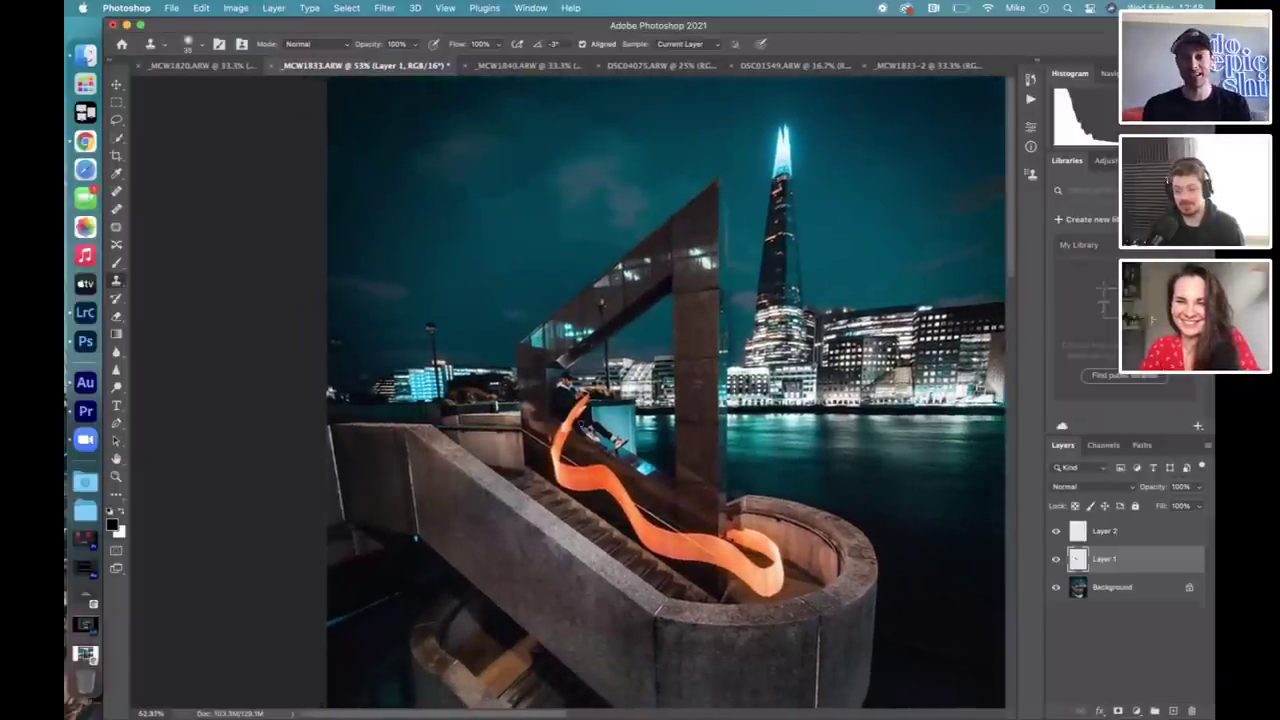
{"action": "scroll", "coordinate": [560, 400], "scroll_direction": "down", "scroll_amount": 2}
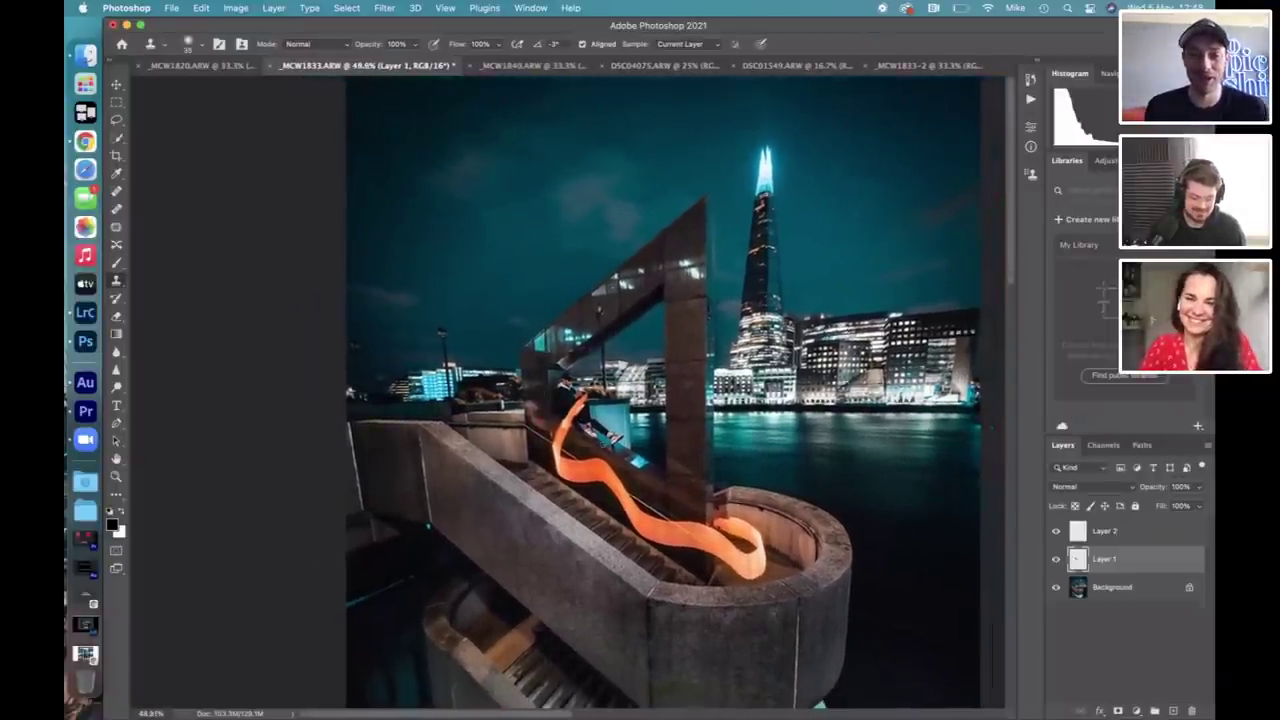
{"action": "scroll", "coordinate": [660, 390], "scroll_direction": "down", "scroll_amount": 2}
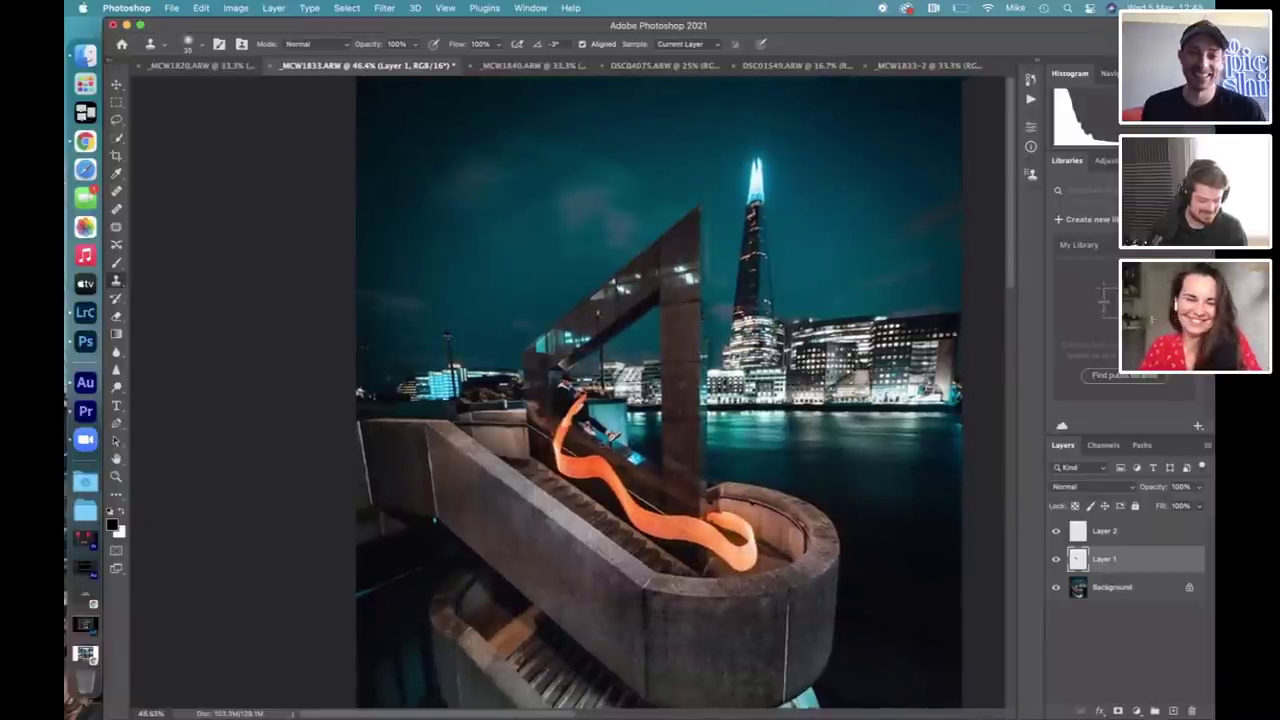
{"action": "scroll", "coordinate": [656, 392], "scroll_direction": "down", "scroll_amount": 2}
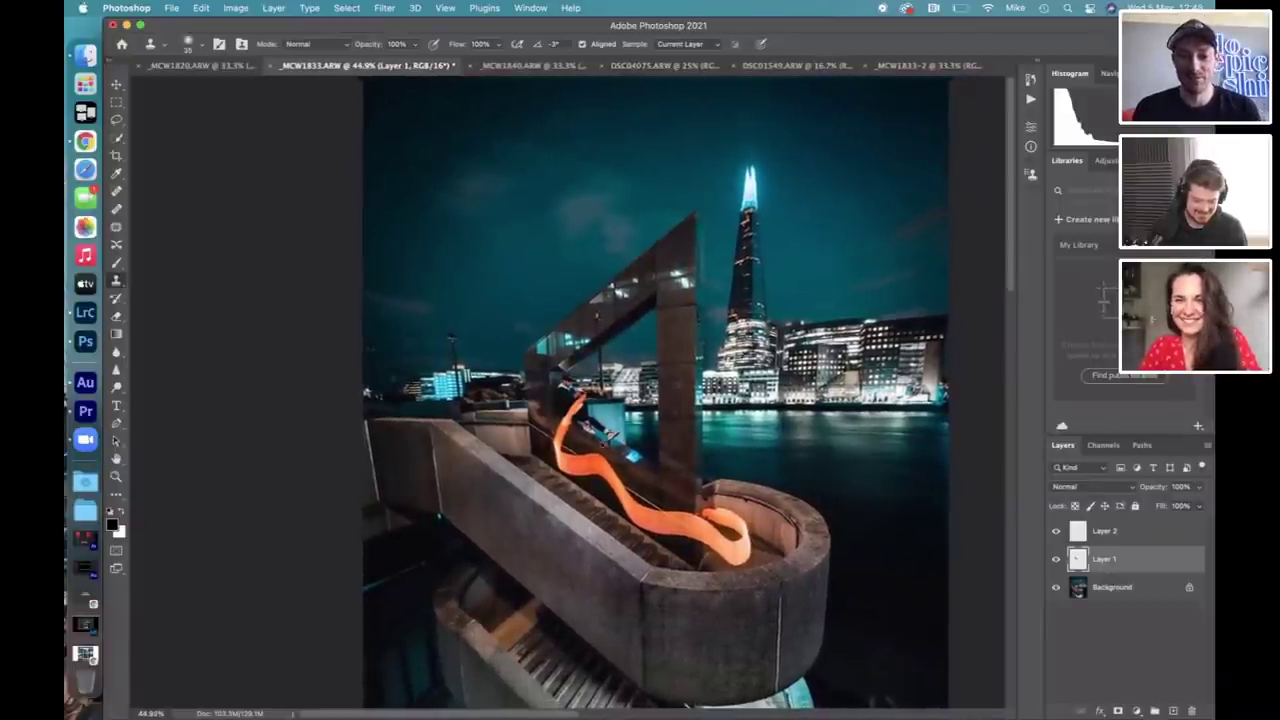
{"action": "scroll", "coordinate": [684, 648], "scroll_direction": "down", "scroll_amount": 2}
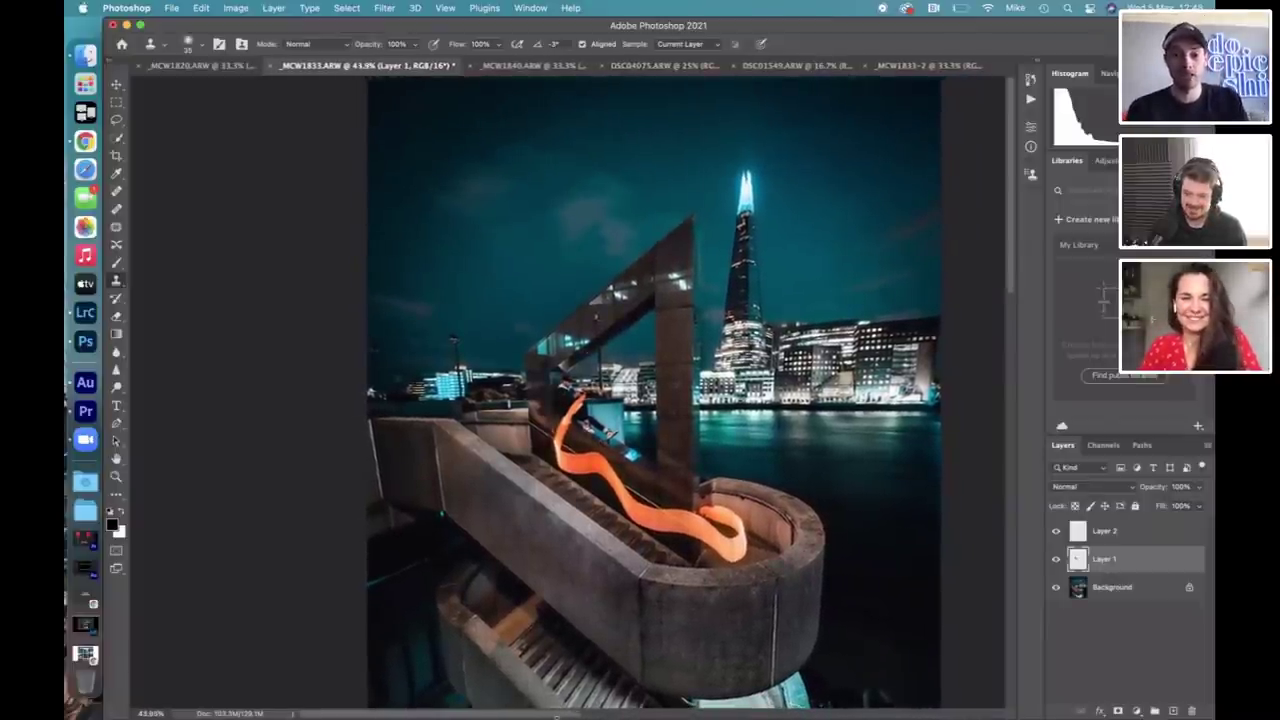
{"action": "scroll", "coordinate": [684, 648], "scroll_direction": "down", "scroll_amount": 2}
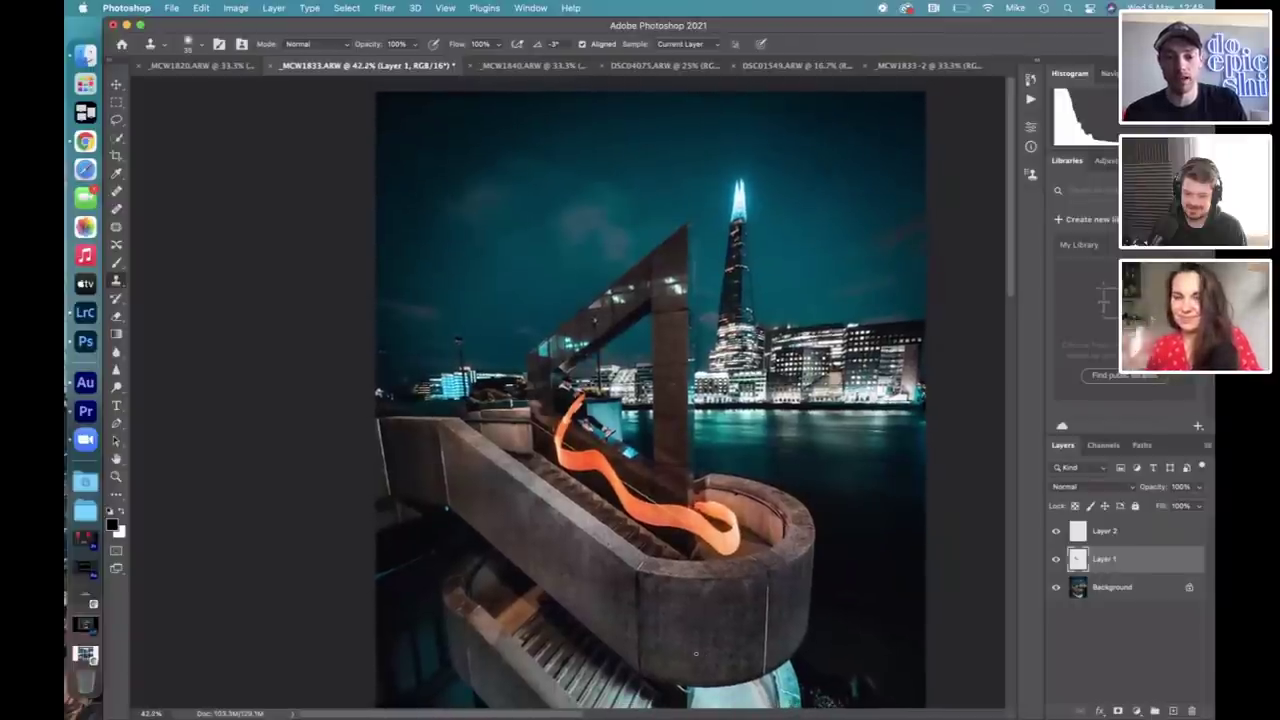
{"action": "scroll", "coordinate": [684, 648], "scroll_direction": "down", "scroll_amount": 2}
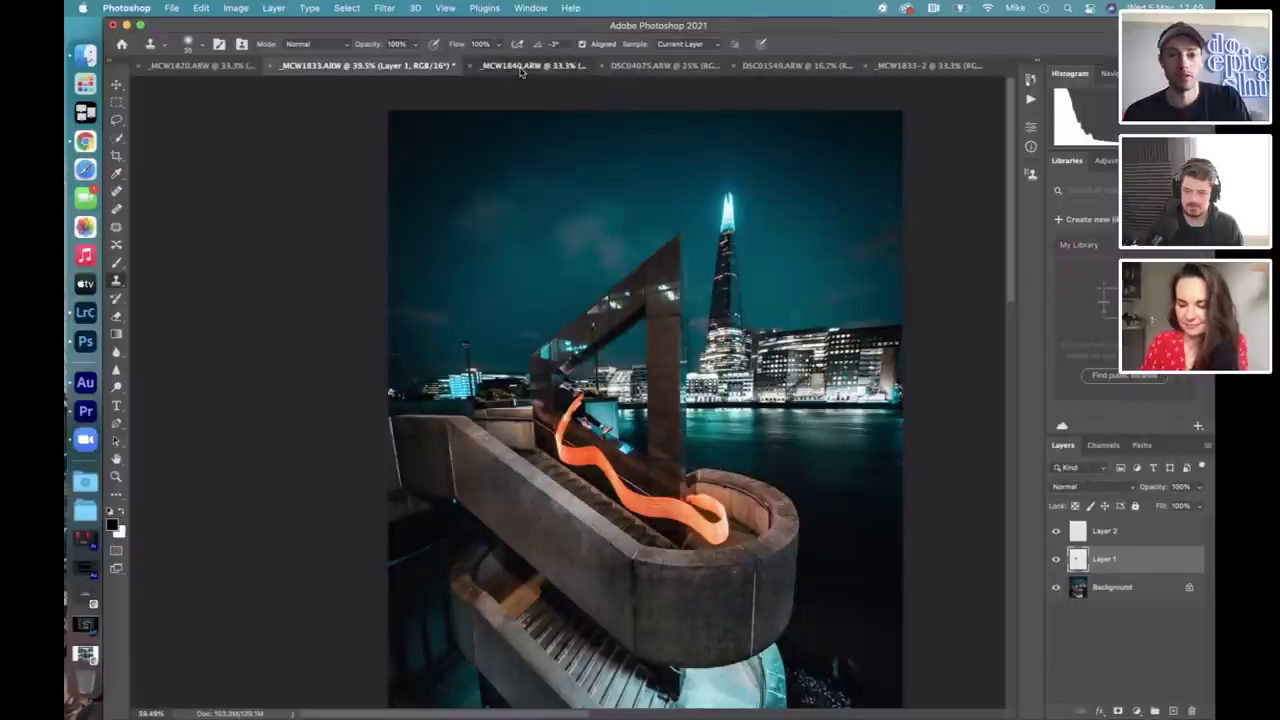
{"action": "left_click", "coordinate": [520, 66]}
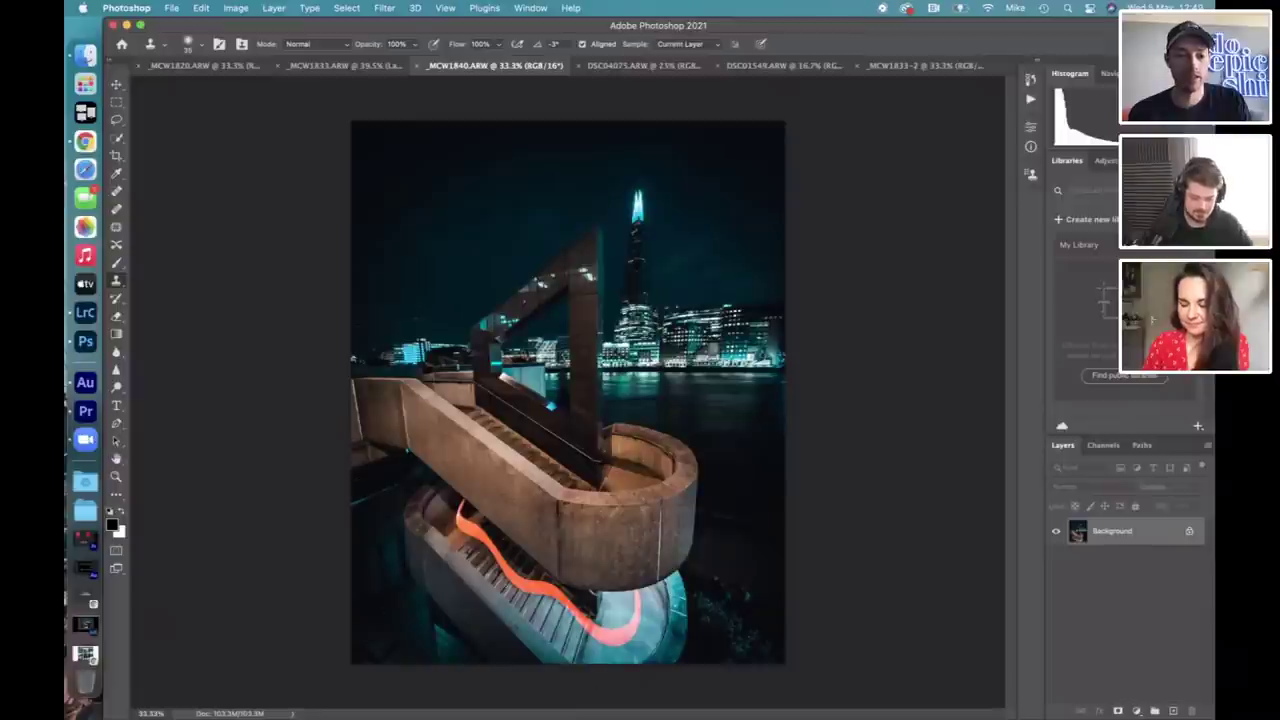
Lasso the lower staircase area with the light trail in _MCW1840 and move the selection into the _MCW1833 document.
{"action": "left_click", "coordinate": [116, 120]}
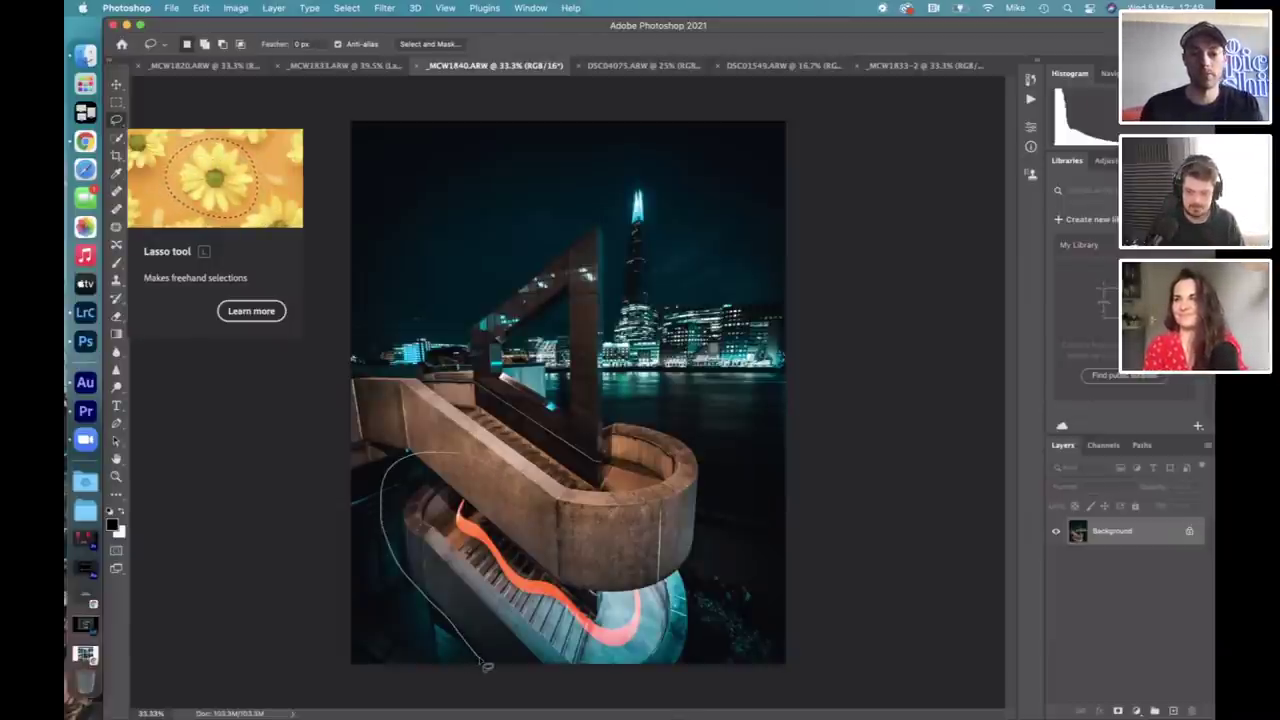
{"action": "mouse_move", "coordinate": [340, 422]}
{"action": "left_mouse_down"}
{"action": "mouse_move", "coordinate": [539, 494]}
{"action": "mouse_move", "coordinate": [652, 519]}
{"action": "mouse_move", "coordinate": [792, 500]}
{"action": "mouse_move", "coordinate": [849, 553]}
{"action": "mouse_move", "coordinate": [870, 686]}
{"action": "mouse_move", "coordinate": [495, 716]}
{"action": "mouse_move", "coordinate": [163, 713]}
{"action": "mouse_move", "coordinate": [73, 396]}
{"action": "mouse_move", "coordinate": [105, 410]}
{"action": "left_mouse_up"}
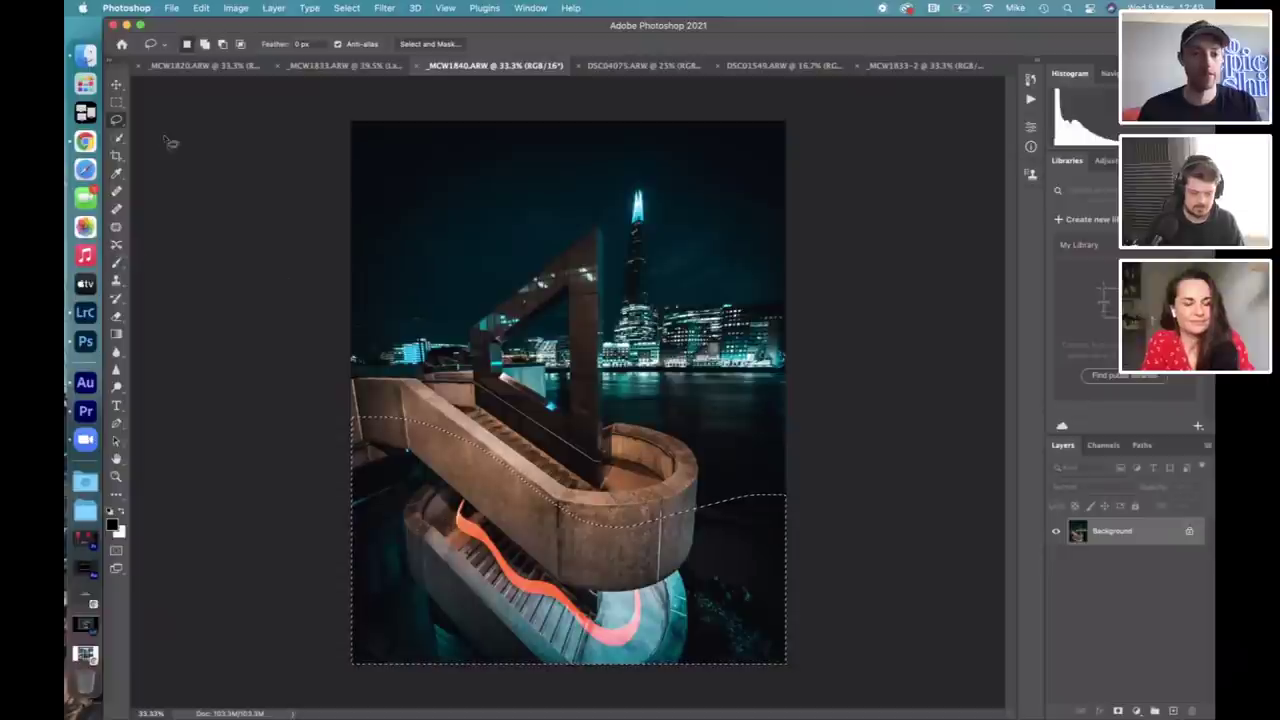
{"action": "left_click", "coordinate": [115, 85]}
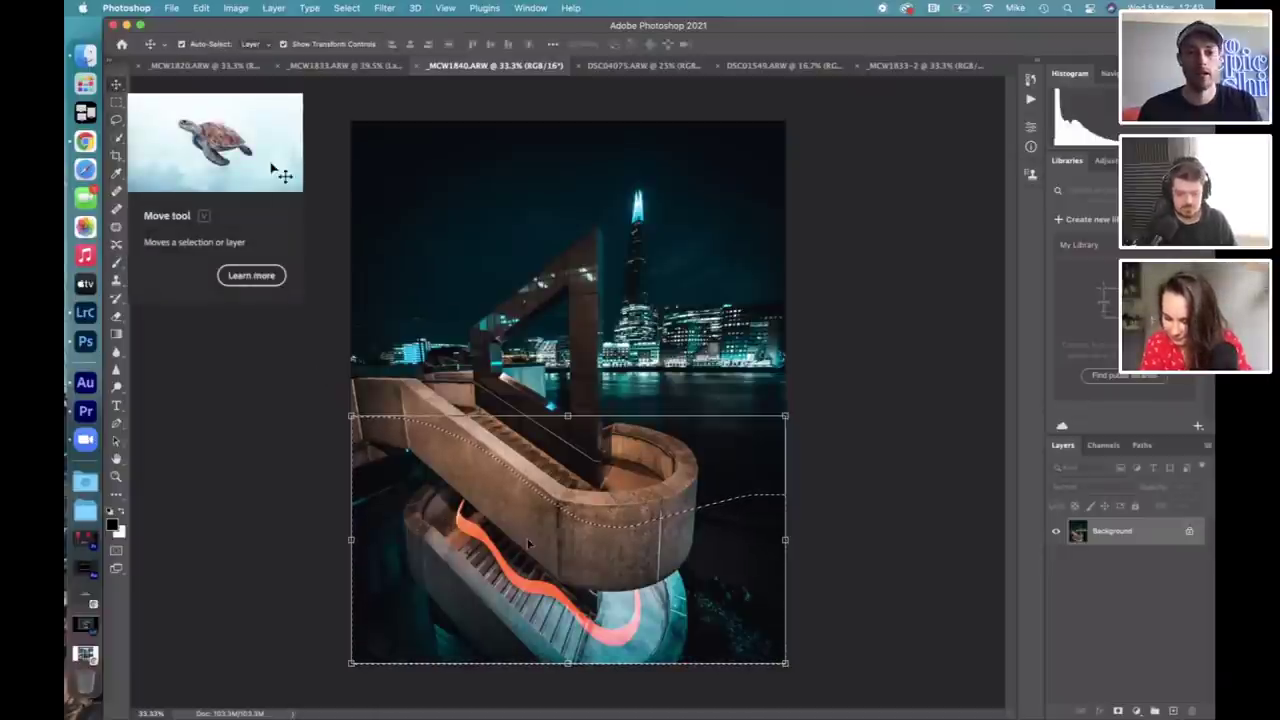
{"action": "left_click_drag", "start_coordinate": [741, 605], "coordinate": [534, 255]}
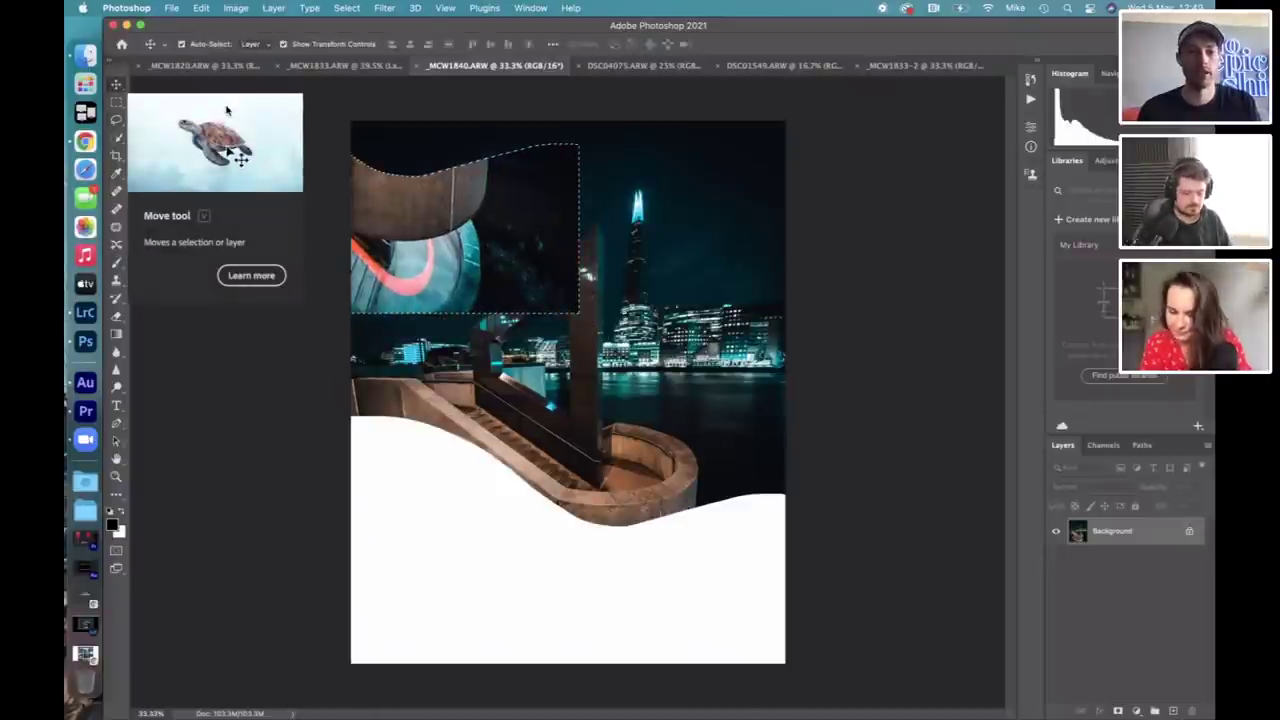
{"action": "left_click", "coordinate": [335, 65]}
{"action": "key", "text": "super+shift+z"}
{"action": "key", "text": "super+shift+z"}
{"action": "key", "text": "super+shift+z"}
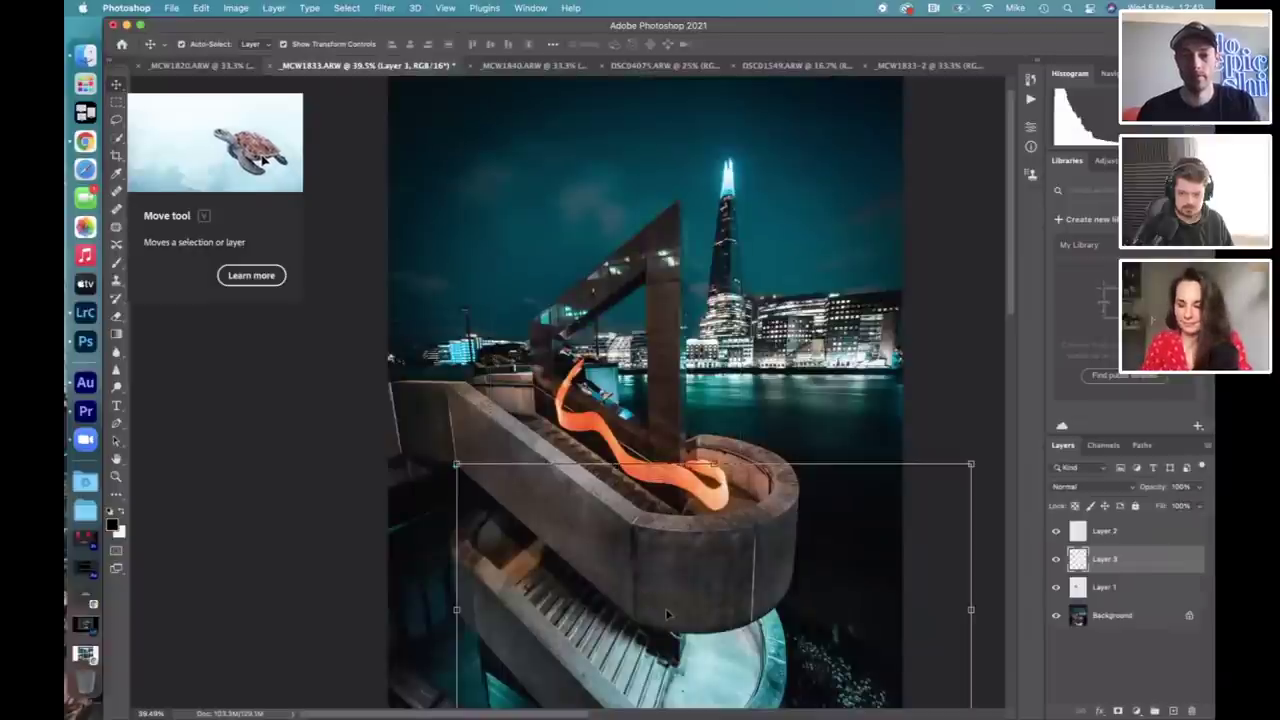
Align the pasted Layer 3 over the matching staircase in the background photo, with its opacity at 100%.
{"action": "left_click_drag", "start_coordinate": [704, 600], "coordinate": [639, 541]}
{"action": "scroll", "coordinate": [639, 541], "scroll_direction": "up", "scroll_amount": 3}
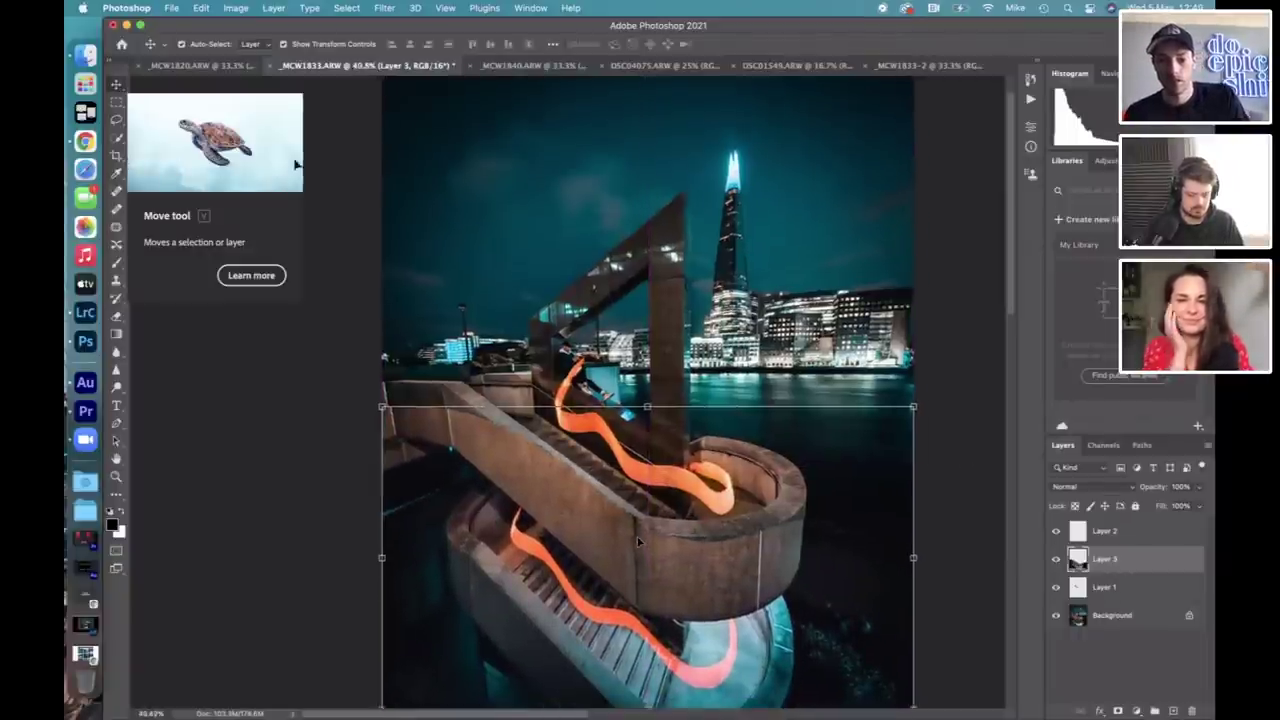
{"action": "scroll", "coordinate": [639, 541], "scroll_direction": "up", "scroll_amount": 3}
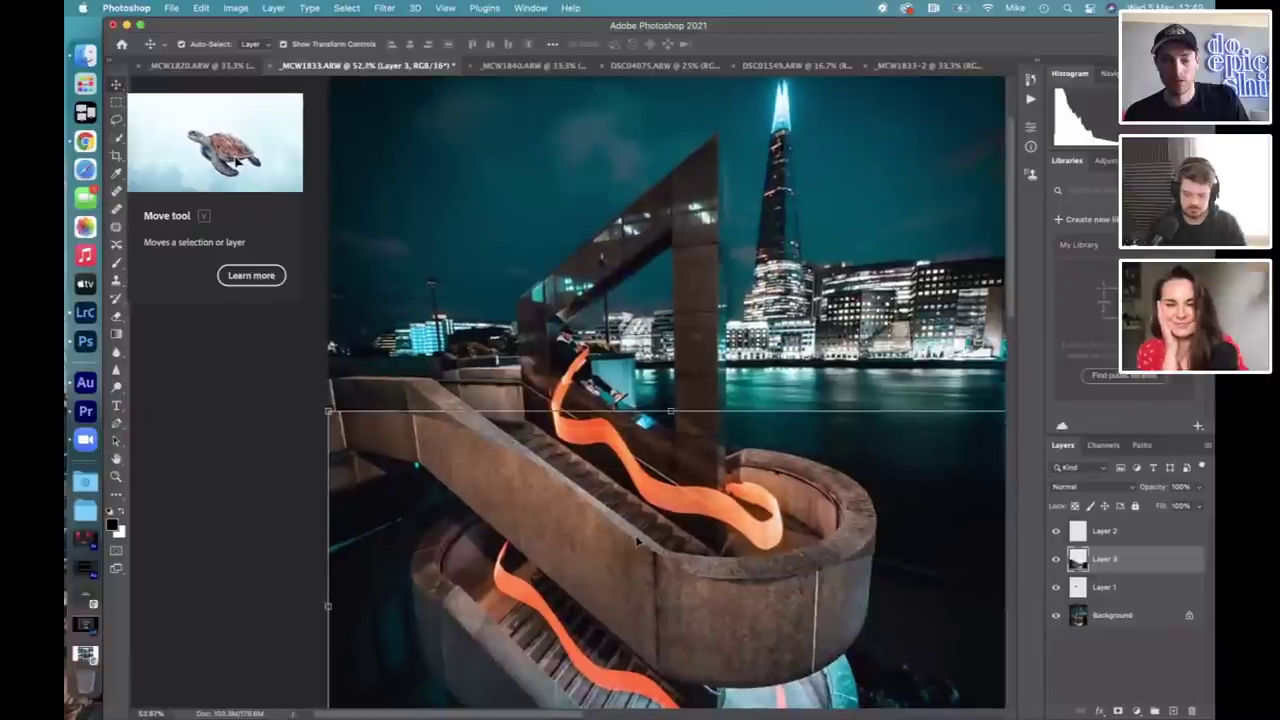
{"action": "scroll", "coordinate": [636, 541], "scroll_direction": "down", "scroll_amount": 5}
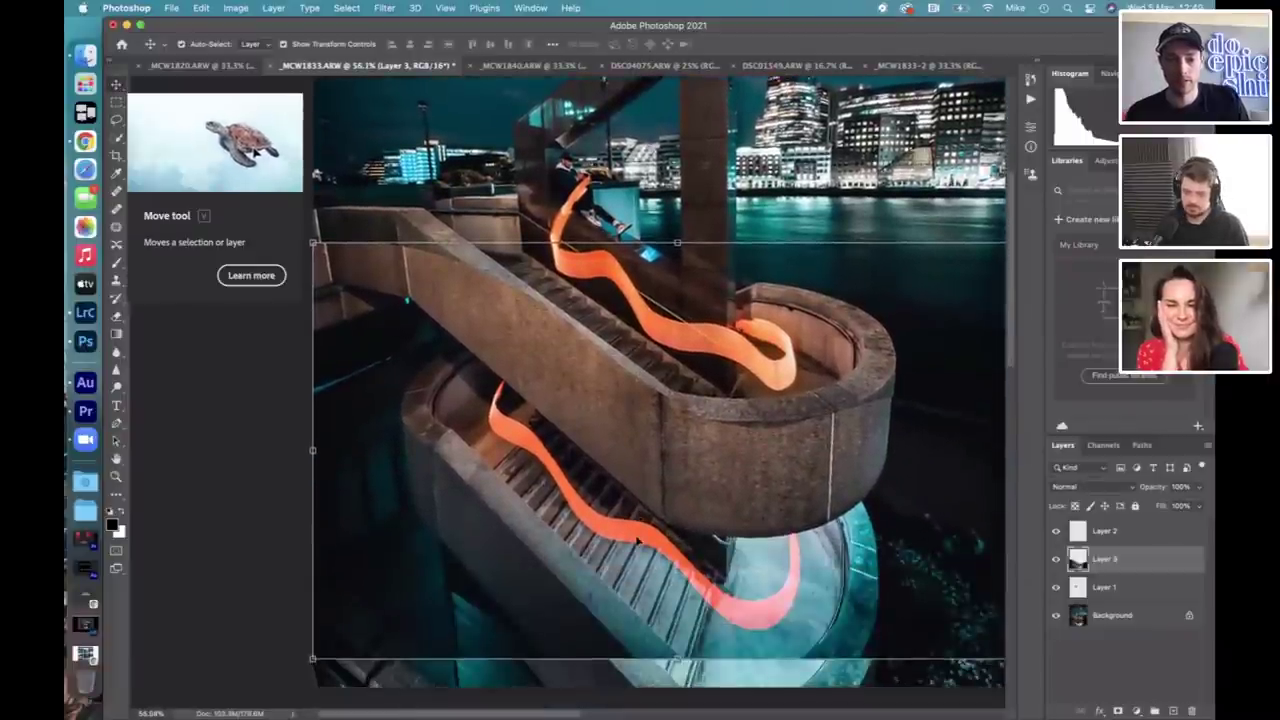
{"action": "left_click_drag", "start_coordinate": [690, 517], "coordinate": [690, 545]}
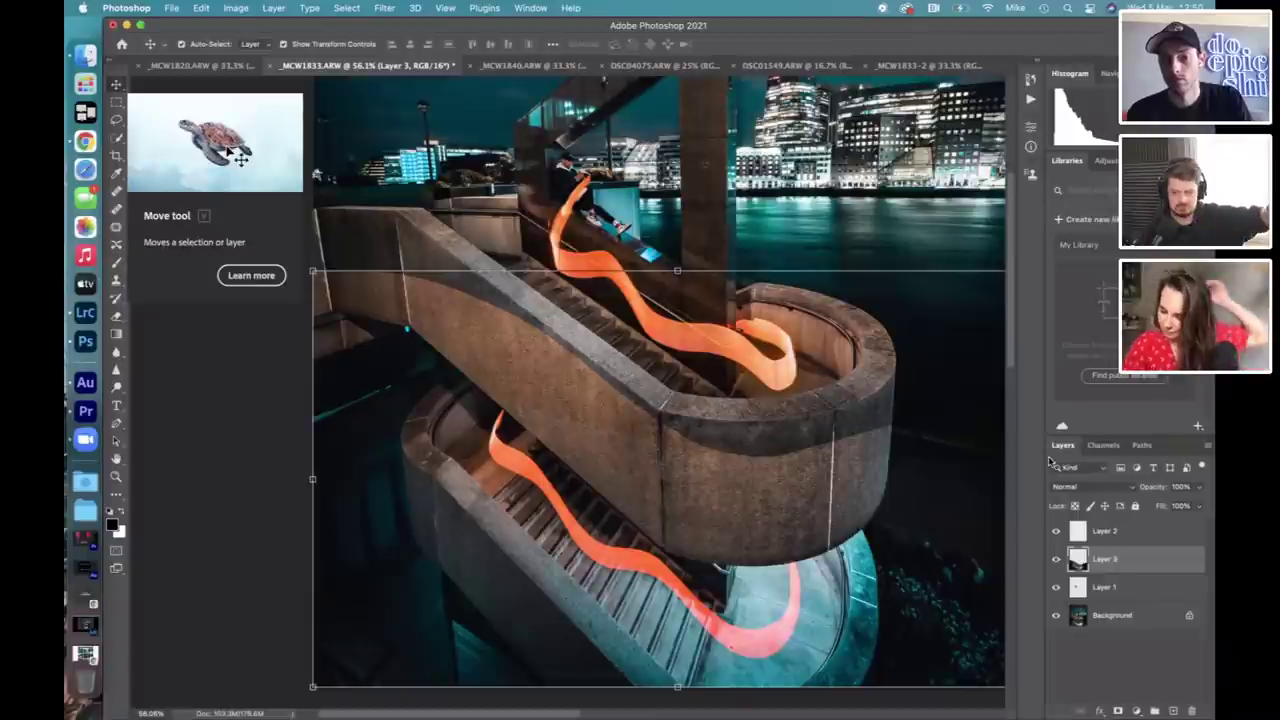
{"action": "left_click", "coordinate": [1199, 487]}
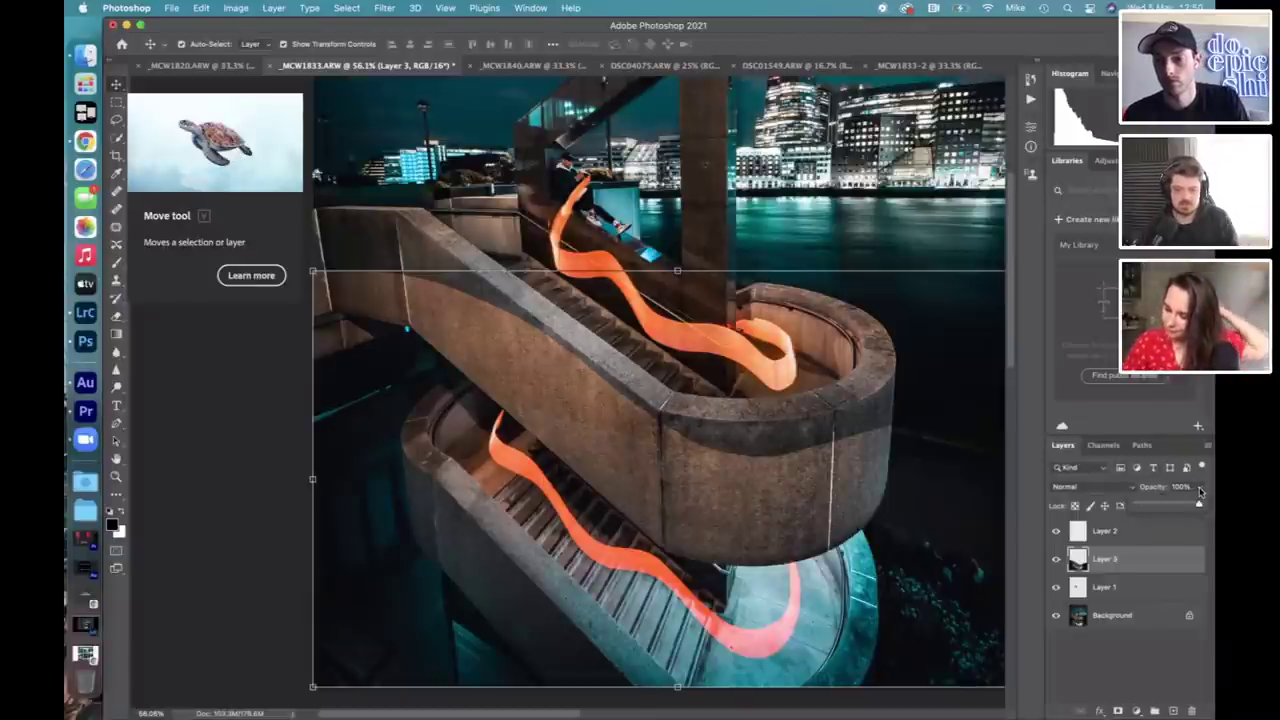
{"action": "left_click", "coordinate": [1199, 488]}
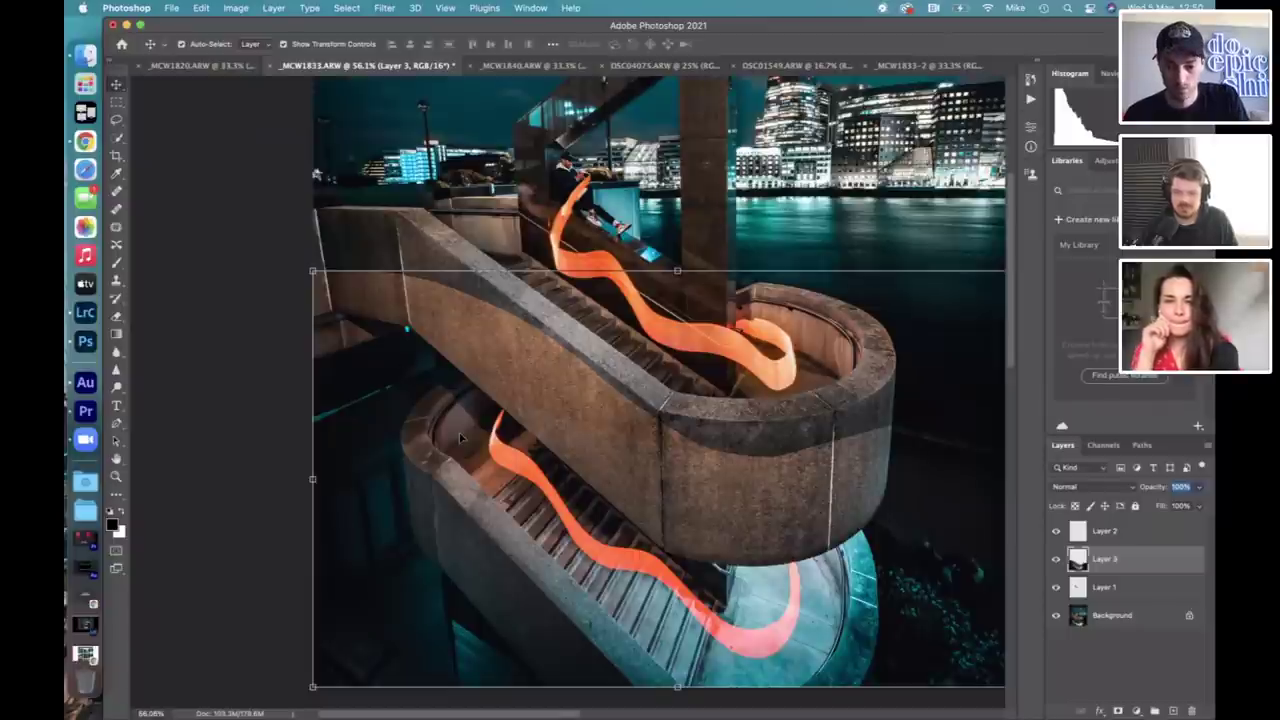
{"action": "scroll", "coordinate": [461, 437], "scroll_direction": "down", "scroll_amount": 2}
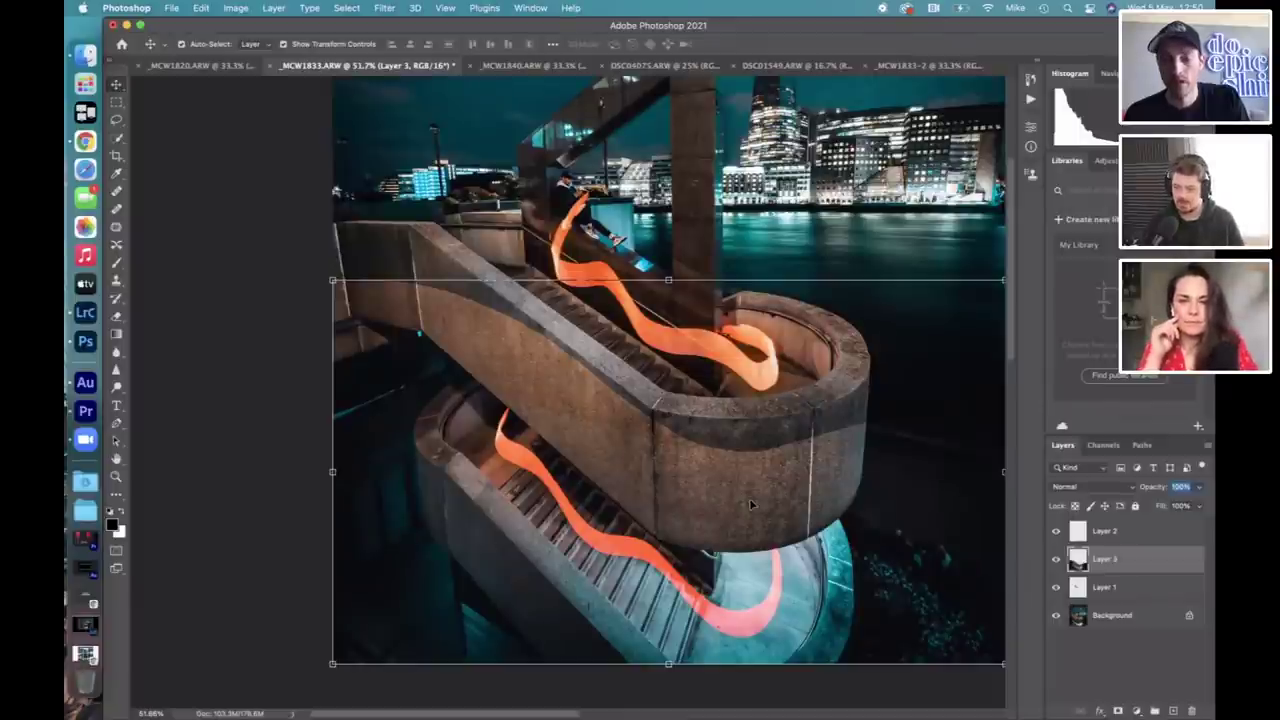
{"action": "key", "text": "Return"}
{"action": "left_click_drag", "start_coordinate": [747, 507], "coordinate": [747, 507]}
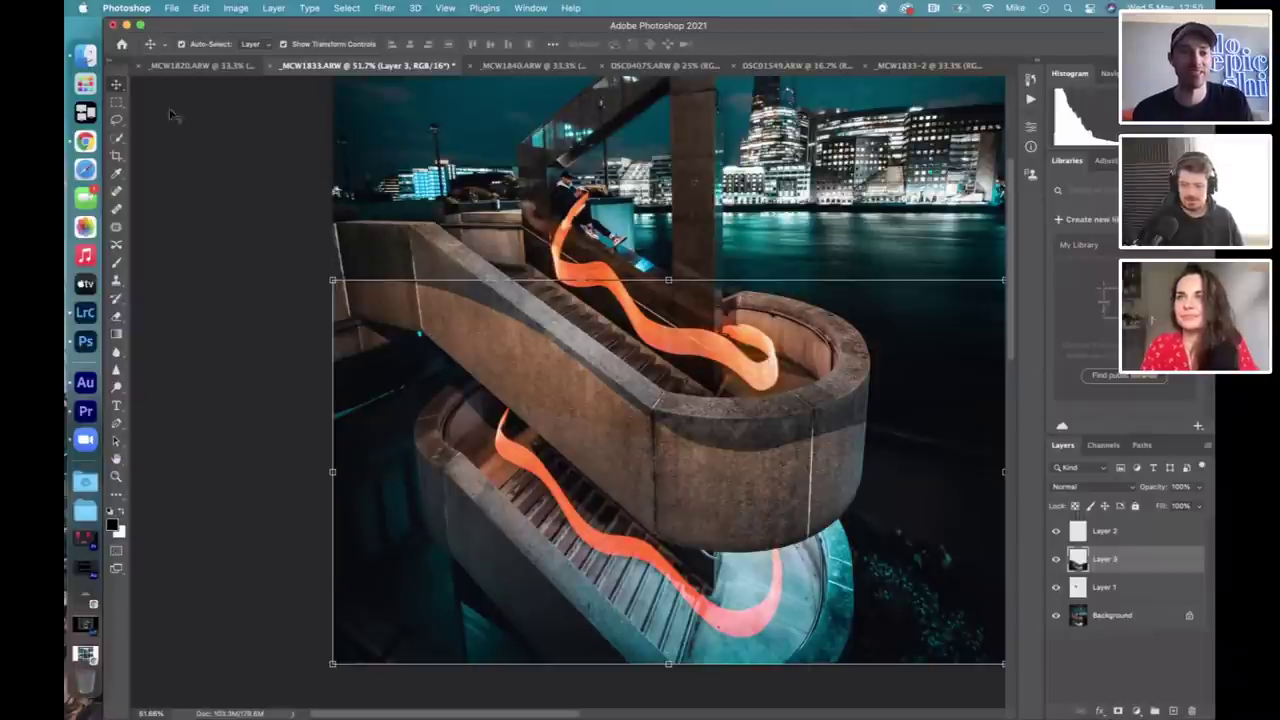
Erase the part of Layer 3 that overlaps the upper concrete wall with a soft Eraser brush.
{"action": "left_click", "coordinate": [116, 316]}
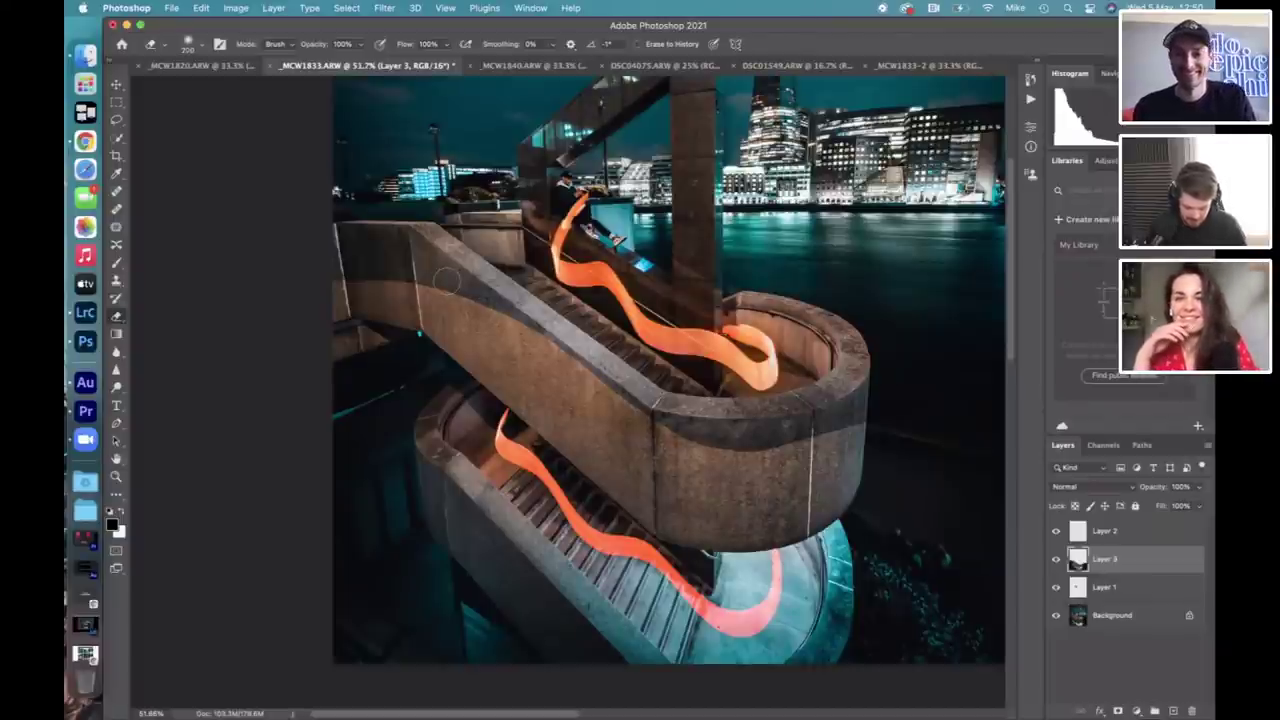
{"action": "key", "text": "super+z"}
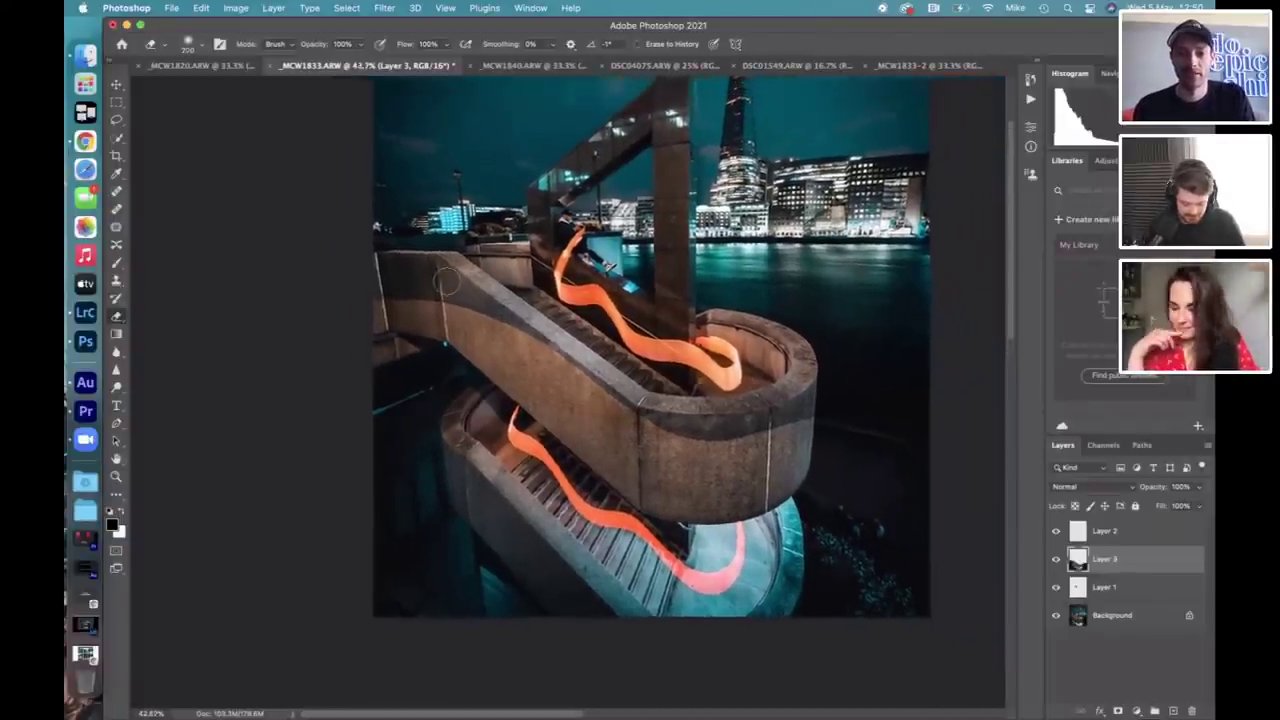
{"action": "key", "text": "super+z"}
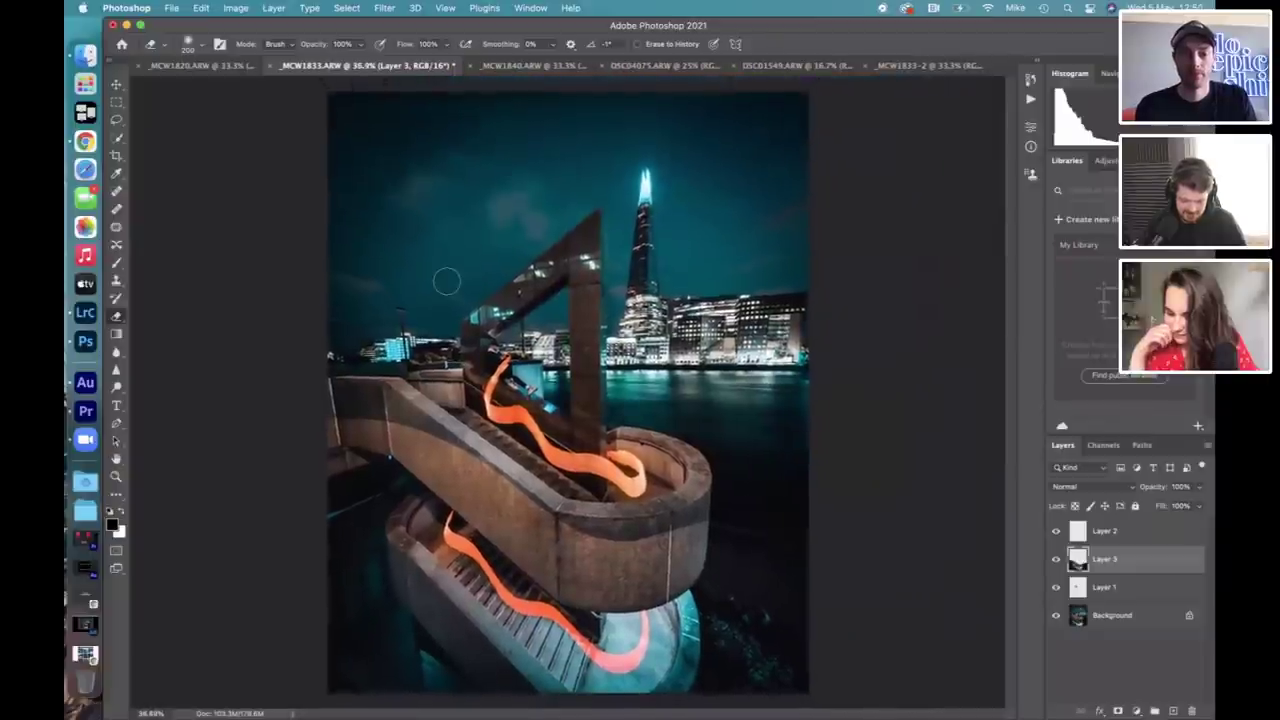
{"action": "key", "text": "super+z"}
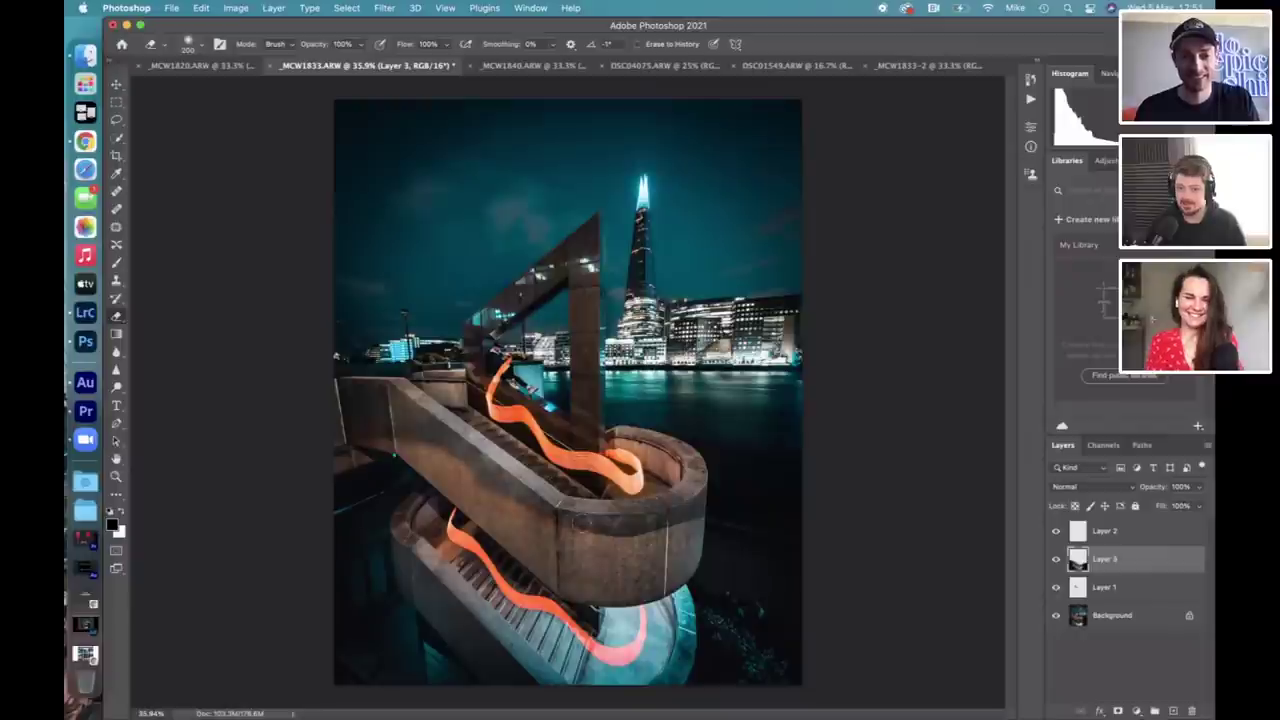
{"action": "mouse_move", "coordinate": [660, 565]}
{"action": "left_mouse_down"}
{"action": "mouse_move", "coordinate": [555, 530]}
{"action": "mouse_move", "coordinate": [620, 560]}
{"action": "mouse_move", "coordinate": [393, 441]}
{"action": "mouse_move", "coordinate": [445, 455]}
{"action": "mouse_move", "coordinate": [313, 455]}
{"action": "mouse_move", "coordinate": [380, 462]}
{"action": "mouse_move", "coordinate": [430, 498]}
{"action": "mouse_move", "coordinate": [416, 468]}
{"action": "mouse_move", "coordinate": [365, 450]}
{"action": "mouse_move", "coordinate": [395, 465]}
{"action": "mouse_move", "coordinate": [317, 551]}
{"action": "mouse_move", "coordinate": [316, 515]}
{"action": "left_mouse_up"}
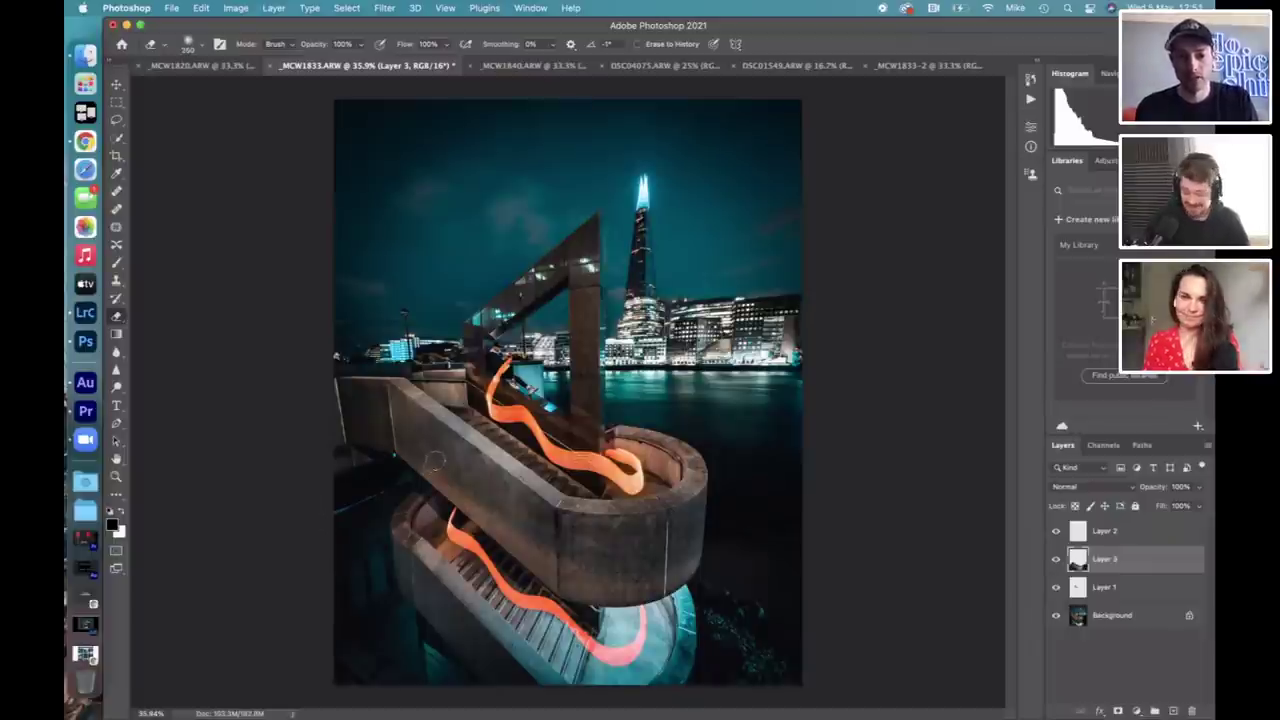
Reduce the Eraser to 150 px and clean up Layer 3 along the underside of the upper concrete wall.
{"action": "key", "text": "bracketleft"}
{"action": "key", "text": "bracketleft"}
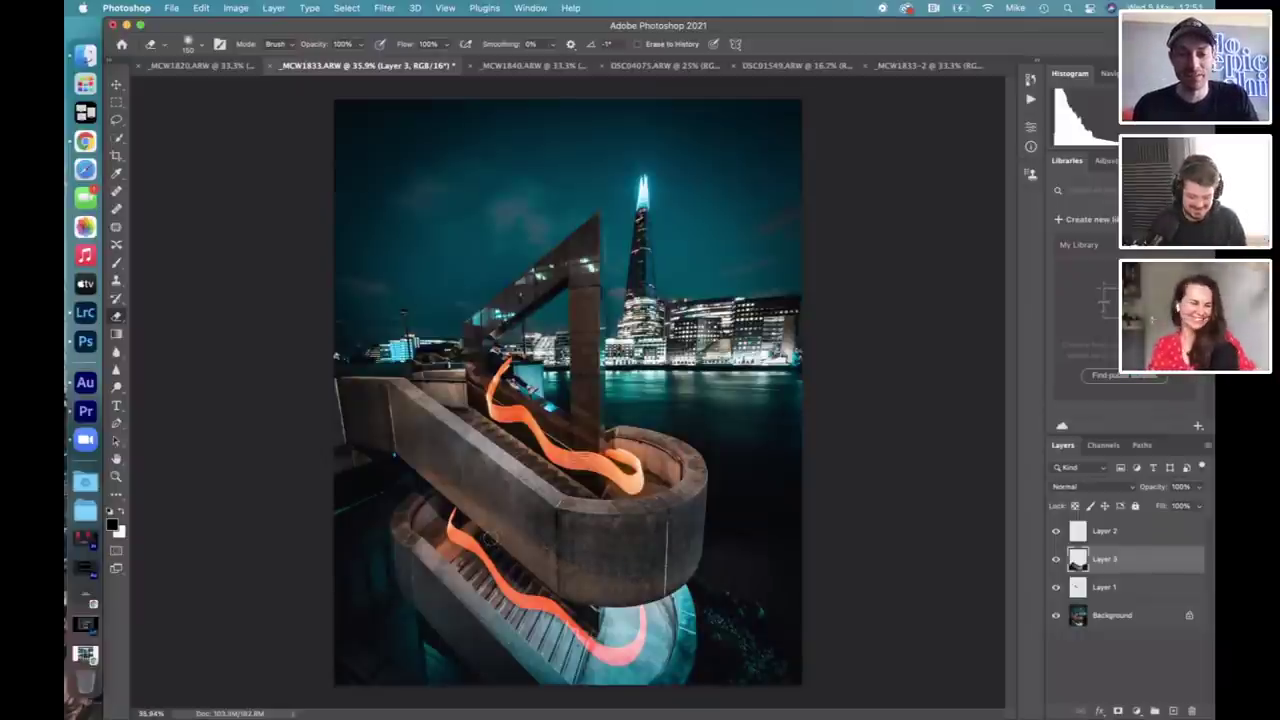
{"action": "scroll", "coordinate": [490, 538], "scroll_direction": "up", "scroll_amount": 3}
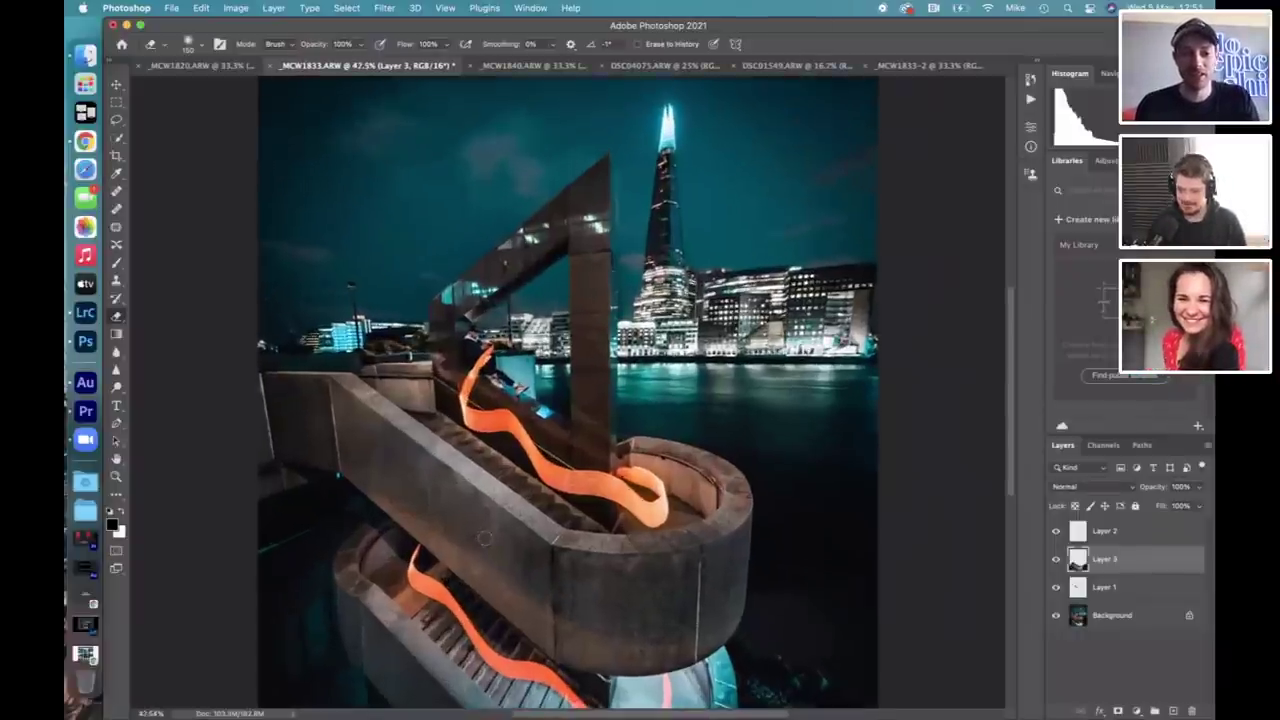
{"action": "scroll", "coordinate": [484, 538], "scroll_direction": "down", "scroll_amount": 5}
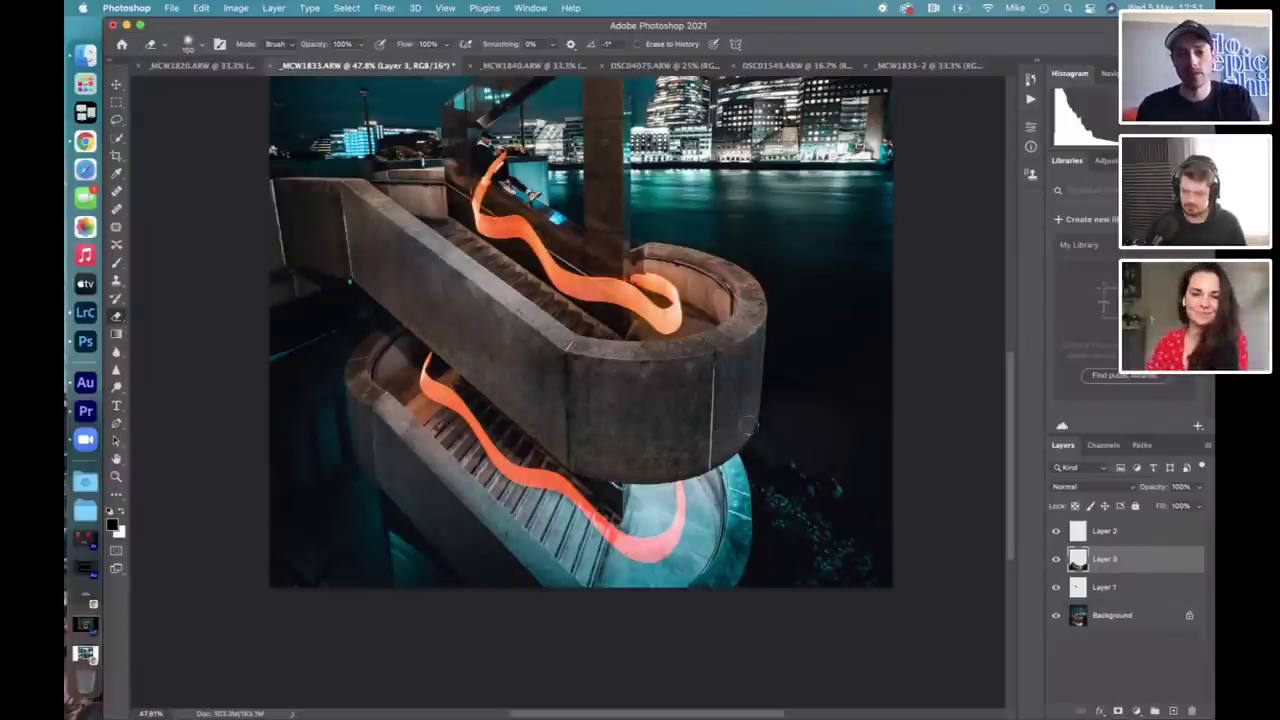
Toggle the visibility of Layer 3 to compare the image with and without the lower light trail.
{"action": "left_click", "coordinate": [1055, 559]}
{"action": "left_click", "coordinate": [1055, 559]}
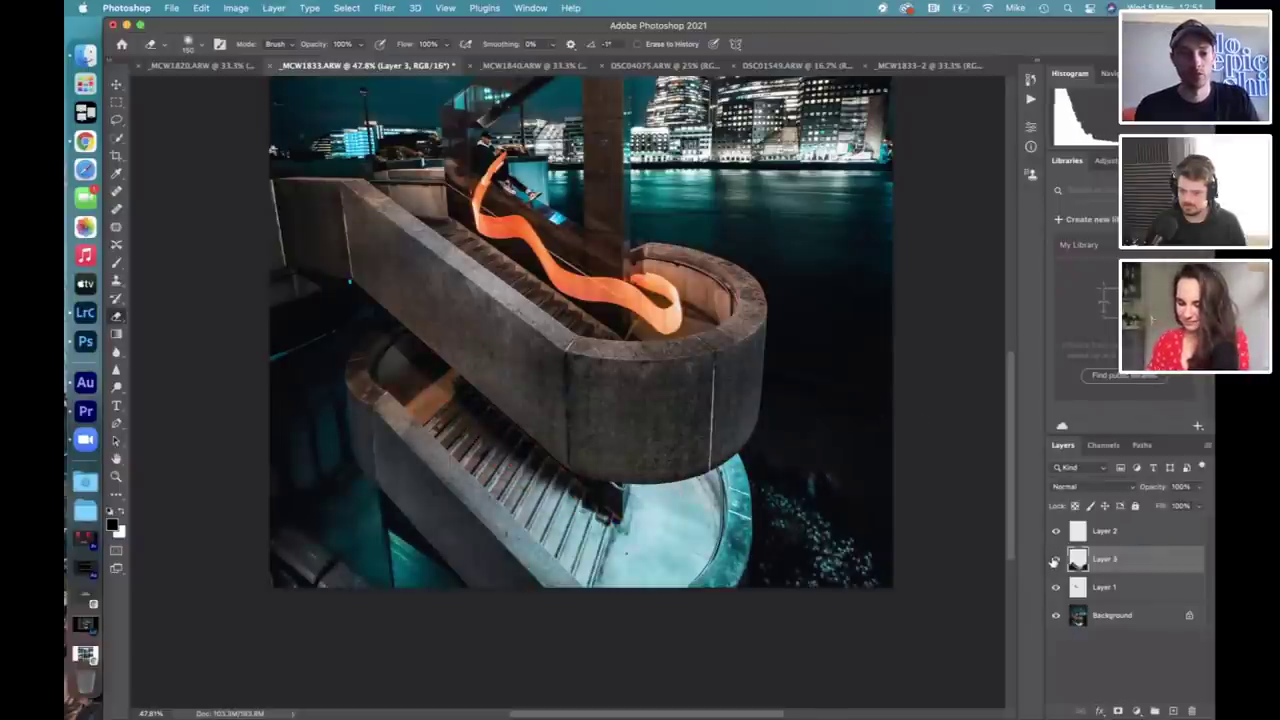
{"action": "left_click", "coordinate": [1055, 559]}
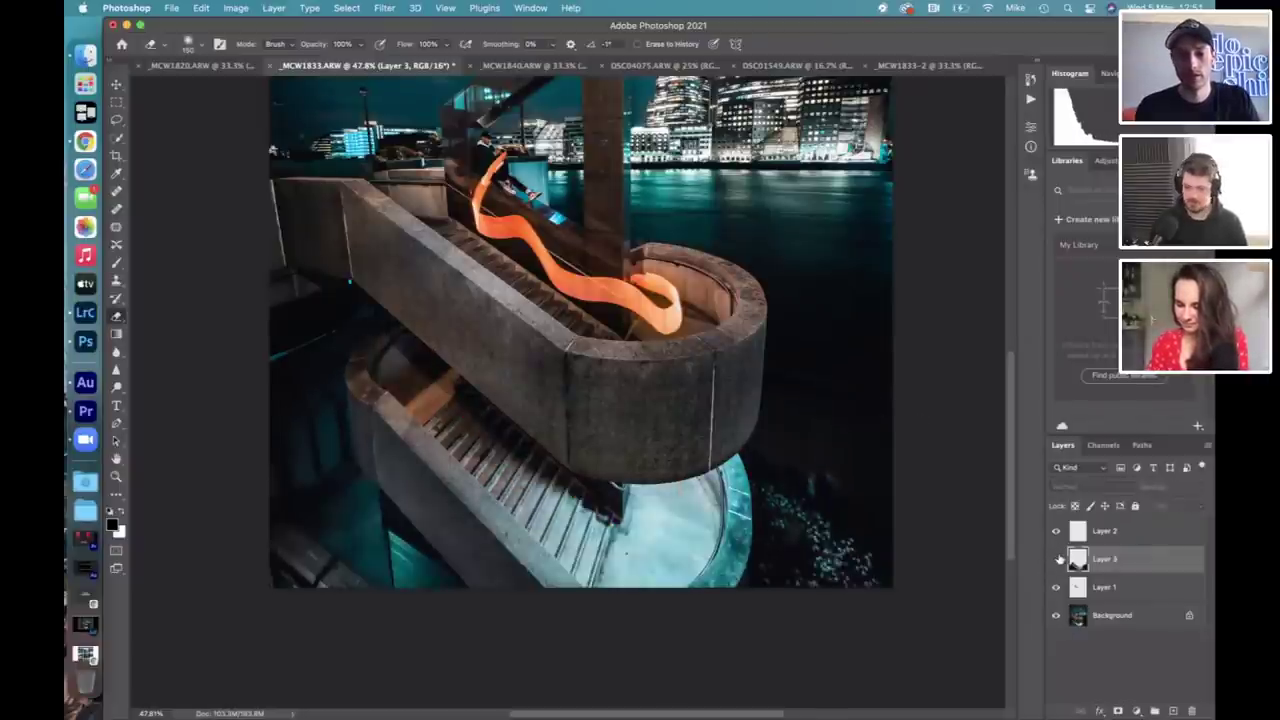
{"action": "left_click", "coordinate": [1055, 559]}
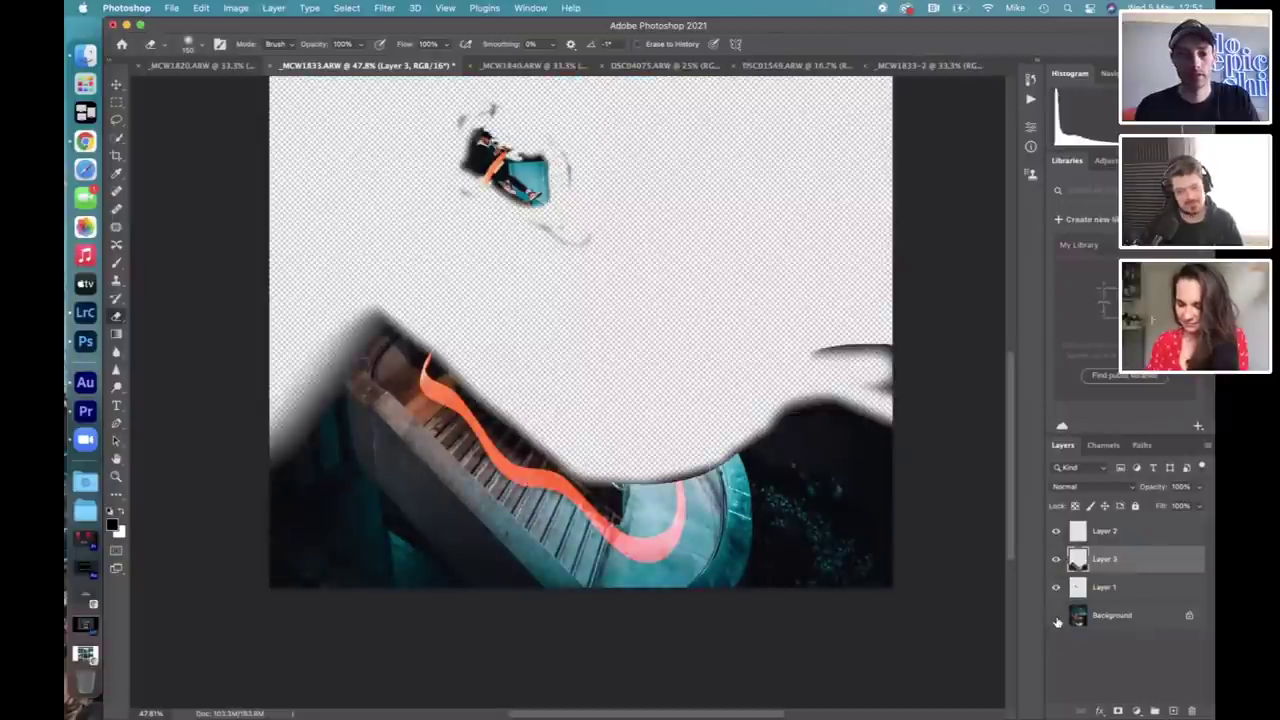
With the Background hidden, erase the leftover patches of Layer 3 near the image's right edge at 200 px, and show the Background again.
{"action": "left_click", "coordinate": [1055, 615]}
{"action": "left_click", "coordinate": [1055, 615]}
{"action": "key", "text": "]"}
{"action": "key", "text": "]"}
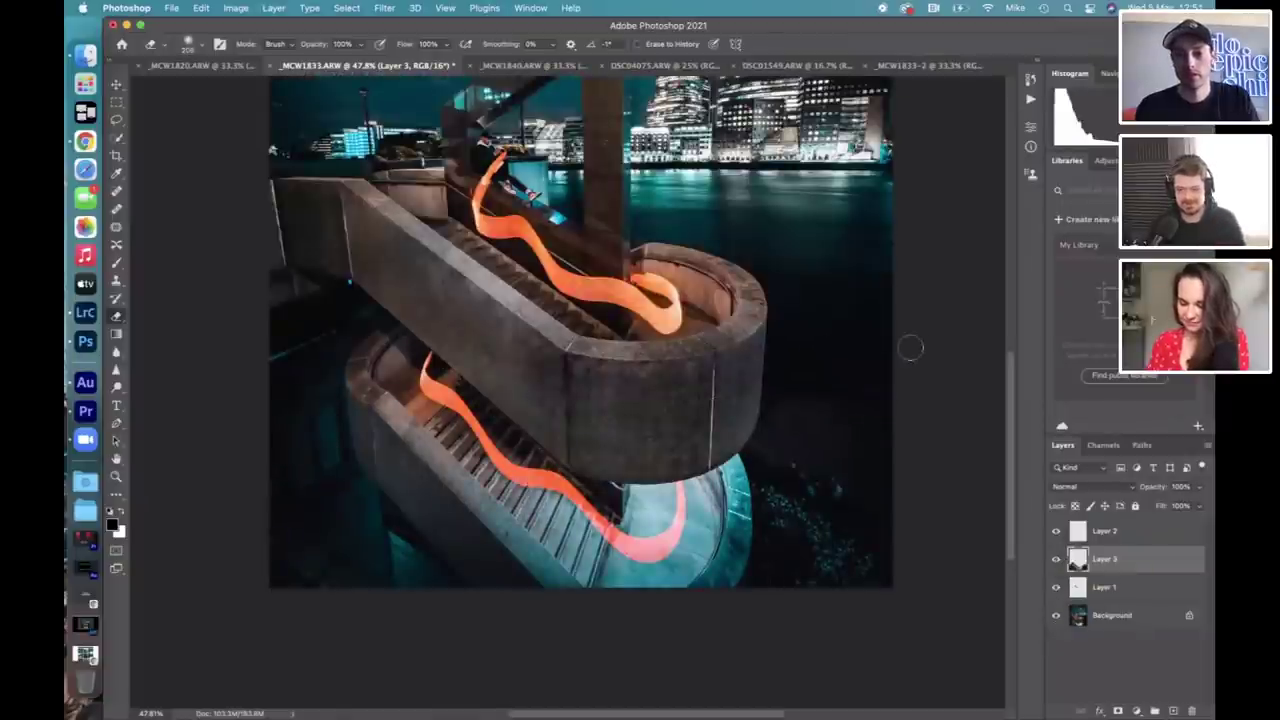
{"action": "left_click", "coordinate": [1055, 615]}
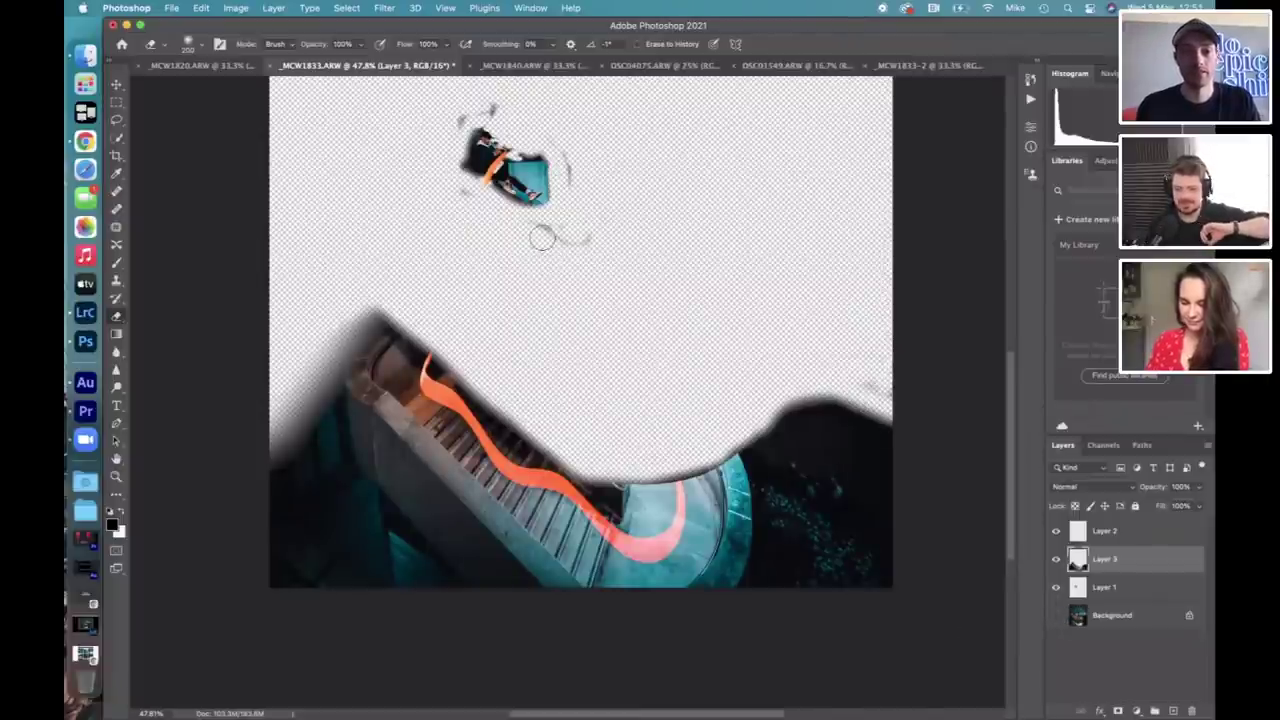
{"action": "left_click", "coordinate": [1056, 615]}
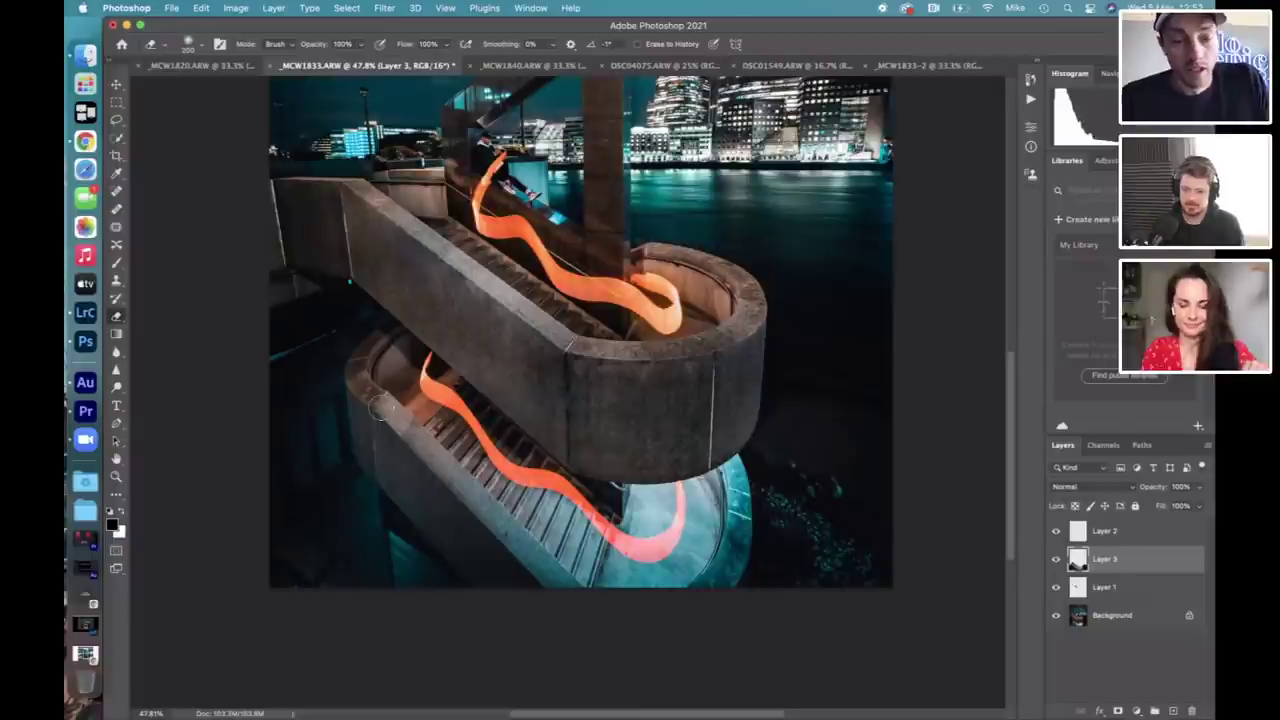
{"action": "scroll", "coordinate": [410, 386], "scroll_direction": "down", "scroll_amount": 5}
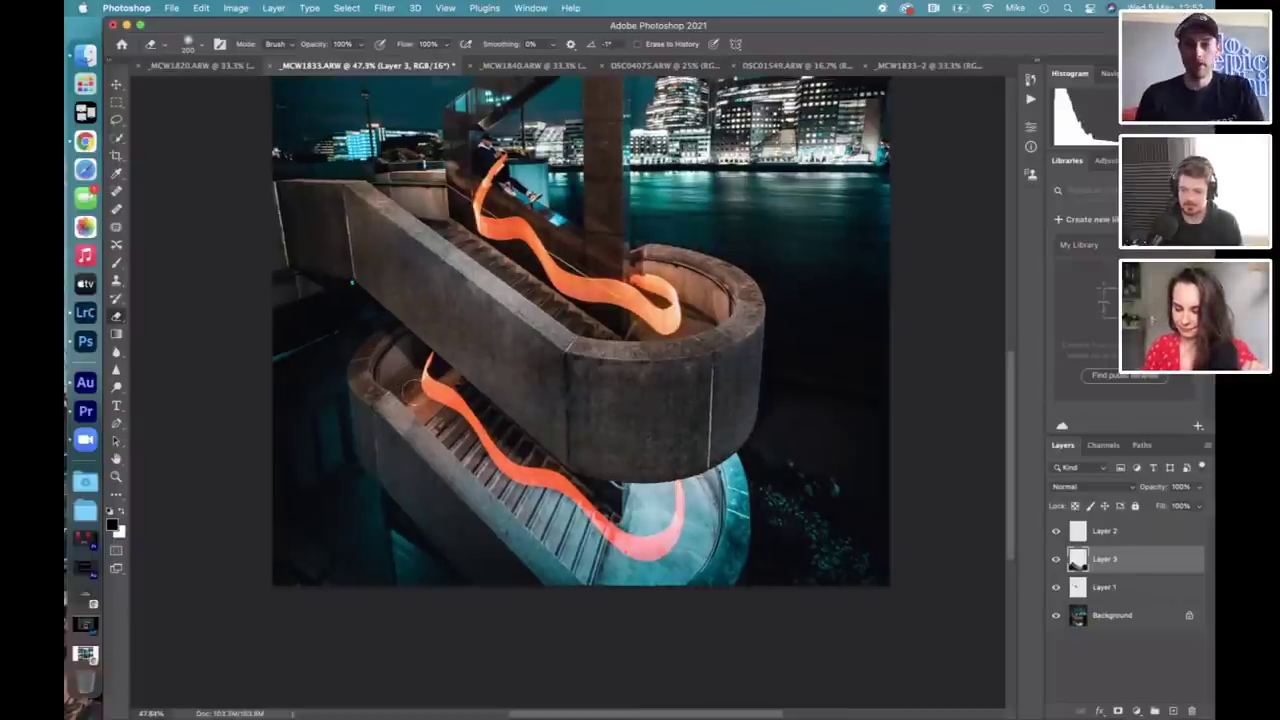
{"action": "scroll", "coordinate": [415, 408], "scroll_direction": "down", "scroll_amount": 3}
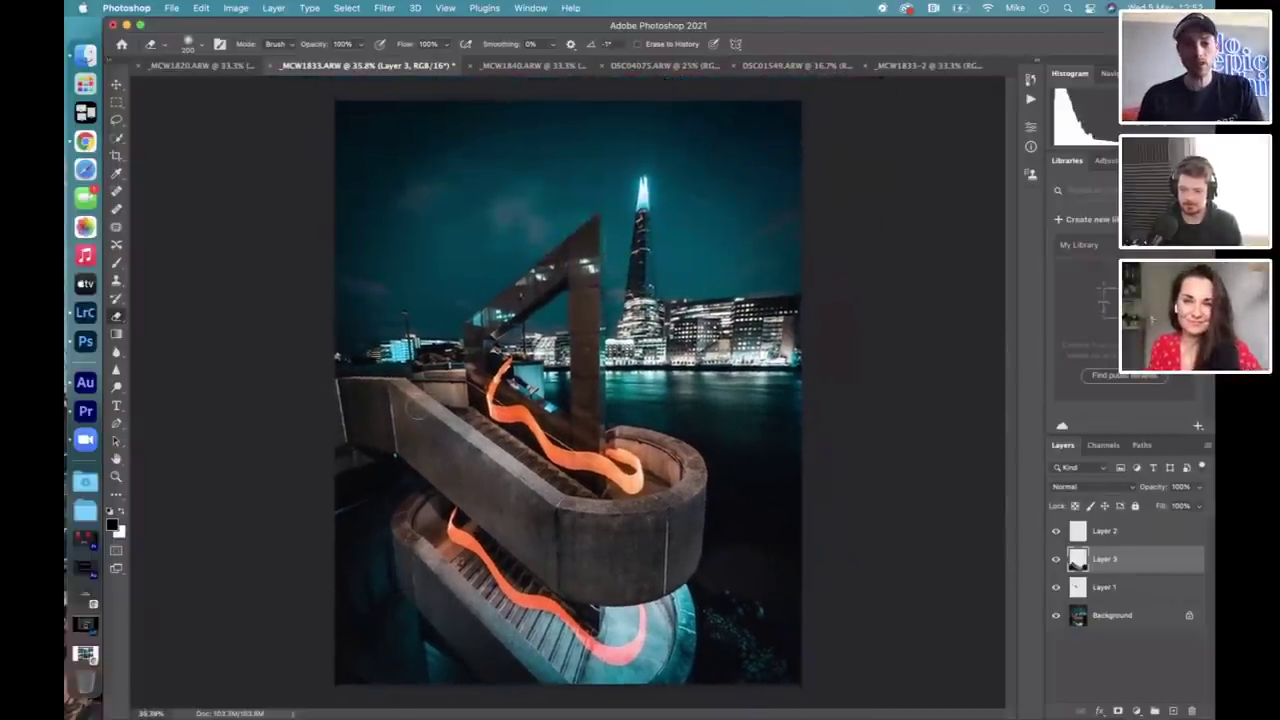
{"action": "scroll", "coordinate": [418, 408], "scroll_direction": "up", "scroll_amount": 1}
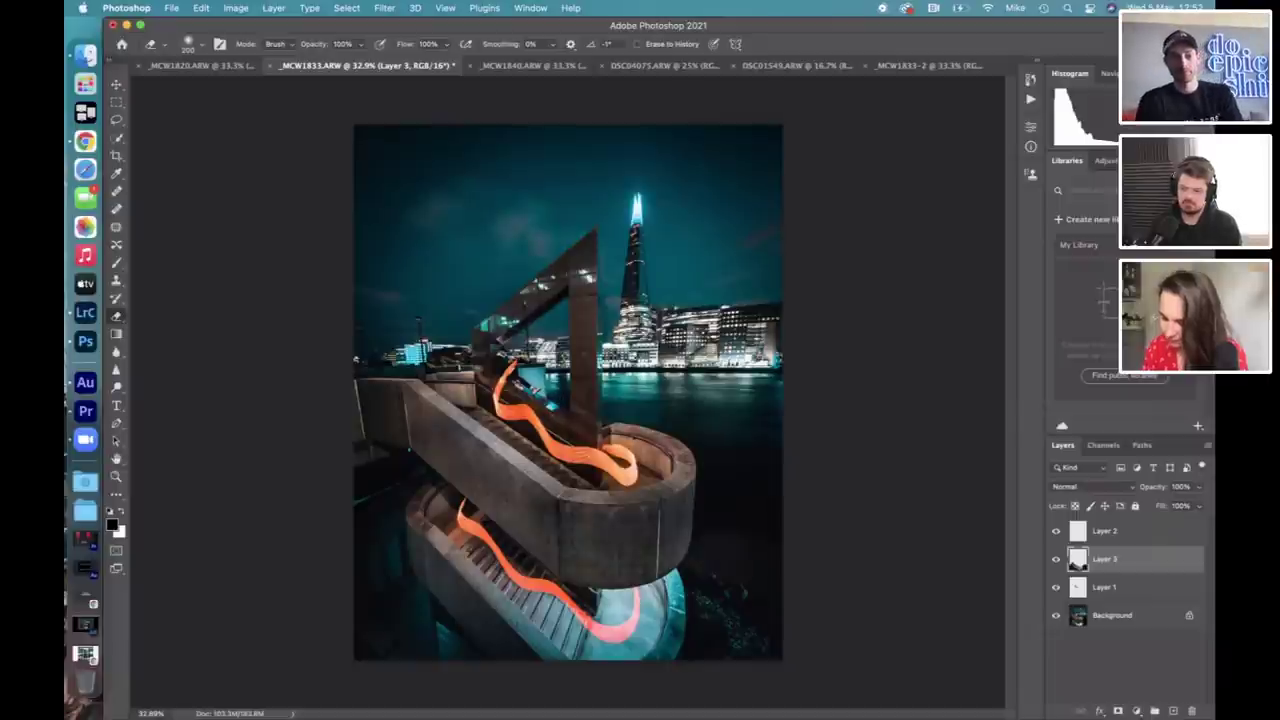
Save the composite as the TIFF _MCW1833_2.tif in the London Sony PaperBoyo folder, with layers included and ZIP image compression.
{"action": "left_click", "coordinate": [170, 10]}
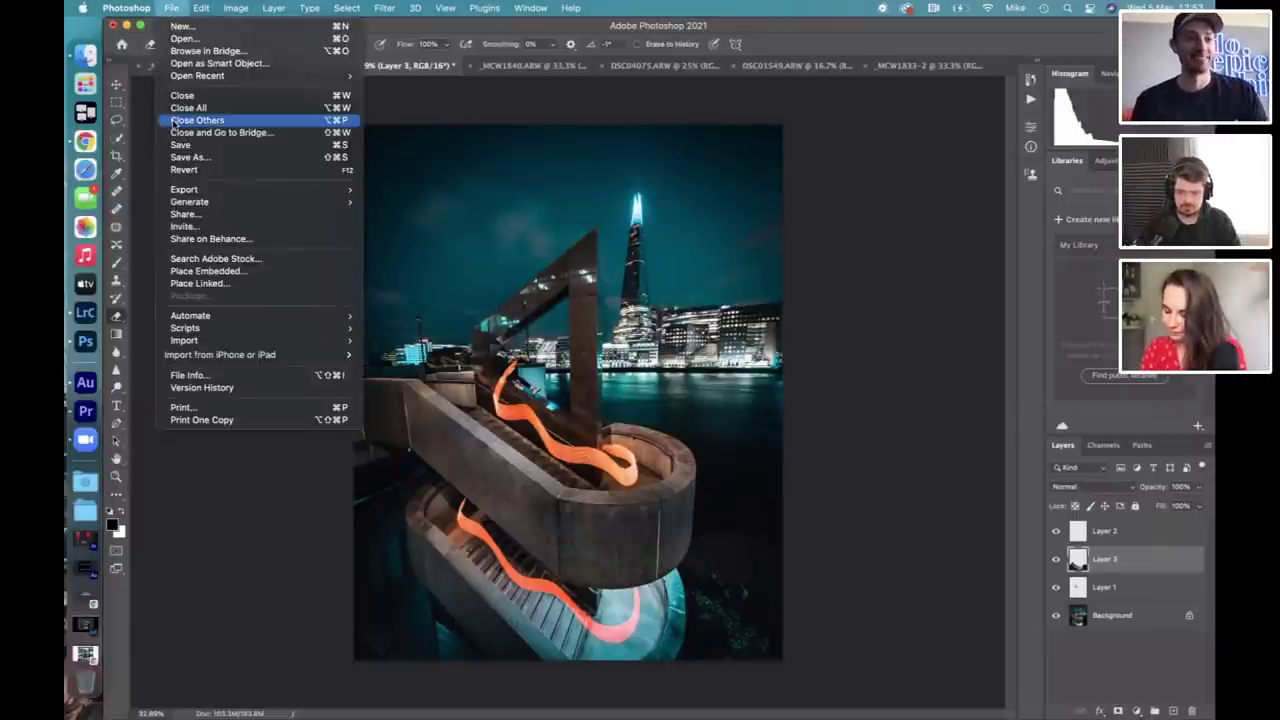
{"action": "mouse_move", "coordinate": [180, 205]}
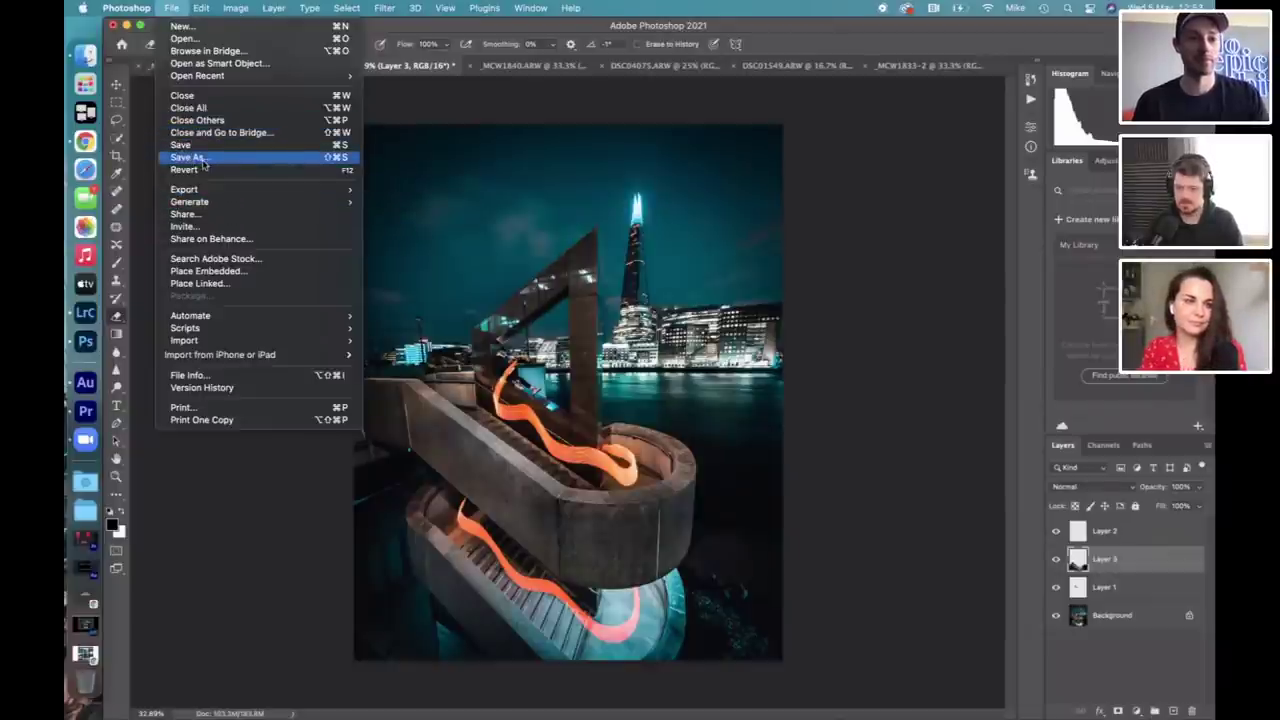
{"action": "key", "text": "Escape"}
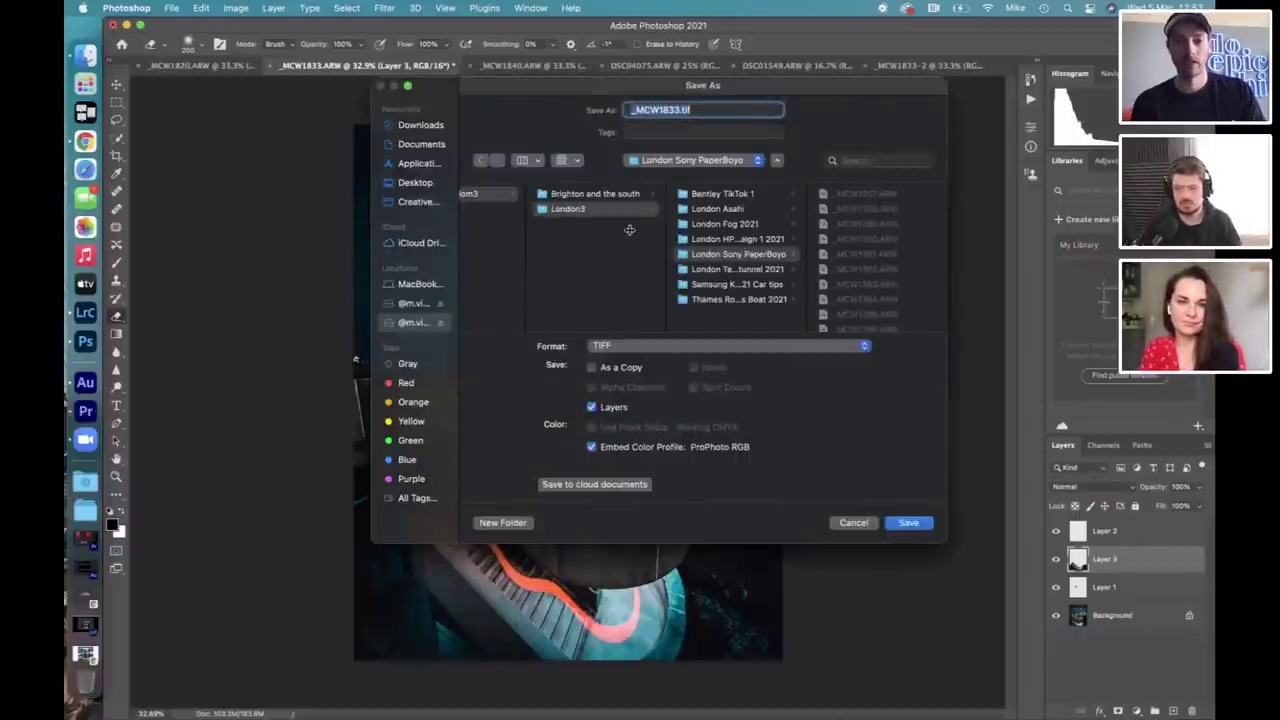
{"action": "left_click", "coordinate": [688, 110]}
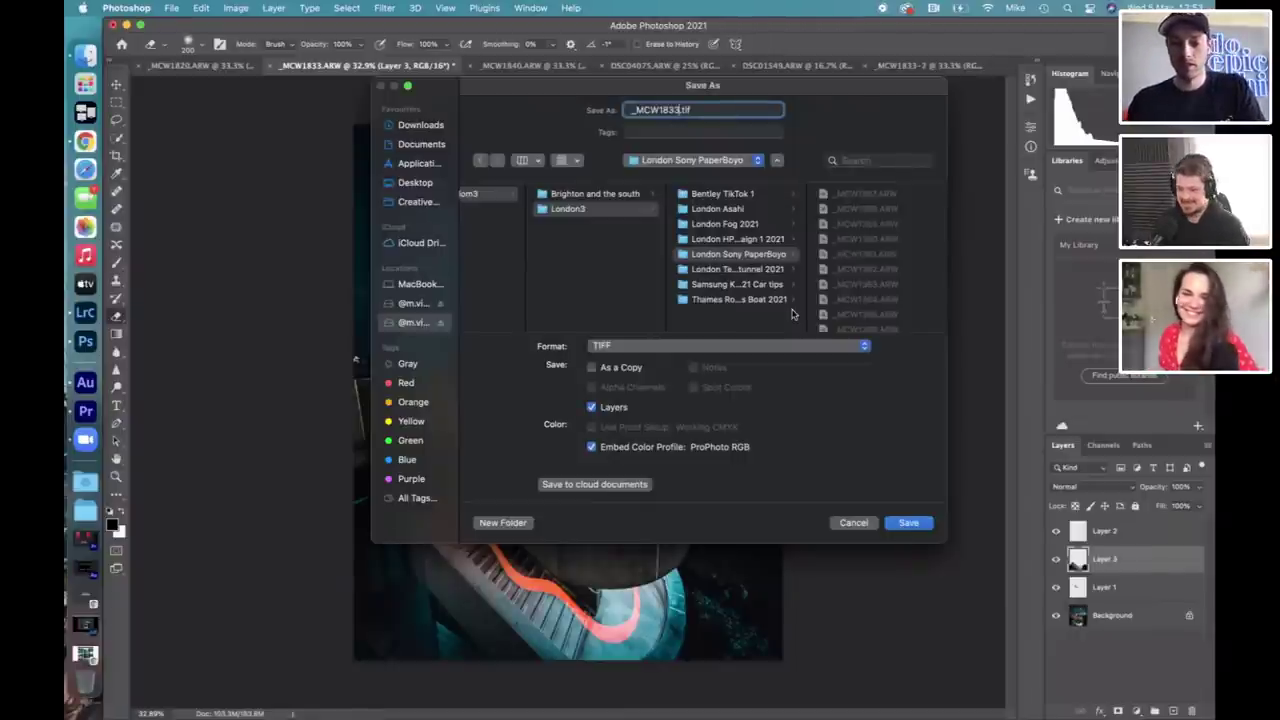
{"action": "type", "text": "_2"}
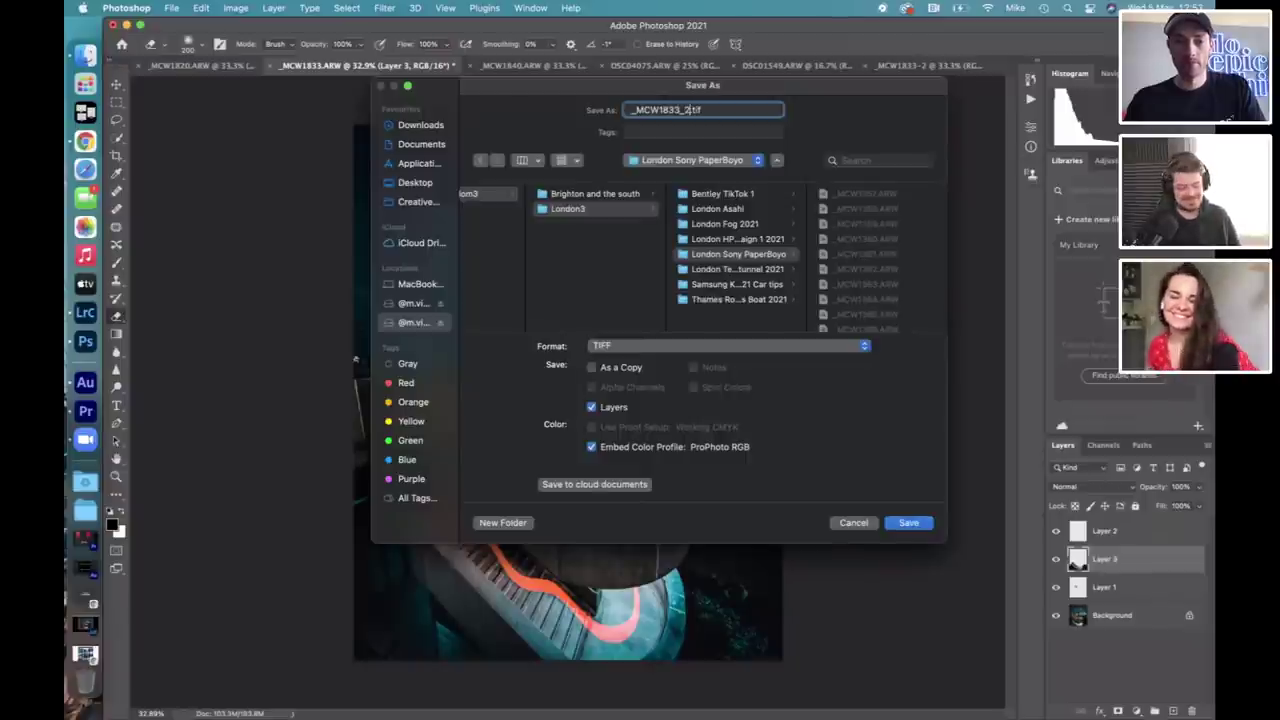
{"action": "left_click", "coordinate": [908, 524]}
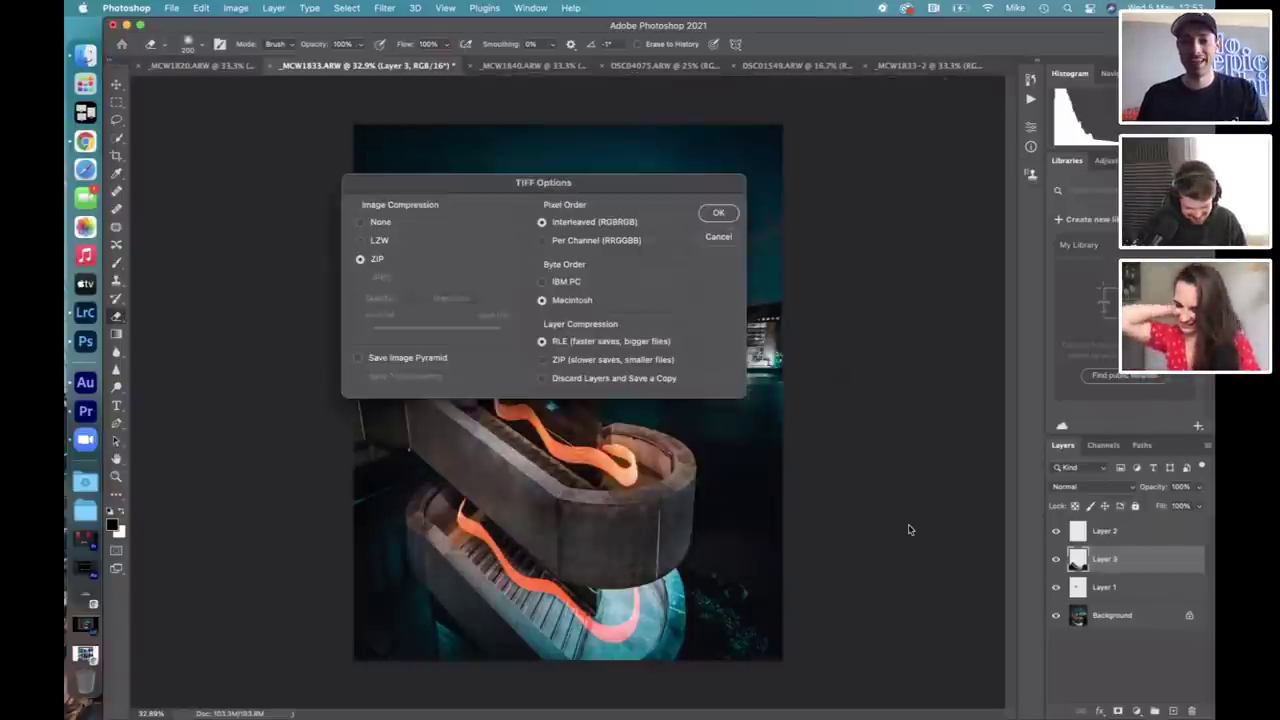
{"action": "left_click", "coordinate": [720, 213]}
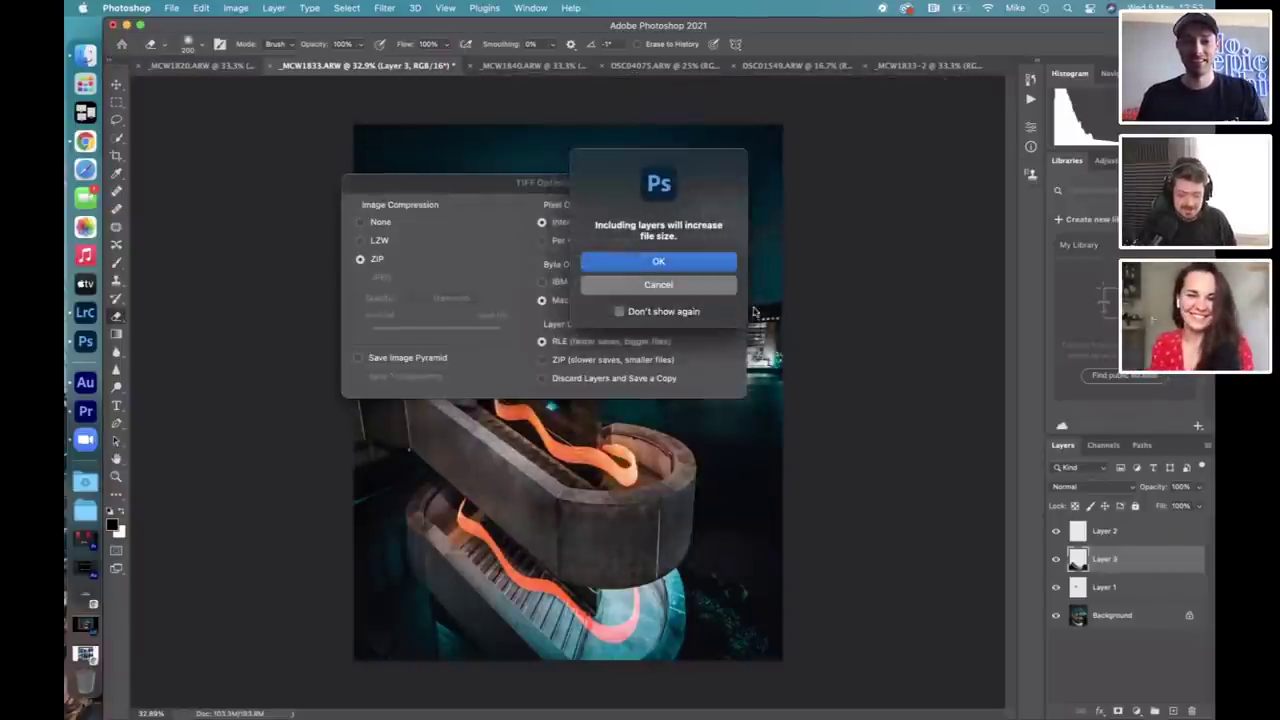
{"action": "left_click", "coordinate": [684, 289]}
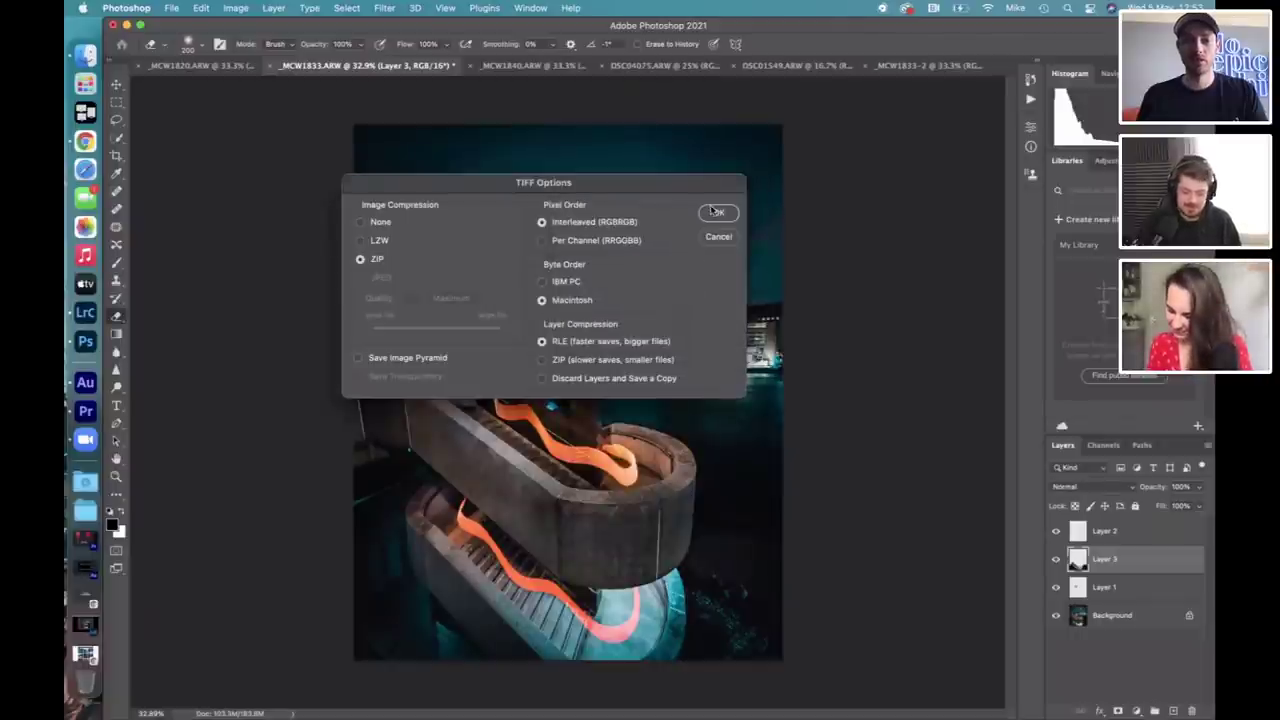
{"action": "left_click", "coordinate": [718, 212]}
{"action": "left_click", "coordinate": [718, 262]}
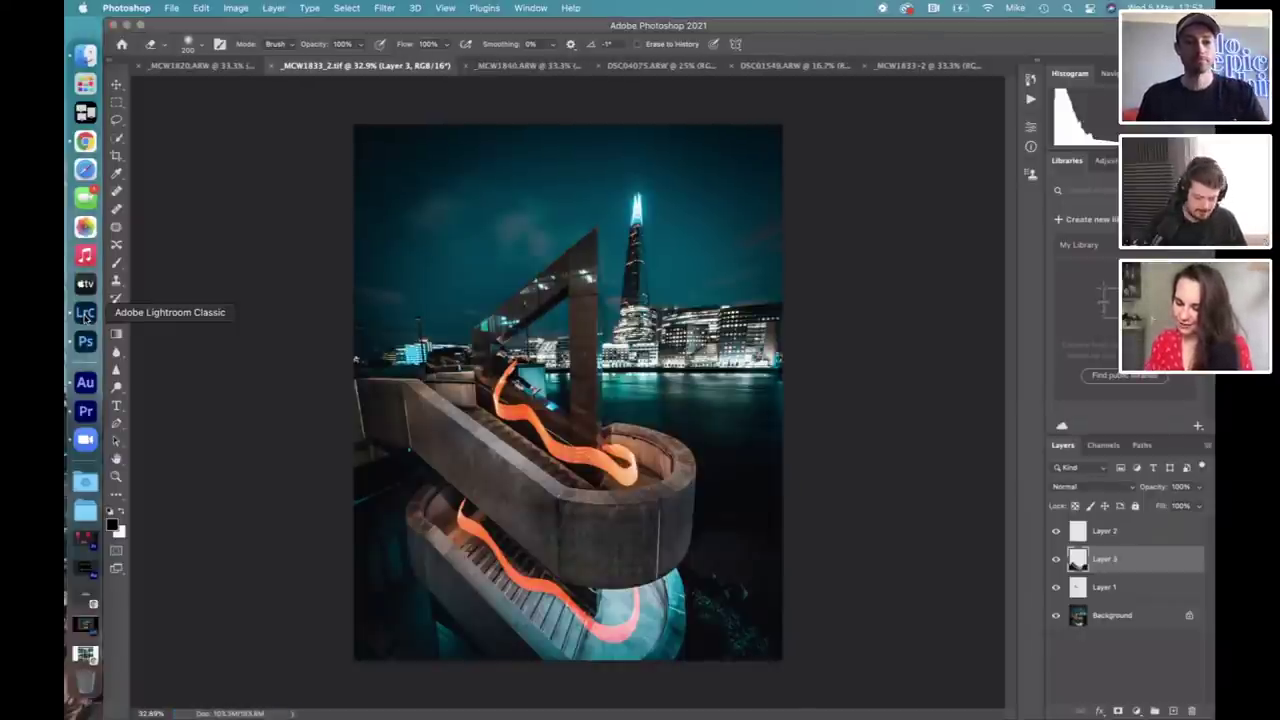
Switch to Lightroom Classic, compare _MCW1833_2.tif with the neighbouring earlier edit, and return to Photoshop.
{"action": "left_click", "coordinate": [85, 313]}
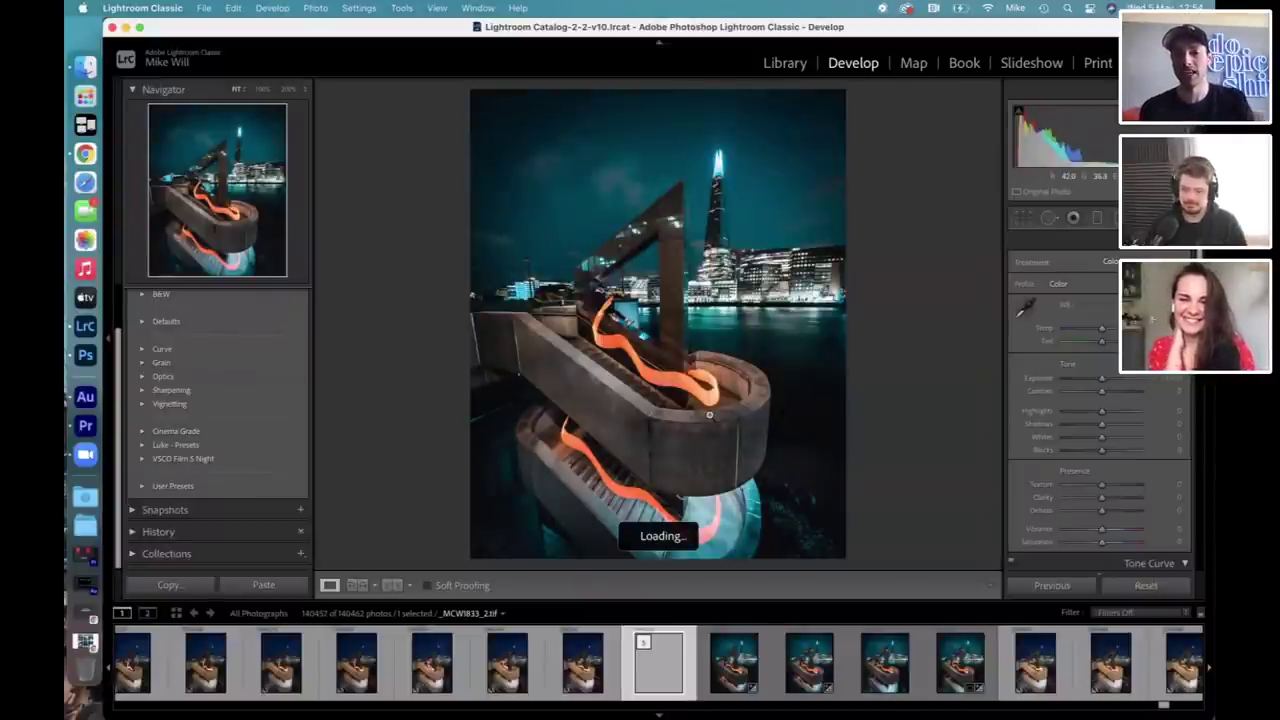
{"action": "left_click", "coordinate": [737, 672]}
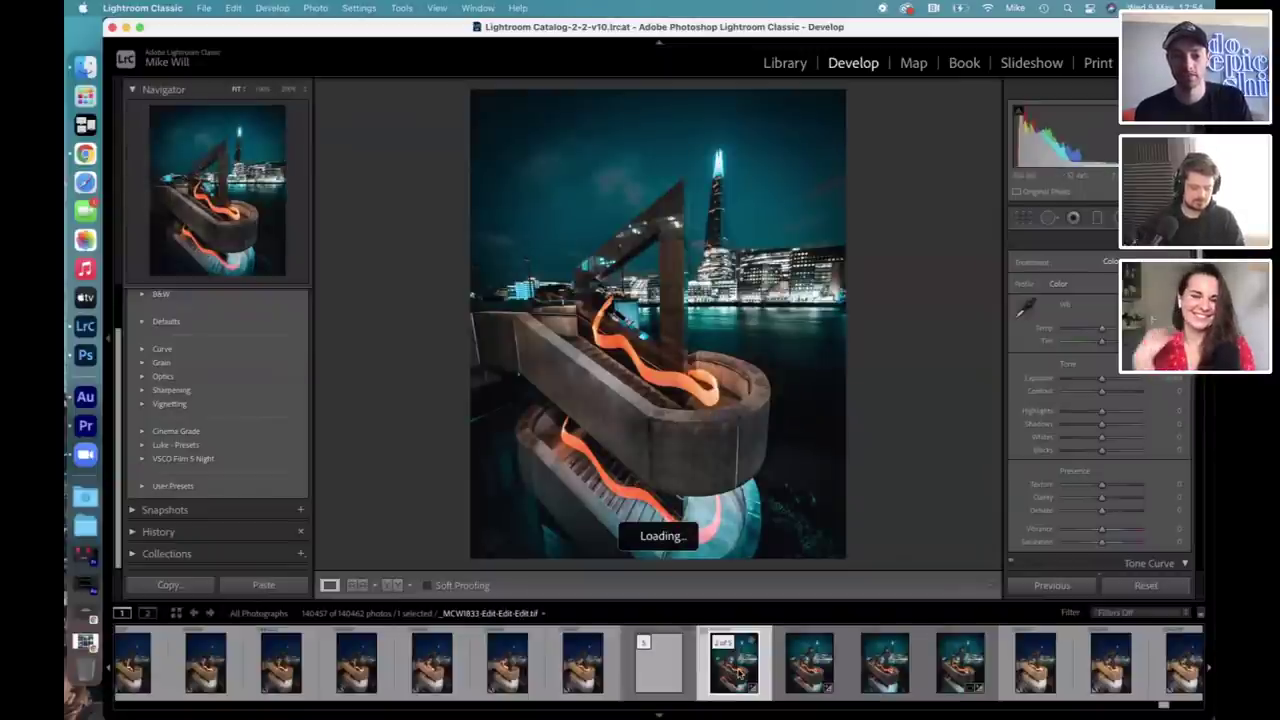
{"action": "left_click", "coordinate": [673, 676]}
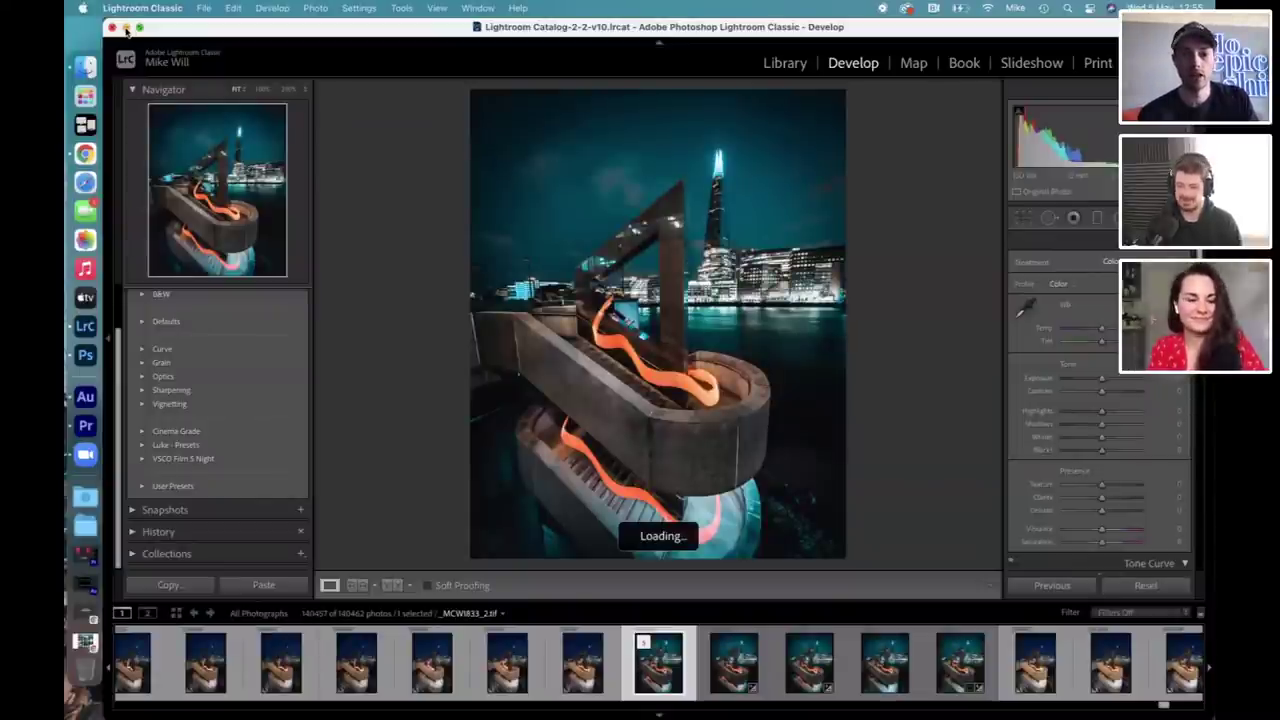
{"action": "left_click", "coordinate": [85, 358]}
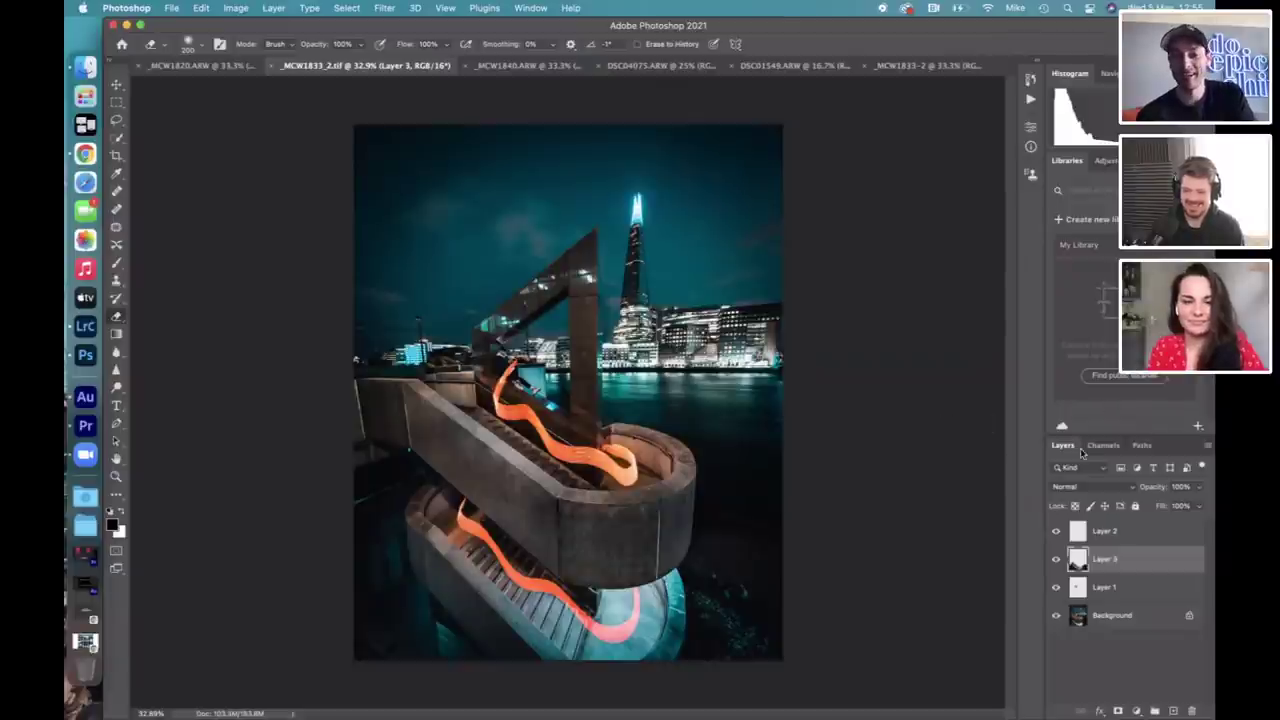
Merge Layer 1, Layer 2, Layer 3 and the Background into a single layer.
{"action": "left_click", "coordinate": [1146, 620]}
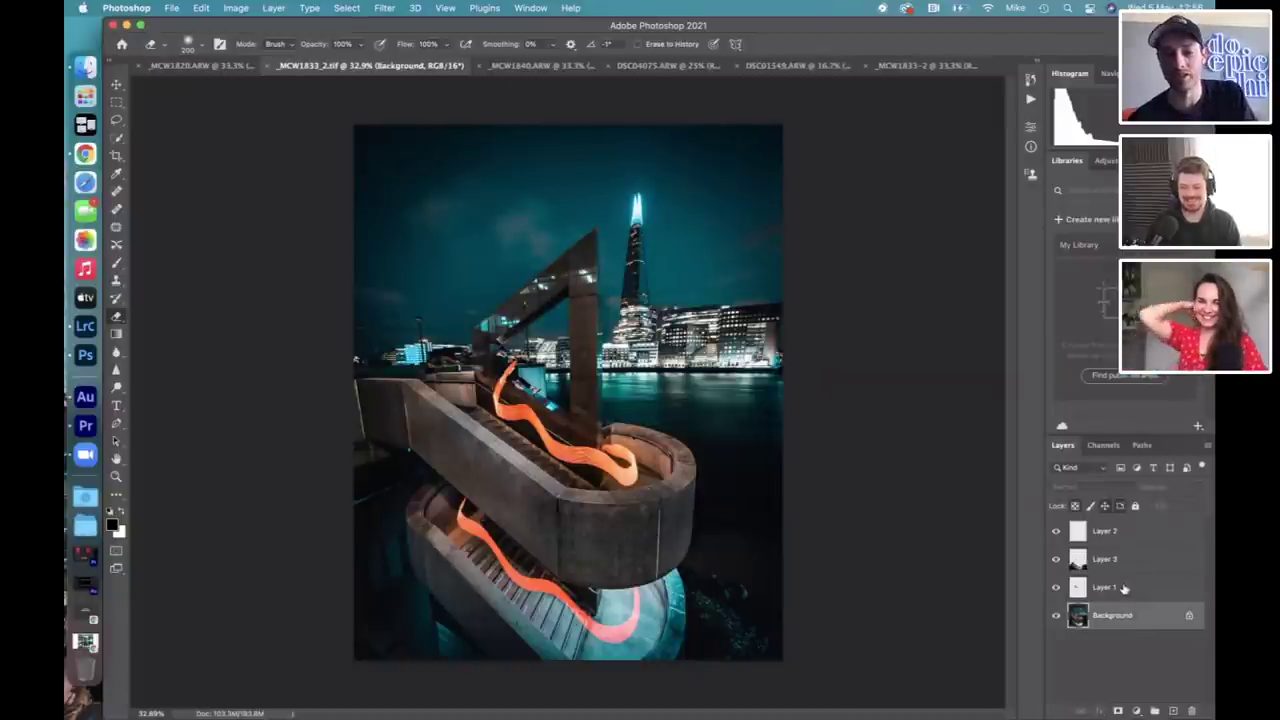
{"action": "left_click", "coordinate": [1124, 588]}
{"action": "left_click", "coordinate": [1122, 560], "text": "shift"}
{"action": "left_click", "coordinate": [1120, 533], "text": "shift"}
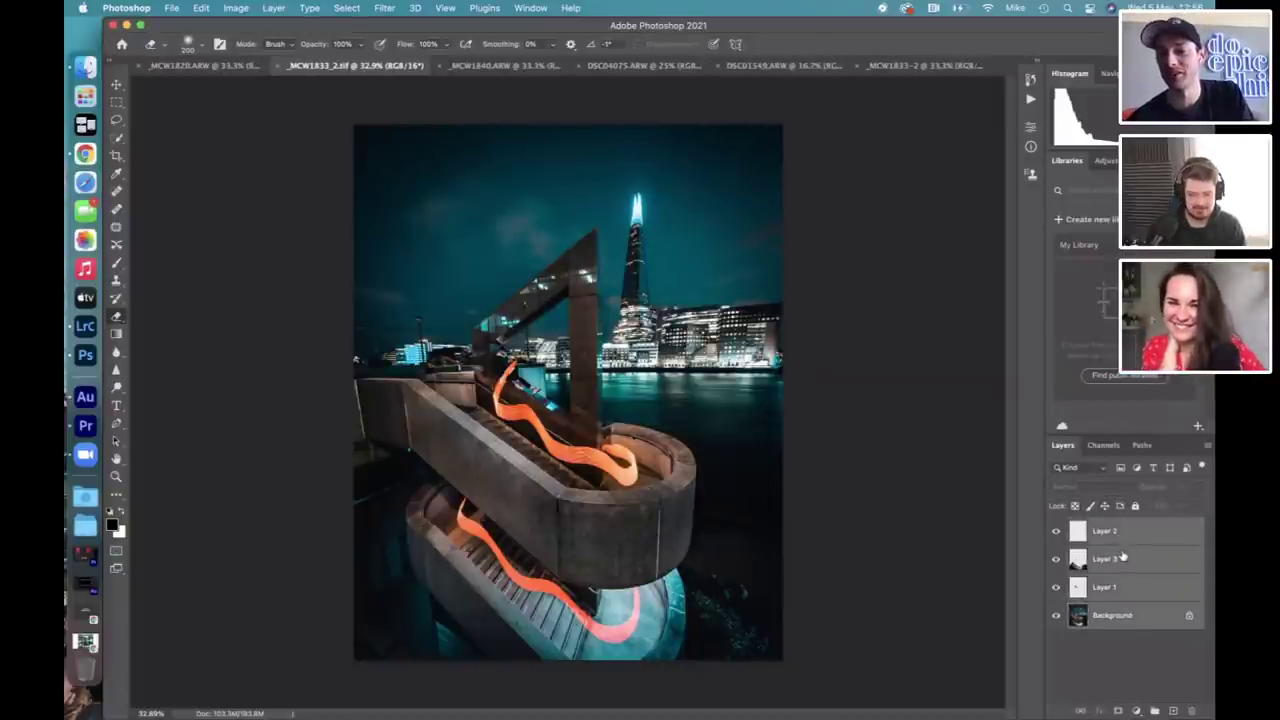
{"action": "right_click", "coordinate": [1122, 558]}
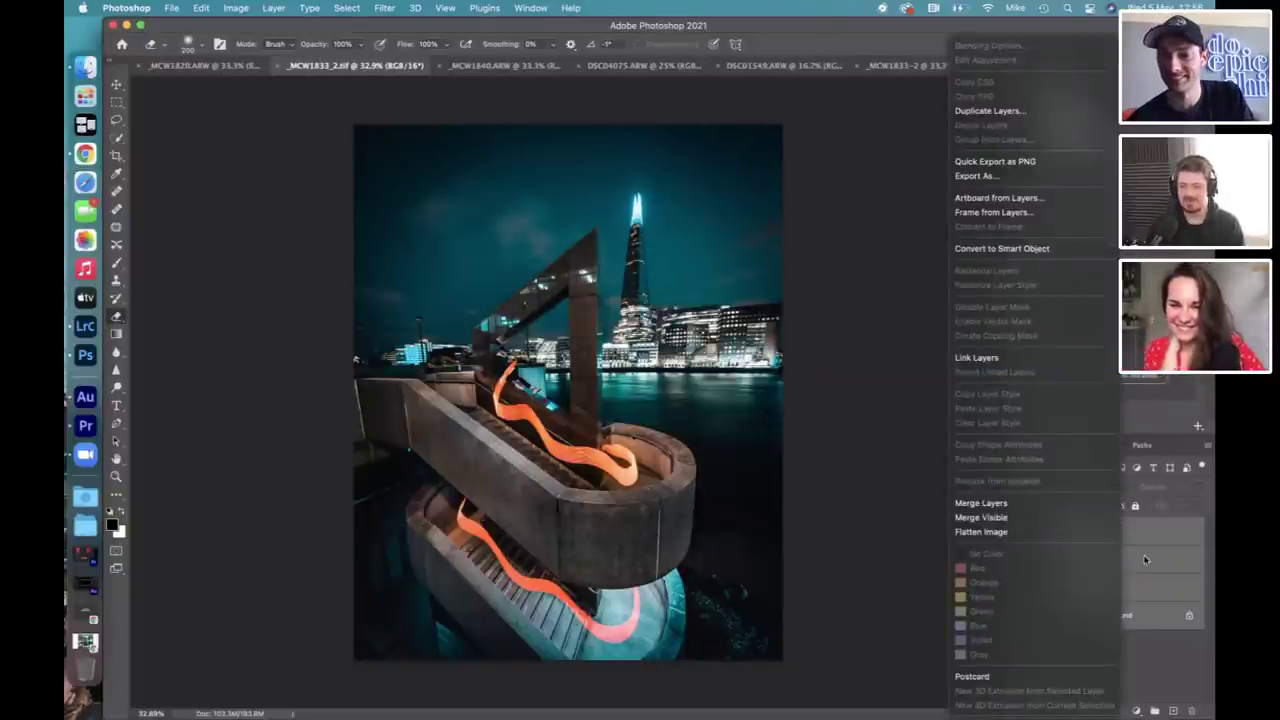
{"action": "left_click", "coordinate": [1071, 511]}
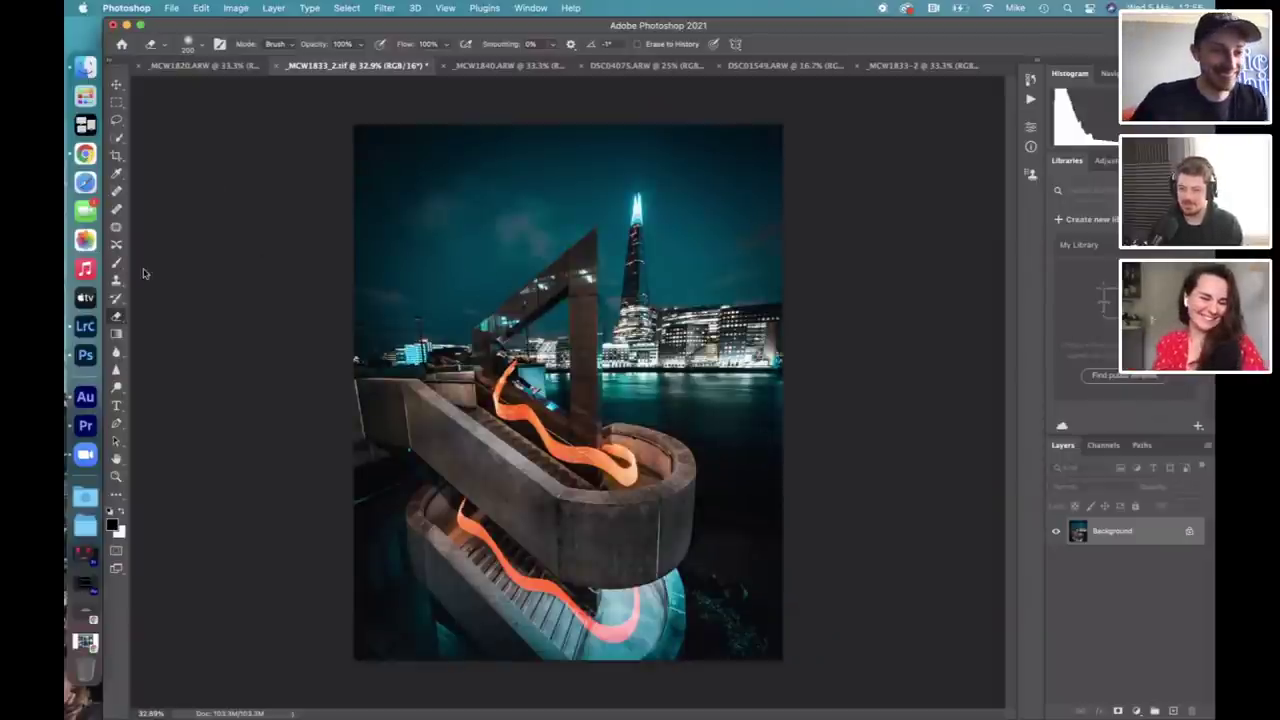
Choose the Content-Aware Spot Healing Brush for retouching the staircase photo.
{"action": "left_click", "coordinate": [116, 192]}
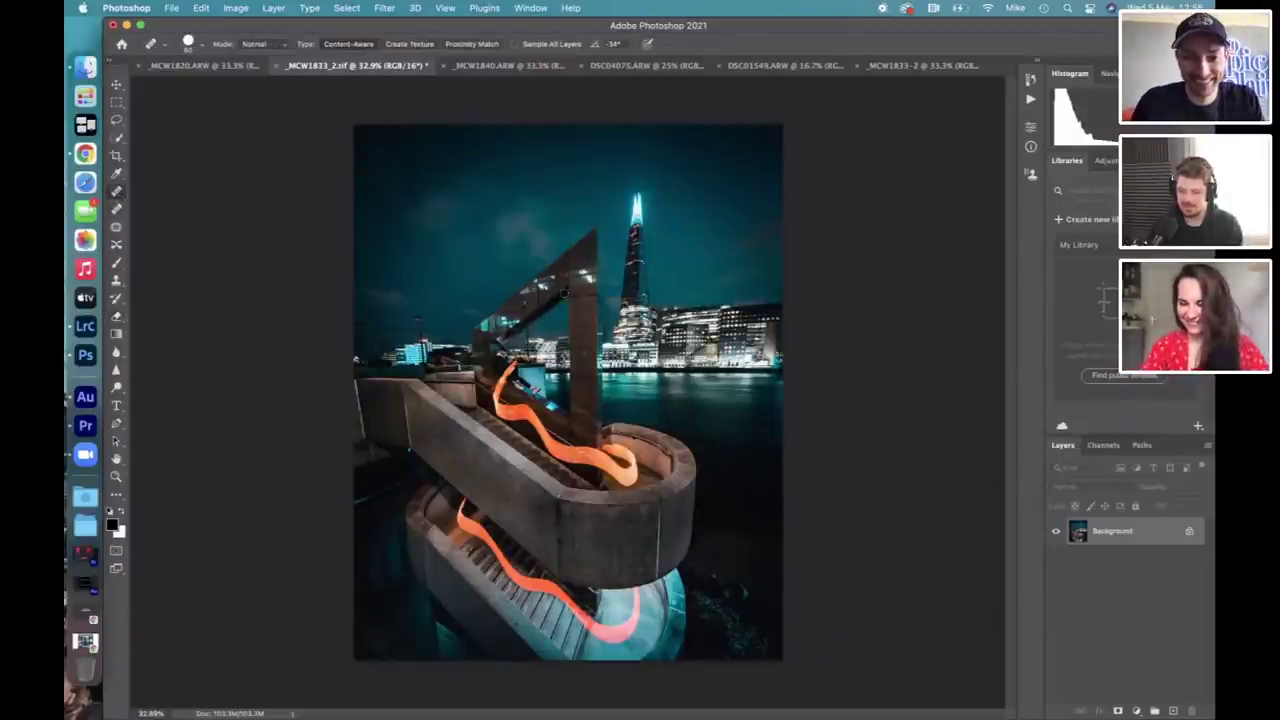
{"action": "scroll", "coordinate": [568, 399], "scroll_direction": "up", "scroll_amount": 5}
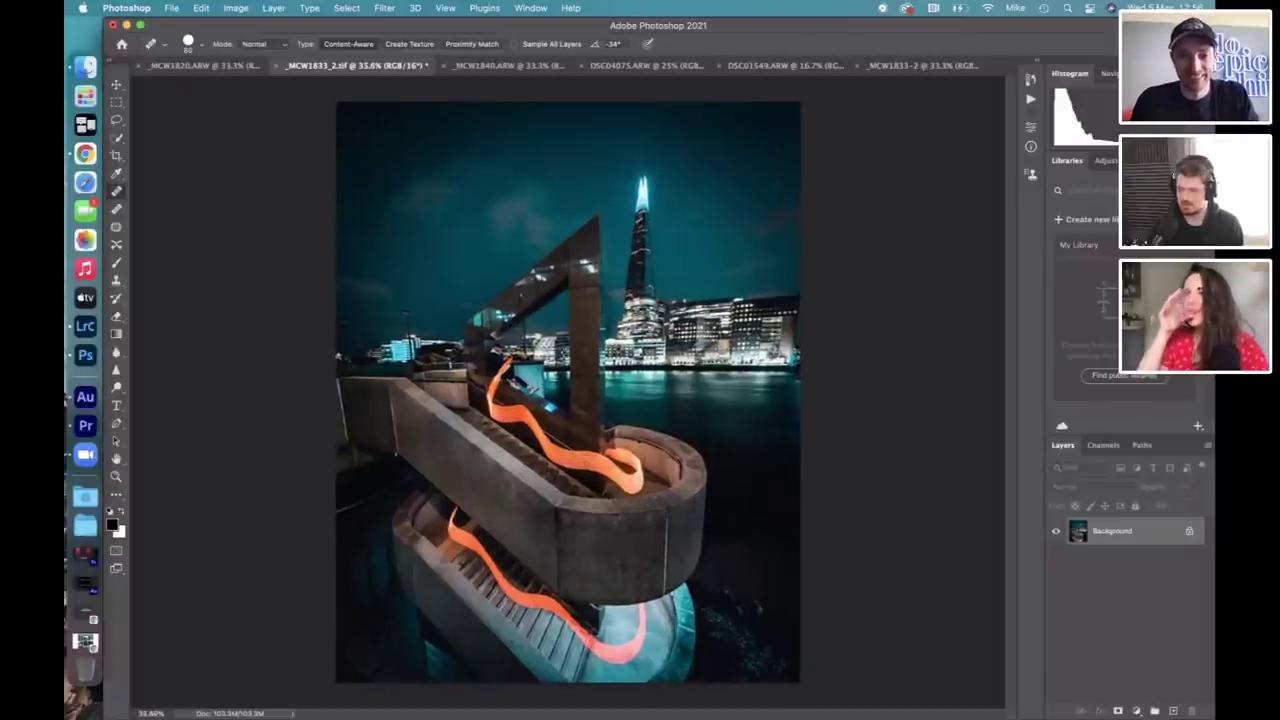
{"action": "scroll", "coordinate": [568, 399], "scroll_direction": "up", "scroll_amount": 5}
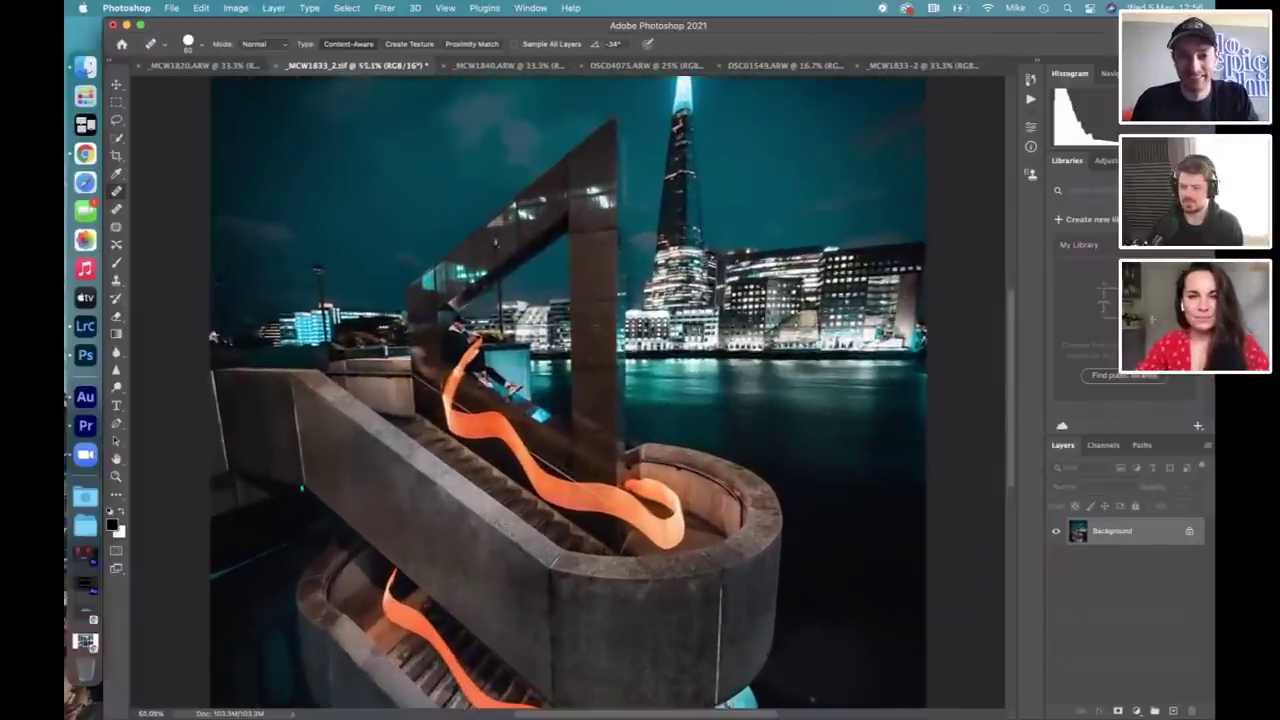
{"action": "scroll", "coordinate": [568, 399], "scroll_direction": "down", "scroll_amount": 3}
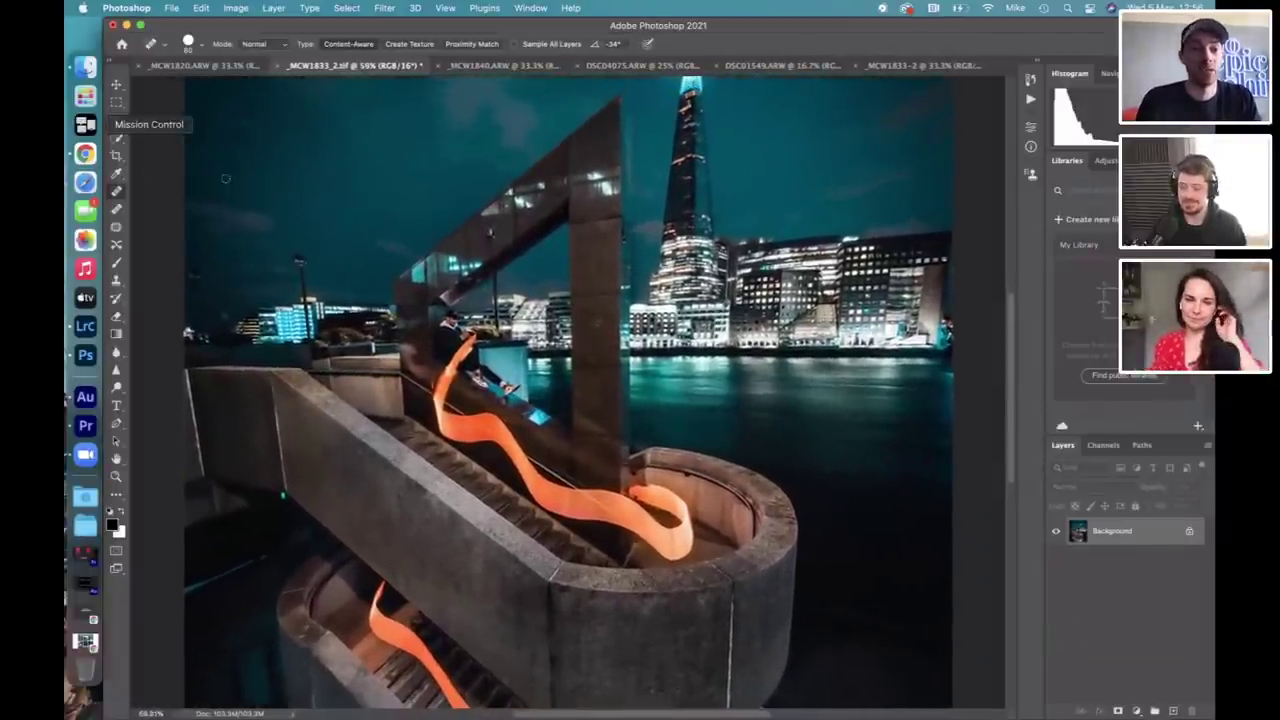
{"action": "scroll", "coordinate": [568, 399], "scroll_direction": "down", "scroll_amount": 2}
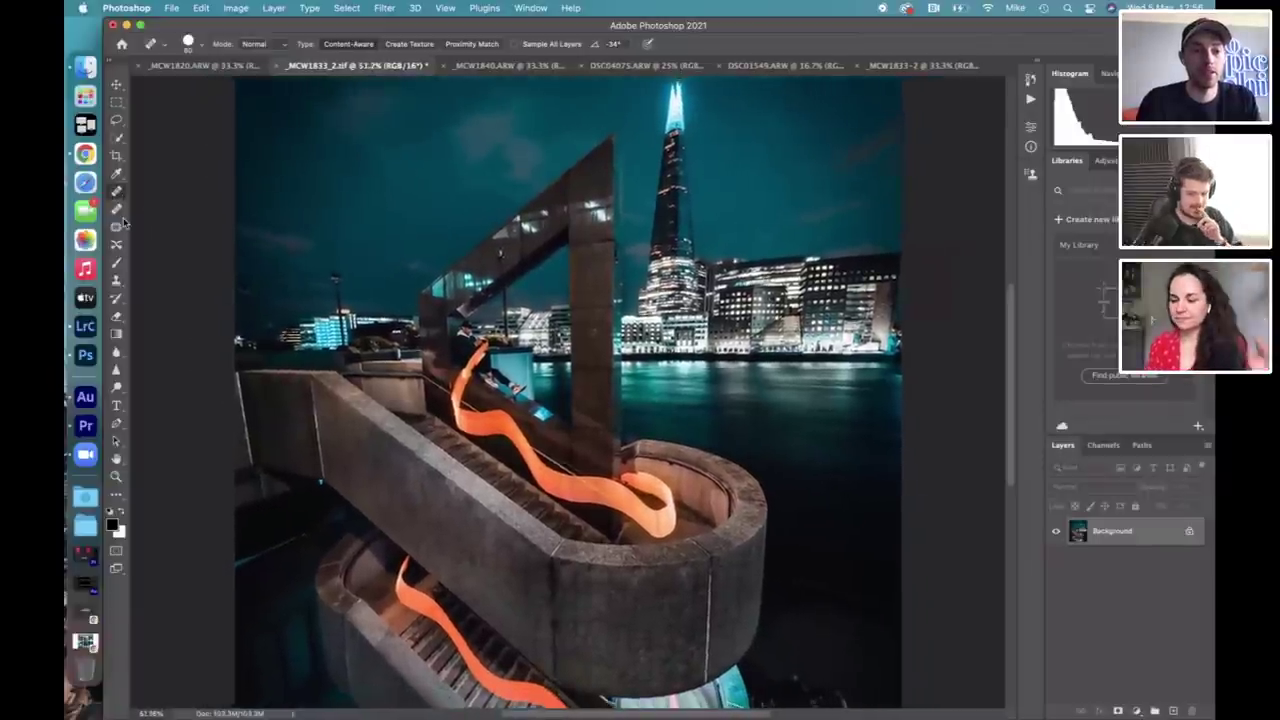
{"action": "scroll", "coordinate": [116, 197], "scroll_direction": "down", "scroll_amount": 2}
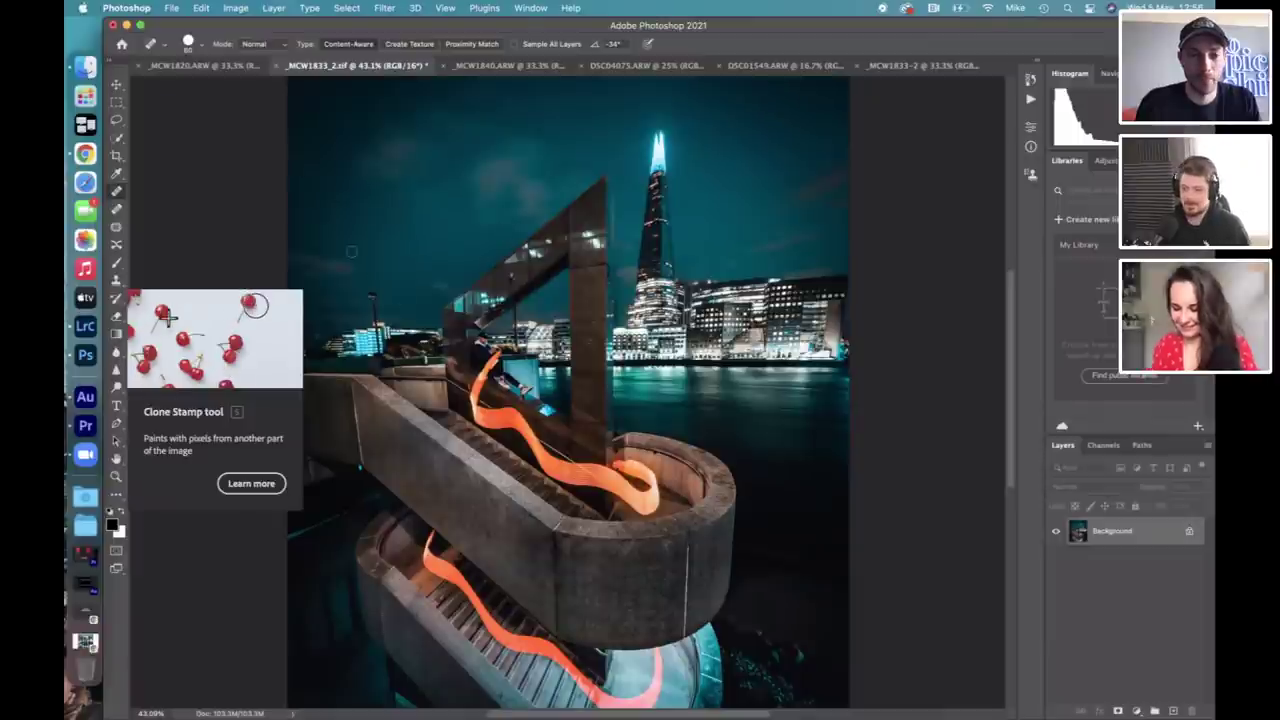
Undo the layer merge and try a Spot Healing touch-up with all the layers selected.
{"action": "key", "text": "ctrl+z"}
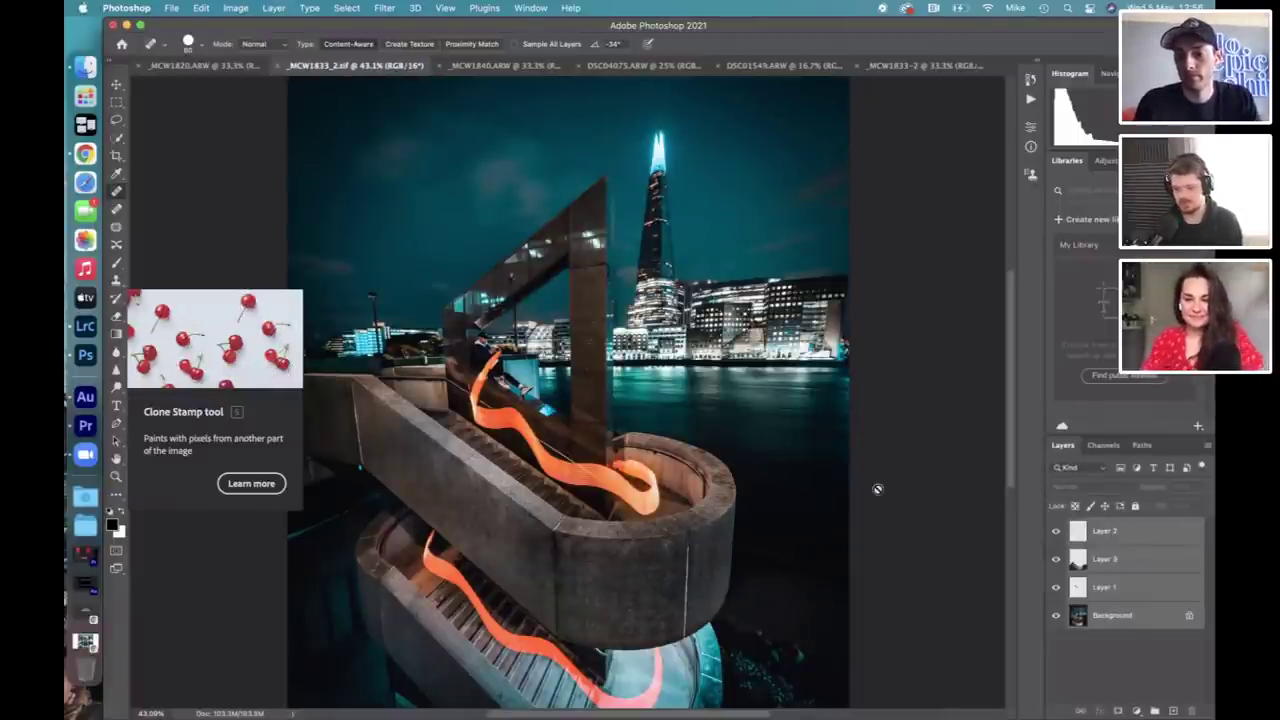
{"action": "left_click", "coordinate": [601, 360]}
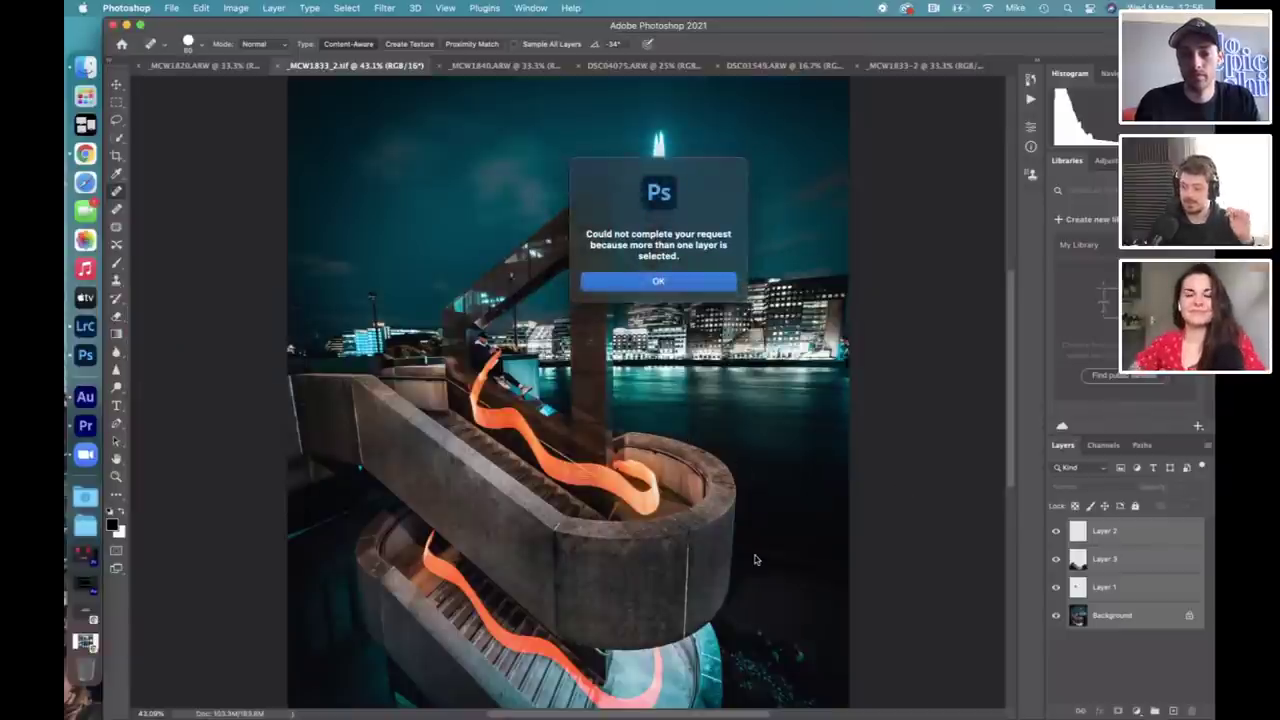
{"action": "left_click", "coordinate": [630, 282]}
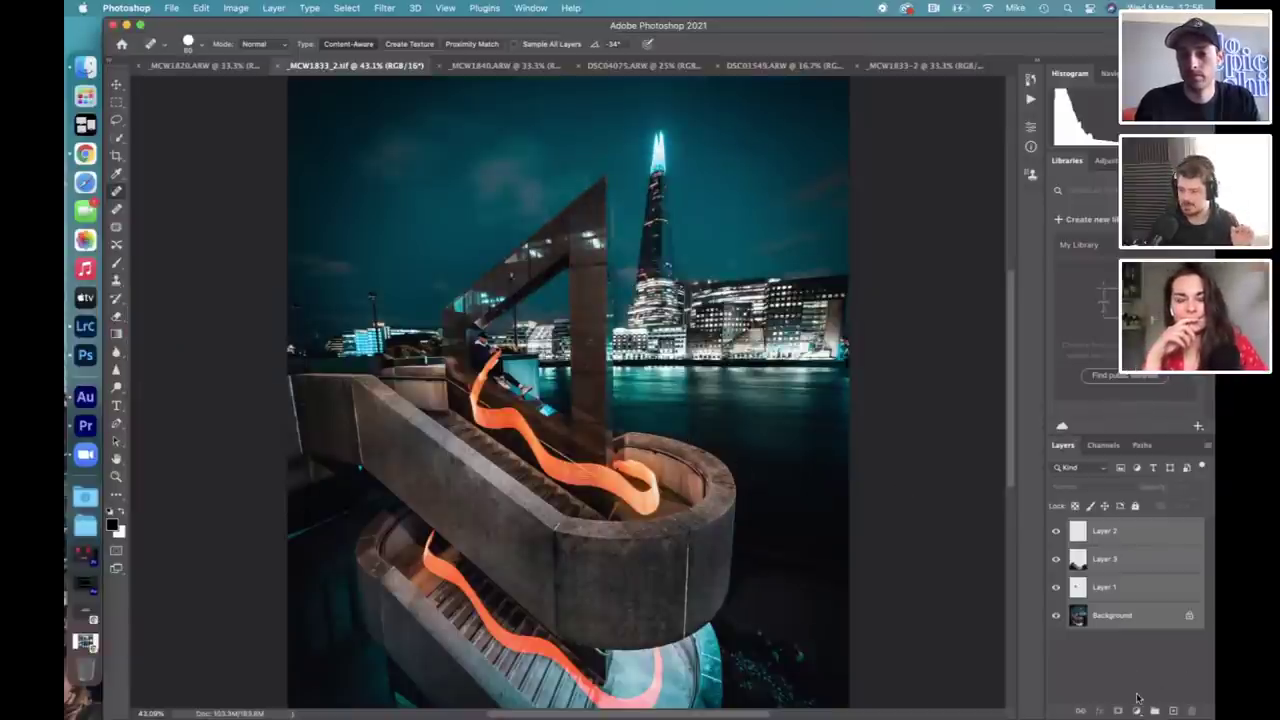
Add a blank layer above Layer 2 and enable Sample All Layers for the Spot Healing Brush.
{"action": "left_click", "coordinate": [1173, 710]}
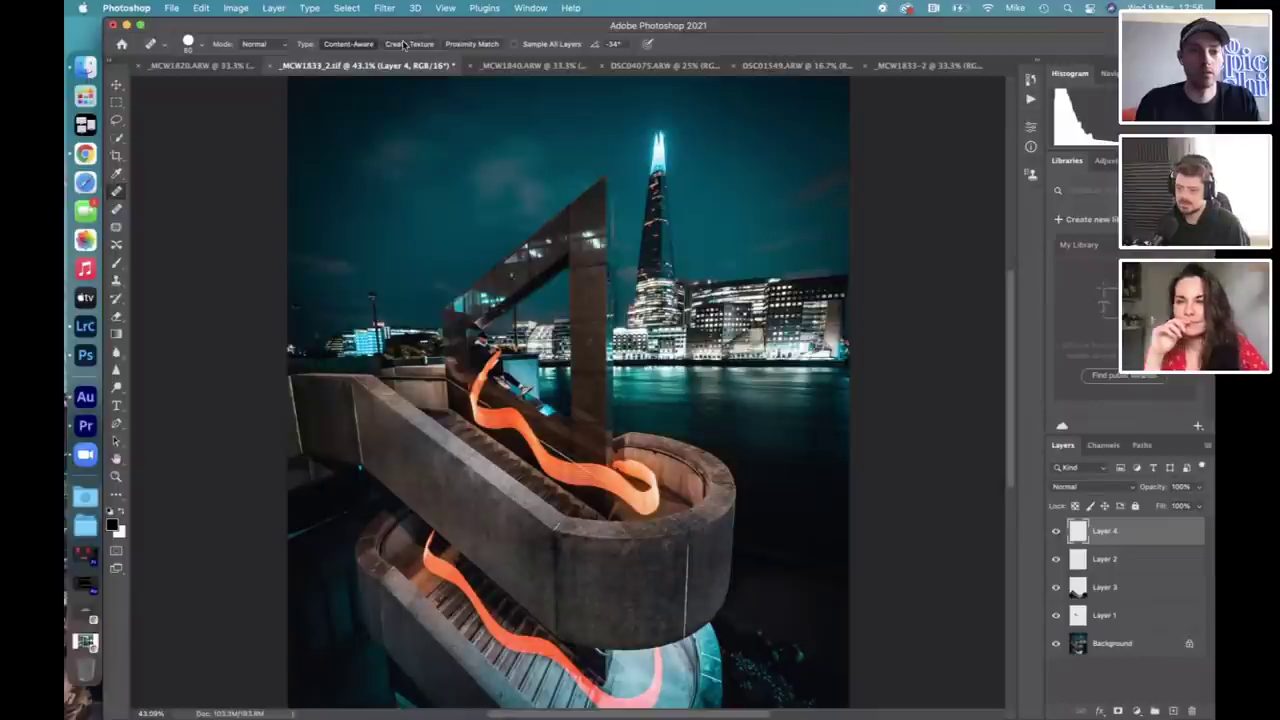
{"action": "left_click", "coordinate": [514, 45]}
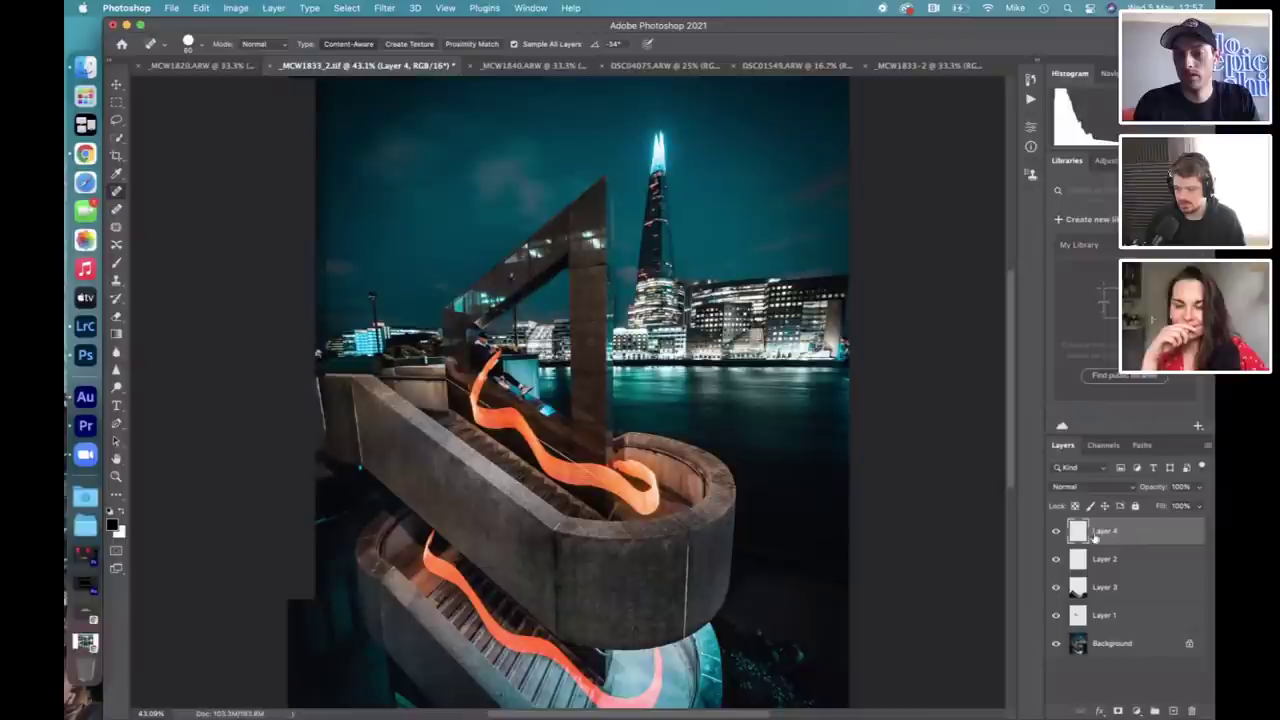
Isolate Layer 4 to examine its contents on its own, and show all the other layers again.
{"action": "scroll", "coordinate": [1090, 538], "scroll_direction": "down", "scroll_amount": 1}
{"action": "left_click", "coordinate": [1056, 531], "text": "alt"}
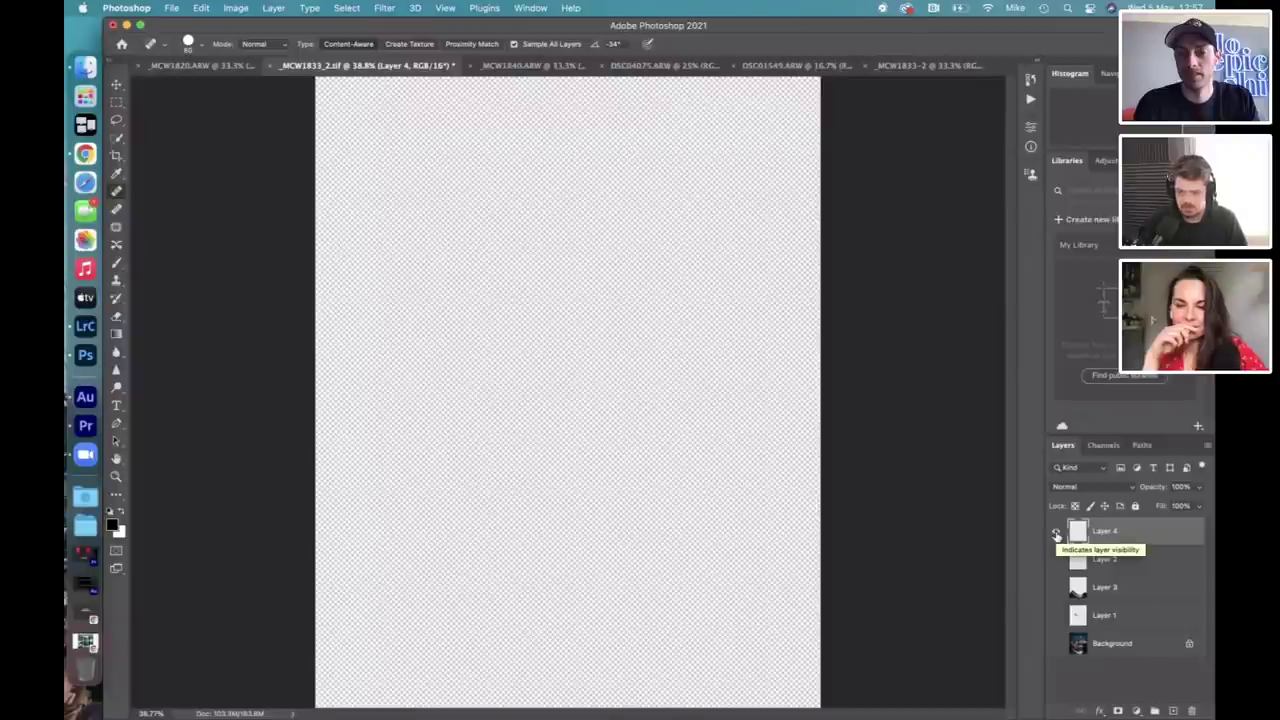
{"action": "left_click", "coordinate": [1056, 531], "text": "alt"}
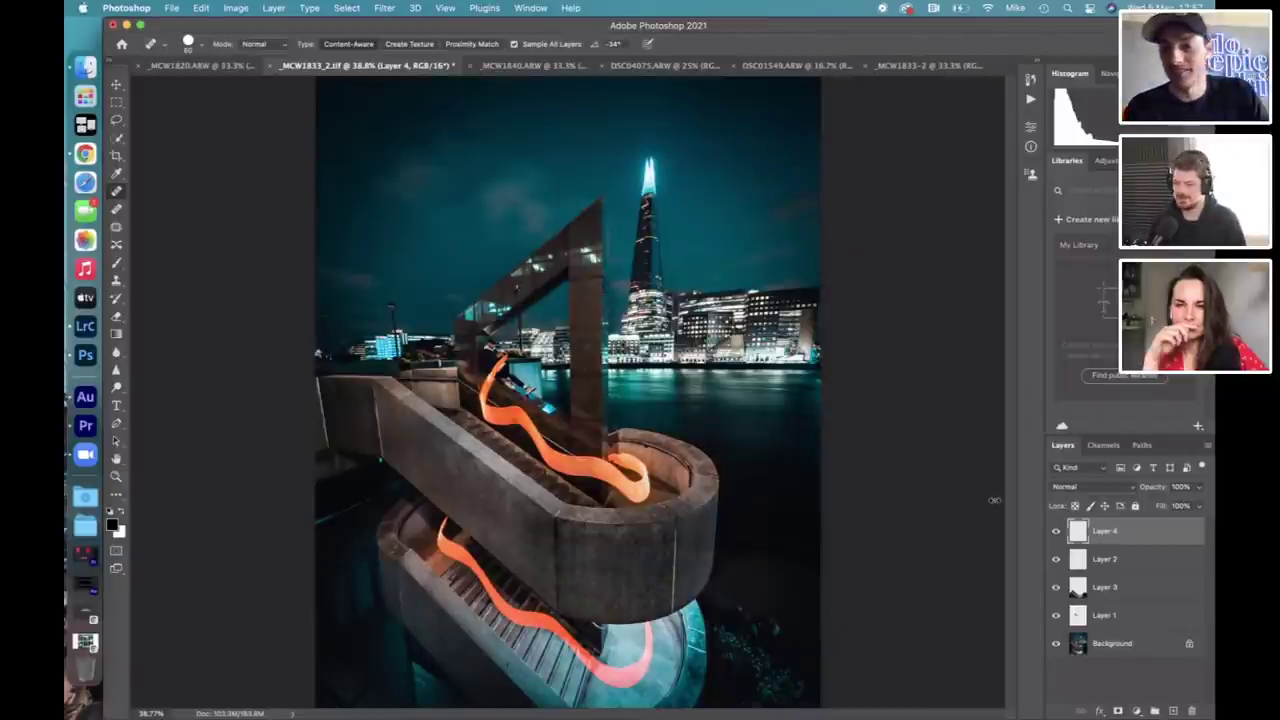
{"action": "right_click", "coordinate": [1167, 537]}
{"action": "key", "text": "Escape"}
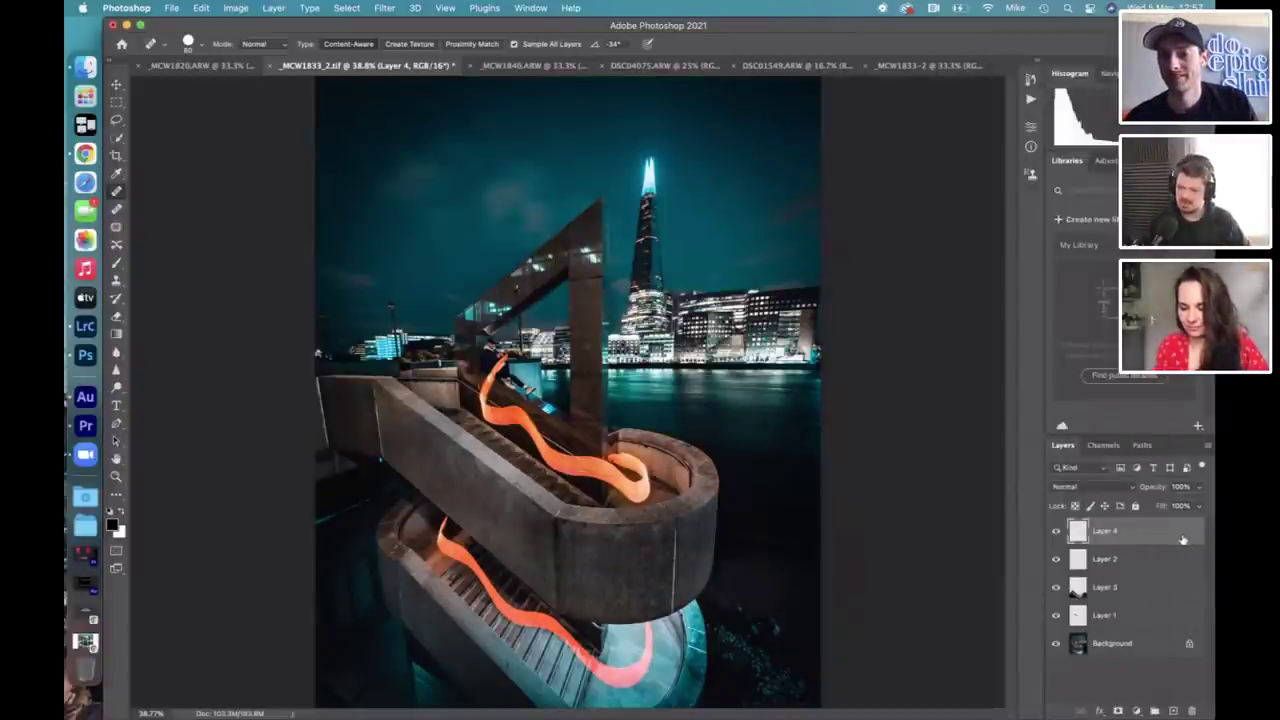
{"action": "right_click", "coordinate": [1184, 538]}
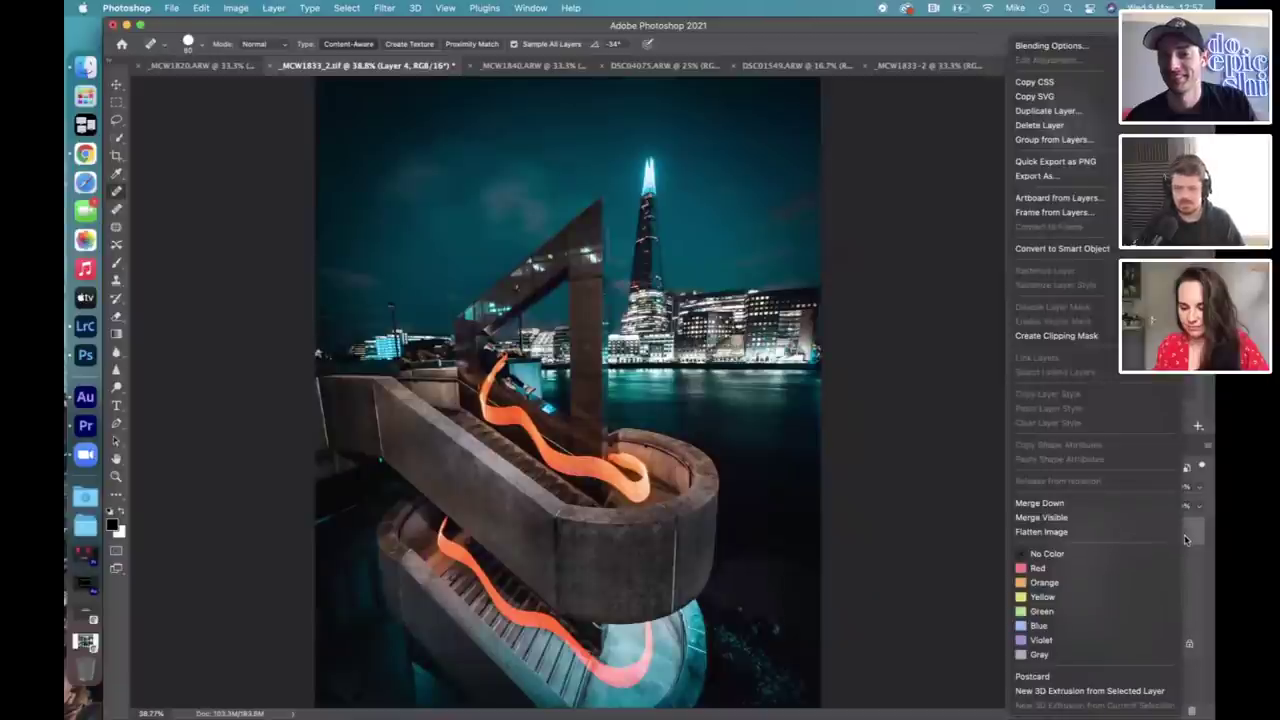
{"action": "key", "text": "Escape"}
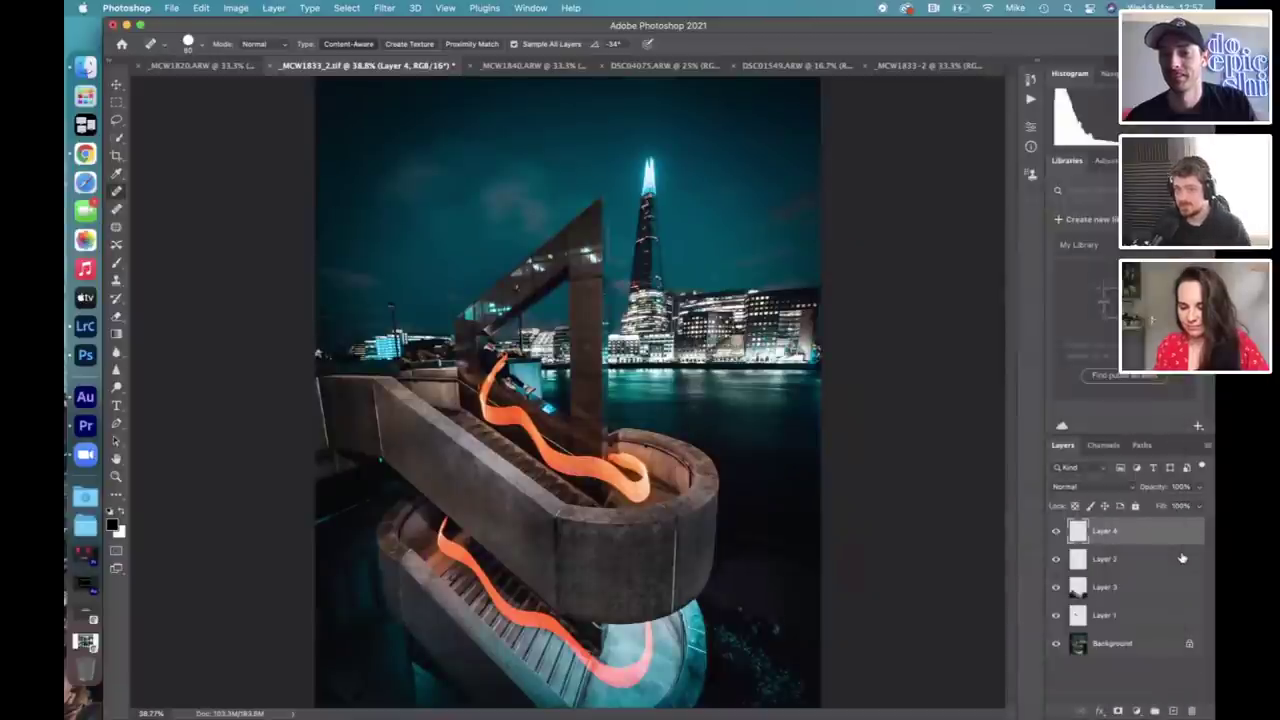
Merge all five layers, from Layer 4 down to Background, into a single background layer.
{"action": "left_click", "coordinate": [1180, 558], "text": "shift"}
{"action": "left_click", "coordinate": [1178, 590], "text": "shift"}
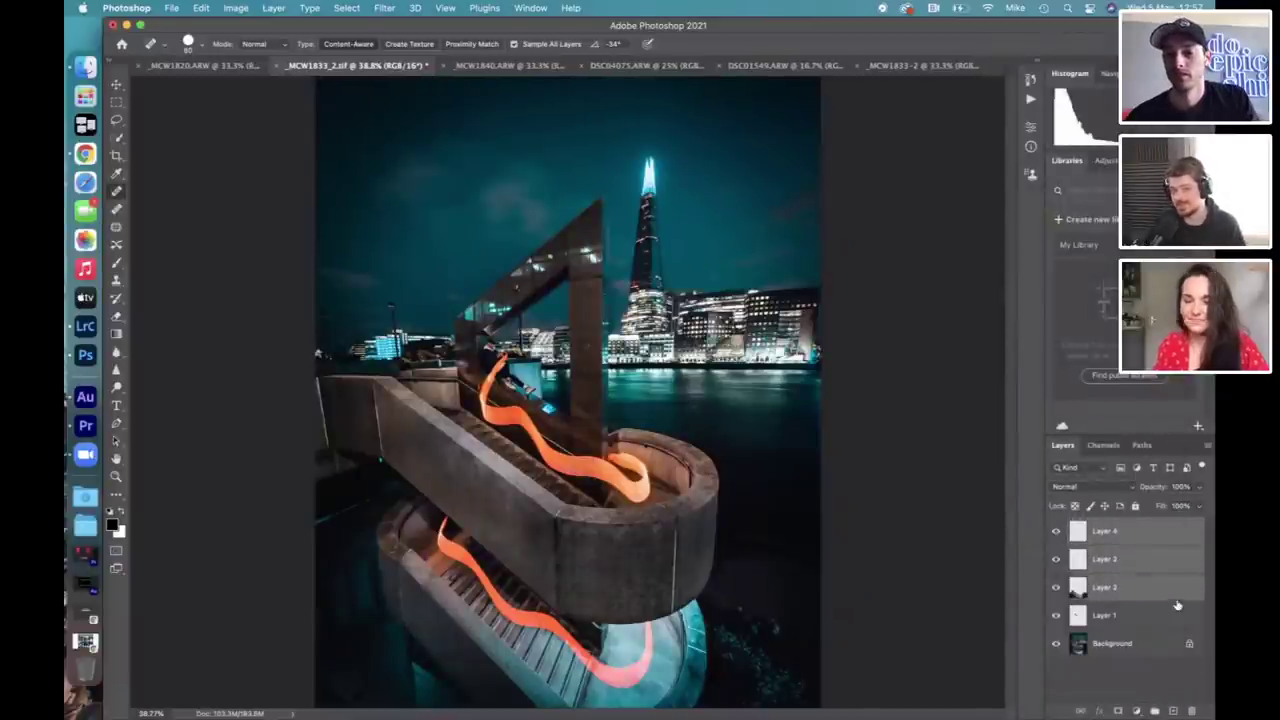
{"action": "left_click", "coordinate": [1166, 615], "text": "shift"}
{"action": "left_click", "coordinate": [1157, 645], "text": "shift"}
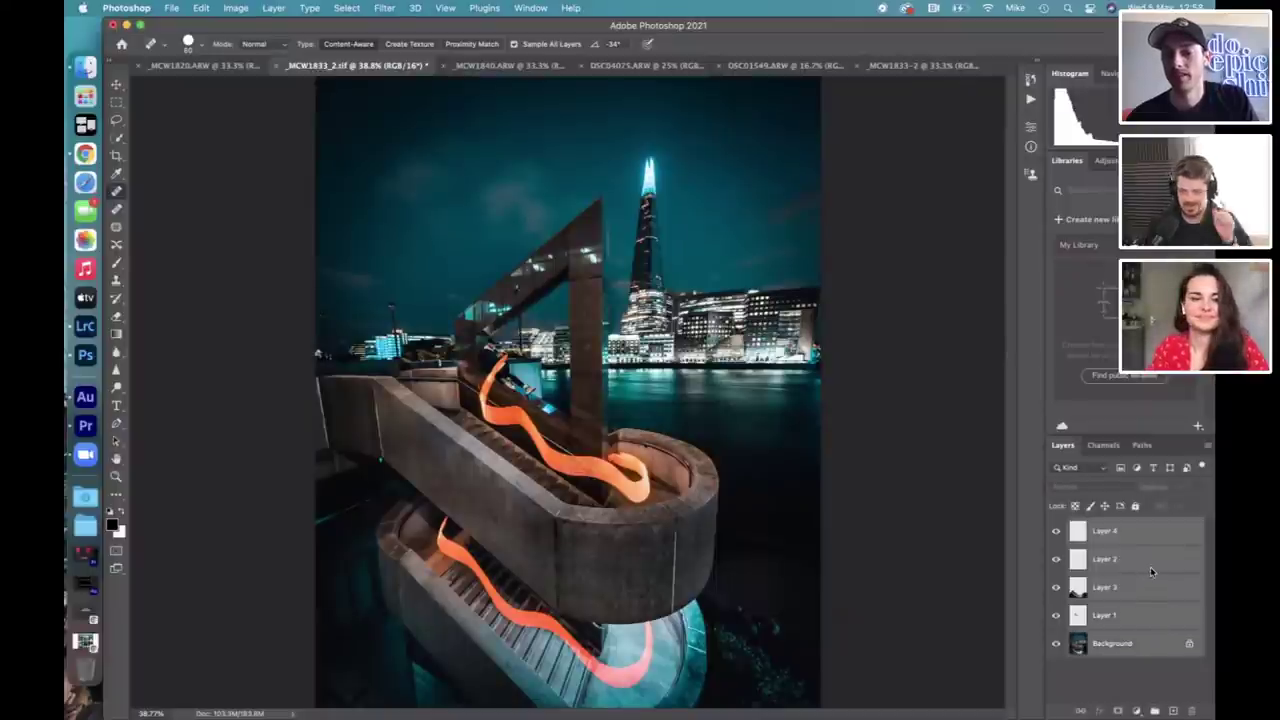
{"action": "right_click", "coordinate": [1152, 570]}
{"action": "left_click", "coordinate": [1099, 505]}
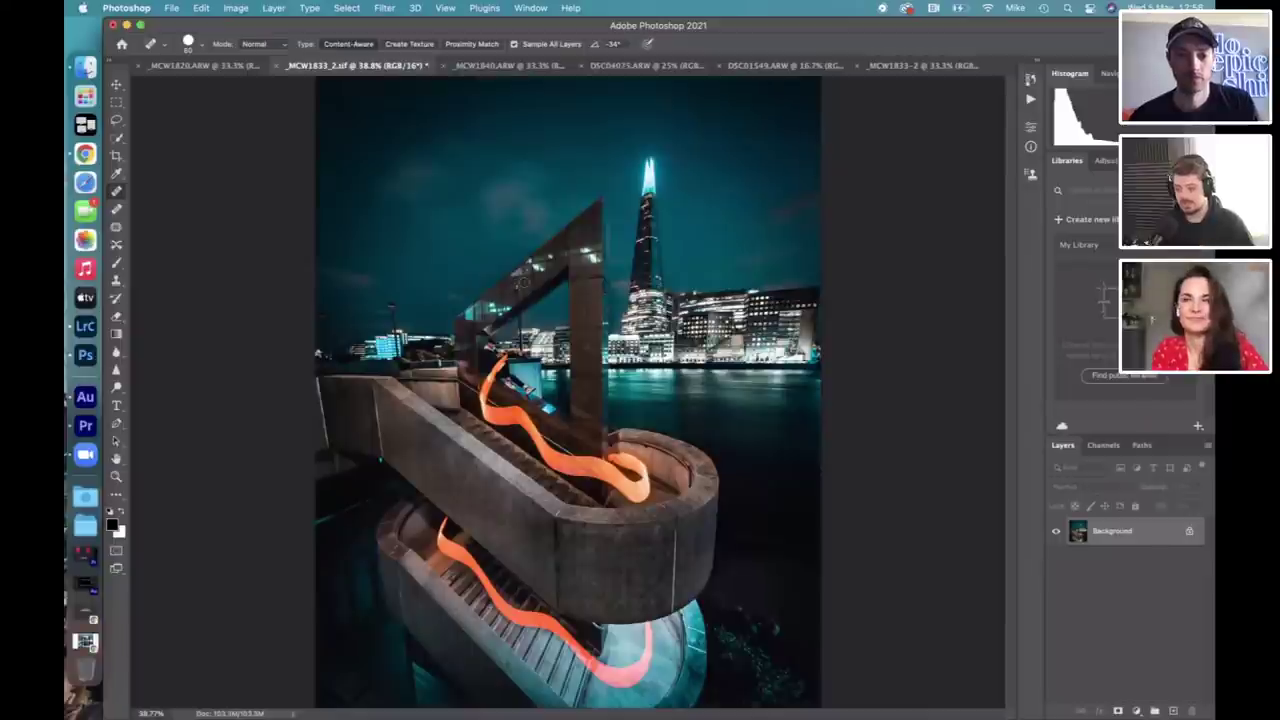
Examine the merged staircase photo up close and as a whole for stray lights and blemishes to retouch.
{"action": "scroll", "coordinate": [566, 399], "scroll_direction": "up", "scroll_amount": 3}
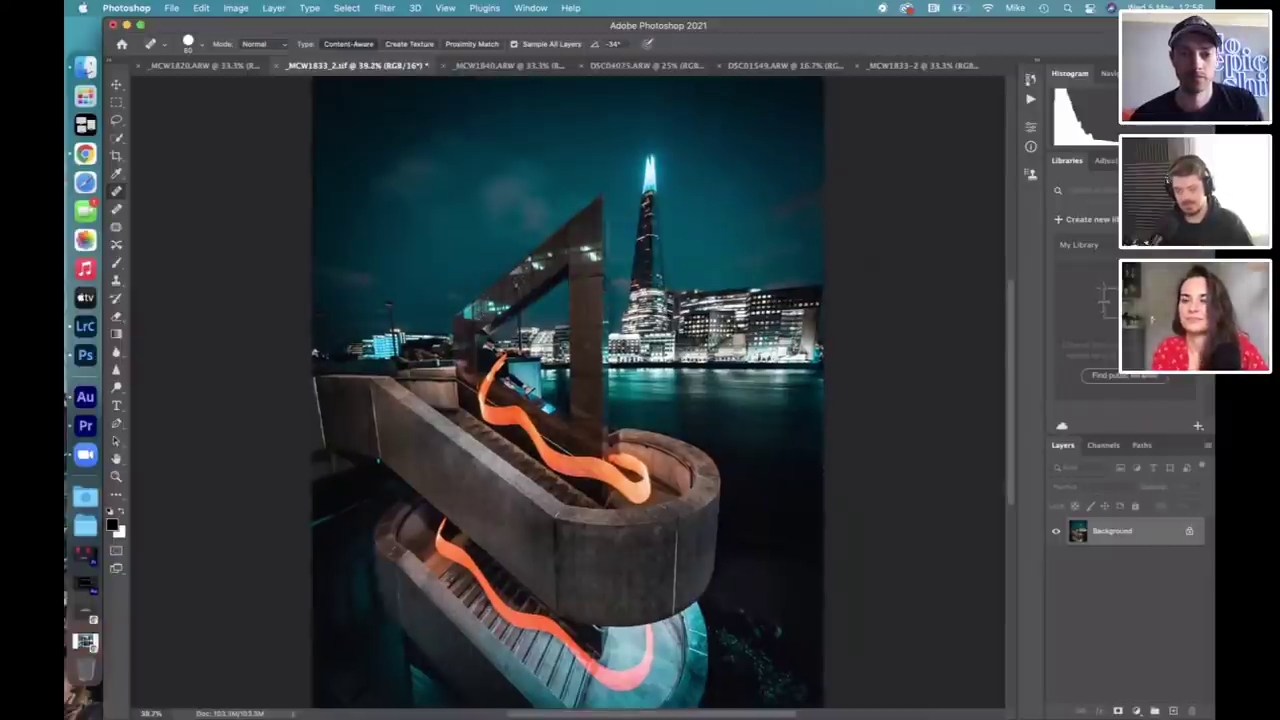
{"action": "scroll", "coordinate": [568, 364], "scroll_direction": "up", "scroll_amount": 3}
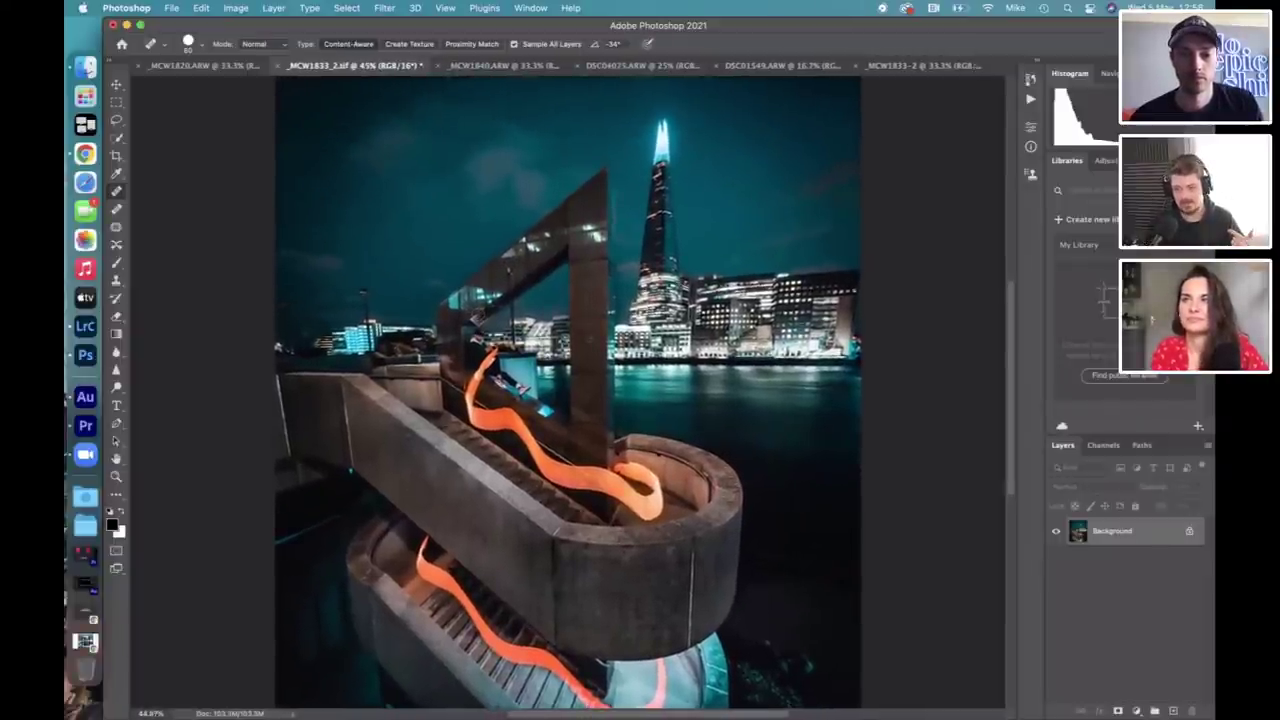
{"action": "scroll", "coordinate": [568, 392], "scroll_direction": "up", "scroll_amount": 3}
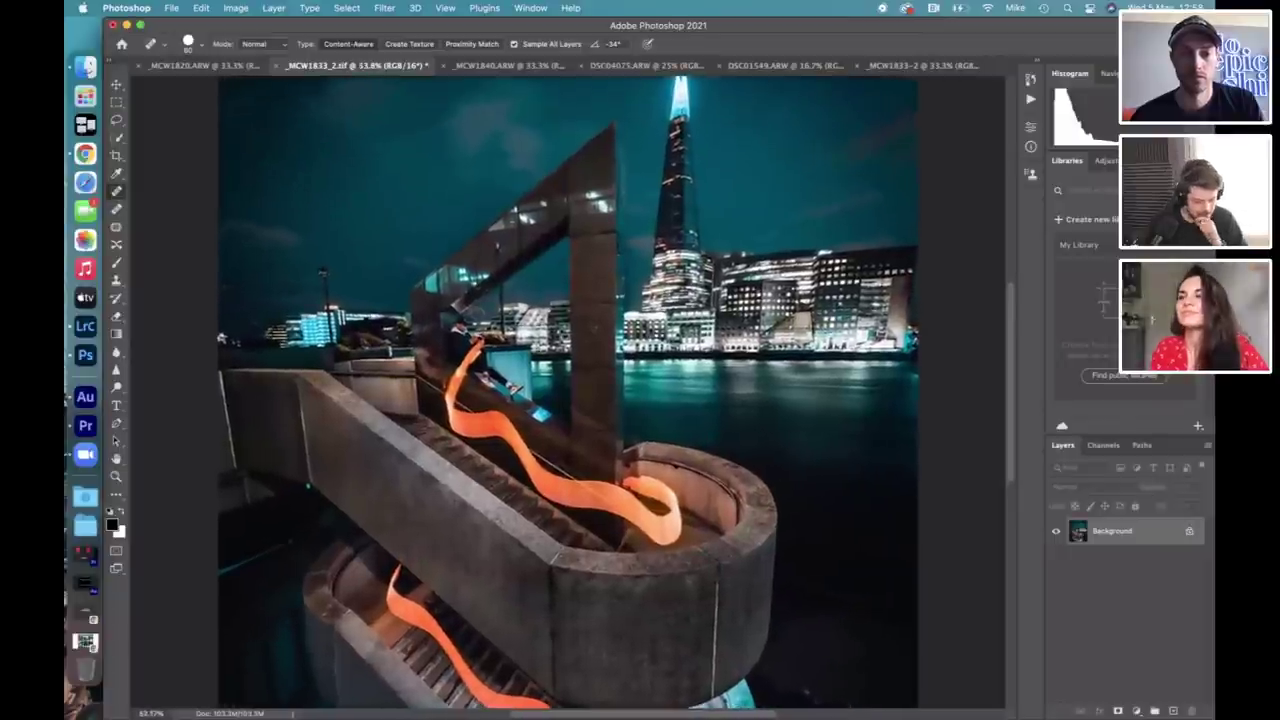
{"action": "scroll", "coordinate": [568, 392], "scroll_direction": "up", "scroll_amount": 3}
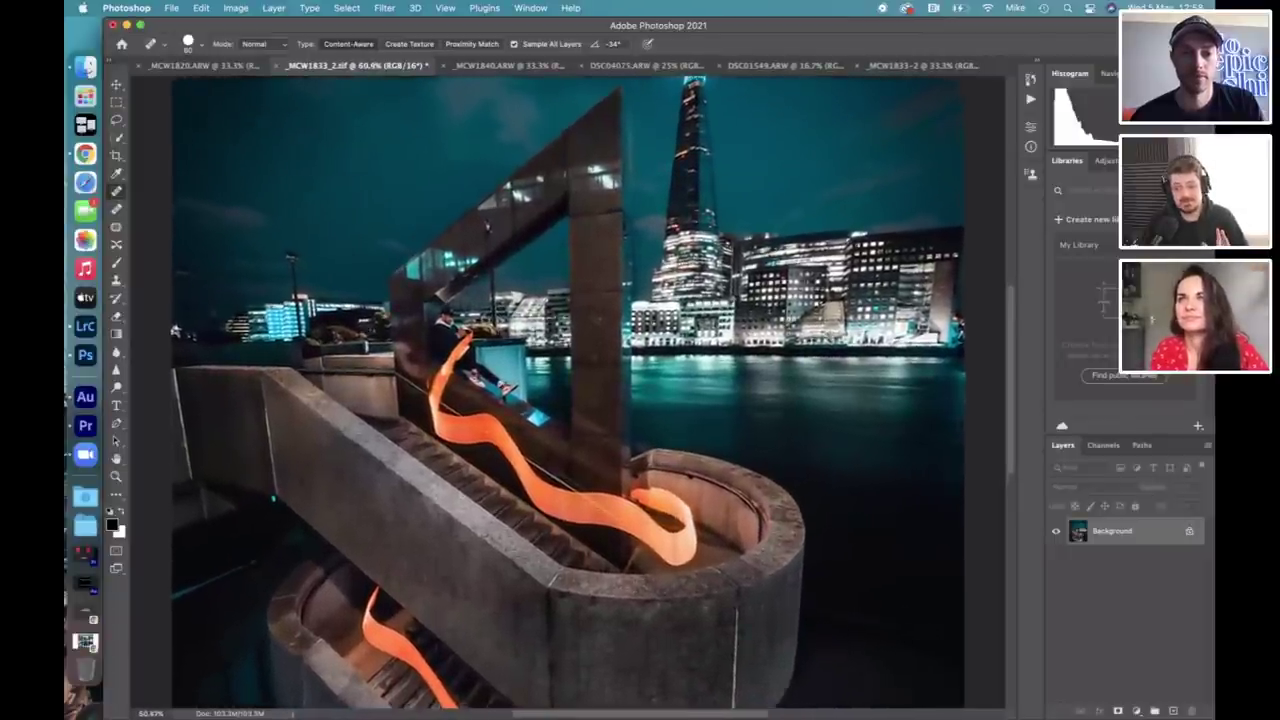
{"action": "scroll", "coordinate": [566, 392], "scroll_direction": "up", "scroll_amount": 3}
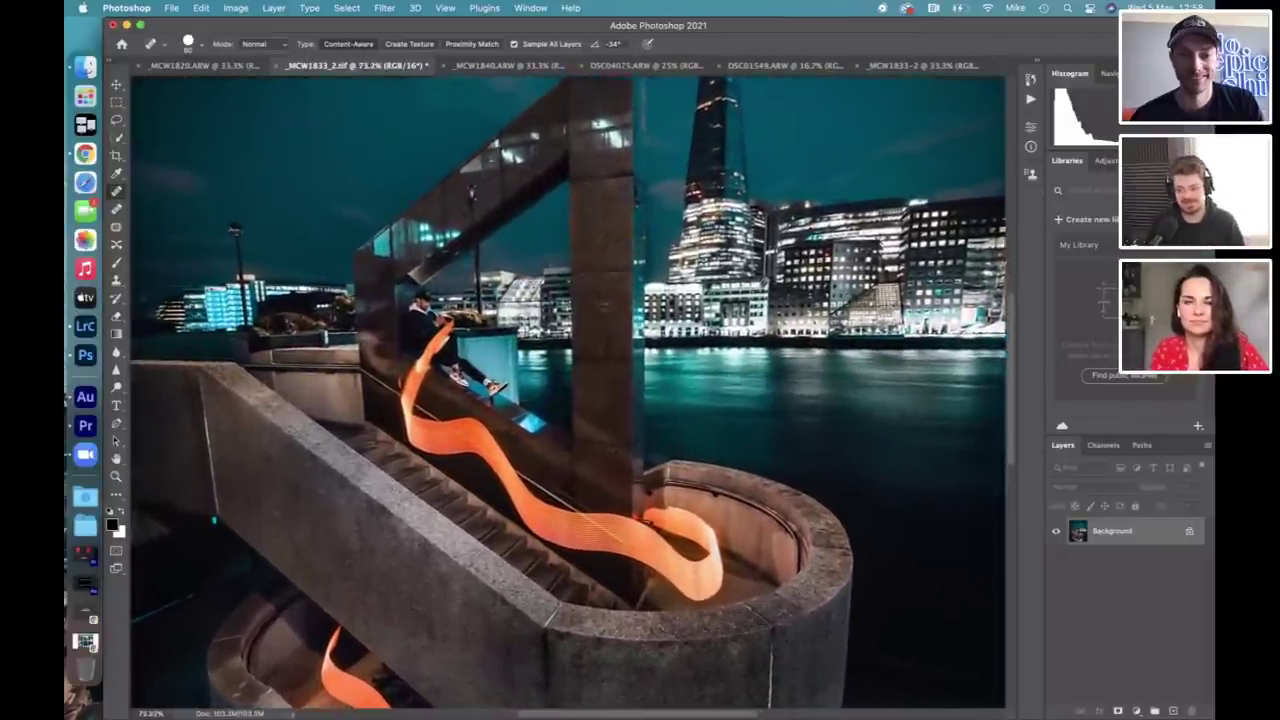
{"action": "scroll", "coordinate": [566, 392], "scroll_direction": "down", "scroll_amount": 3}
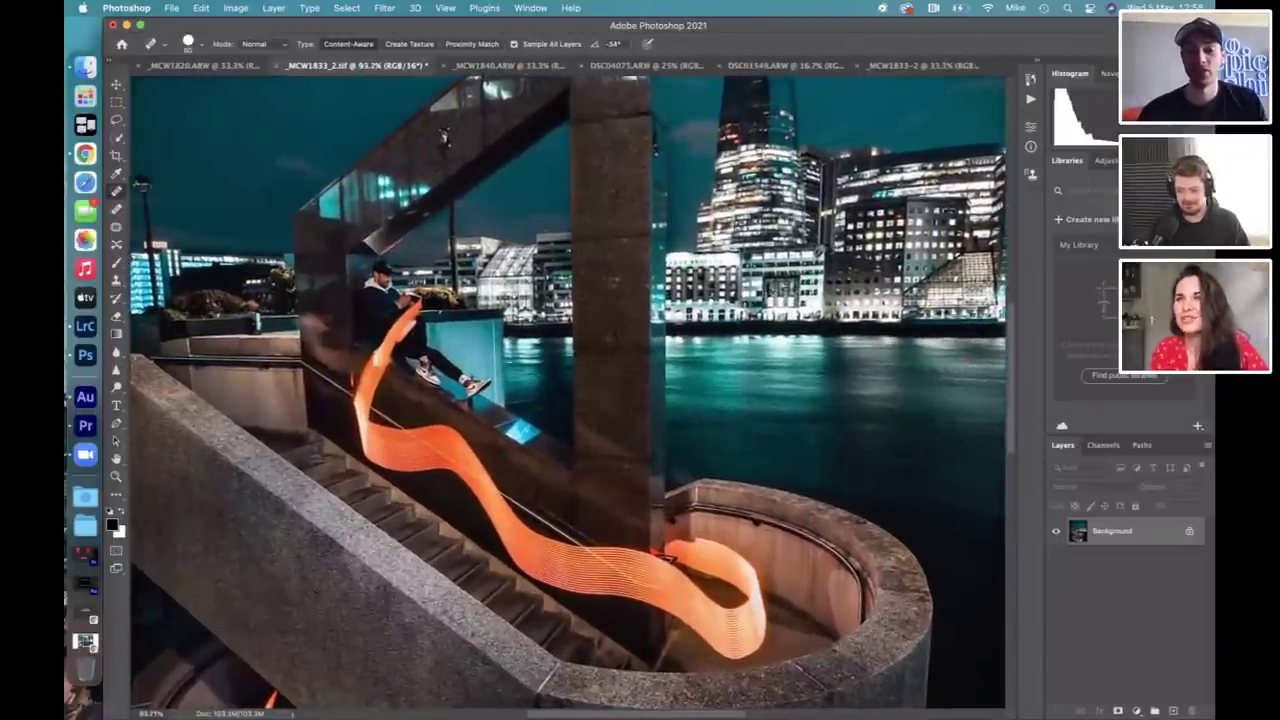
{"action": "scroll", "coordinate": [566, 392], "scroll_direction": "down", "scroll_amount": 1}
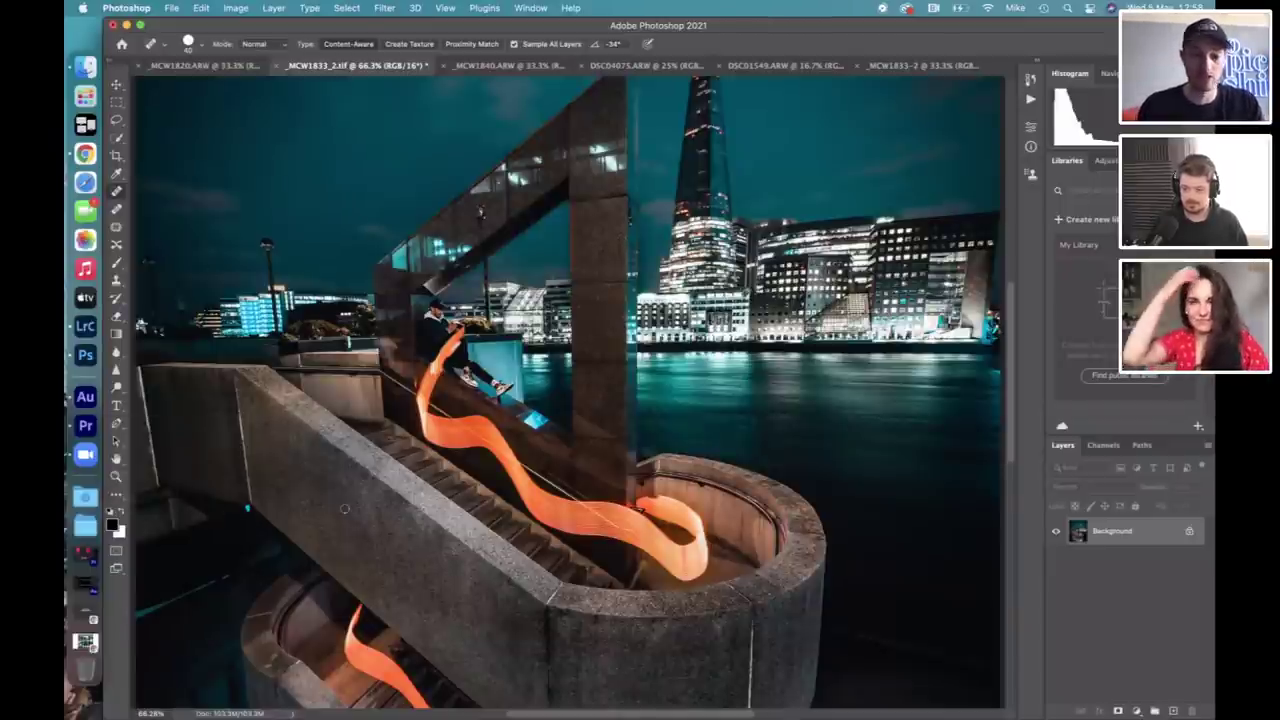
{"action": "scroll", "coordinate": [346, 462], "scroll_direction": "down", "scroll_amount": 5}
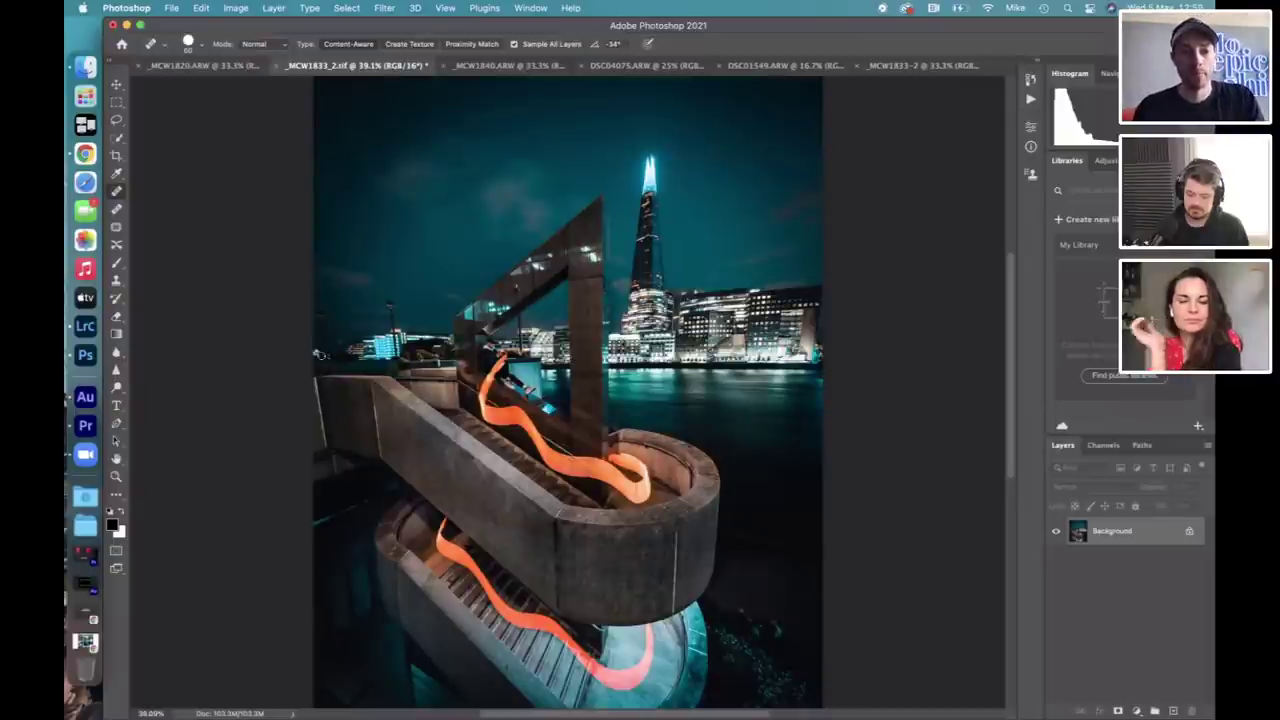
{"action": "scroll", "coordinate": [570, 395], "scroll_direction": "up", "scroll_amount": 6}
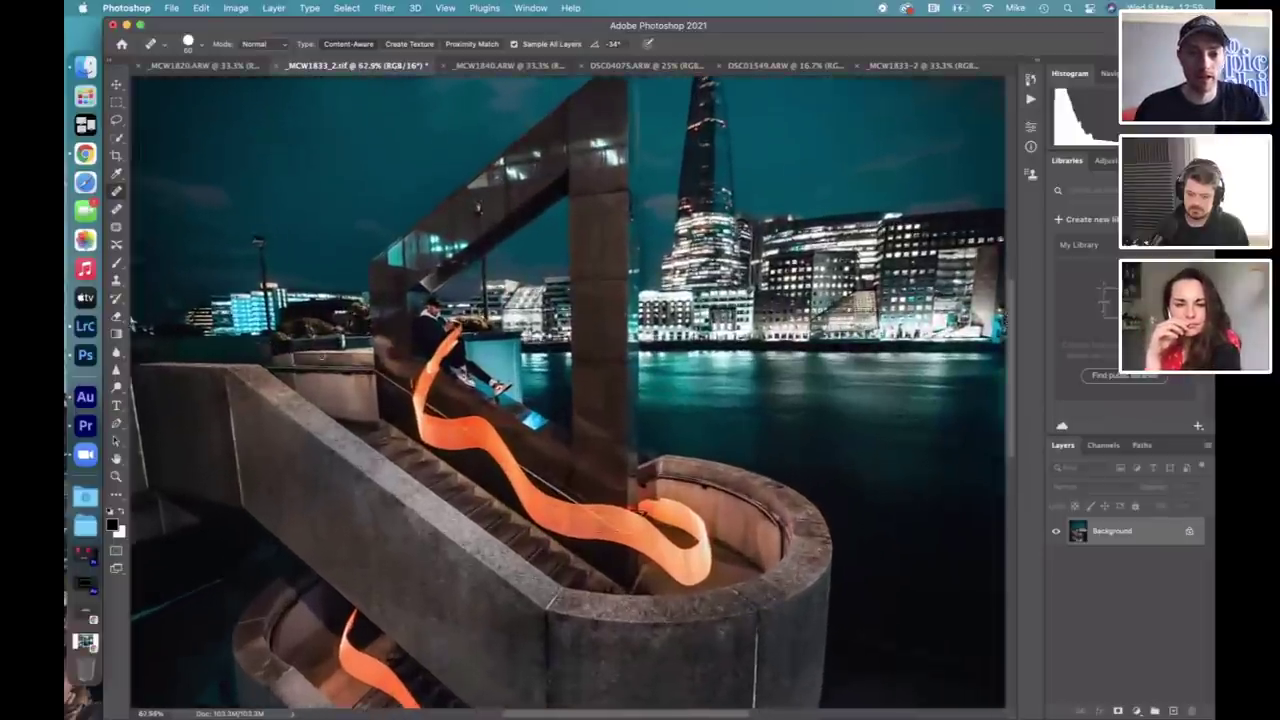
{"action": "scroll", "coordinate": [570, 395], "scroll_direction": "up", "scroll_amount": 1}
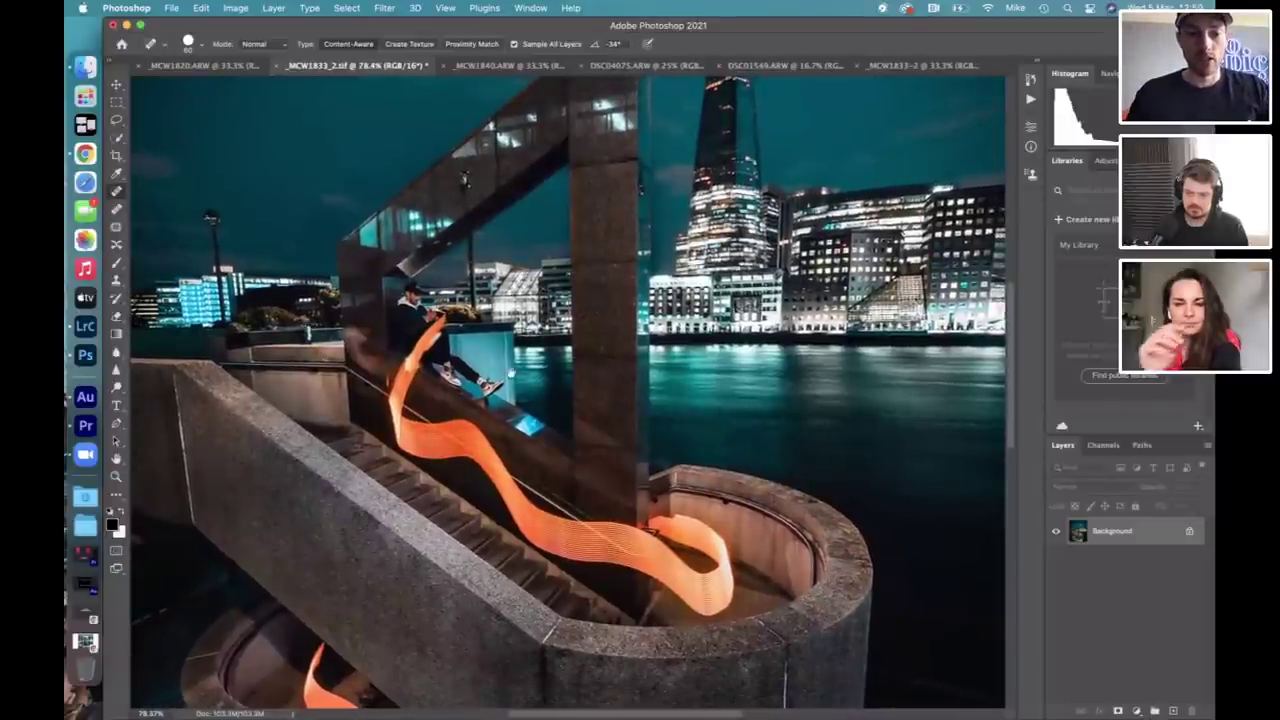
Inspect the lamp posts, the seated man and the skyline around the stone pillar at high magnification.
{"action": "scroll", "coordinate": [614, 394], "scroll_direction": "left", "scroll_amount": 5}
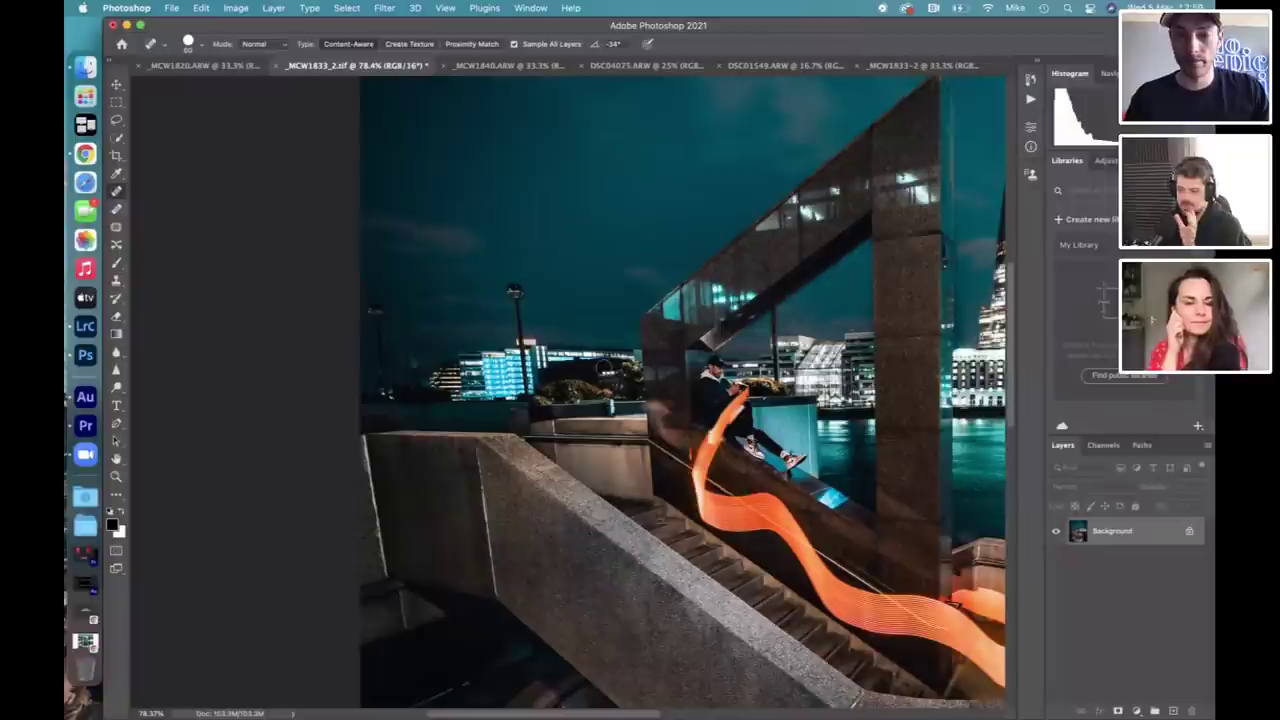
{"action": "scroll", "coordinate": [604, 368], "scroll_direction": "up", "scroll_amount": 3}
{"action": "scroll", "coordinate": [604, 368], "scroll_direction": "up", "scroll_amount": 3}
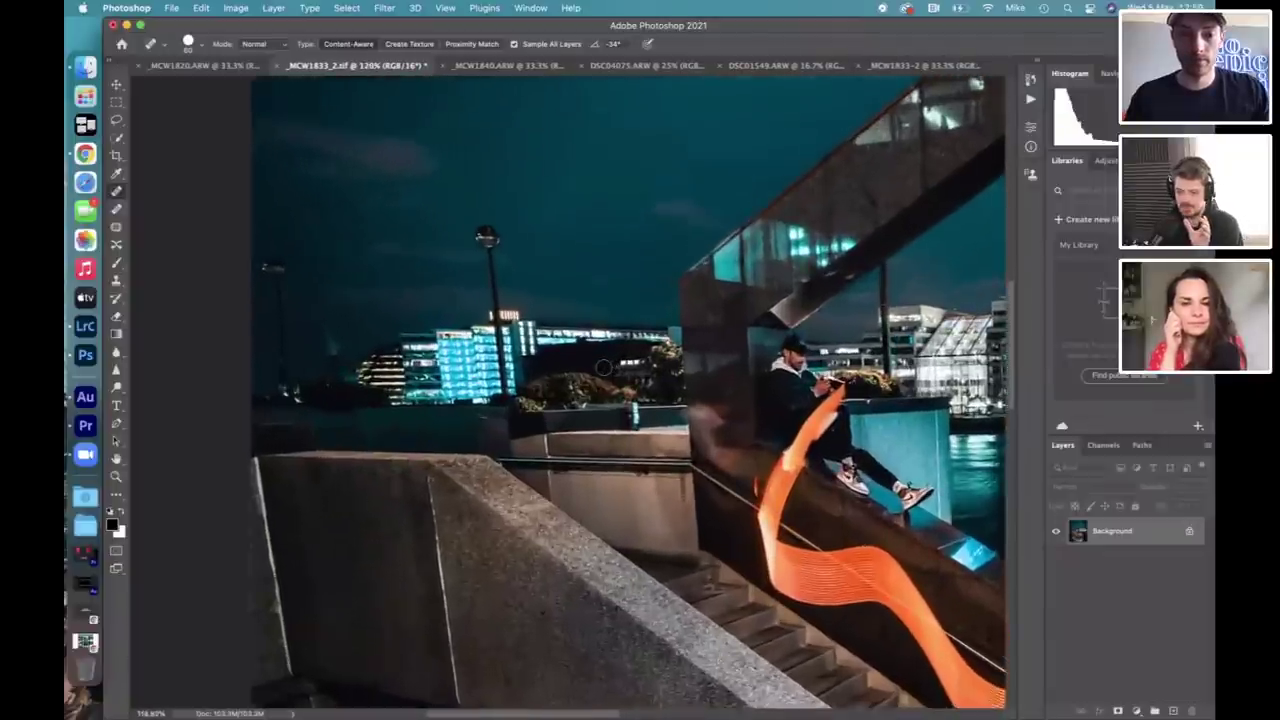
{"action": "scroll", "coordinate": [604, 368], "scroll_direction": "up", "scroll_amount": 3}
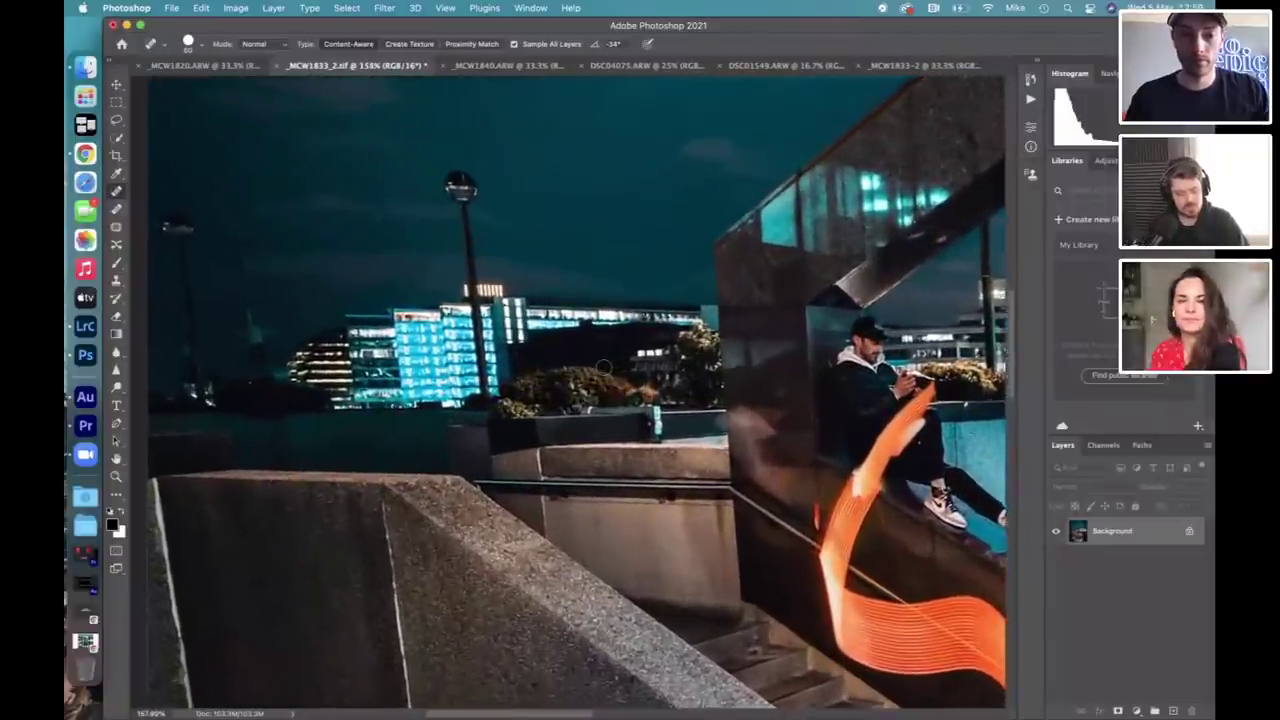
{"action": "scroll", "coordinate": [604, 366], "scroll_direction": "down", "scroll_amount": 2}
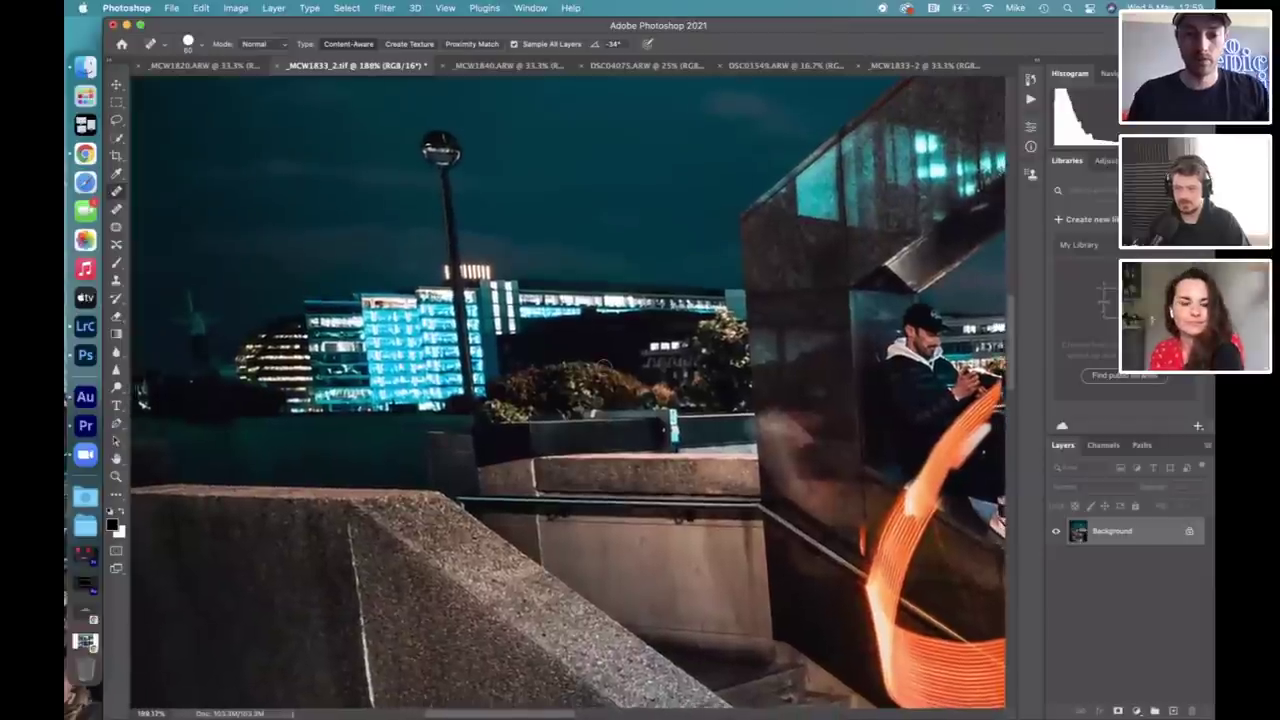
{"action": "scroll", "coordinate": [604, 366], "scroll_direction": "down", "scroll_amount": 2}
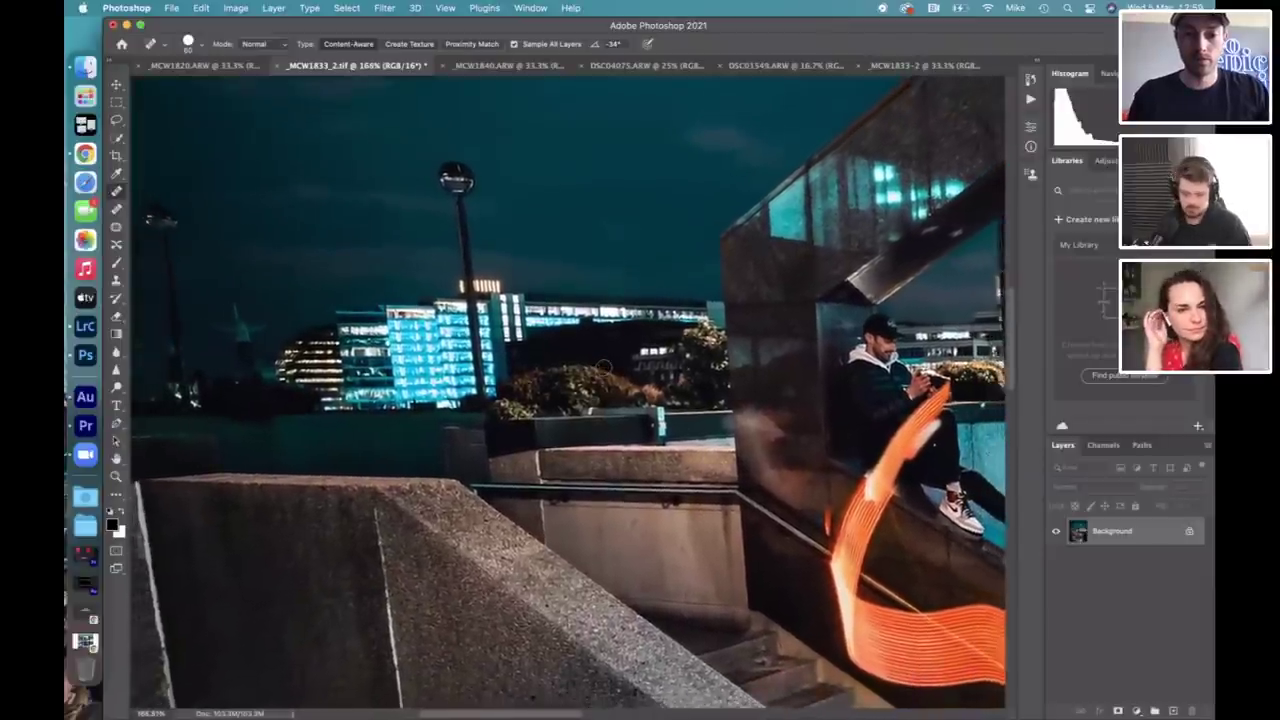
{"action": "scroll", "coordinate": [604, 366], "scroll_direction": "down", "scroll_amount": 1}
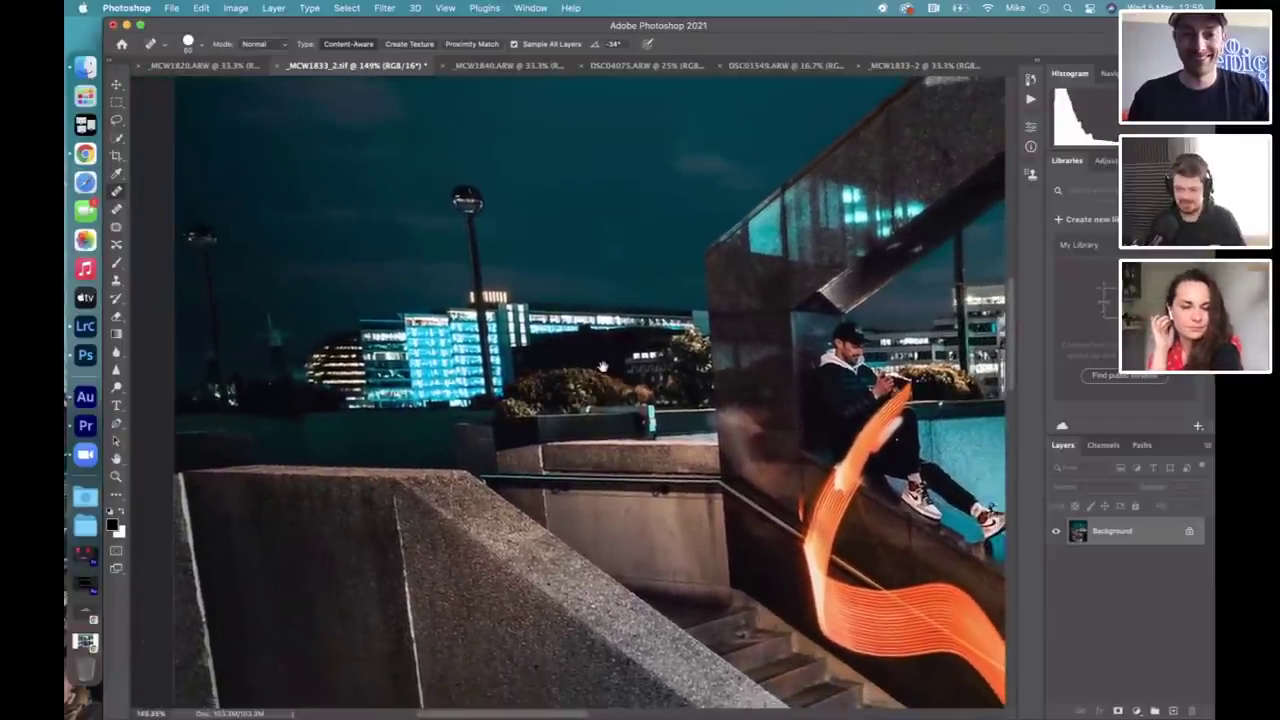
{"action": "key", "text": "space"}
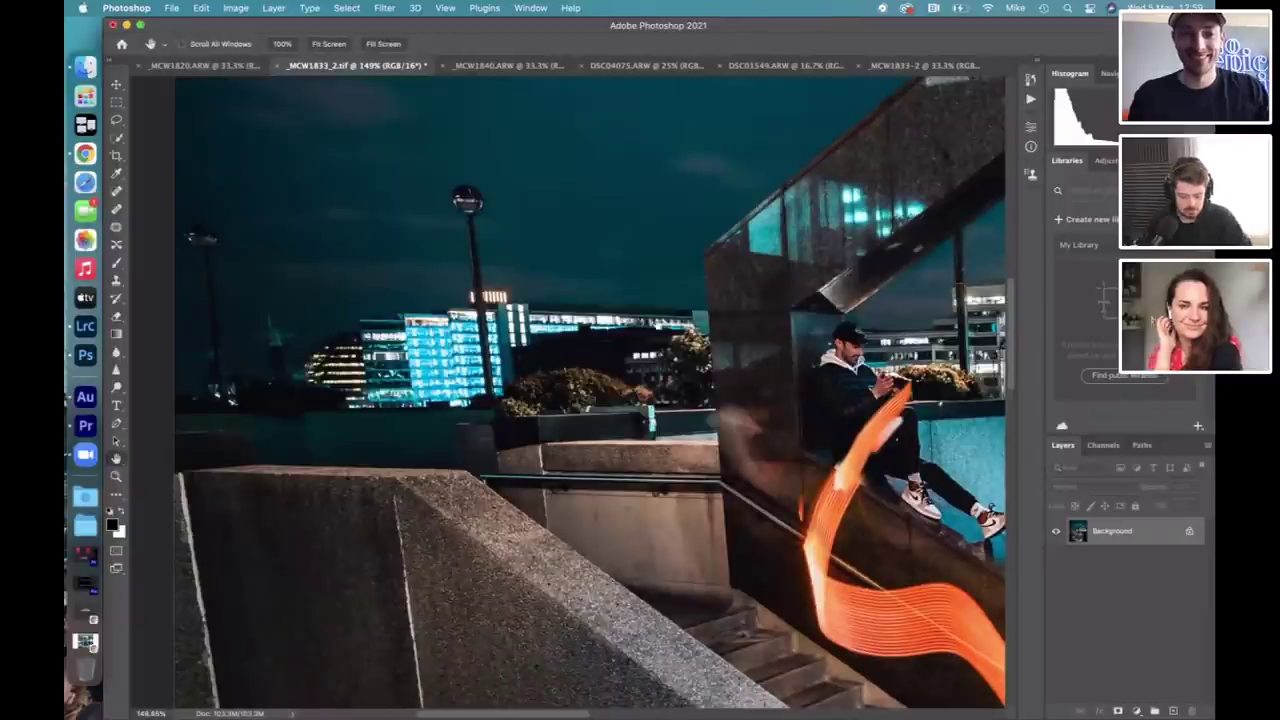
{"action": "left_click_drag", "start_coordinate": [603, 366], "coordinate": [541, 366]}
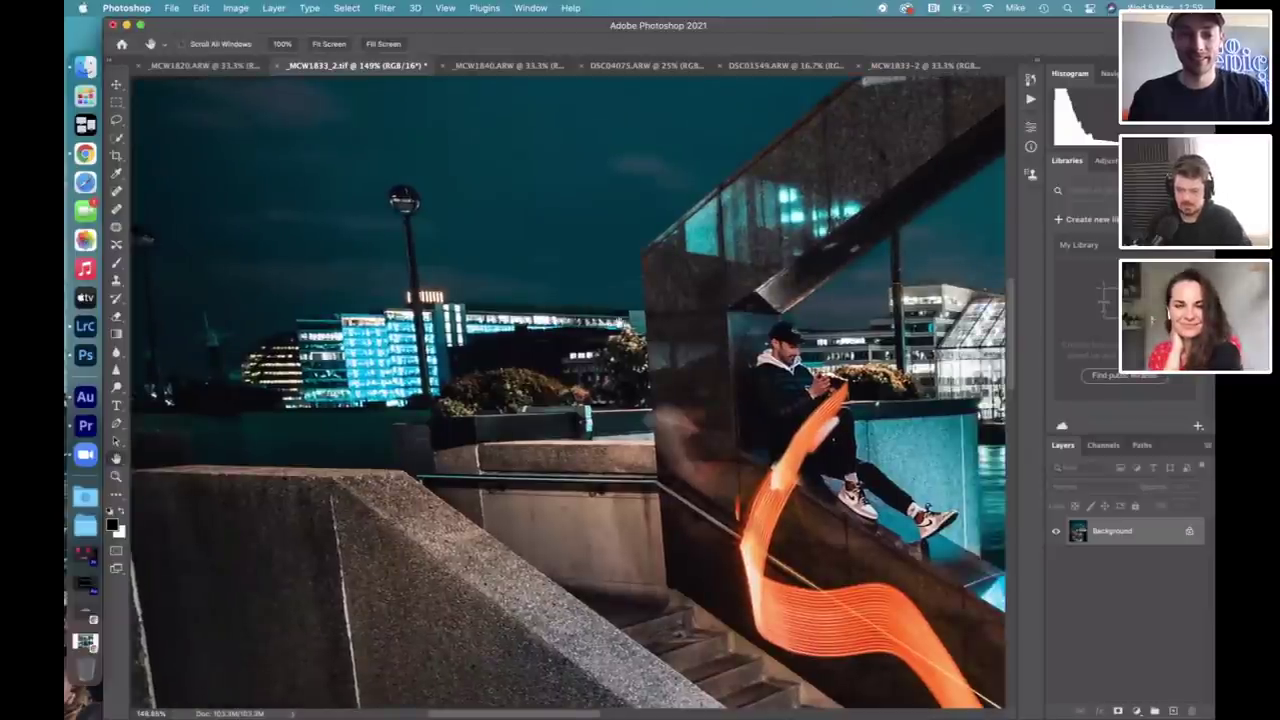
{"action": "scroll", "coordinate": [609, 327], "scroll_direction": "right", "scroll_amount": 10}
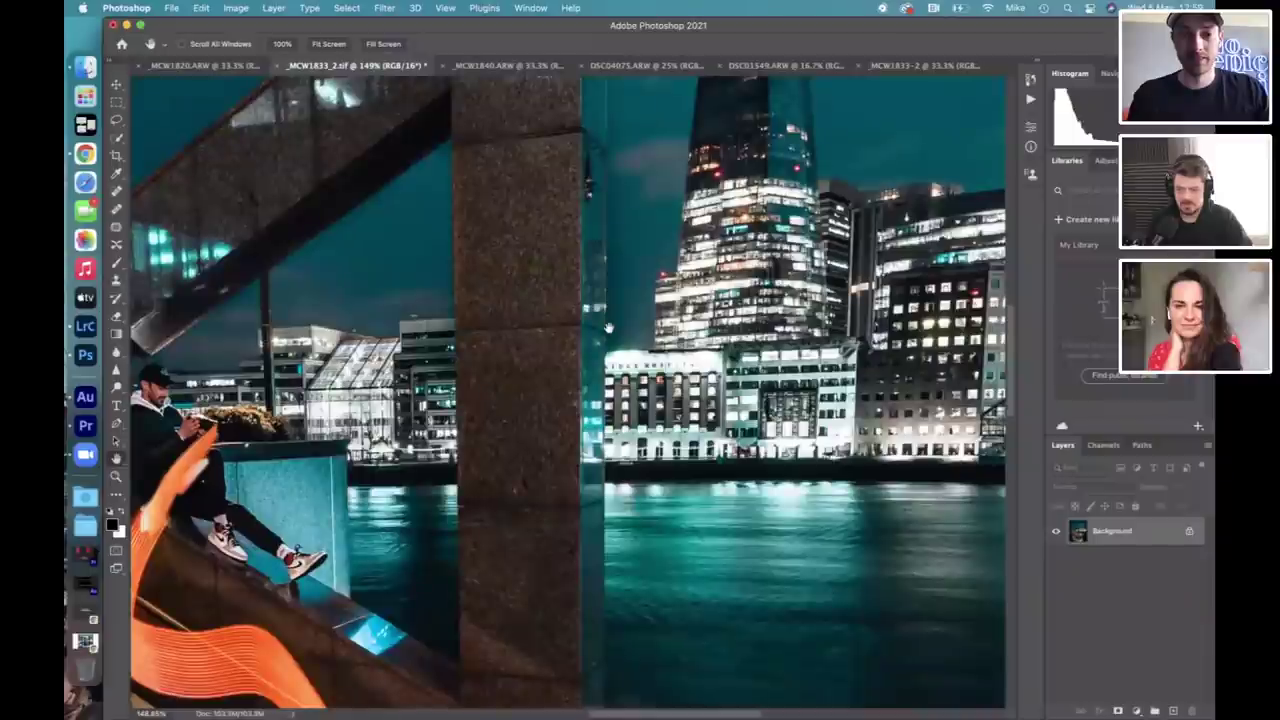
Remove the small dark fixture on the stone pillar's glass edge using the Spot Healing Brush at size 20.
{"action": "key", "text": "h"}
{"action": "left_click_drag", "start_coordinate": [543, 357], "coordinate": [517, 353]}
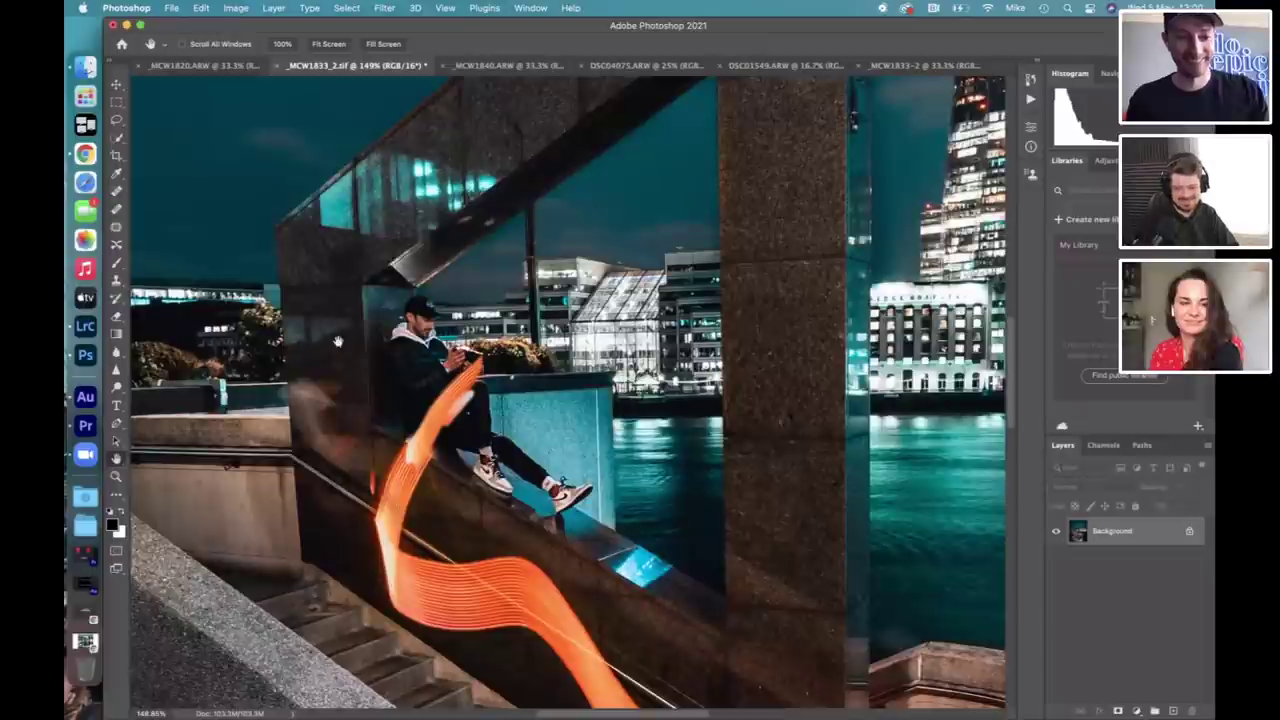
{"action": "left_click", "coordinate": [116, 191]}
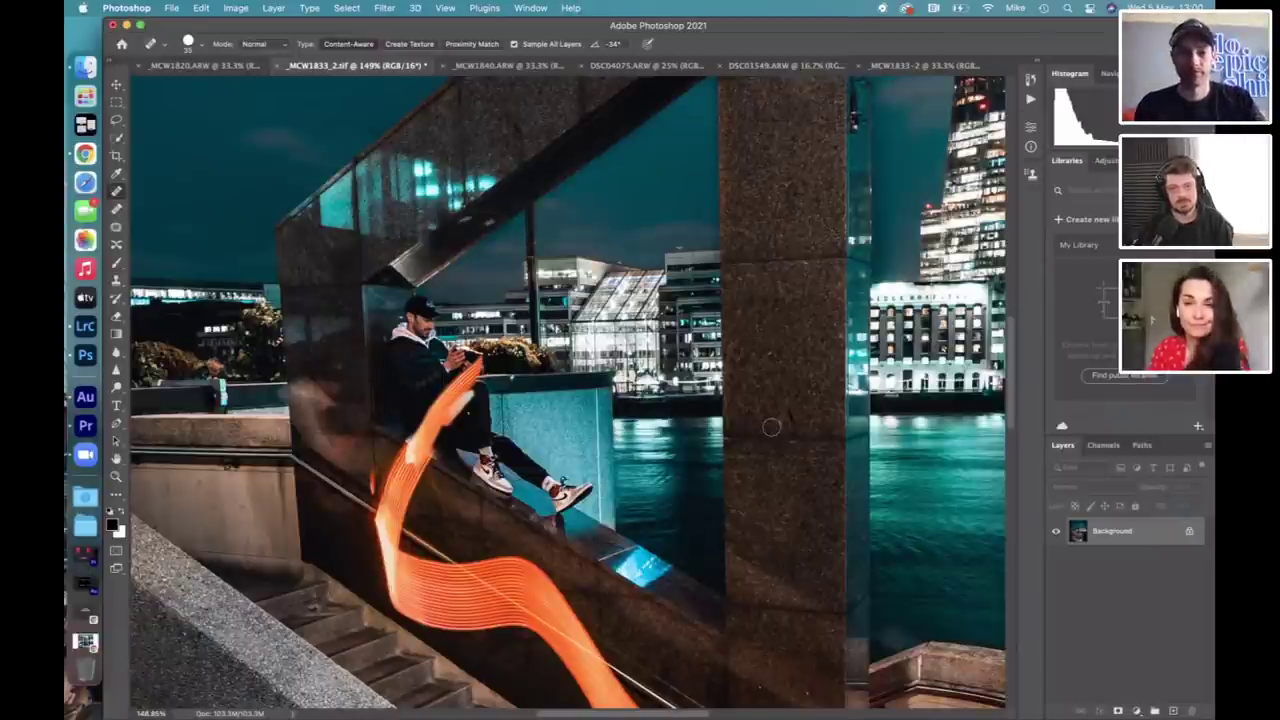
{"action": "key", "text": "bracketleft"}
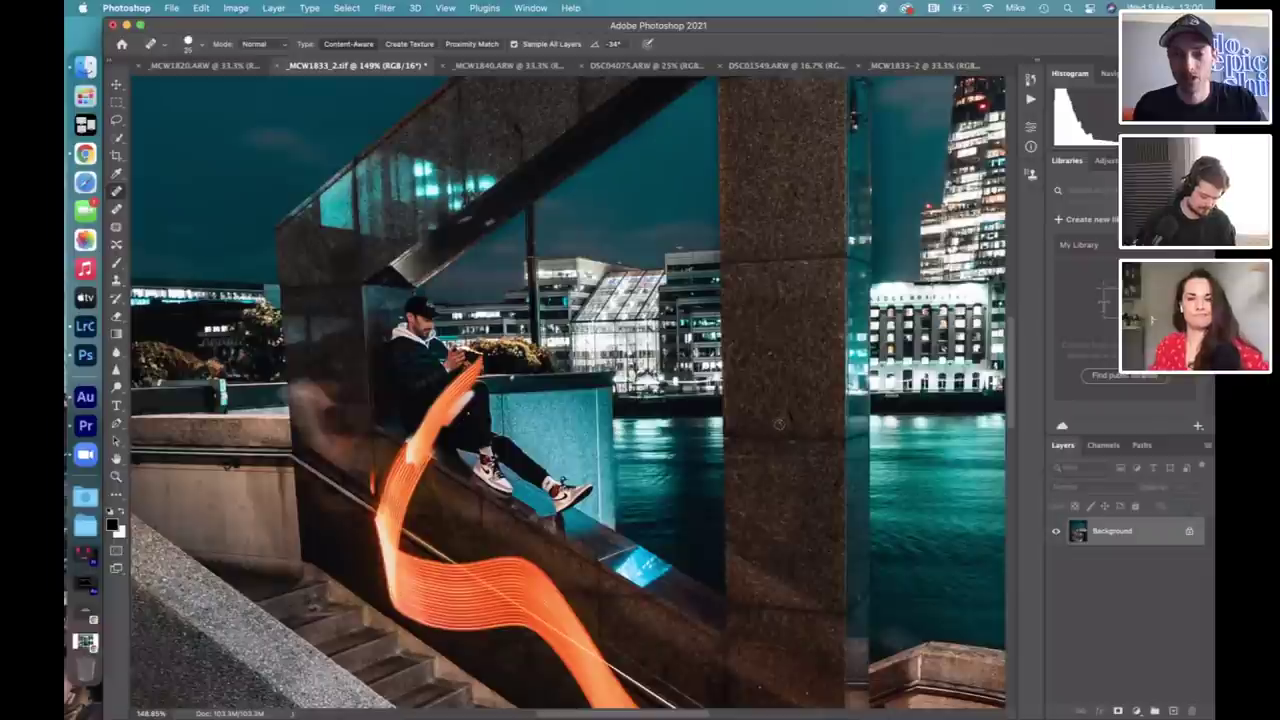
{"action": "key", "text": "bracketleft"}
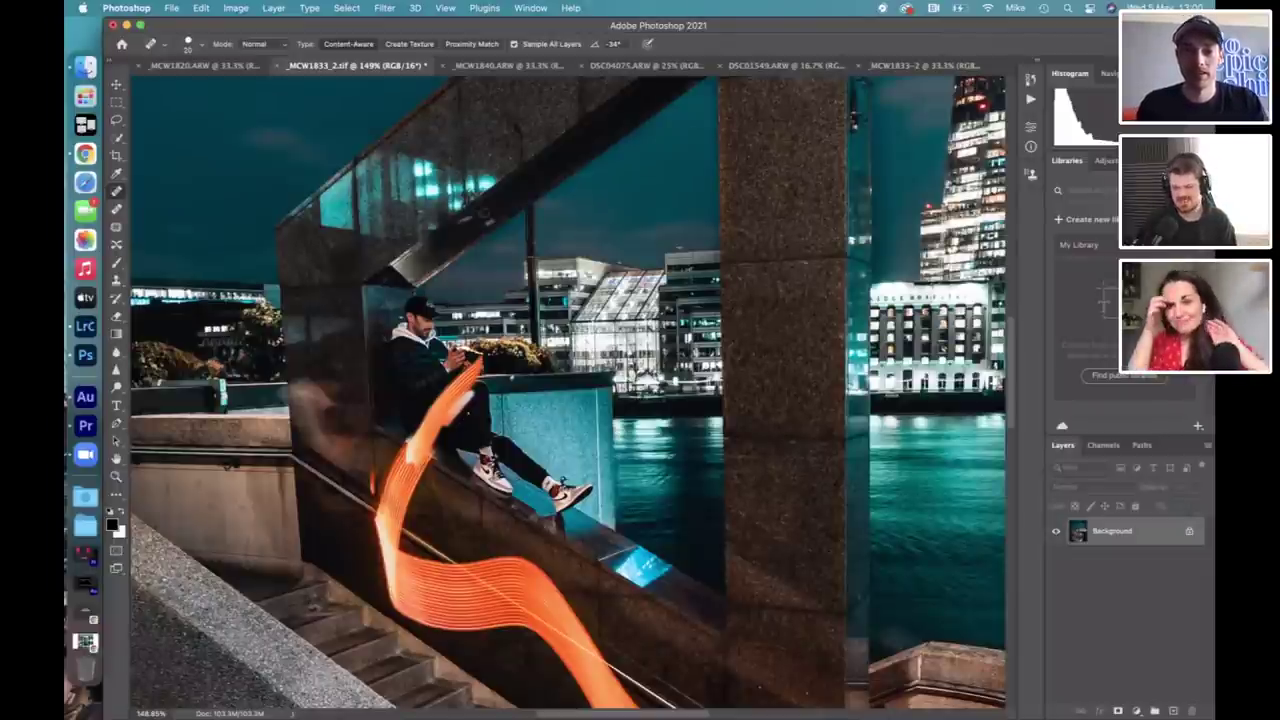
{"action": "scroll", "coordinate": [520, 320], "scroll_direction": "up", "scroll_amount": 5}
{"action": "scroll", "coordinate": [523, 355], "scroll_direction": "up", "scroll_amount": 3}
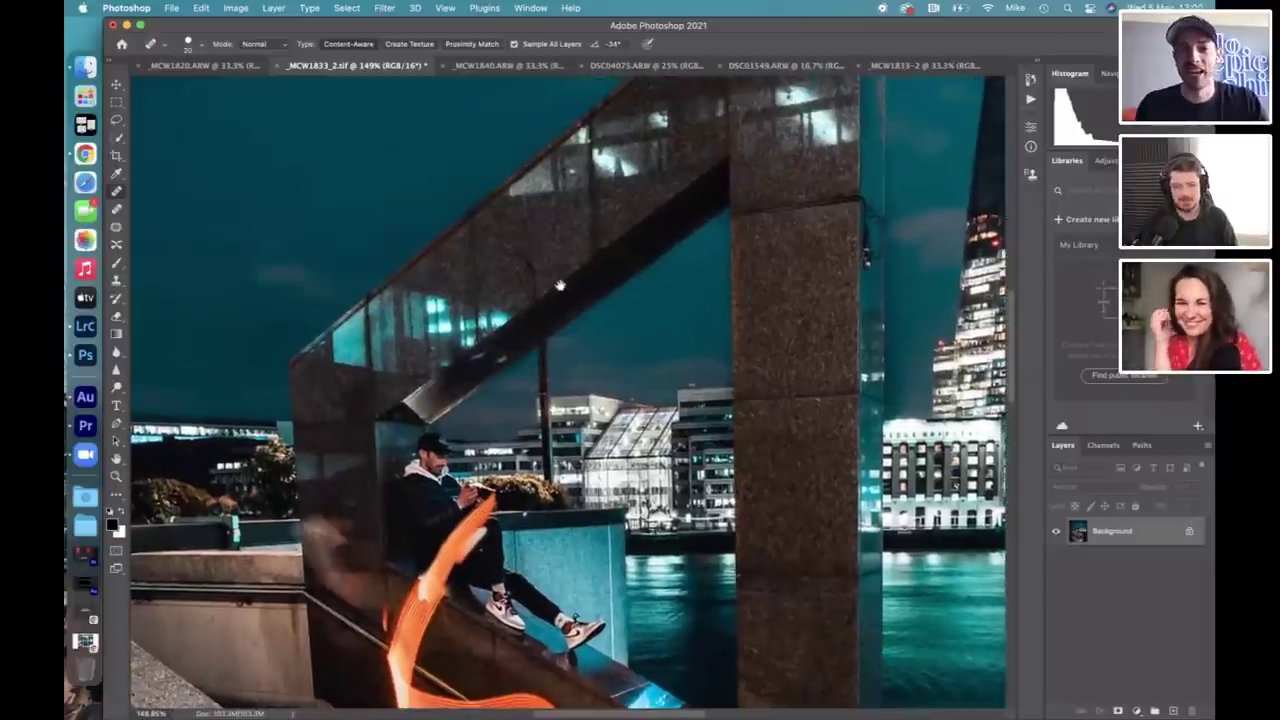
{"action": "scroll", "coordinate": [523, 355], "scroll_direction": "right", "scroll_amount": 3}
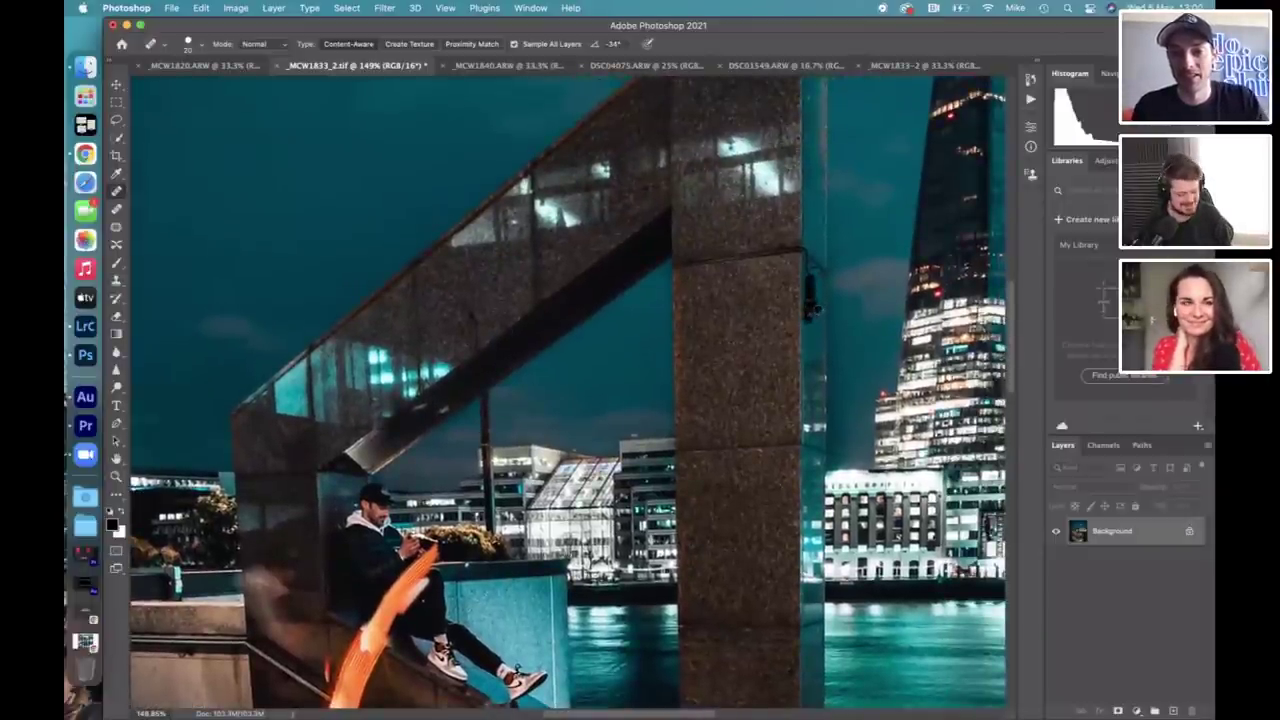
{"action": "left_click_drag", "start_coordinate": [807, 268], "coordinate": [808, 305]}
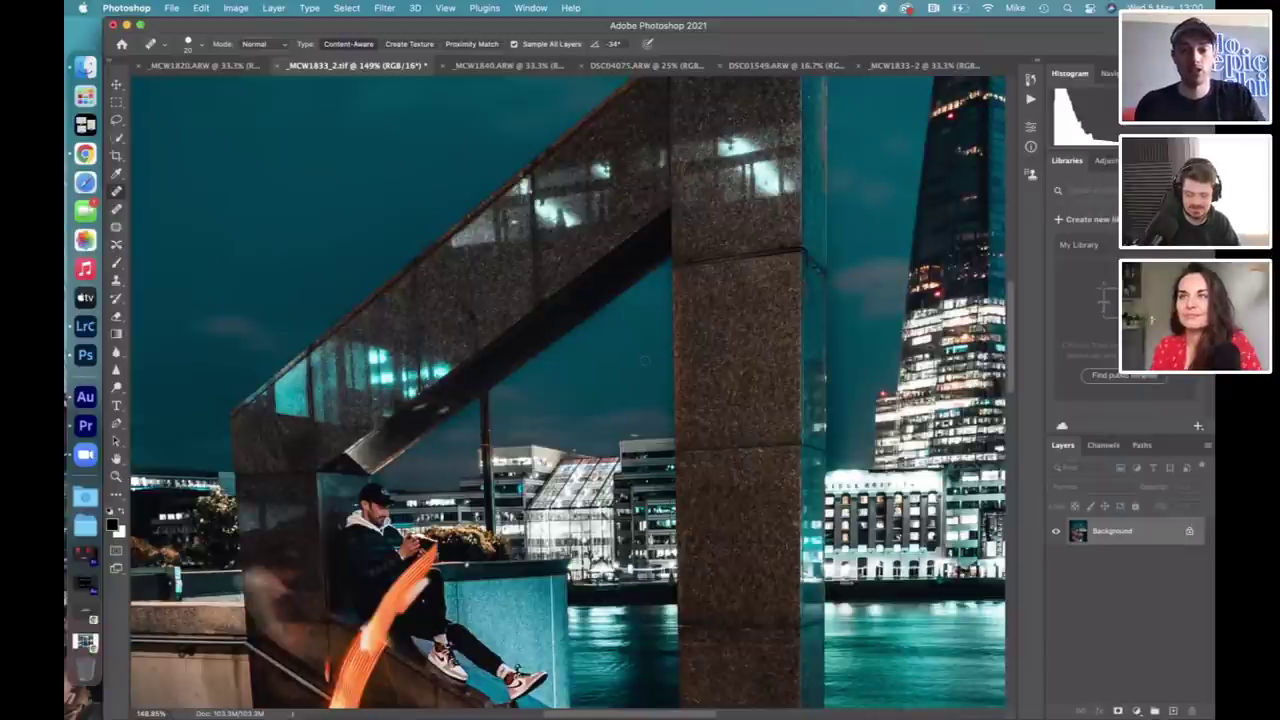
Heal the small light spots along the dark underside of the sloping beam above the seated man.
{"action": "key", "text": "h"}
{"action": "left_click_drag", "start_coordinate": [644, 360], "coordinate": [544, 339]}
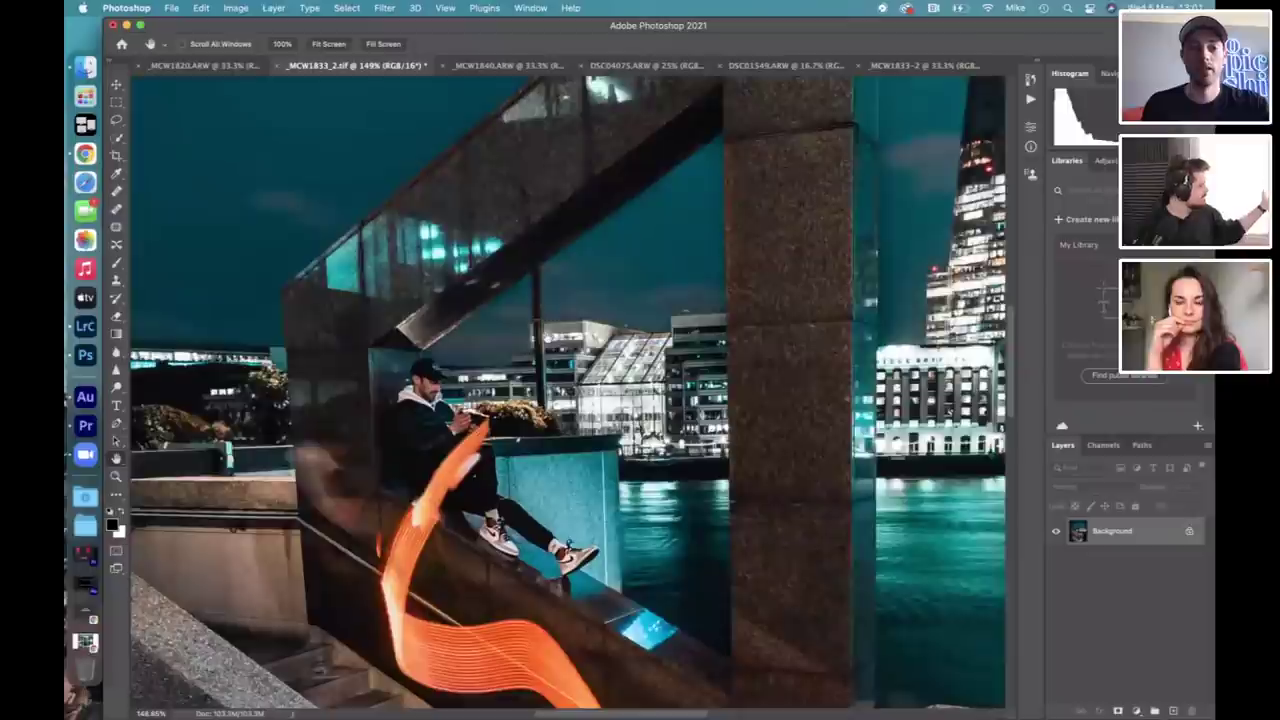
{"action": "left_click", "coordinate": [116, 190]}
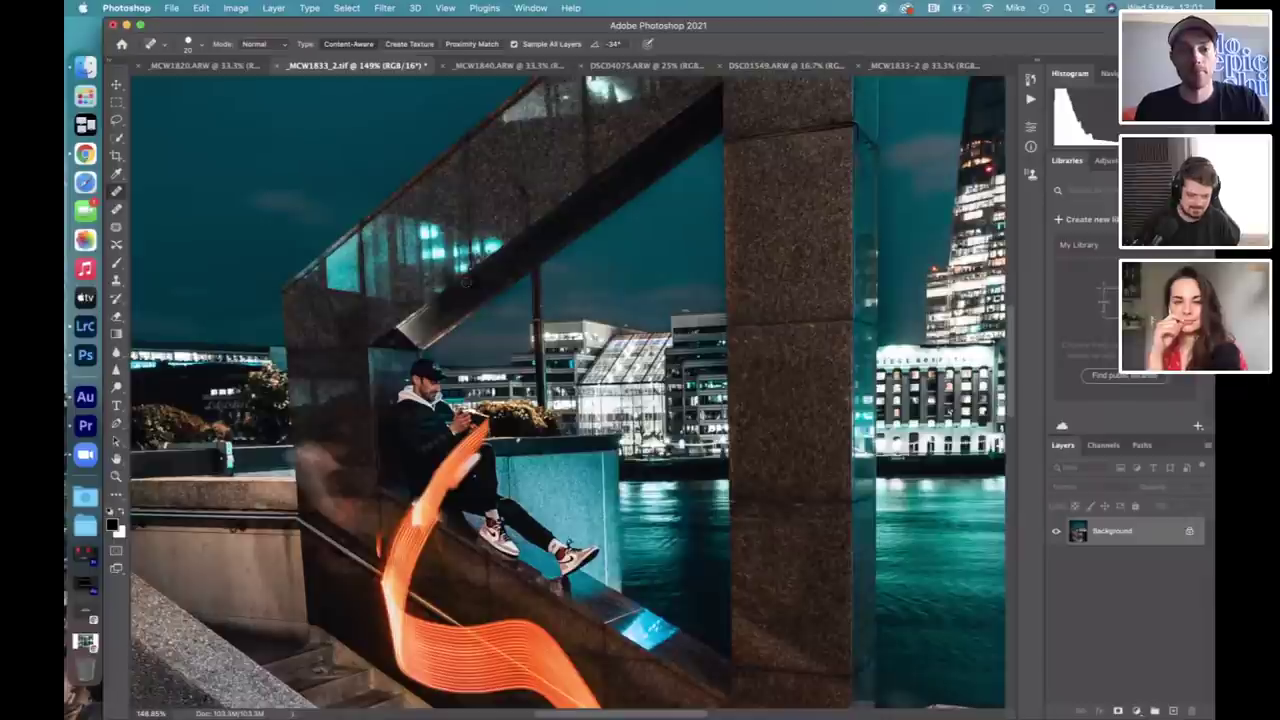
{"action": "left_click_drag", "start_coordinate": [474, 284], "coordinate": [633, 291]}
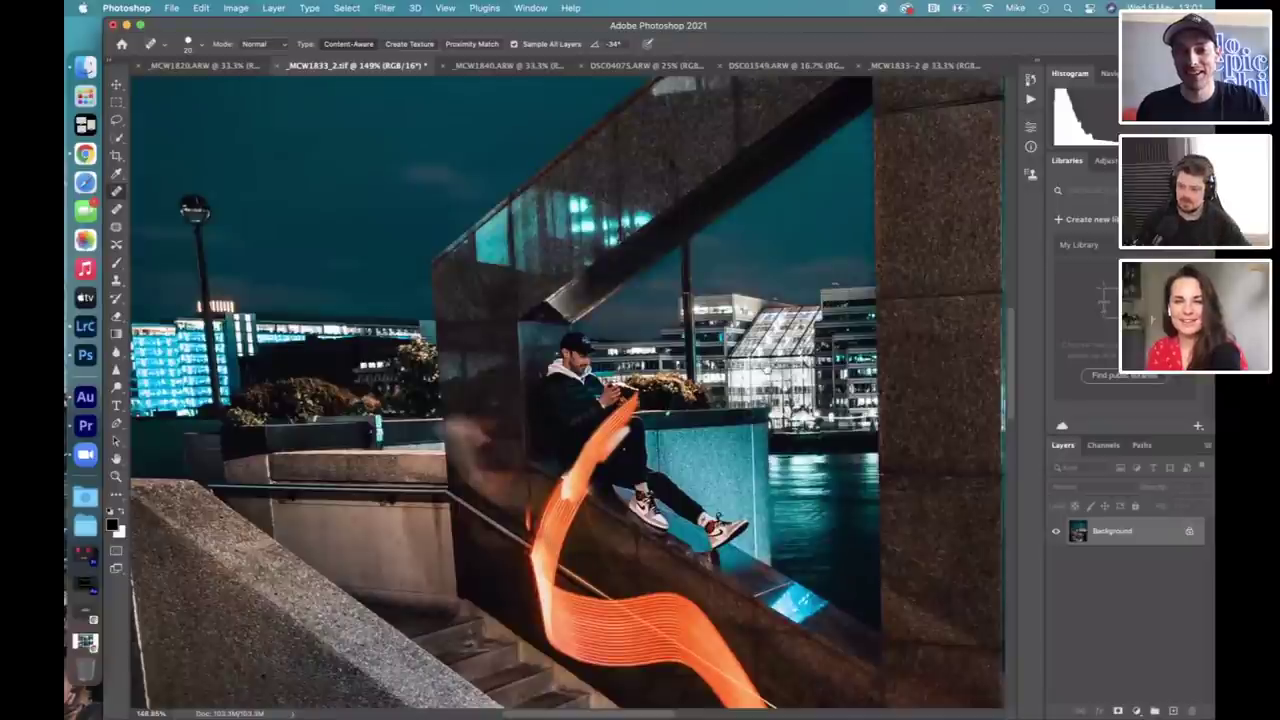
Heal the blemish on the sloping beam beside the pillar, enlarge the brush to 30, and undo the last healing of the pillar's bright reflections.
{"action": "scroll", "coordinate": [739, 468], "scroll_direction": "up", "scroll_amount": 5}
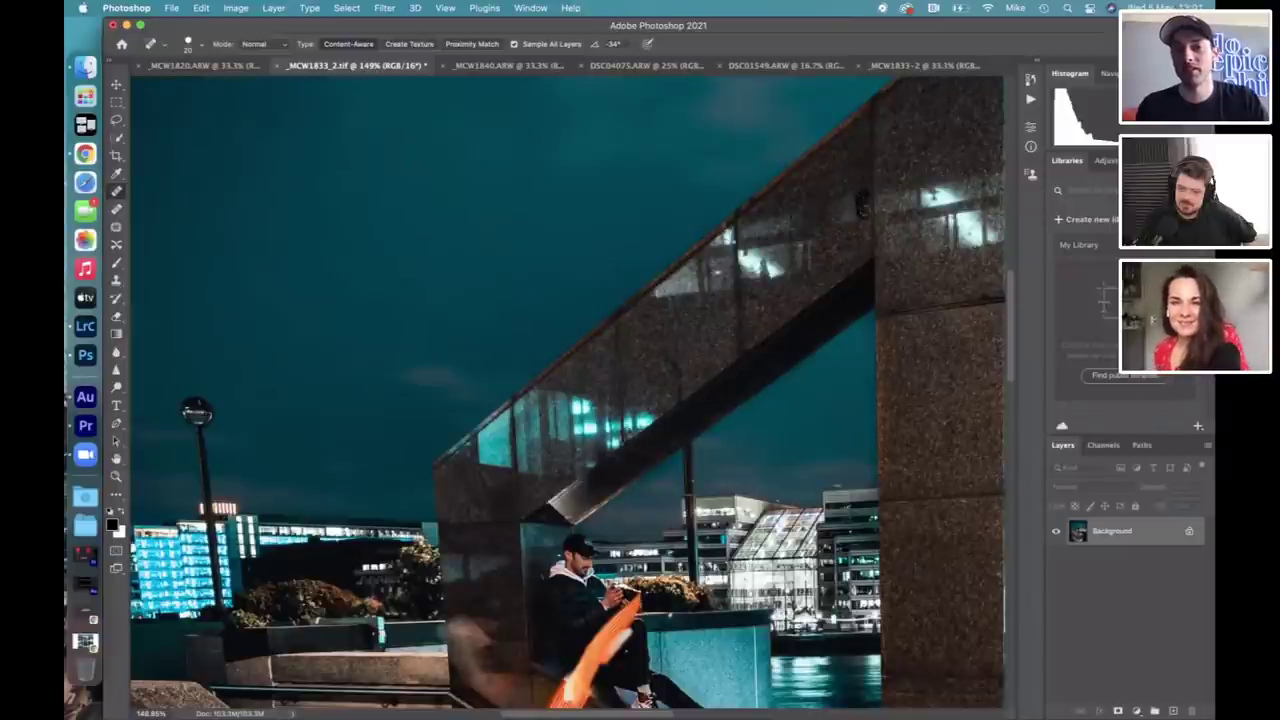
{"action": "mouse_move", "coordinate": [857, 206]}
{"action": "left_mouse_down"}
{"action": "mouse_move", "coordinate": [923, 195]}
{"action": "mouse_move", "coordinate": [742, 261]}
{"action": "mouse_move", "coordinate": [826, 245]}
{"action": "mouse_move", "coordinate": [738, 265]}
{"action": "mouse_move", "coordinate": [818, 260]}
{"action": "mouse_move", "coordinate": [823, 277]}
{"action": "mouse_move", "coordinate": [798, 290]}
{"action": "mouse_move", "coordinate": [818, 292]}
{"action": "mouse_move", "coordinate": [756, 283]}
{"action": "mouse_move", "coordinate": [766, 292]}
{"action": "mouse_move", "coordinate": [820, 273]}
{"action": "left_mouse_up"}
{"action": "key", "text": "bracketright"}
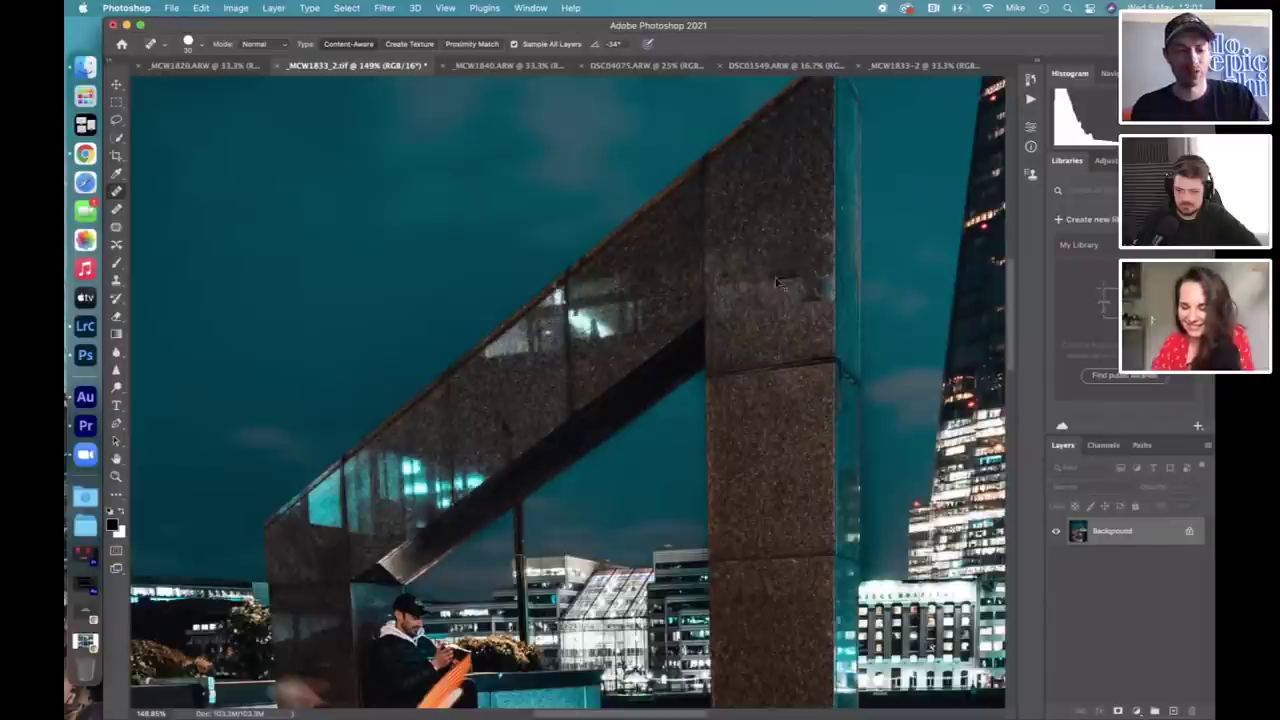
{"action": "key", "text": "super+z"}
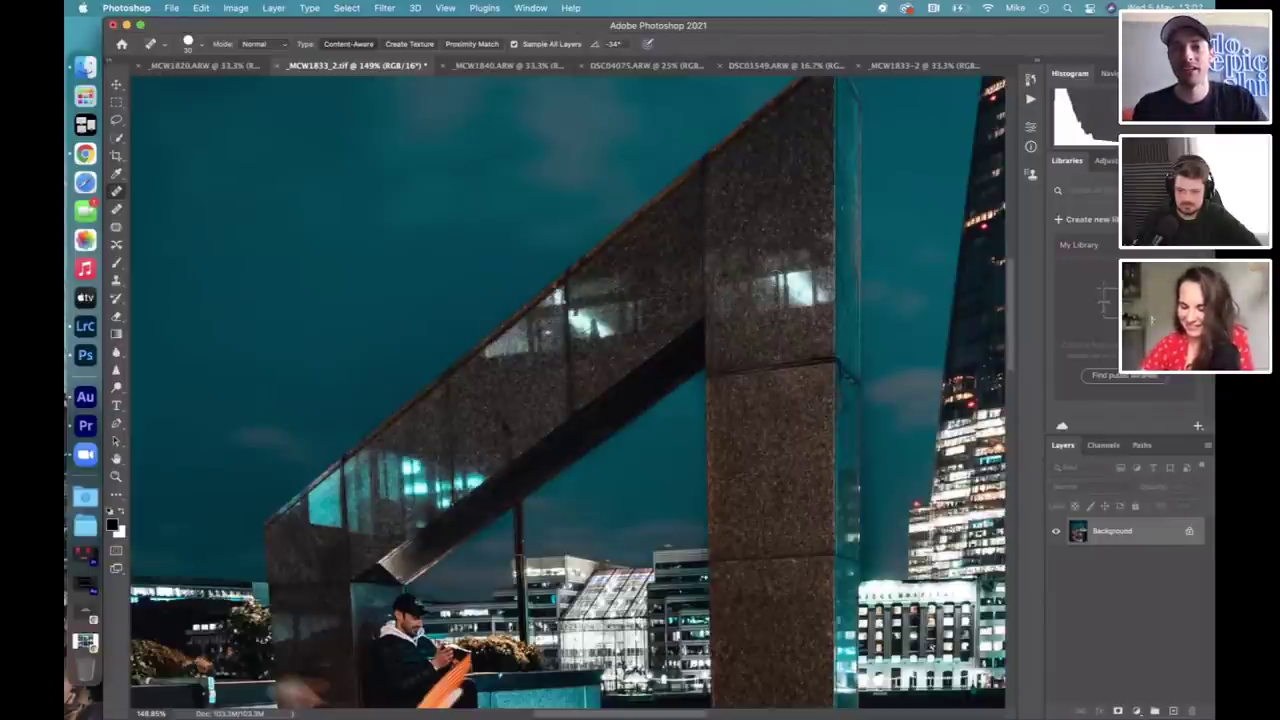
Heal away the bright reflections on the upper stone pillar and cover their remaining traces with sampled stone using the Clone Stamp at size 50.
{"action": "mouse_move", "coordinate": [720, 288]}
{"action": "left_mouse_down"}
{"action": "mouse_move", "coordinate": [728, 305]}
{"action": "mouse_move", "coordinate": [746, 282]}
{"action": "mouse_move", "coordinate": [820, 271]}
{"action": "mouse_move", "coordinate": [826, 296]}
{"action": "mouse_move", "coordinate": [765, 312]}
{"action": "mouse_move", "coordinate": [781, 285]}
{"action": "left_mouse_up"}
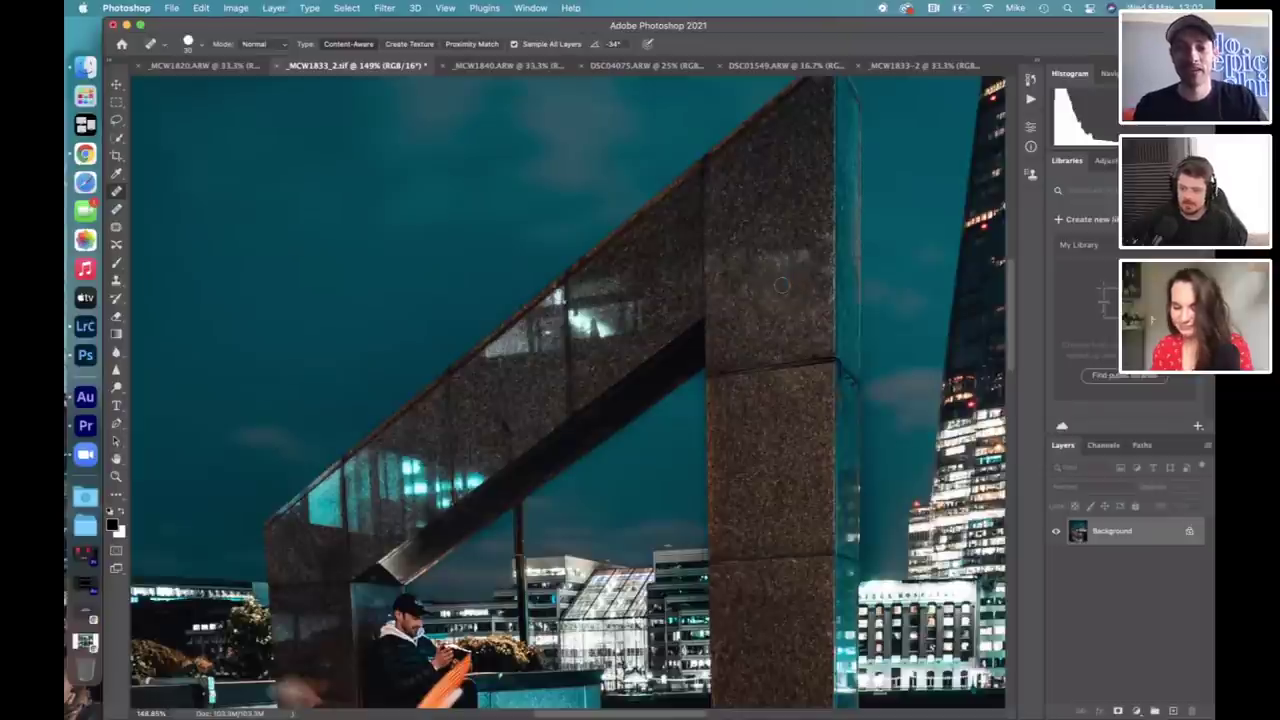
{"action": "left_click", "coordinate": [116, 280]}
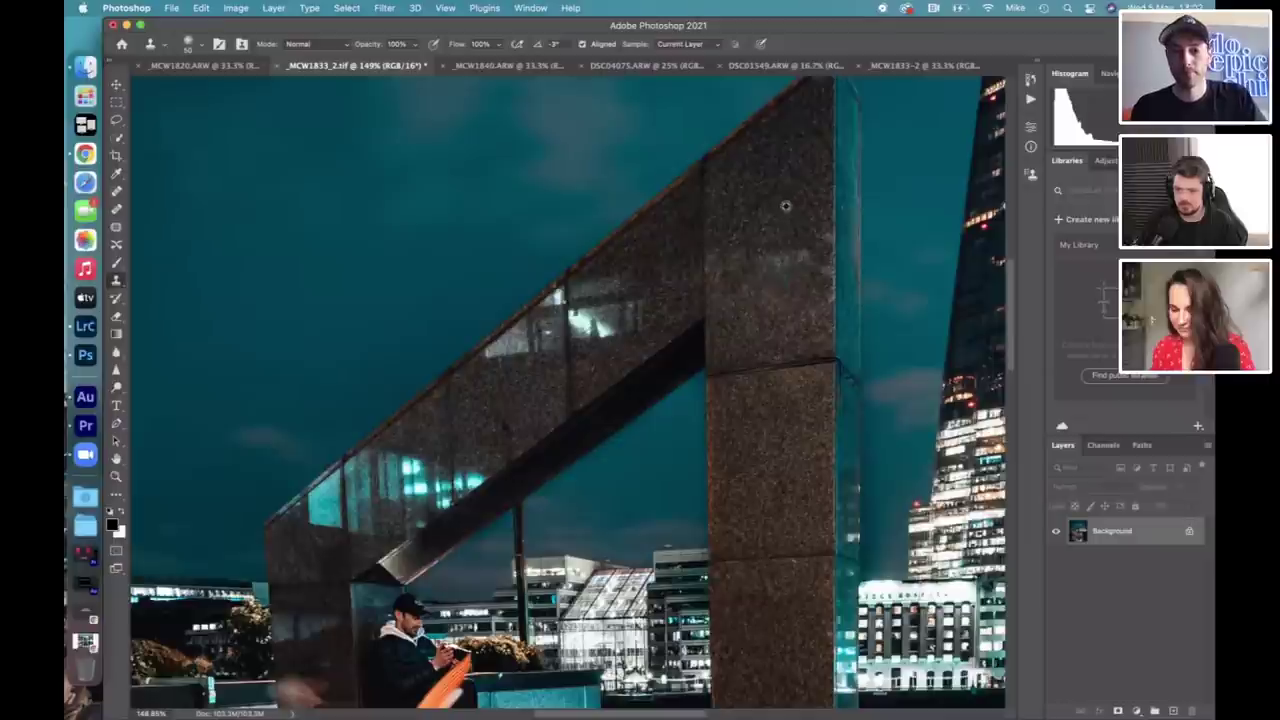
{"action": "mouse_move", "coordinate": [776, 275]}
{"action": "left_mouse_down"}
{"action": "mouse_move", "coordinate": [796, 260]}
{"action": "mouse_move", "coordinate": [764, 259]}
{"action": "mouse_move", "coordinate": [791, 250]}
{"action": "mouse_move", "coordinate": [740, 262]}
{"action": "left_mouse_up"}
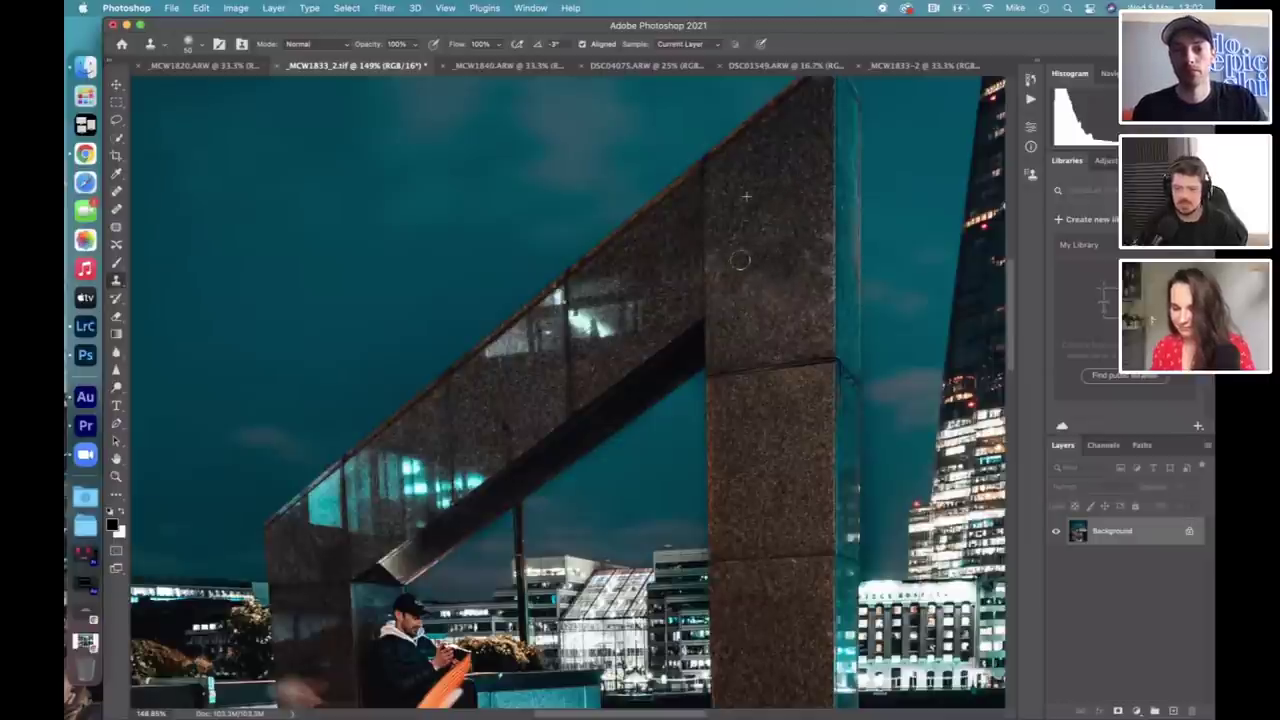
{"action": "left_click_drag", "start_coordinate": [808, 300], "coordinate": [755, 306]}
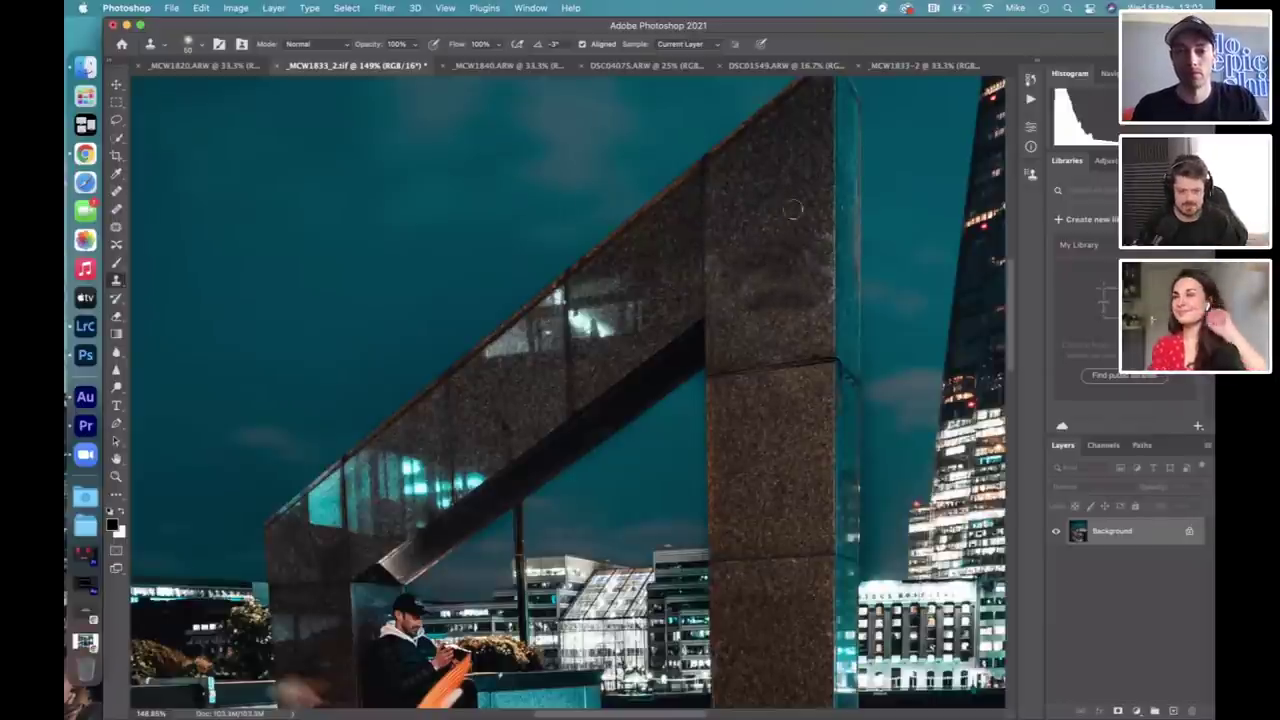
{"action": "left_click", "coordinate": [740, 215], "text": "alt"}
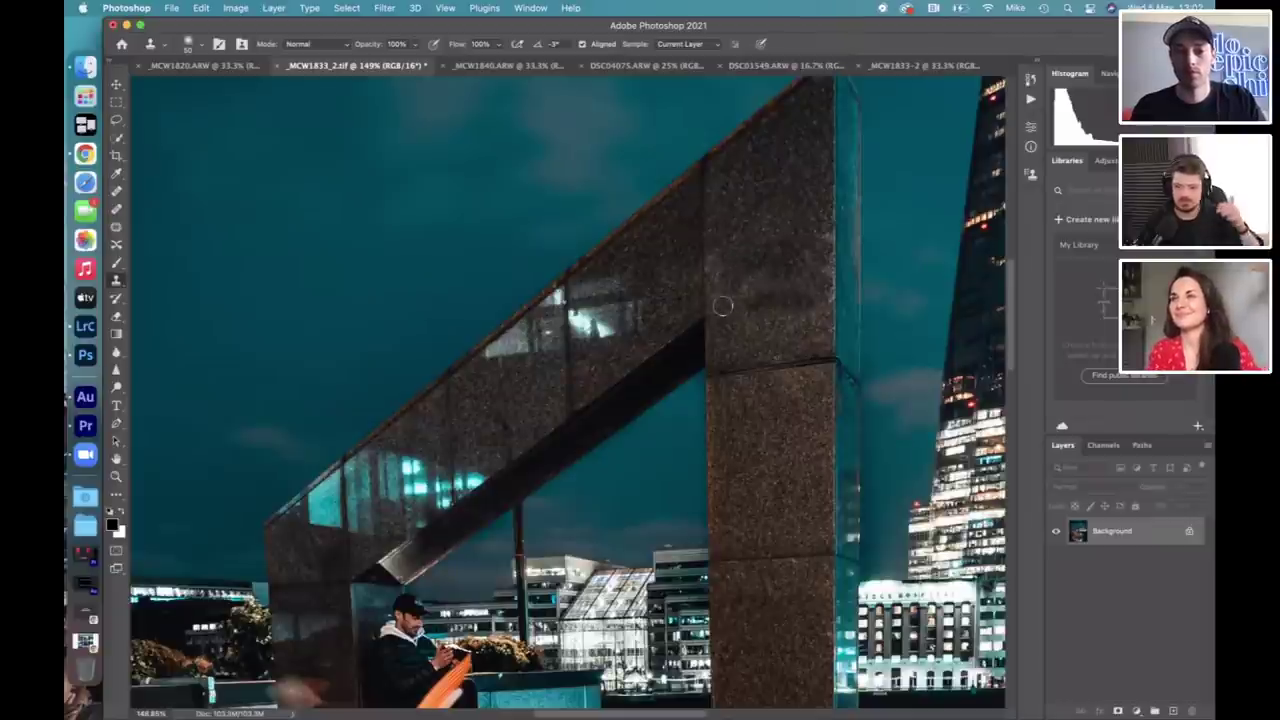
{"action": "mouse_move", "coordinate": [723, 303]}
{"action": "left_mouse_down"}
{"action": "mouse_move", "coordinate": [771, 282]}
{"action": "mouse_move", "coordinate": [727, 277]}
{"action": "left_mouse_up"}
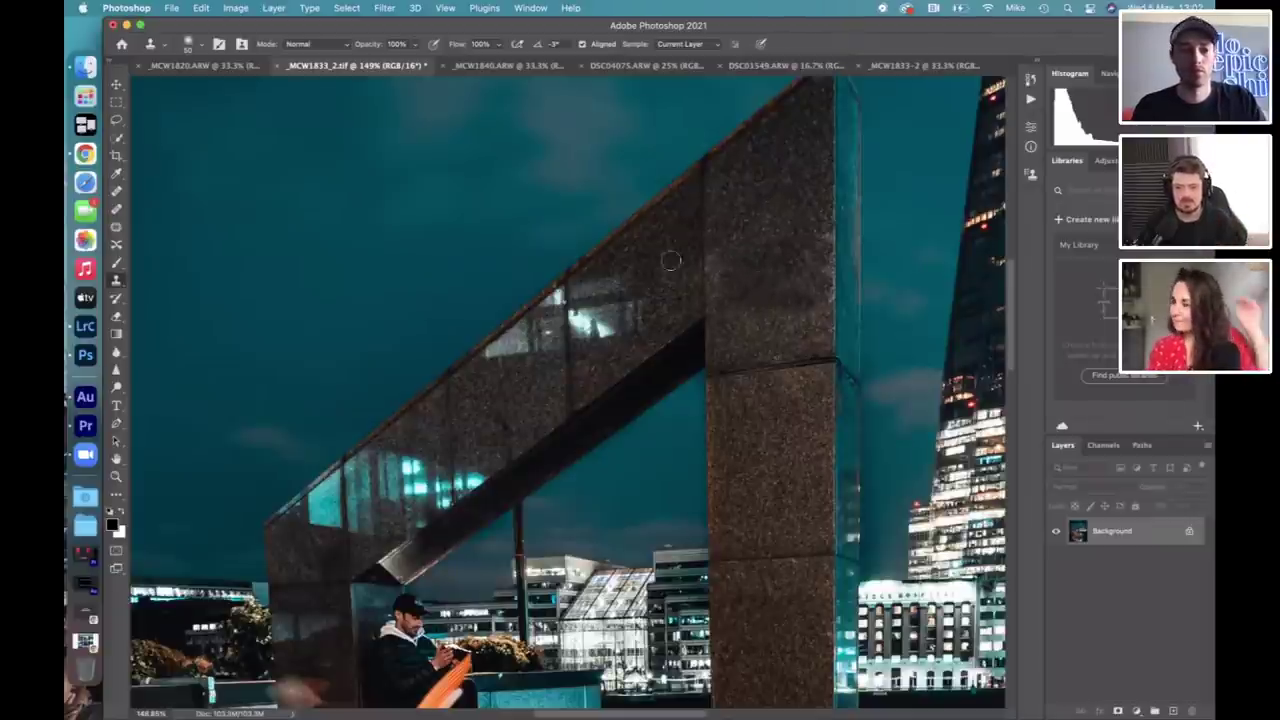
Blend the retouched patch on the upper pillar into the surrounding stone with the Healing Brush, reducing its size to 40 and finally 30.
{"action": "left_click", "coordinate": [116, 196]}
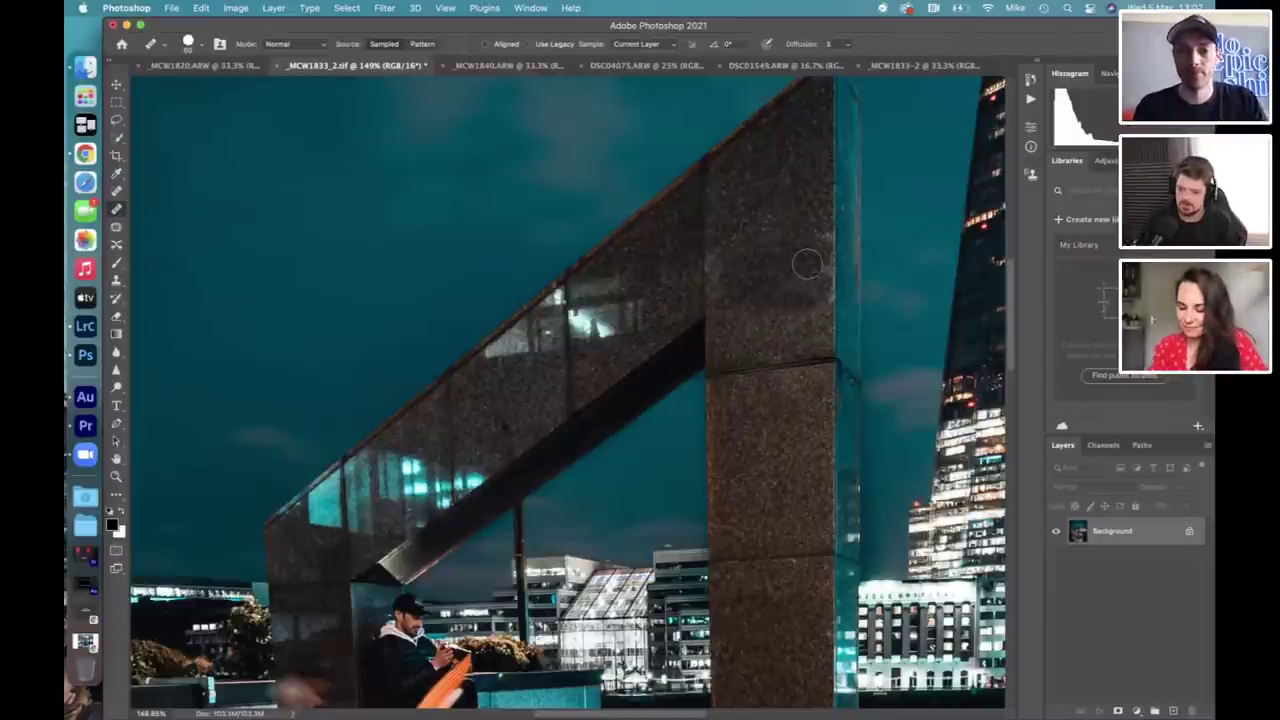
{"action": "left_click_drag", "start_coordinate": [808, 263], "coordinate": [797, 280]}
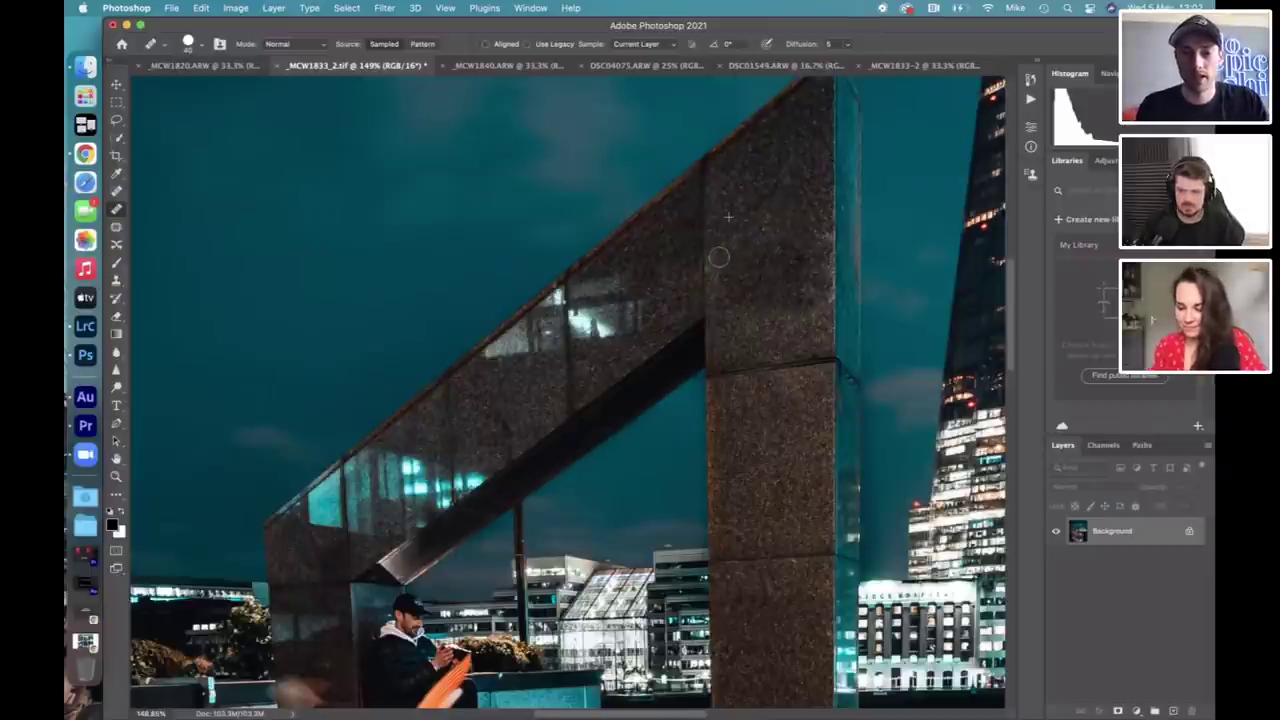
{"action": "left_click_drag", "start_coordinate": [722, 255], "coordinate": [723, 265]}
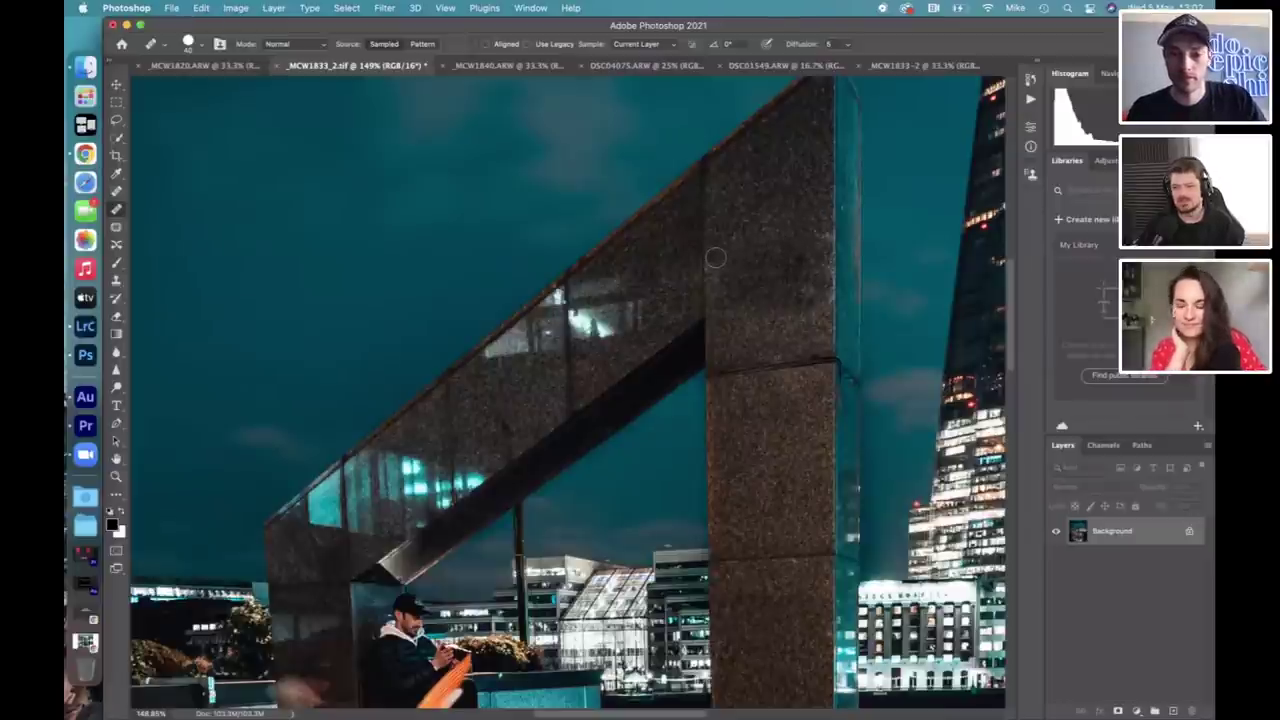
{"action": "left_click_drag", "start_coordinate": [710, 256], "coordinate": [716, 272]}
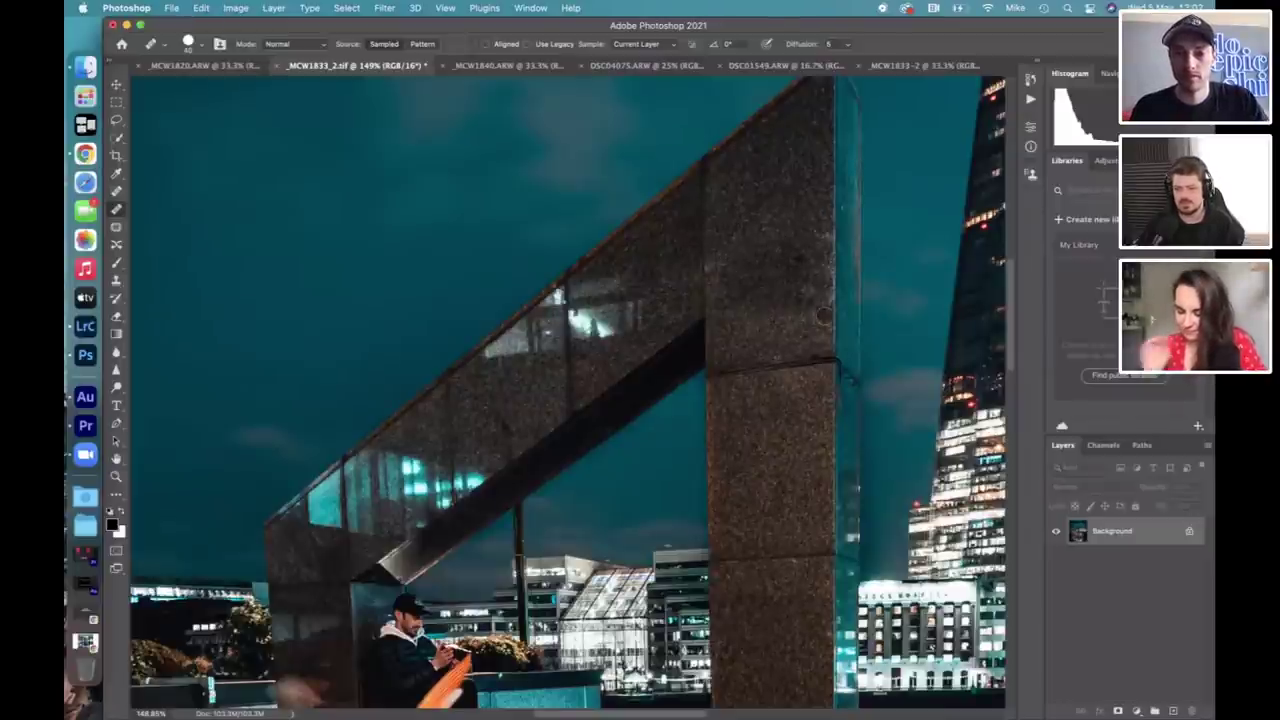
{"action": "left_click_drag", "start_coordinate": [824, 297], "coordinate": [826, 296]}
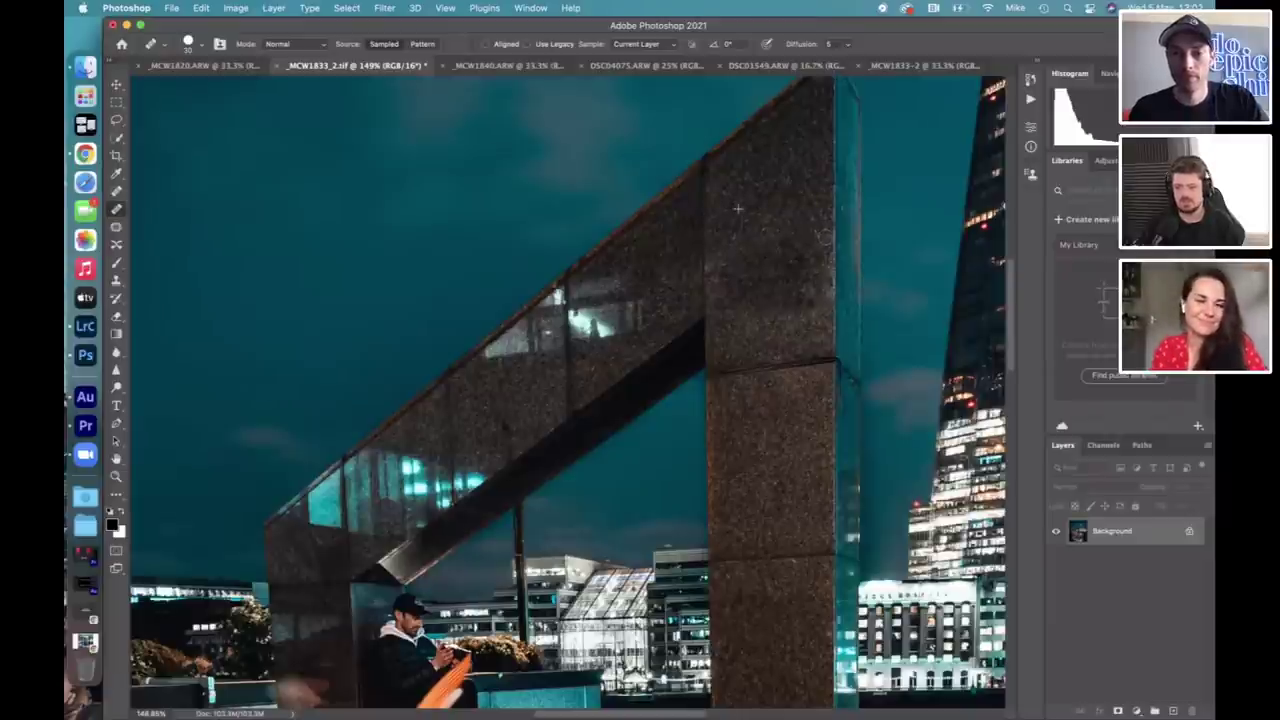
{"action": "left_click_drag", "start_coordinate": [820, 244], "coordinate": [723, 265]}
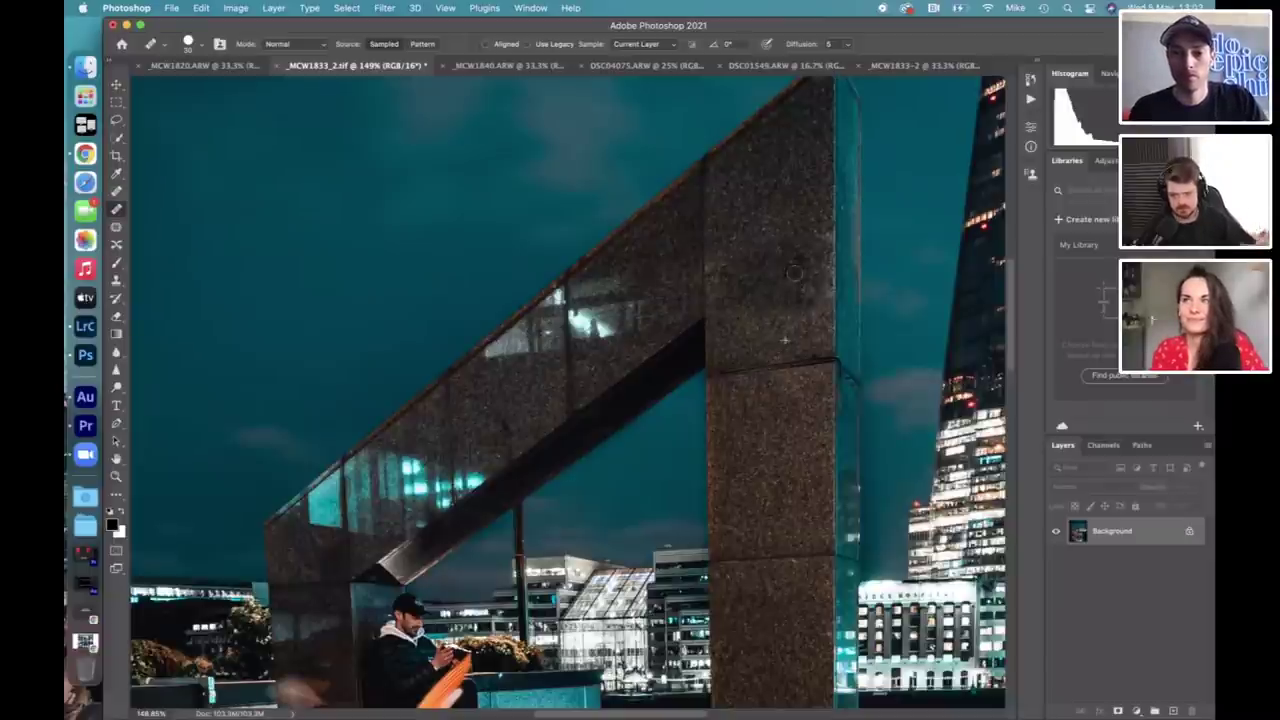
{"action": "mouse_move", "coordinate": [794, 272]}
{"action": "left_mouse_down"}
{"action": "mouse_move", "coordinate": [797, 261]}
{"action": "mouse_move", "coordinate": [735, 256]}
{"action": "left_mouse_up"}
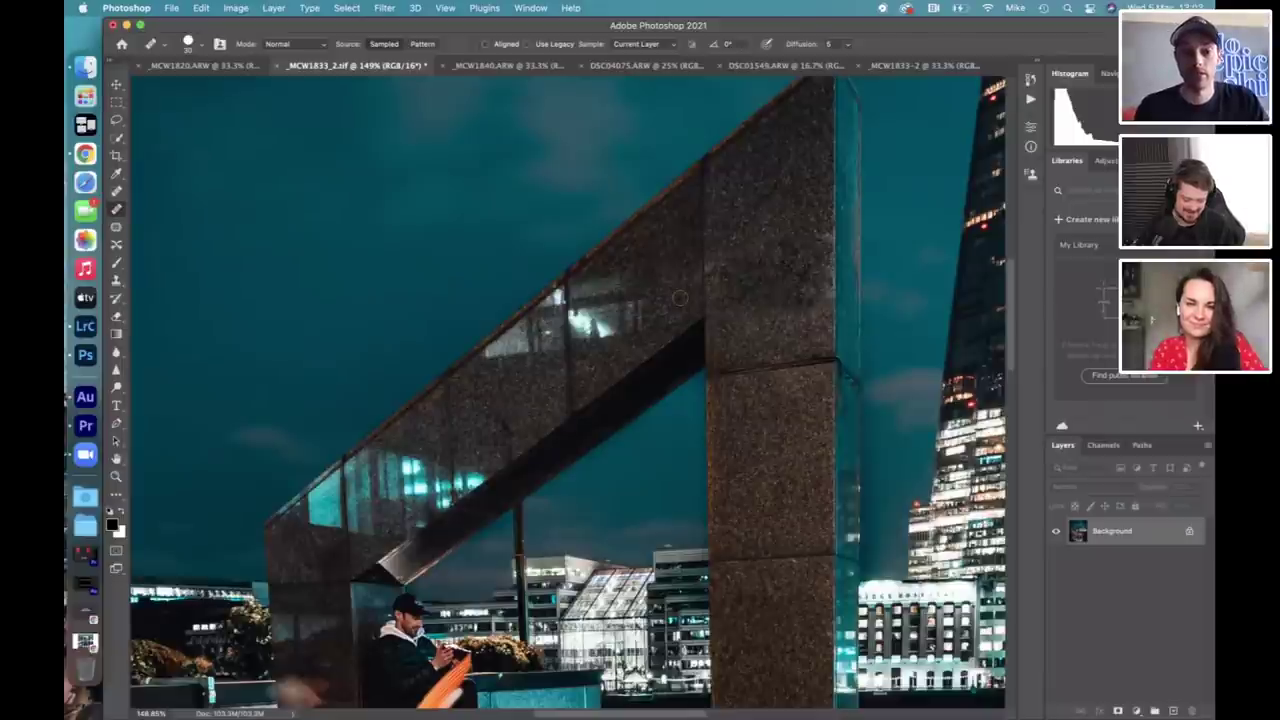
Sample clean stone on the sloping beam and examine the beam's bright reflections and the retouched pillar at several magnifications.
{"action": "left_click", "coordinate": [598, 355], "text": "alt"}
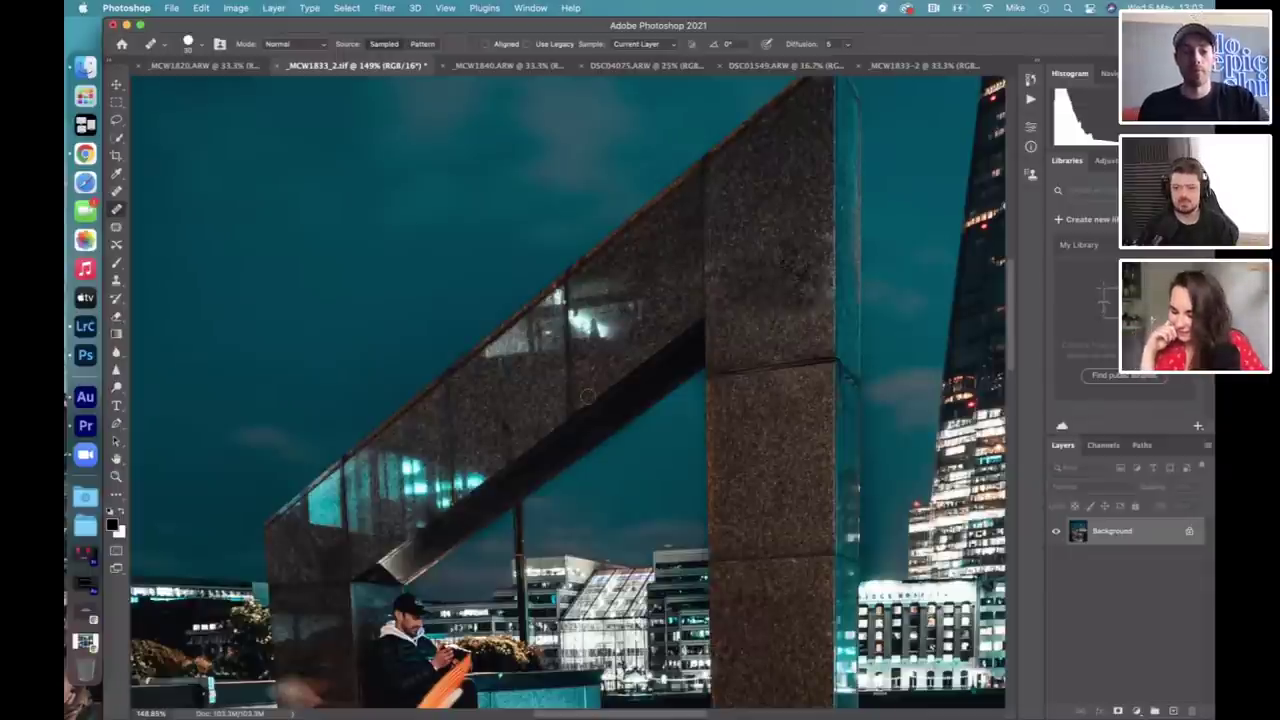
{"action": "scroll", "coordinate": [588, 396], "scroll_direction": "down", "scroll_amount": 3}
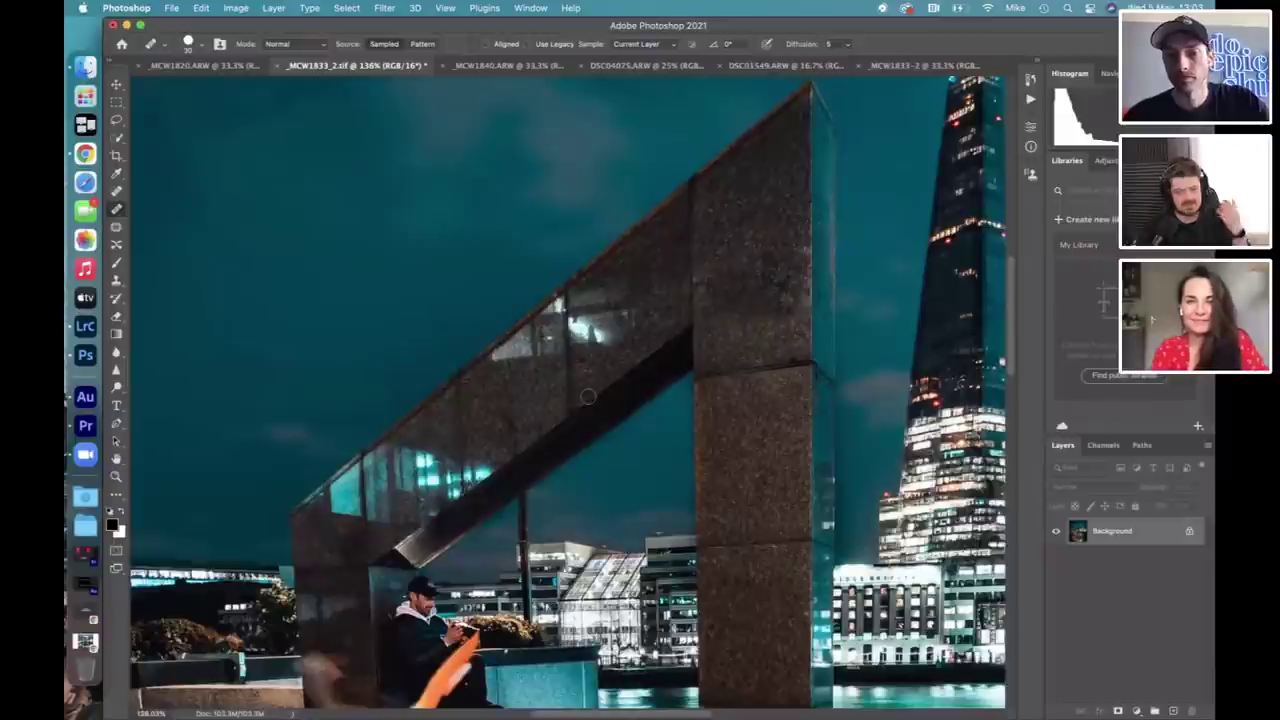
{"action": "scroll", "coordinate": [588, 396], "scroll_direction": "down", "scroll_amount": 3}
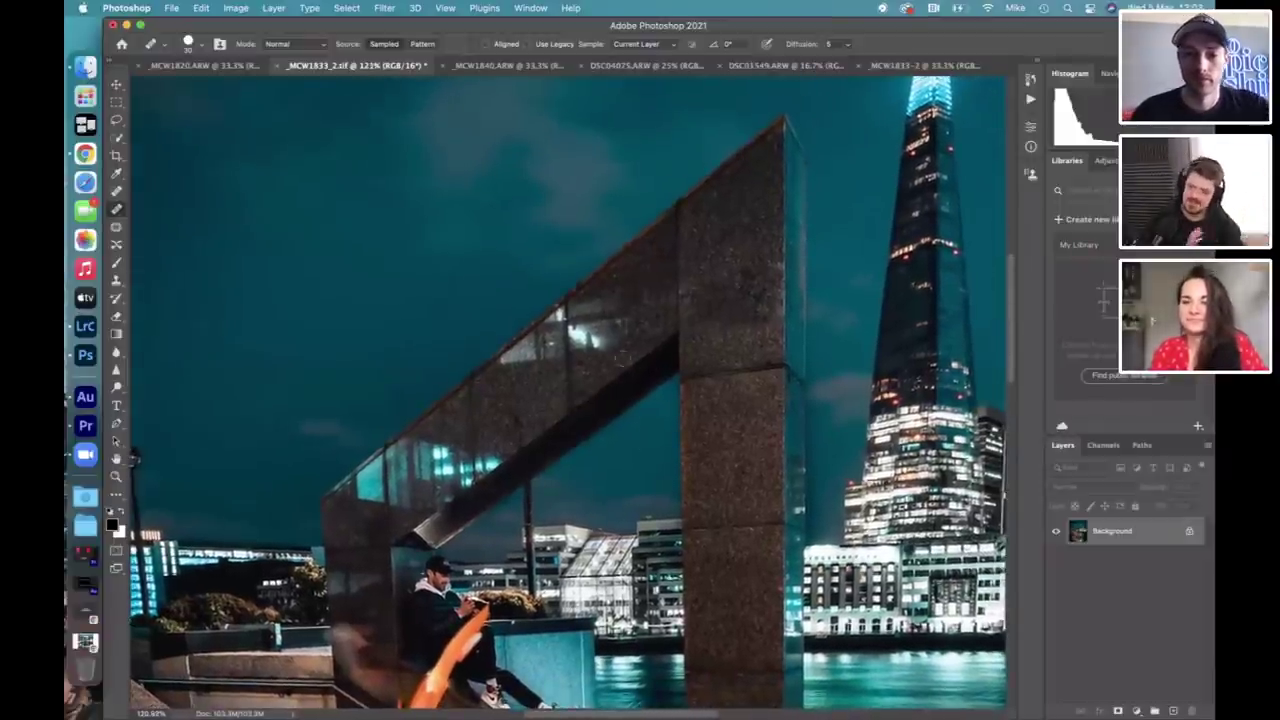
{"action": "scroll", "coordinate": [590, 390], "scroll_direction": "up", "scroll_amount": 1}
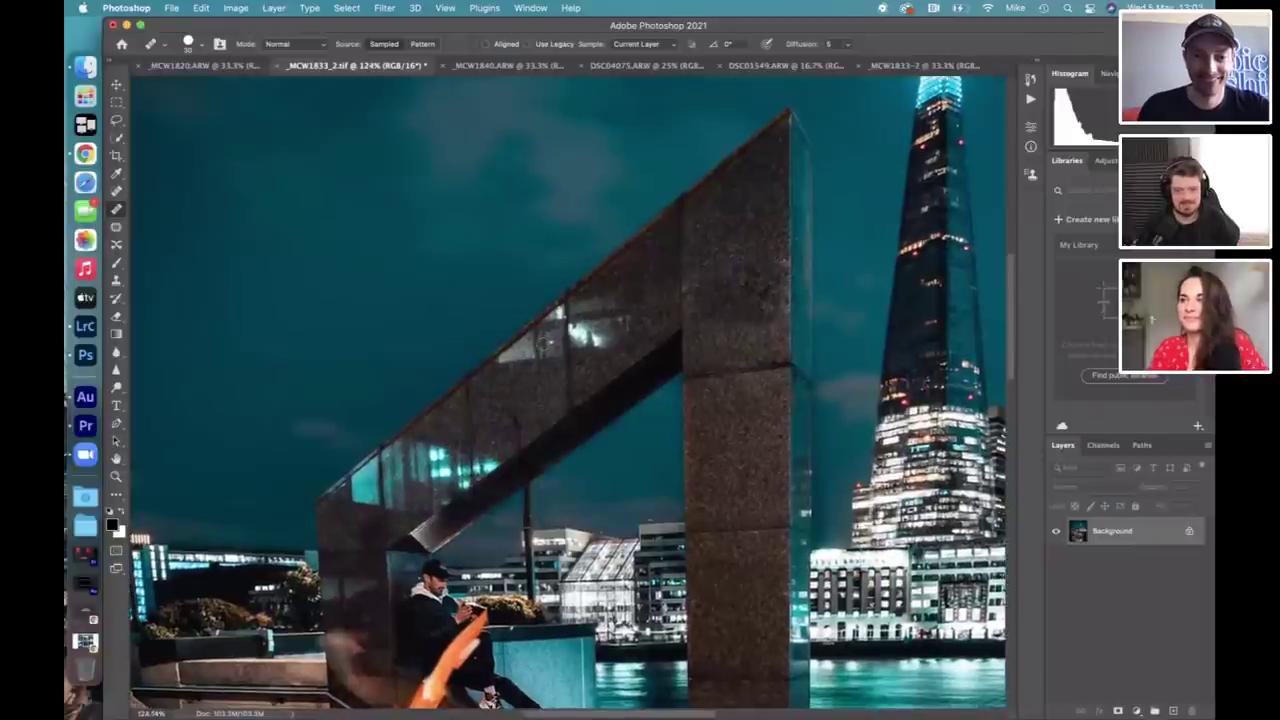
{"action": "scroll", "coordinate": [474, 422], "scroll_direction": "up", "scroll_amount": 1}
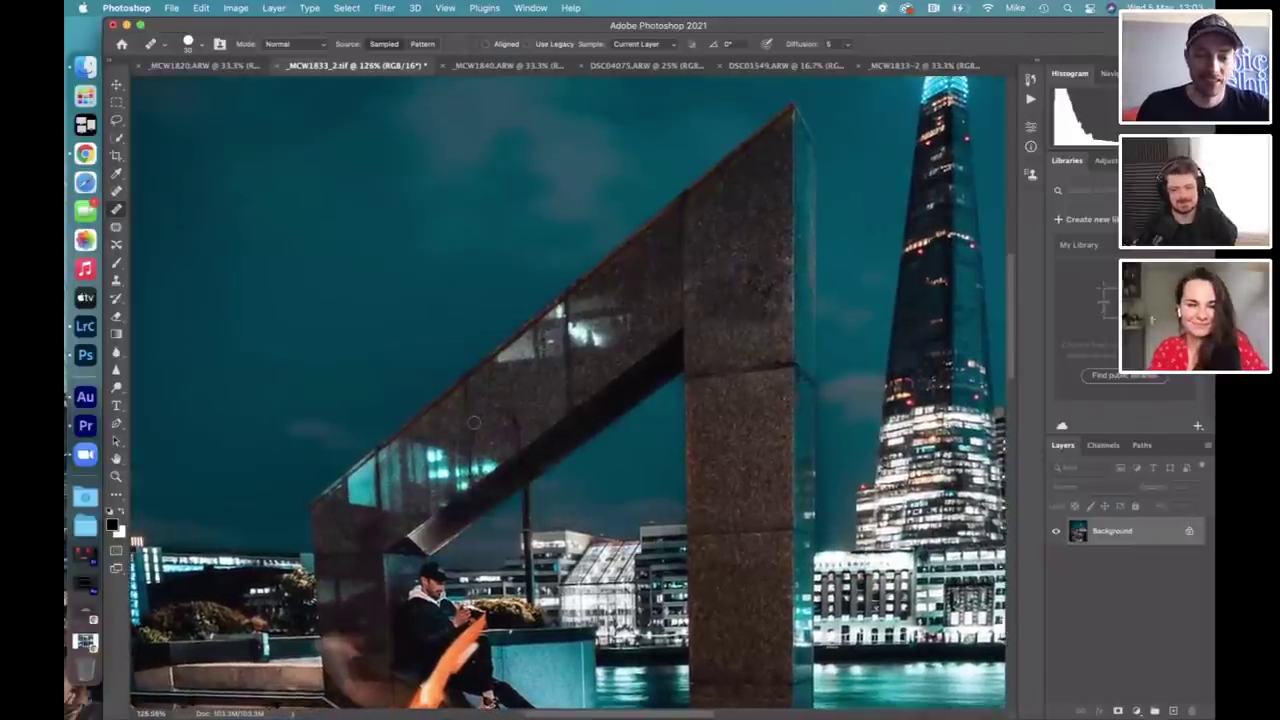
{"action": "scroll", "coordinate": [474, 422], "scroll_direction": "up", "scroll_amount": 1}
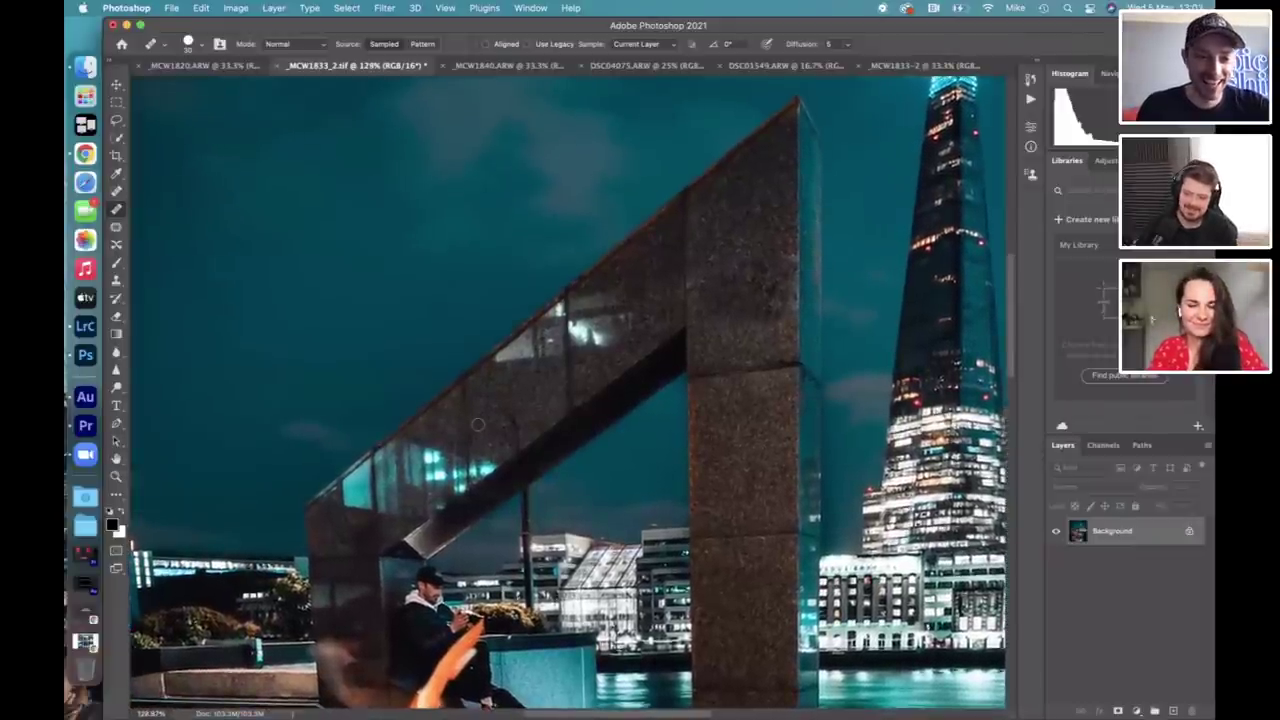
{"action": "scroll", "coordinate": [455, 422], "scroll_direction": "up", "scroll_amount": 2}
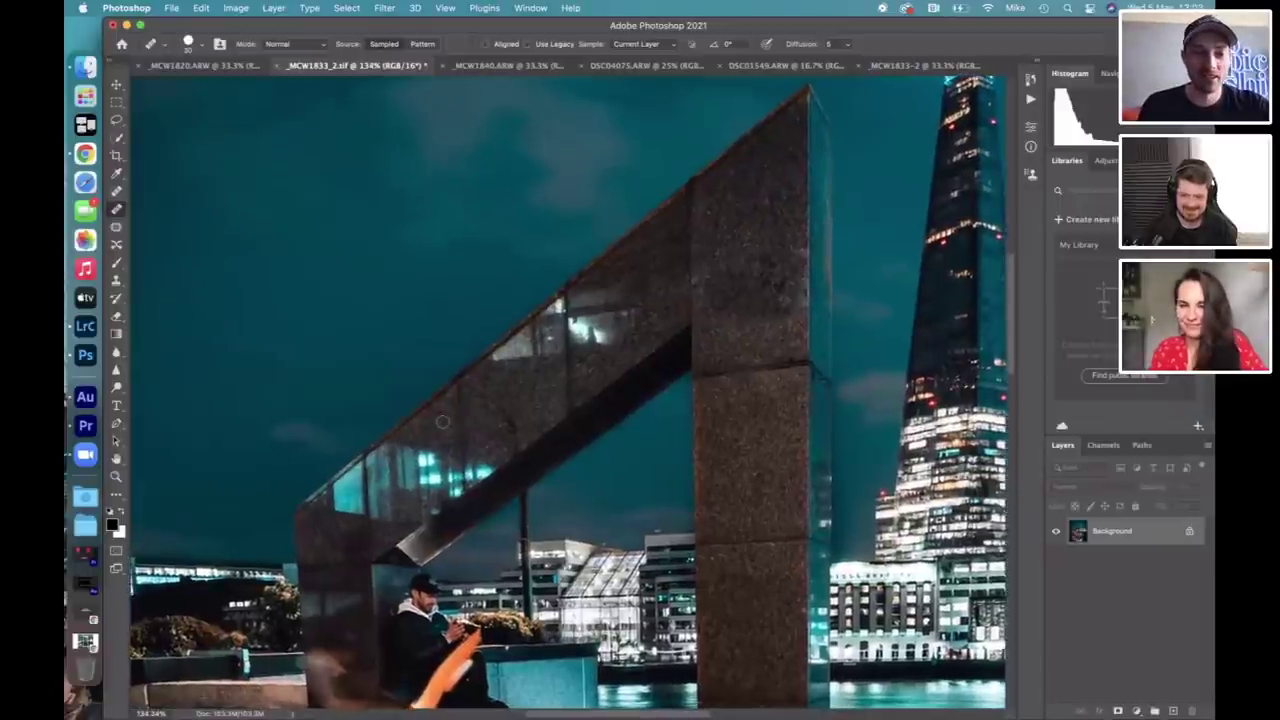
{"action": "scroll", "coordinate": [442, 421], "scroll_direction": "up", "scroll_amount": 1}
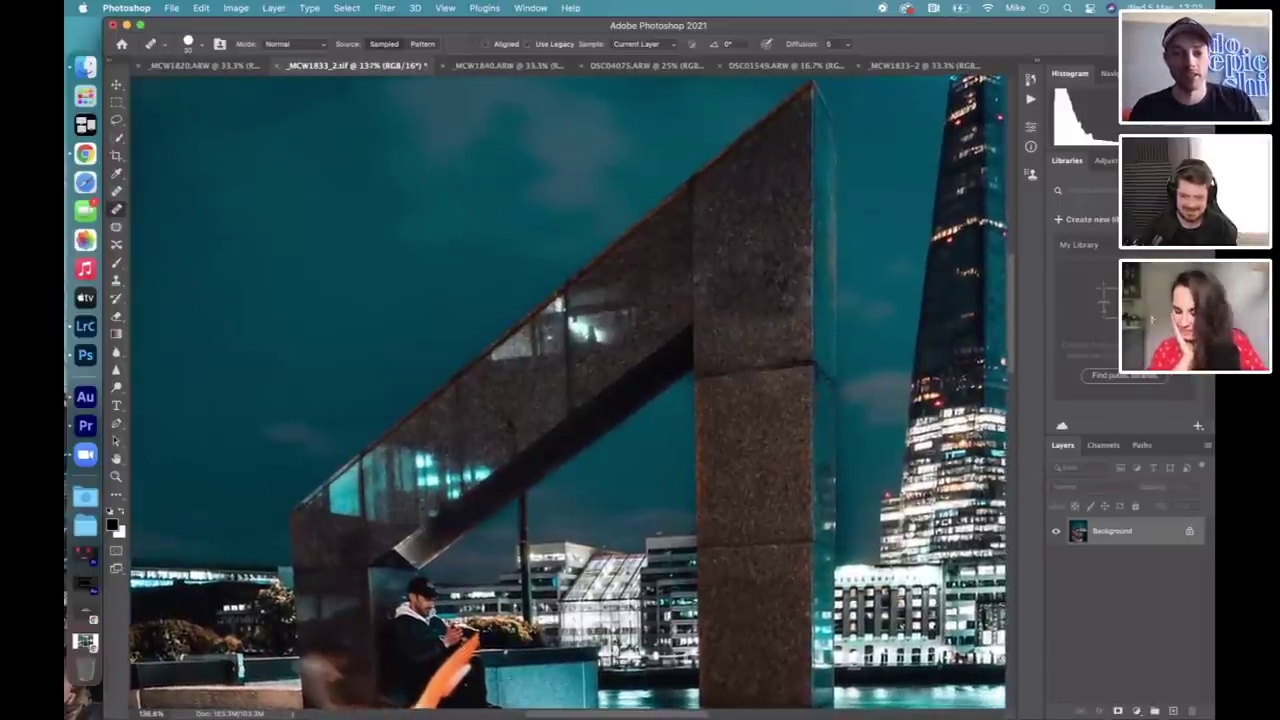
{"action": "scroll", "coordinate": [442, 421], "scroll_direction": "up", "scroll_amount": 1}
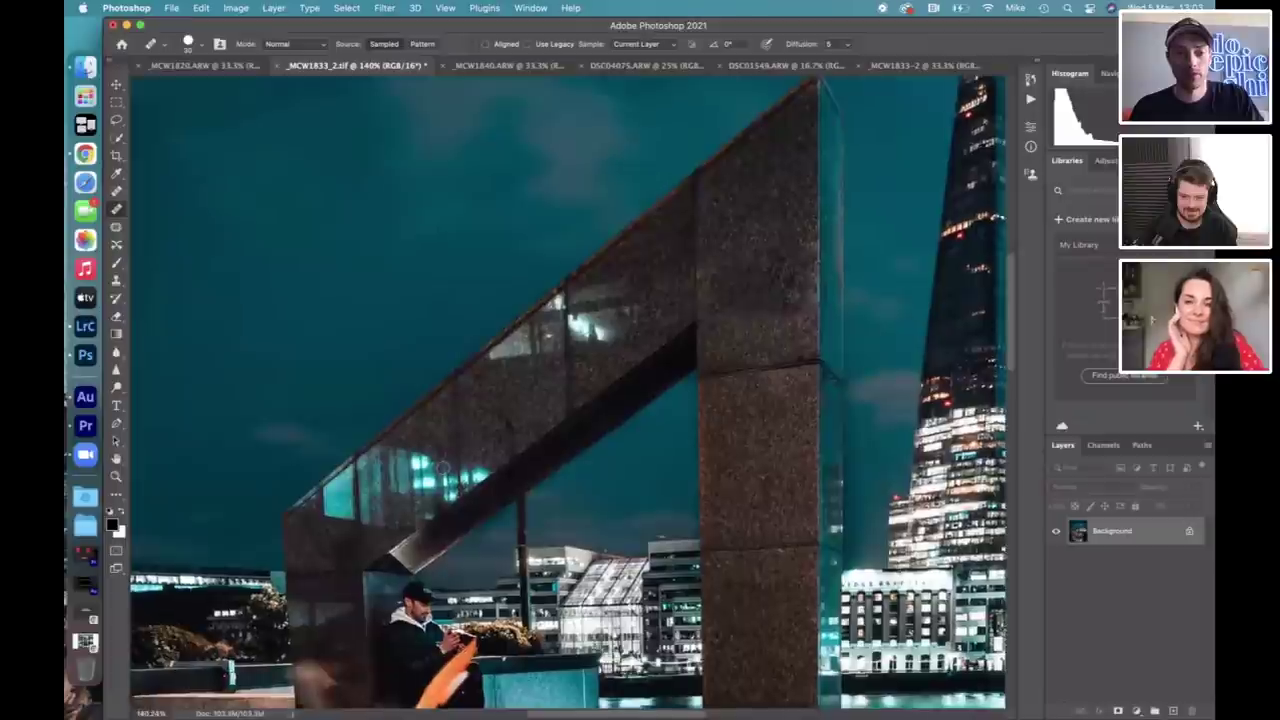
{"action": "scroll", "coordinate": [442, 466], "scroll_direction": "up", "scroll_amount": 3}
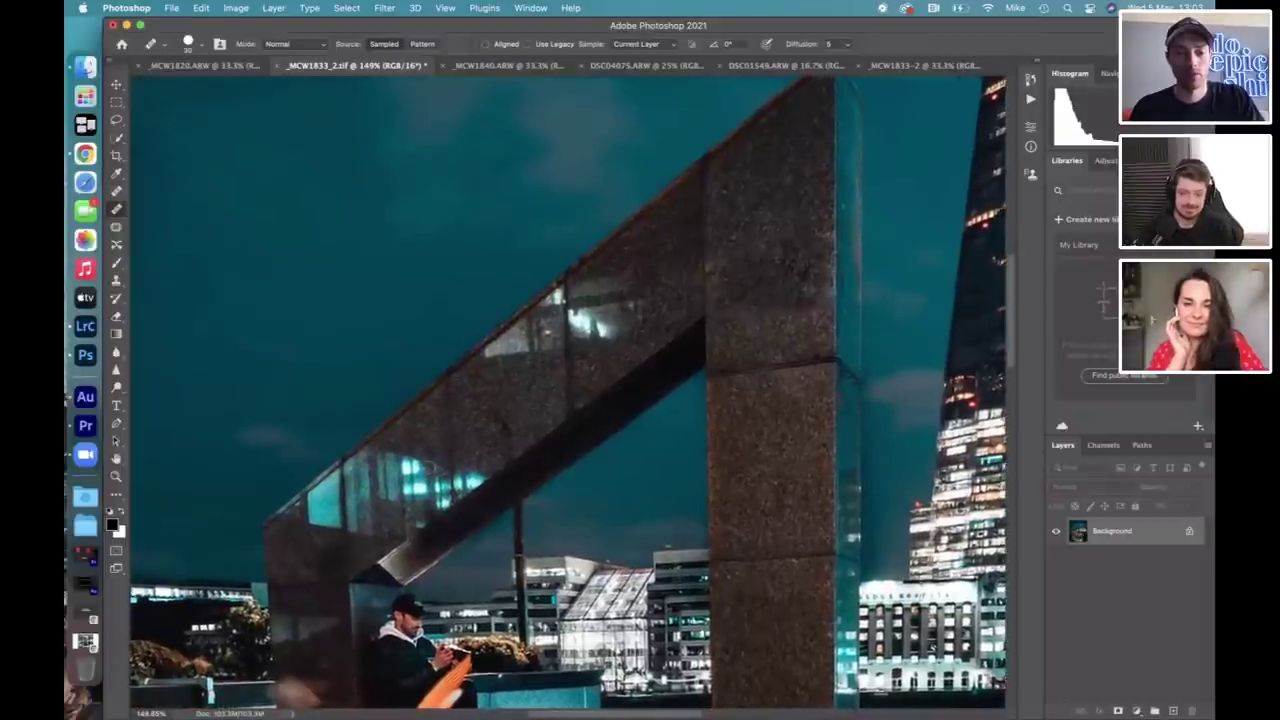
{"action": "scroll", "coordinate": [403, 452], "scroll_direction": "up", "scroll_amount": 1}
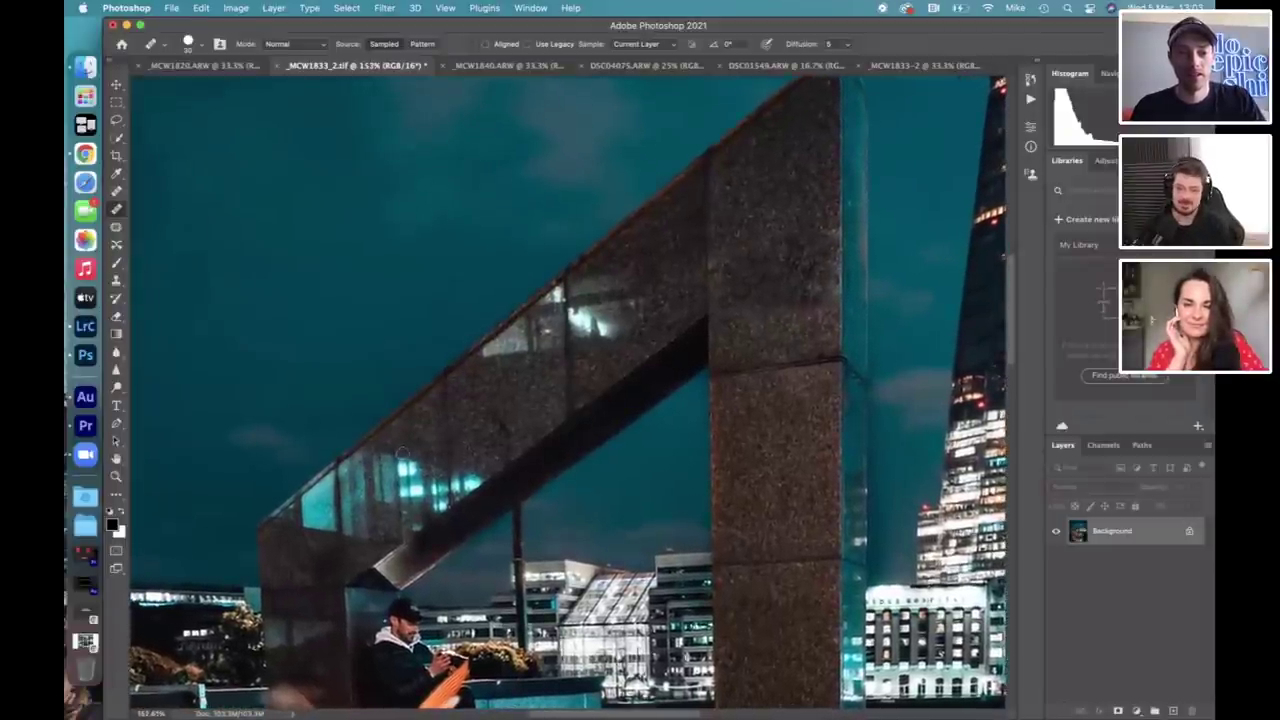
{"action": "scroll", "coordinate": [580, 426], "scroll_direction": "up", "scroll_amount": 1}
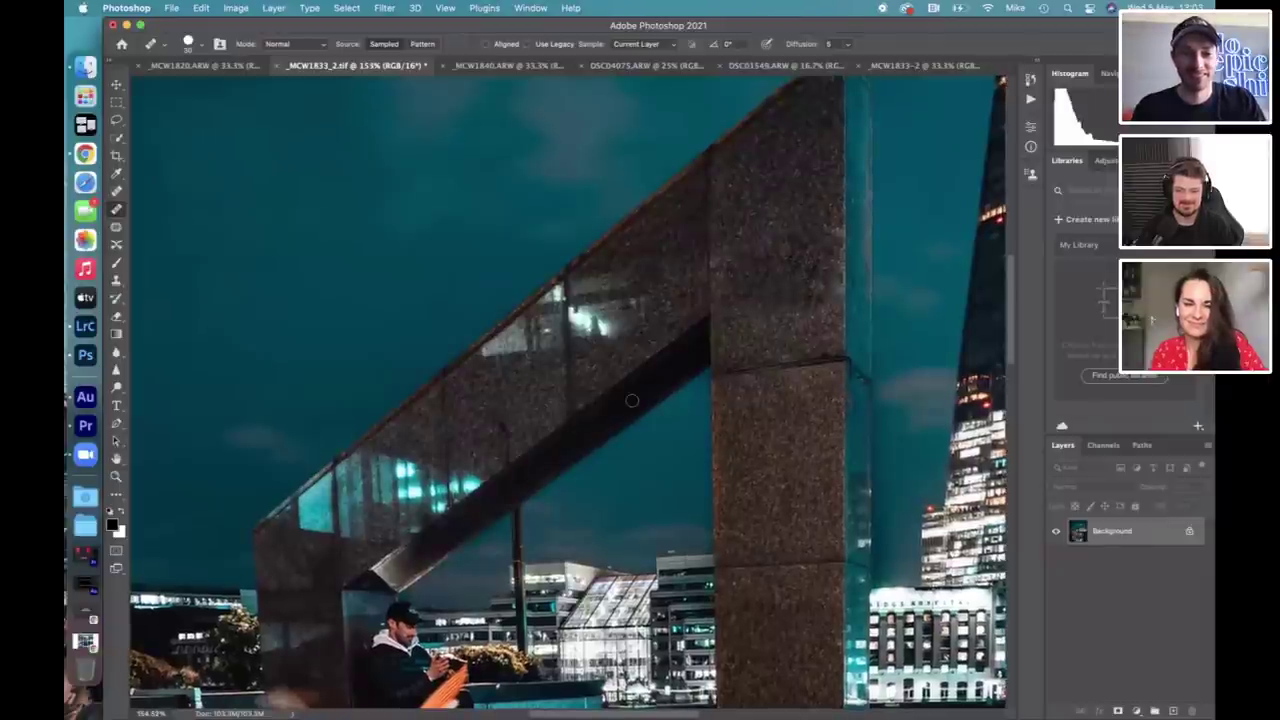
{"action": "scroll", "coordinate": [466, 436], "scroll_direction": "up", "scroll_amount": 3}
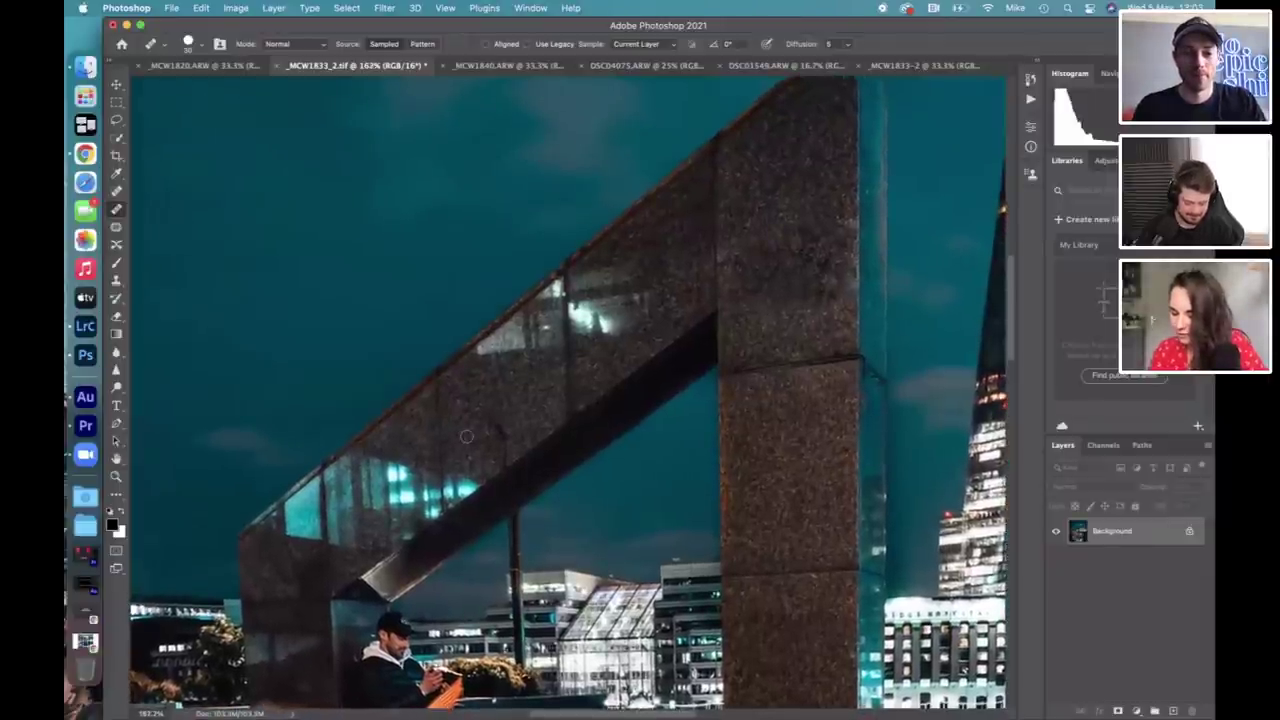
{"action": "scroll", "coordinate": [466, 436], "scroll_direction": "up", "scroll_amount": 1}
{"action": "scroll", "coordinate": [466, 436], "scroll_direction": "up", "scroll_amount": 2}
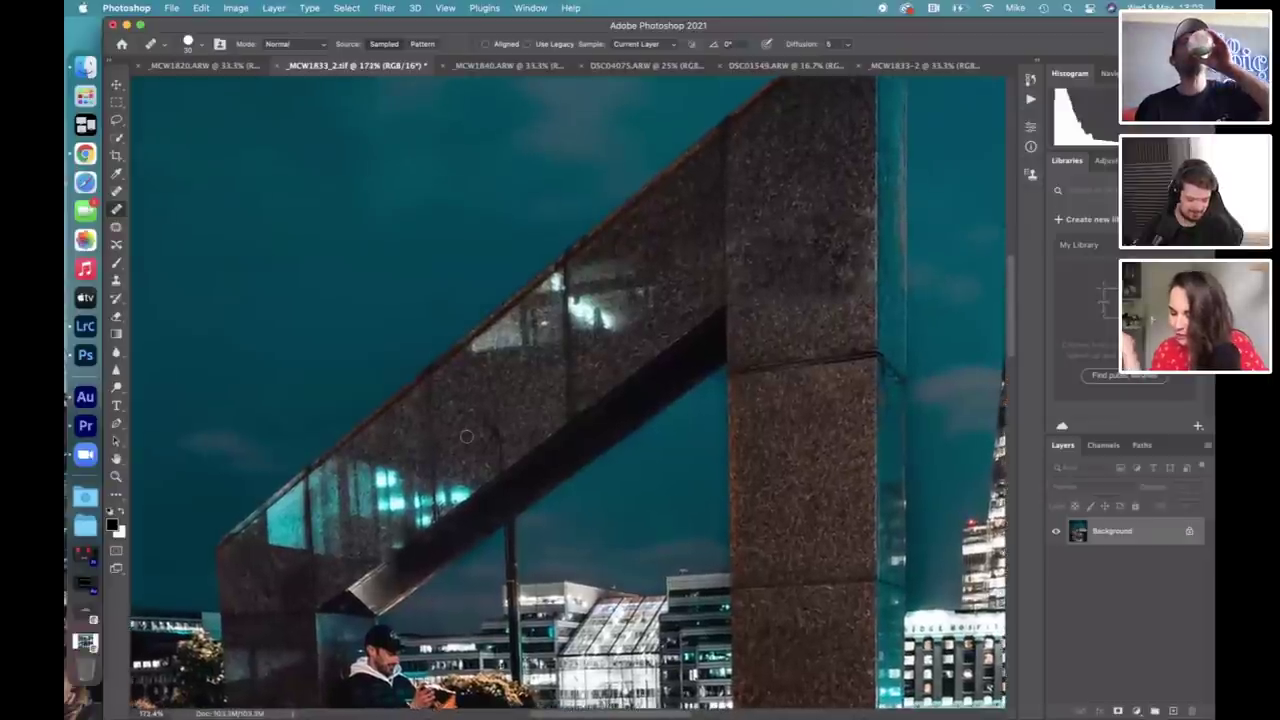
{"action": "scroll", "coordinate": [466, 436], "scroll_direction": "up", "scroll_amount": 2}
{"action": "scroll", "coordinate": [466, 436], "scroll_direction": "up", "scroll_amount": 1}
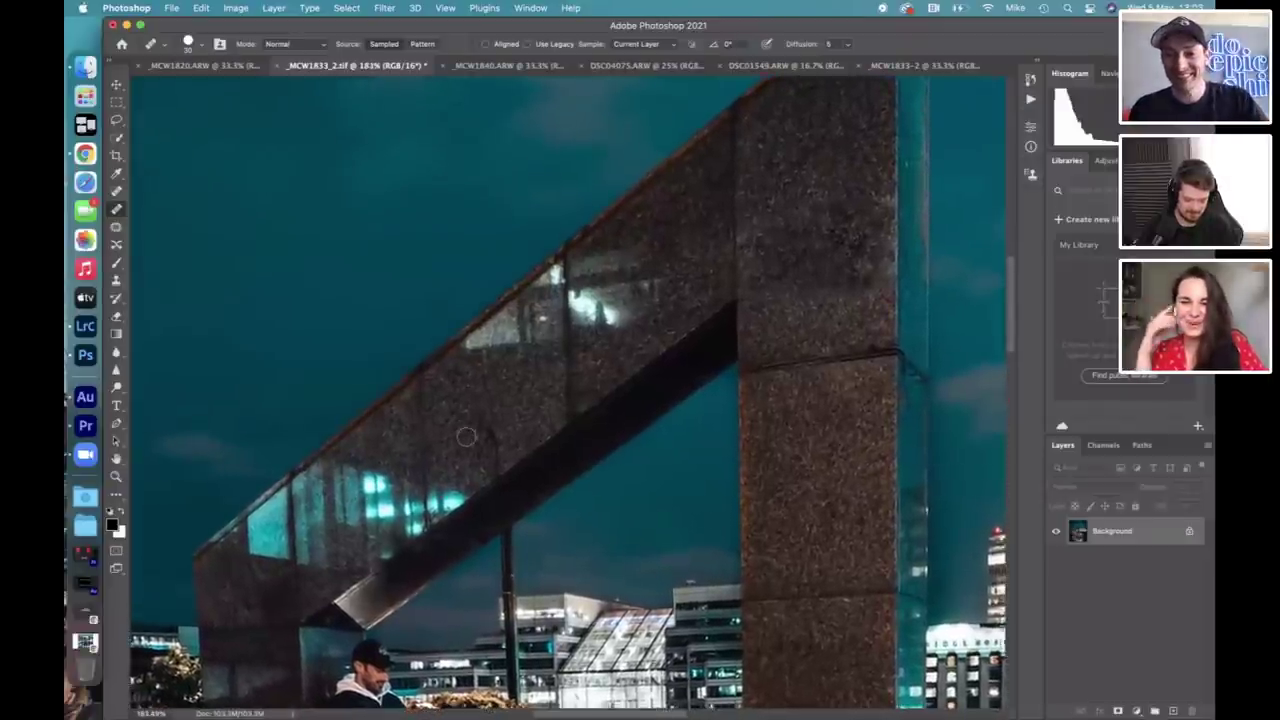
{"action": "scroll", "coordinate": [594, 335], "scroll_direction": "down", "scroll_amount": 2}
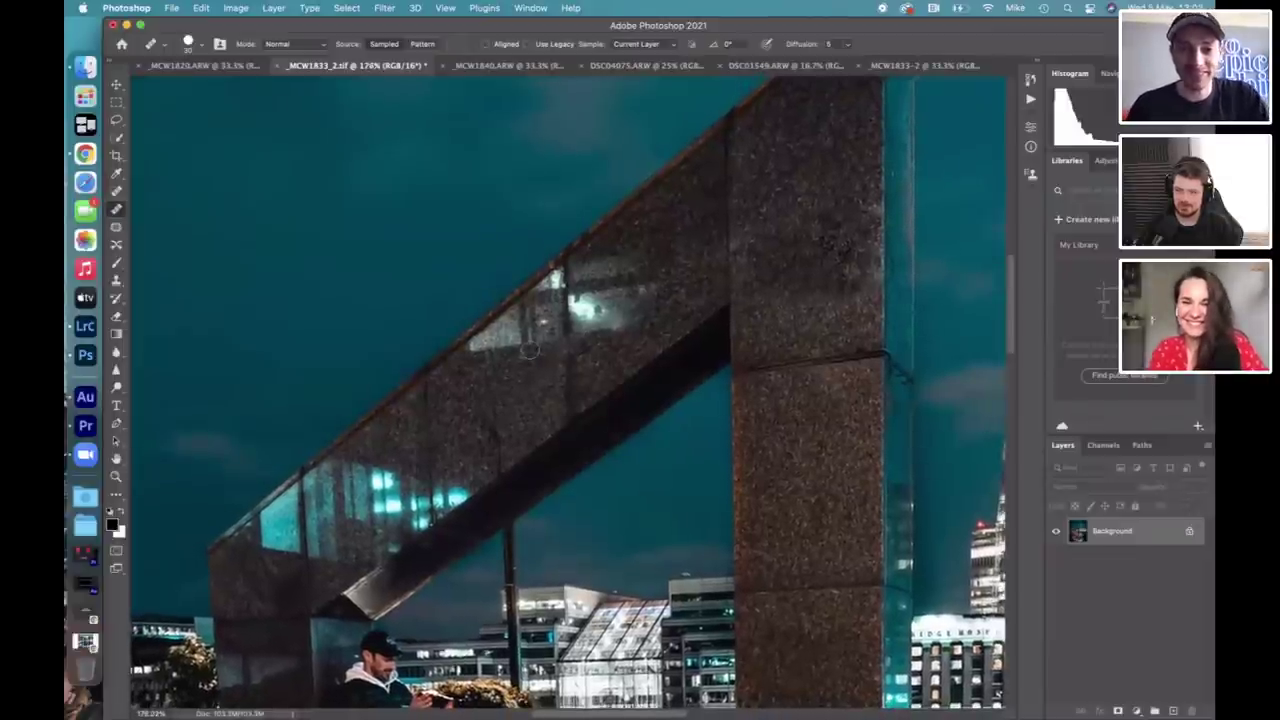
{"action": "scroll", "coordinate": [546, 362], "scroll_direction": "down", "scroll_amount": 1}
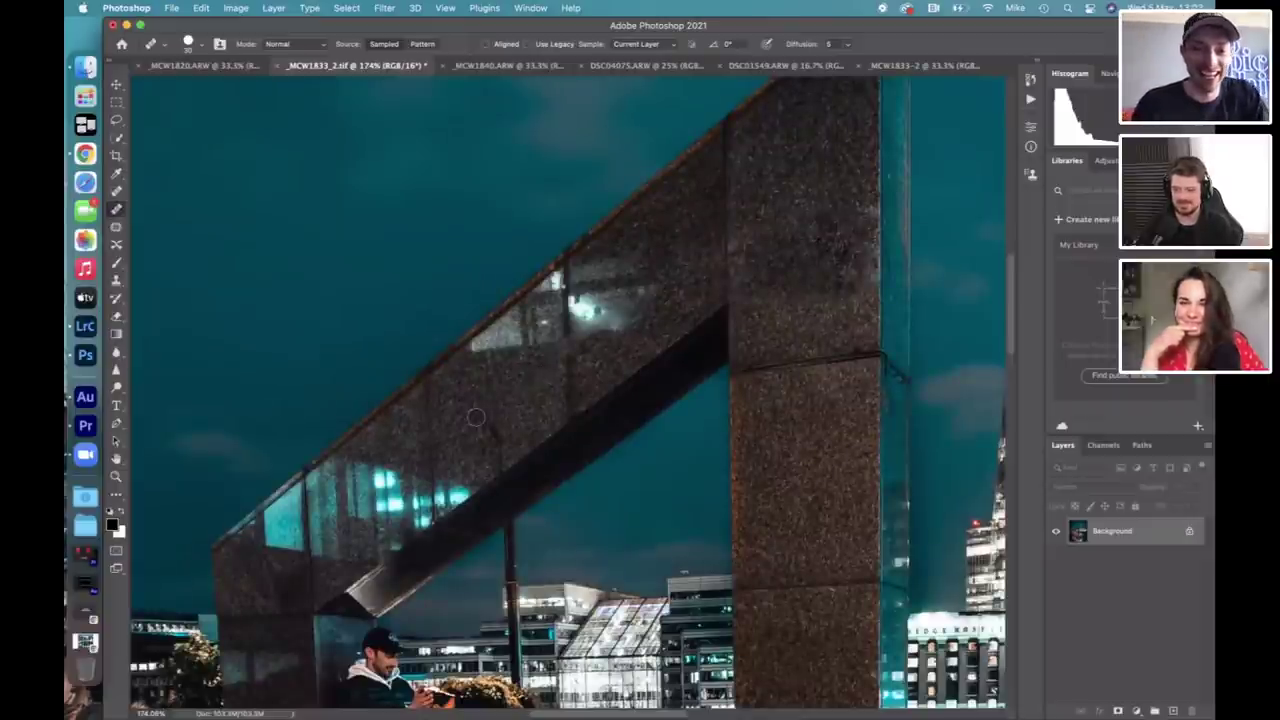
{"action": "scroll", "coordinate": [476, 418], "scroll_direction": "down", "scroll_amount": 2}
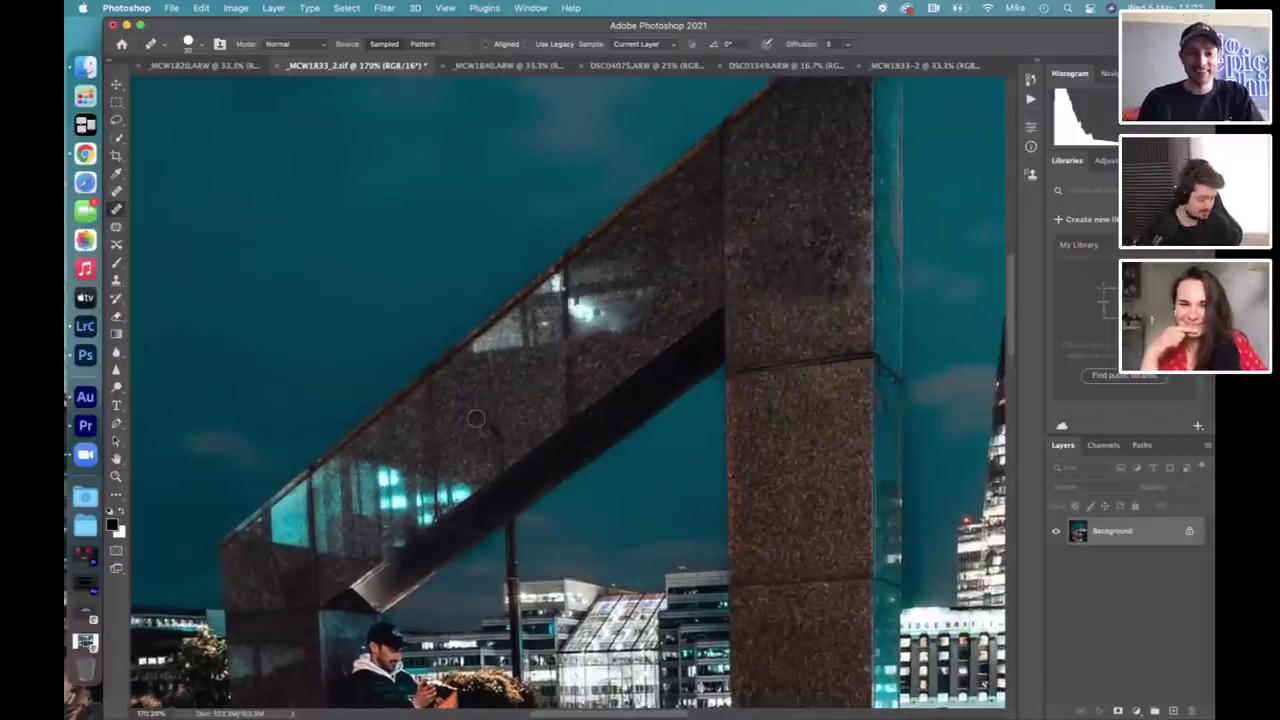
{"action": "scroll", "coordinate": [505, 422], "scroll_direction": "down", "scroll_amount": 2}
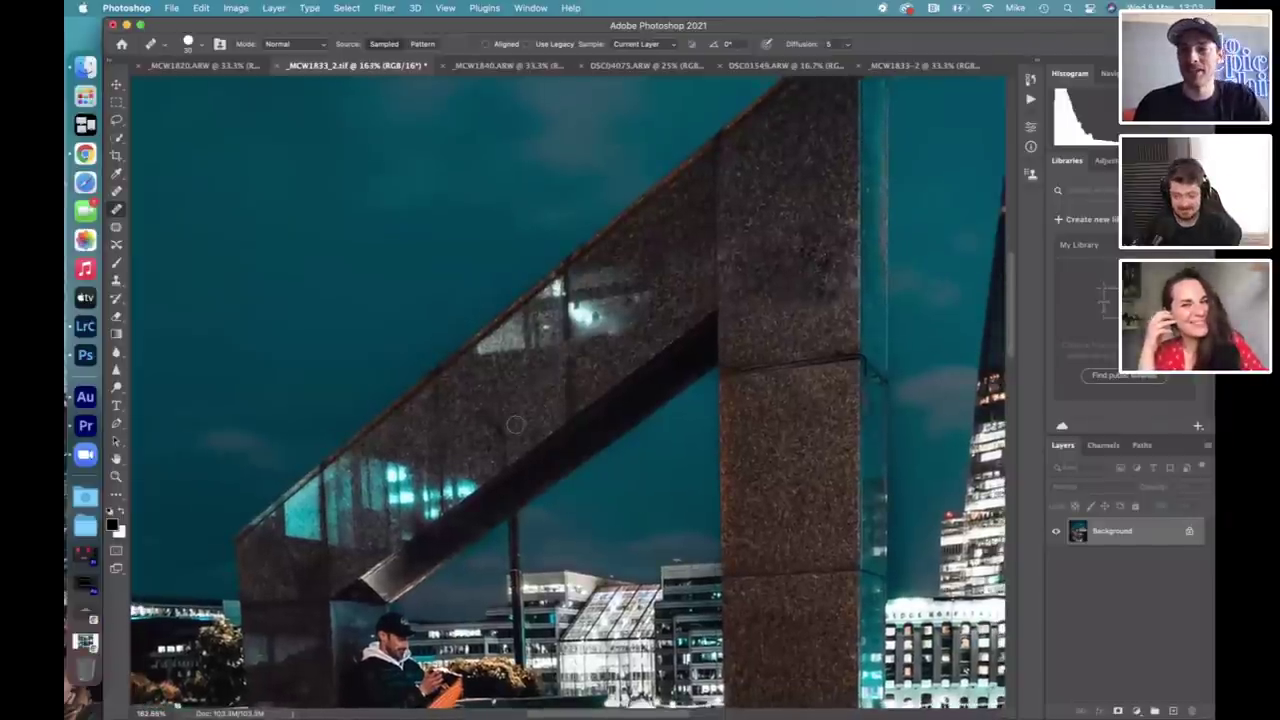
{"action": "scroll", "coordinate": [515, 425], "scroll_direction": "down", "scroll_amount": 2}
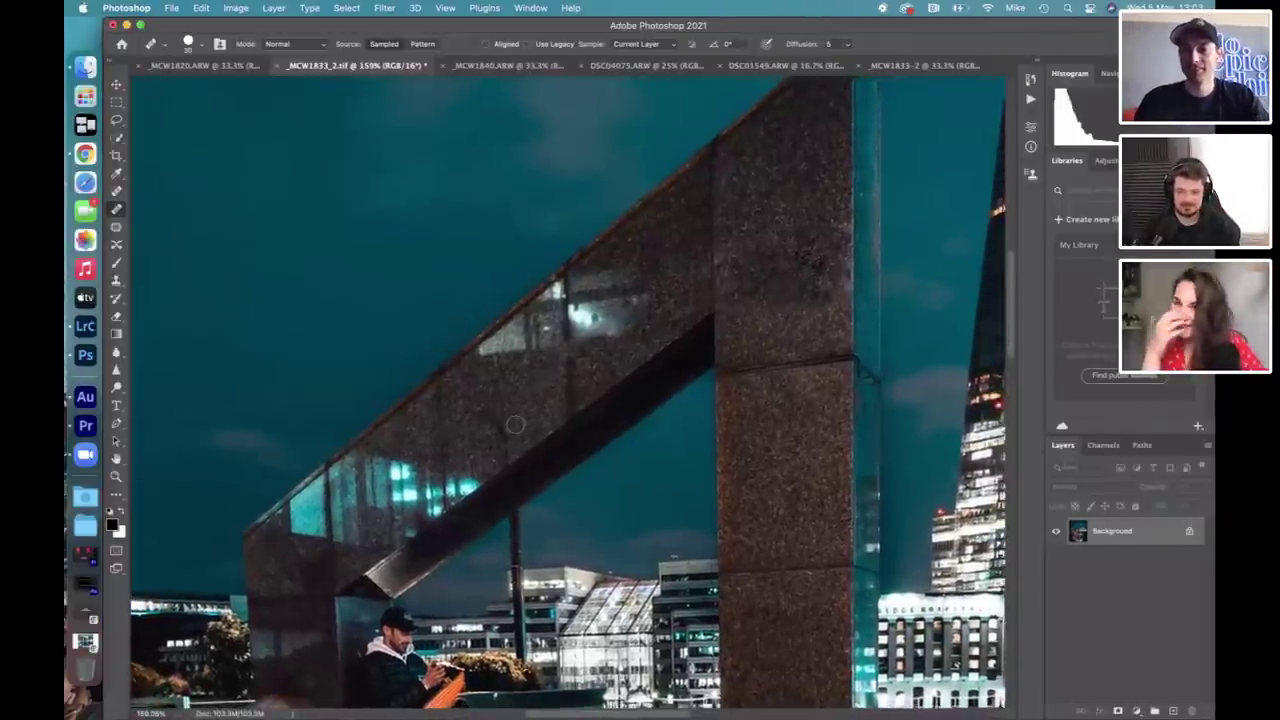
{"action": "scroll", "coordinate": [515, 425], "scroll_direction": "down", "scroll_amount": 2}
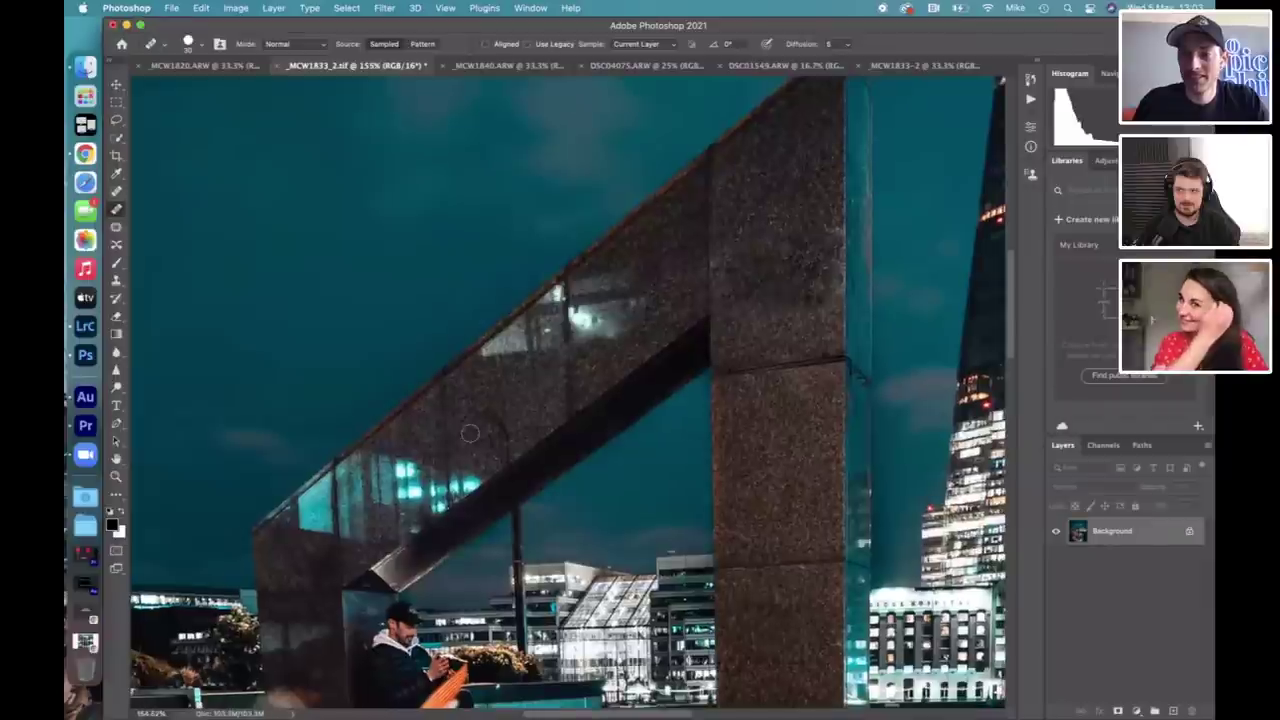
{"action": "scroll", "coordinate": [470, 433], "scroll_direction": "down", "scroll_amount": 1}
{"action": "scroll", "coordinate": [470, 433], "scroll_direction": "down", "scroll_amount": 3}
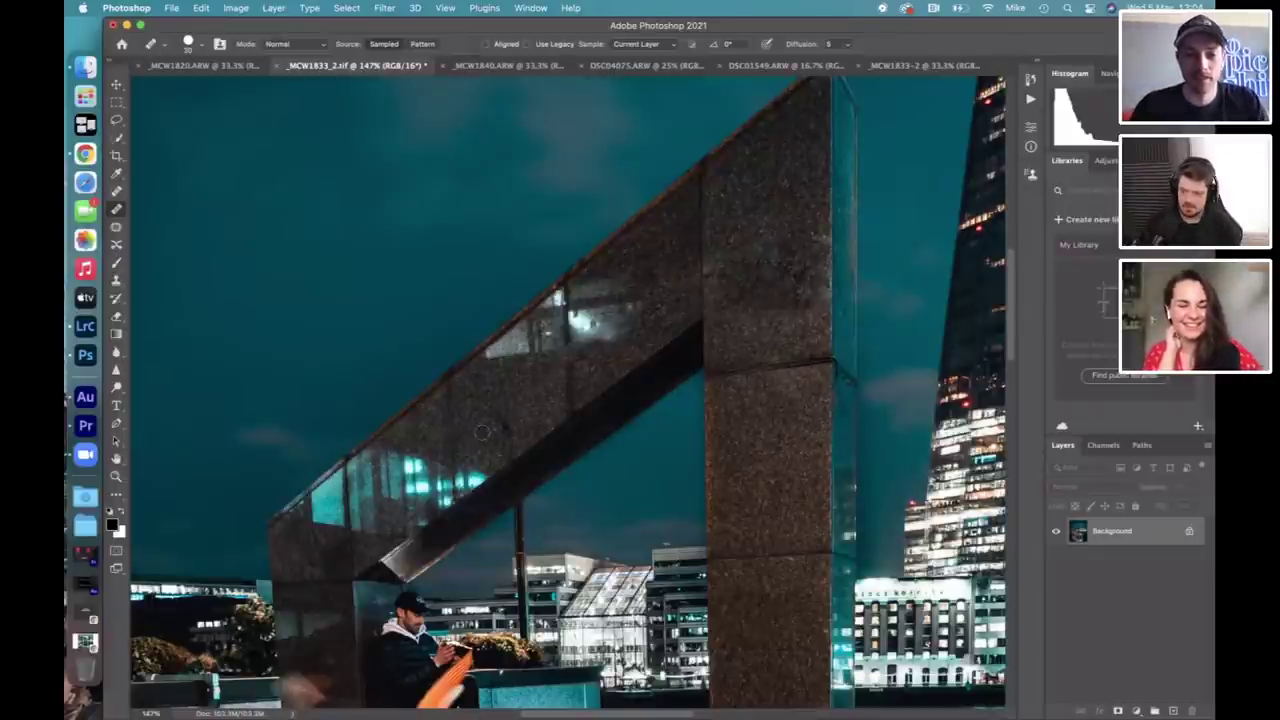
Examine the lower staircase, light trail and left wall of the composite for remaining distractions, with the Spot Healing Brush selected.
{"action": "scroll", "coordinate": [525, 260], "scroll_direction": "down", "scroll_amount": 8}
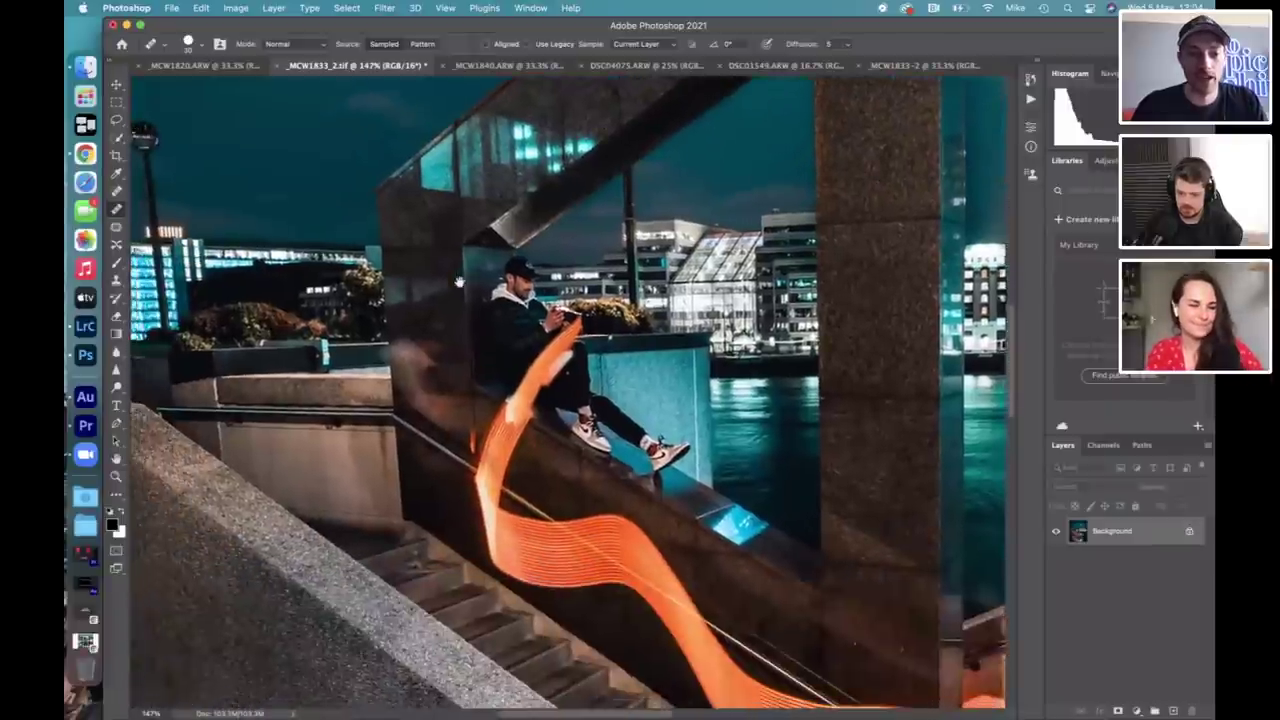
{"action": "scroll", "coordinate": [567, 397], "scroll_direction": "left", "scroll_amount": 3}
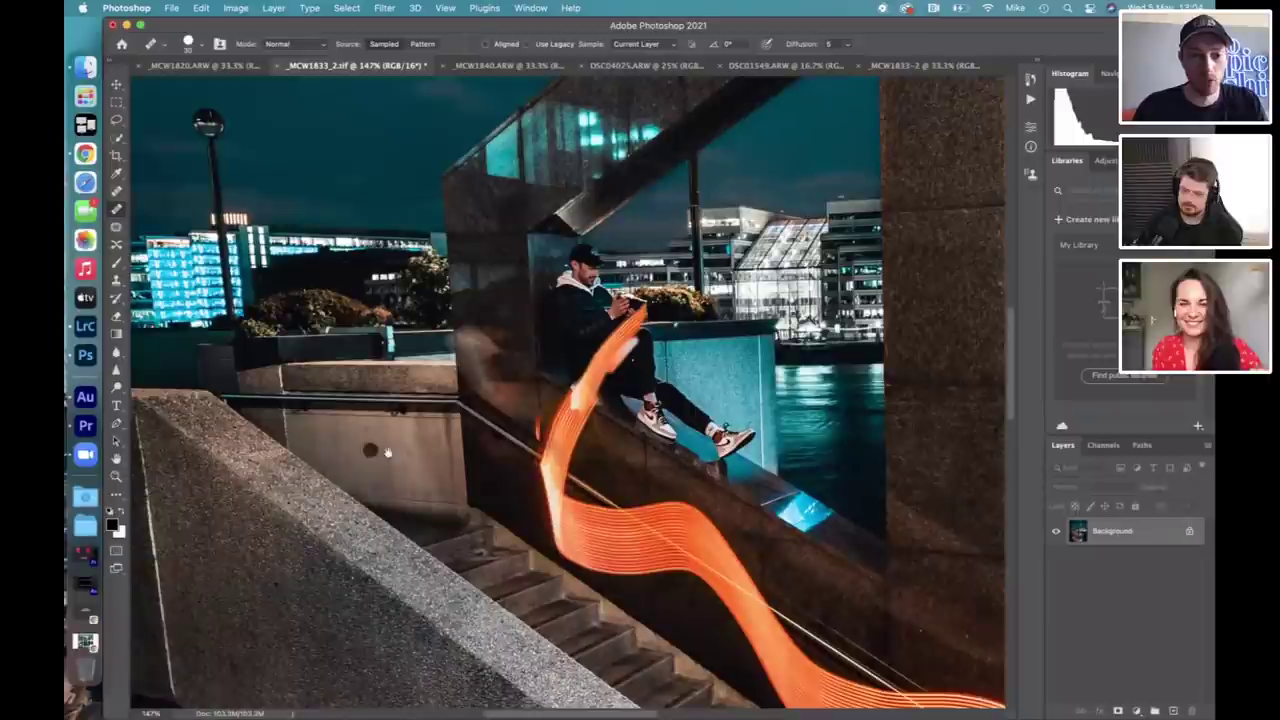
{"action": "scroll", "coordinate": [495, 552], "scroll_direction": "left", "scroll_amount": 5}
{"action": "scroll", "coordinate": [495, 552], "scroll_direction": "up", "scroll_amount": 4}
{"action": "scroll", "coordinate": [495, 552], "scroll_direction": "down", "scroll_amount": 3}
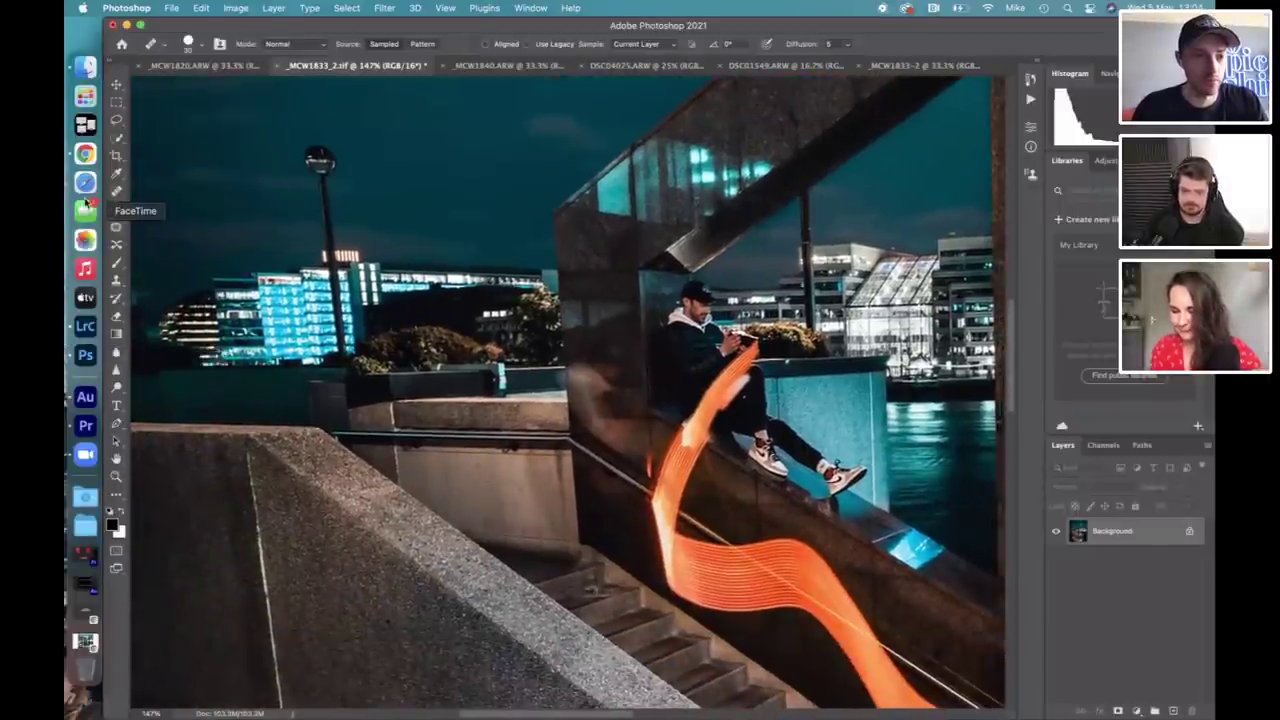
{"action": "left_click", "coordinate": [117, 191]}
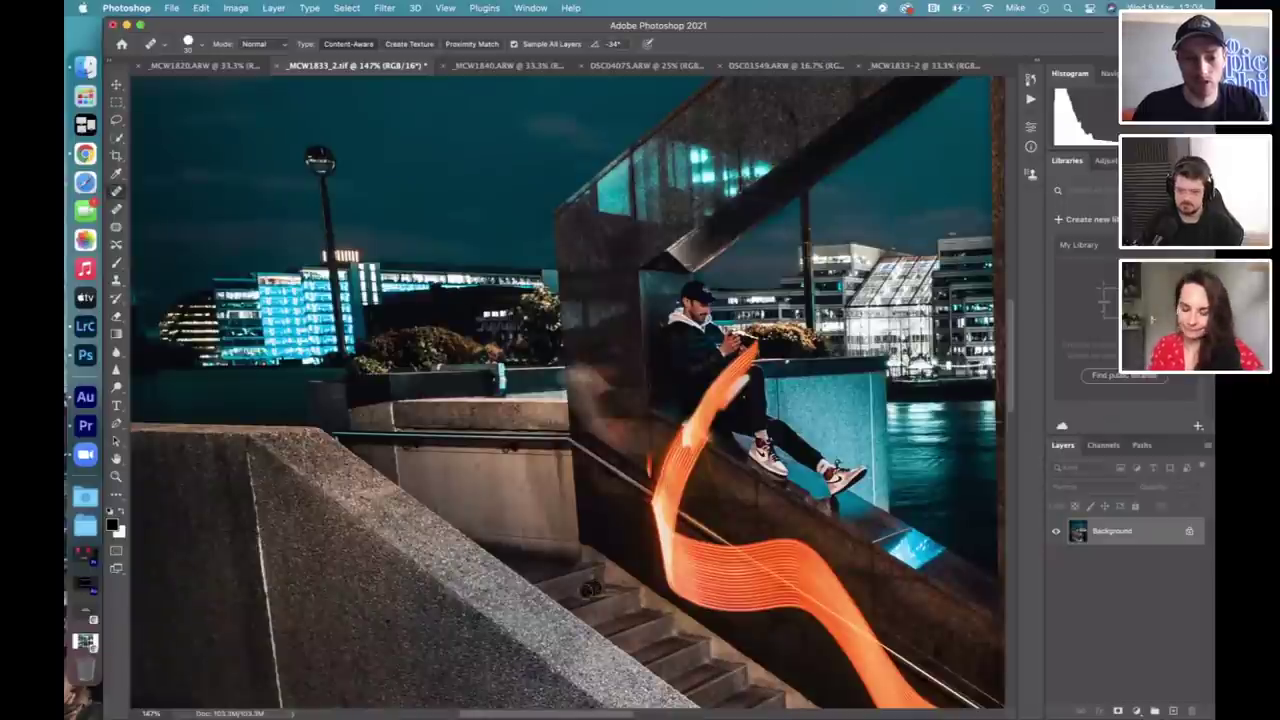
{"action": "scroll", "coordinate": [578, 612], "scroll_direction": "down", "scroll_amount": 5}
{"action": "scroll", "coordinate": [578, 612], "scroll_direction": "right", "scroll_amount": 3}
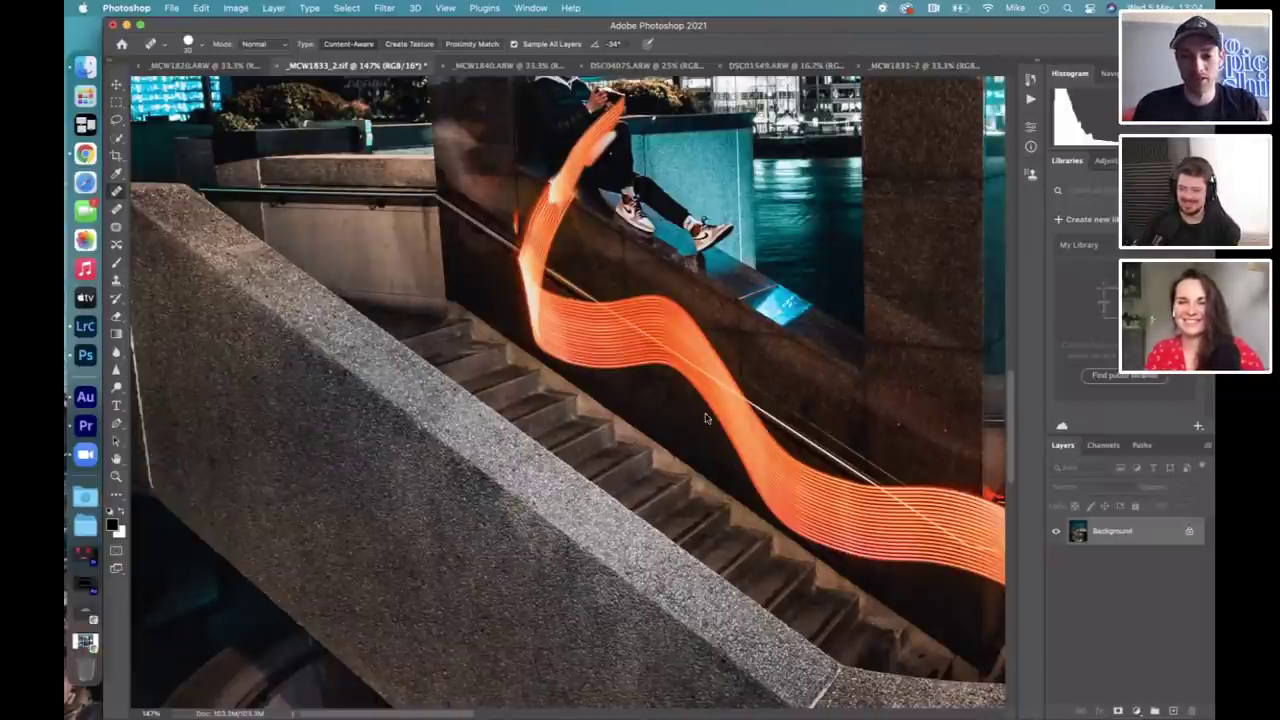
{"action": "scroll", "coordinate": [770, 430], "scroll_direction": "down", "scroll_amount": 5}
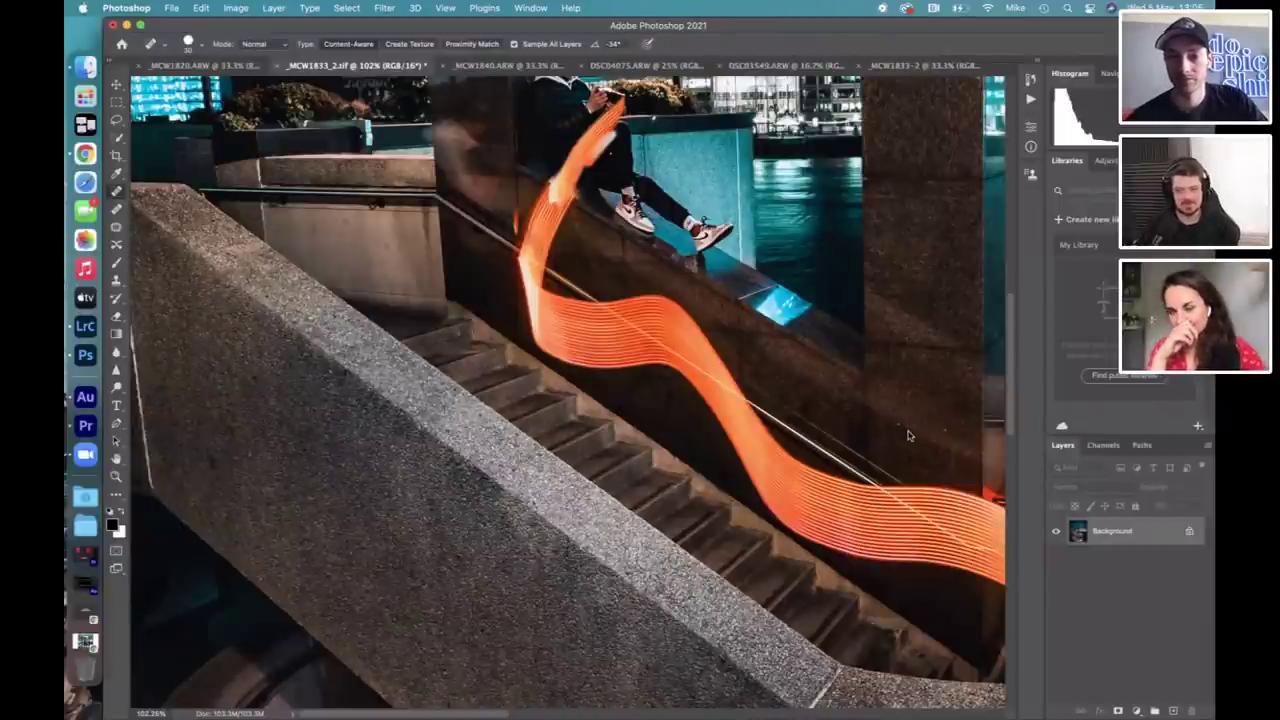
{"action": "scroll", "coordinate": [908, 435], "scroll_direction": "down", "scroll_amount": 1}
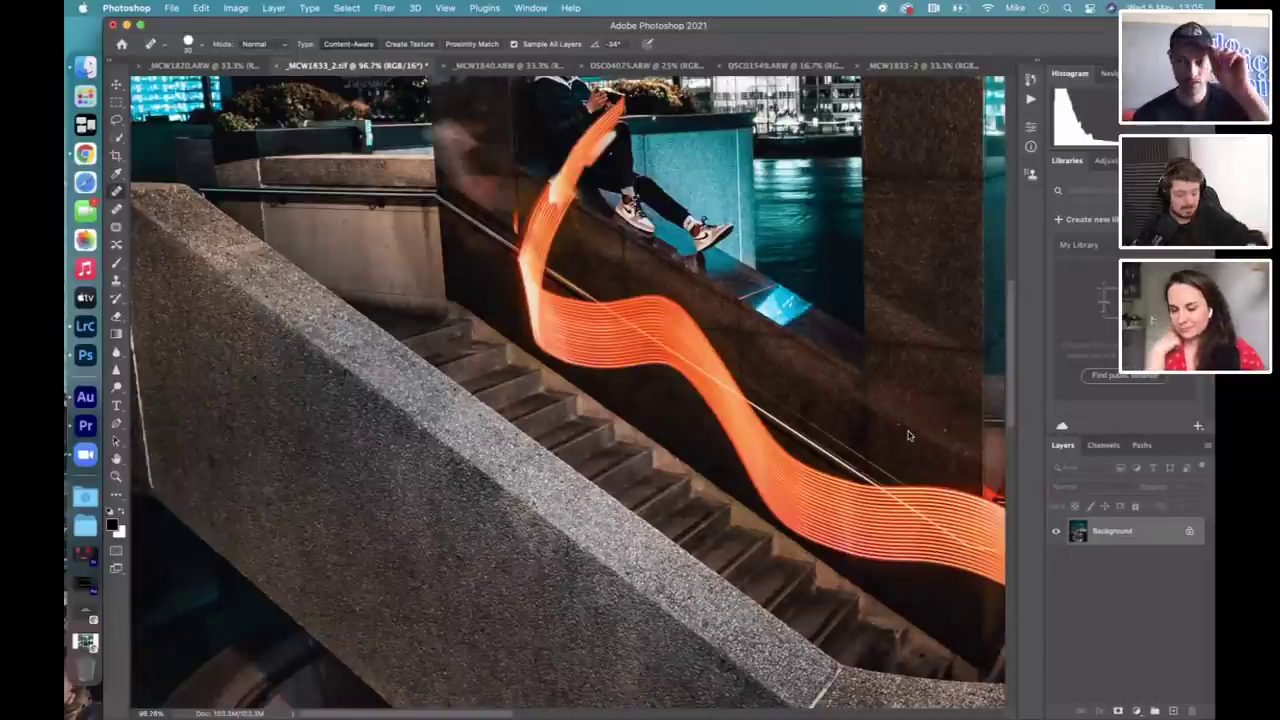
{"action": "scroll", "coordinate": [645, 334], "scroll_direction": "down", "scroll_amount": 1}
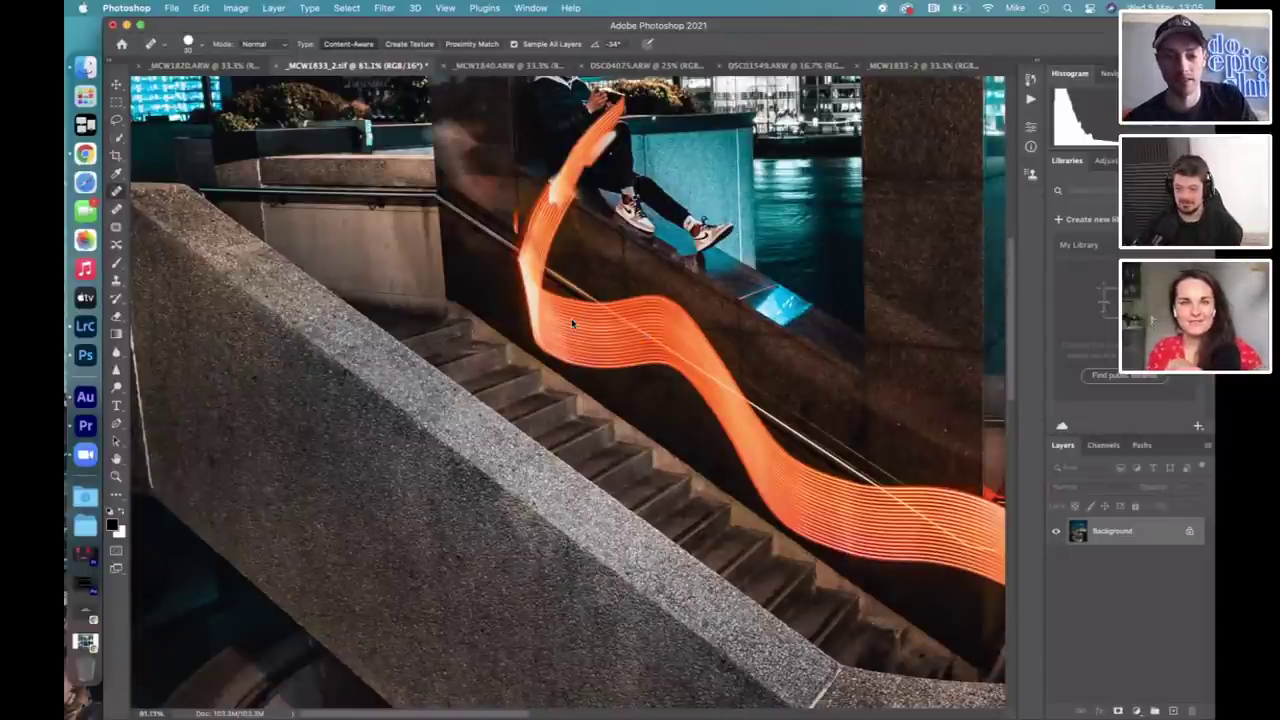
{"action": "scroll", "coordinate": [571, 318], "scroll_direction": "down", "scroll_amount": 2}
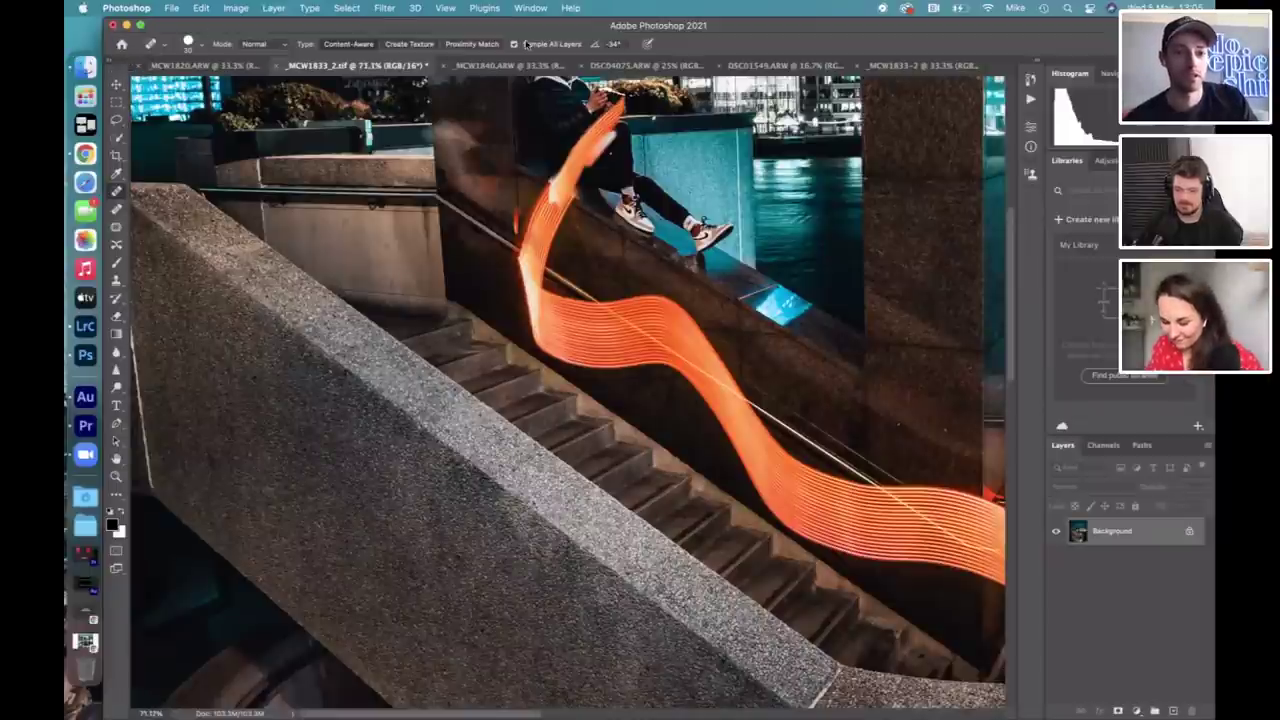
Close the documents _MCW1840.ARW, _MCW1833_2.tif and _MCW1820.ARW, discarding their unsaved changes.
{"action": "left_click", "coordinate": [652, 66]}
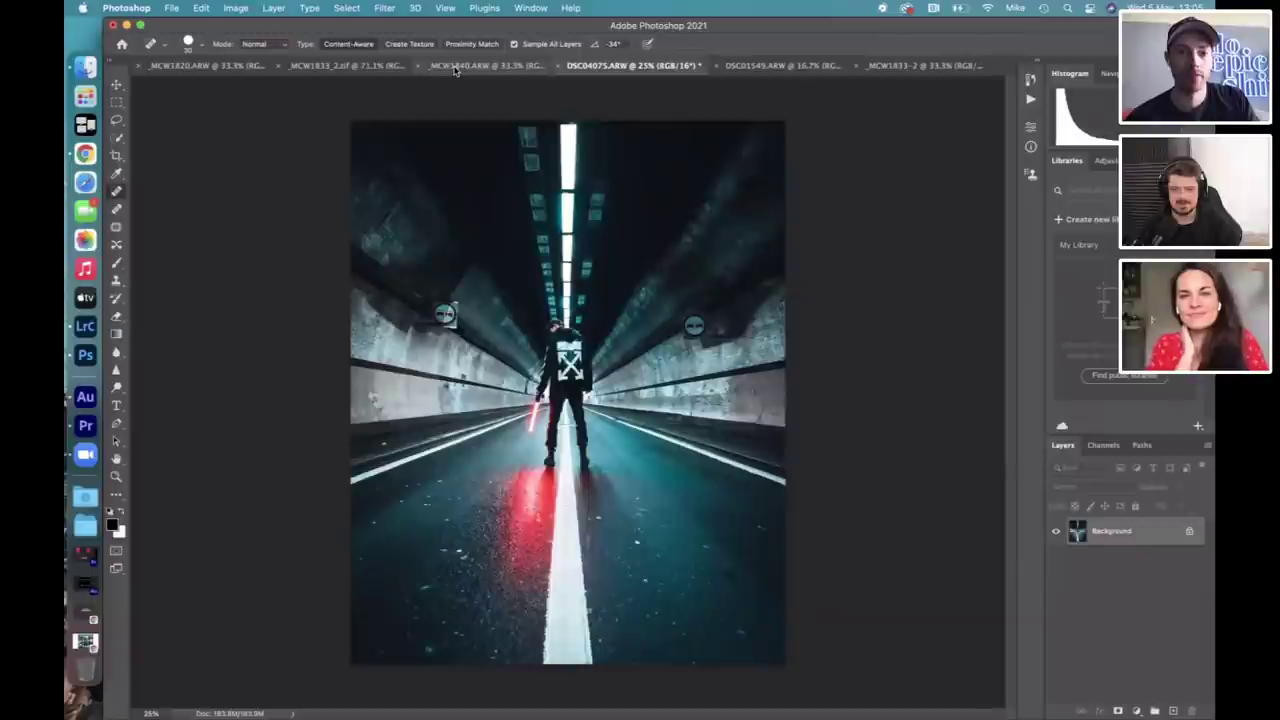
{"action": "left_click", "coordinate": [420, 66]}
{"action": "left_click", "coordinate": [415, 67]}
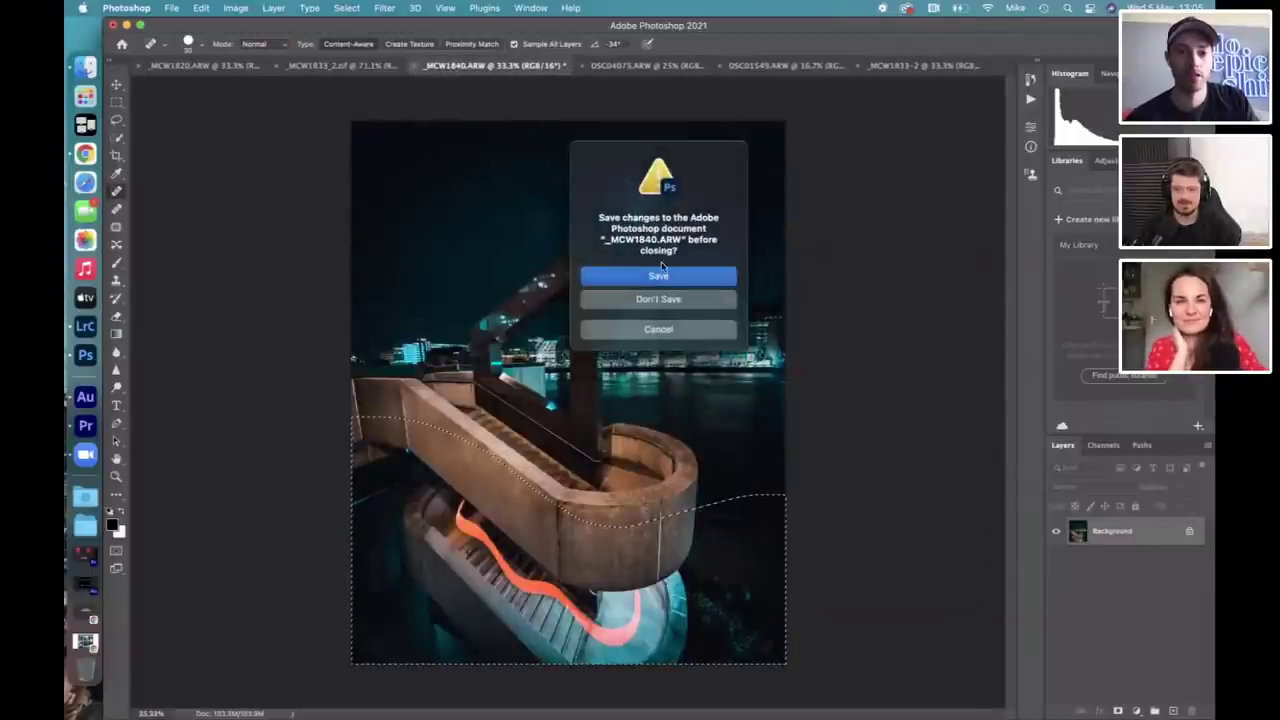
{"action": "left_click", "coordinate": [647, 300]}
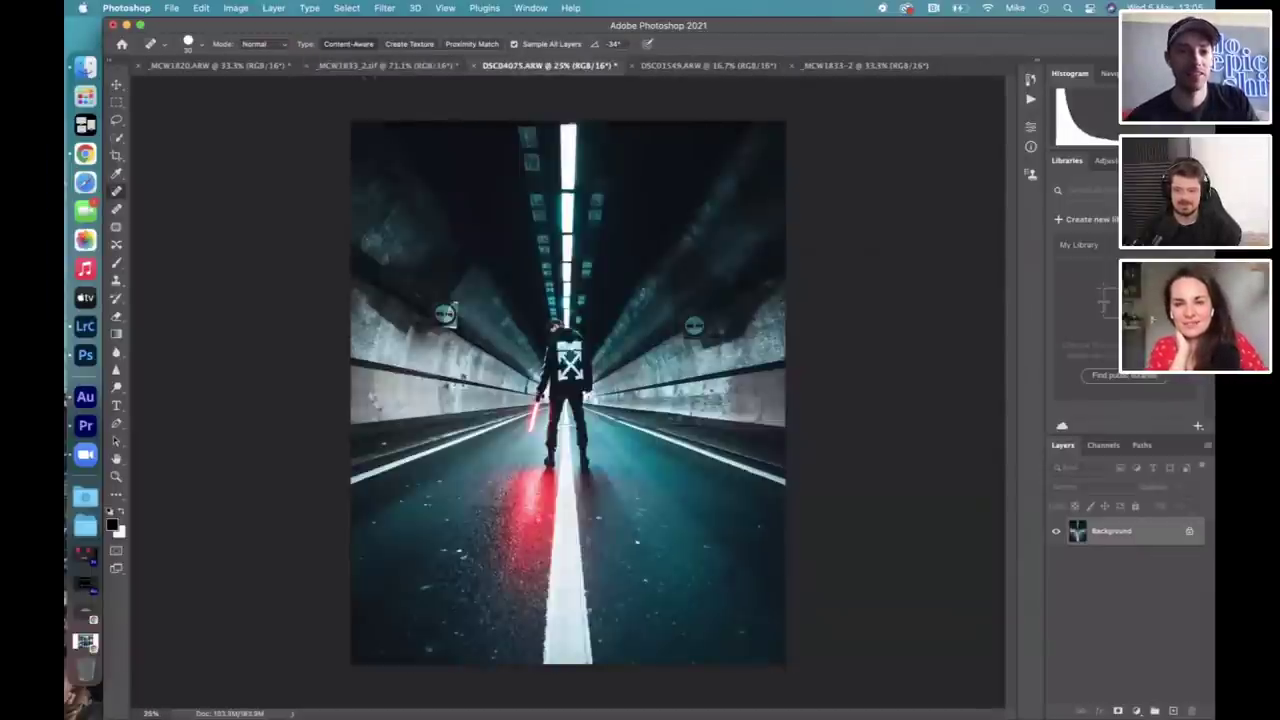
{"action": "left_click", "coordinate": [322, 66]}
{"action": "left_click", "coordinate": [311, 66]}
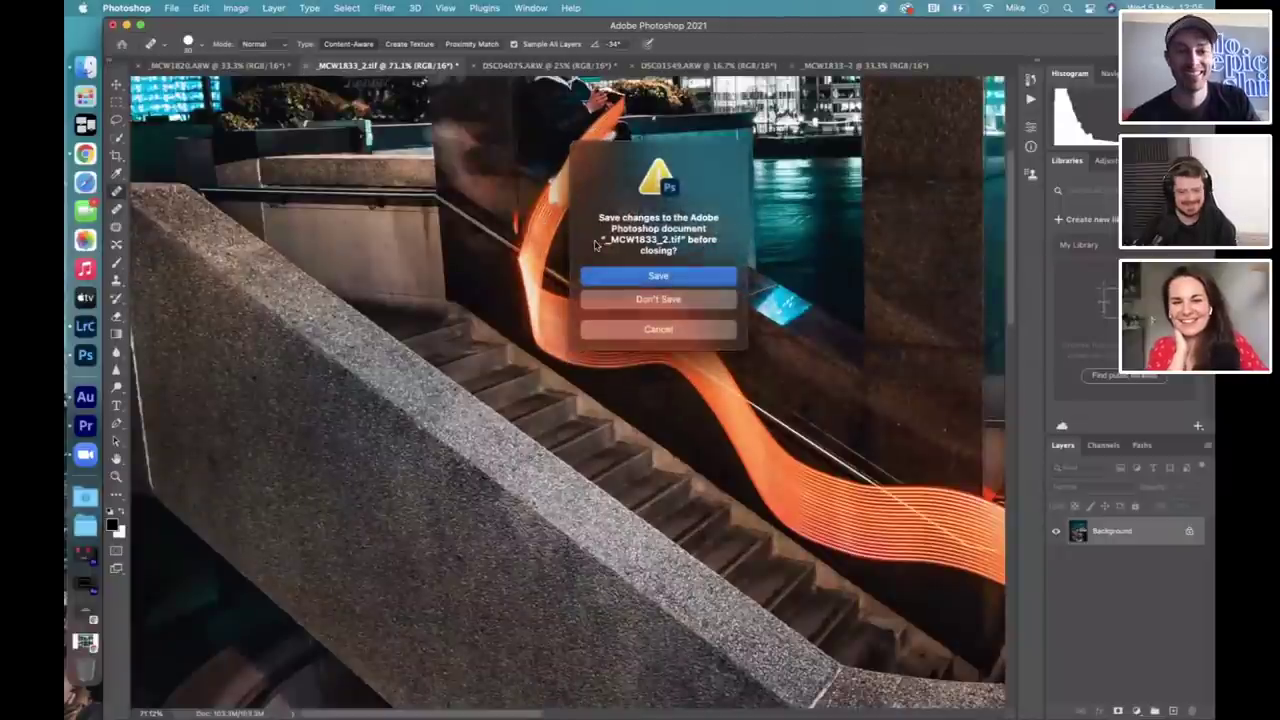
{"action": "left_click", "coordinate": [638, 307]}
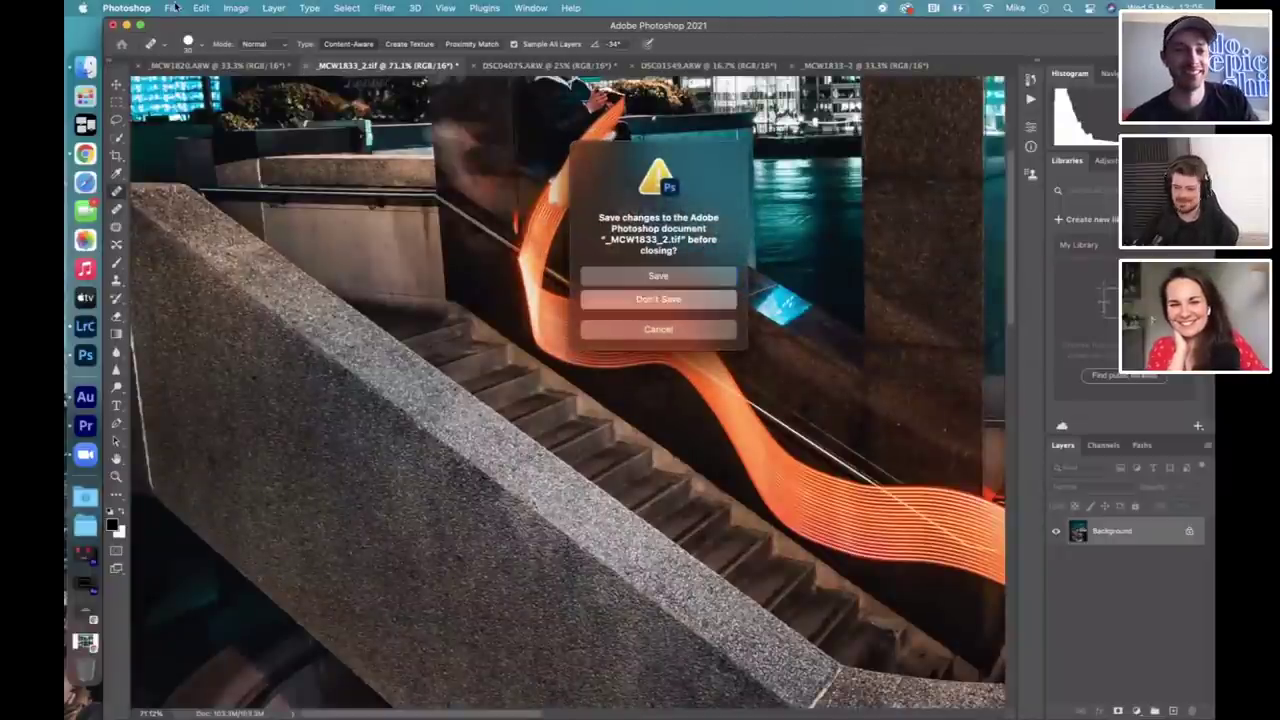
{"action": "left_click", "coordinate": [140, 66]}
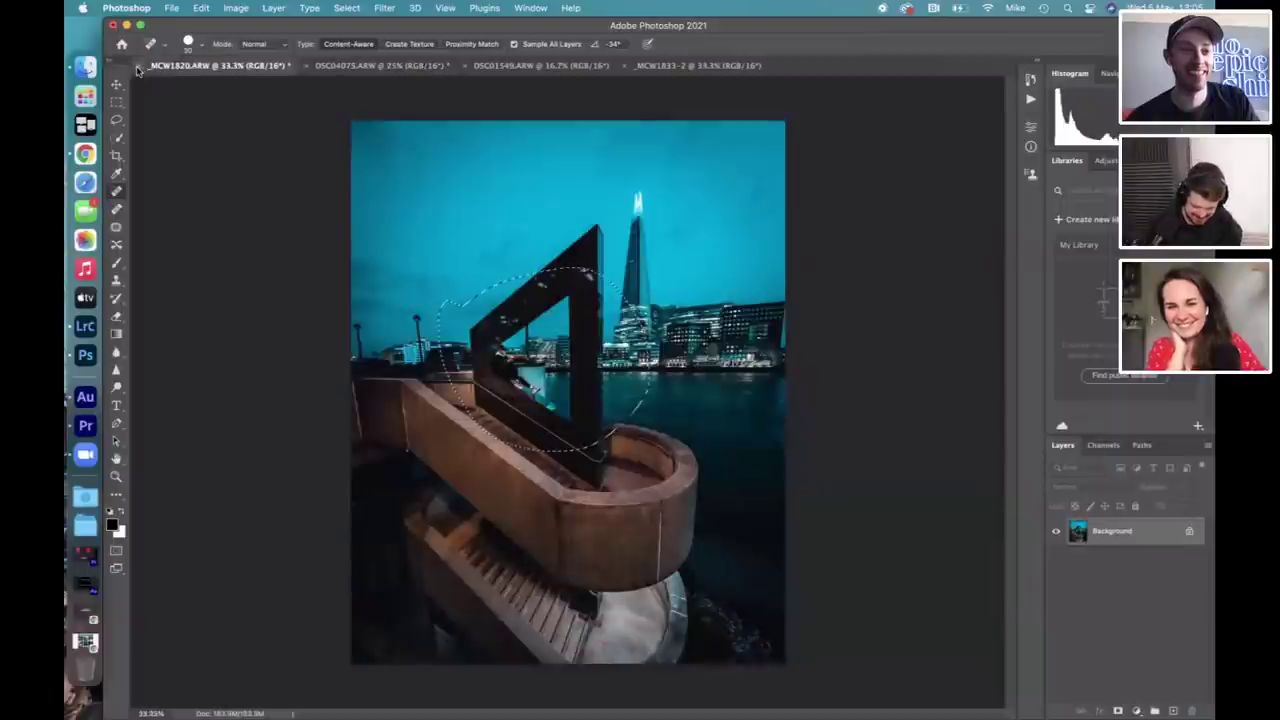
{"action": "left_click", "coordinate": [143, 66]}
{"action": "left_click", "coordinate": [638, 301]}
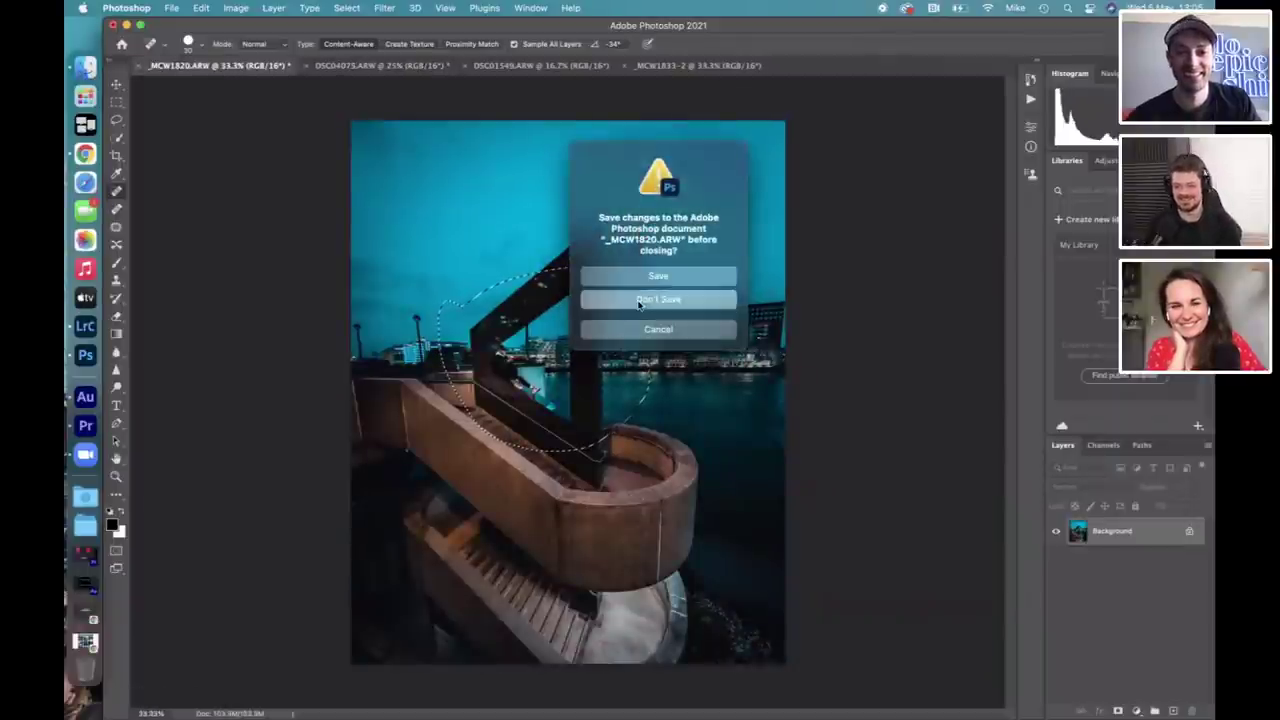
Switch to Lightroom Classic and compare the unretouched _MCW1833_2.tif composite with the finished _MCW1833-Edit-Edit-Edit.tif version.
{"action": "left_click", "coordinate": [85, 328]}
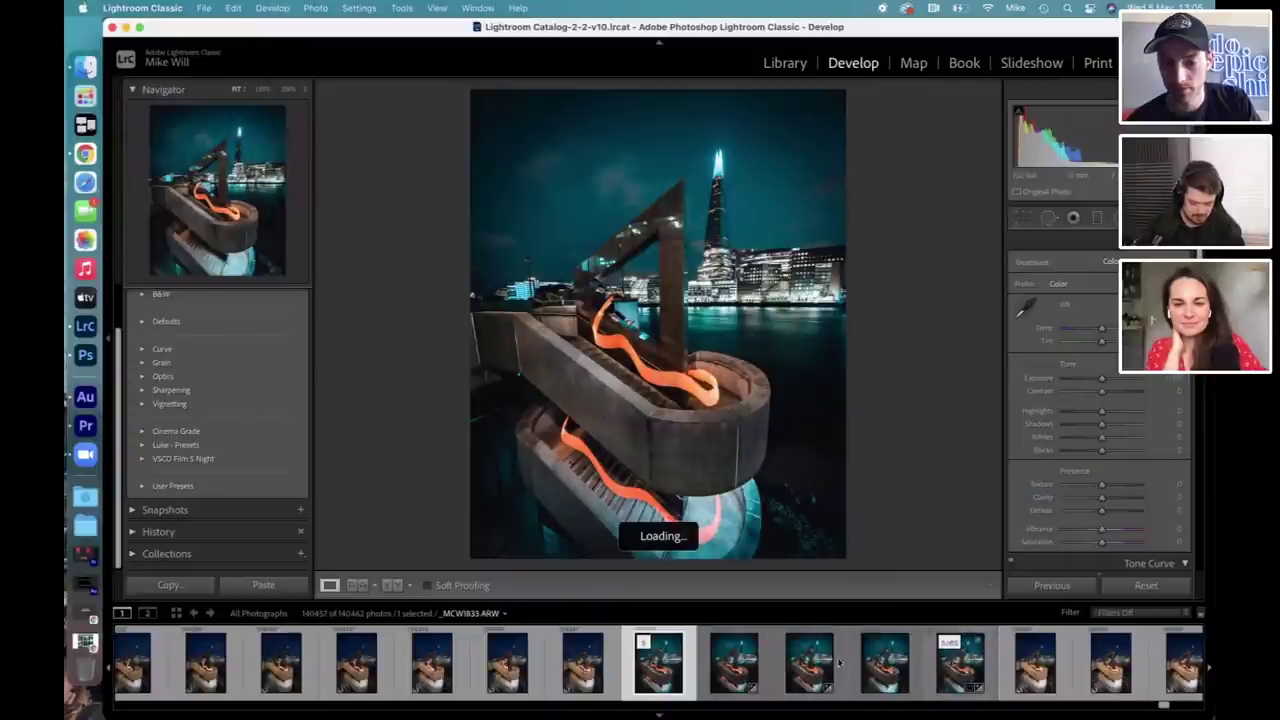
{"action": "left_click", "coordinate": [734, 664]}
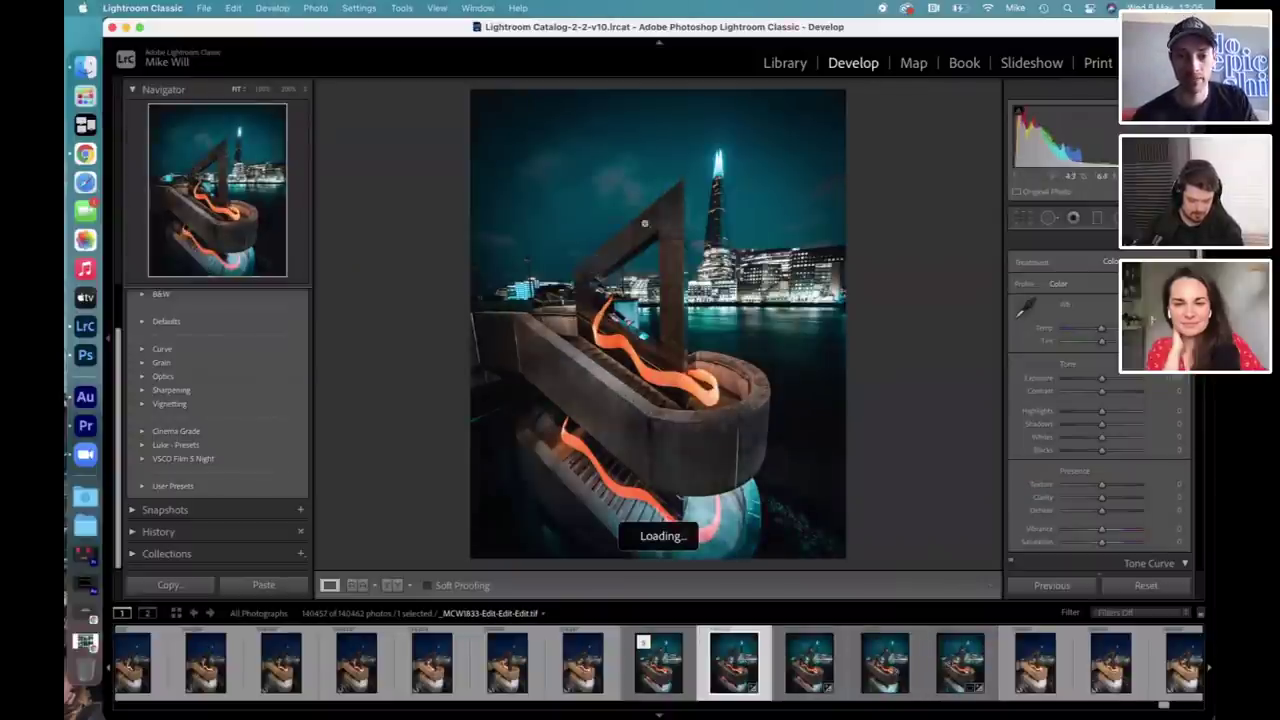
{"action": "left_click", "coordinate": [672, 676]}
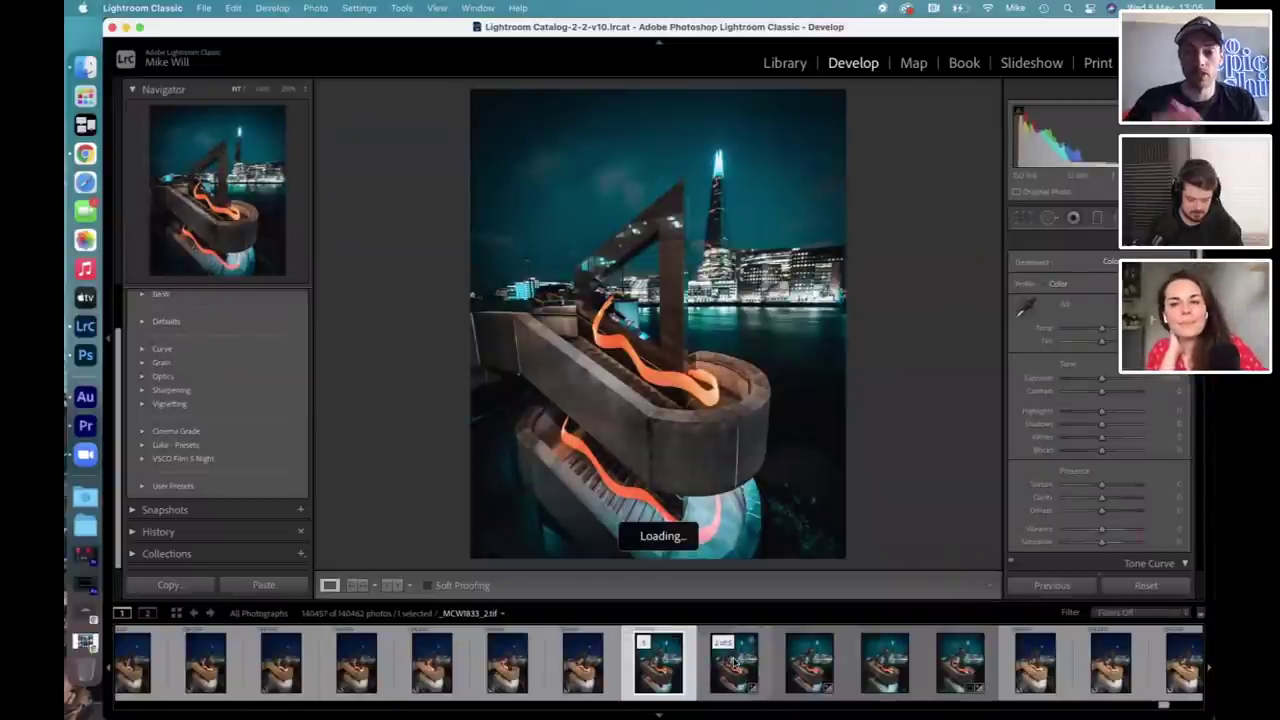
{"action": "left_click", "coordinate": [735, 662]}
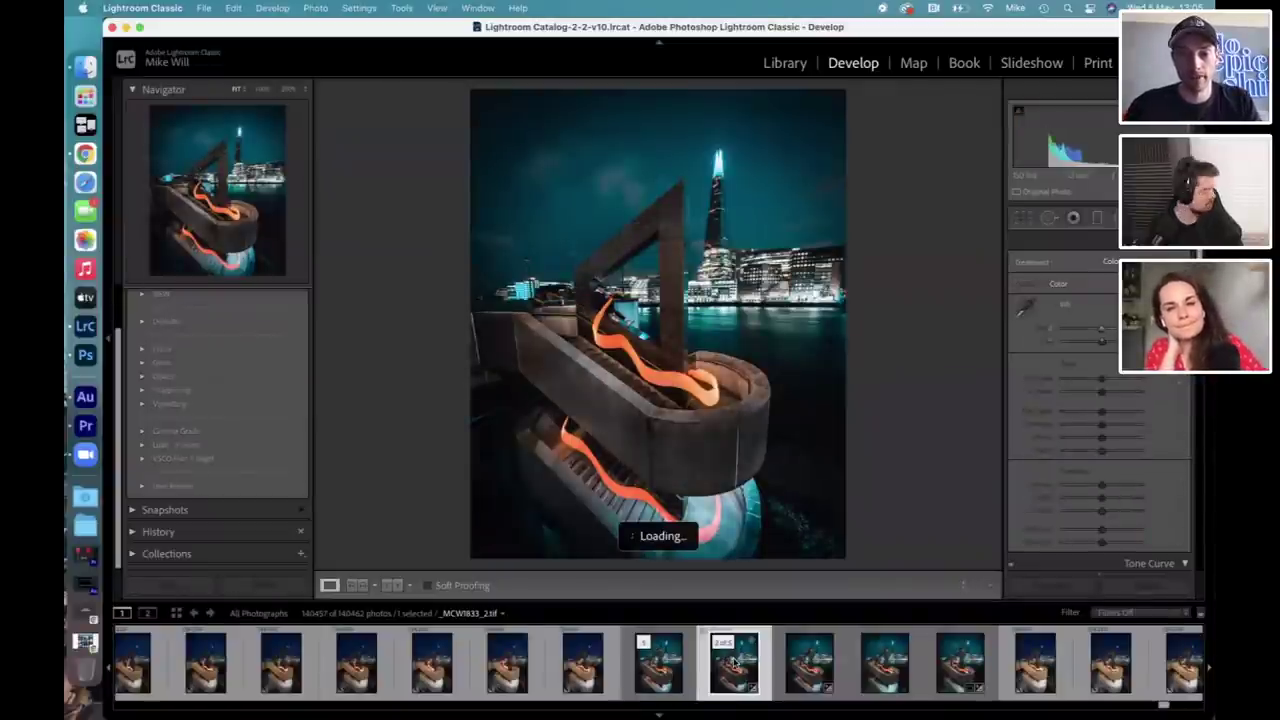
{"action": "left_click", "coordinate": [692, 675]}
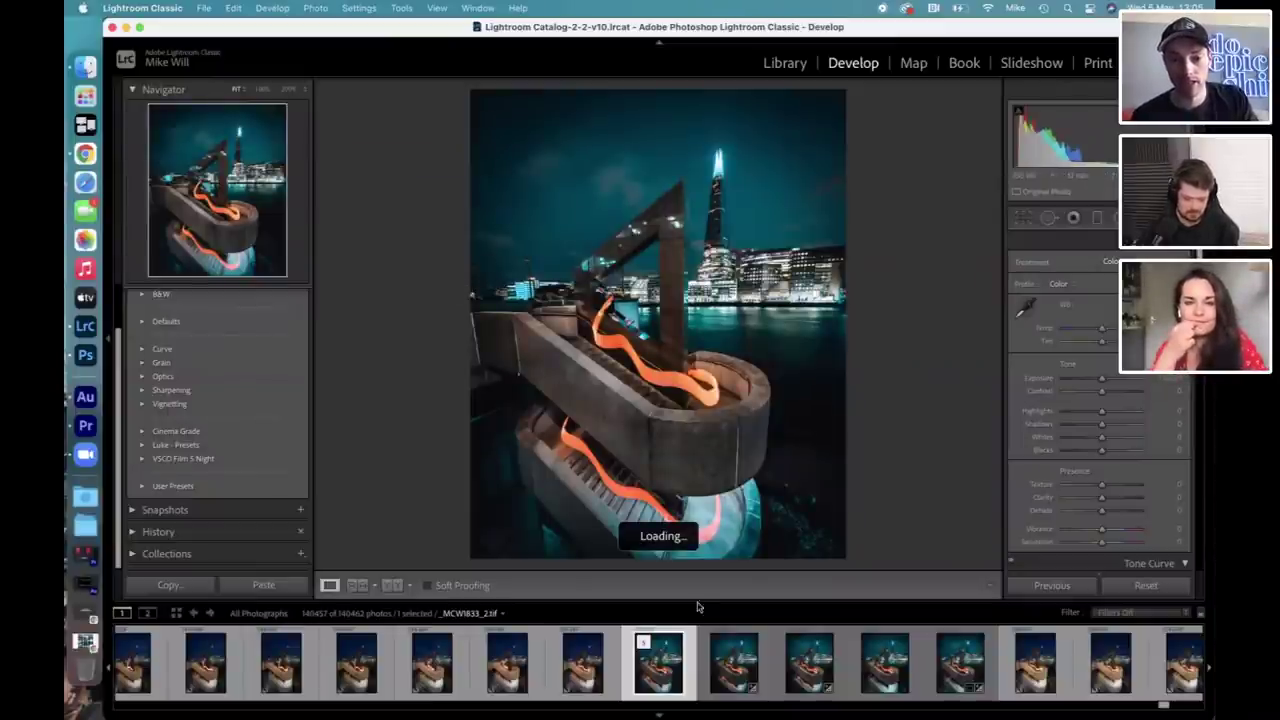
{"action": "left_click", "coordinate": [733, 668]}
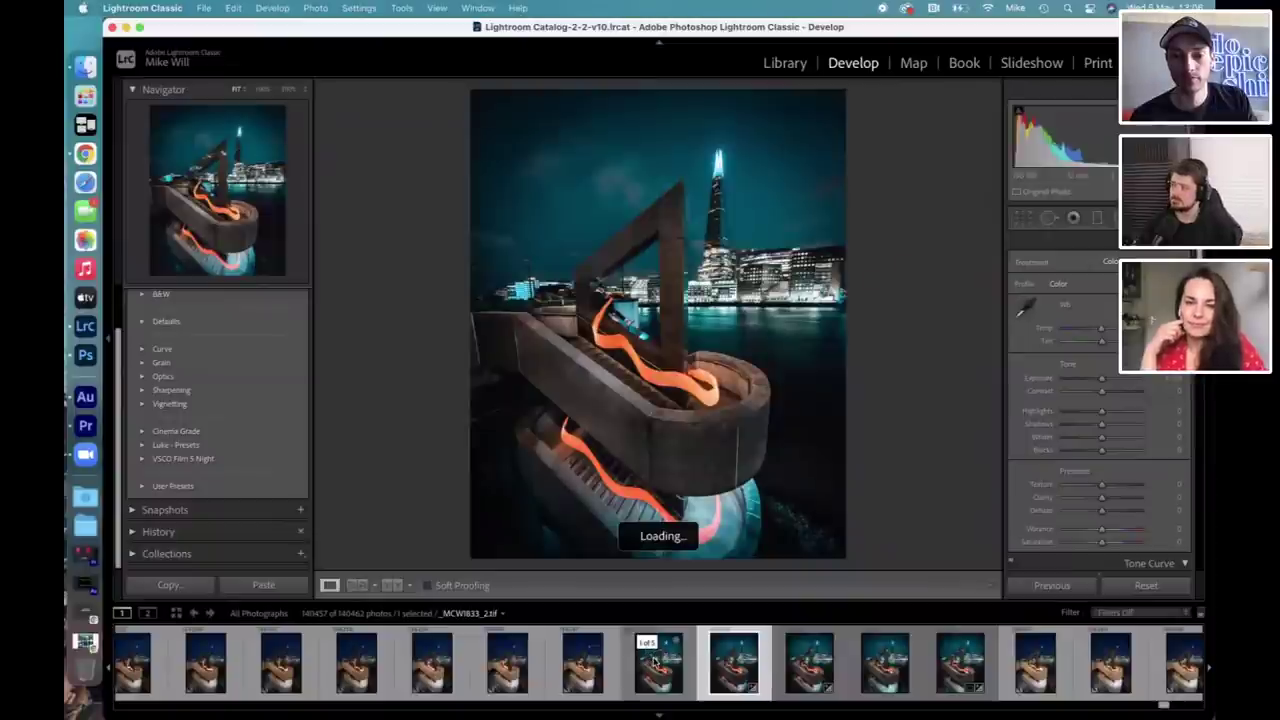
{"action": "left_click", "coordinate": [654, 662]}
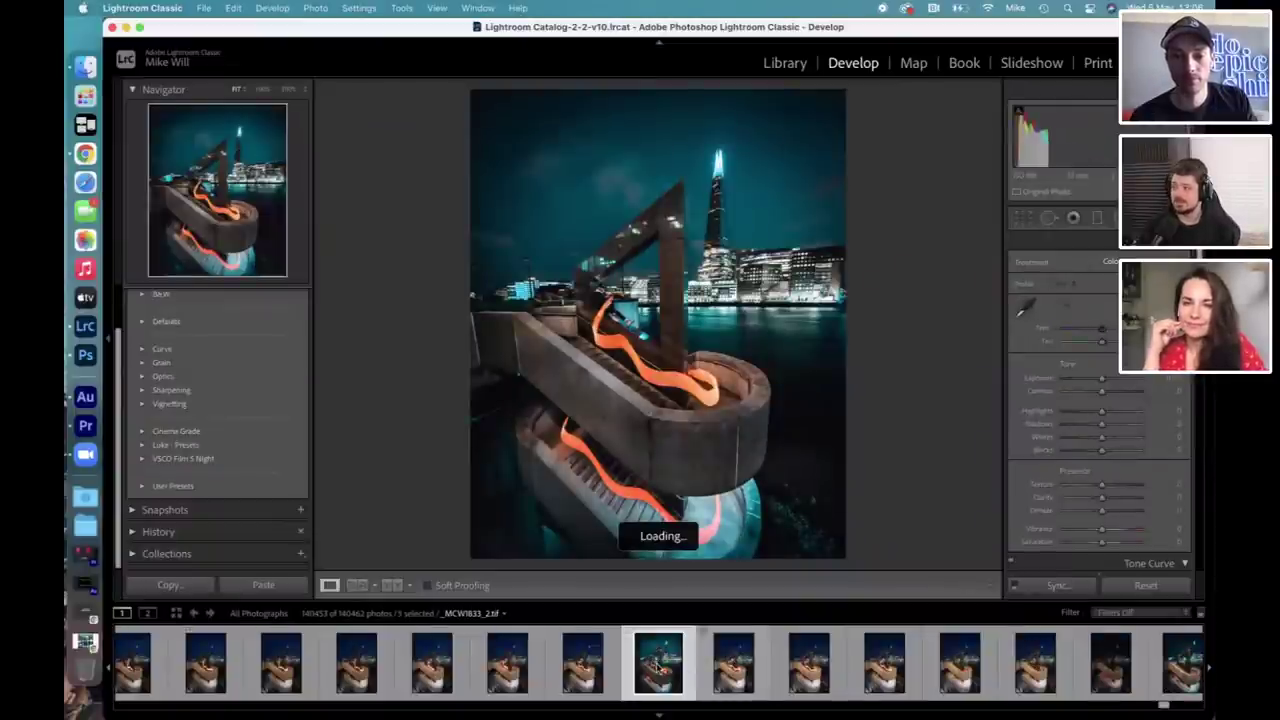
{"action": "left_click", "coordinate": [583, 662]}
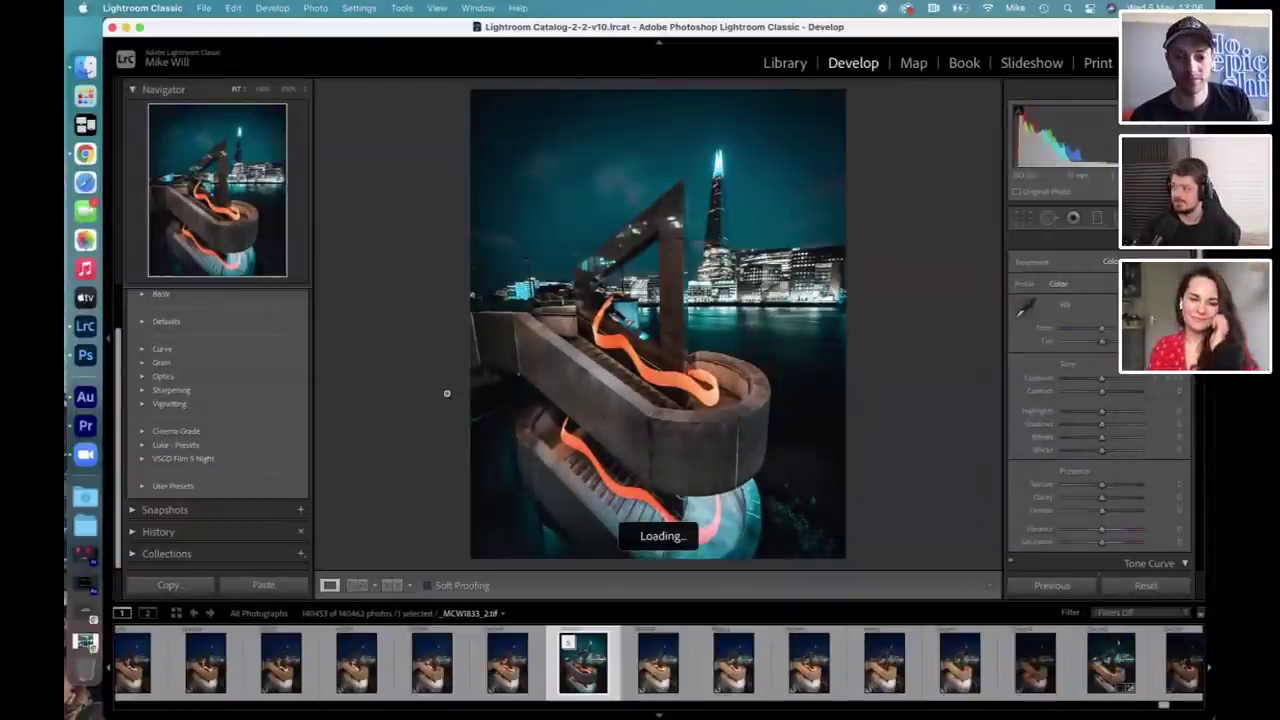
{"action": "left_click", "coordinate": [570, 643]}
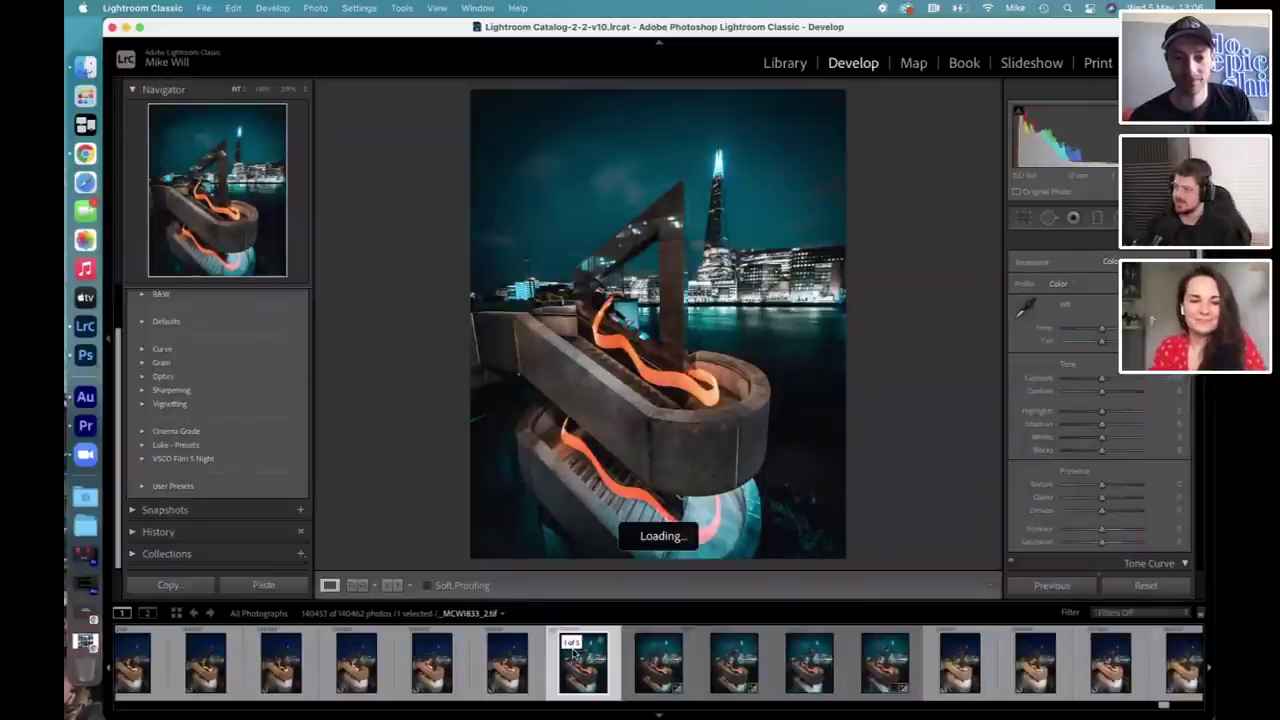
{"action": "left_click", "coordinate": [647, 663]}
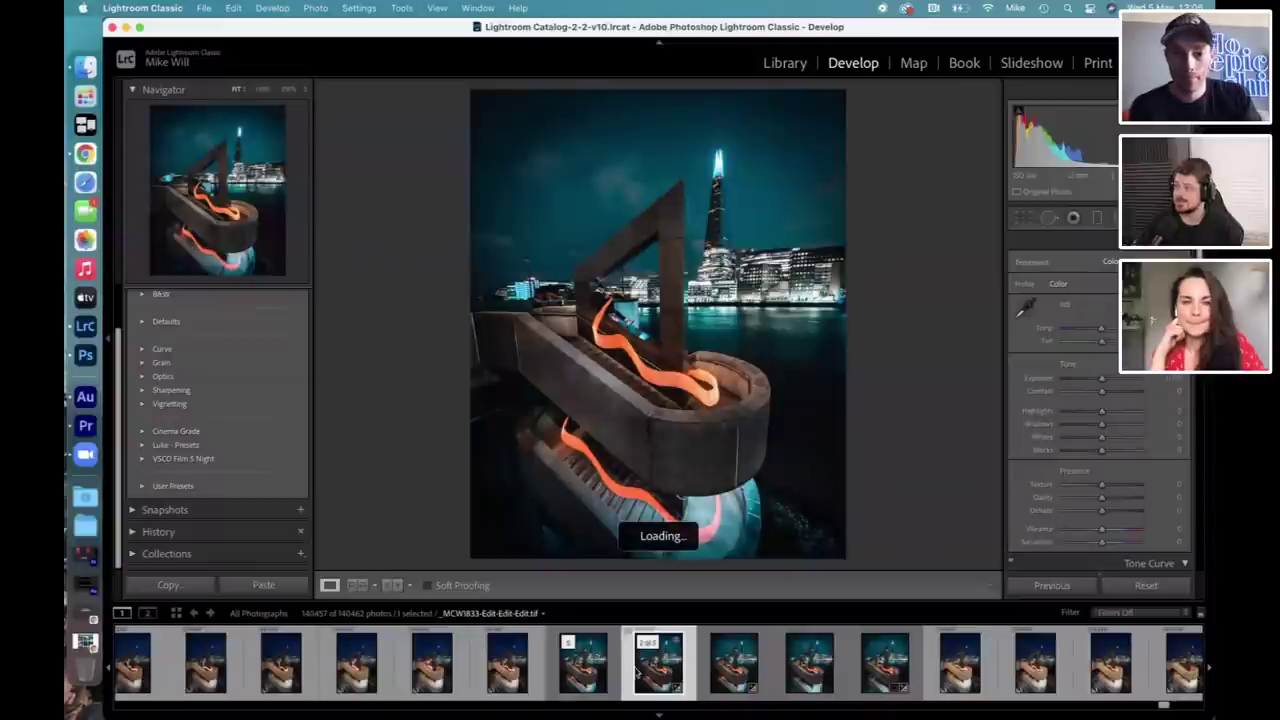
{"action": "left_click", "coordinate": [590, 670]}
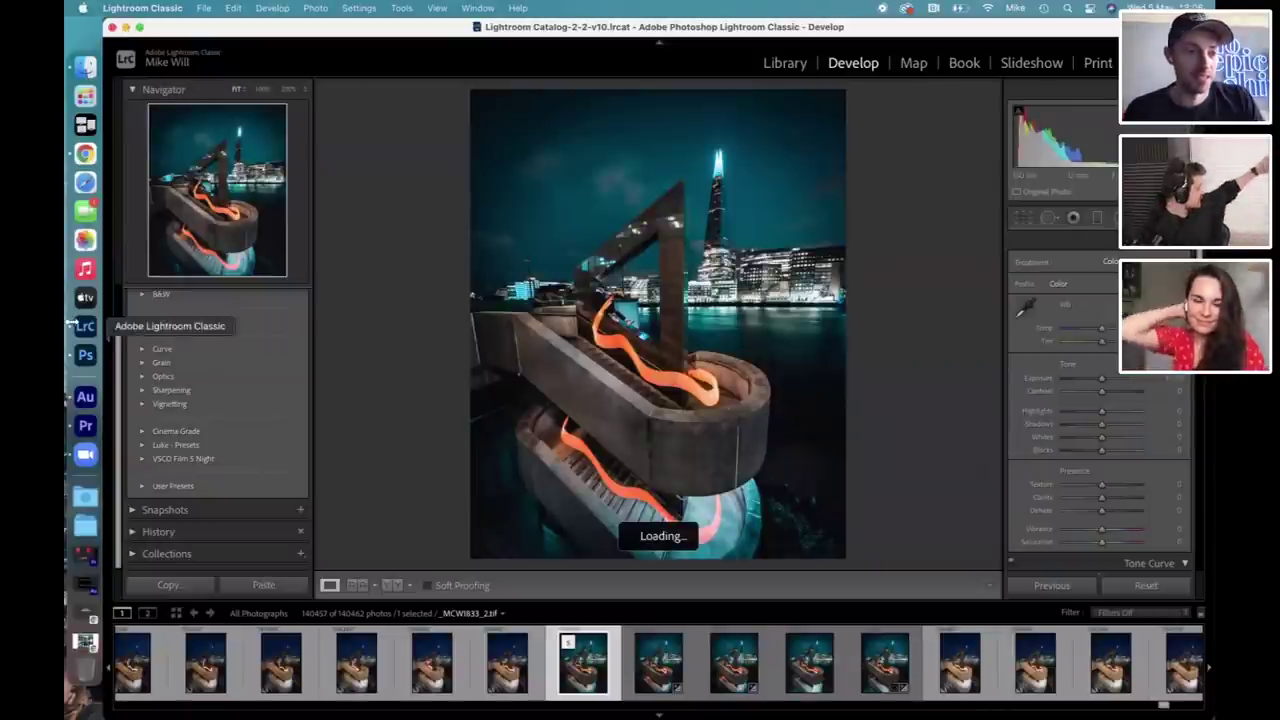
Switch to Photoshop and remove the bright specks from the road in the tunnel photo DSC04075.ARW with the Spot Healing Brush.
{"action": "left_click", "coordinate": [85, 354]}
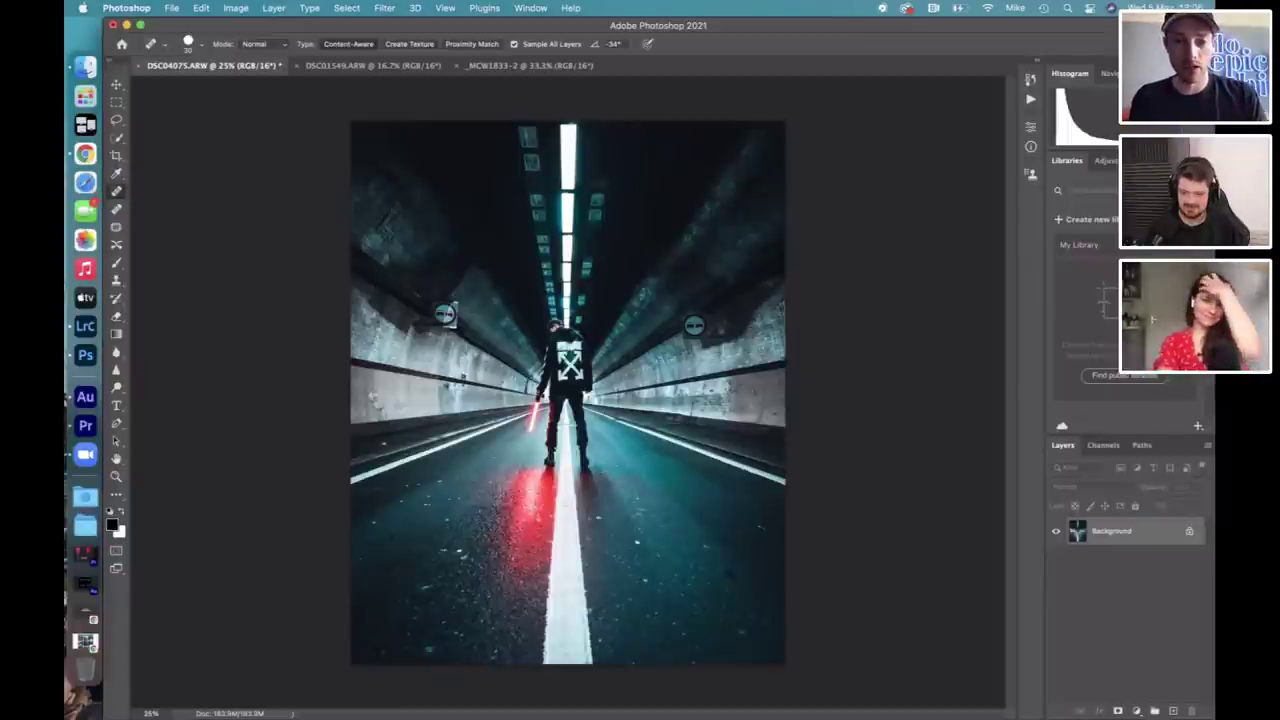
{"action": "key", "text": "bracketright"}
{"action": "key", "text": "bracketright"}
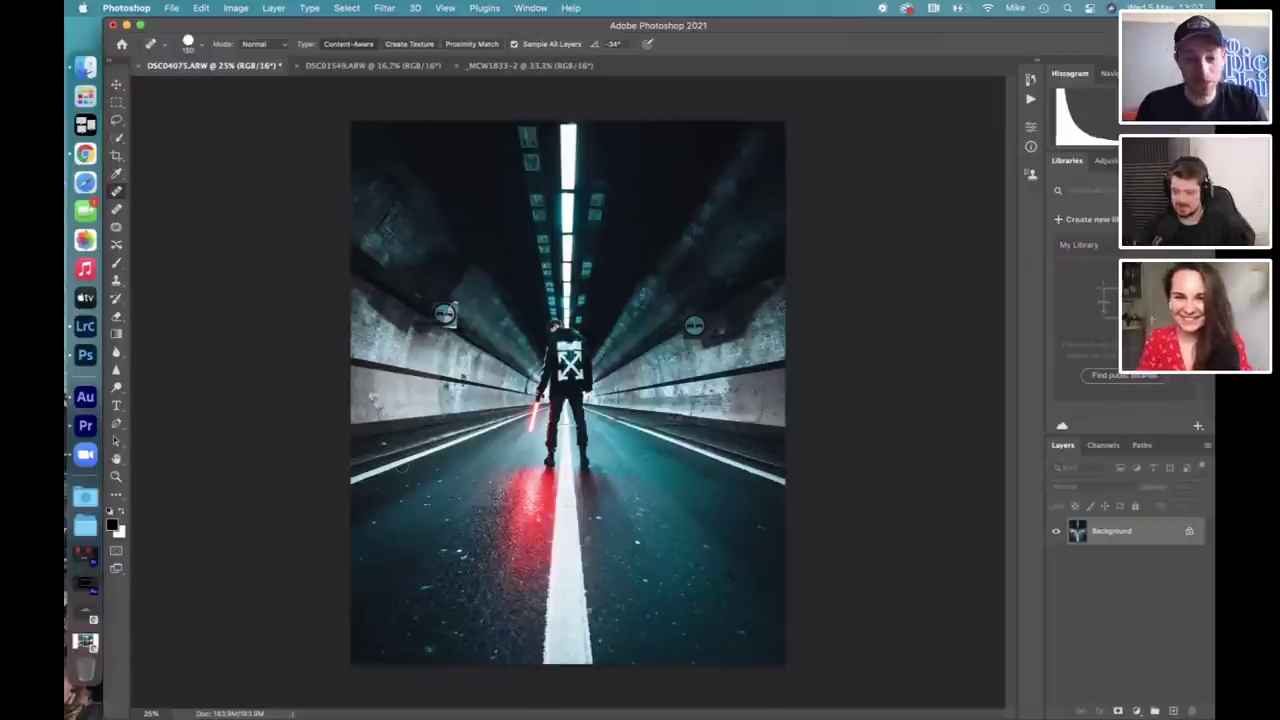
{"action": "key", "text": "bracketleft"}
{"action": "key", "text": "bracketleft"}
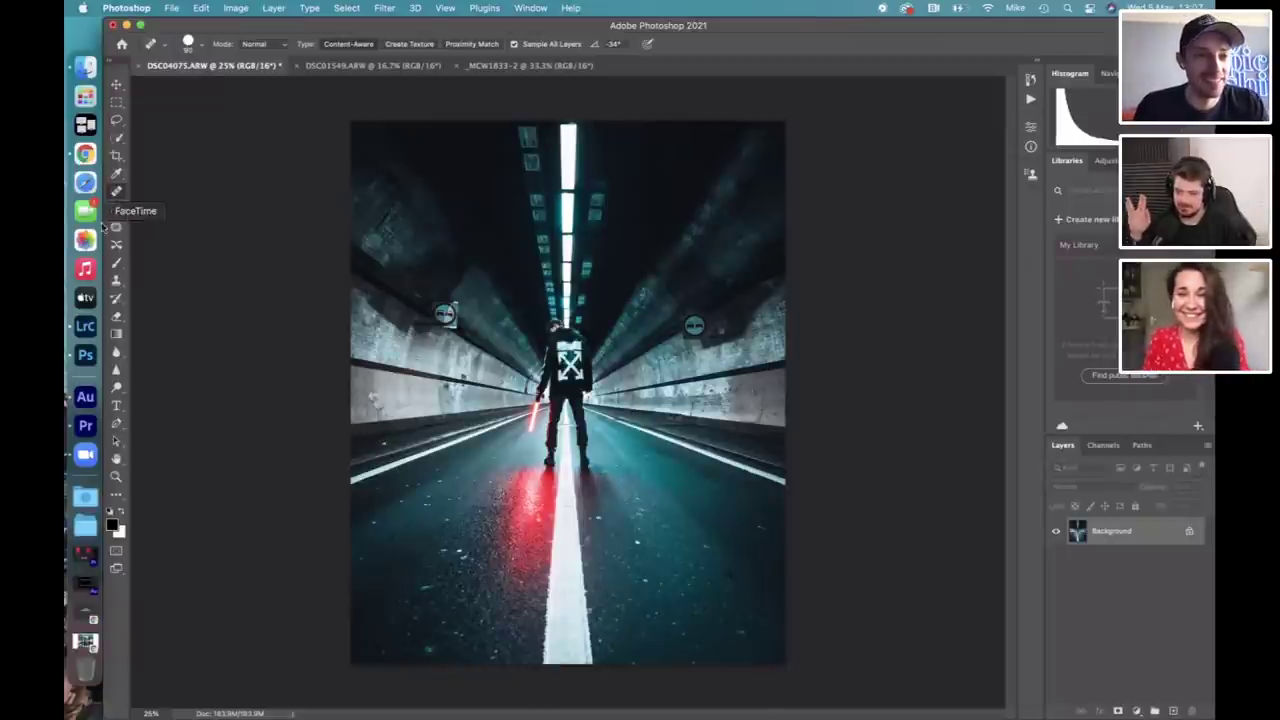
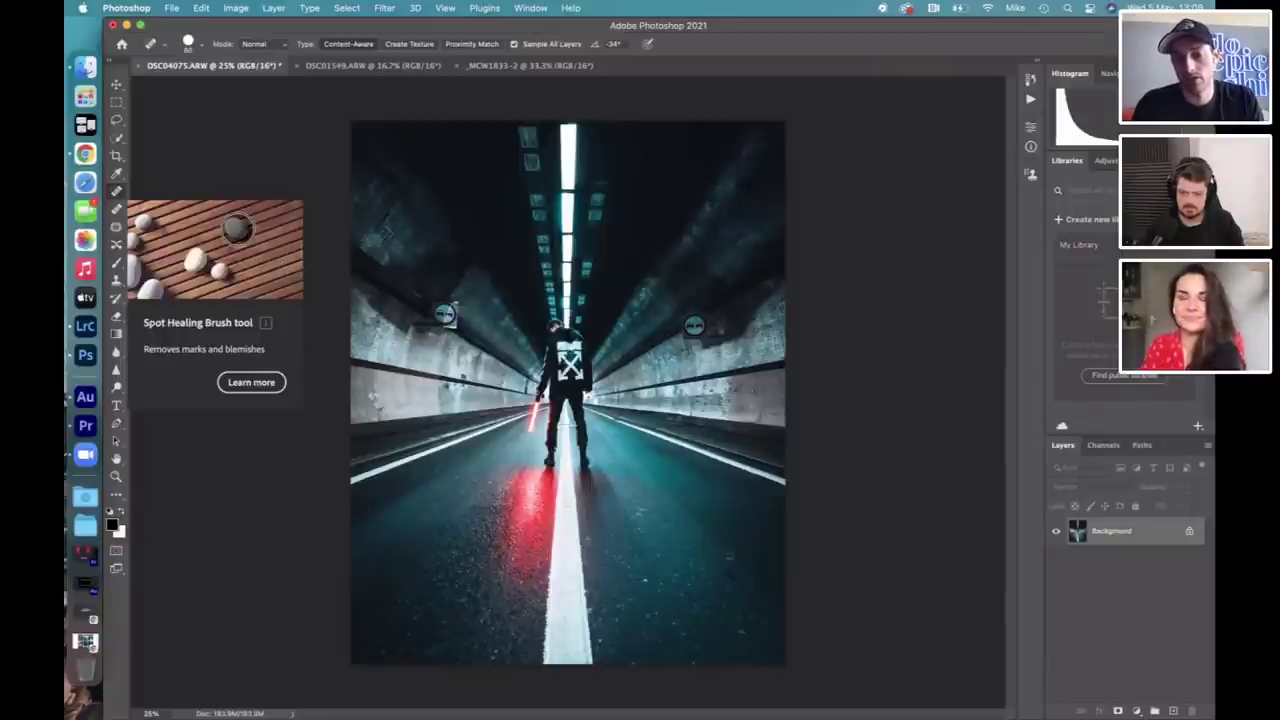
{"action": "left_click", "coordinate": [730, 575]}
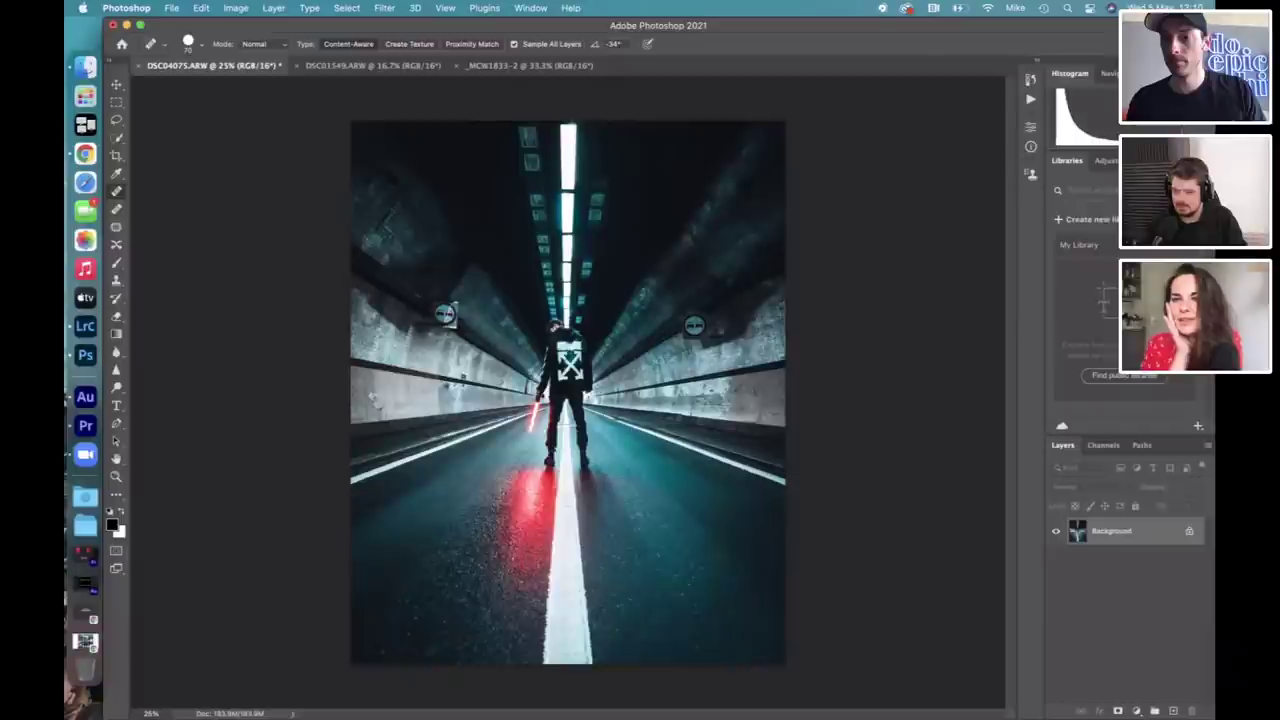
Step the tunnel photo back to its opening snapshot in the history to view it before the spot healing.
{"action": "left_click", "coordinate": [1028, 80]}
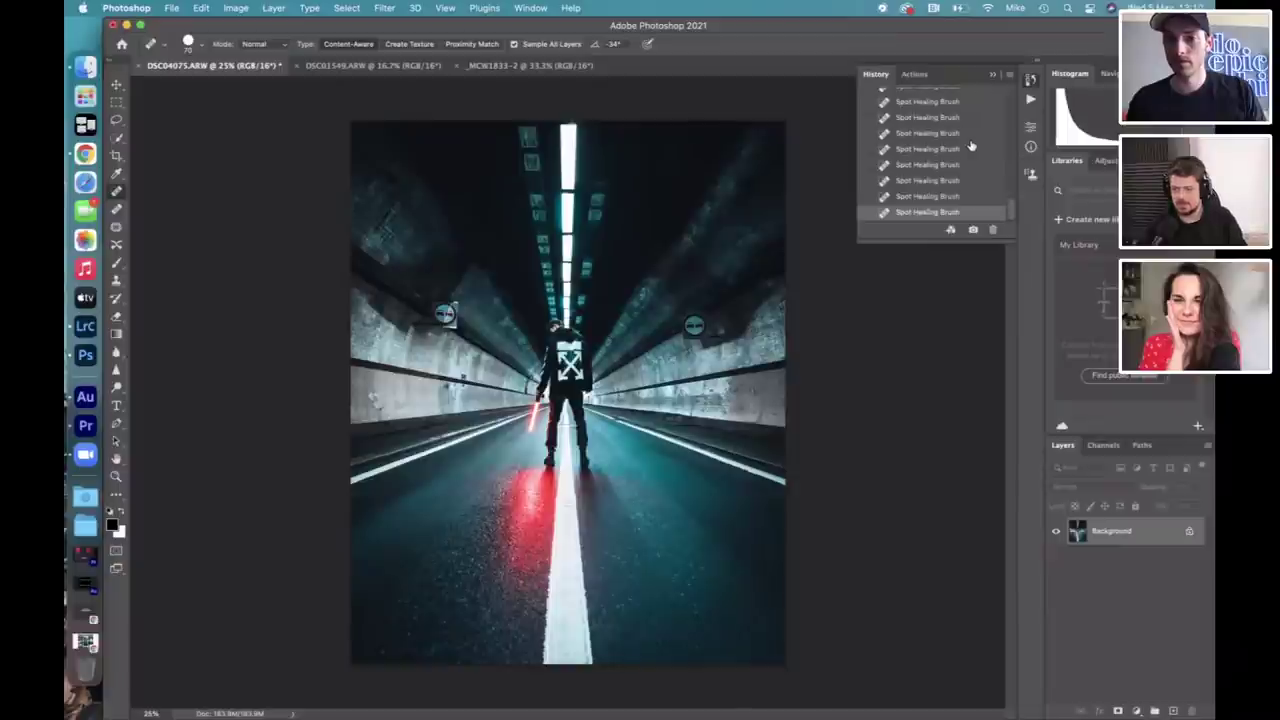
{"action": "scroll", "coordinate": [970, 147], "scroll_direction": "up", "scroll_amount": 5}
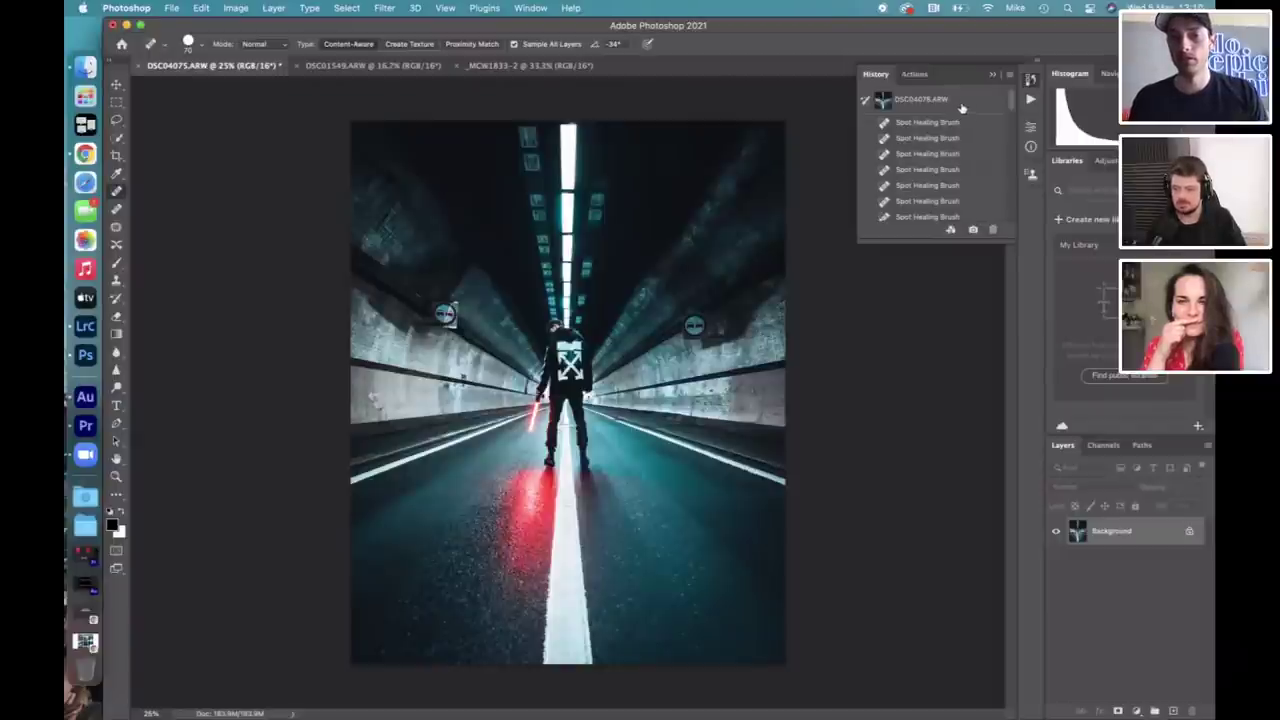
{"action": "left_click", "coordinate": [940, 100]}
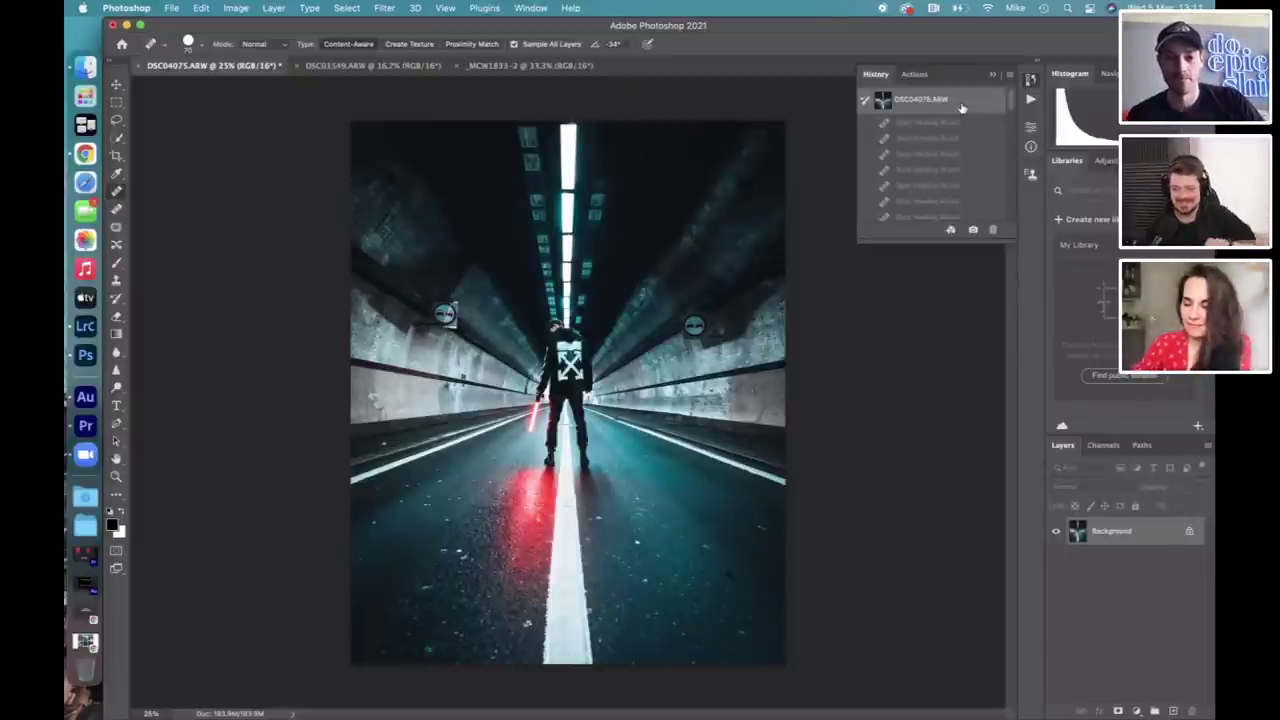
Alternate the tunnel photo between its opening snapshot and its latest history state to compare before and after the spot healing.
{"action": "scroll", "coordinate": [928, 180], "scroll_direction": "down", "scroll_amount": 3}
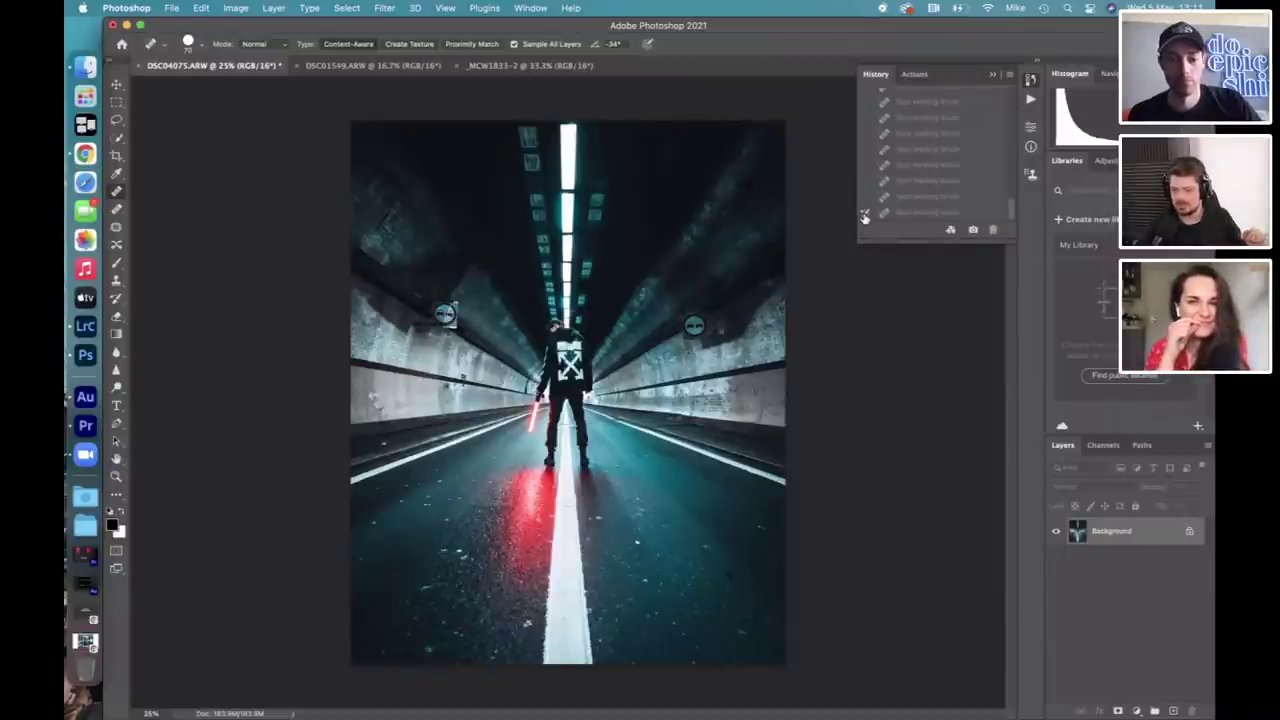
{"action": "left_click", "coordinate": [912, 213]}
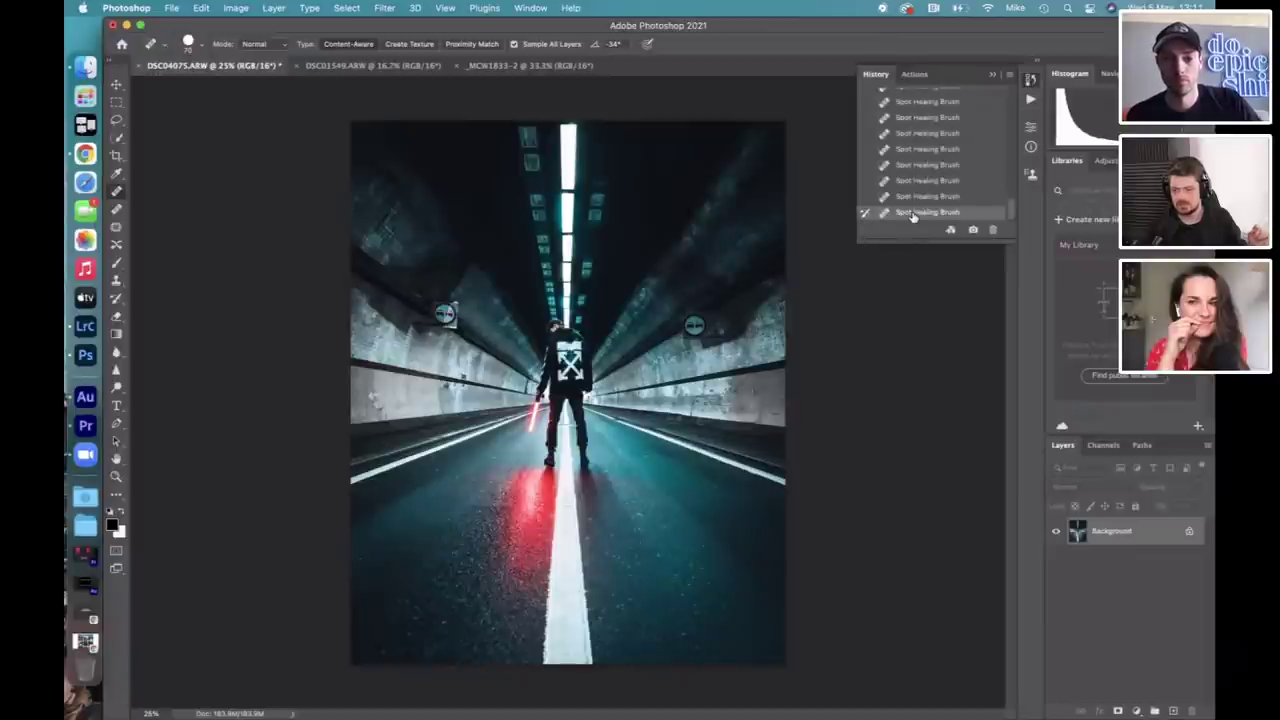
{"action": "scroll", "coordinate": [912, 215], "scroll_direction": "up", "scroll_amount": 3}
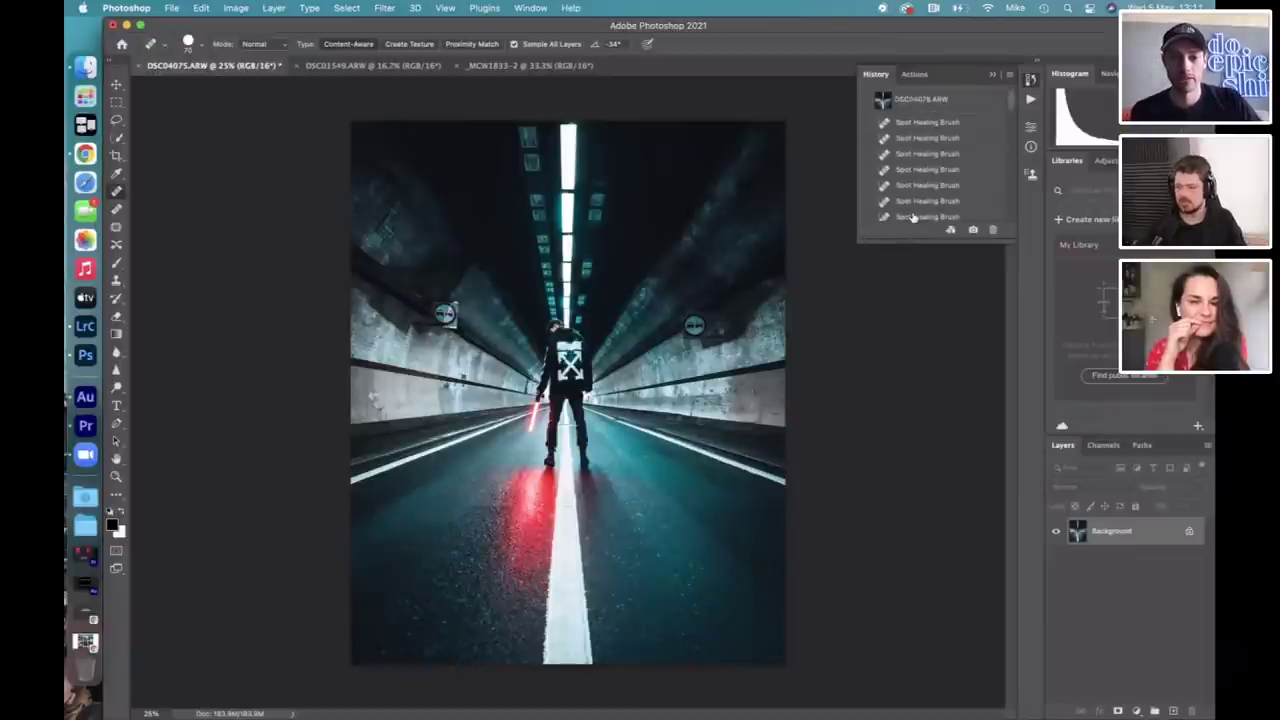
{"action": "left_click", "coordinate": [962, 105]}
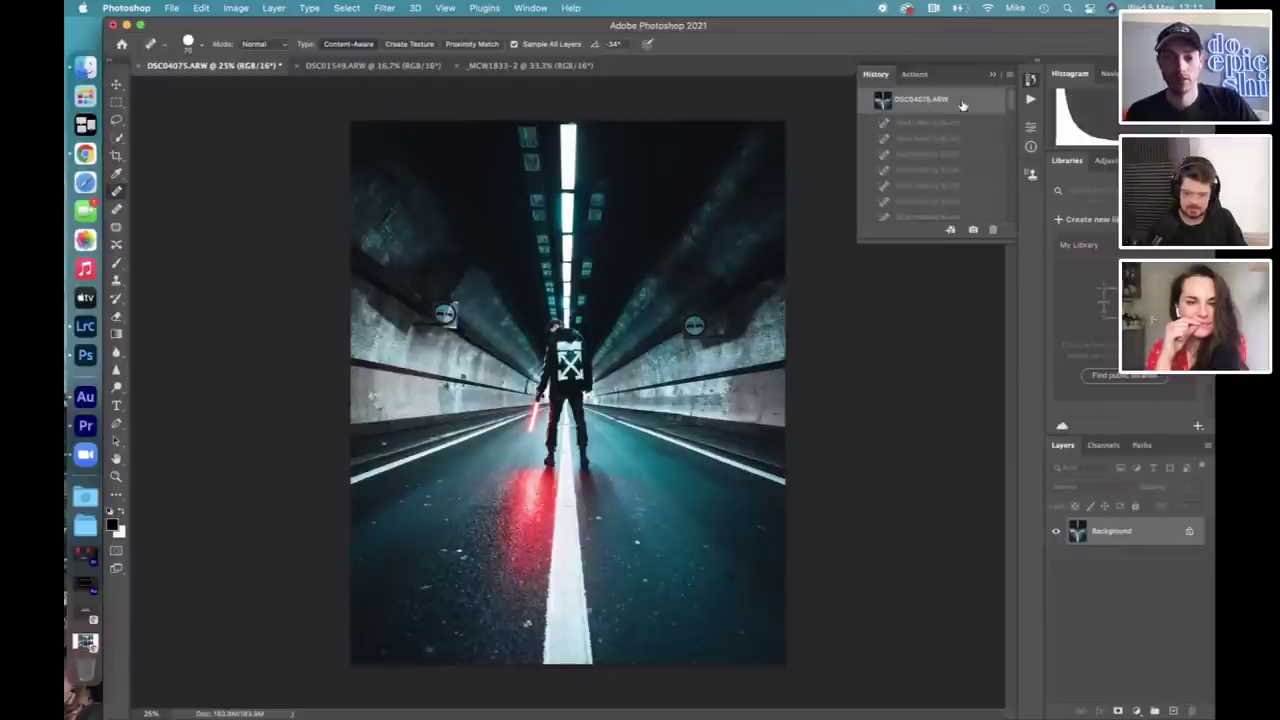
{"action": "scroll", "coordinate": [927, 213], "scroll_direction": "down", "scroll_amount": 3}
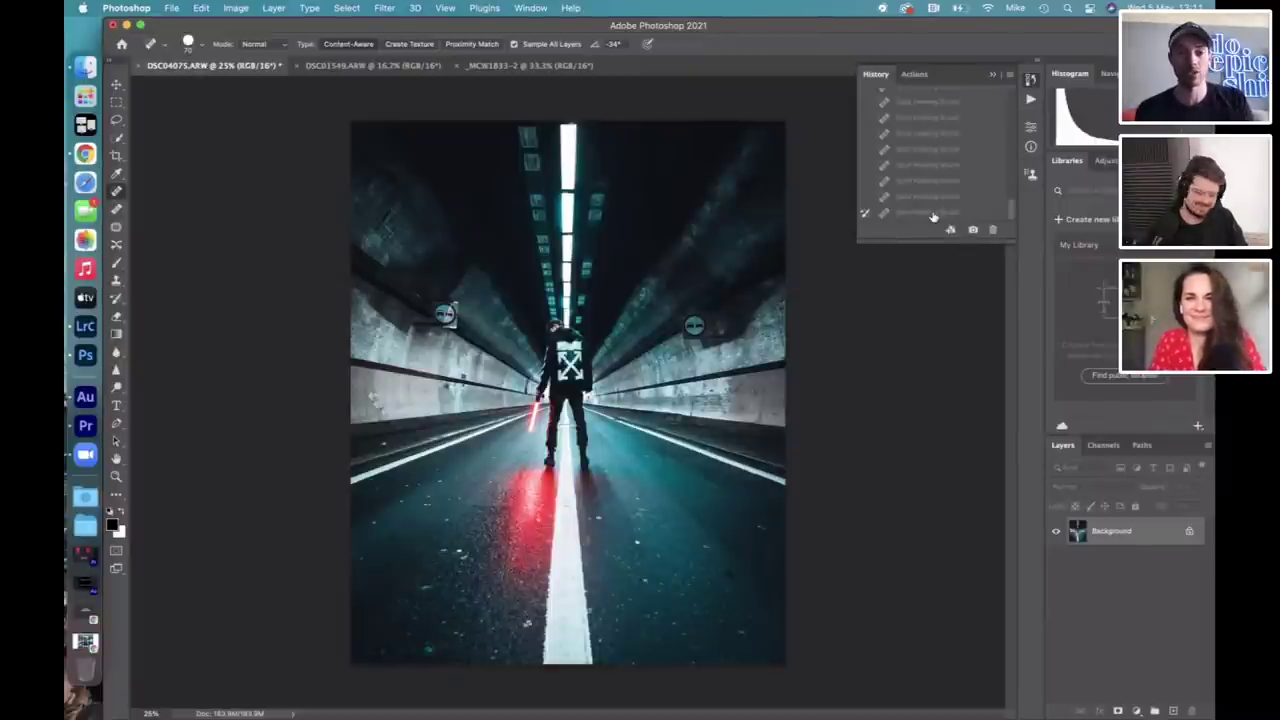
{"action": "left_click", "coordinate": [930, 212]}
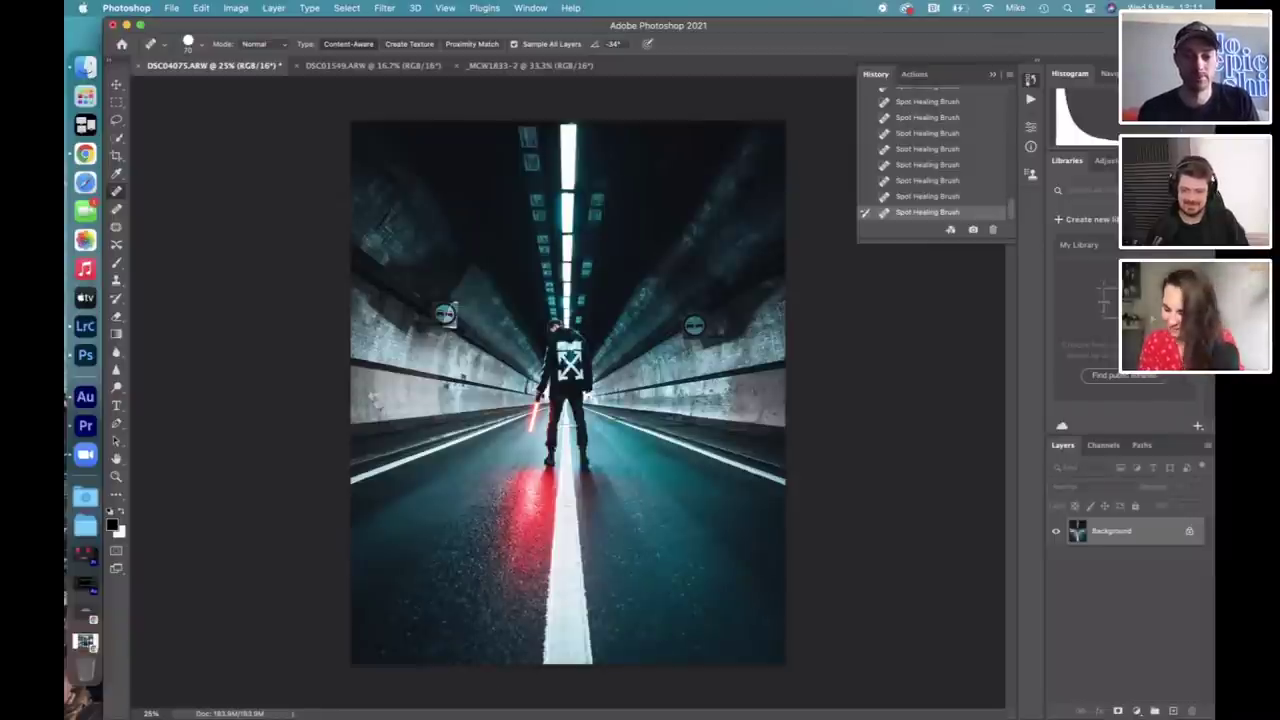
Remove the remaining small marks and specks from the tunnel walls and around the standing figure with the Spot Healing Brush.
{"action": "left_click_drag", "start_coordinate": [378, 403], "coordinate": [375, 399]}
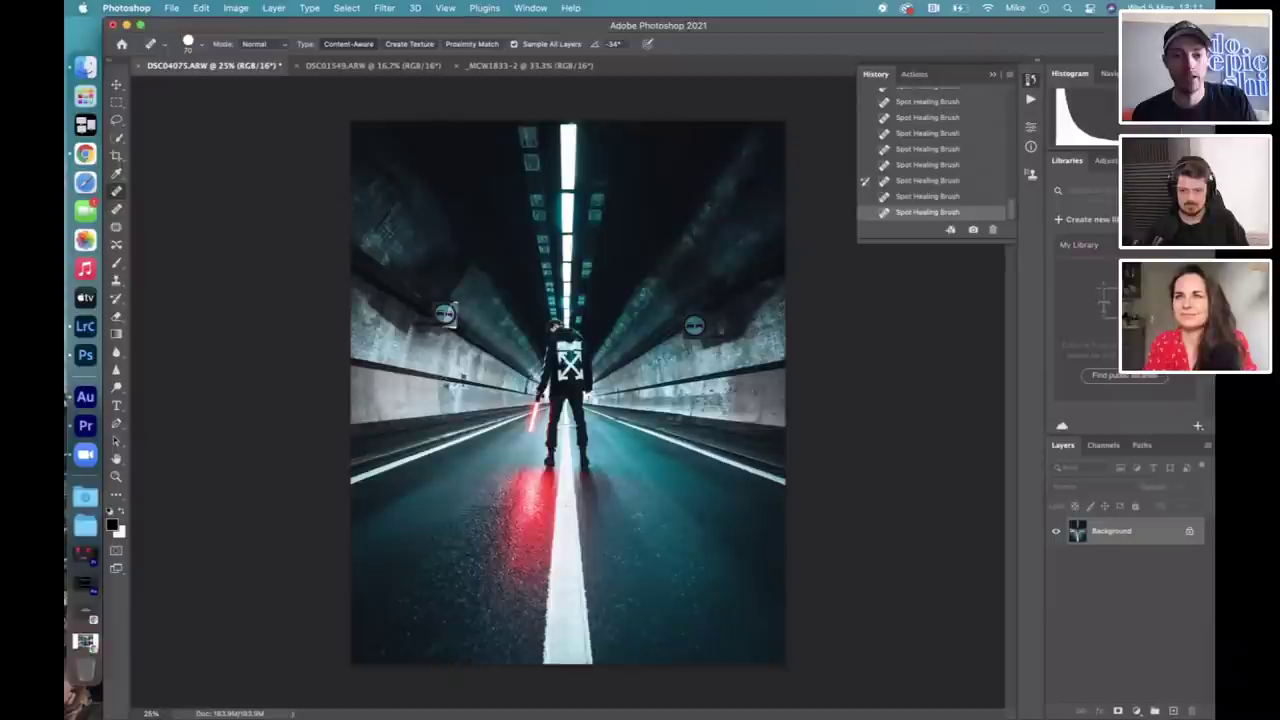
{"action": "key", "text": "super+z"}
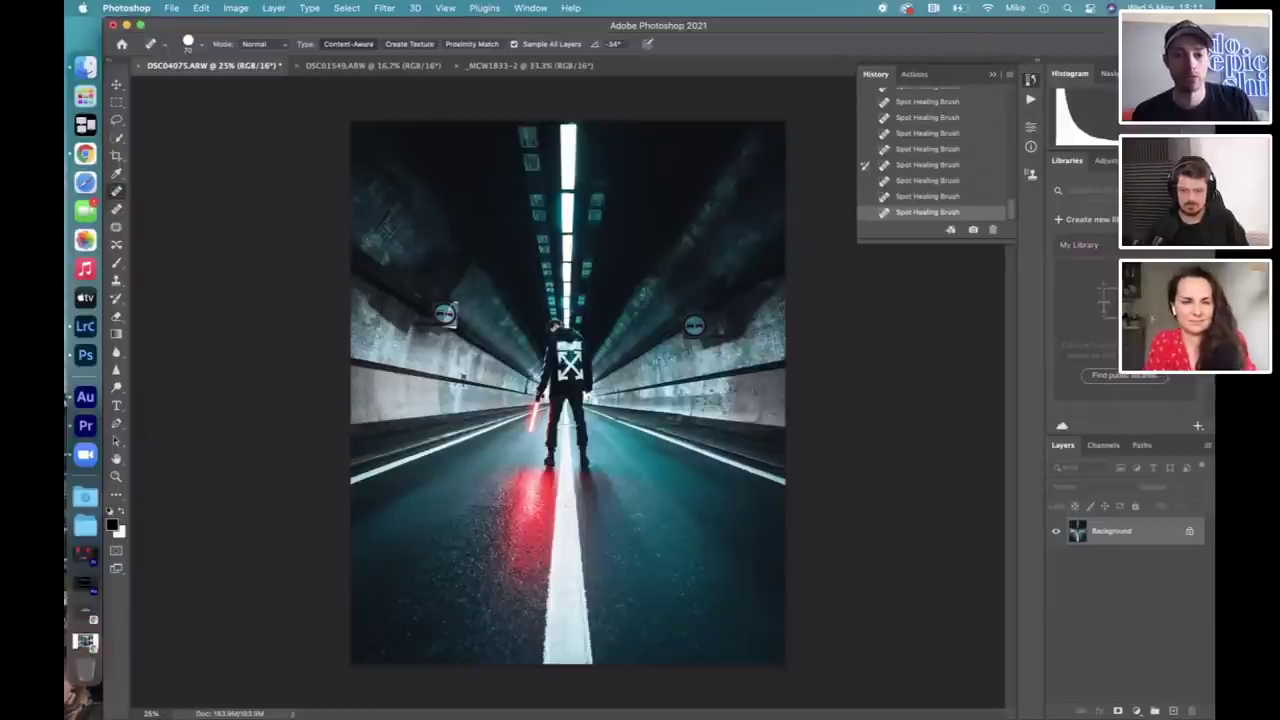
{"action": "key", "text": "super+z"}
{"action": "key", "text": "super+z"}
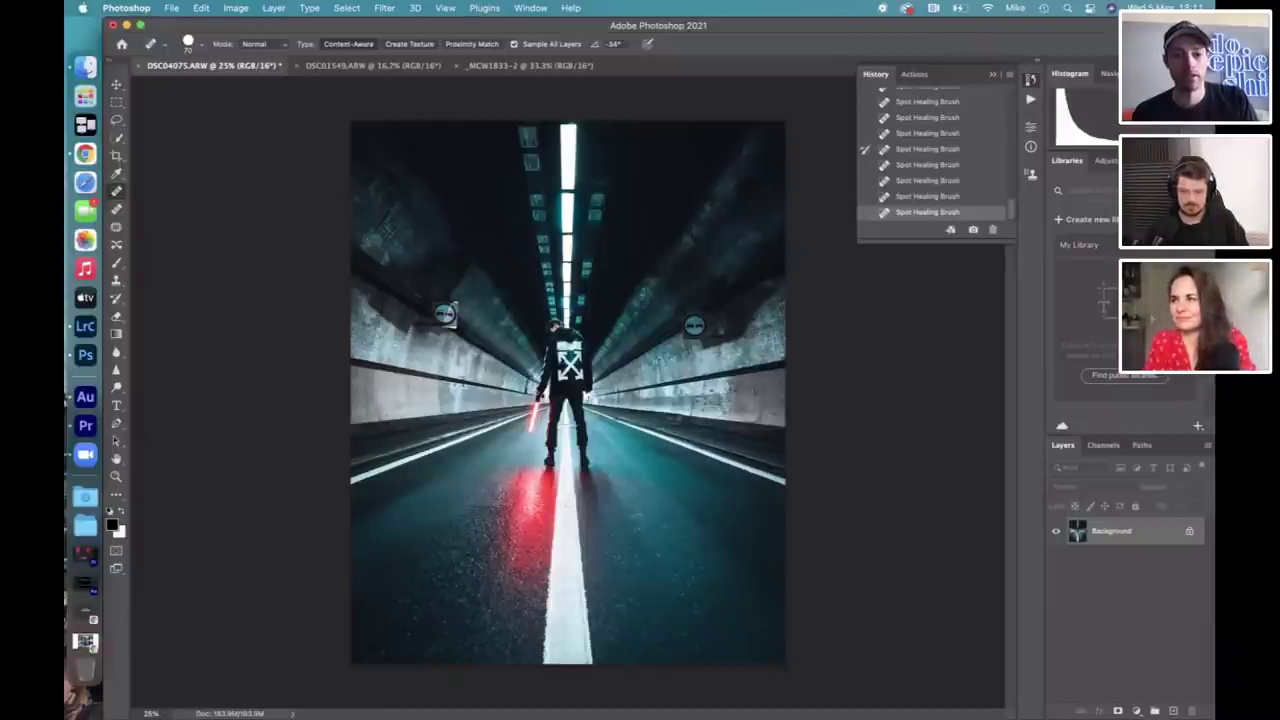
{"action": "key", "text": "super+z"}
{"action": "key", "text": "super+z"}
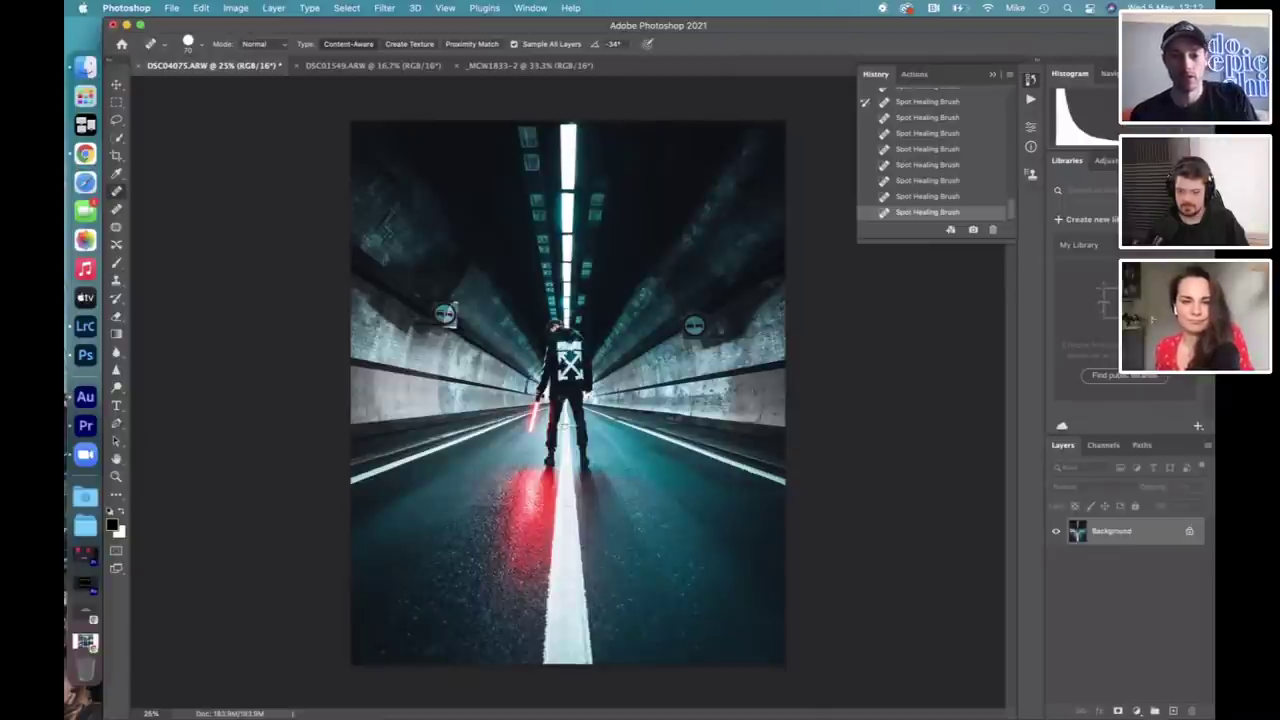
{"action": "scroll", "coordinate": [565, 425], "scroll_direction": "up", "scroll_amount": 3}
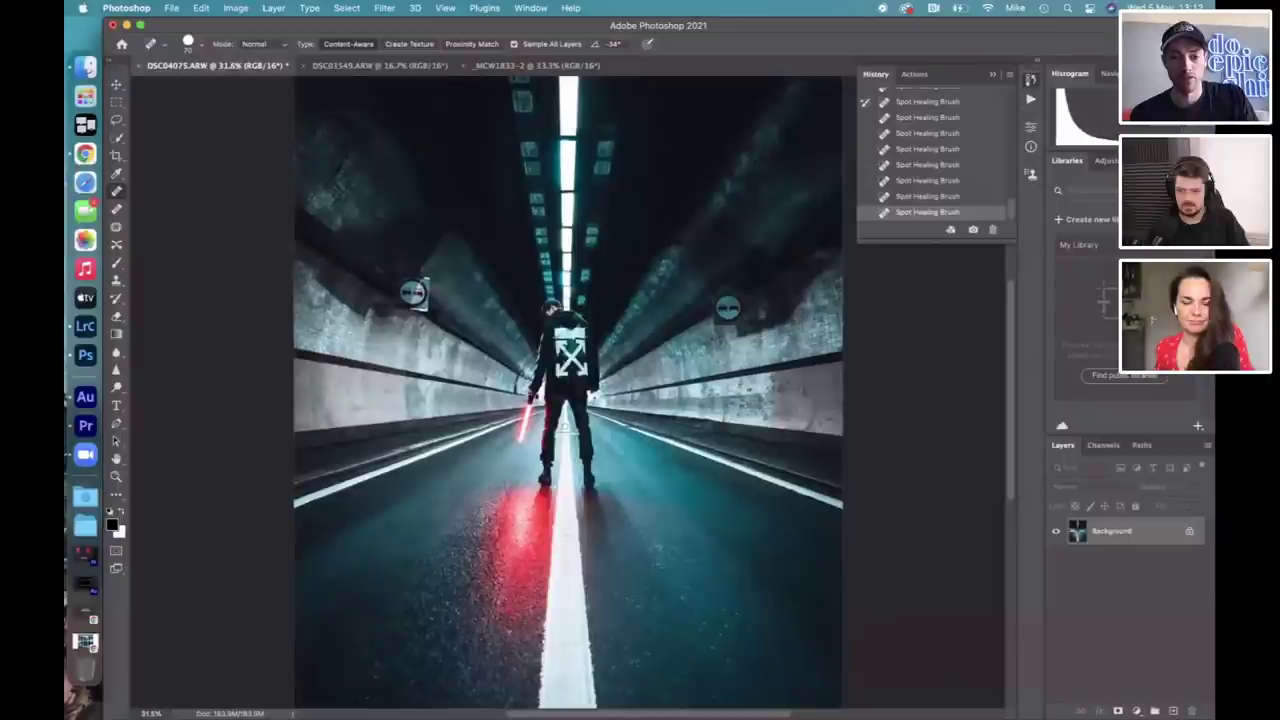
{"action": "scroll", "coordinate": [565, 428], "scroll_direction": "up", "scroll_amount": 2}
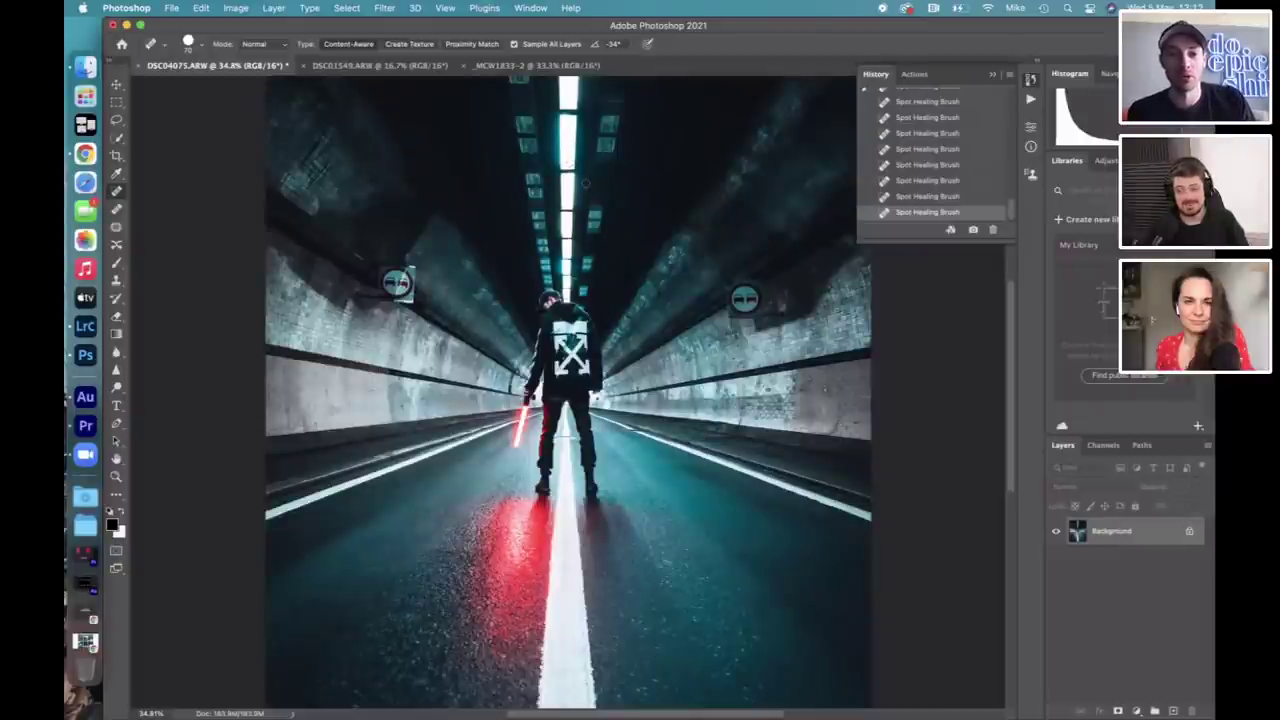
{"action": "scroll", "coordinate": [585, 183], "scroll_direction": "up", "scroll_amount": 5}
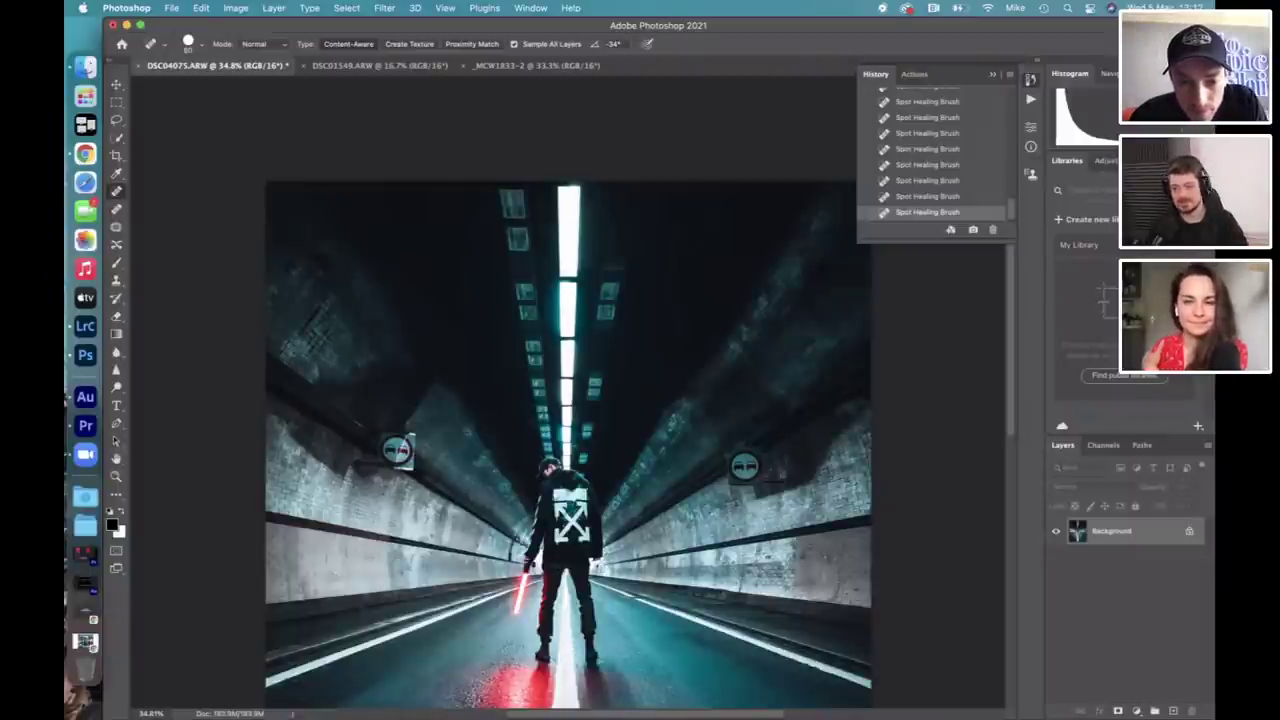
{"action": "left_click_drag", "start_coordinate": [607, 568], "coordinate": [606, 569]}
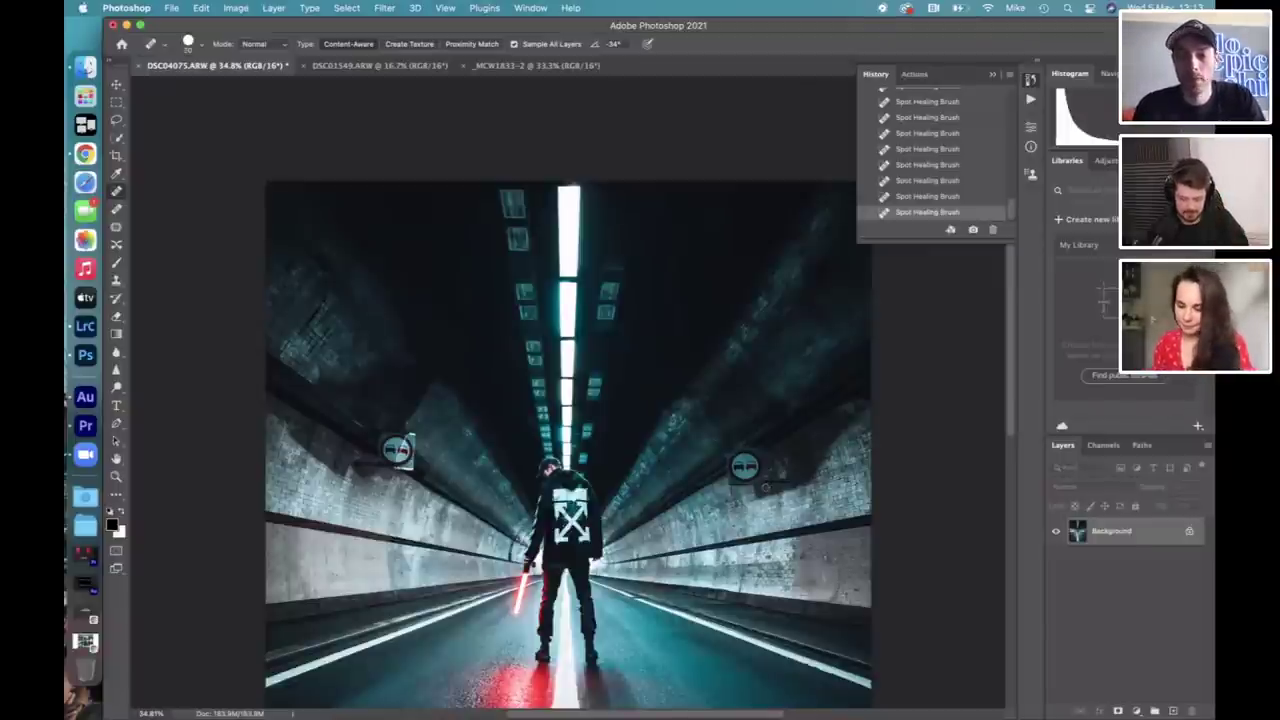
Collapse the history display and remove the round road sign from the right tunnel wall with a larger Spot Healing Brush.
{"action": "left_click", "coordinate": [1029, 79]}
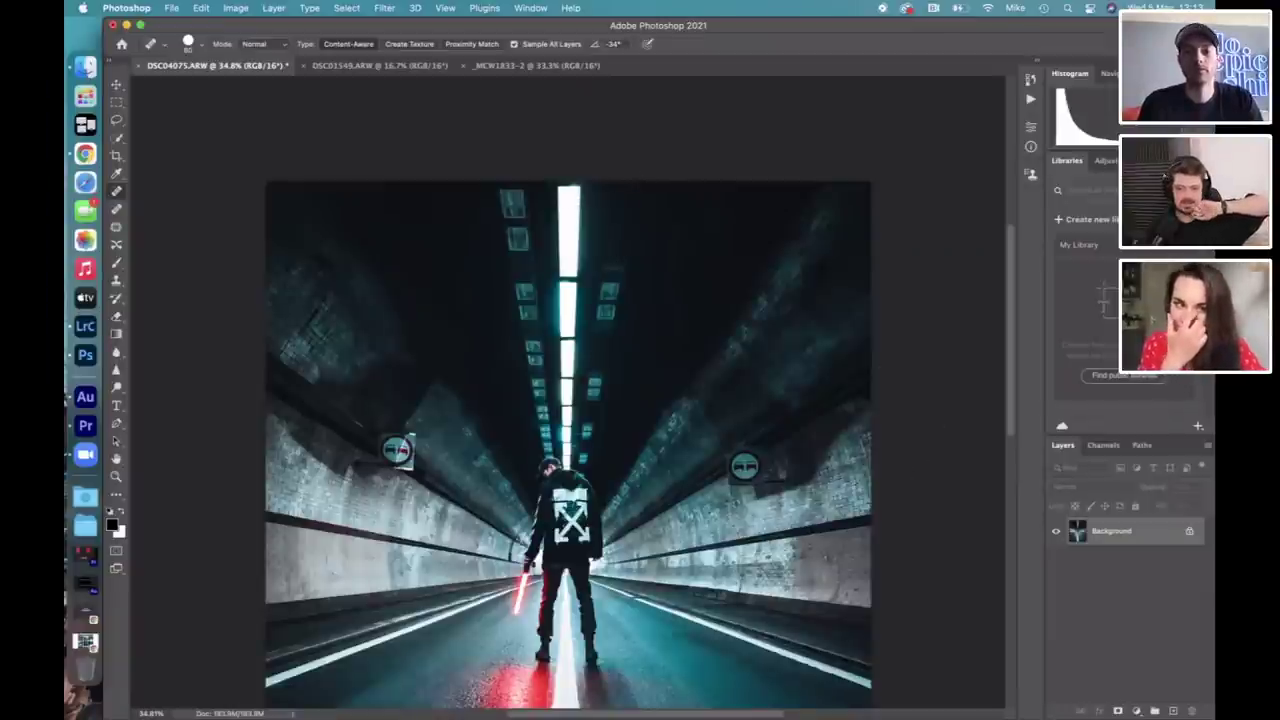
{"action": "key", "text": "bracketright"}
{"action": "key", "text": "bracketright"}
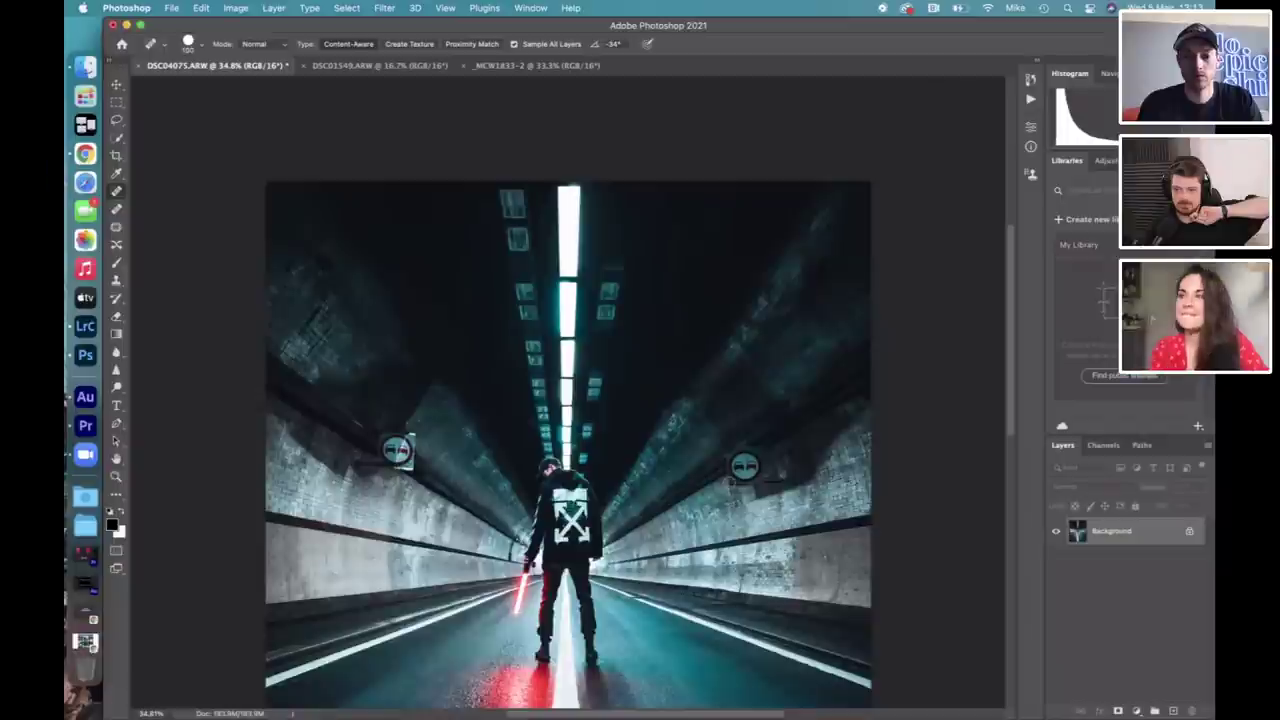
{"action": "mouse_move", "coordinate": [744, 466]}
{"action": "left_mouse_down"}
{"action": "mouse_move", "coordinate": [782, 480]}
{"action": "mouse_move", "coordinate": [746, 476]}
{"action": "mouse_move", "coordinate": [760, 458]}
{"action": "mouse_move", "coordinate": [748, 452]}
{"action": "mouse_move", "coordinate": [730, 478]}
{"action": "mouse_move", "coordinate": [750, 456]}
{"action": "mouse_move", "coordinate": [744, 472]}
{"action": "mouse_move", "coordinate": [757, 475]}
{"action": "mouse_move", "coordinate": [744, 476]}
{"action": "mouse_move", "coordinate": [748, 490]}
{"action": "mouse_move", "coordinate": [742, 478]}
{"action": "left_mouse_up"}
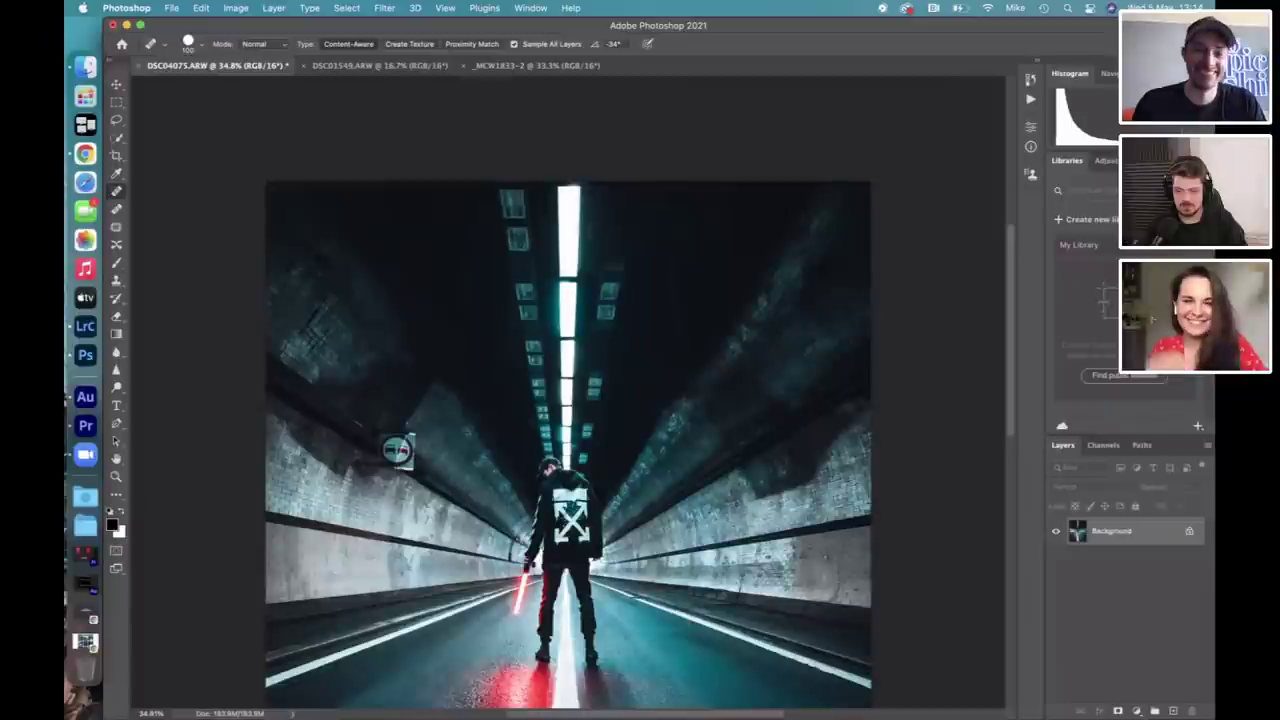
Choose the Clone Stamp, show its Clone Source settings and set the second clone source's rotation to 180 degrees.
{"action": "left_click", "coordinate": [117, 281]}
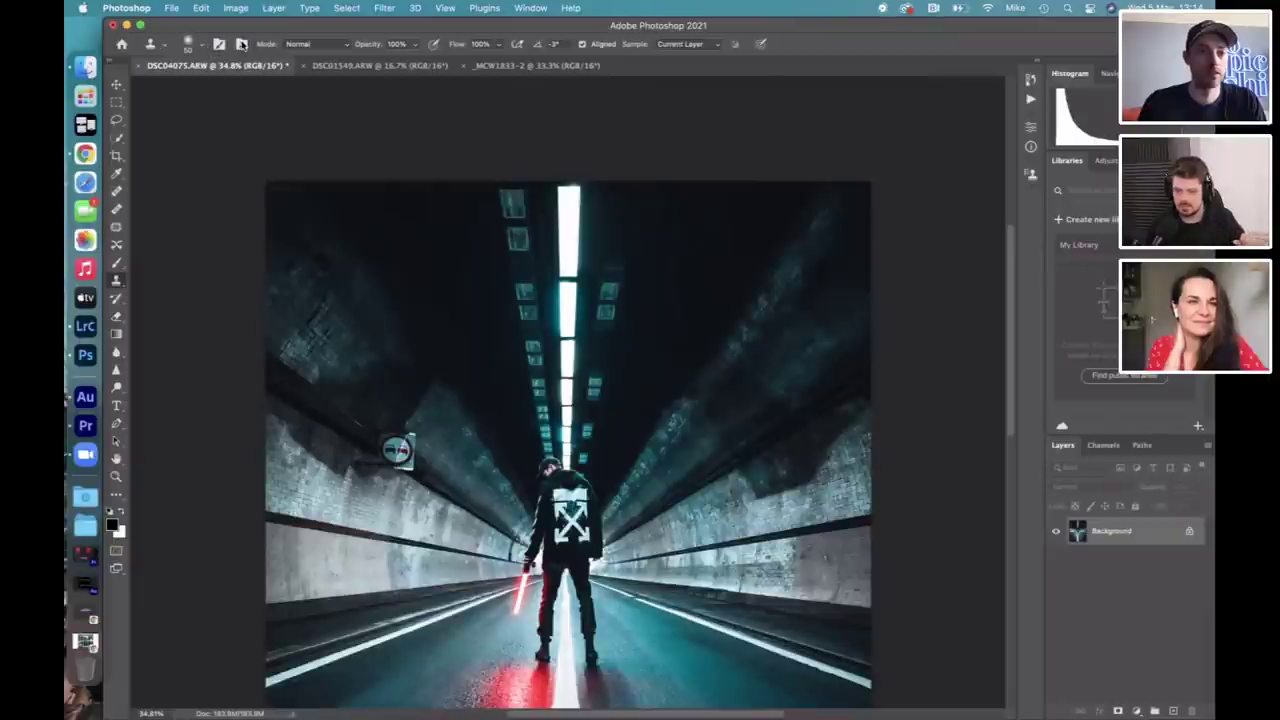
{"action": "left_click", "coordinate": [242, 45]}
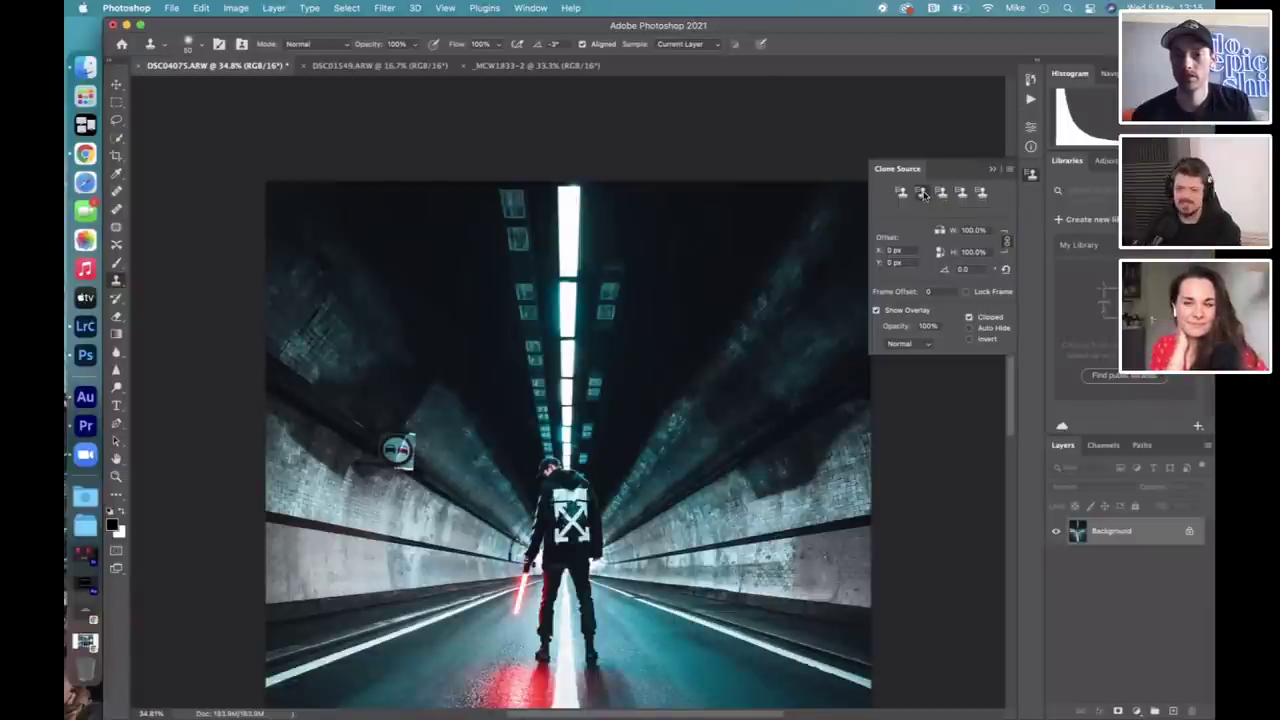
{"action": "left_click", "coordinate": [962, 269]}
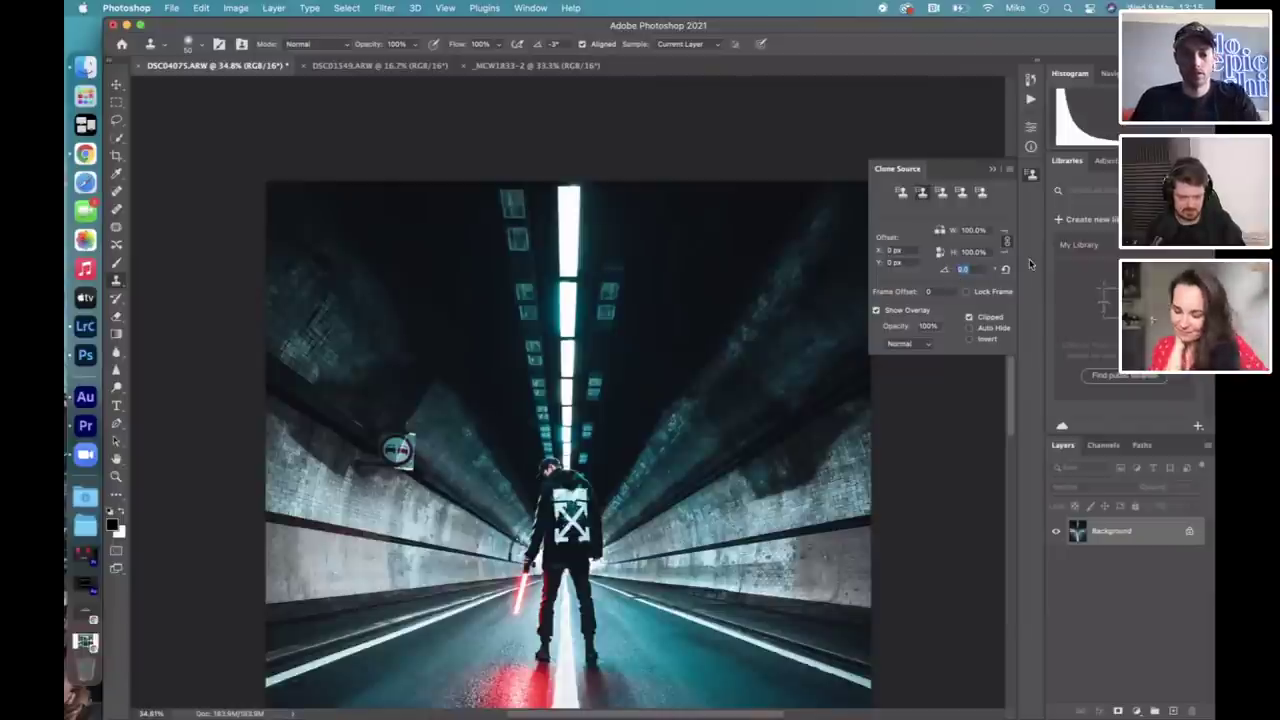
{"action": "key", "text": "BackSpace"}
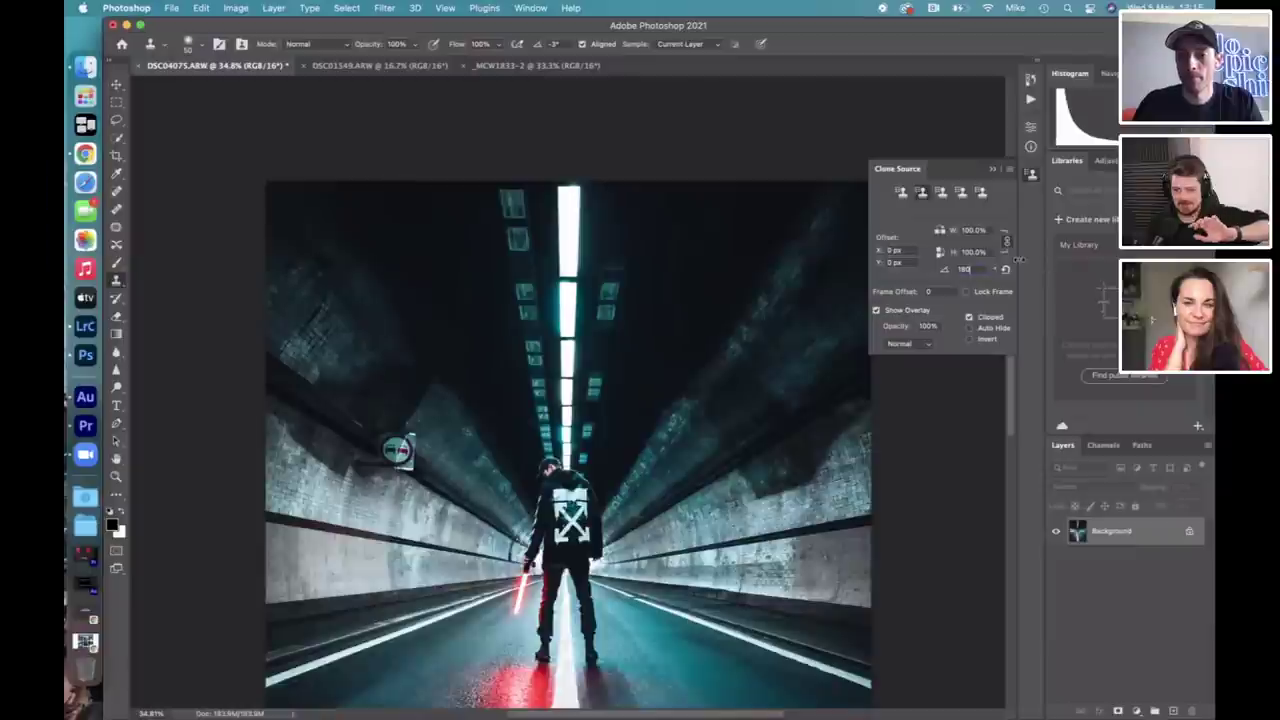
{"action": "key", "text": "Return"}
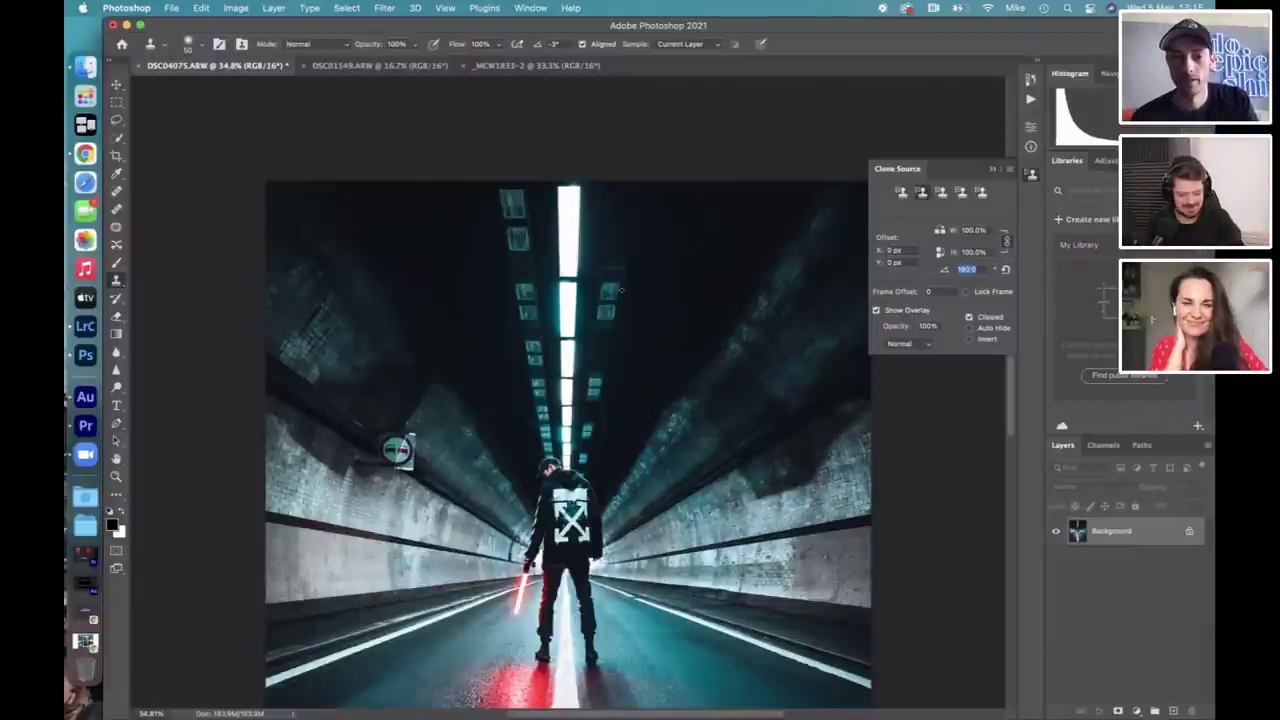
Try to reset the second clone source's rotation to 0, and switch back to the first clone source.
{"action": "type", "text": "0"}
{"action": "key", "text": "Return"}
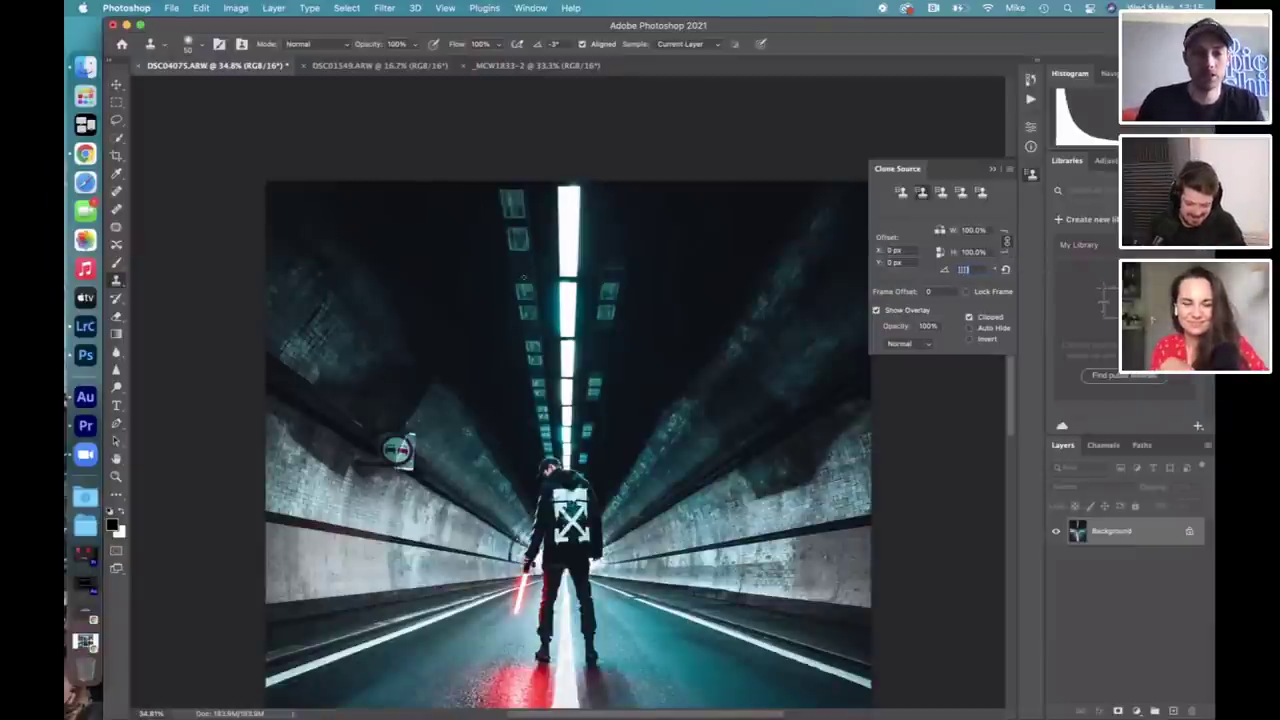
{"action": "left_click", "coordinate": [116, 283]}
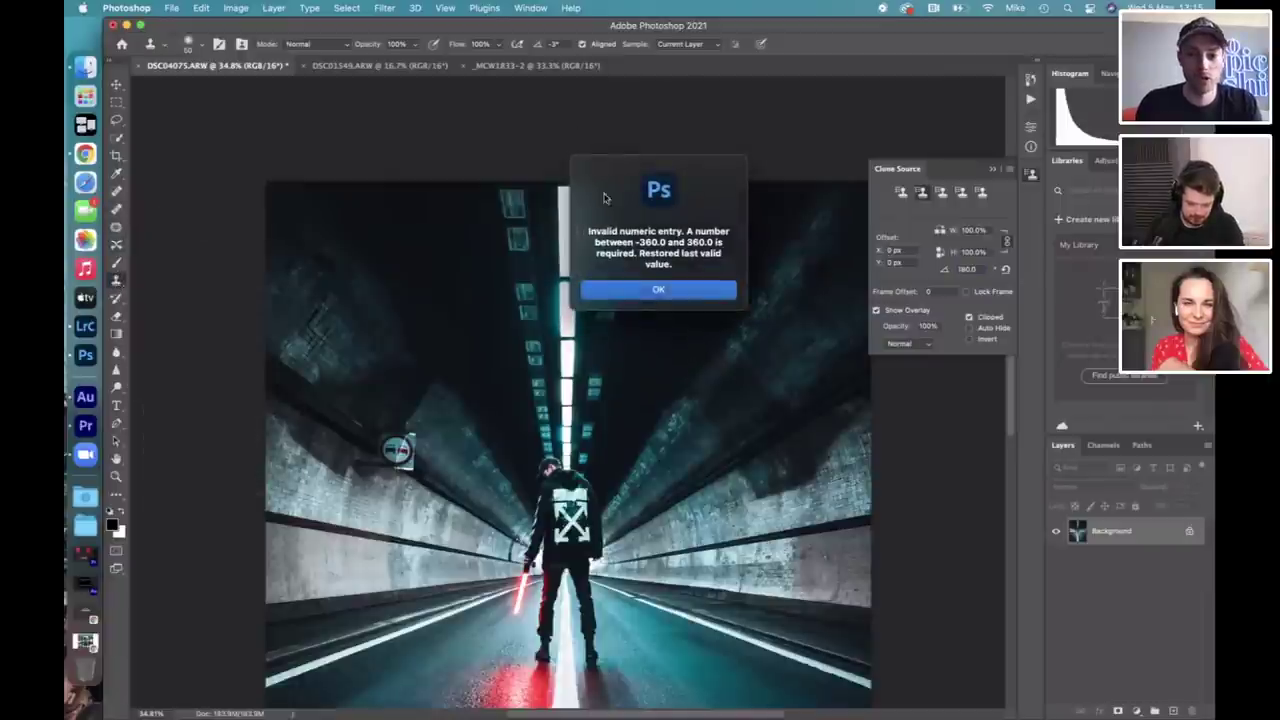
{"action": "left_click", "coordinate": [640, 293]}
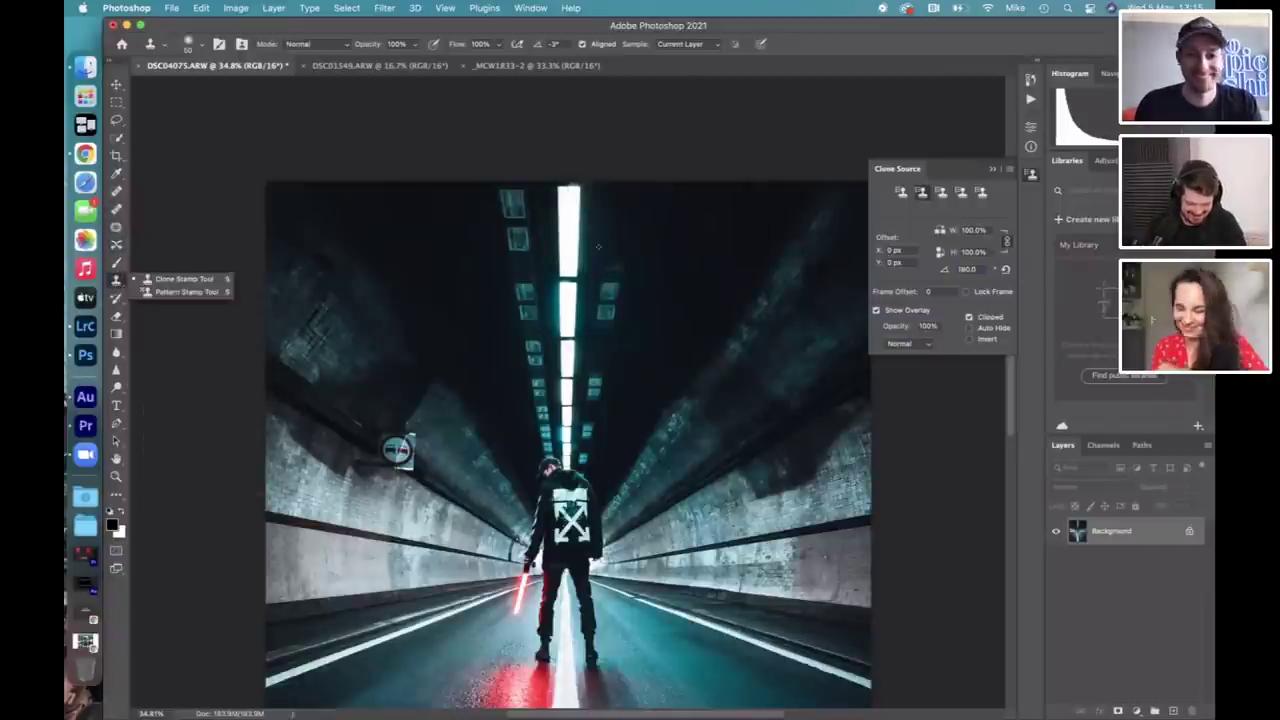
{"action": "left_click", "coordinate": [901, 191]}
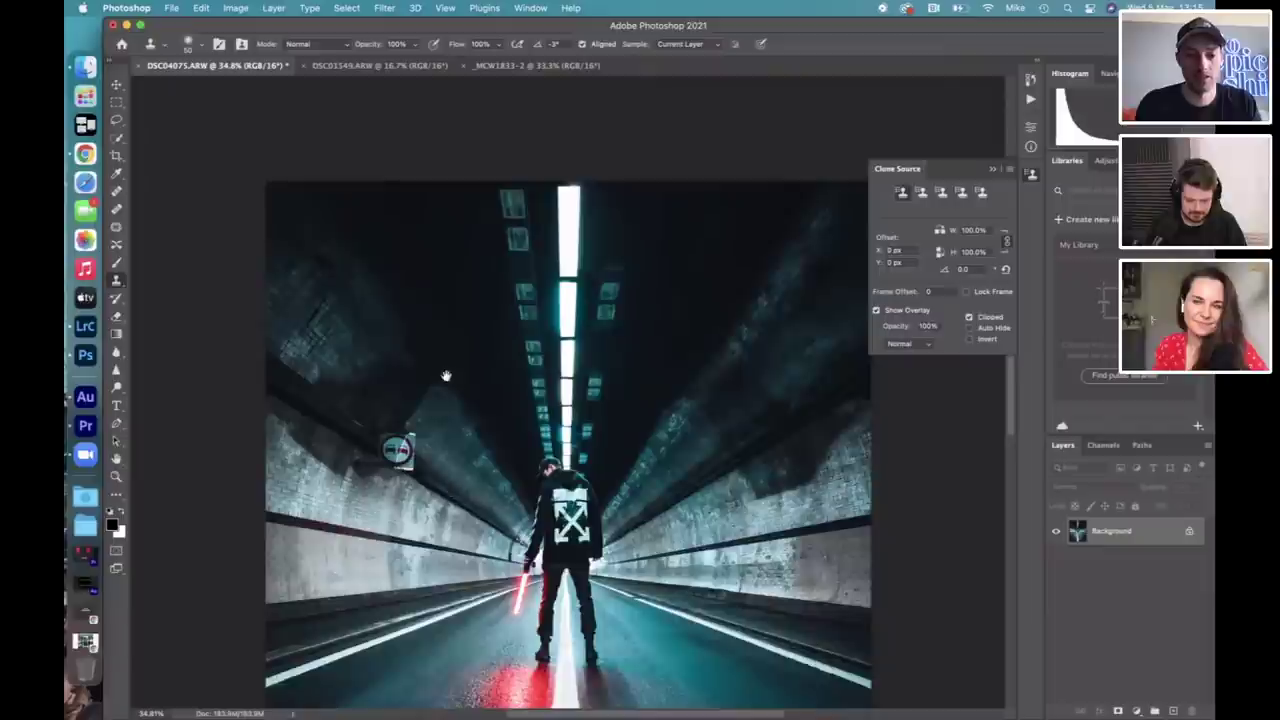
Try to remove the road sign and its bracket from the left tunnel wall with the Spot Healing Brush.
{"action": "scroll", "coordinate": [446, 376], "scroll_direction": "down", "scroll_amount": 4}
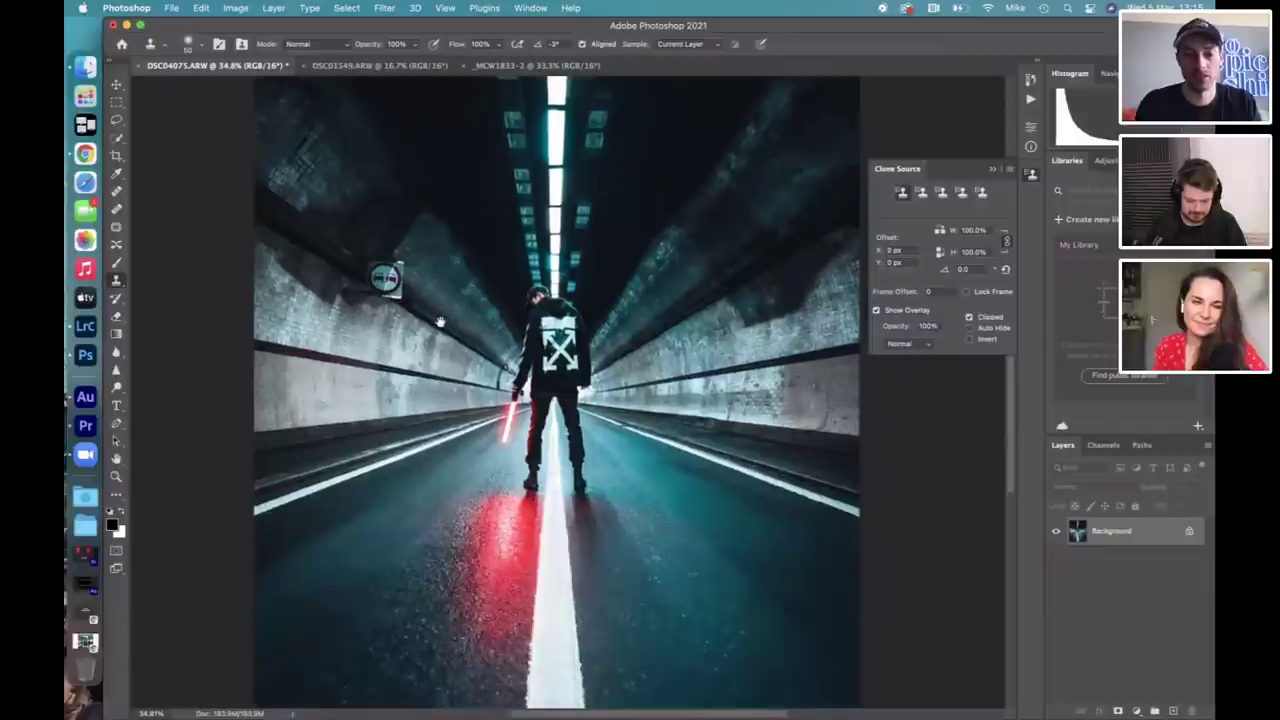
{"action": "left_click", "coordinate": [117, 190]}
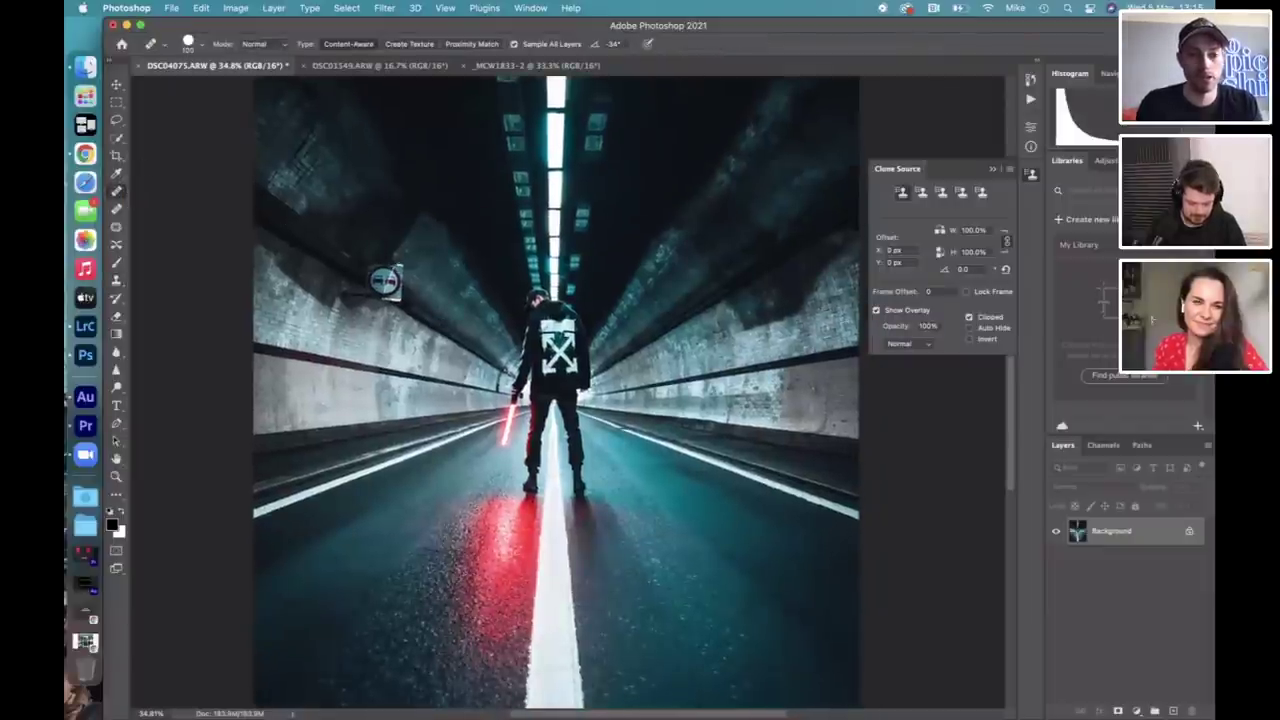
{"action": "mouse_move", "coordinate": [398, 266]}
{"action": "left_mouse_down"}
{"action": "mouse_move", "coordinate": [376, 265]}
{"action": "mouse_move", "coordinate": [360, 298]}
{"action": "mouse_move", "coordinate": [398, 296]}
{"action": "mouse_move", "coordinate": [399, 272]}
{"action": "mouse_move", "coordinate": [378, 282]}
{"action": "mouse_move", "coordinate": [400, 260]}
{"action": "mouse_move", "coordinate": [390, 284]}
{"action": "mouse_move", "coordinate": [362, 274]}
{"action": "left_mouse_up"}
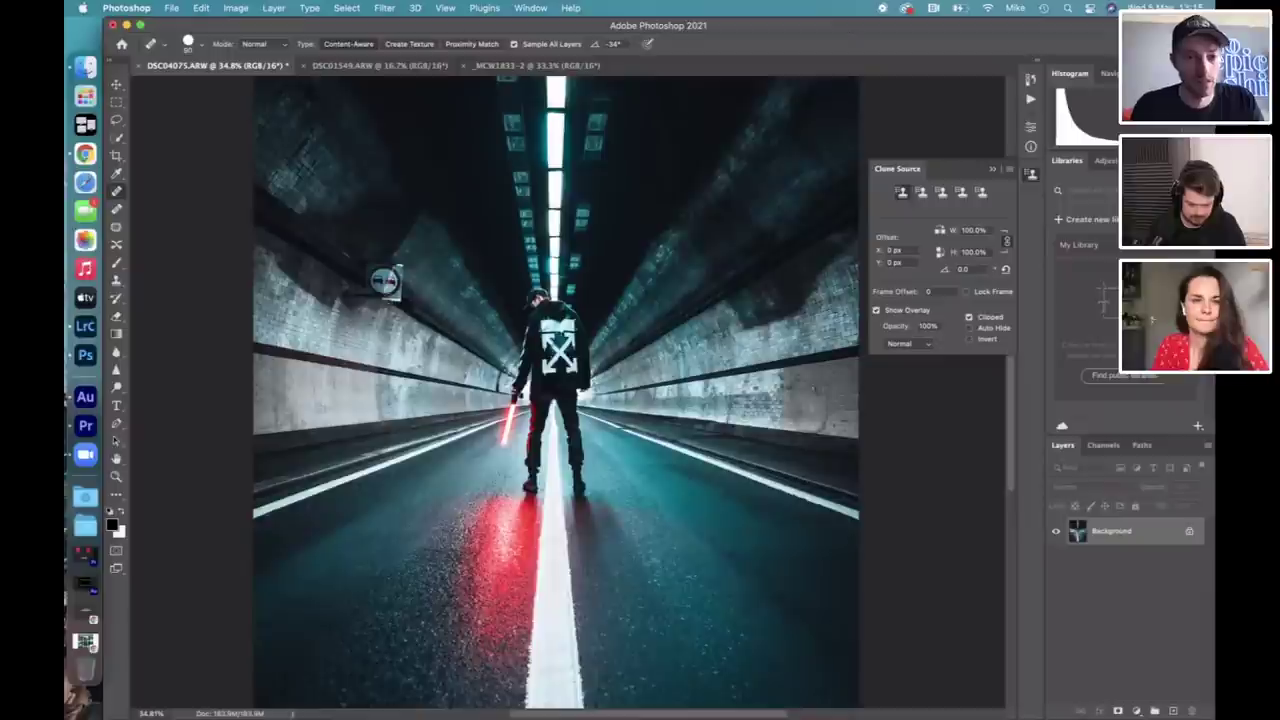
{"action": "mouse_move", "coordinate": [400, 299]}
{"action": "left_mouse_down"}
{"action": "mouse_move", "coordinate": [338, 297]}
{"action": "mouse_move", "coordinate": [374, 267]}
{"action": "mouse_move", "coordinate": [404, 275]}
{"action": "mouse_move", "coordinate": [397, 294]}
{"action": "mouse_move", "coordinate": [384, 281]}
{"action": "left_mouse_up"}
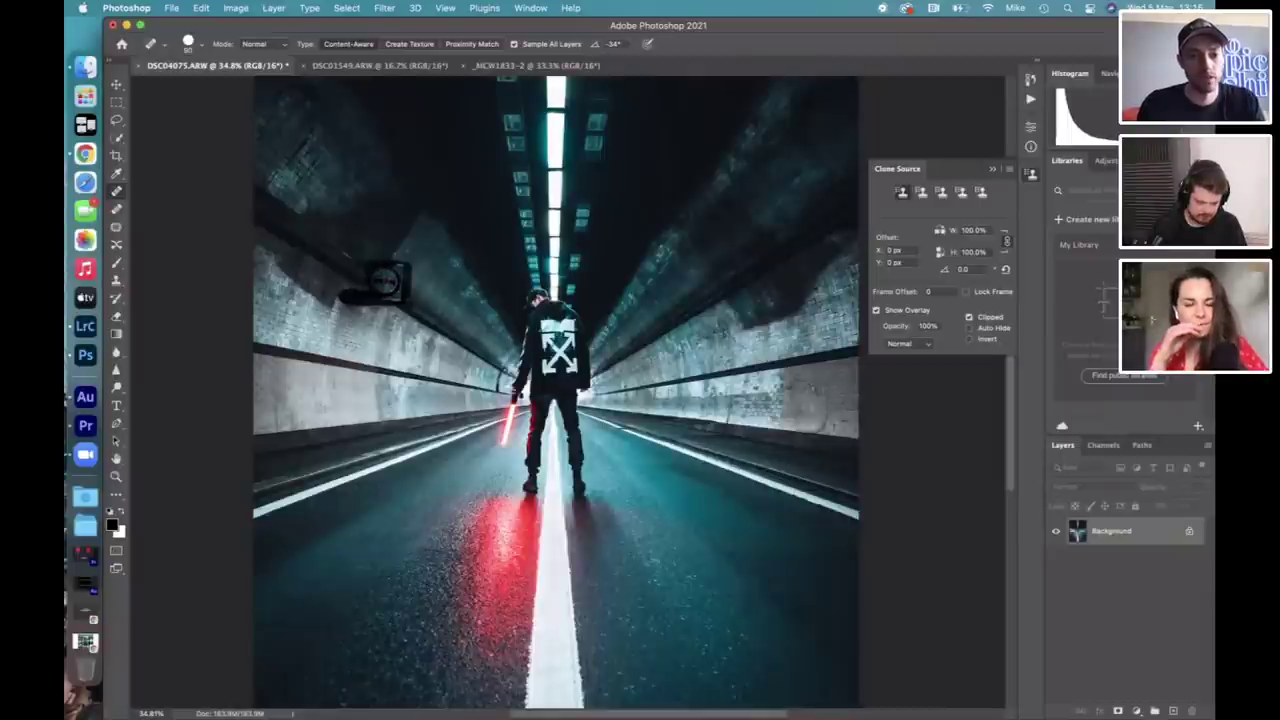
{"action": "left_click_drag", "start_coordinate": [384, 282], "coordinate": [384, 282]}
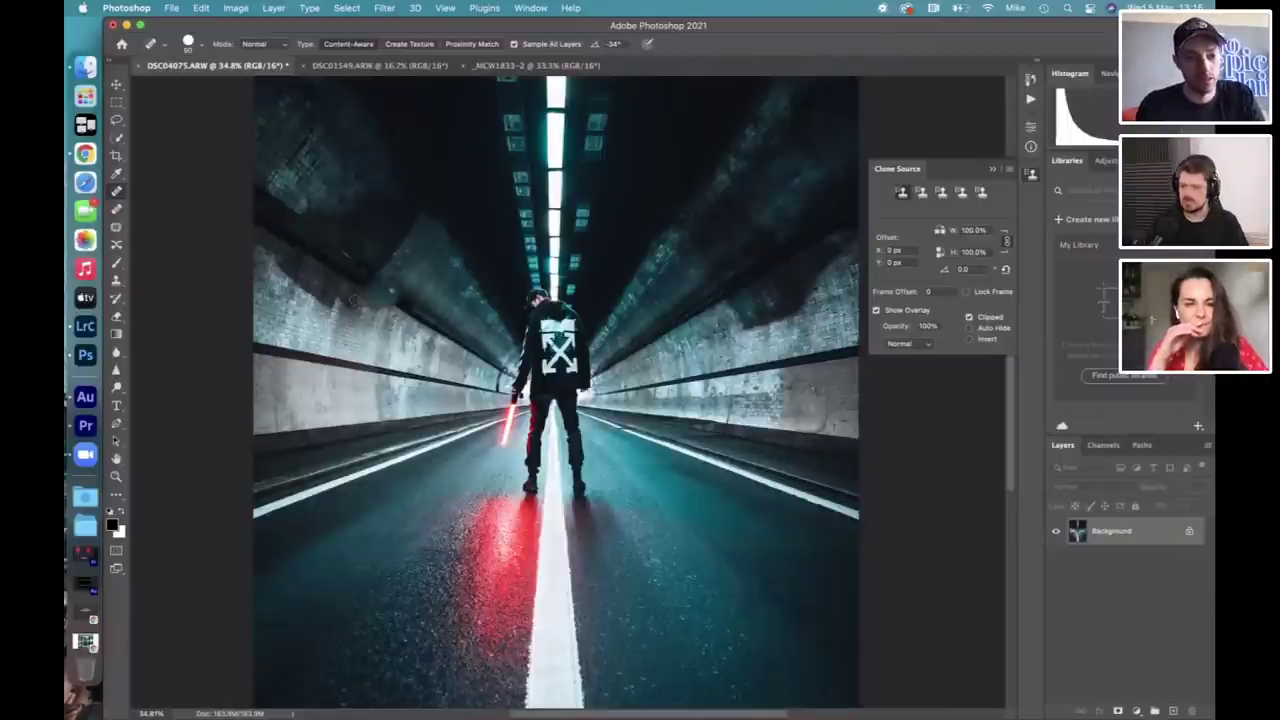
Undo the last heal and paint over the left wall's road sign and bracket again with a smaller Spot Healing Brush.
{"action": "scroll", "coordinate": [568, 405], "scroll_direction": "up", "scroll_amount": 5}
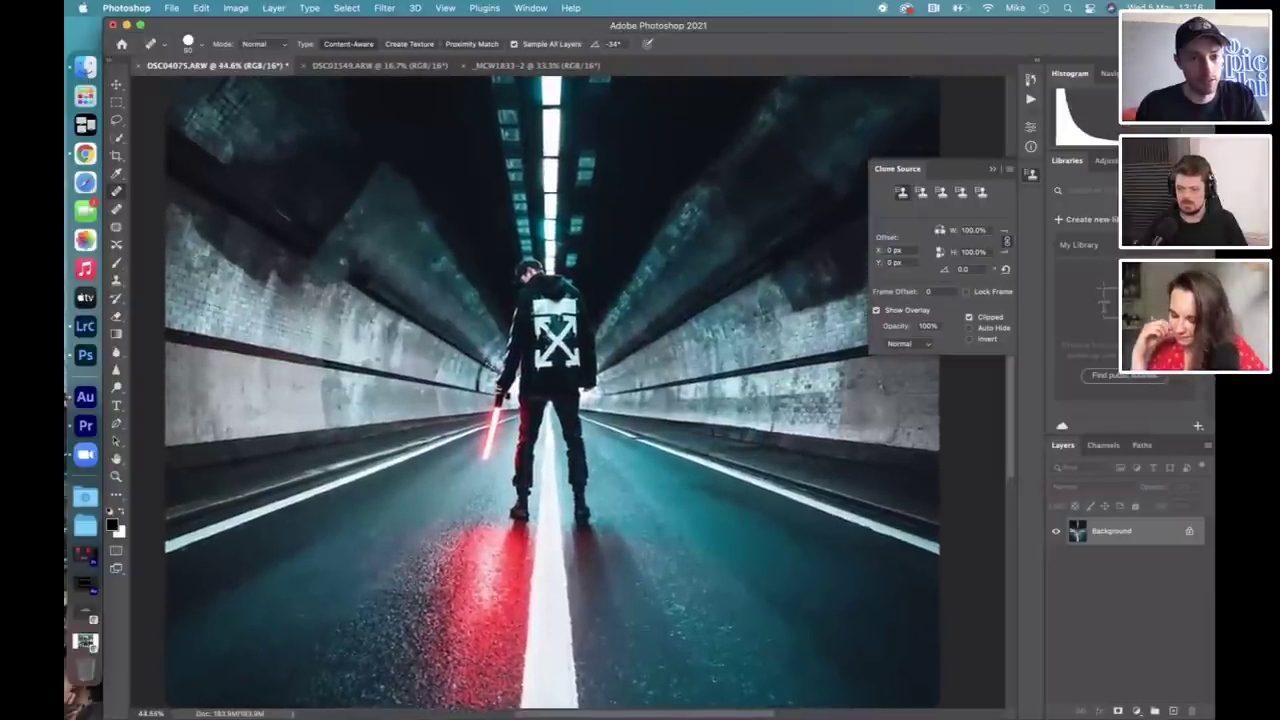
{"action": "scroll", "coordinate": [552, 392], "scroll_direction": "down", "scroll_amount": 1}
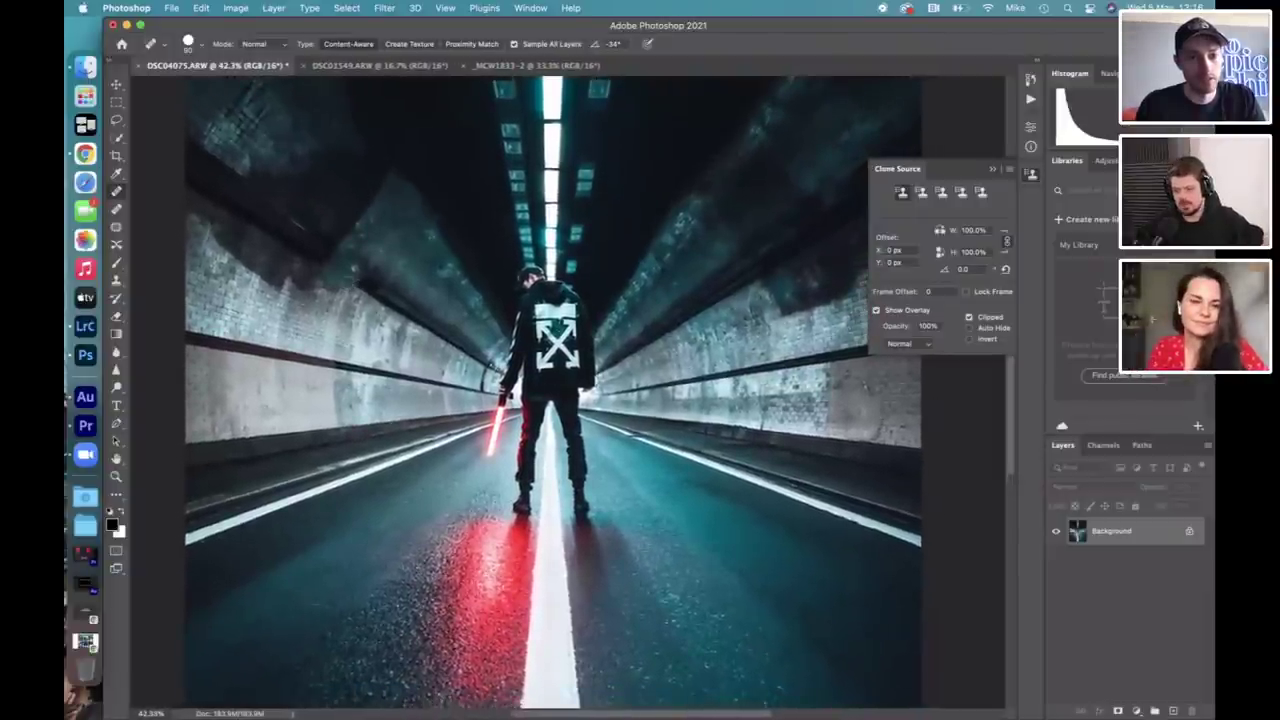
{"action": "key", "text": "super+z"}
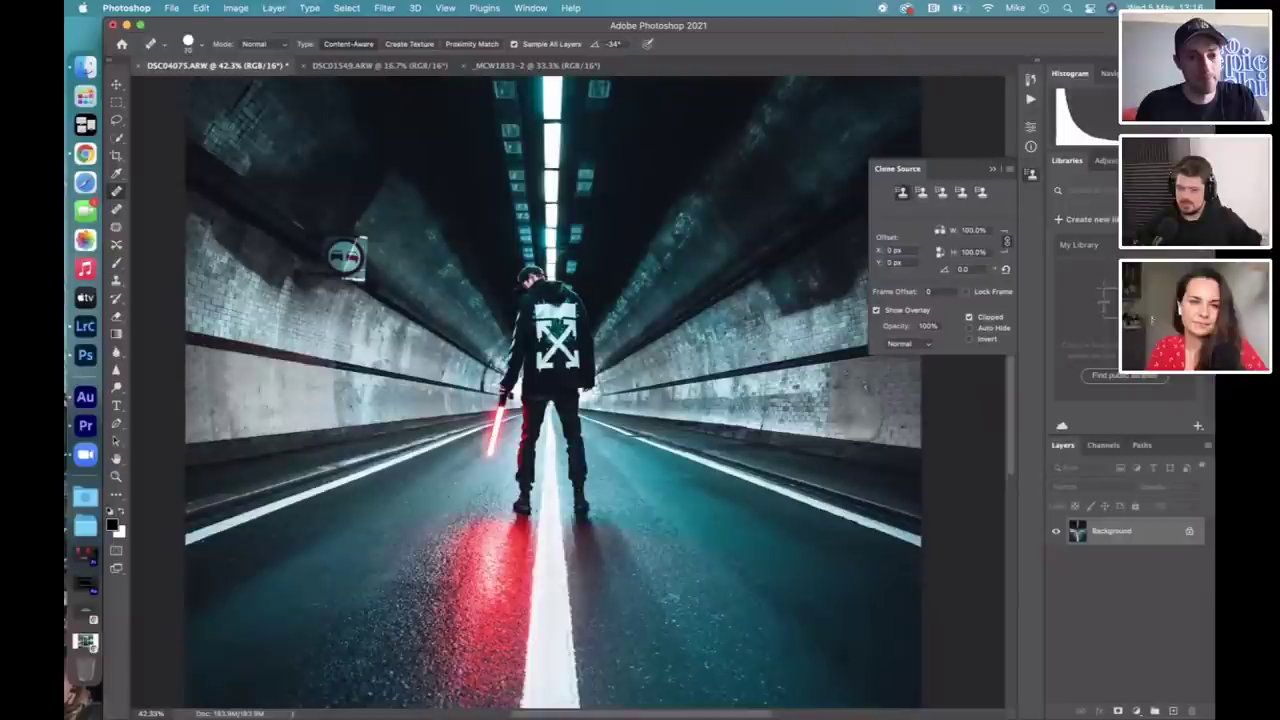
{"action": "mouse_move", "coordinate": [320, 273]}
{"action": "left_mouse_down"}
{"action": "mouse_move", "coordinate": [289, 271]}
{"action": "mouse_move", "coordinate": [322, 240]}
{"action": "mouse_move", "coordinate": [366, 236]}
{"action": "mouse_move", "coordinate": [362, 276]}
{"action": "mouse_move", "coordinate": [322, 272]}
{"action": "mouse_move", "coordinate": [358, 268]}
{"action": "mouse_move", "coordinate": [330, 262]}
{"action": "mouse_move", "coordinate": [350, 250]}
{"action": "mouse_move", "coordinate": [332, 264]}
{"action": "mouse_move", "coordinate": [342, 258]}
{"action": "left_mouse_up"}
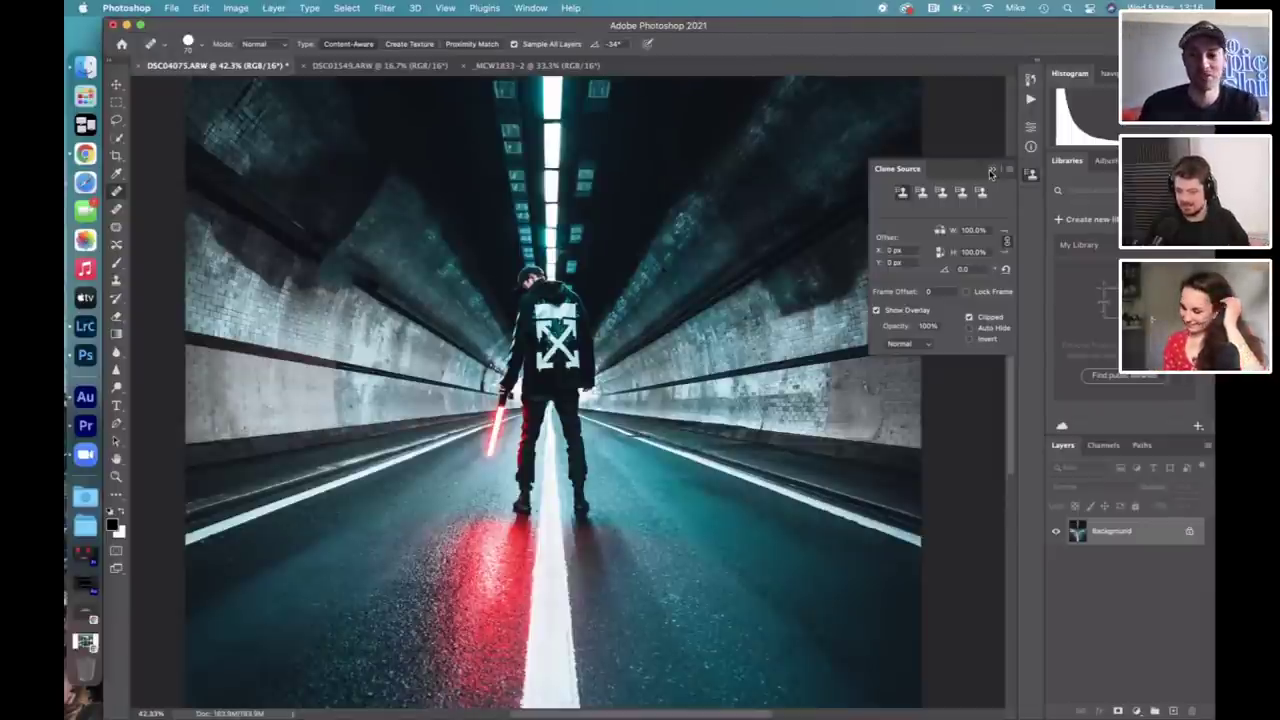
Collapse the Clone Source settings and repair the dark ledge along the left tunnel wall with the Clone Stamp.
{"action": "left_click", "coordinate": [991, 172]}
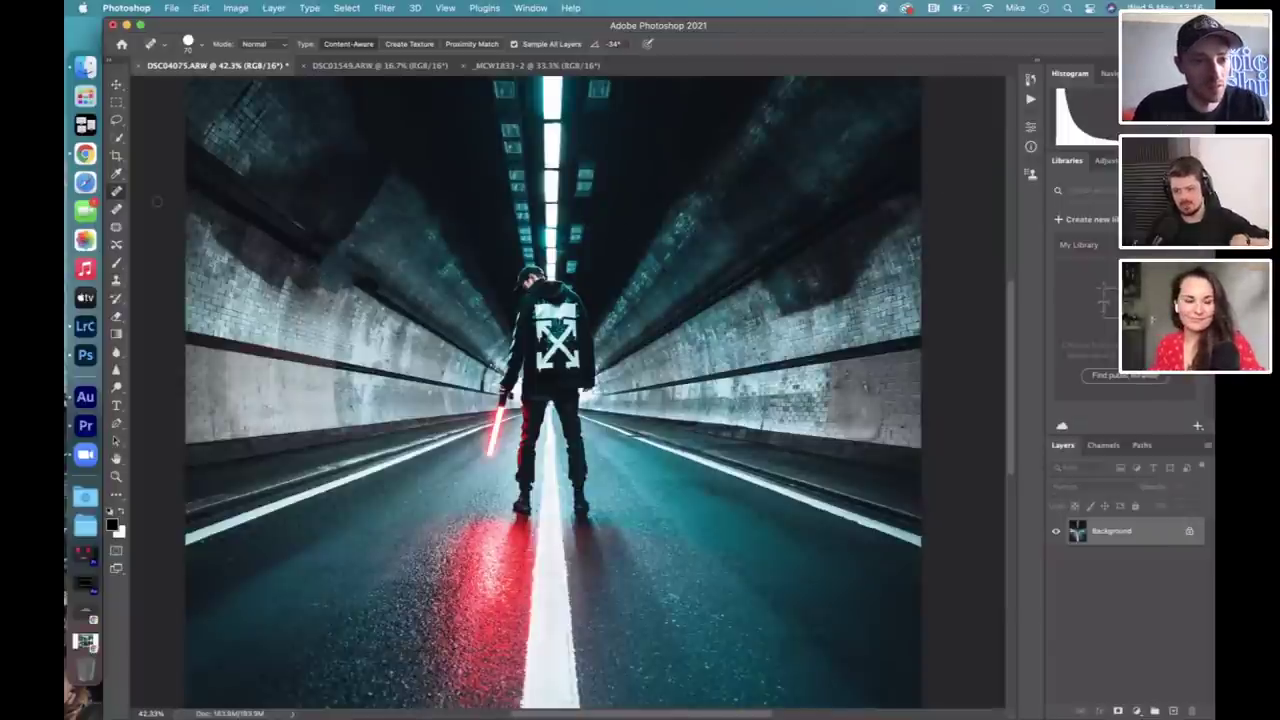
{"action": "left_click", "coordinate": [116, 279]}
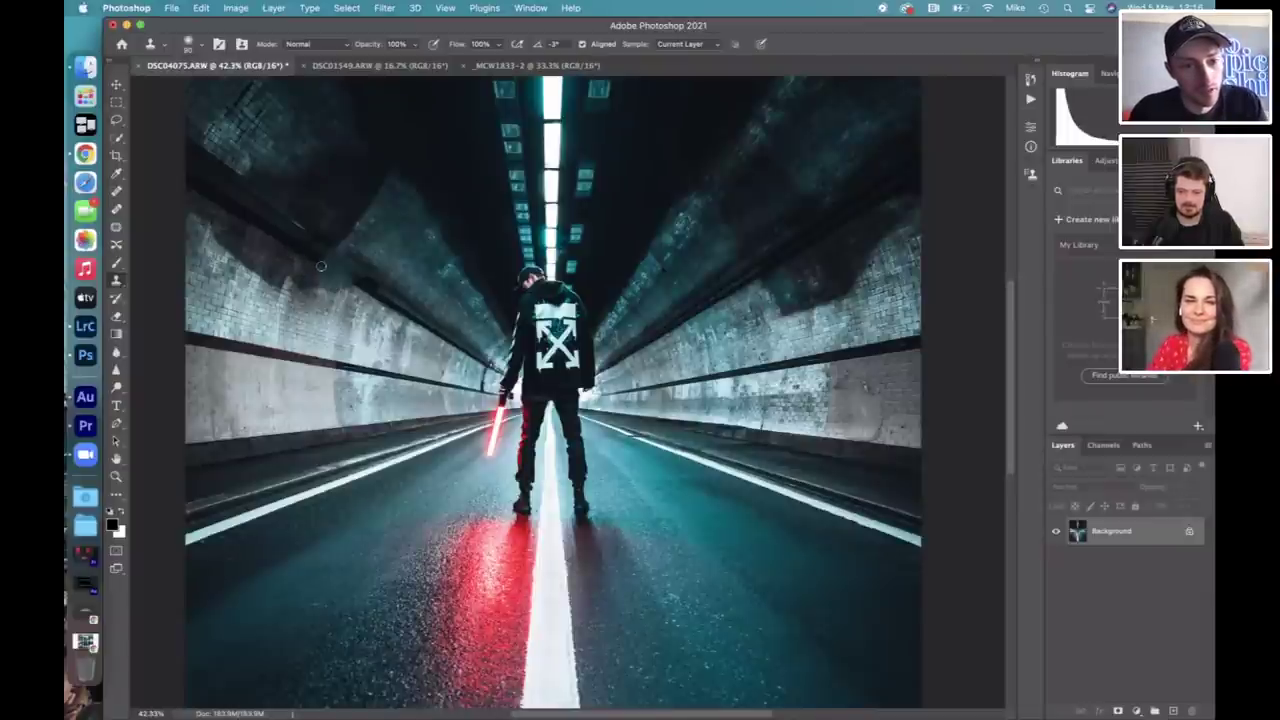
{"action": "left_click_drag", "start_coordinate": [321, 266], "coordinate": [337, 275]}
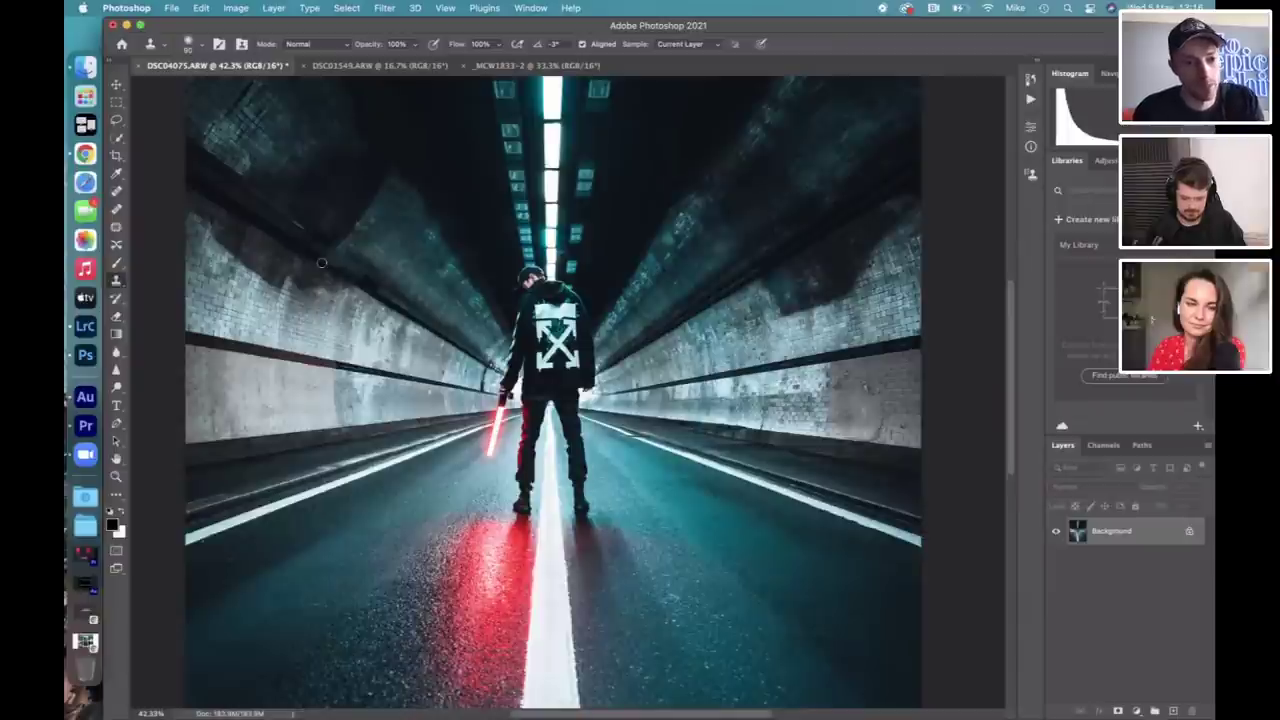
{"action": "left_click_drag", "start_coordinate": [323, 265], "coordinate": [334, 266]}
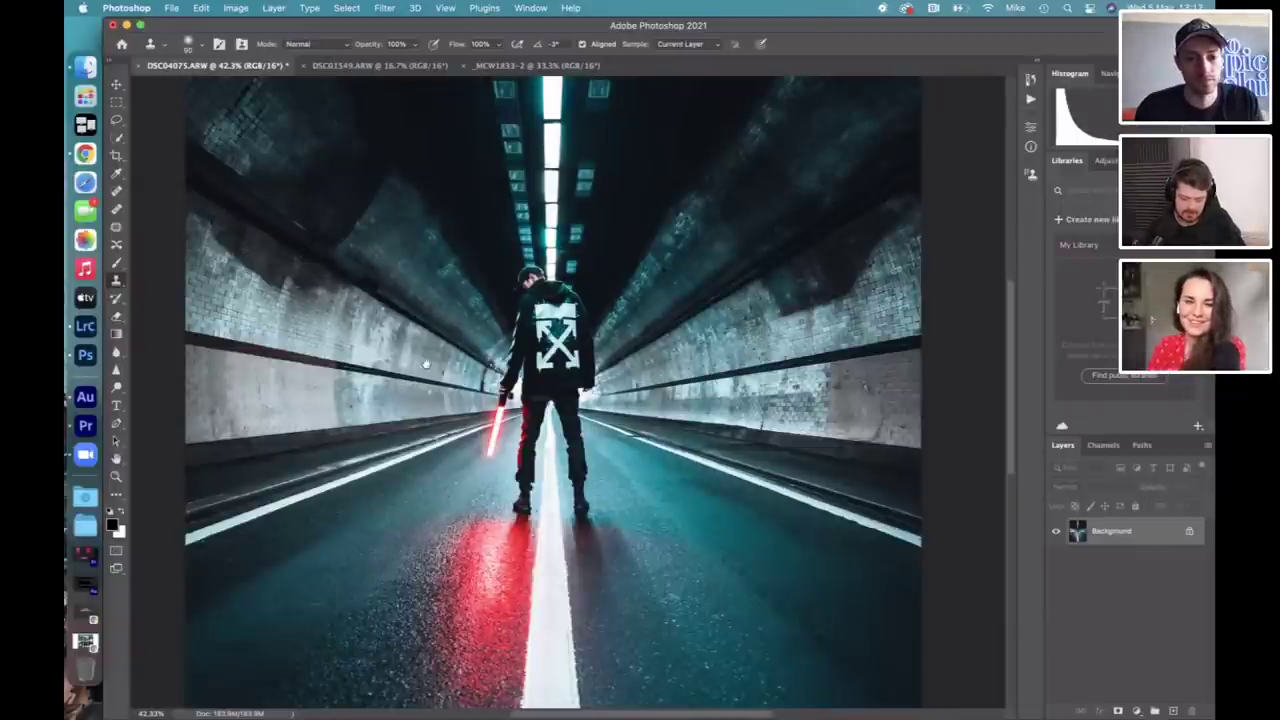
Examine the retouched tunnel walls, figure and road close up, and compare them with a wider view of the photo.
{"action": "scroll", "coordinate": [415, 378], "scroll_direction": "right", "scroll_amount": 2}
{"action": "scroll", "coordinate": [371, 376], "scroll_direction": "down", "scroll_amount": 3}
{"action": "scroll", "coordinate": [371, 376], "scroll_direction": "right", "scroll_amount": 2}
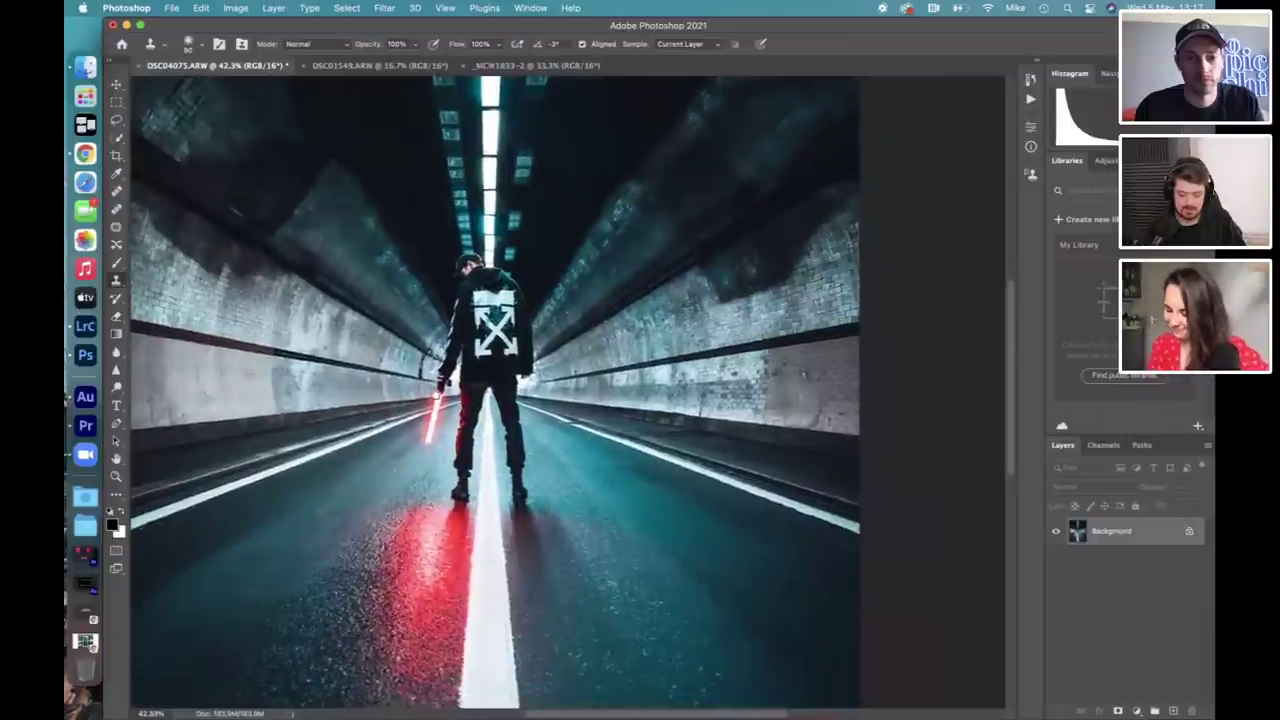
{"action": "scroll", "coordinate": [436, 392], "scroll_direction": "up", "scroll_amount": 2}
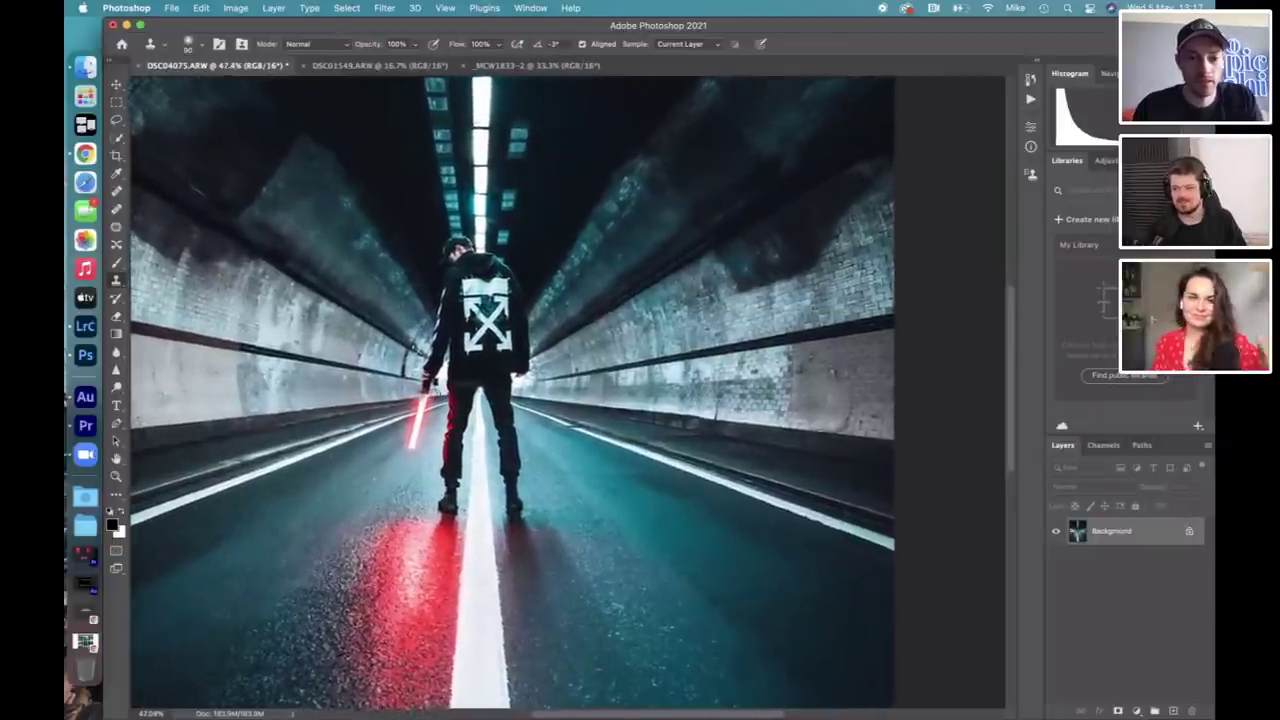
{"action": "scroll", "coordinate": [436, 392], "scroll_direction": "up", "scroll_amount": 2}
{"action": "scroll", "coordinate": [400, 368], "scroll_direction": "up", "scroll_amount": 1}
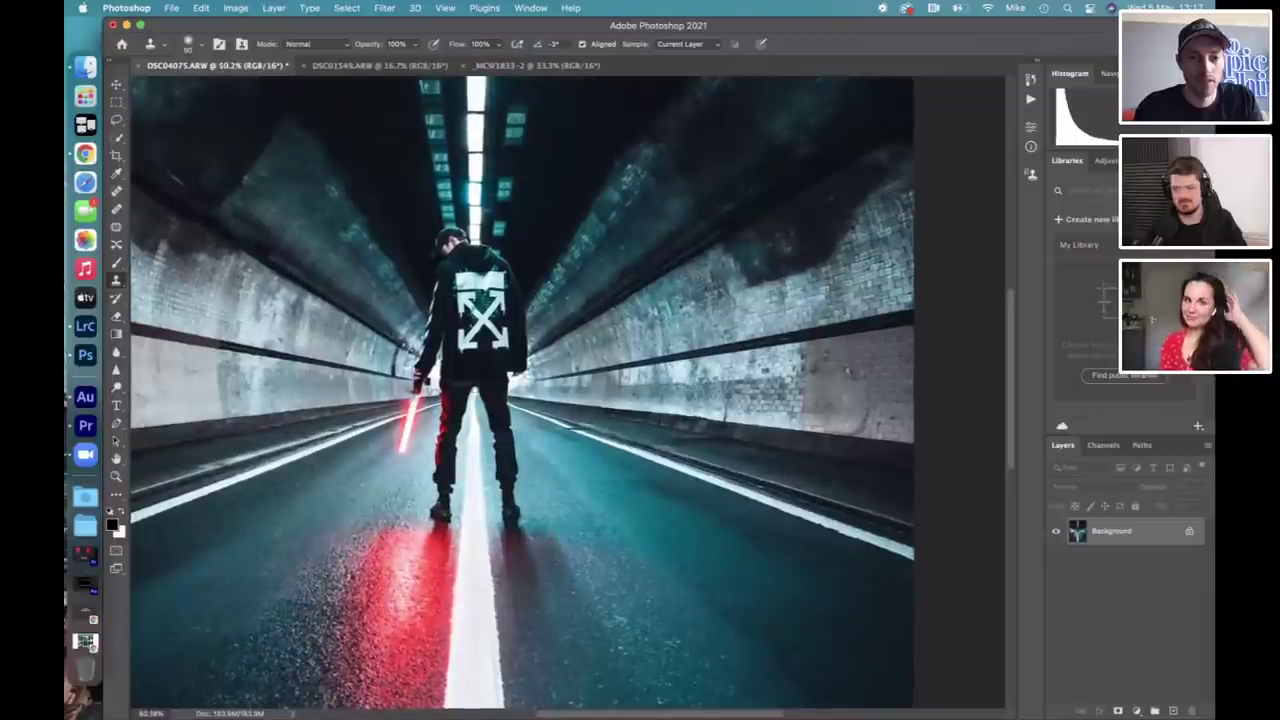
{"action": "scroll", "coordinate": [400, 368], "scroll_direction": "up", "scroll_amount": 1}
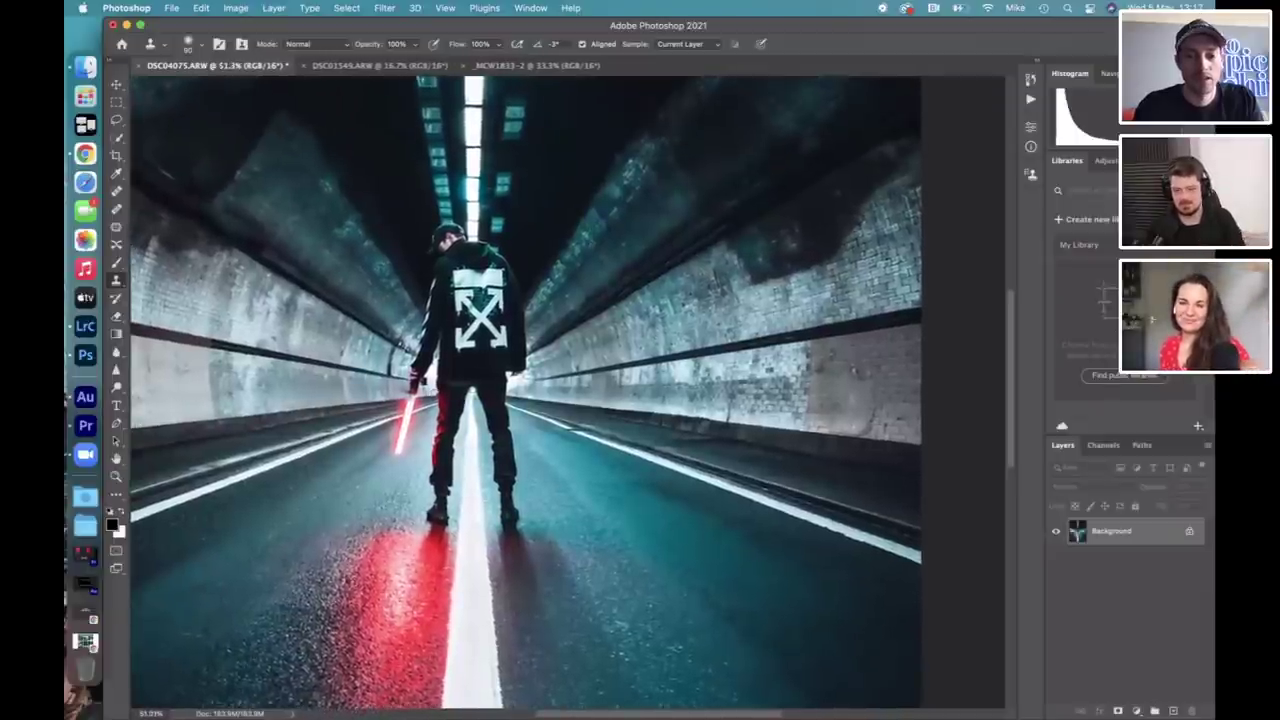
{"action": "scroll", "coordinate": [400, 368], "scroll_direction": "up", "scroll_amount": 1}
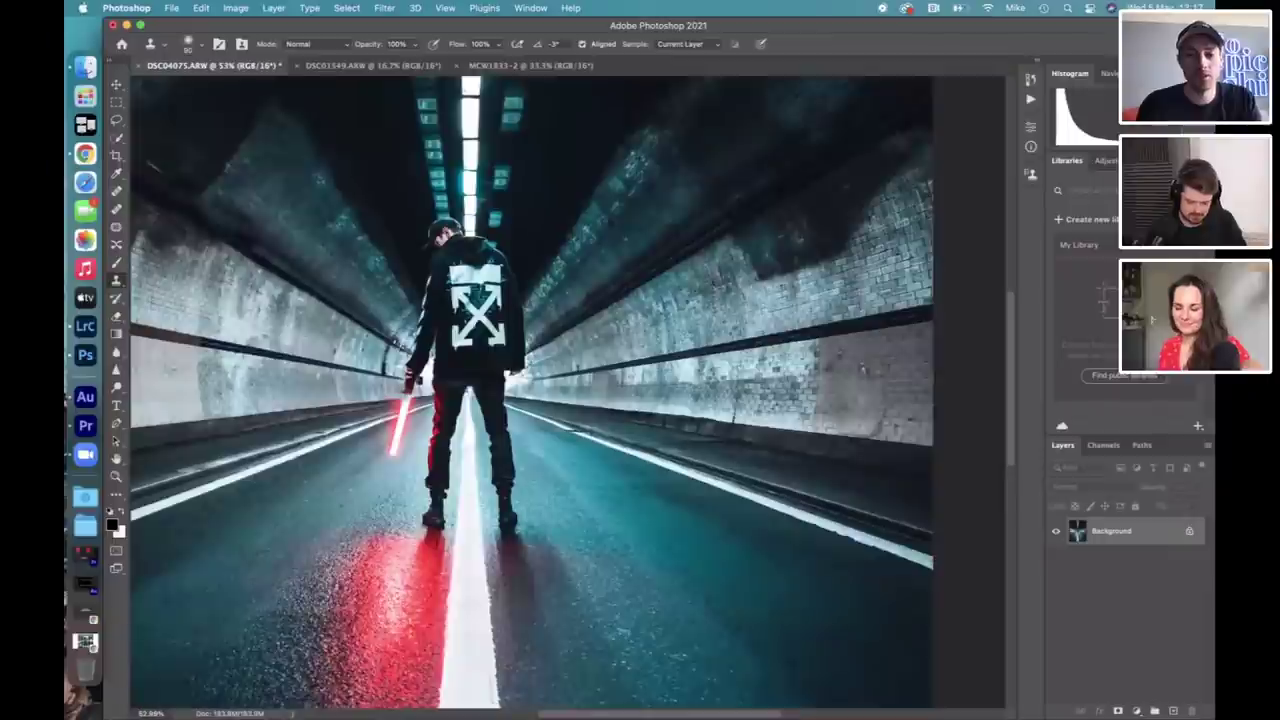
{"action": "scroll", "coordinate": [540, 400], "scroll_direction": "up", "scroll_amount": 1}
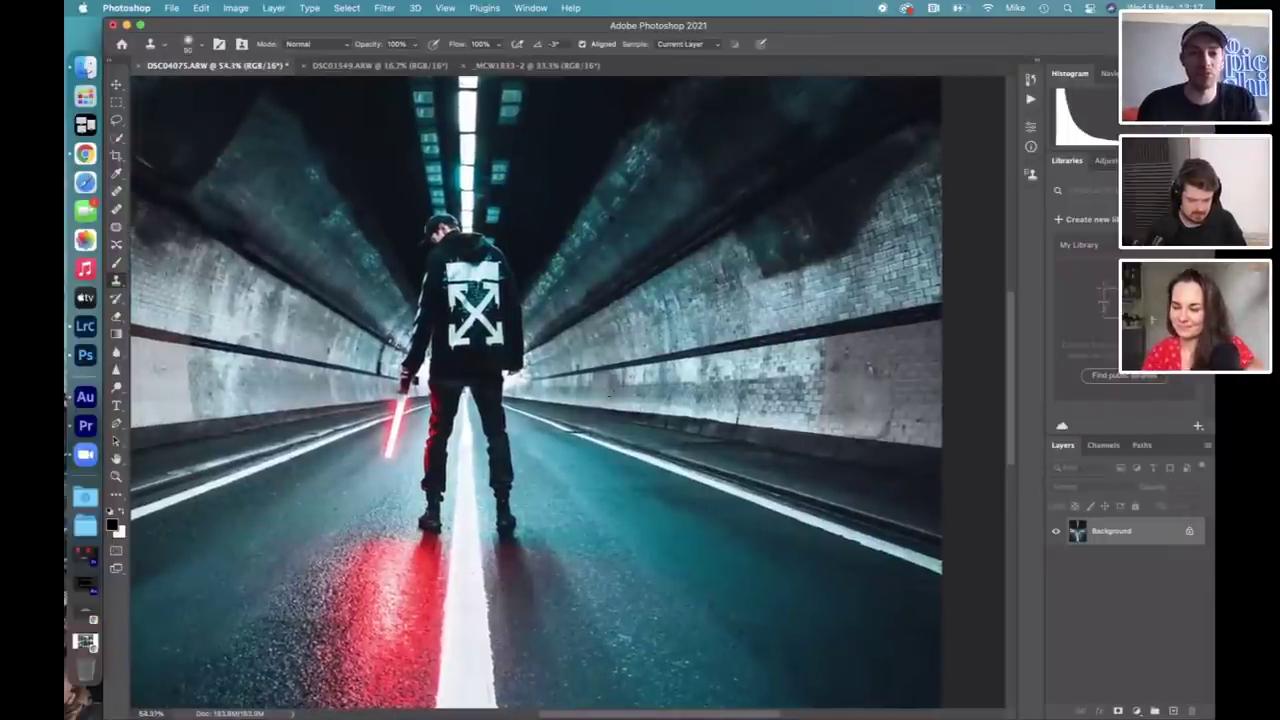
{"action": "scroll", "coordinate": [608, 395], "scroll_direction": "up", "scroll_amount": 1}
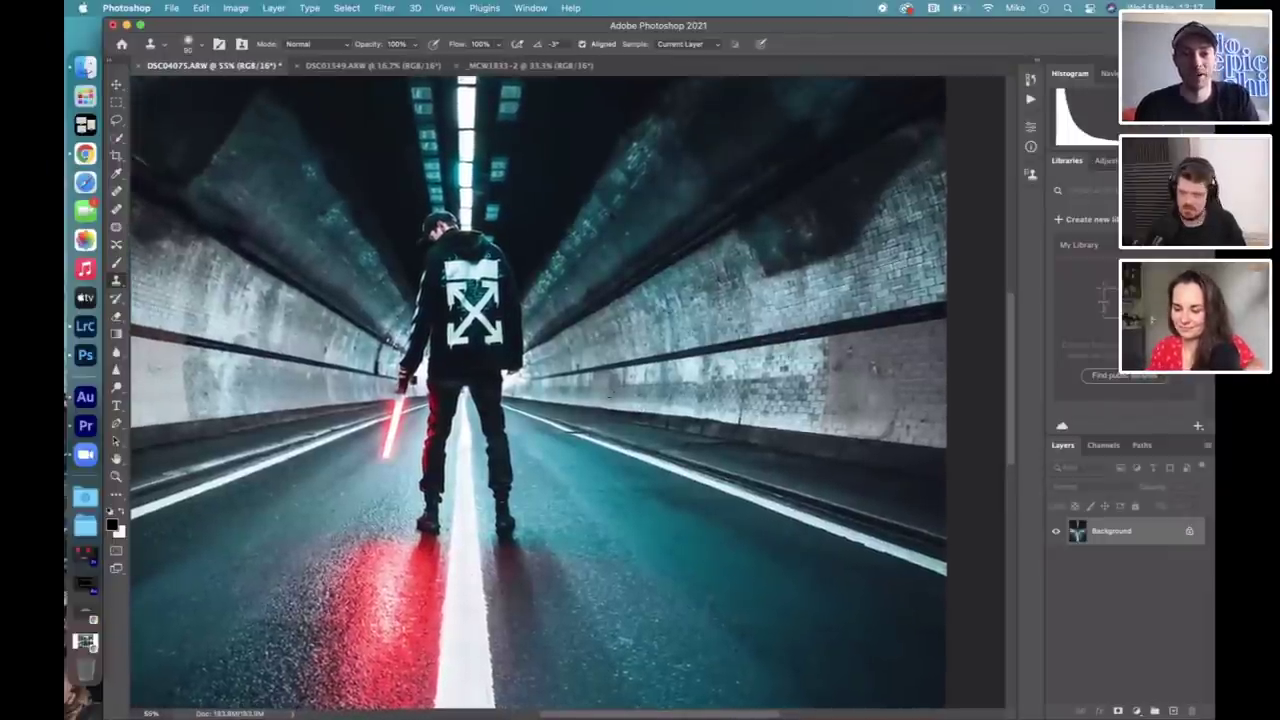
{"action": "scroll", "coordinate": [608, 395], "scroll_direction": "up", "scroll_amount": 1}
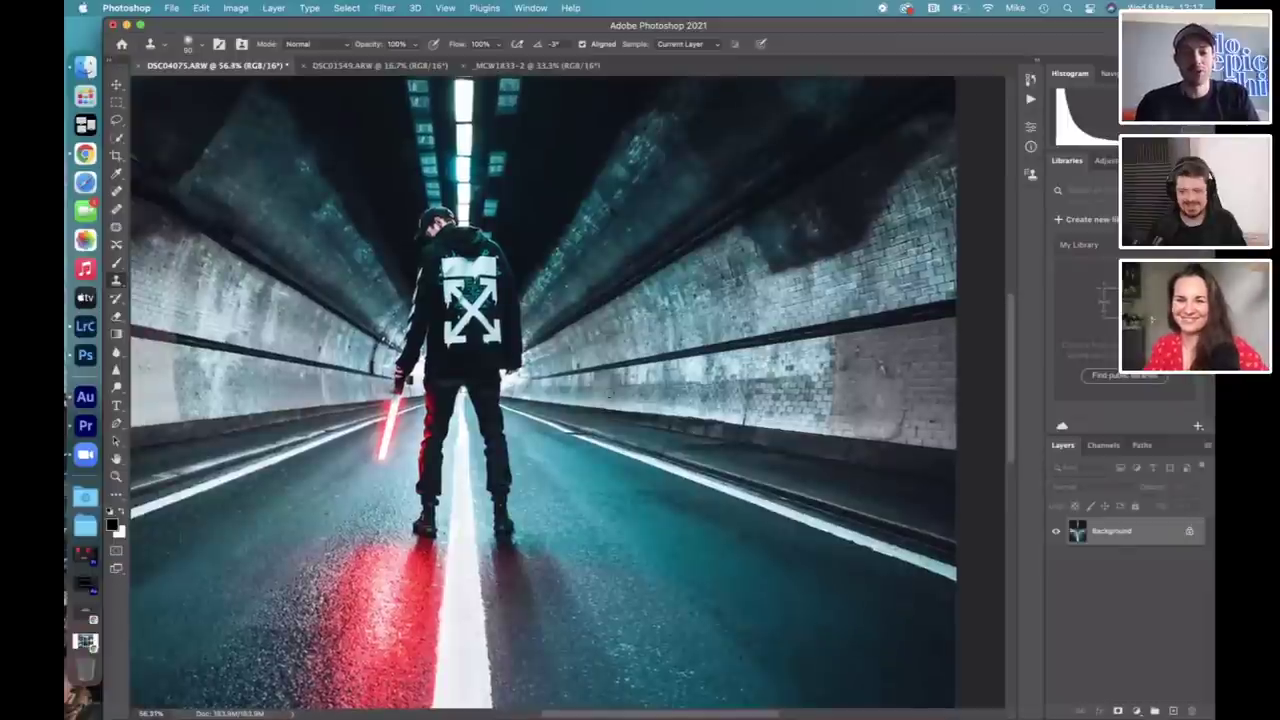
{"action": "scroll", "coordinate": [608, 395], "scroll_direction": "up", "scroll_amount": 1}
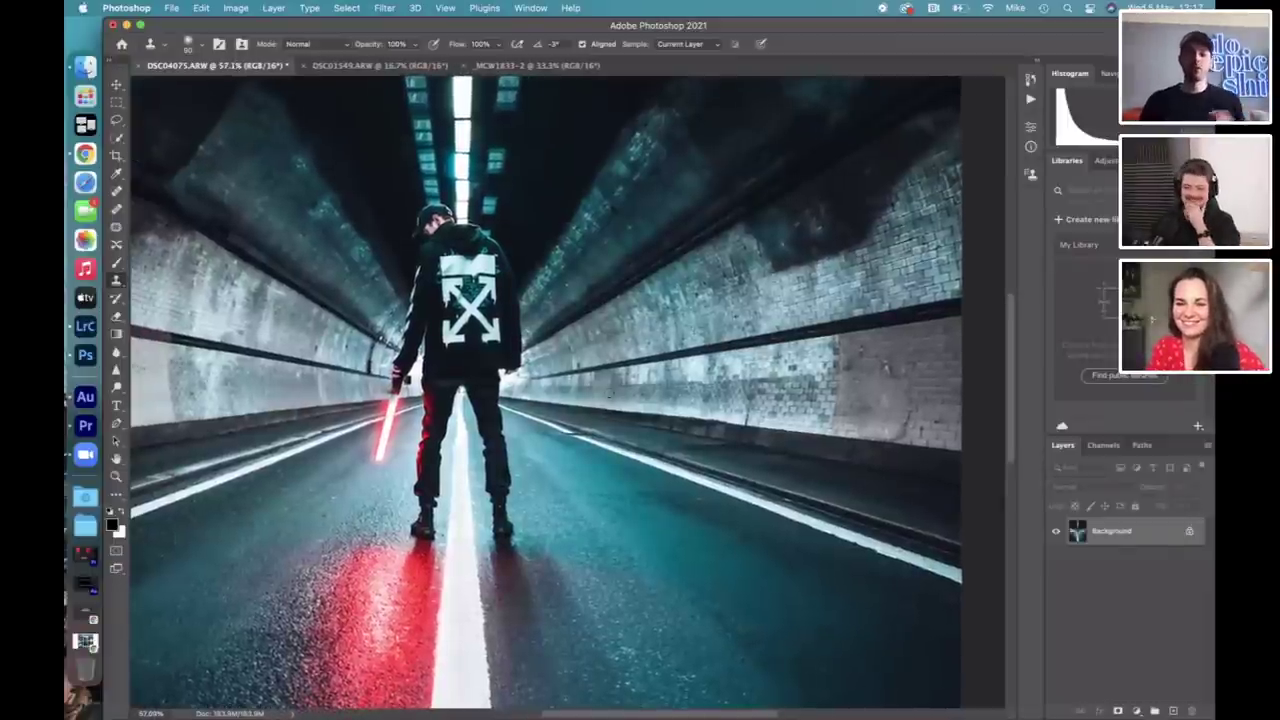
{"action": "scroll", "coordinate": [608, 395], "scroll_direction": "up", "scroll_amount": 3}
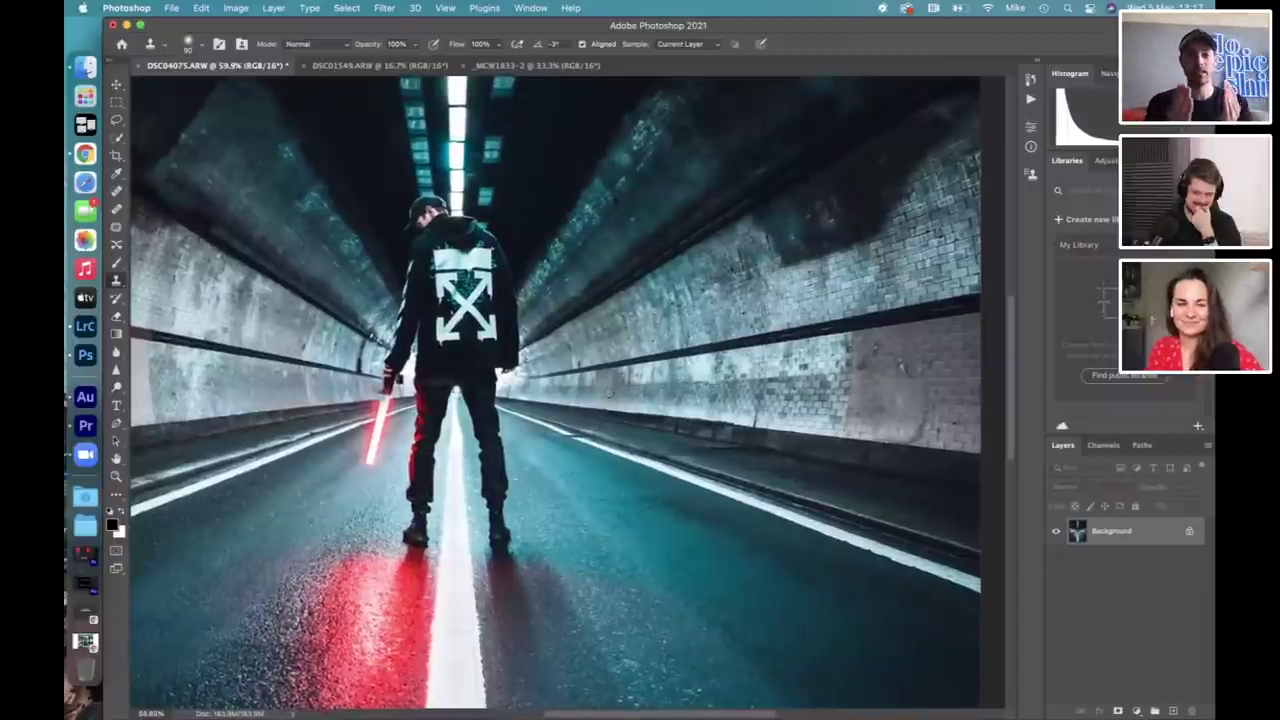
{"action": "scroll", "coordinate": [608, 395], "scroll_direction": "up", "scroll_amount": 3}
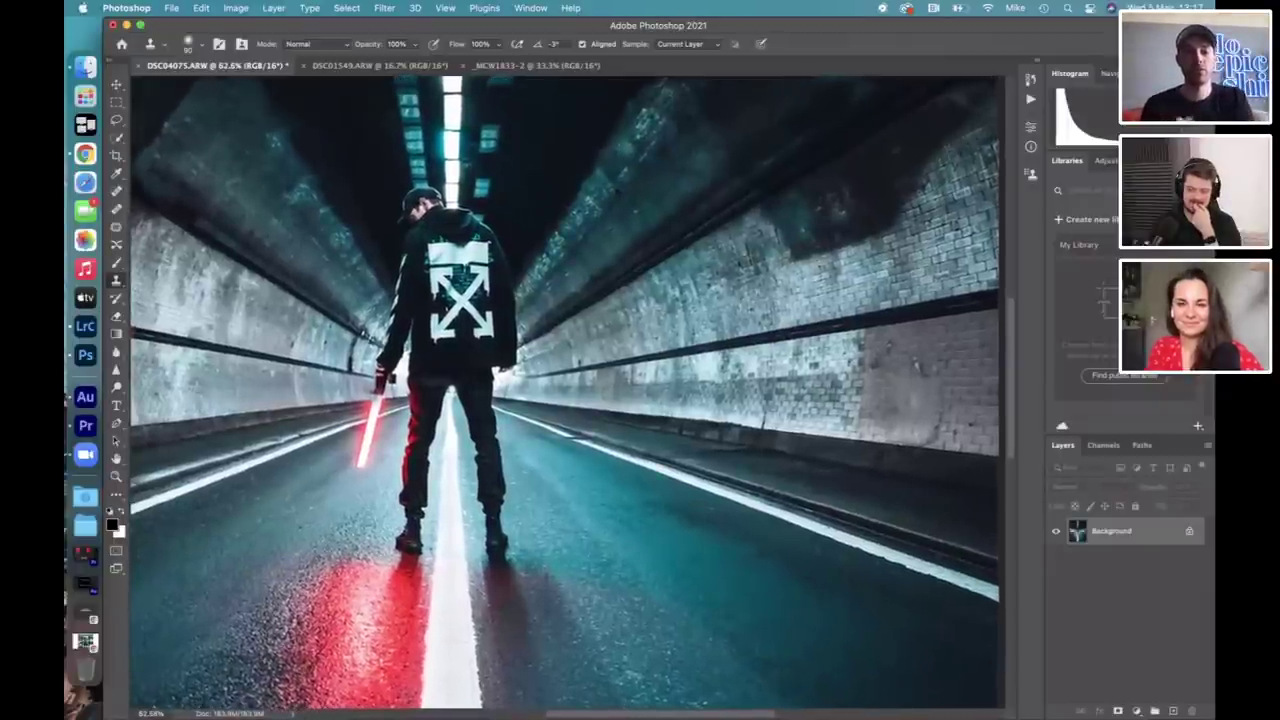
{"action": "scroll", "coordinate": [608, 395], "scroll_direction": "up", "scroll_amount": 1}
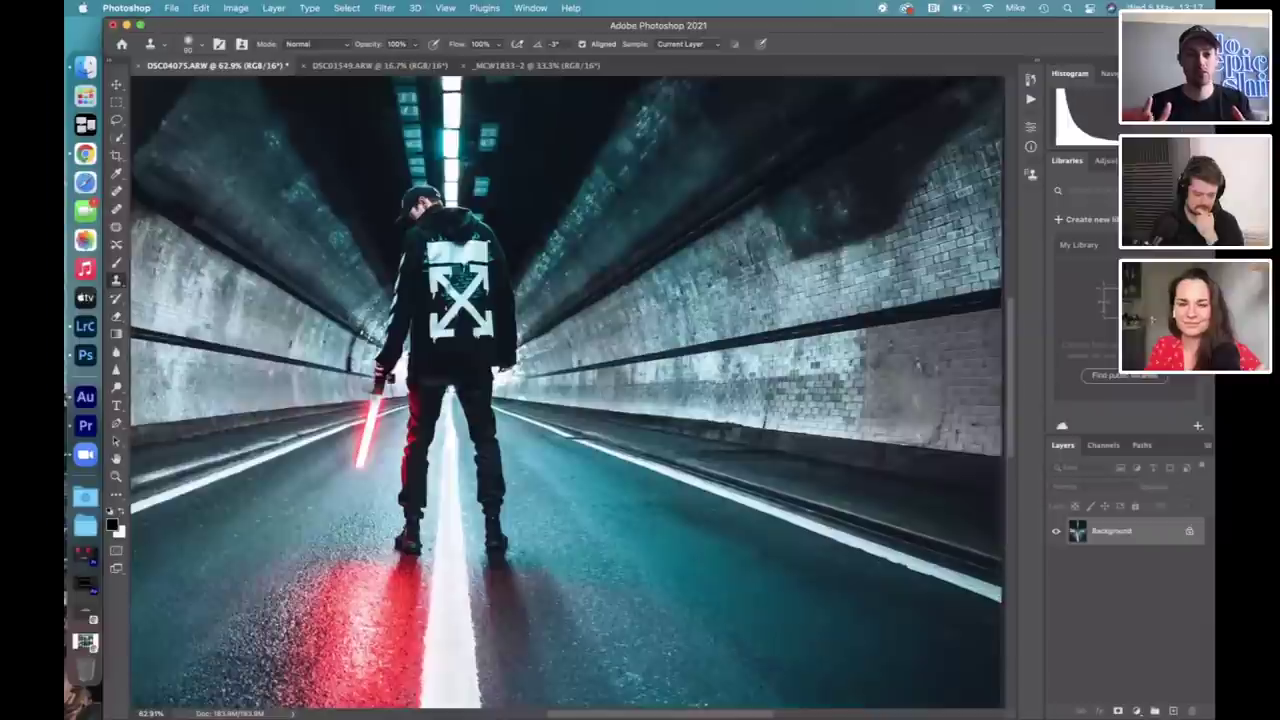
{"action": "scroll", "coordinate": [608, 395], "scroll_direction": "down", "scroll_amount": 2}
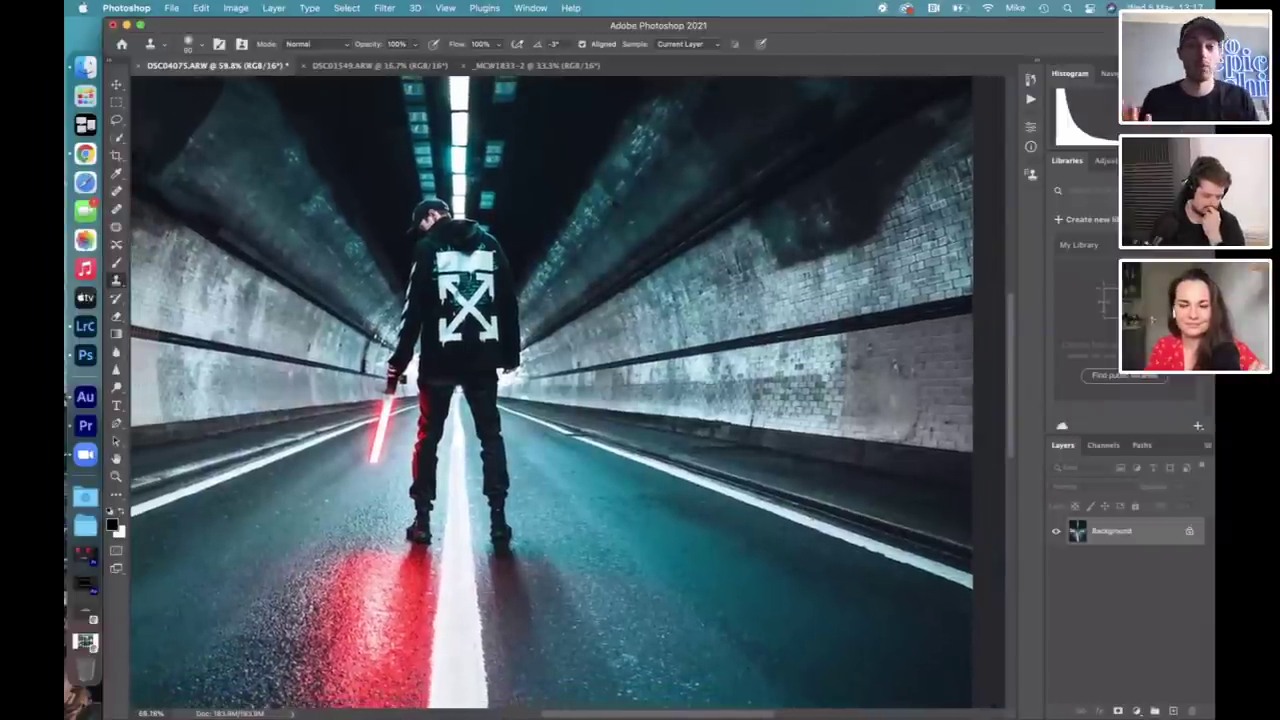
{"action": "scroll", "coordinate": [608, 395], "scroll_direction": "down", "scroll_amount": 2}
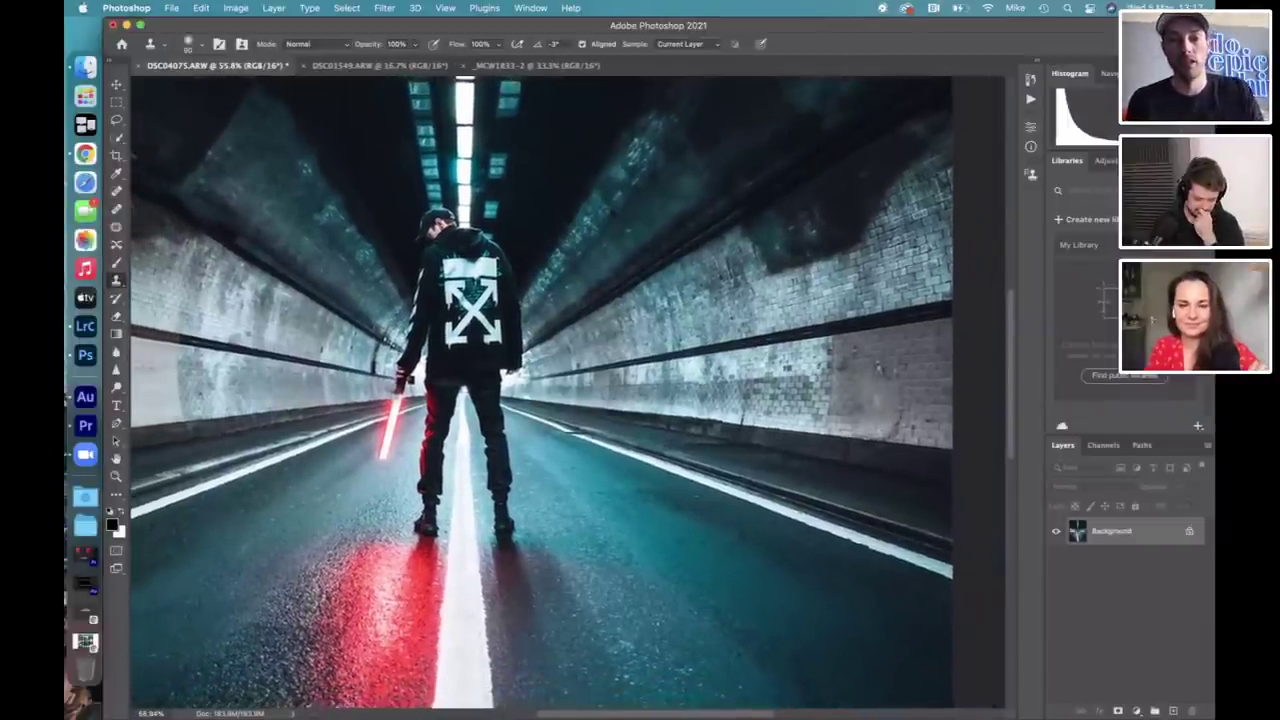
{"action": "scroll", "coordinate": [608, 395], "scroll_direction": "down", "scroll_amount": 2}
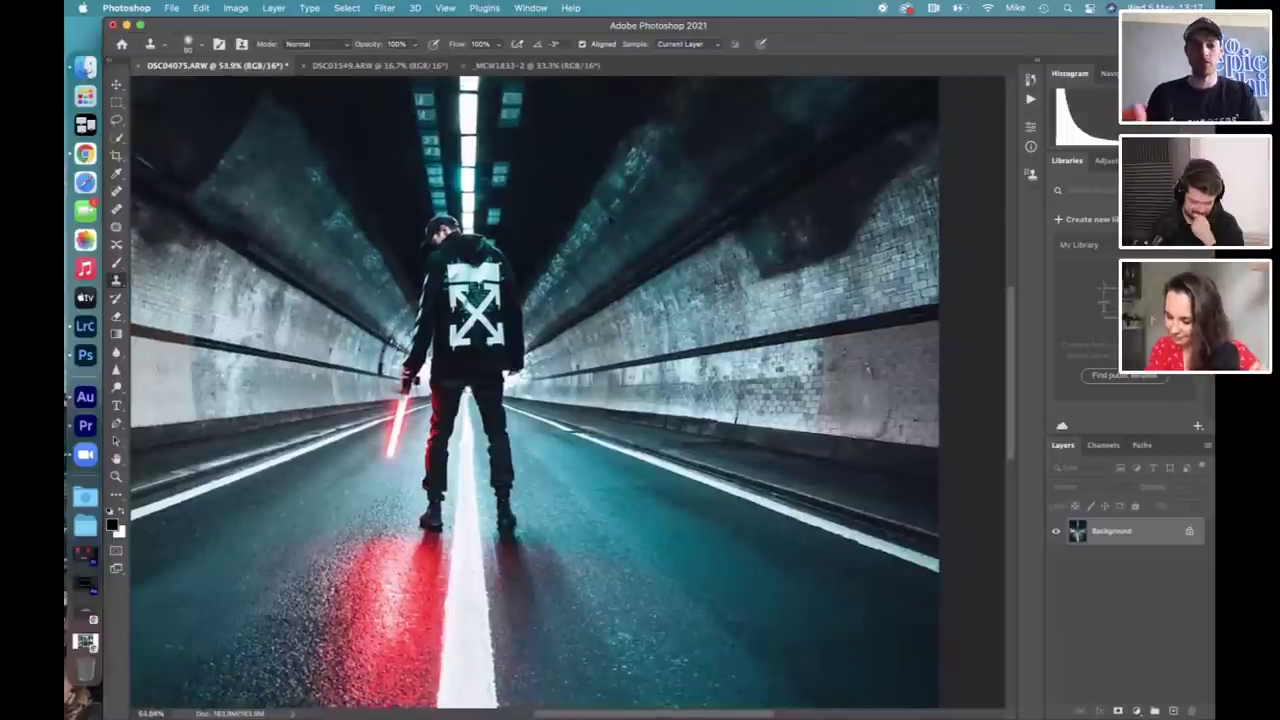
{"action": "scroll", "coordinate": [608, 395], "scroll_direction": "down", "scroll_amount": 1}
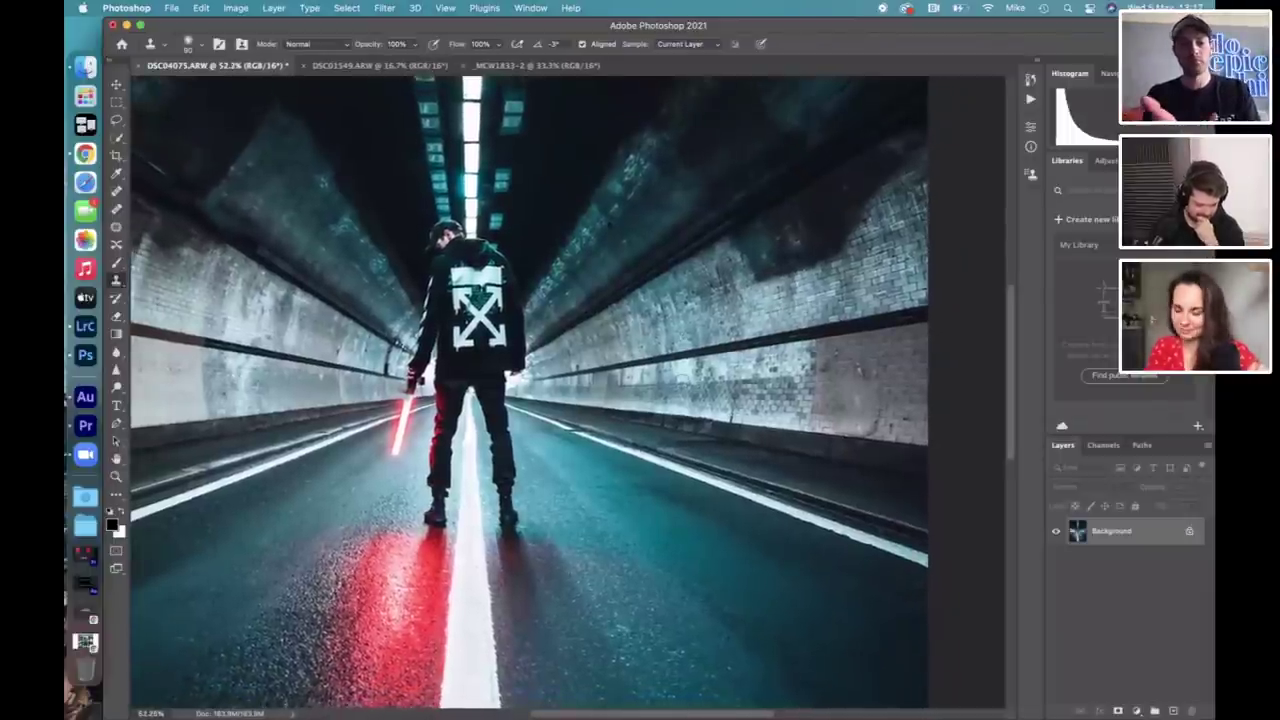
{"action": "scroll", "coordinate": [608, 395], "scroll_direction": "down", "scroll_amount": 2}
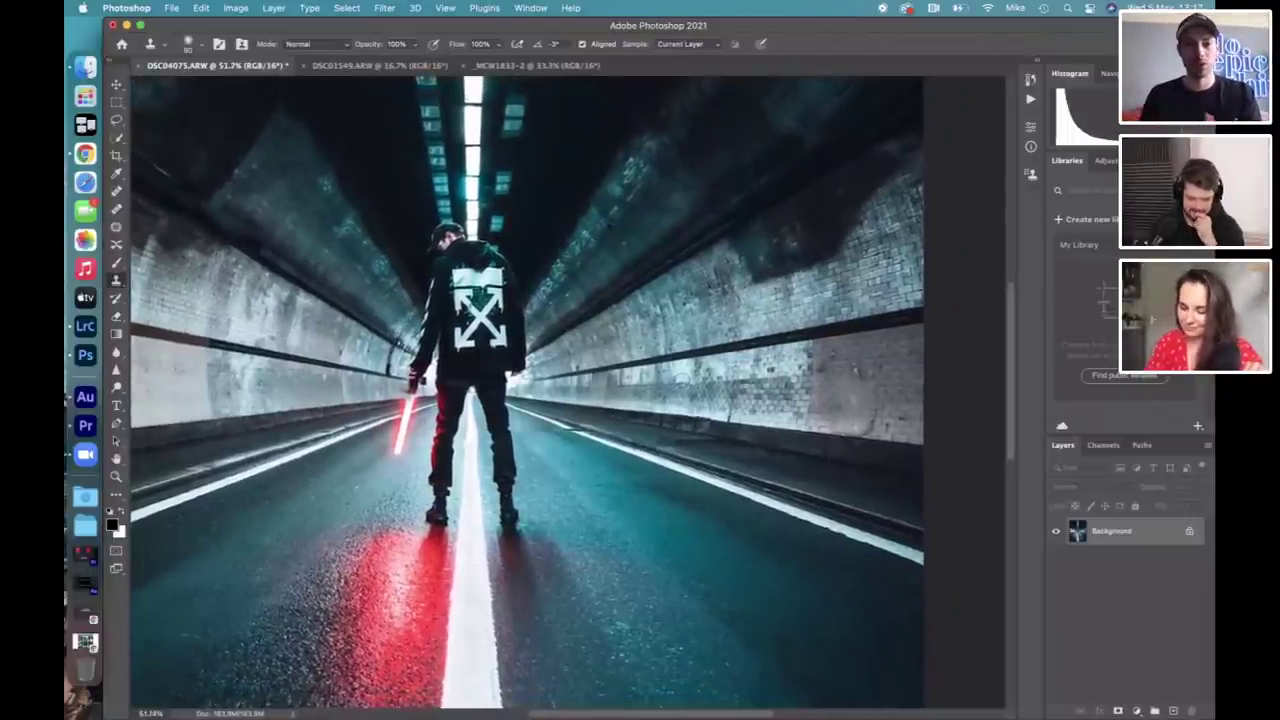
{"action": "scroll", "coordinate": [608, 395], "scroll_direction": "down", "scroll_amount": 3}
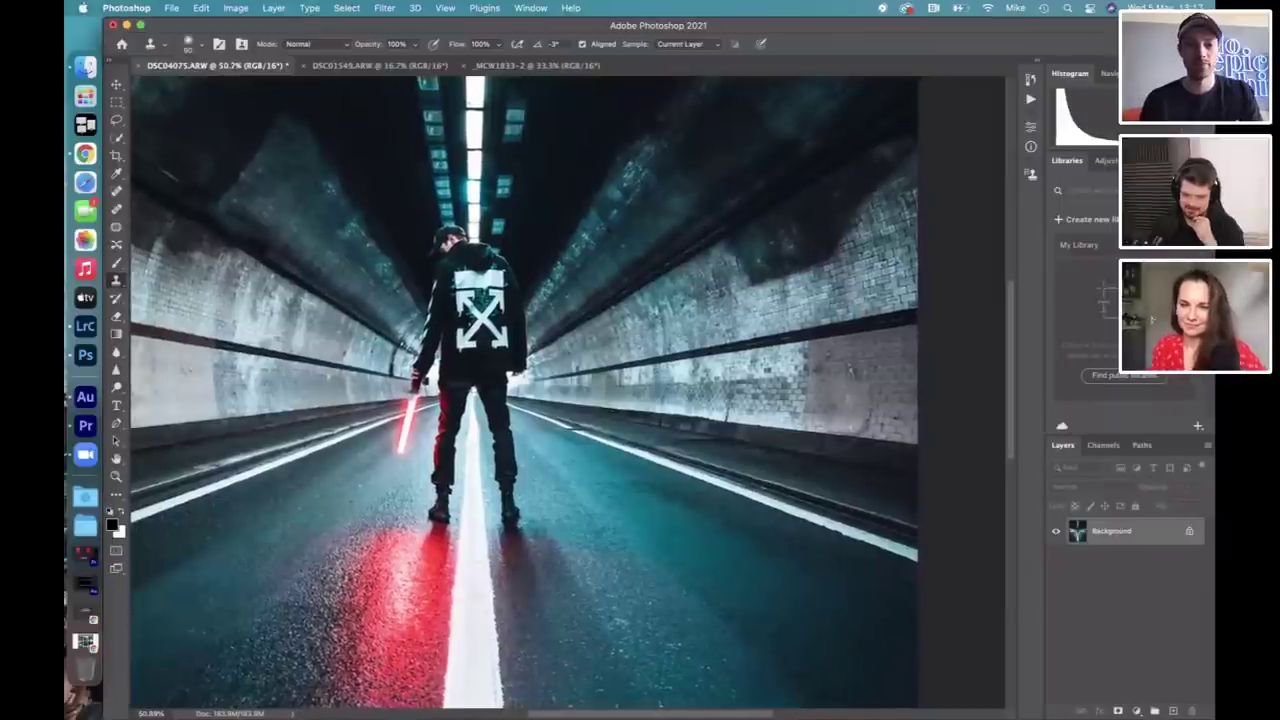
{"action": "scroll", "coordinate": [520, 392], "scroll_direction": "down", "scroll_amount": 2}
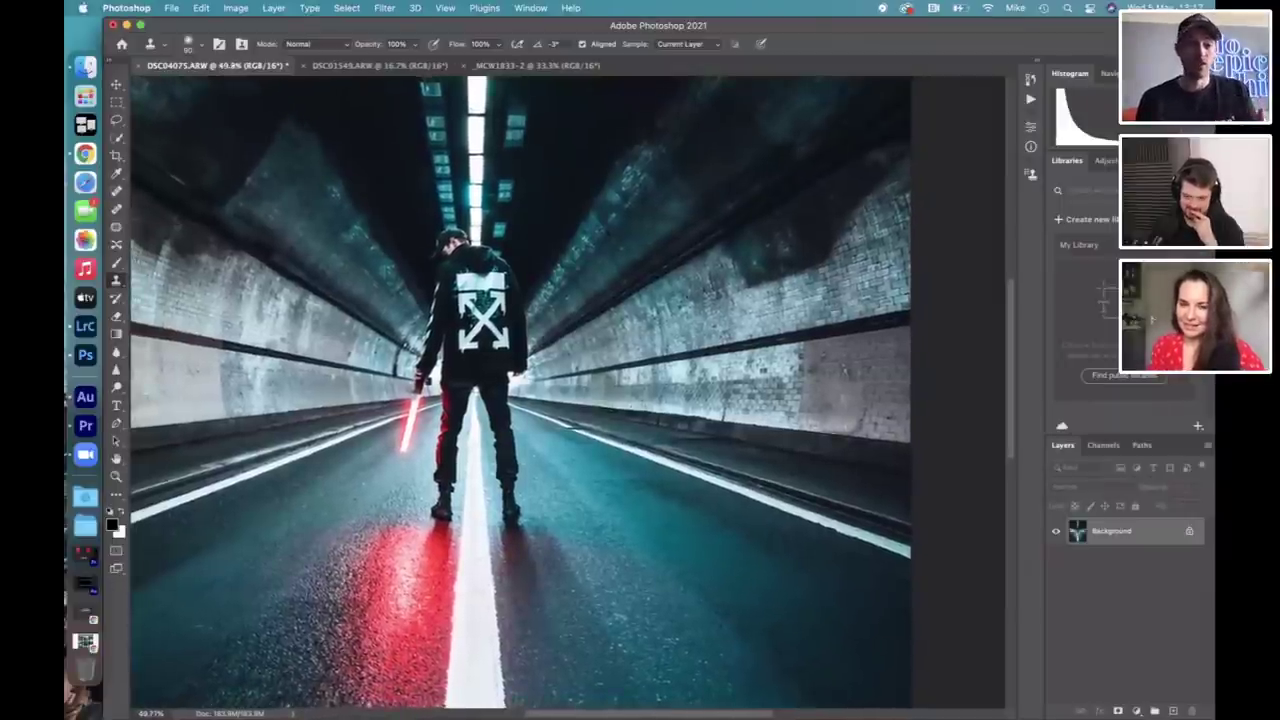
{"action": "scroll", "coordinate": [568, 390], "scroll_direction": "down", "scroll_amount": 1}
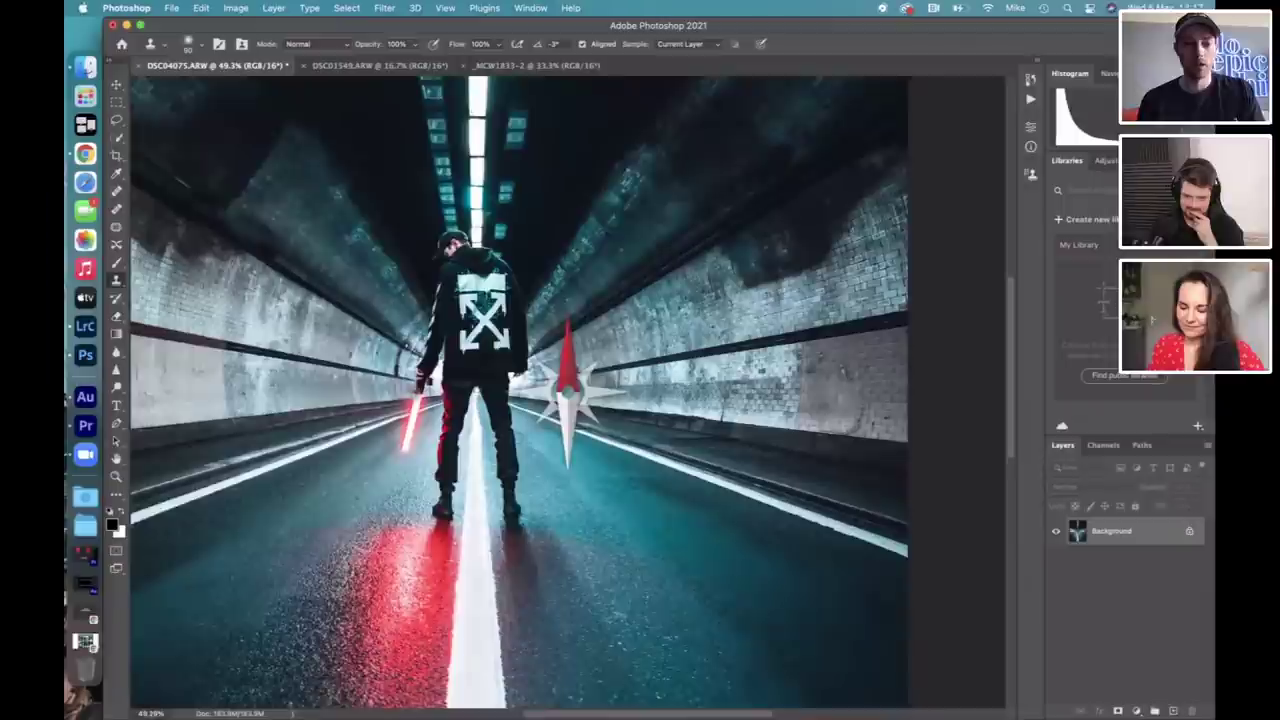
{"action": "left_click_drag", "start_coordinate": [568, 390], "coordinate": [584, 366]}
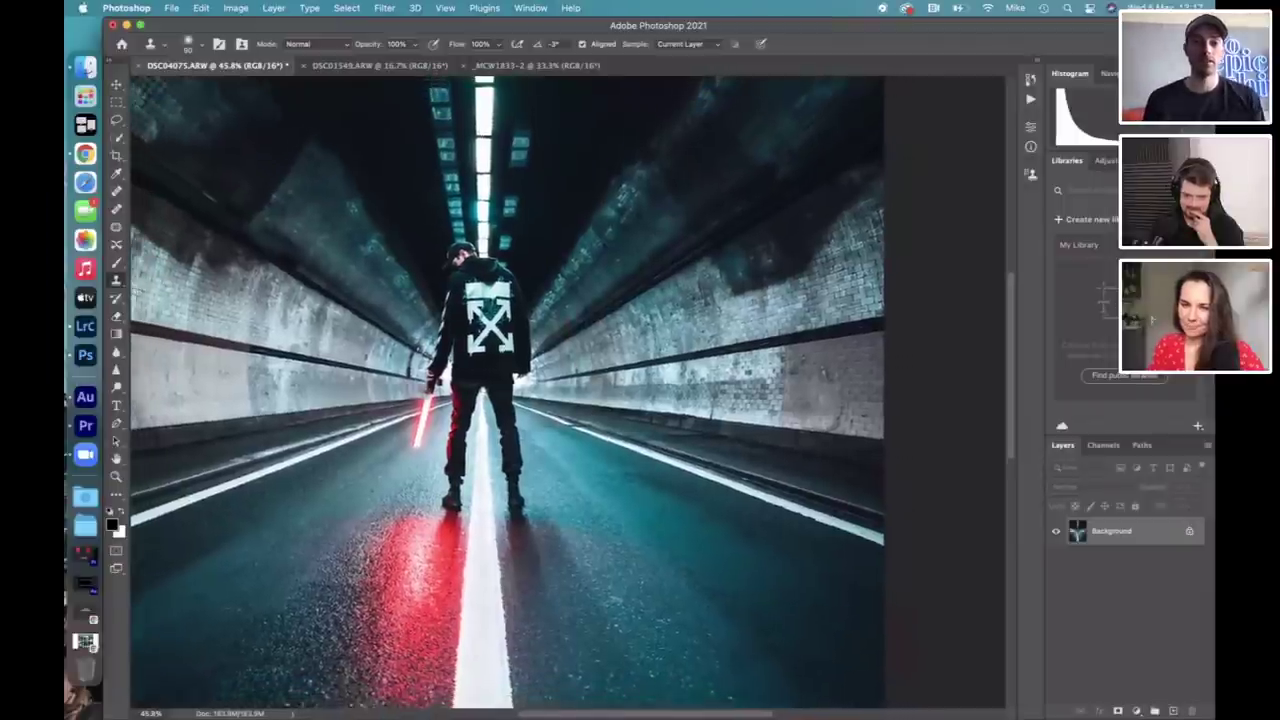
{"action": "scroll", "coordinate": [584, 366], "scroll_direction": "down", "scroll_amount": 3}
{"action": "scroll", "coordinate": [584, 366], "scroll_direction": "down", "scroll_amount": 1}
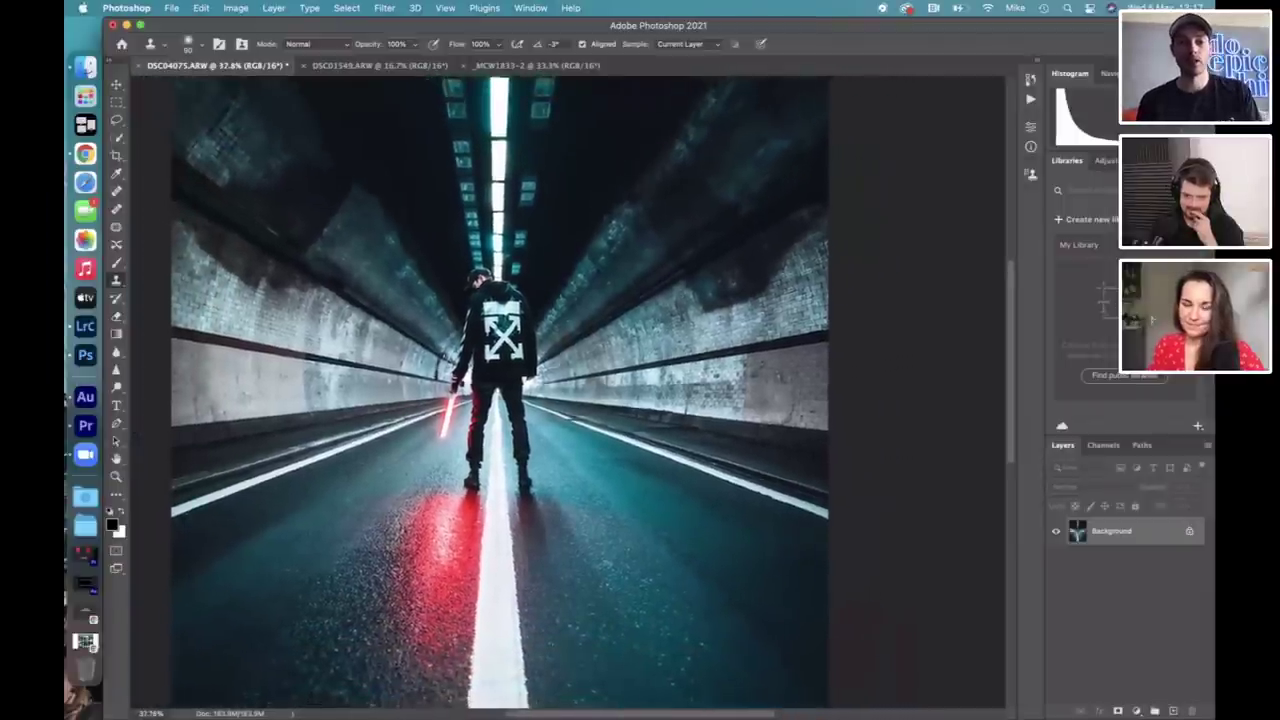
{"action": "scroll", "coordinate": [584, 366], "scroll_direction": "down", "scroll_amount": 2}
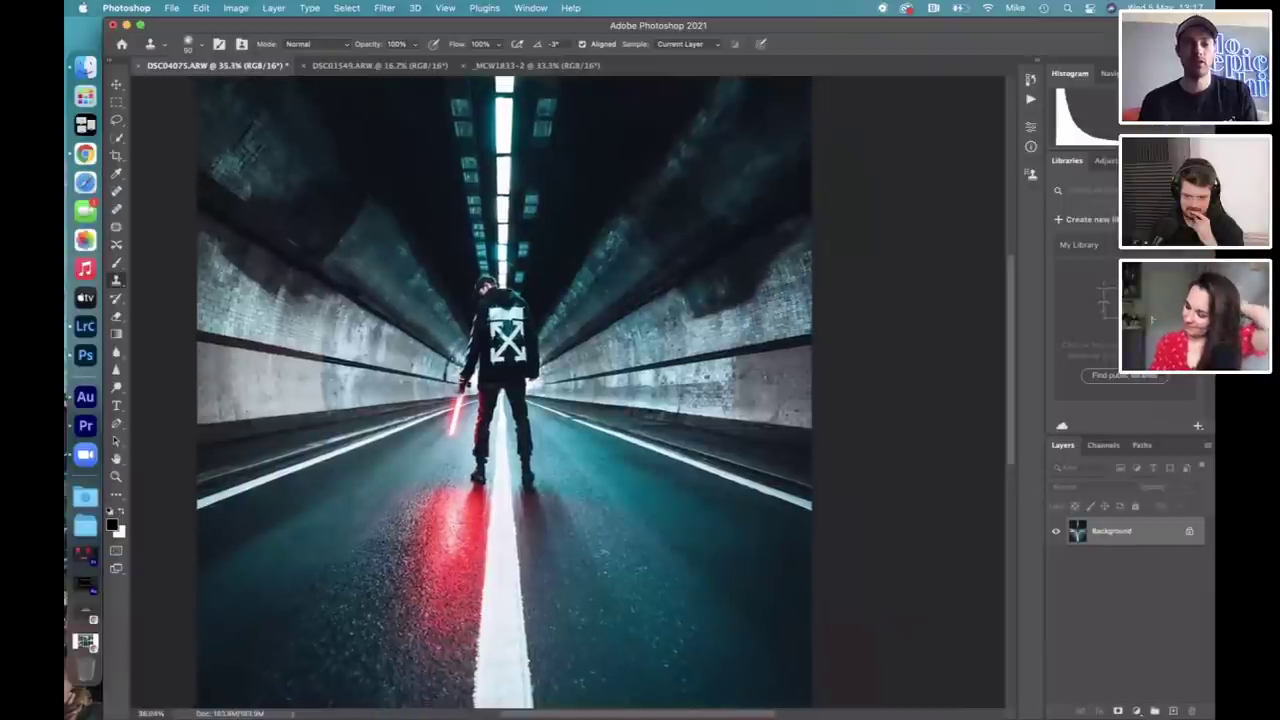
{"action": "scroll", "coordinate": [508, 392], "scroll_direction": "down", "scroll_amount": 2}
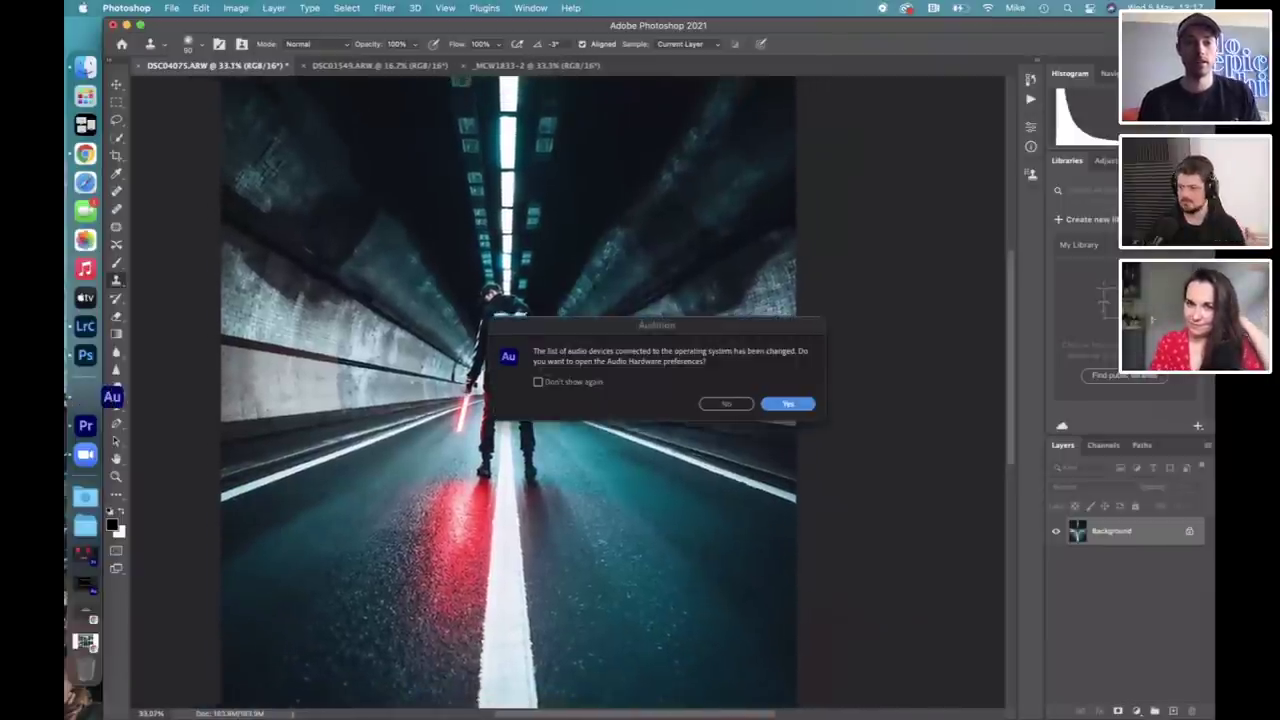
{"action": "scroll", "coordinate": [545, 372], "scroll_direction": "down", "scroll_amount": 1}
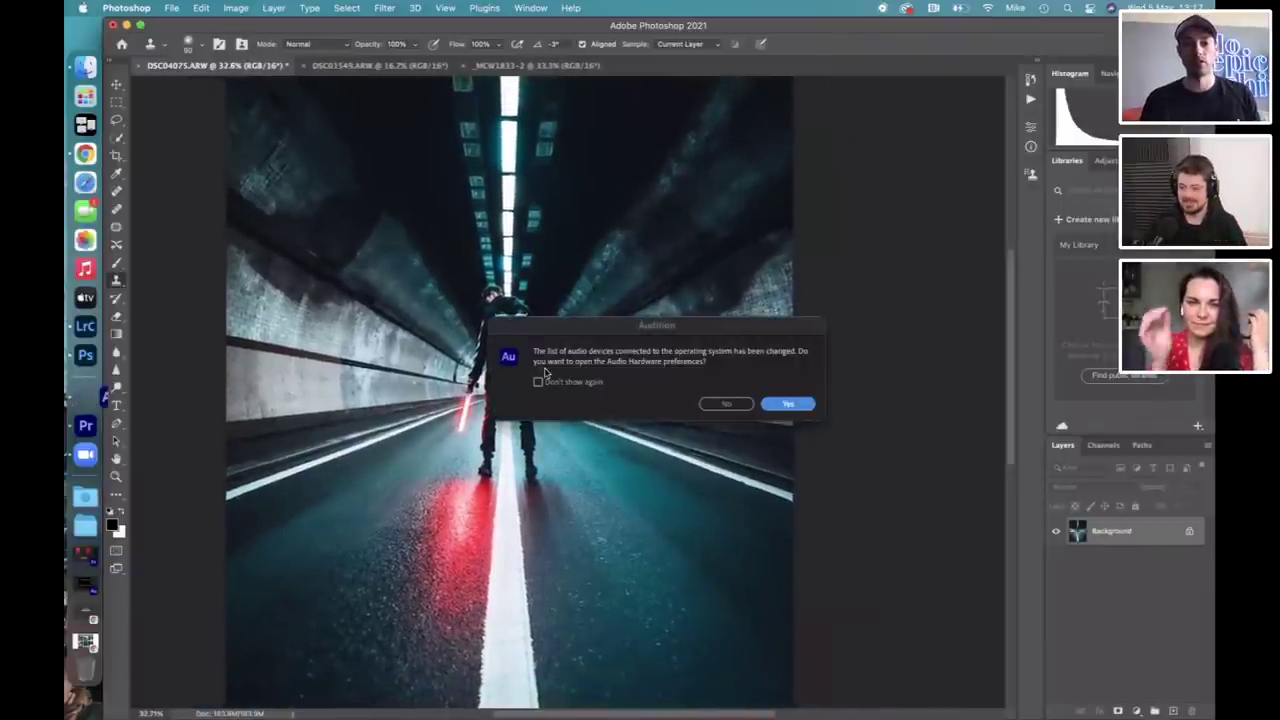
{"action": "scroll", "coordinate": [545, 372], "scroll_direction": "down", "scroll_amount": 1}
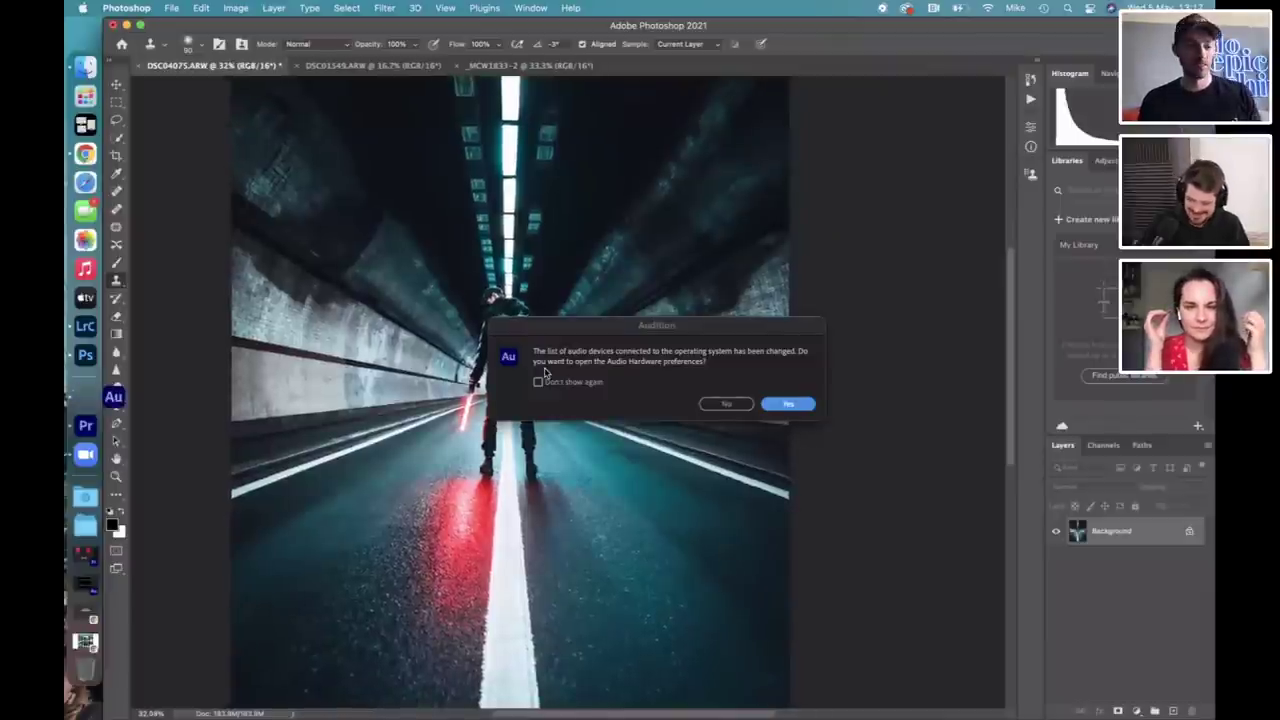
{"action": "scroll", "coordinate": [600, 386], "scroll_direction": "down", "scroll_amount": 1}
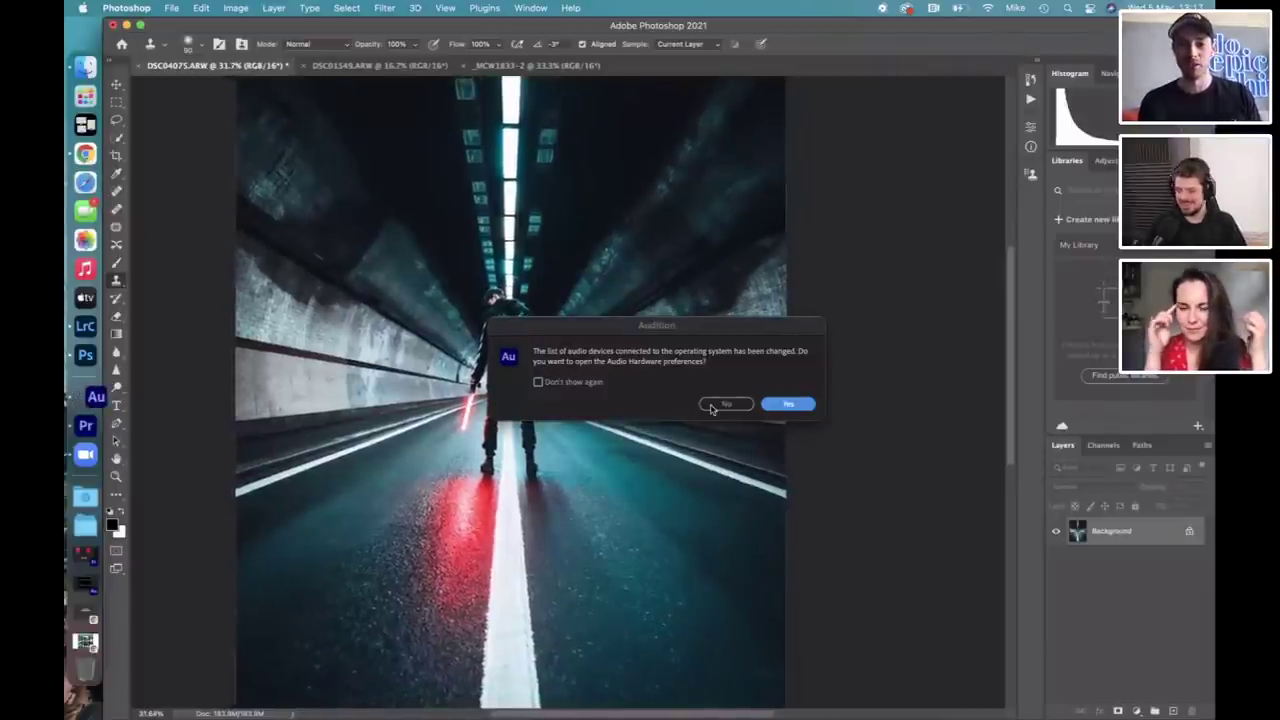
Decline opening Audition's Audio Hardware preferences, return to the tunnel photo in Photoshop and switch to the Spot Healing Brush.
{"action": "left_click", "coordinate": [586, 397]}
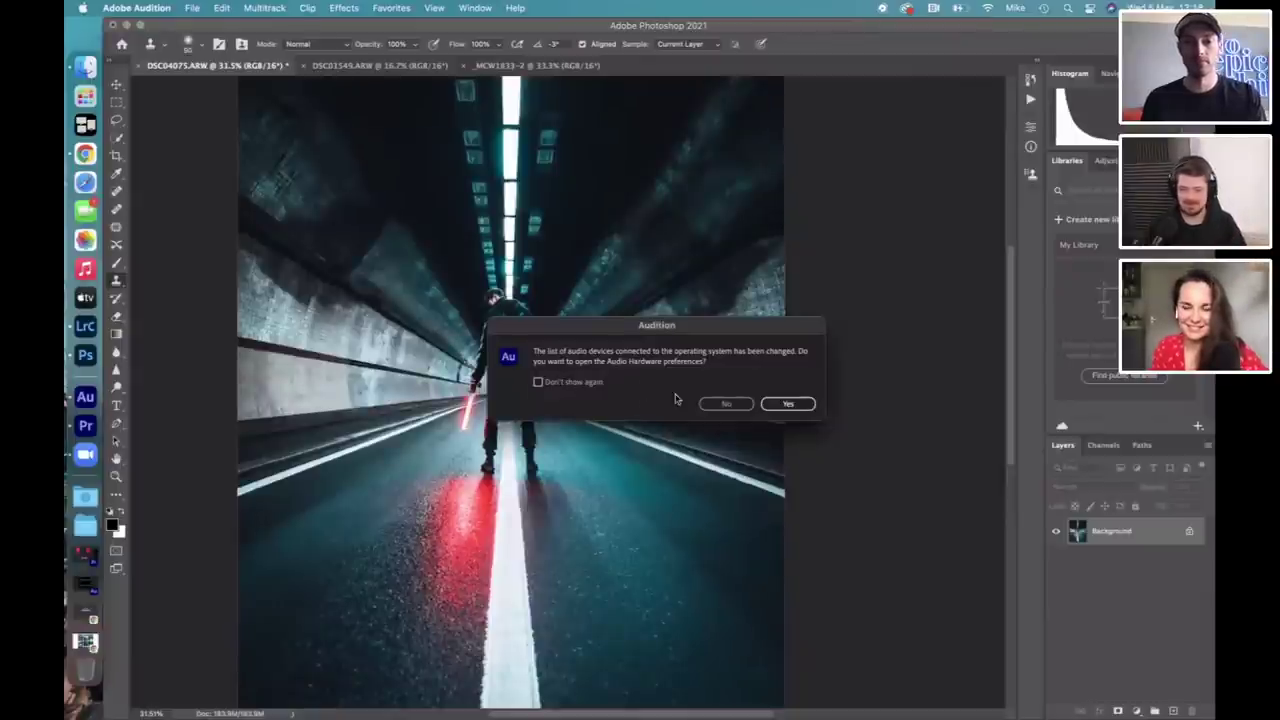
{"action": "left_click", "coordinate": [726, 404]}
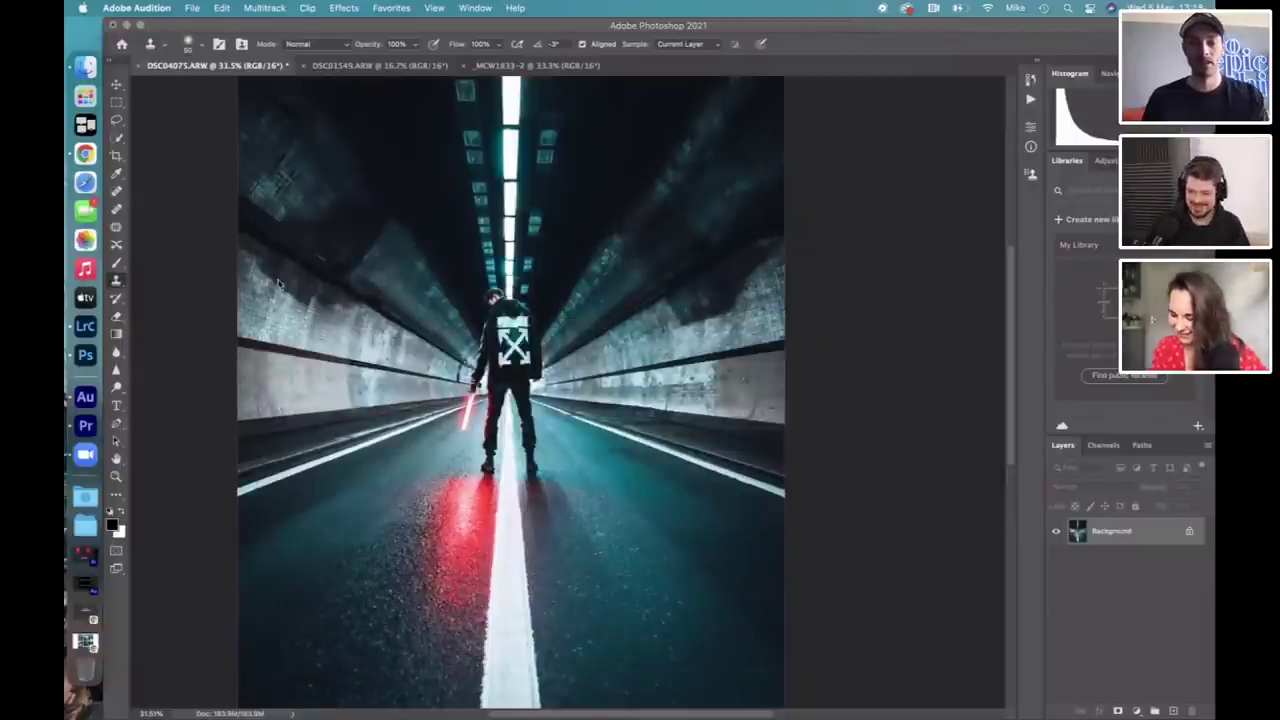
{"action": "left_click", "coordinate": [476, 300]}
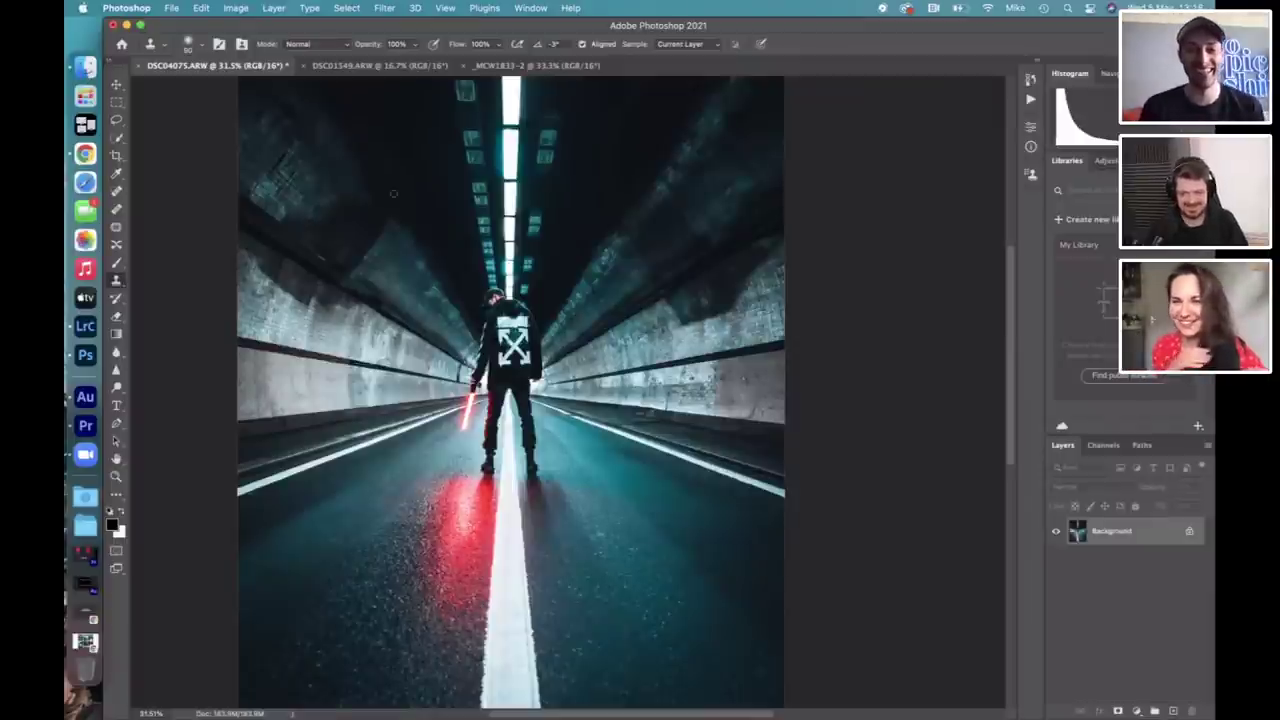
{"action": "left_click", "coordinate": [116, 190]}
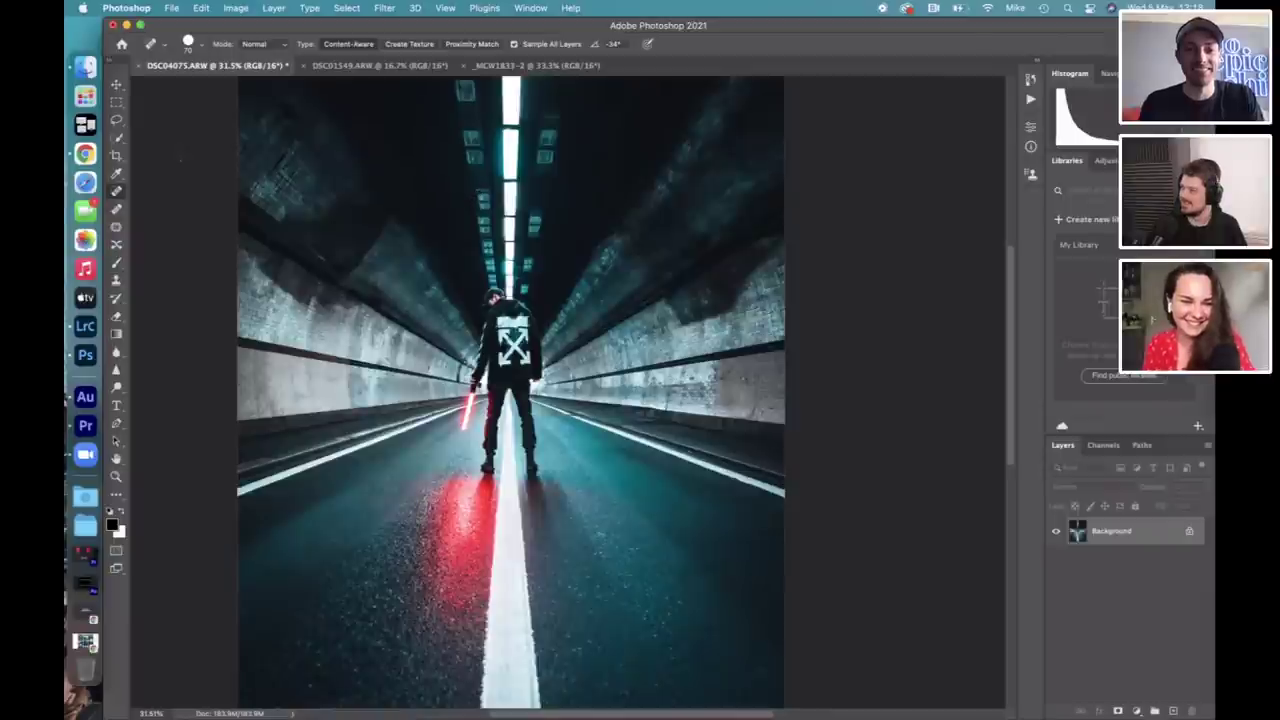
Switch to the Clone Stamp and examine the whole retouched tunnel photo in a wider view.
{"action": "left_click", "coordinate": [115, 281]}
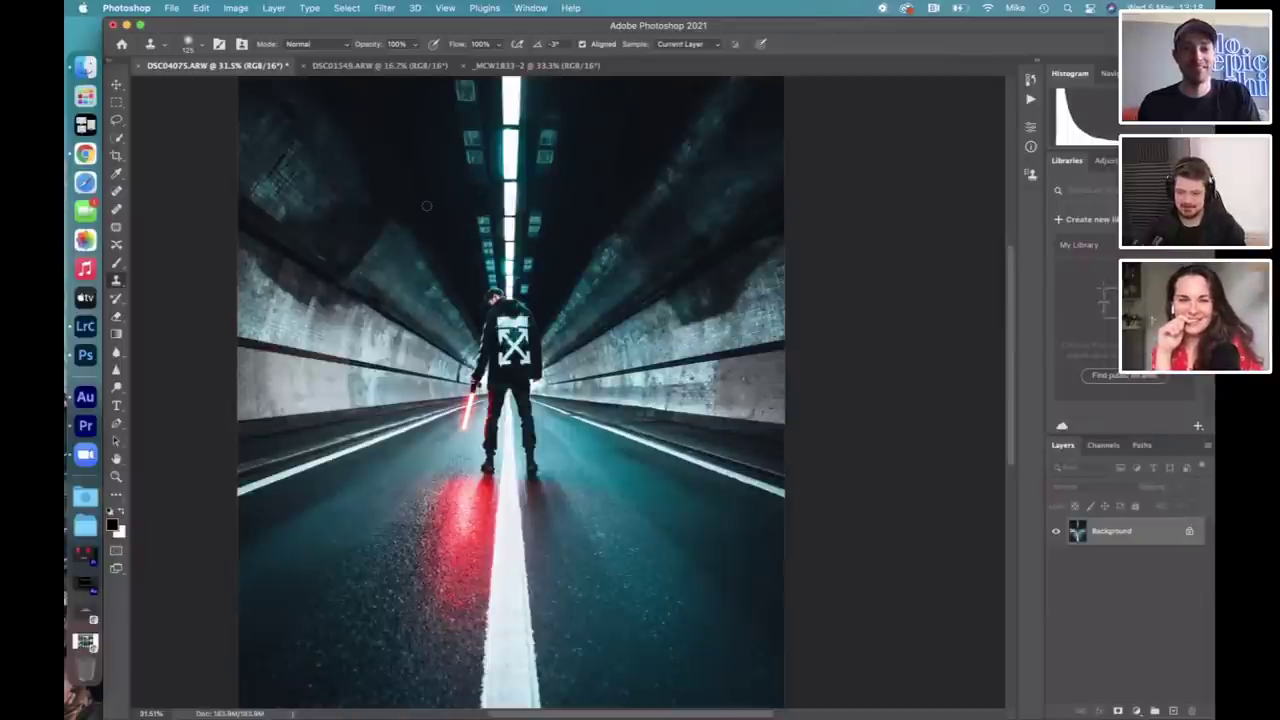
{"action": "scroll", "coordinate": [426, 205], "scroll_direction": "down", "scroll_amount": 2}
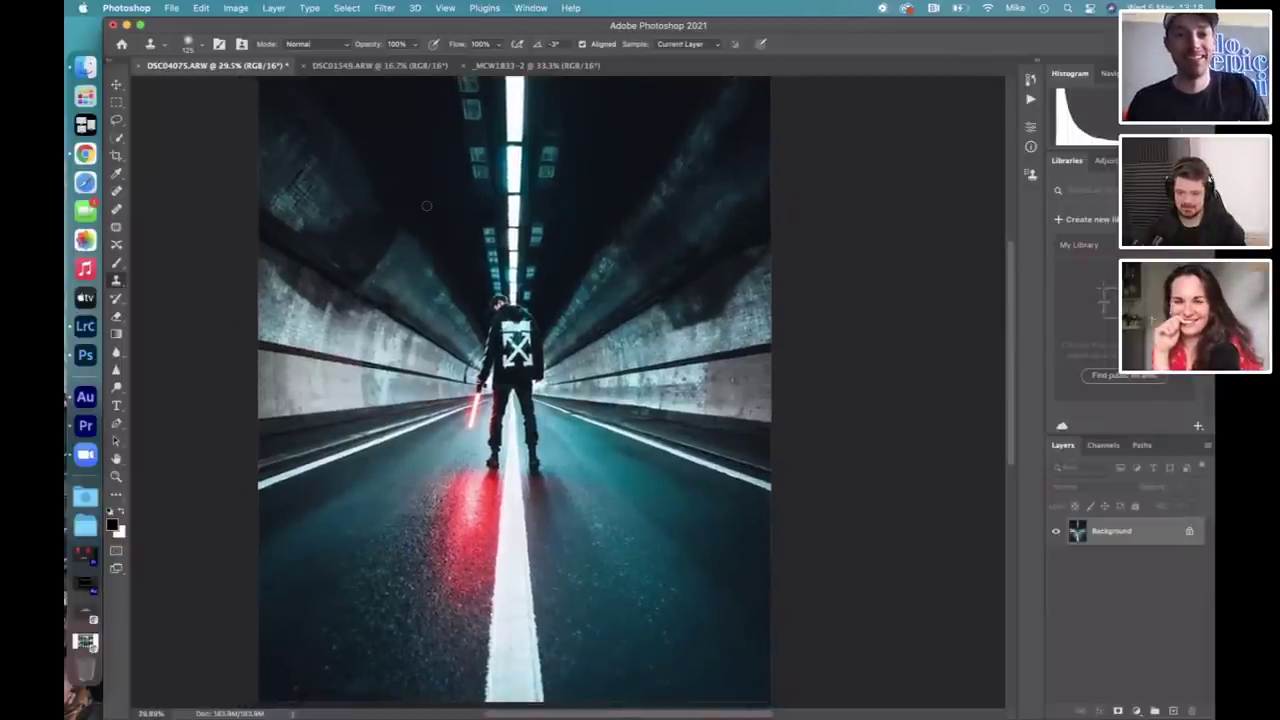
{"action": "scroll", "coordinate": [426, 205], "scroll_direction": "down", "scroll_amount": 1}
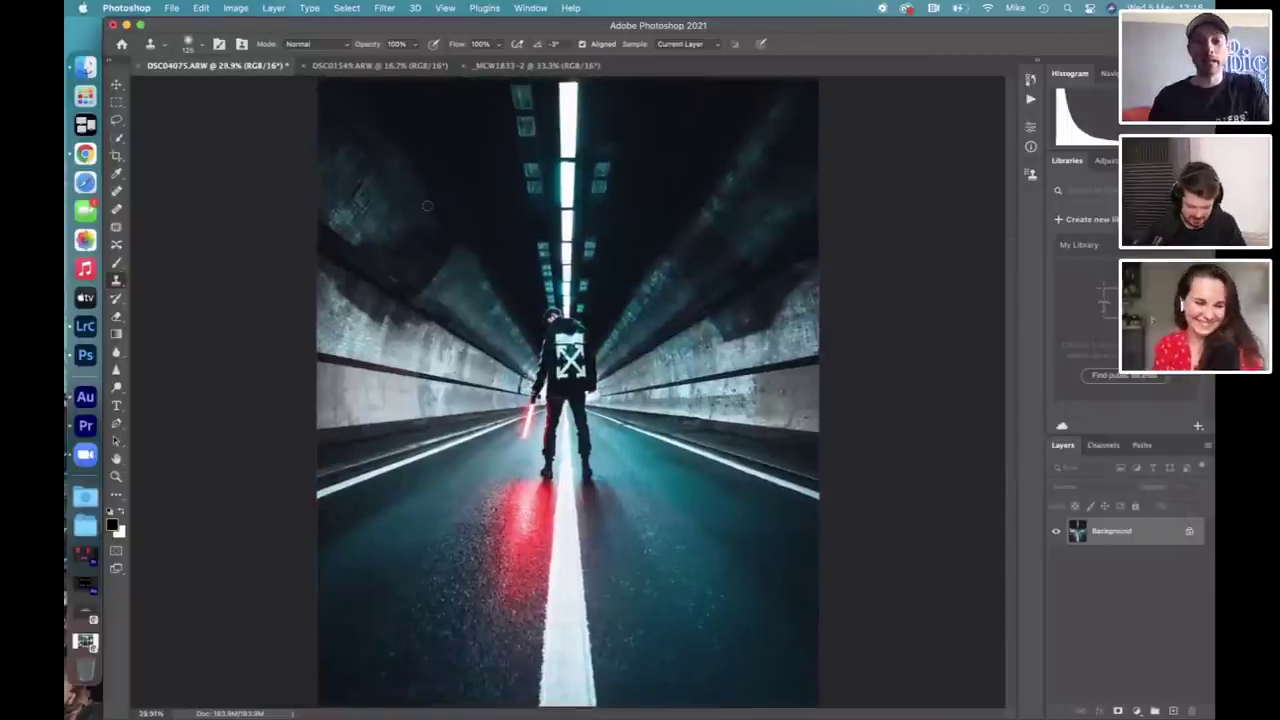
{"action": "scroll", "coordinate": [427, 205], "scroll_direction": "down", "scroll_amount": 1}
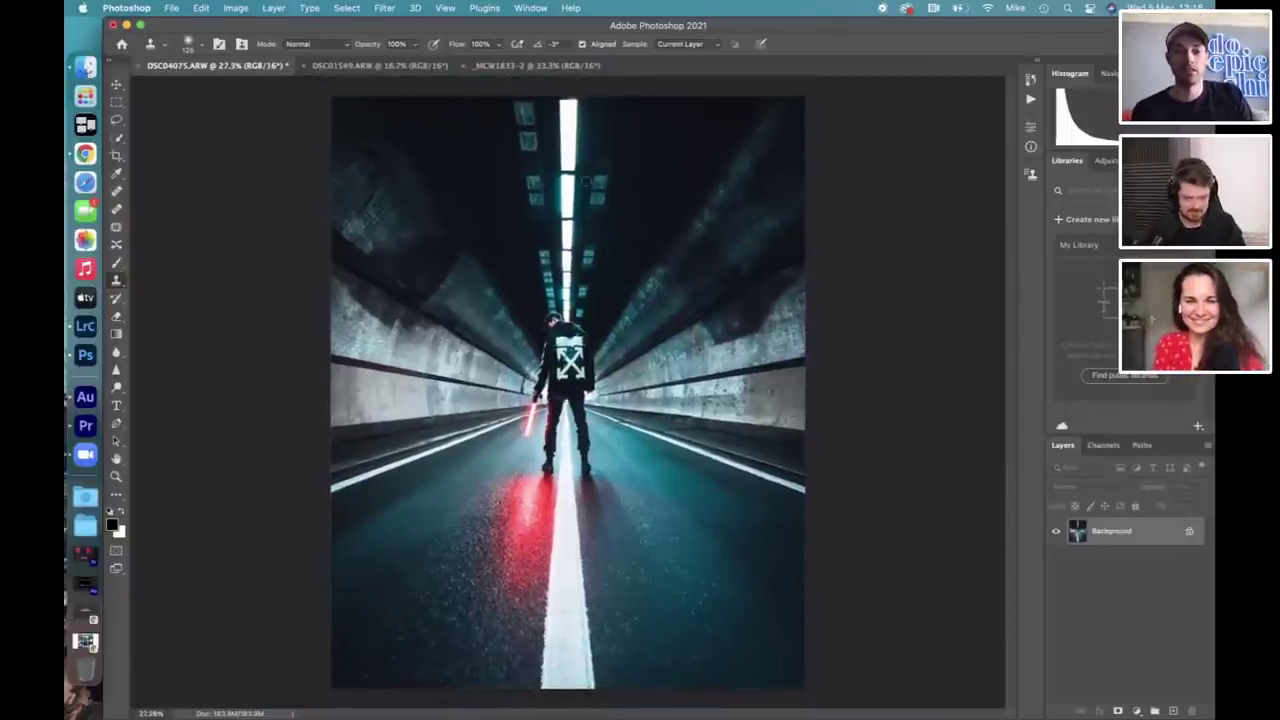
{"action": "scroll", "coordinate": [427, 205], "scroll_direction": "down", "scroll_amount": 4}
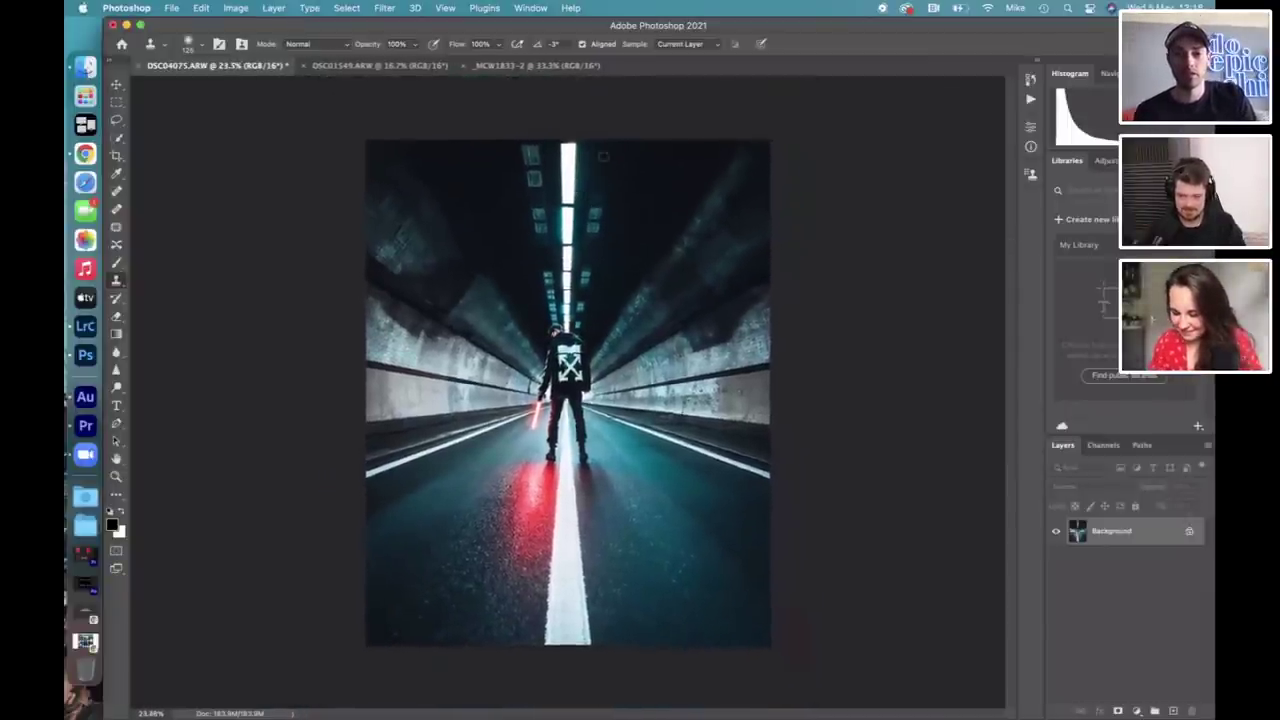
{"action": "scroll", "coordinate": [427, 205], "scroll_direction": "down", "scroll_amount": 2}
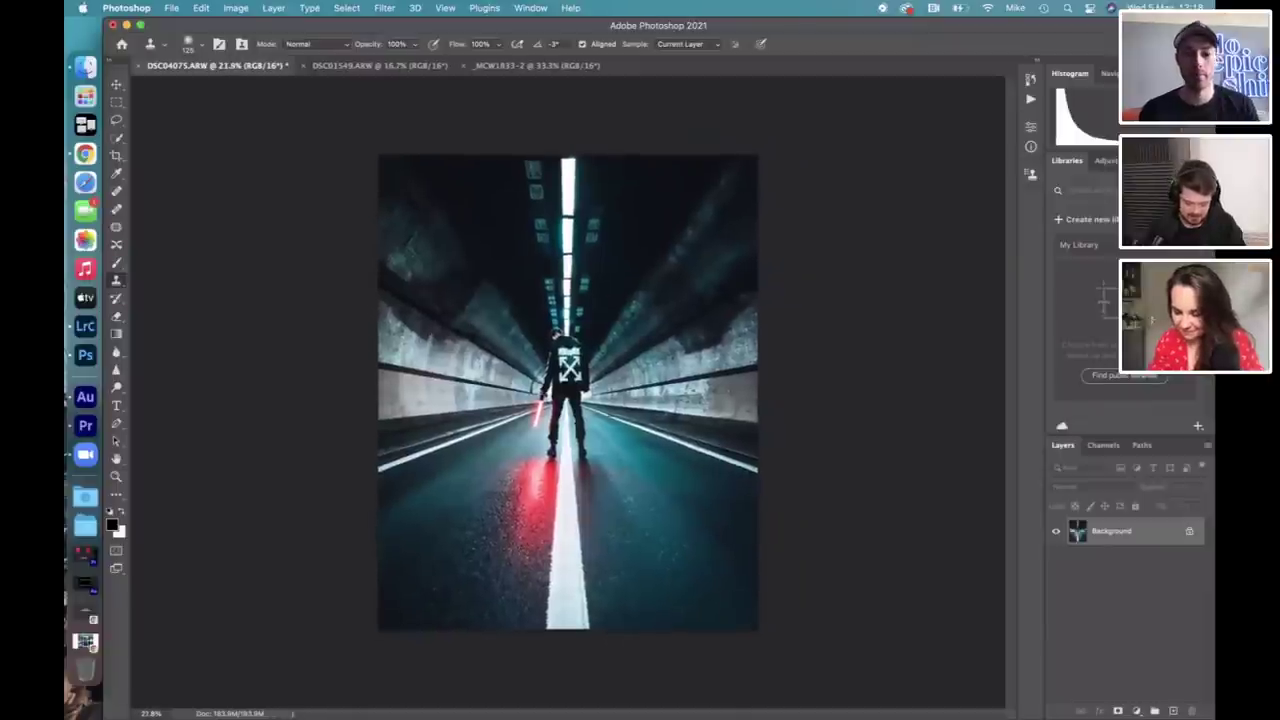
{"action": "scroll", "coordinate": [427, 205], "scroll_direction": "down", "scroll_amount": 1}
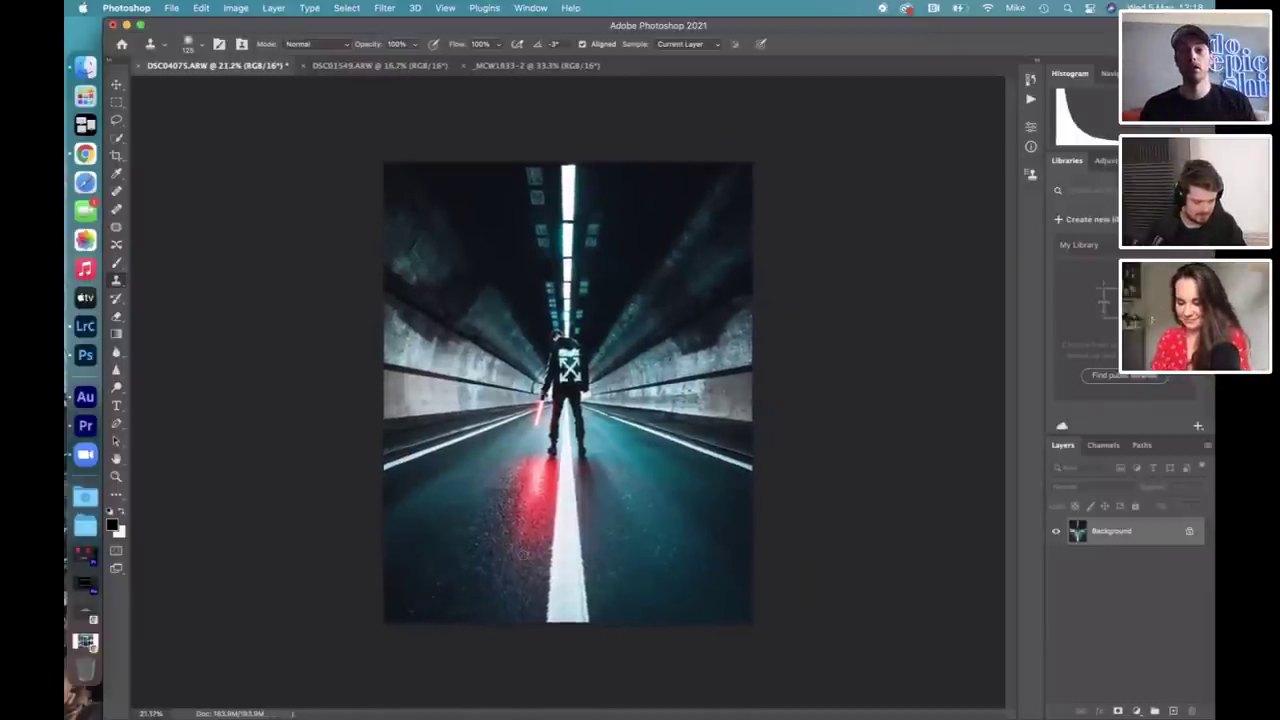
{"action": "scroll", "coordinate": [427, 205], "scroll_direction": "down", "scroll_amount": 1}
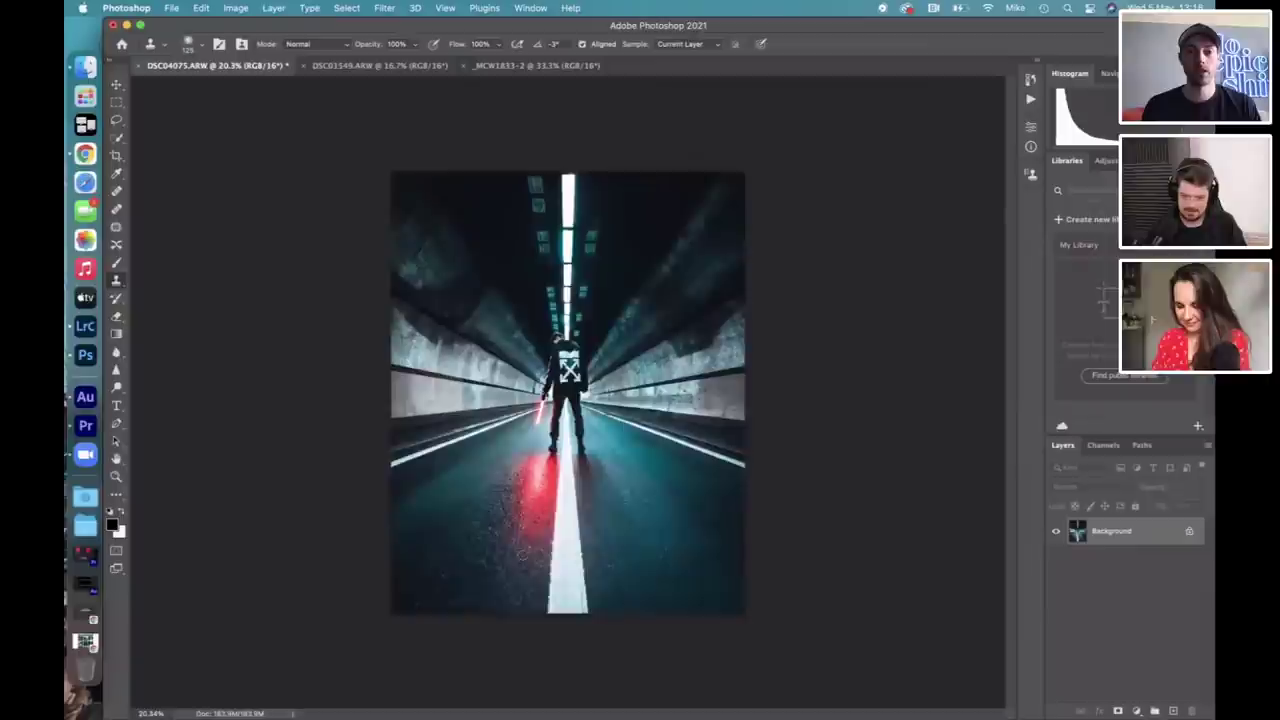
{"action": "scroll", "coordinate": [567, 392], "scroll_direction": "down", "scroll_amount": 1}
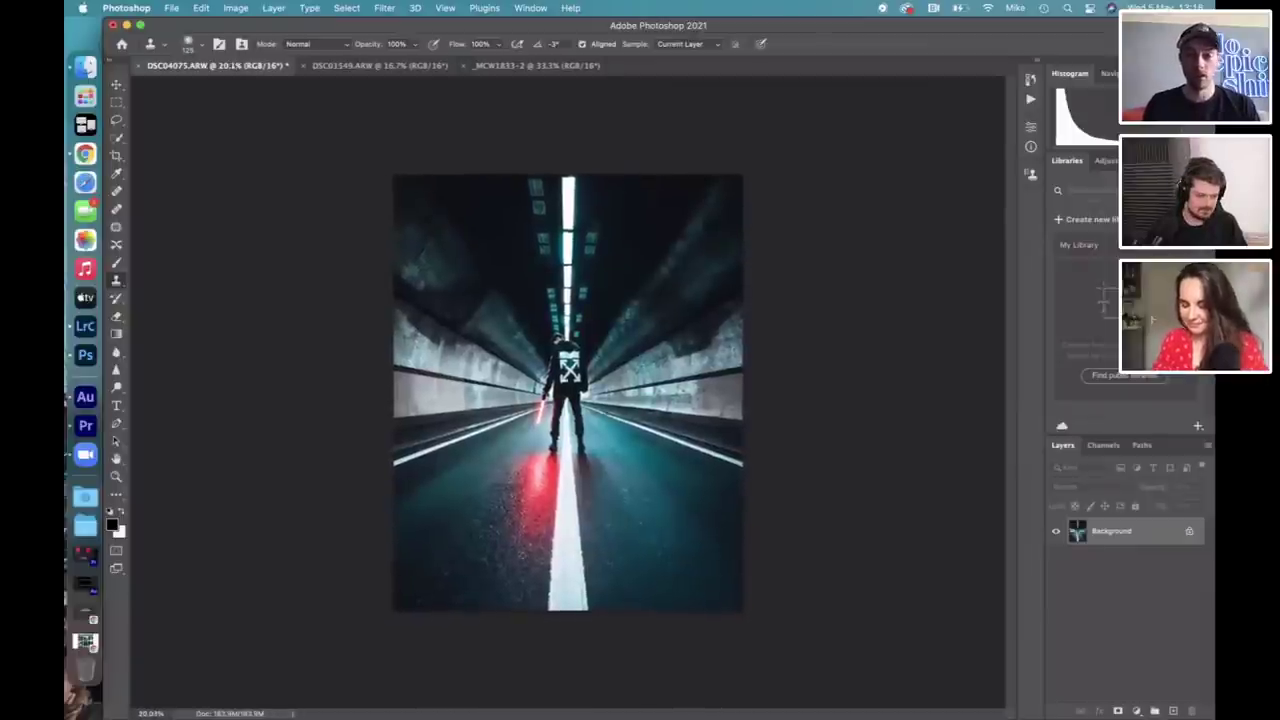
{"action": "scroll", "coordinate": [418, 603], "scroll_direction": "up", "scroll_amount": 1}
{"action": "scroll", "coordinate": [414, 599], "scroll_direction": "up", "scroll_amount": 1}
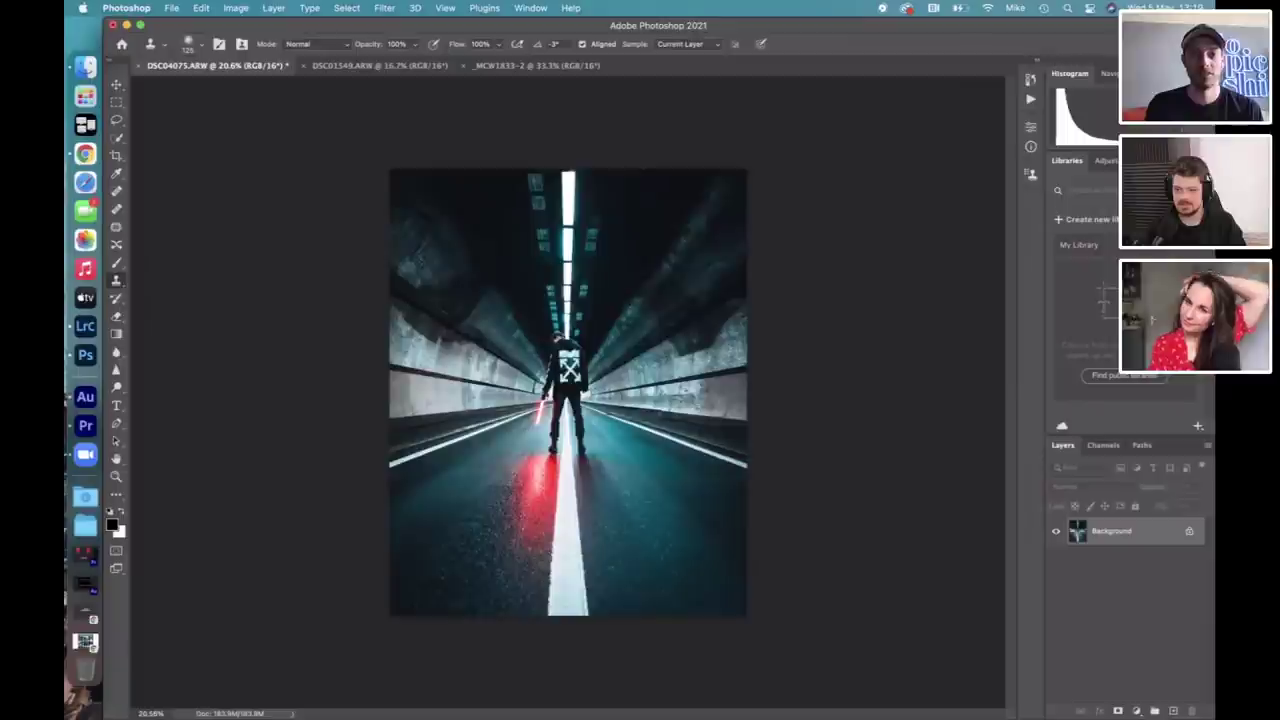
Compare the original DSC04075.ARW state with the latest Clone Stamp state twice in the history, ending on the retouched version.
{"action": "left_click", "coordinate": [1030, 82]}
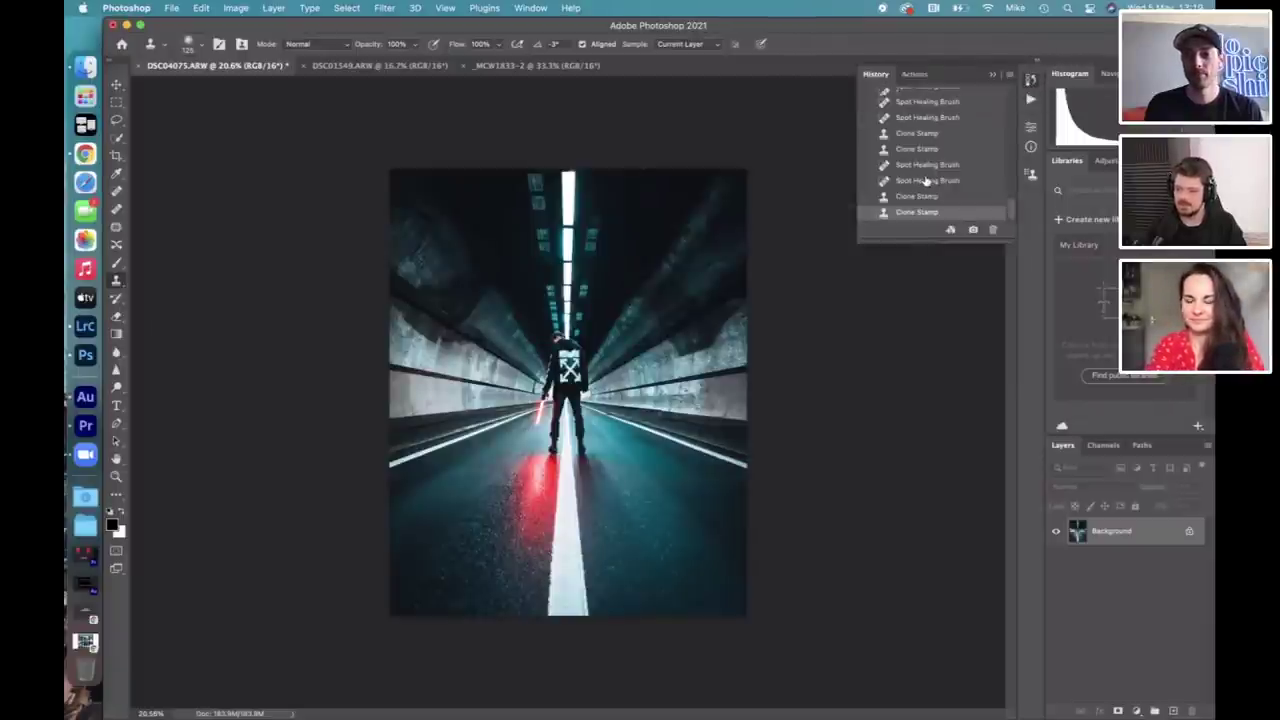
{"action": "scroll", "coordinate": [927, 180], "scroll_direction": "up", "scroll_amount": 5}
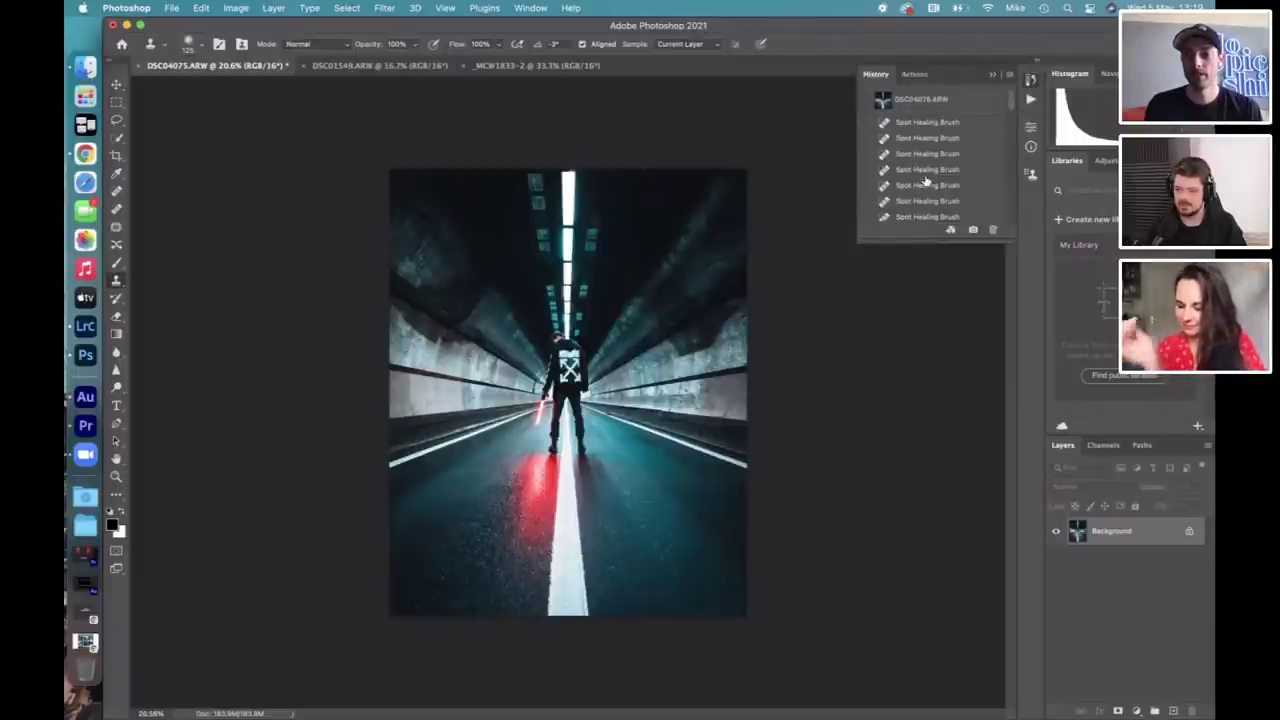
{"action": "left_click", "coordinate": [932, 104]}
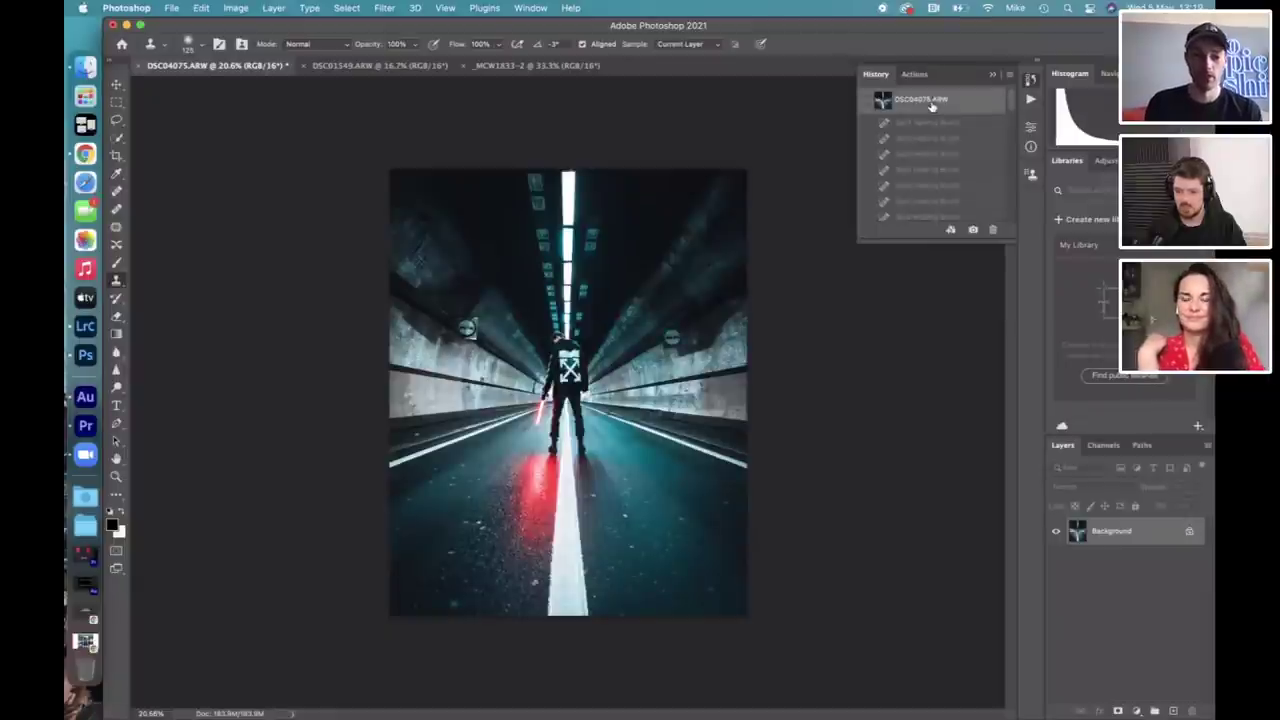
{"action": "scroll", "coordinate": [933, 195], "scroll_direction": "down", "scroll_amount": 5}
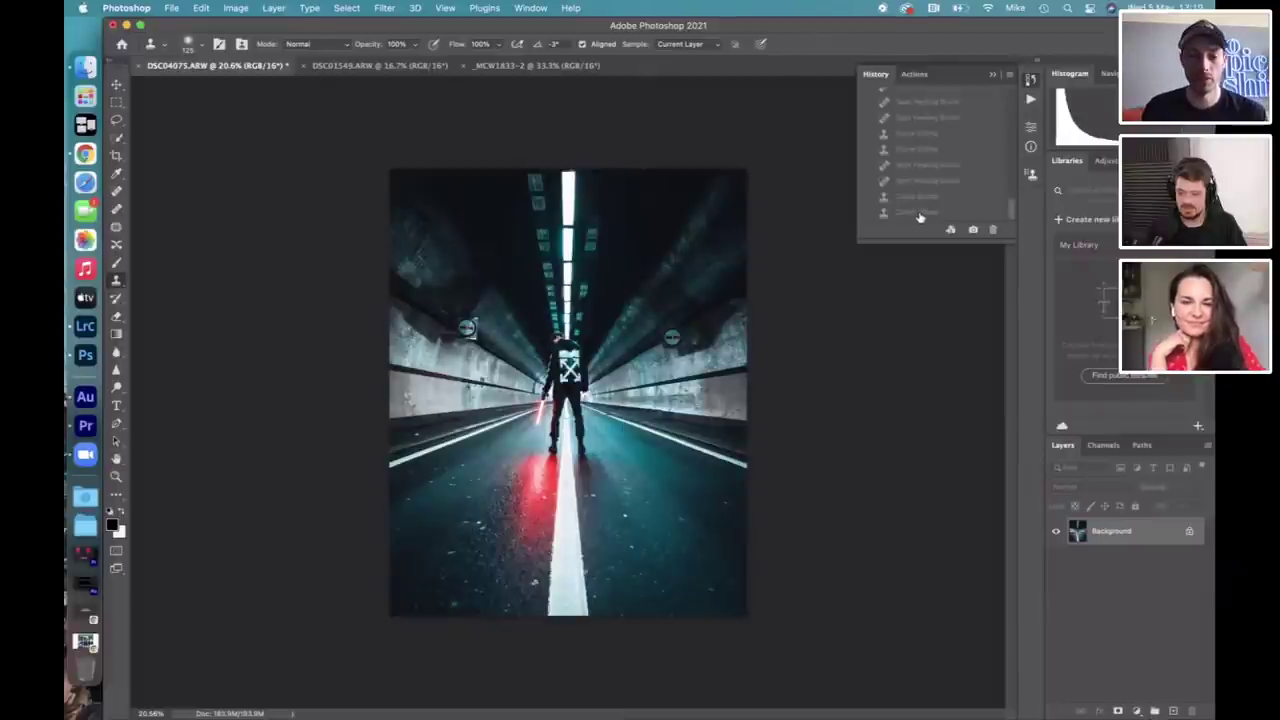
{"action": "left_click", "coordinate": [918, 212]}
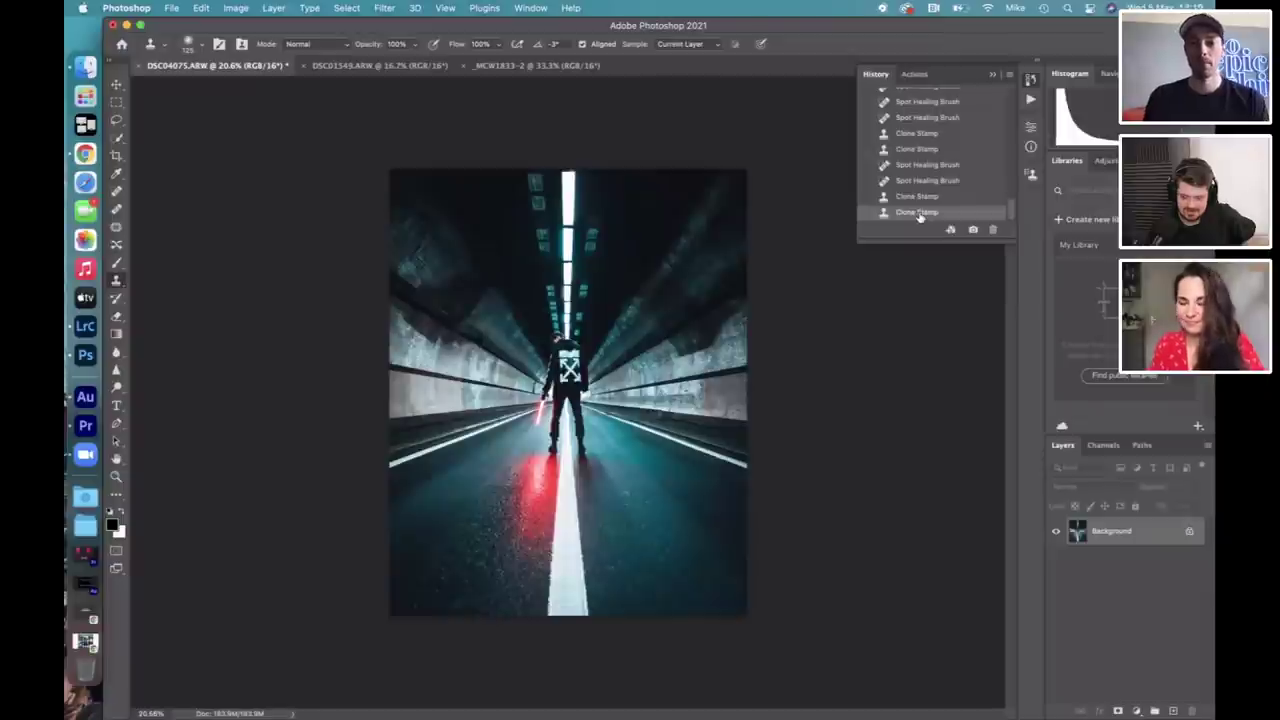
{"action": "scroll", "coordinate": [926, 160], "scroll_direction": "up", "scroll_amount": 5}
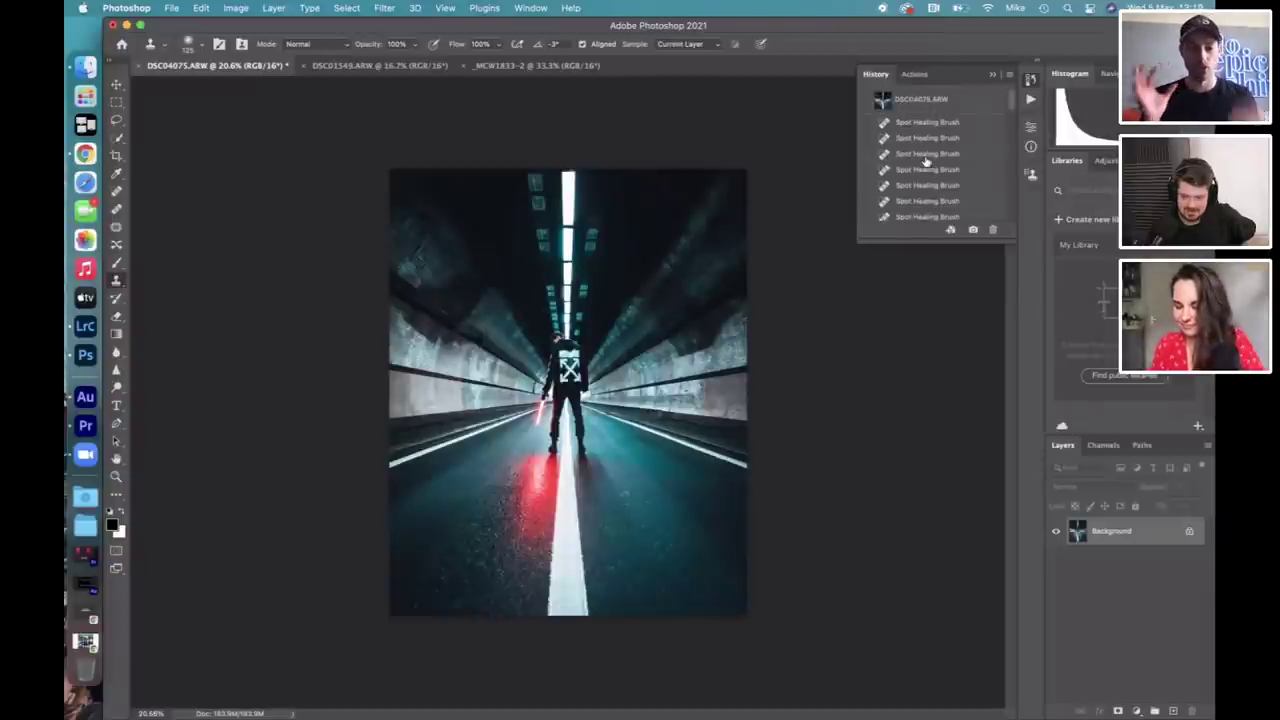
{"action": "left_click", "coordinate": [919, 100]}
{"action": "scroll", "coordinate": [918, 207], "scroll_direction": "down", "scroll_amount": 2}
{"action": "scroll", "coordinate": [918, 207], "scroll_direction": "down", "scroll_amount": 5}
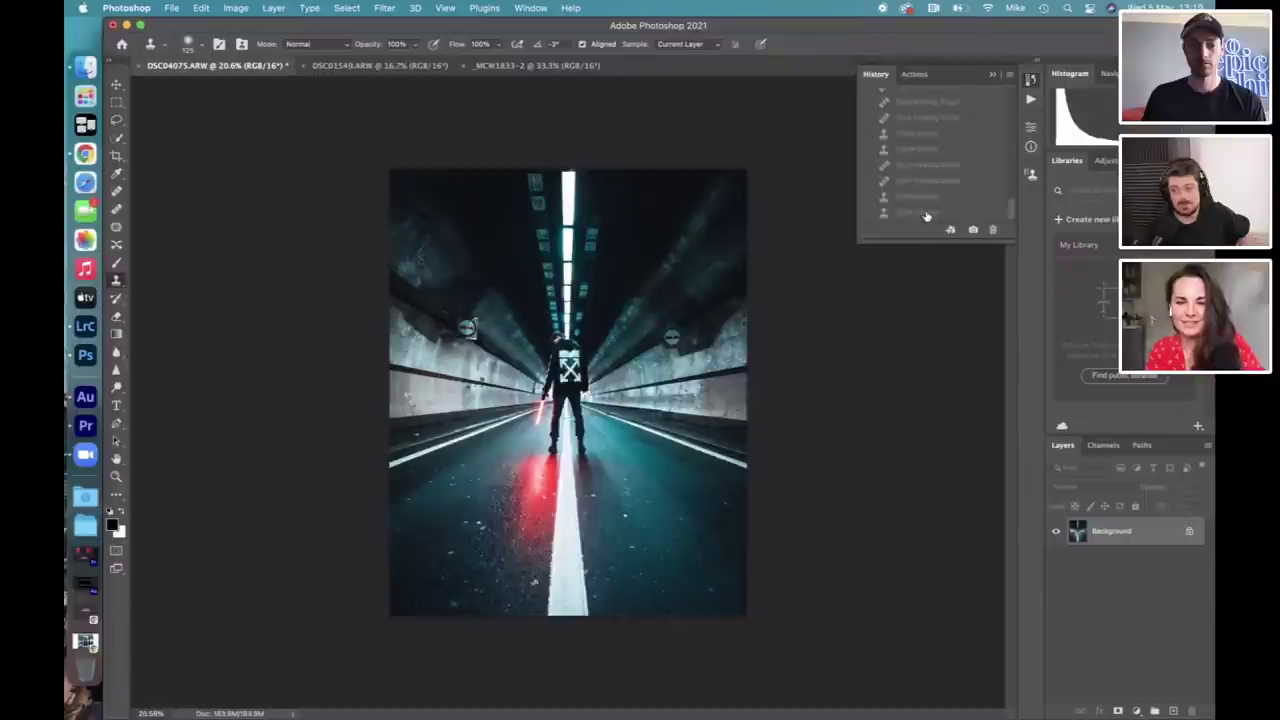
{"action": "left_click", "coordinate": [926, 213]}
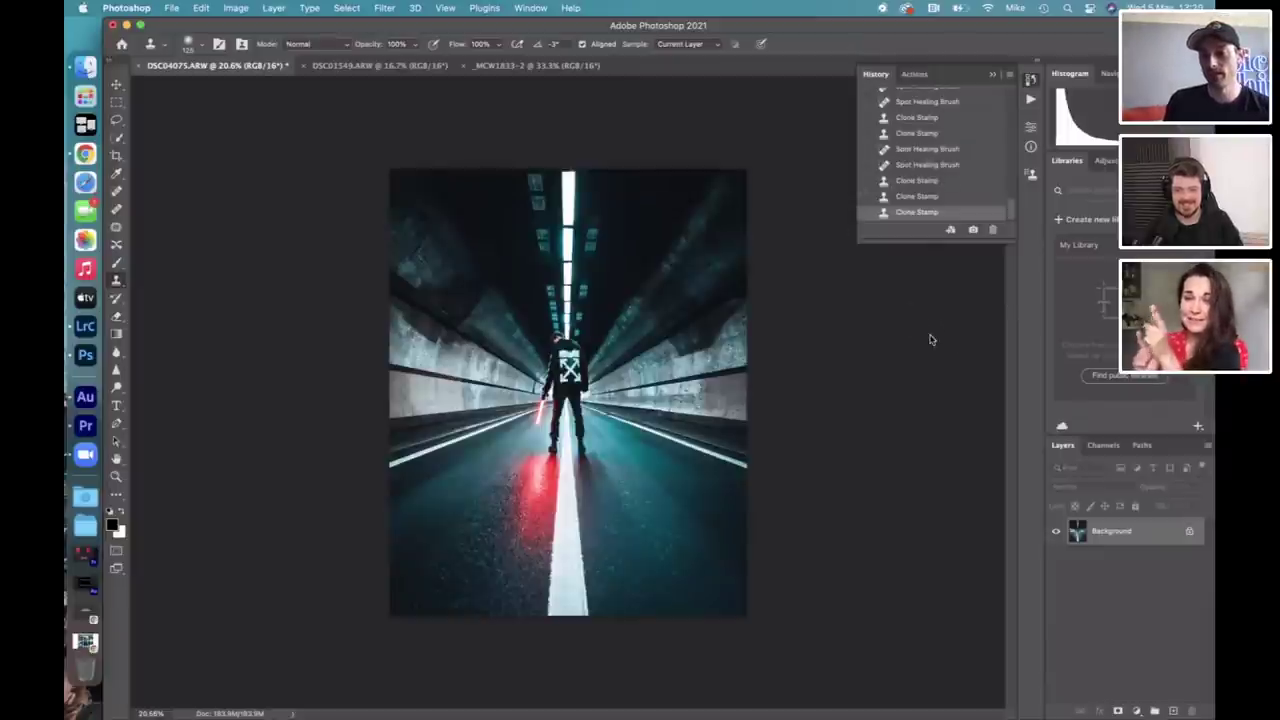
{"action": "left_click", "coordinate": [1032, 82]}
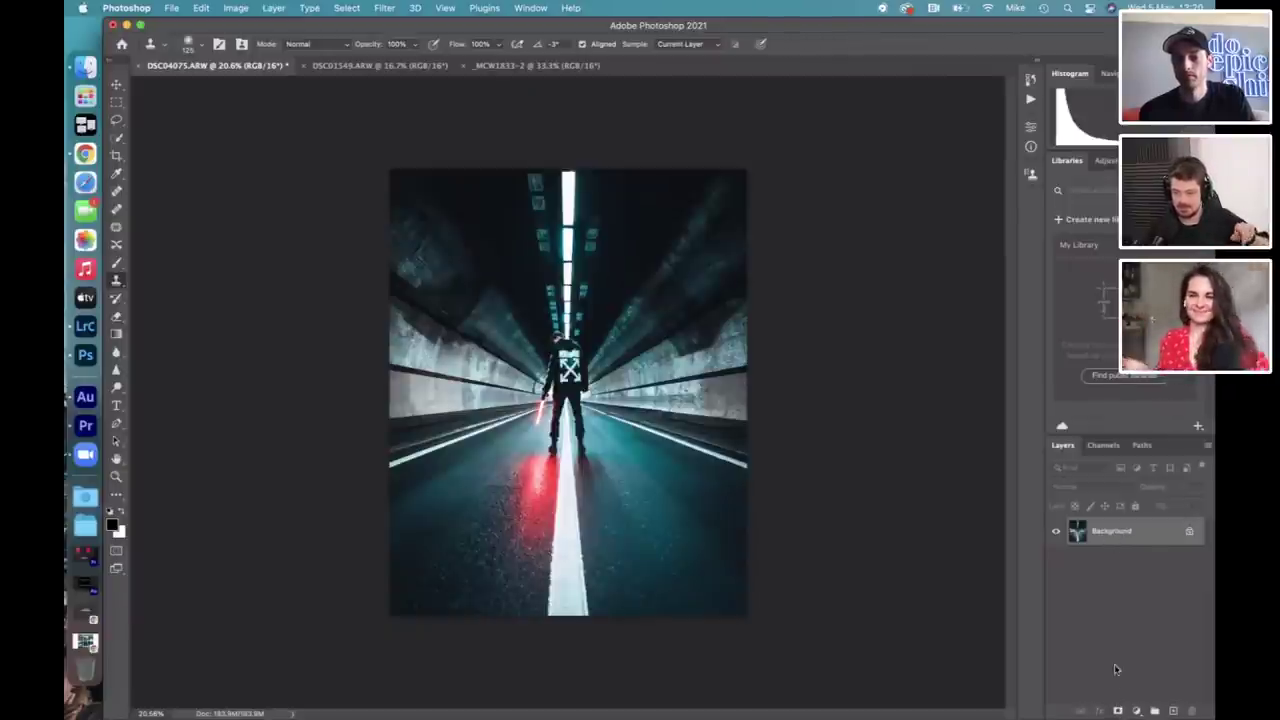
Add a Hue/Saturation adjustment layer, target the reds sampled from the road reflection and set their hue to +37.
{"action": "left_click", "coordinate": [1136, 710]}
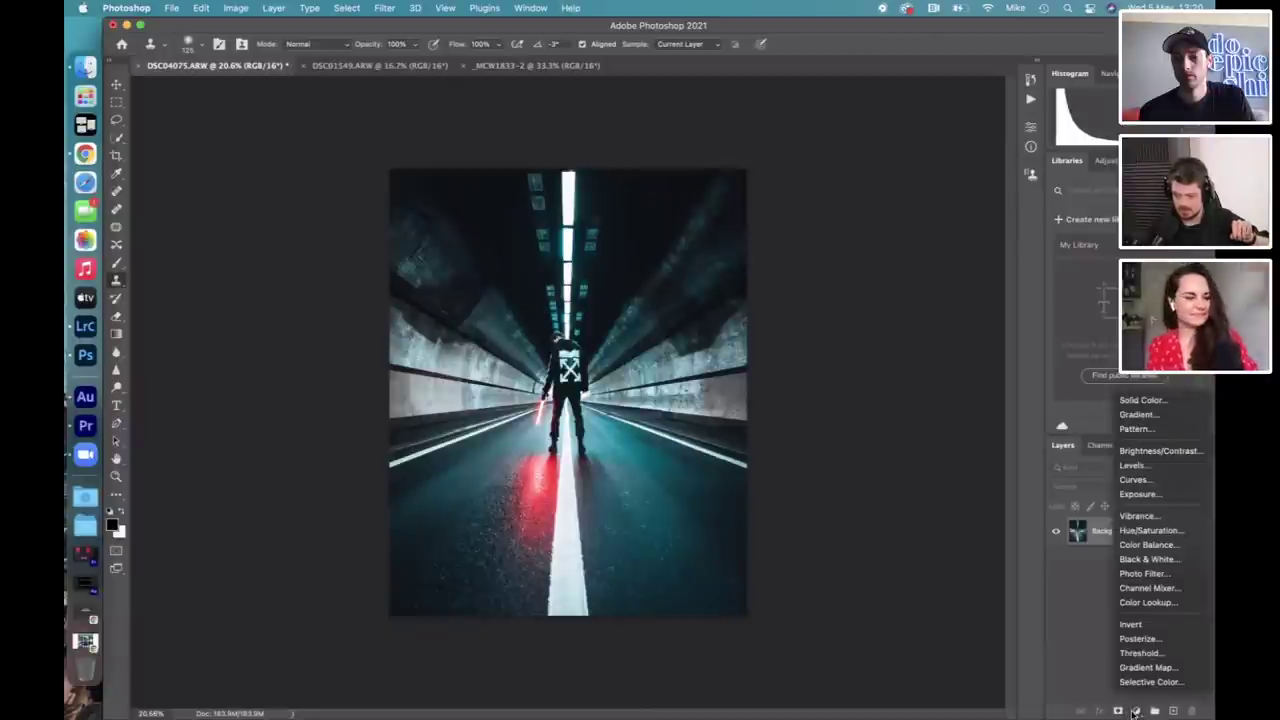
{"action": "left_click", "coordinate": [1145, 531]}
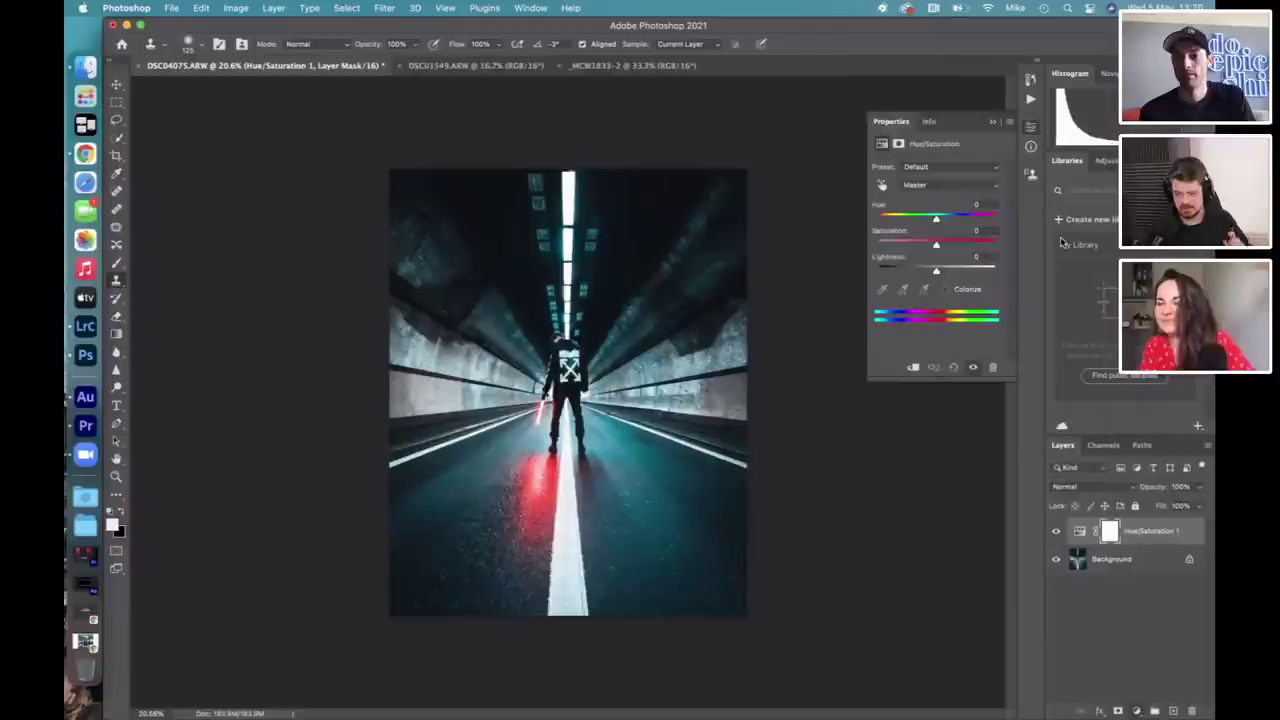
{"action": "left_click", "coordinate": [881, 188]}
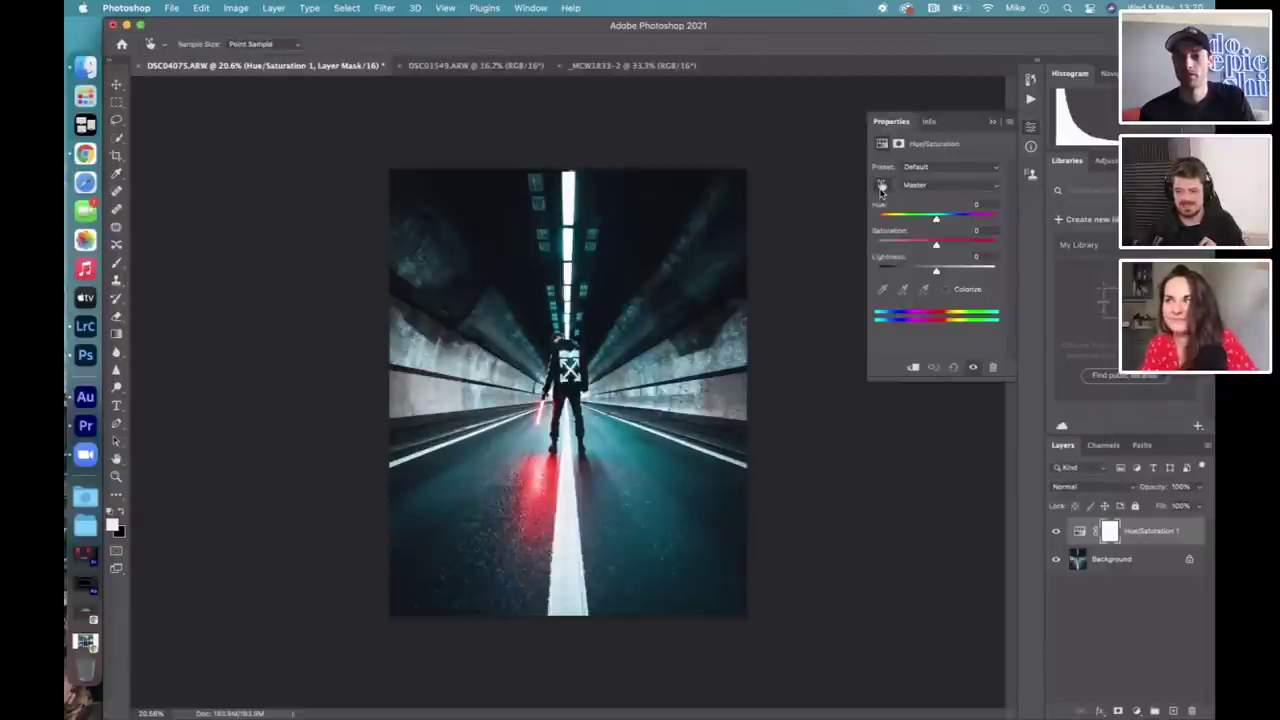
{"action": "left_click", "coordinate": [546, 470]}
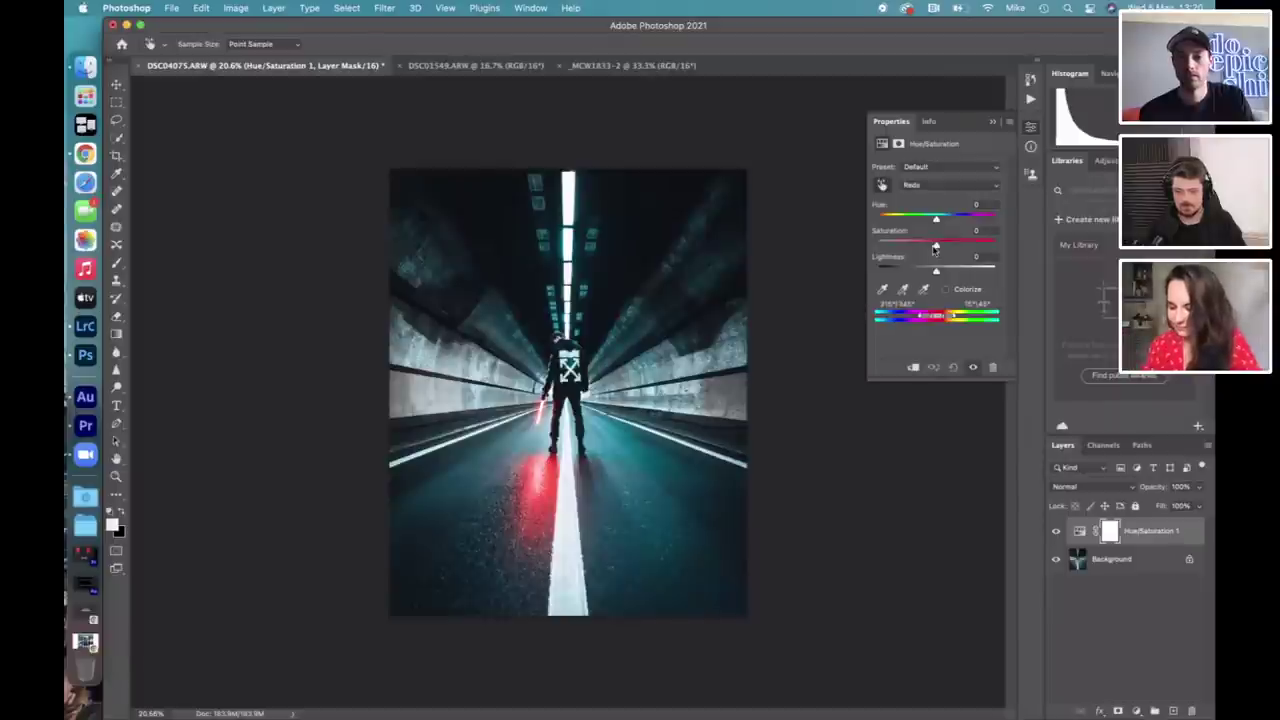
{"action": "left_click_drag", "start_coordinate": [937, 218], "coordinate": [886, 220]}
{"action": "left_click_drag", "start_coordinate": [898, 220], "coordinate": [958, 228]}
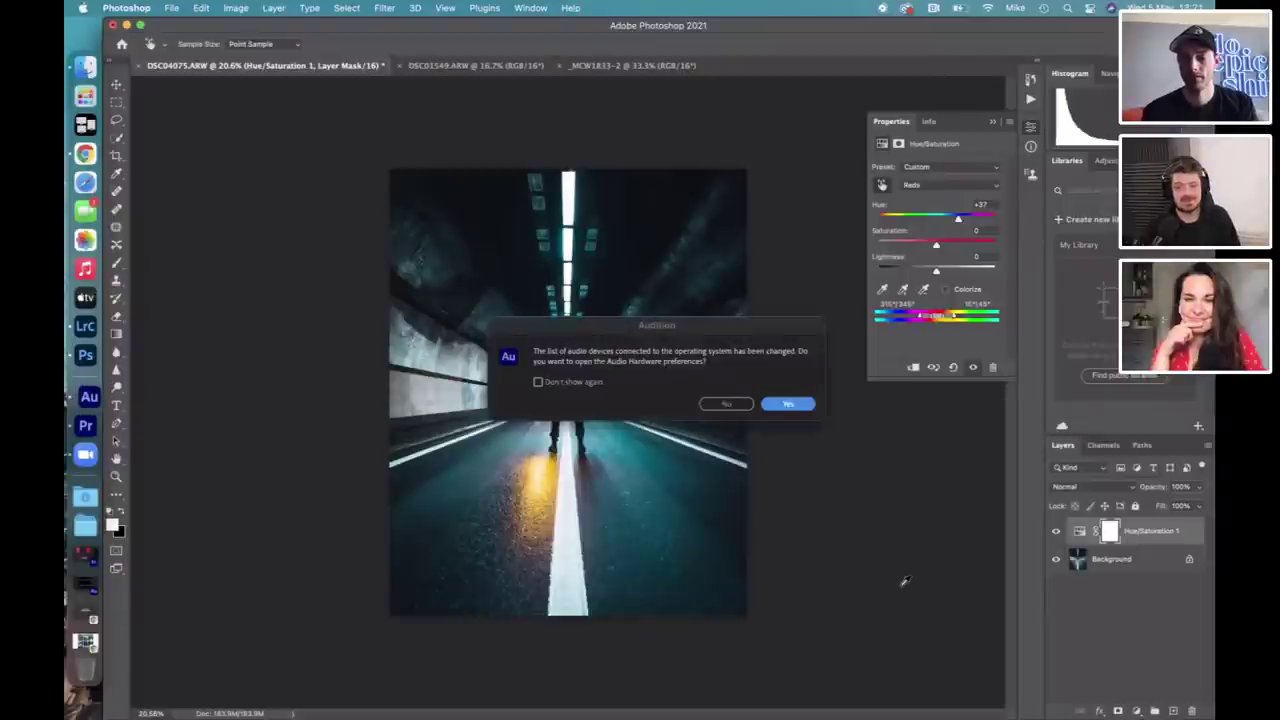
Decline opening Audition's Audio Hardware preferences and compare the photo with the Hue/Saturation layer hidden and shown.
{"action": "left_click", "coordinate": [733, 403]}
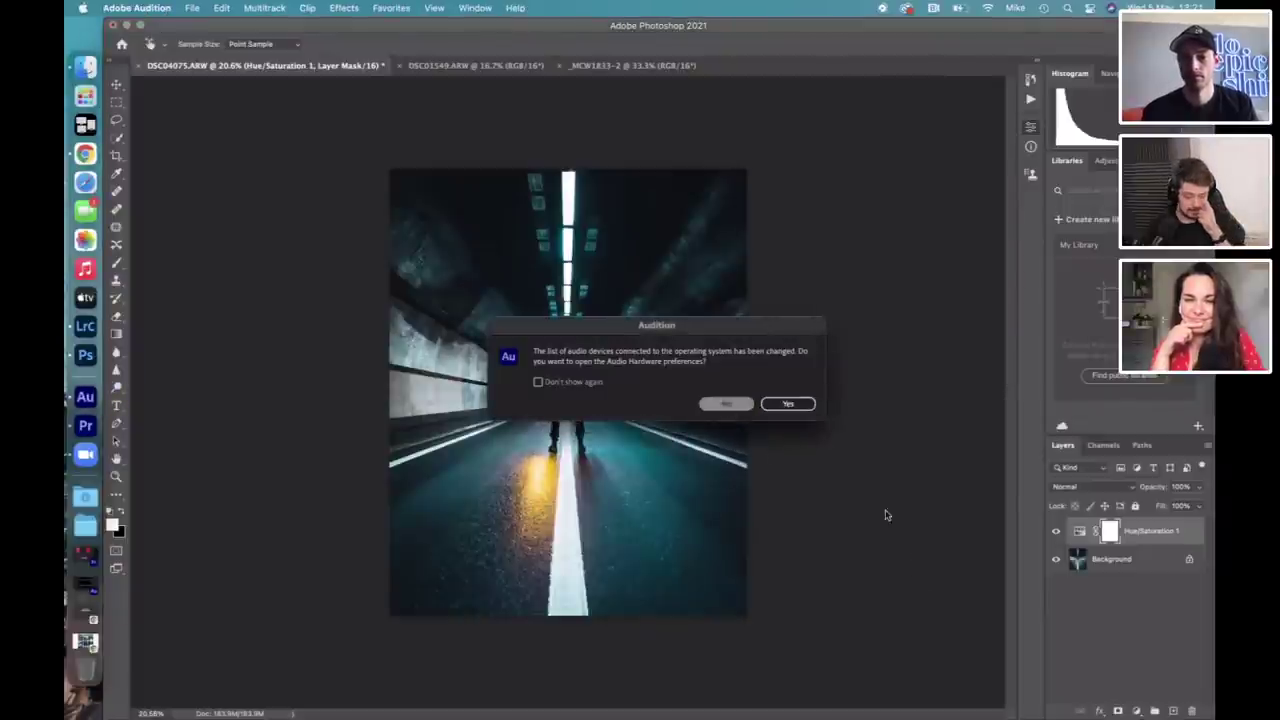
{"action": "left_click", "coordinate": [1057, 532]}
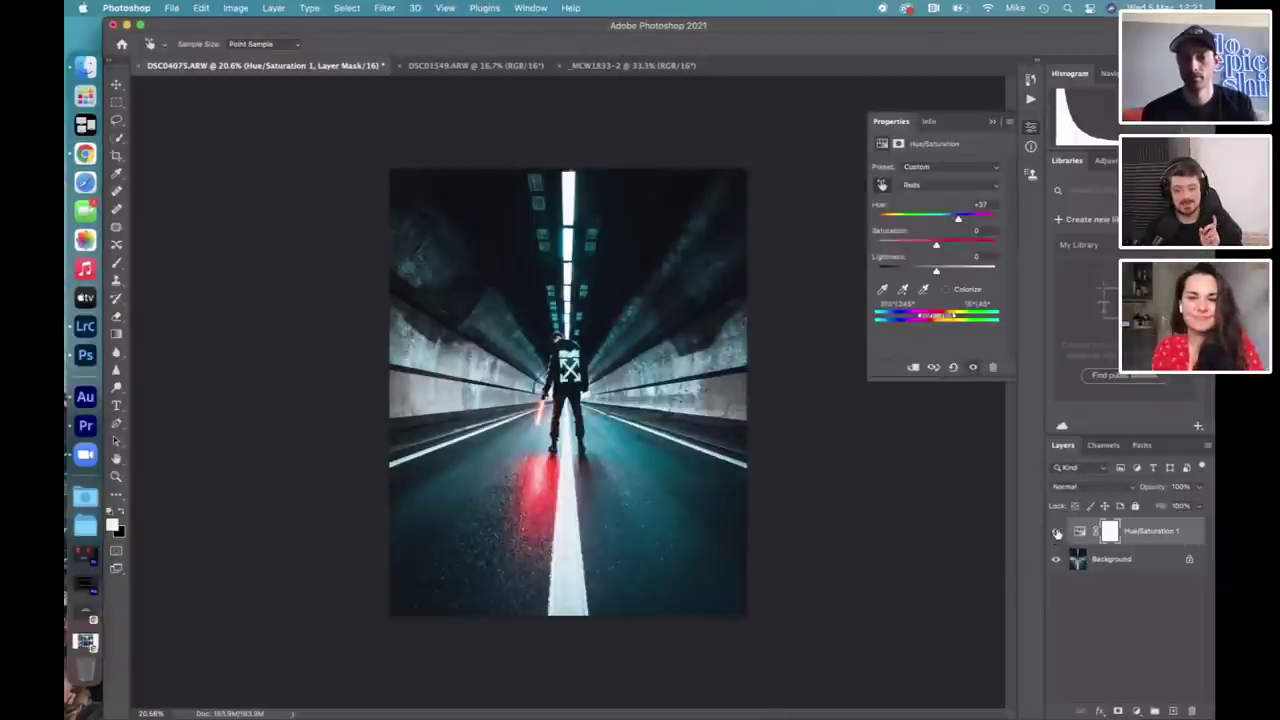
{"action": "left_click", "coordinate": [1057, 532]}
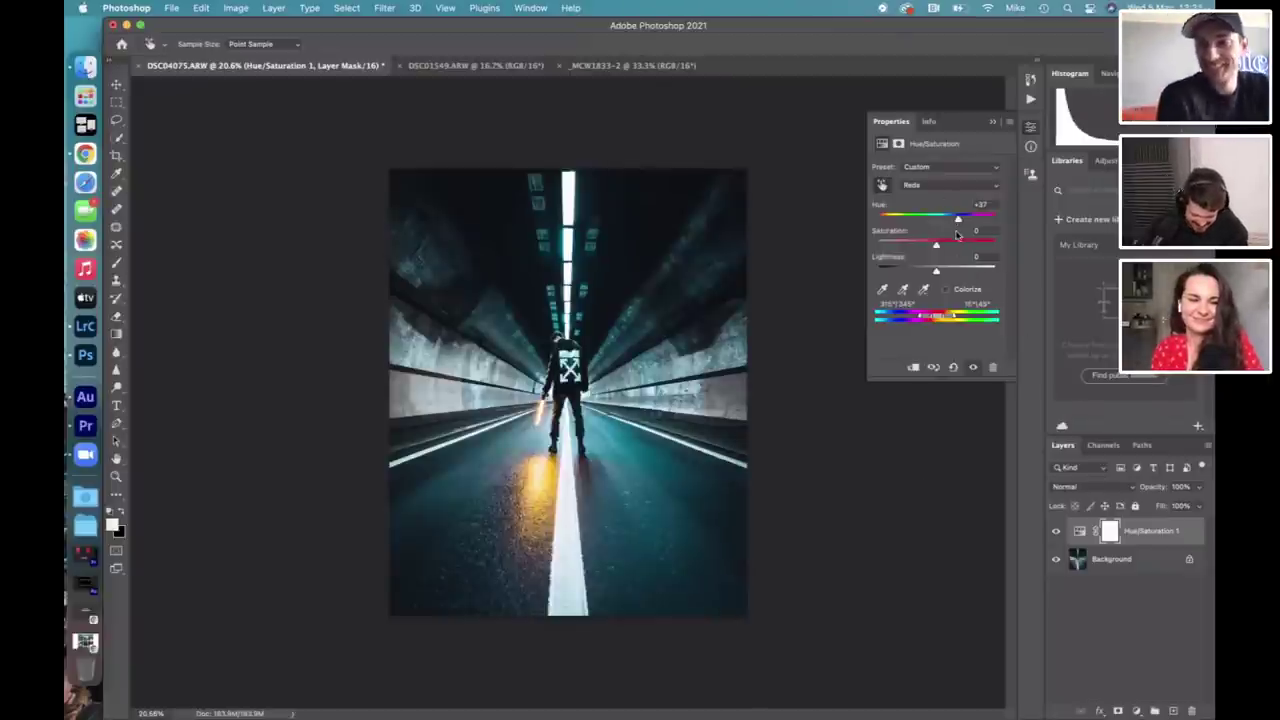
Set the reds' hue to +1, decline Audition's Audio Hardware preferences again and collapse the adjustment's settings in Photoshop.
{"action": "mouse_move", "coordinate": [957, 221]}
{"action": "left_mouse_down"}
{"action": "mouse_move", "coordinate": [970, 221]}
{"action": "mouse_move", "coordinate": [937, 223]}
{"action": "left_mouse_up"}
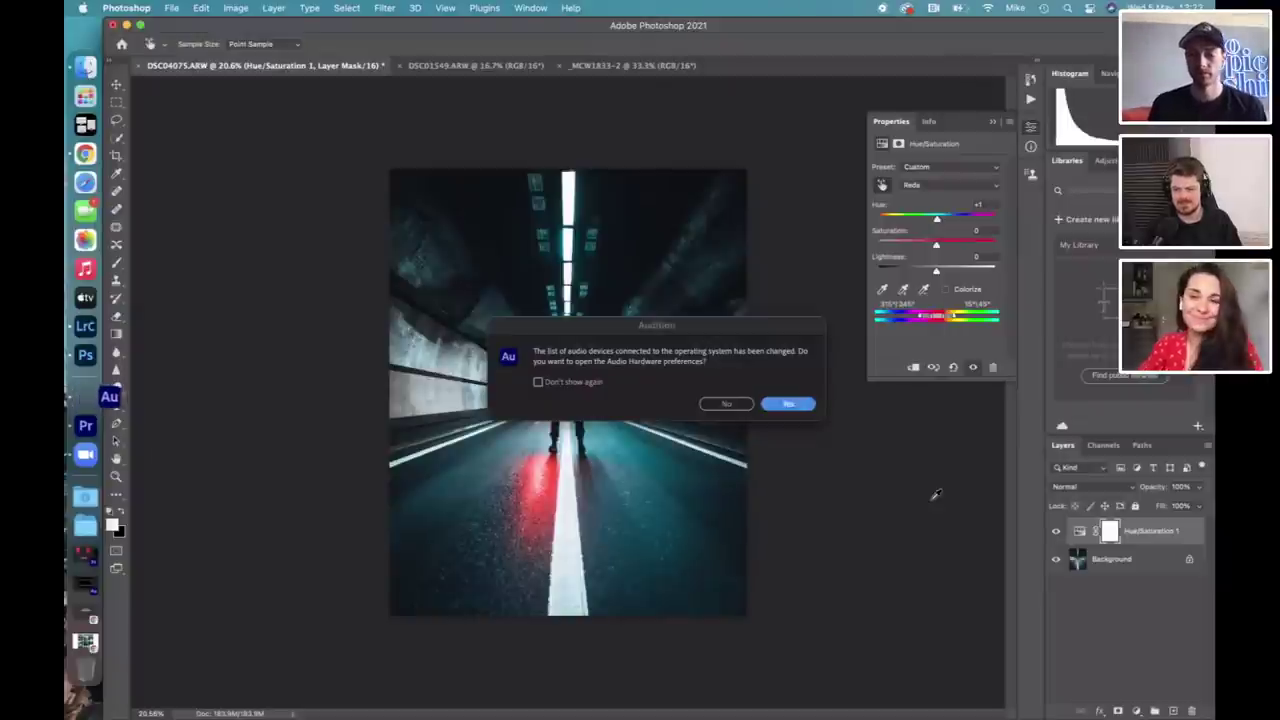
{"action": "left_click", "coordinate": [727, 404]}
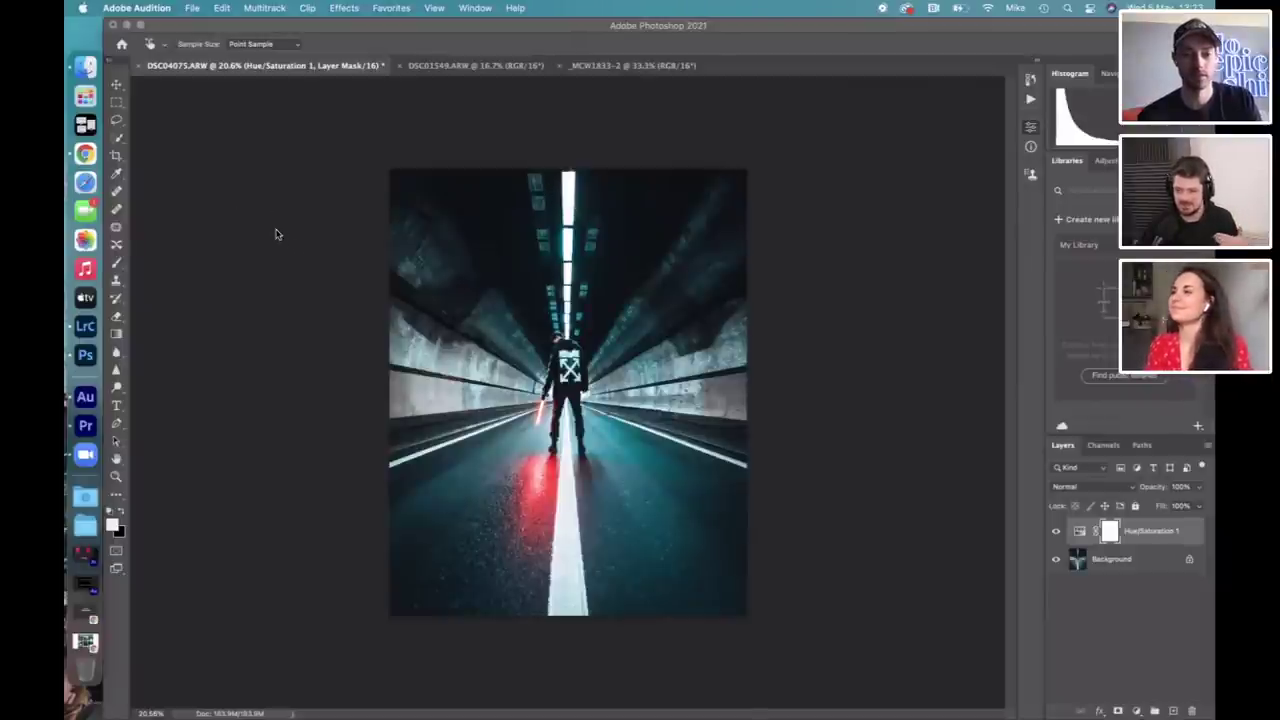
{"action": "left_click", "coordinate": [352, 270]}
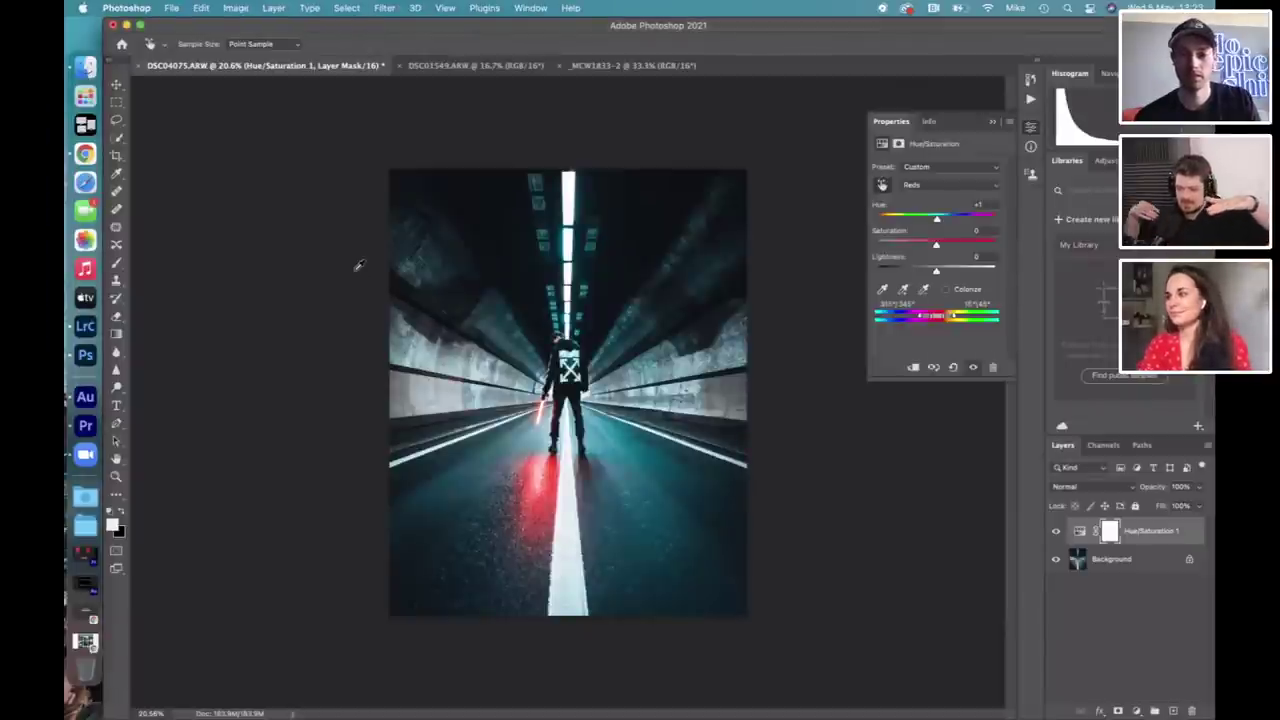
{"action": "left_click", "coordinate": [994, 121]}
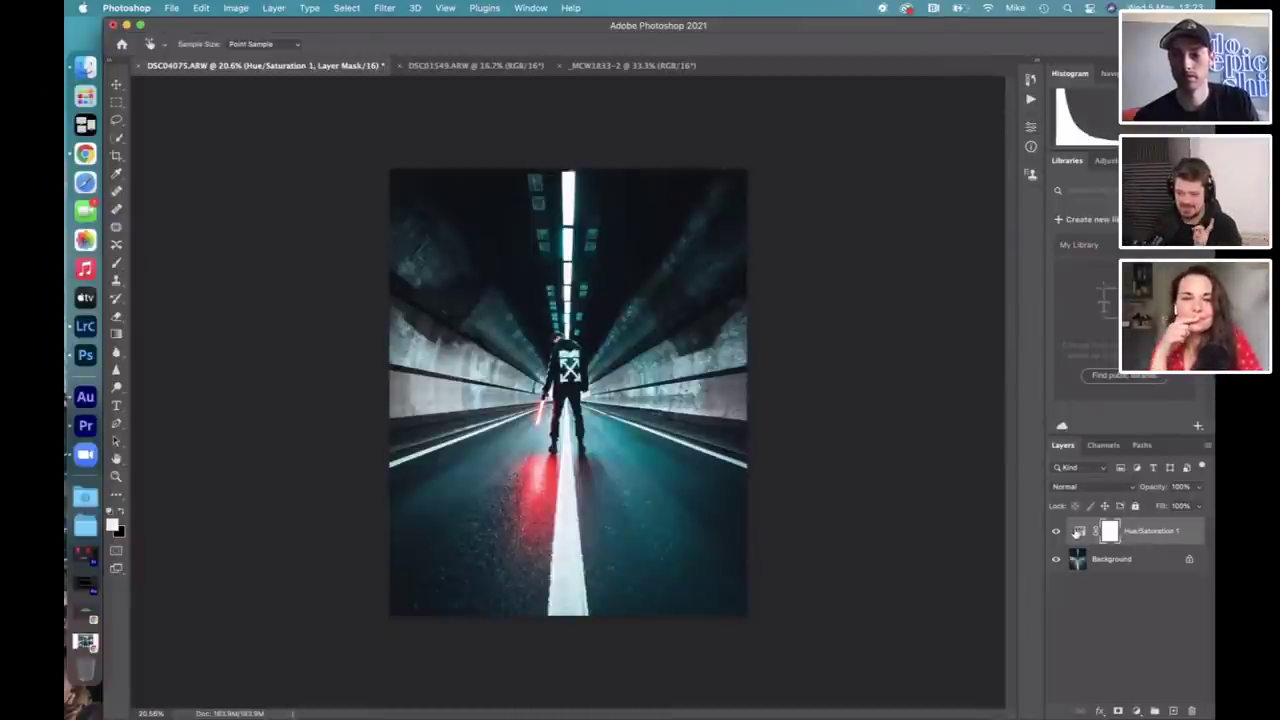
Select the Background layer, switch to the Clone Stamp tool and open the layer in the Vanishing Point filter.
{"action": "left_click", "coordinate": [1122, 570]}
{"action": "key", "text": "s"}
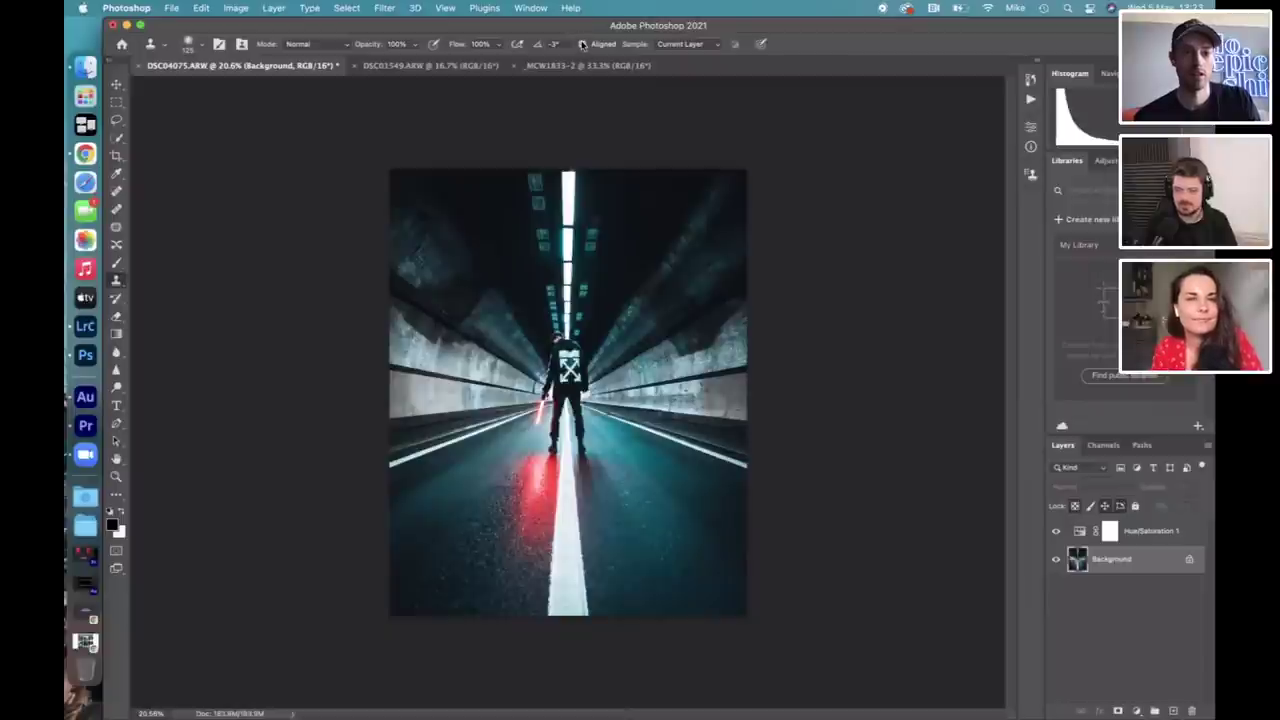
{"action": "left_click", "coordinate": [384, 8]}
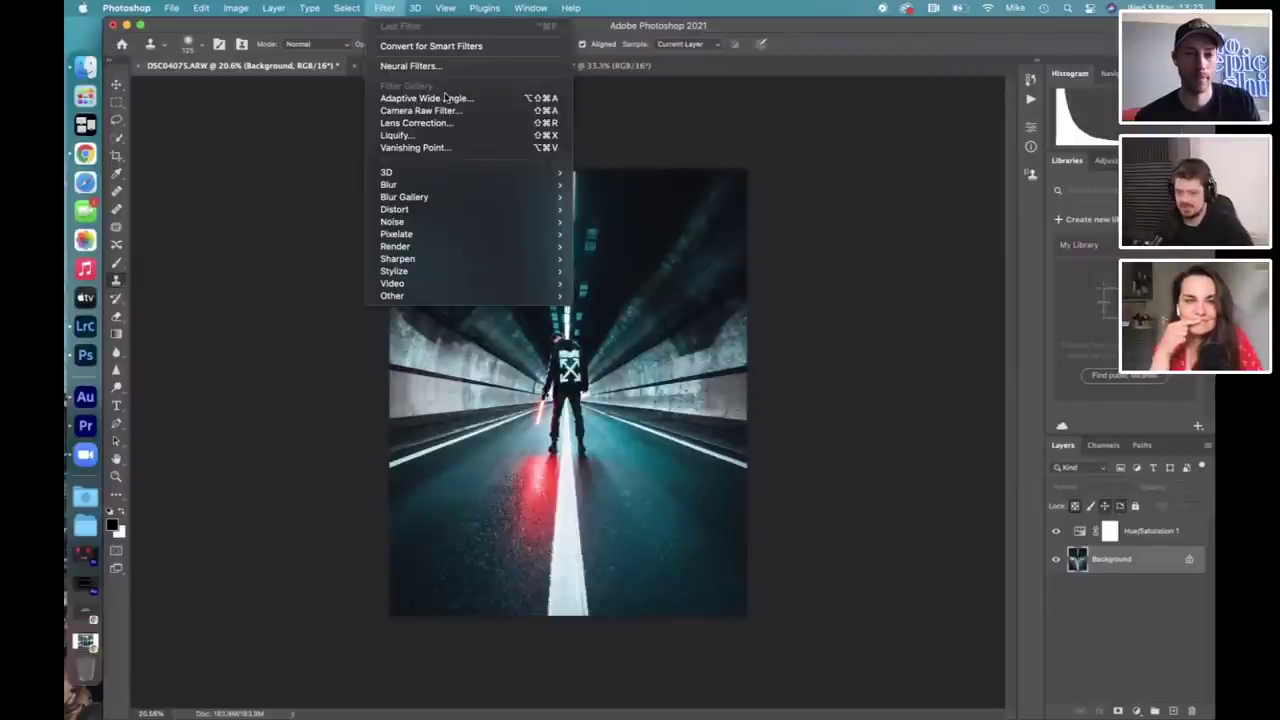
{"action": "left_click", "coordinate": [444, 150]}
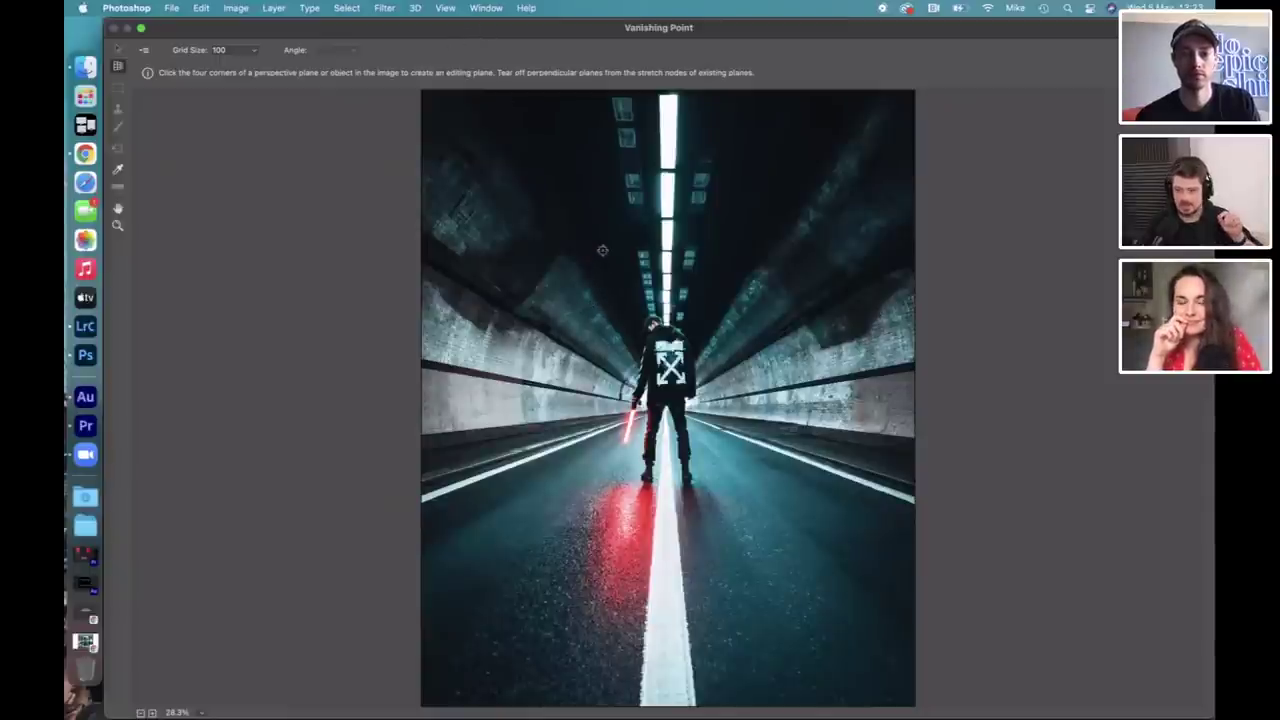
{"action": "left_click", "coordinate": [636, 191]}
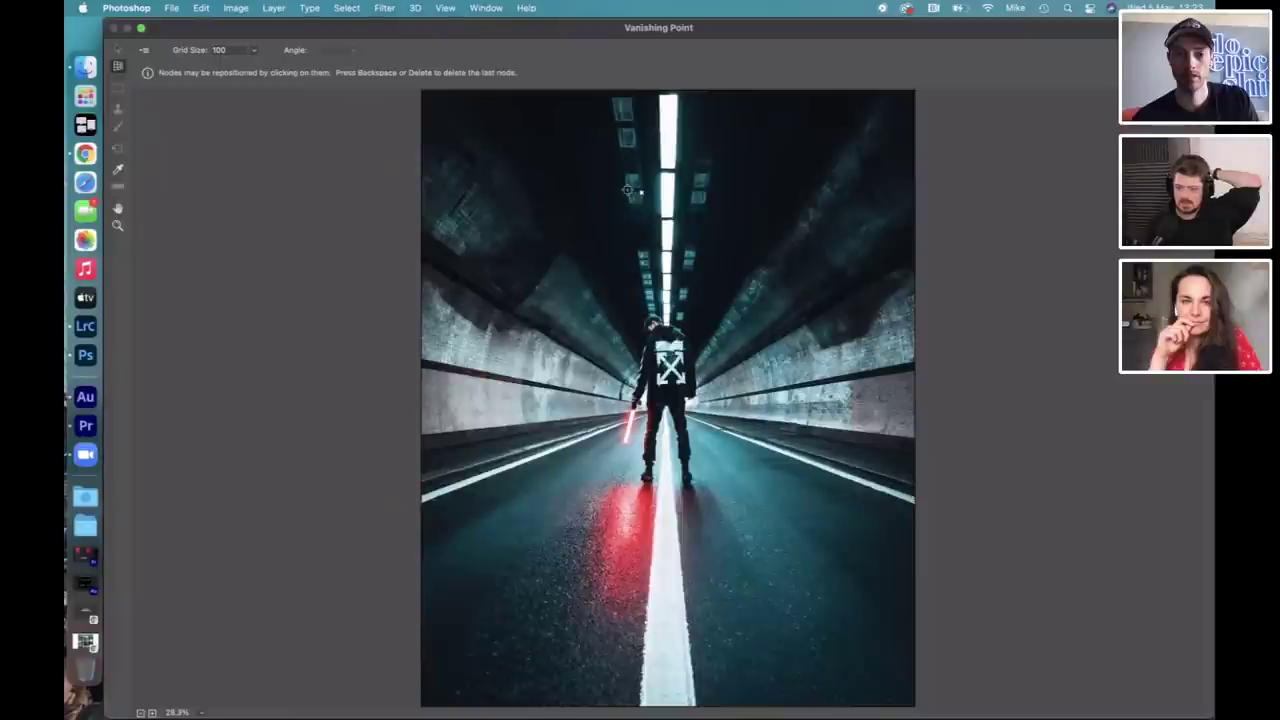
{"action": "left_click", "coordinate": [569, 190]}
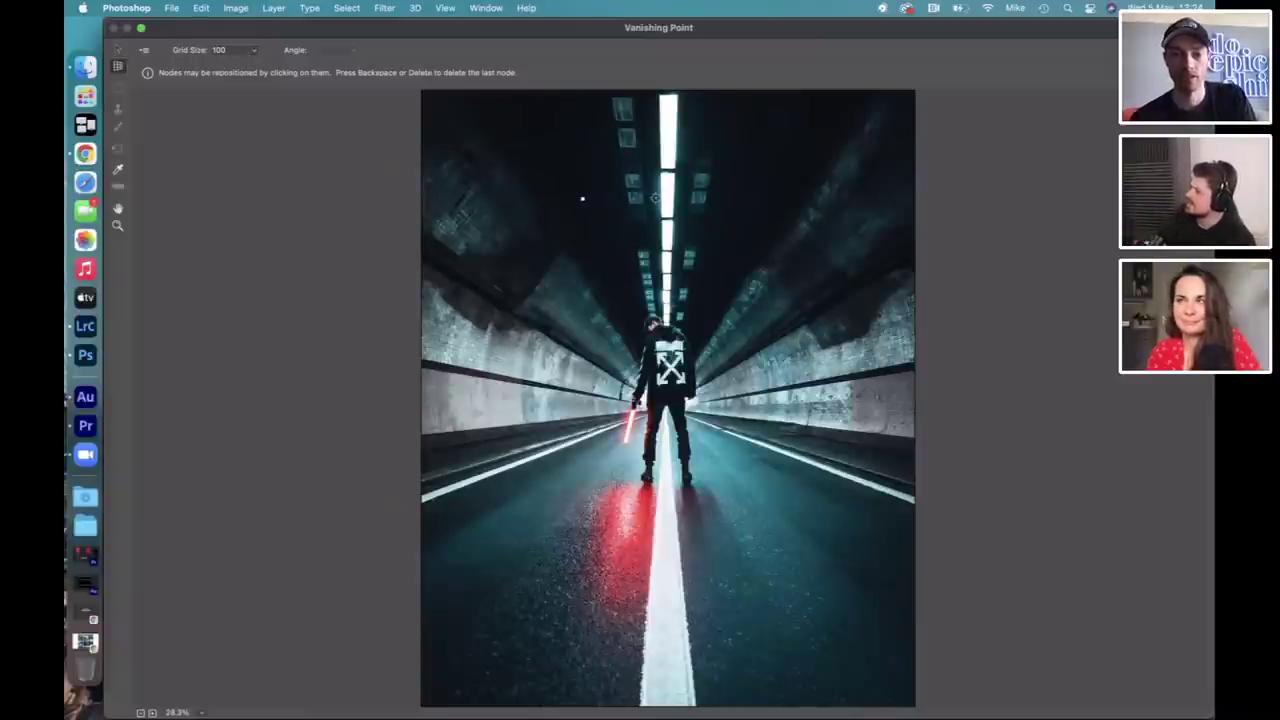
{"action": "left_click", "coordinate": [636, 320]}
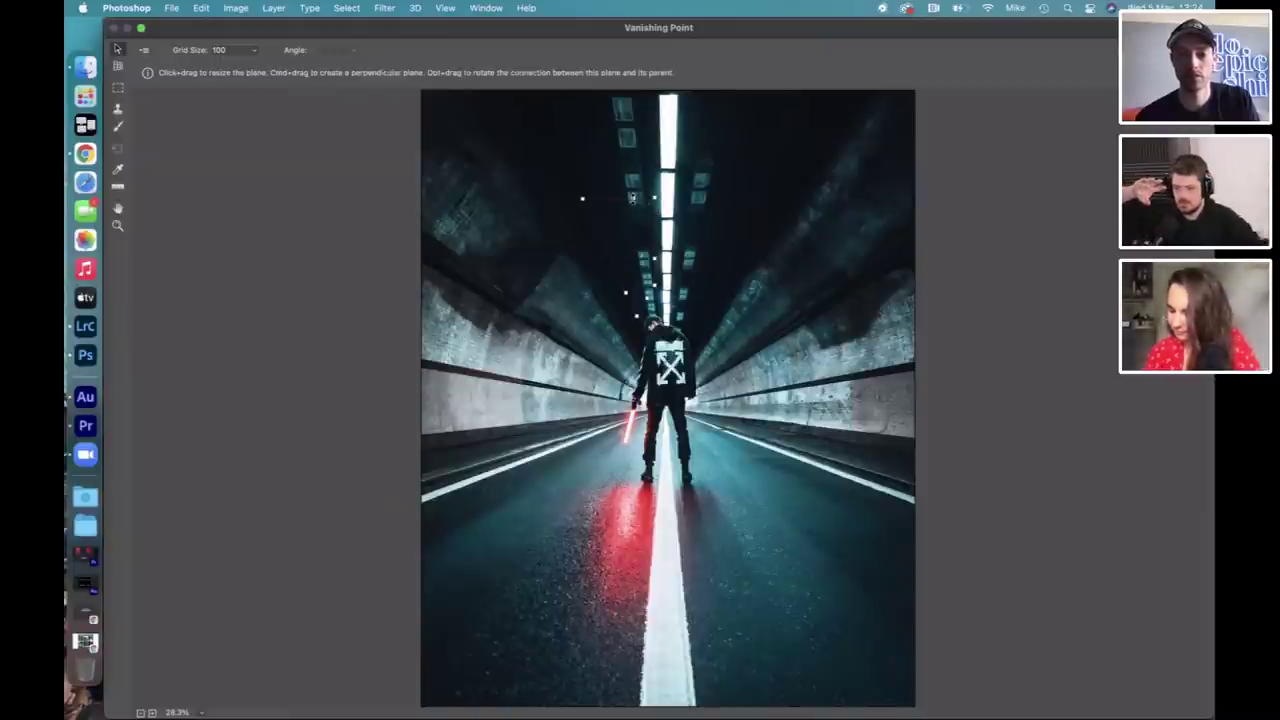
{"action": "left_click_drag", "start_coordinate": [632, 197], "coordinate": [631, 167]}
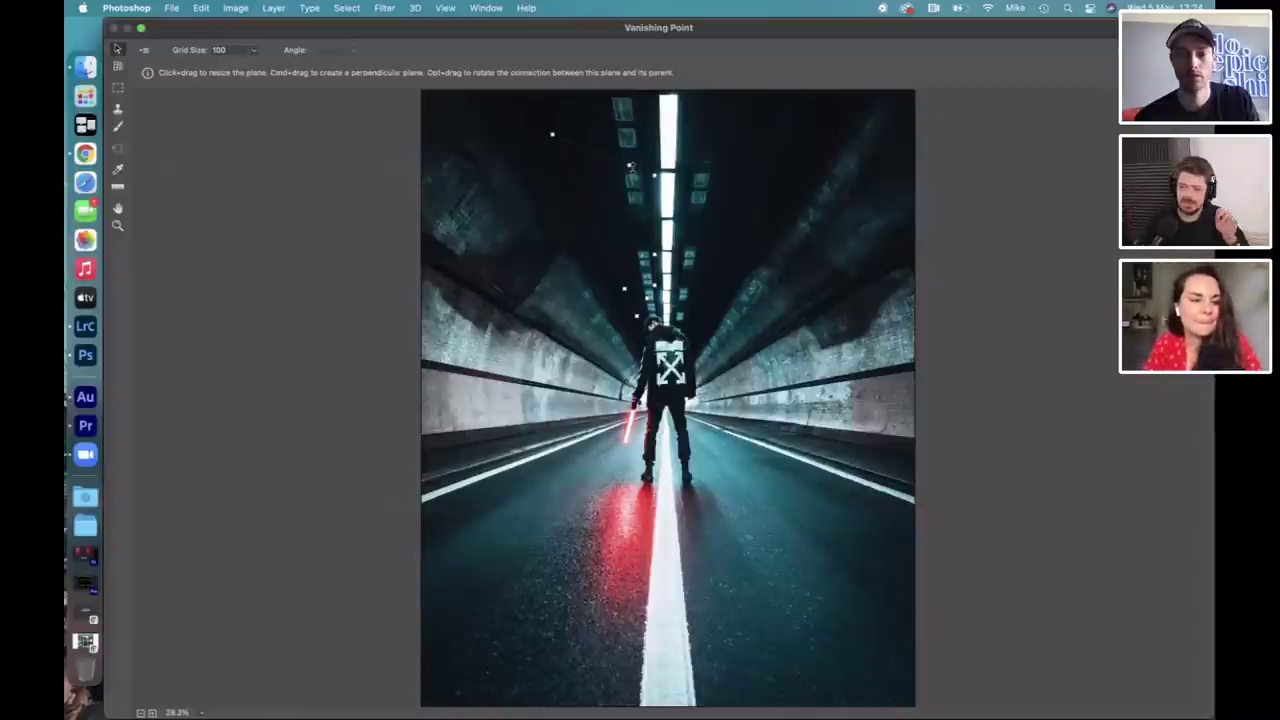
{"action": "left_click_drag", "start_coordinate": [634, 173], "coordinate": [778, 120]}
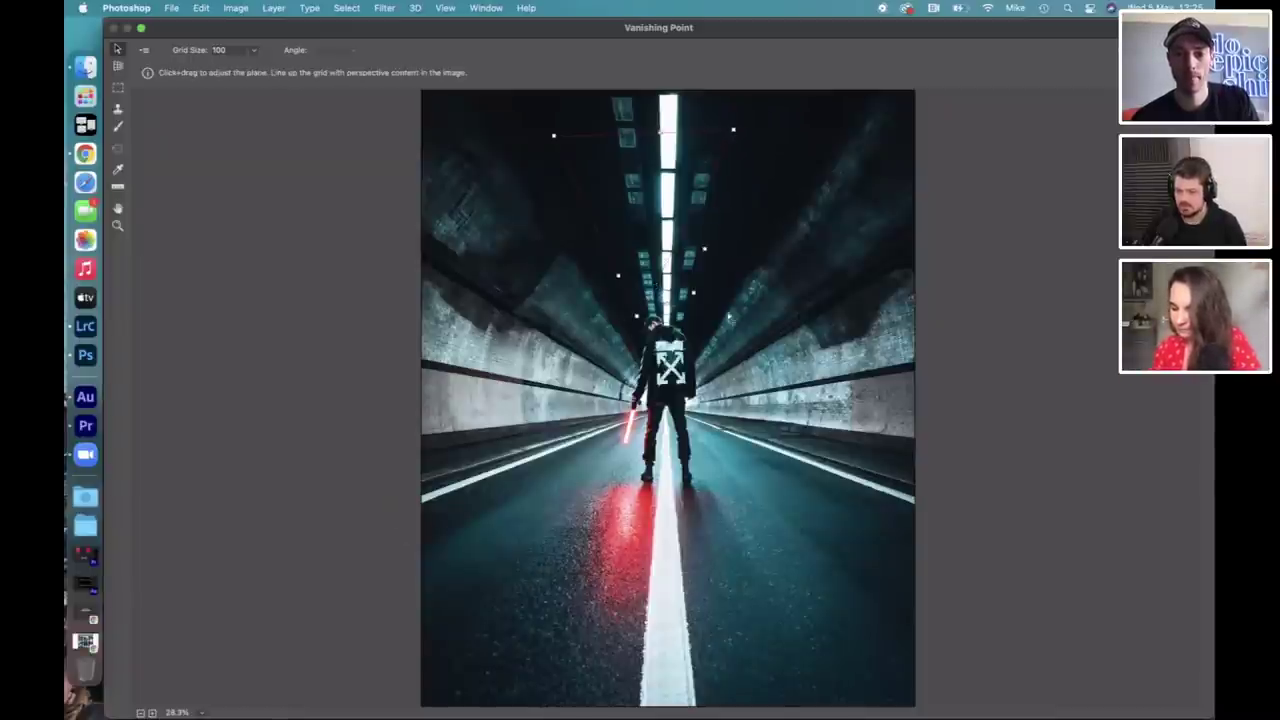
{"action": "left_click", "coordinate": [738, 322]}
{"action": "left_click_drag", "start_coordinate": [740, 326], "coordinate": [726, 321]}
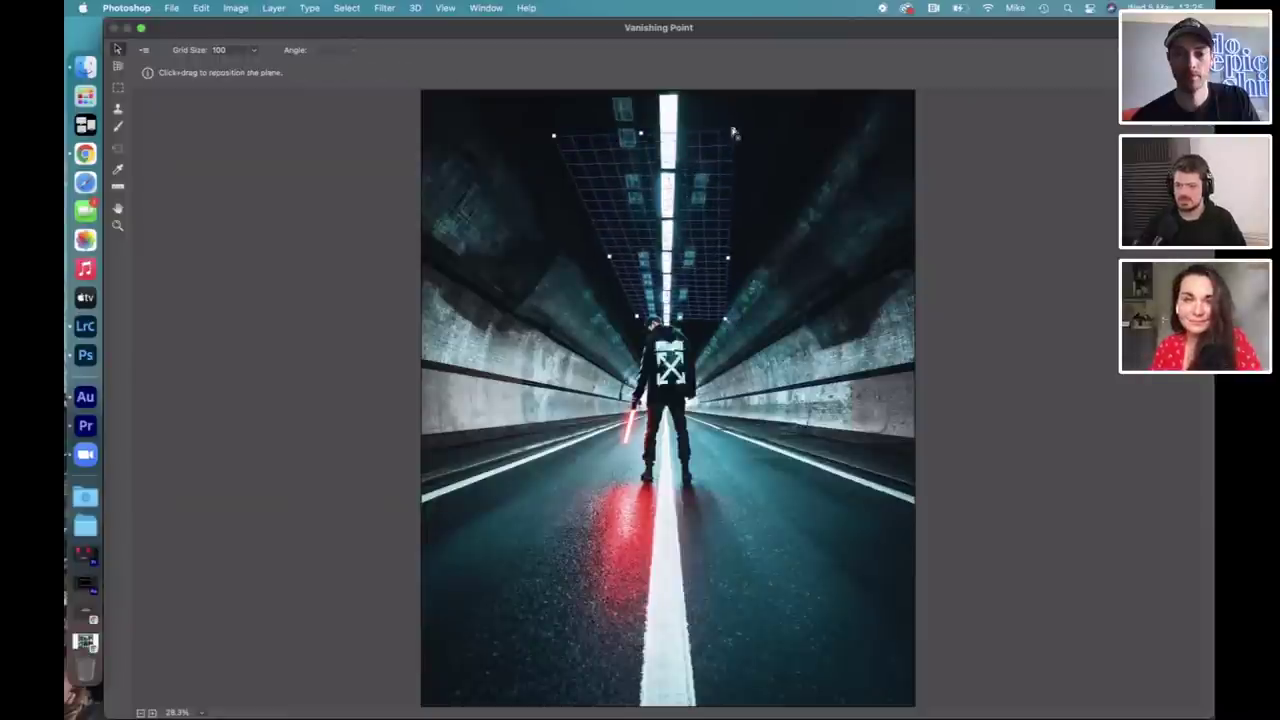
{"action": "left_click_drag", "start_coordinate": [734, 132], "coordinate": [801, 142]}
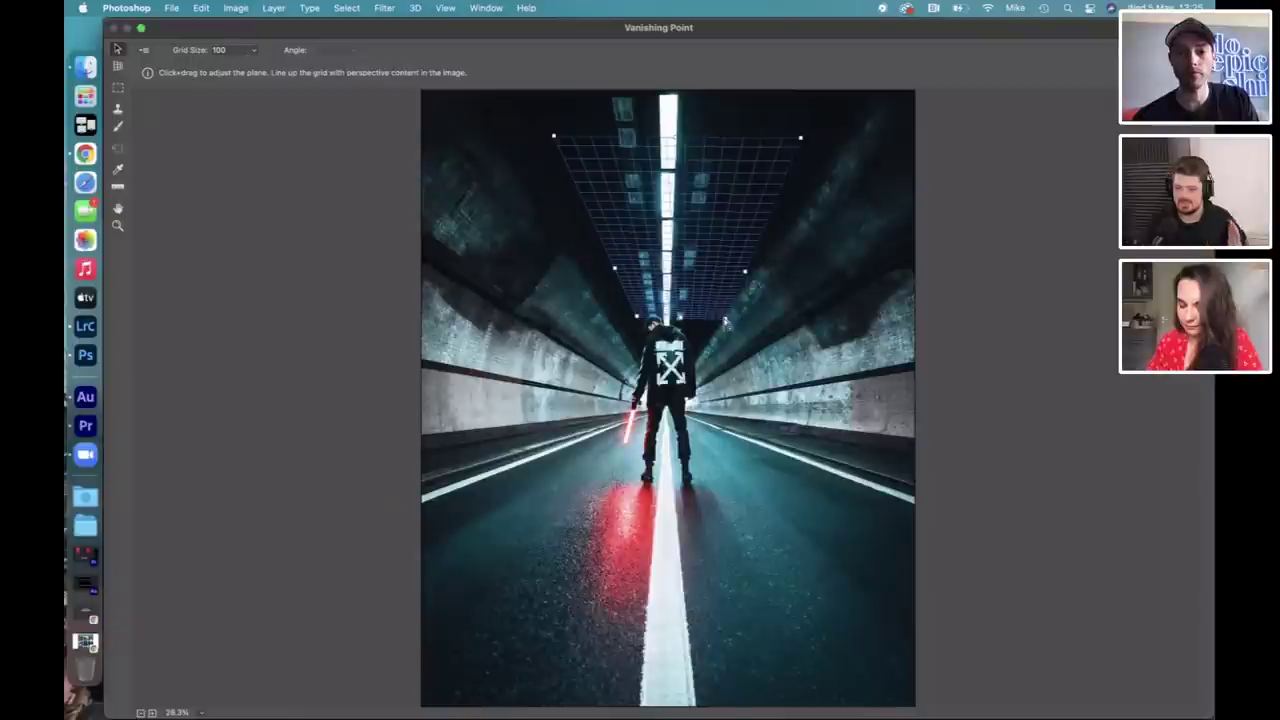
{"action": "left_click_drag", "start_coordinate": [726, 321], "coordinate": [636, 316]}
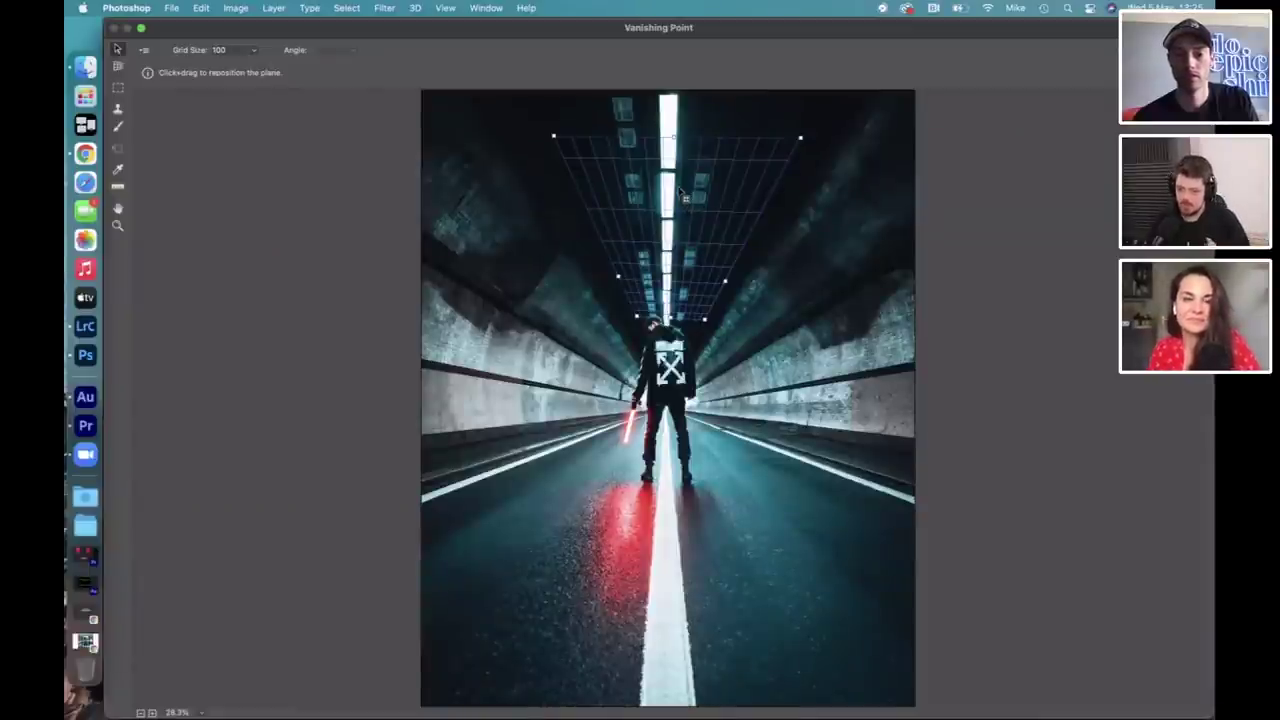
{"action": "left_click_drag", "start_coordinate": [682, 195], "coordinate": [669, 168]}
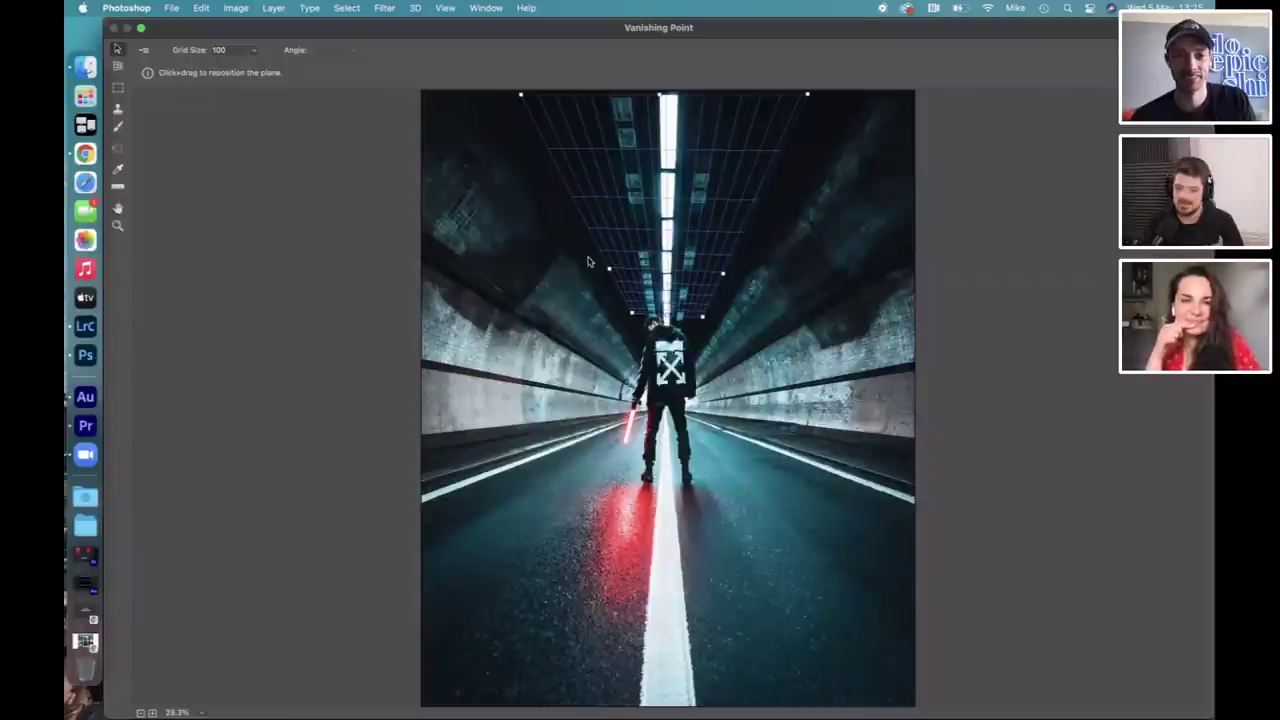
{"action": "left_click", "coordinate": [118, 111]}
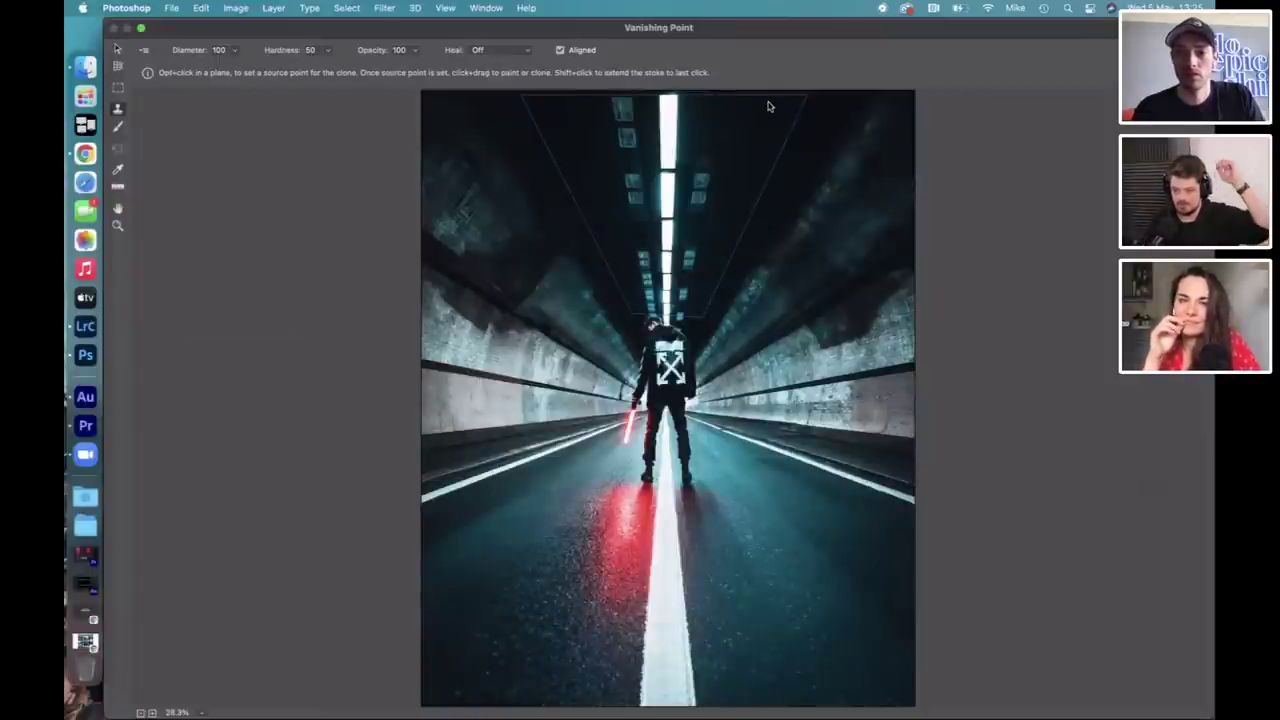
{"action": "key", "text": "Return"}
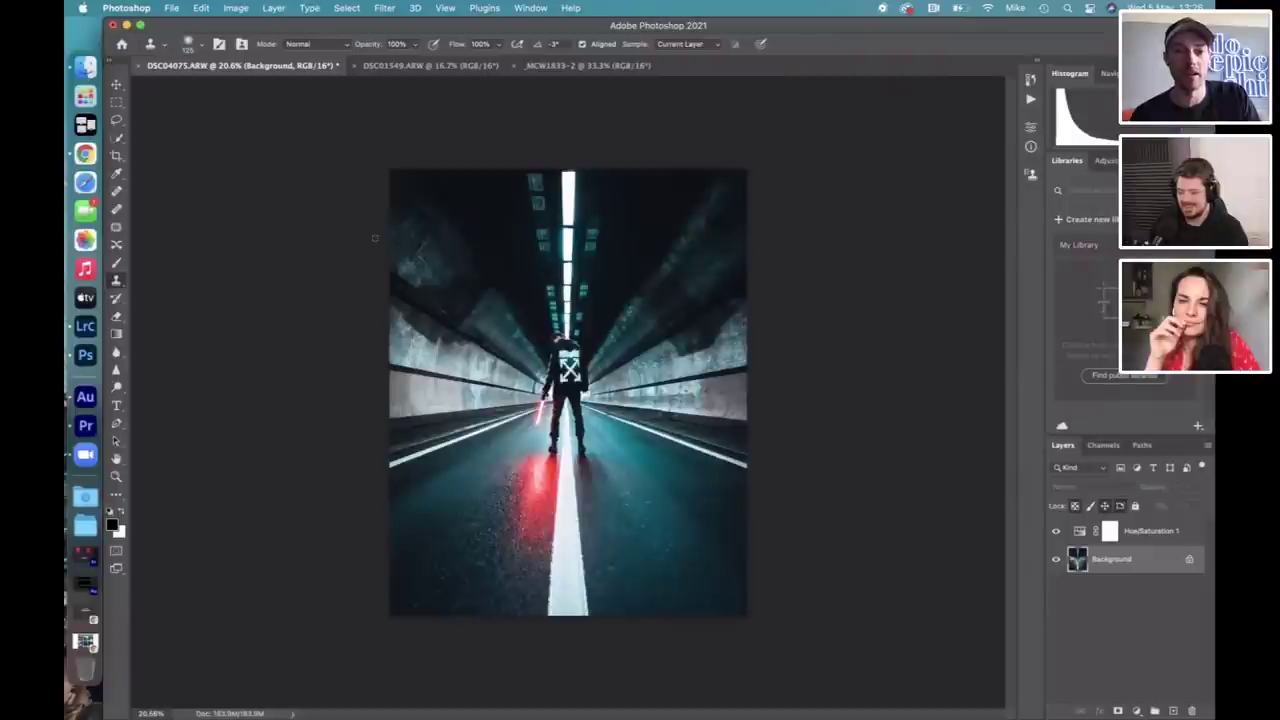
Reopen the Vanishing Point filter and define a four-corner perspective plane over the tunnel ceiling's lights, fine-tuning its corners to the perspective.
{"action": "left_click", "coordinate": [386, 8]}
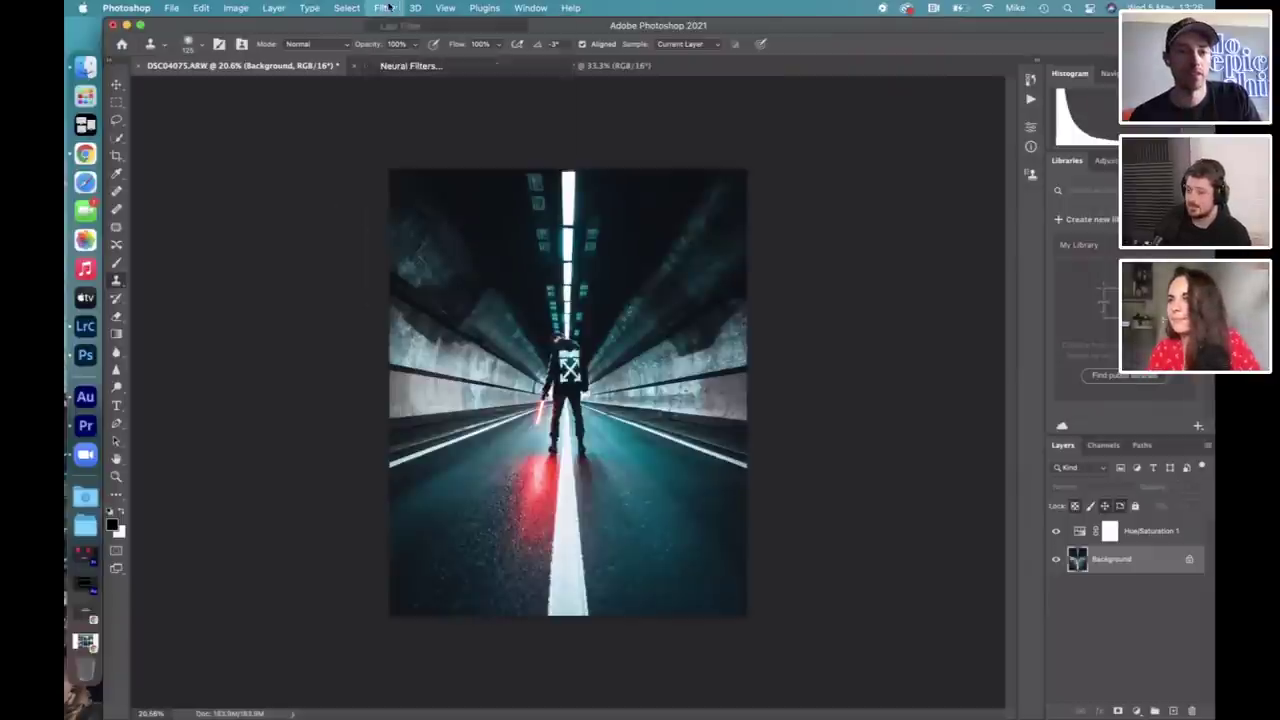
{"action": "left_click", "coordinate": [412, 148]}
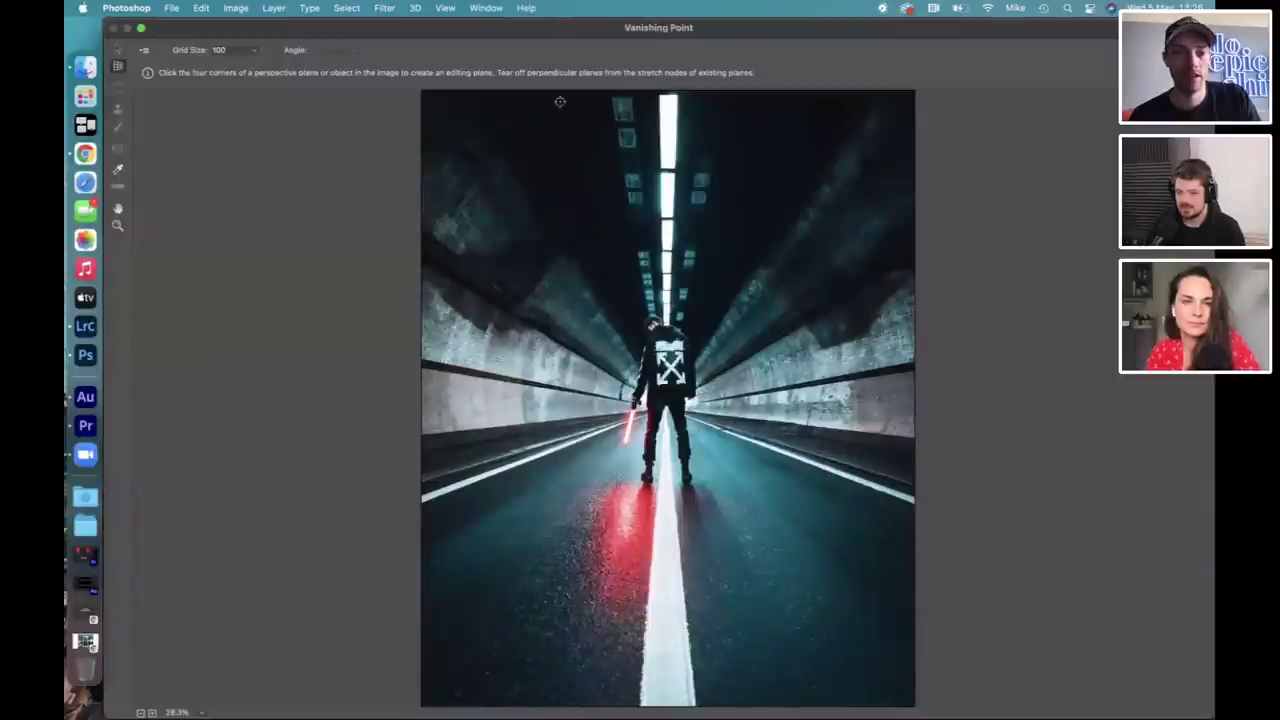
{"action": "left_click", "coordinate": [564, 101]}
{"action": "left_click", "coordinate": [624, 321]}
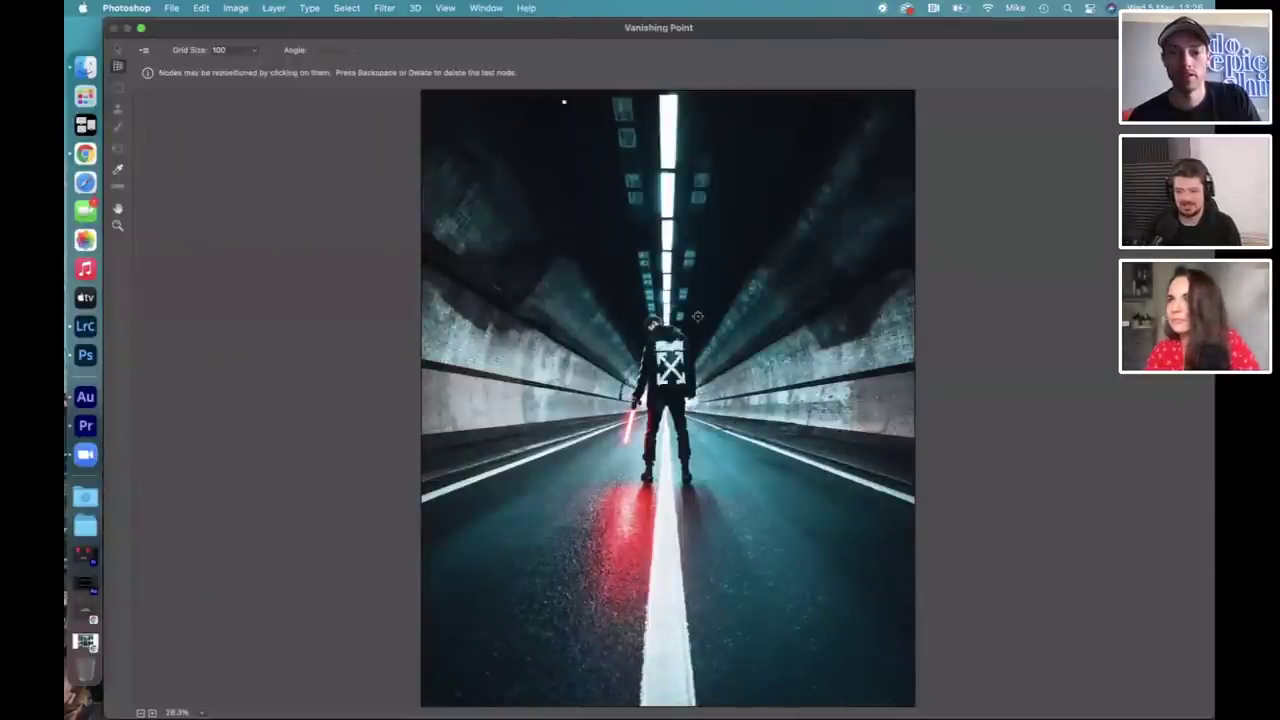
{"action": "left_click", "coordinate": [716, 313]}
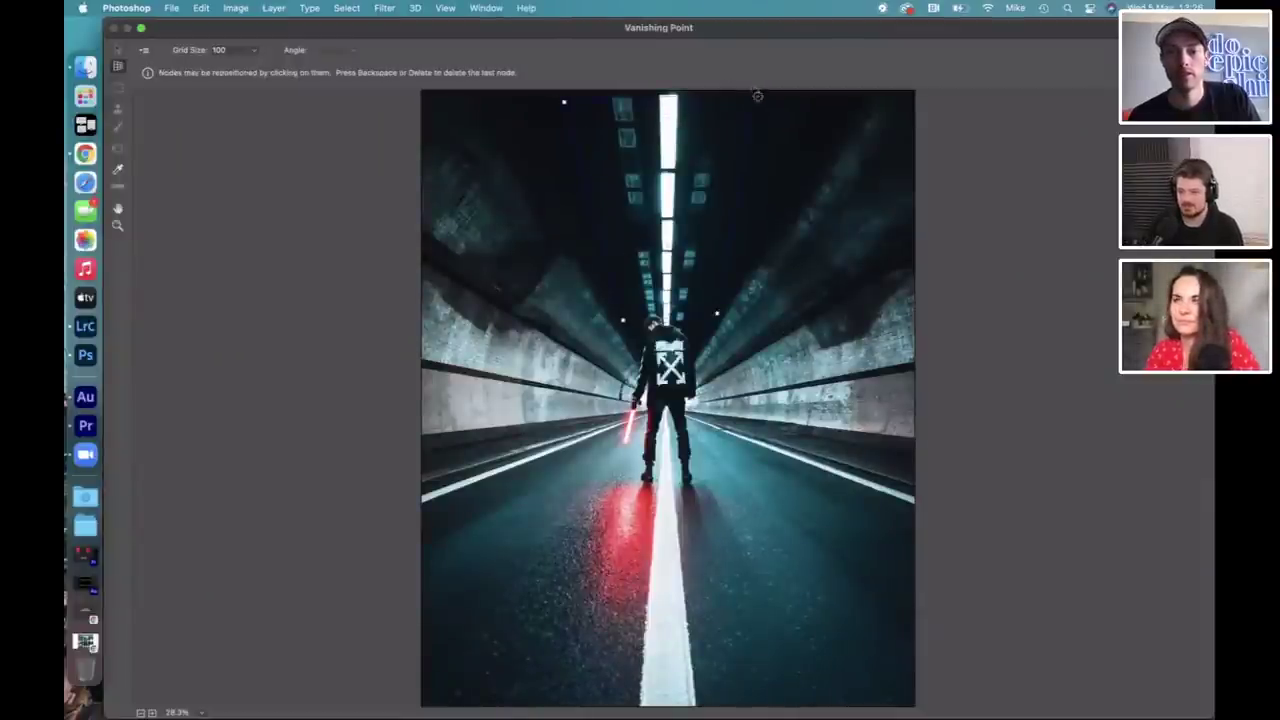
{"action": "left_click", "coordinate": [757, 95]}
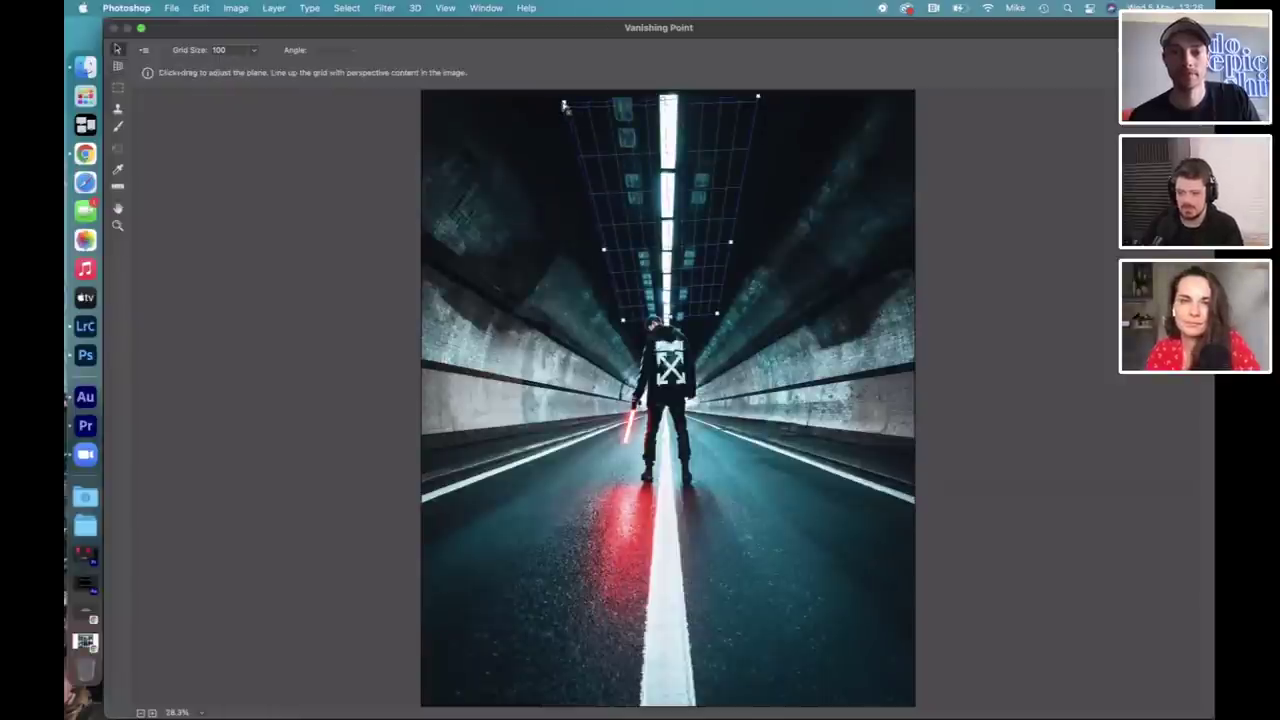
{"action": "left_click_drag", "start_coordinate": [564, 104], "coordinate": [564, 94]}
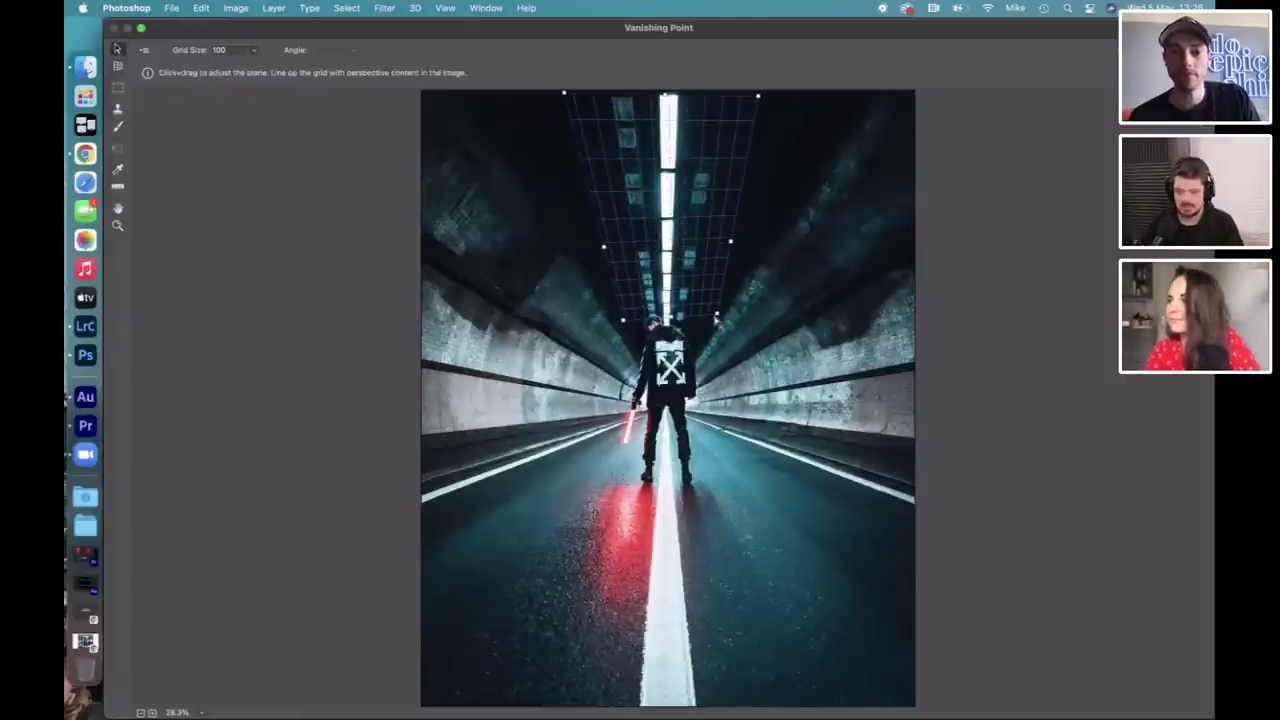
{"action": "left_click_drag", "start_coordinate": [716, 318], "coordinate": [713, 312]}
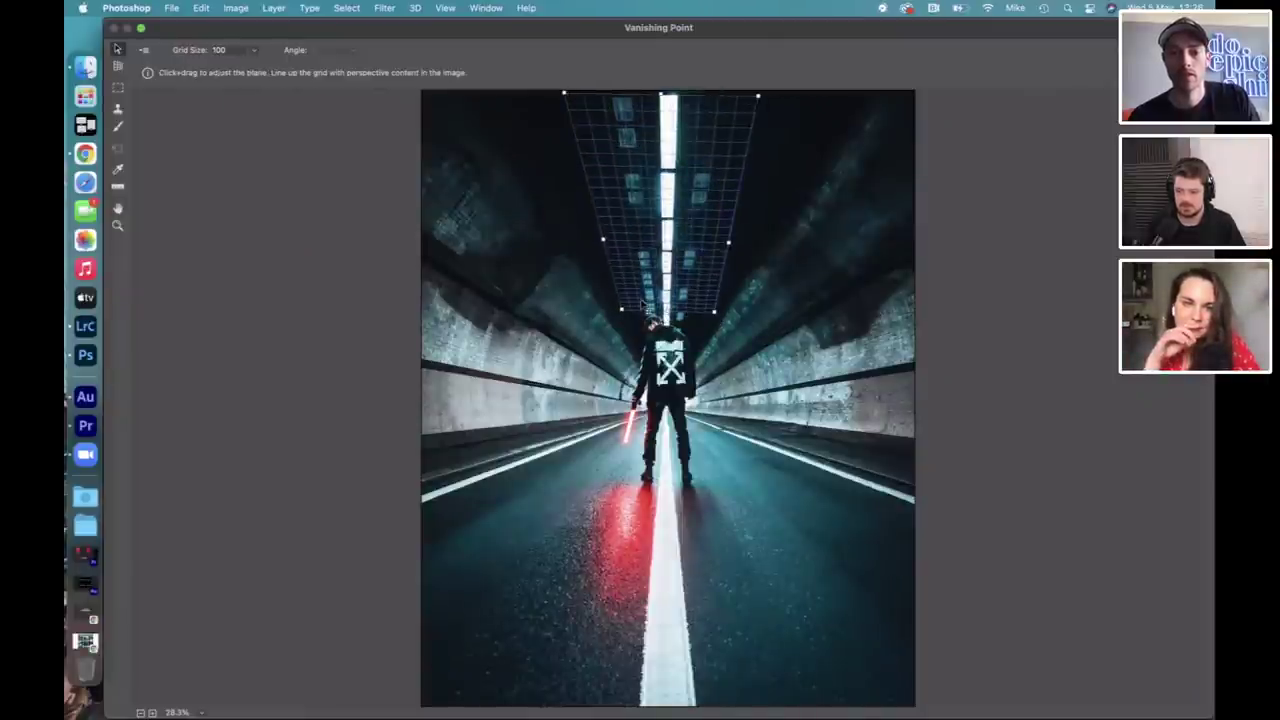
Clone the ceiling light fixtures left of the bright strip onto its right side with Vanishing Point's Stamp tool, and apply the filter.
{"action": "left_click", "coordinate": [117, 110]}
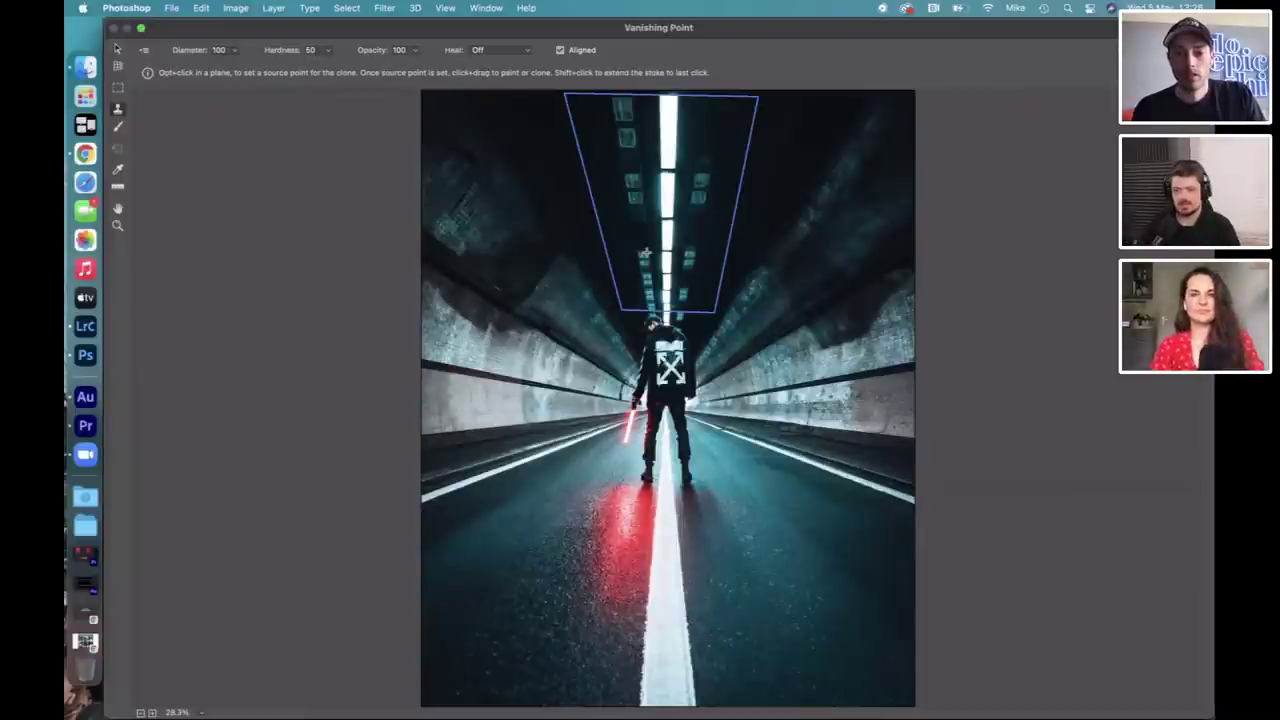
{"action": "left_click", "coordinate": [643, 259], "text": "alt"}
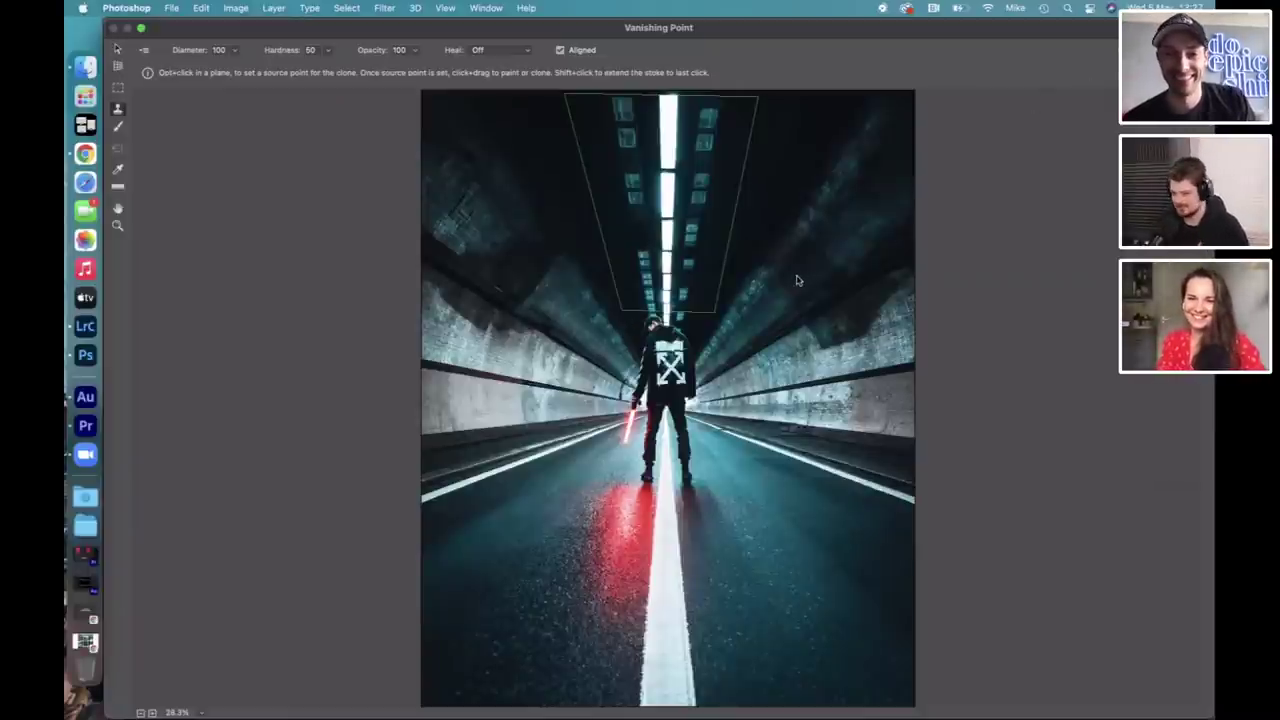
{"action": "key", "text": "Escape"}
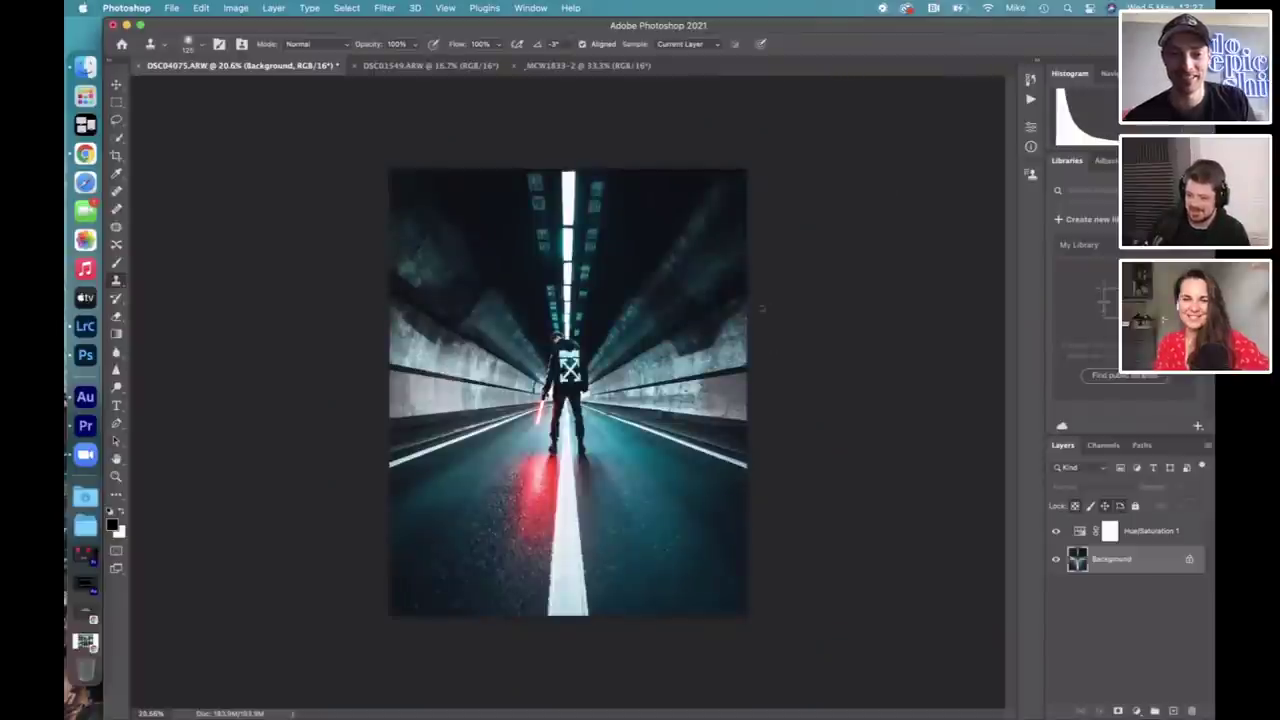